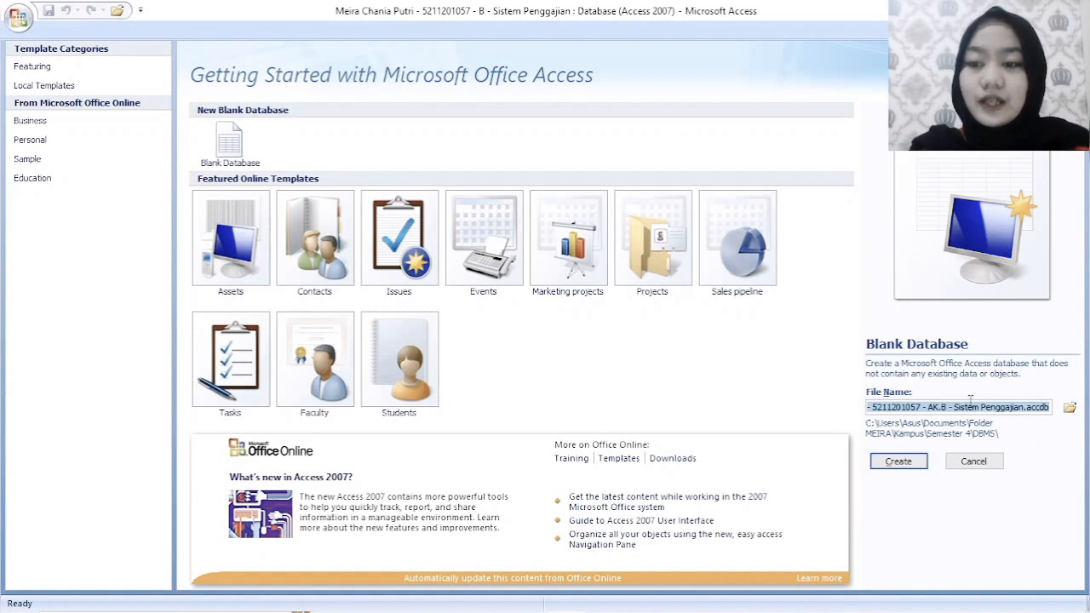
# - Create the blank database and open its first table in Design View, saving the table as Data Pegawai
pyautogui.click(954, 408)
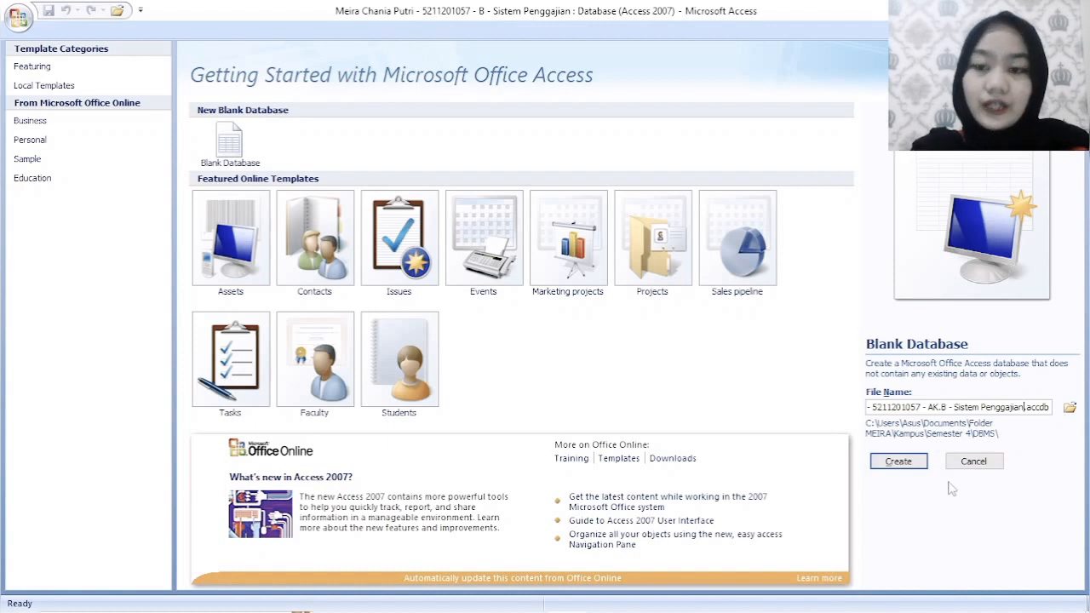
pyautogui.click(910, 462)
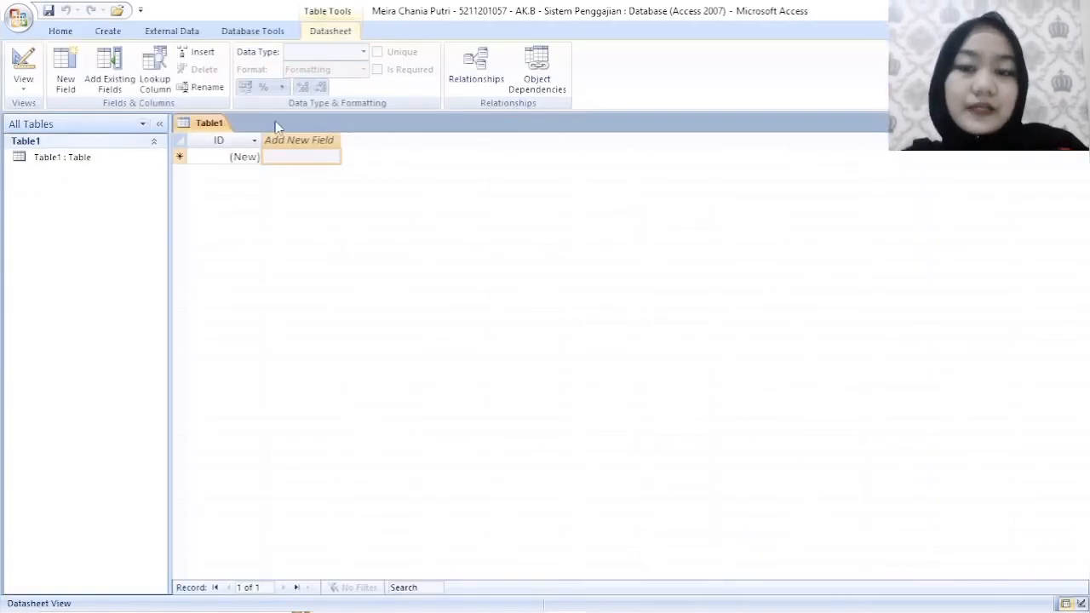
pyautogui.rightClick(207, 126)
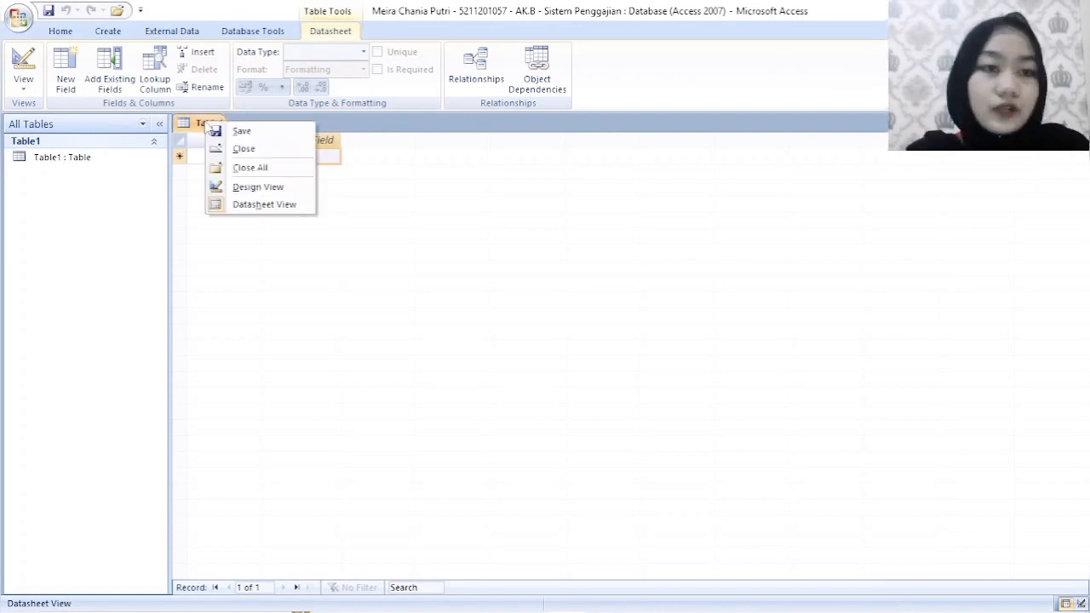
pyautogui.click(257, 188)
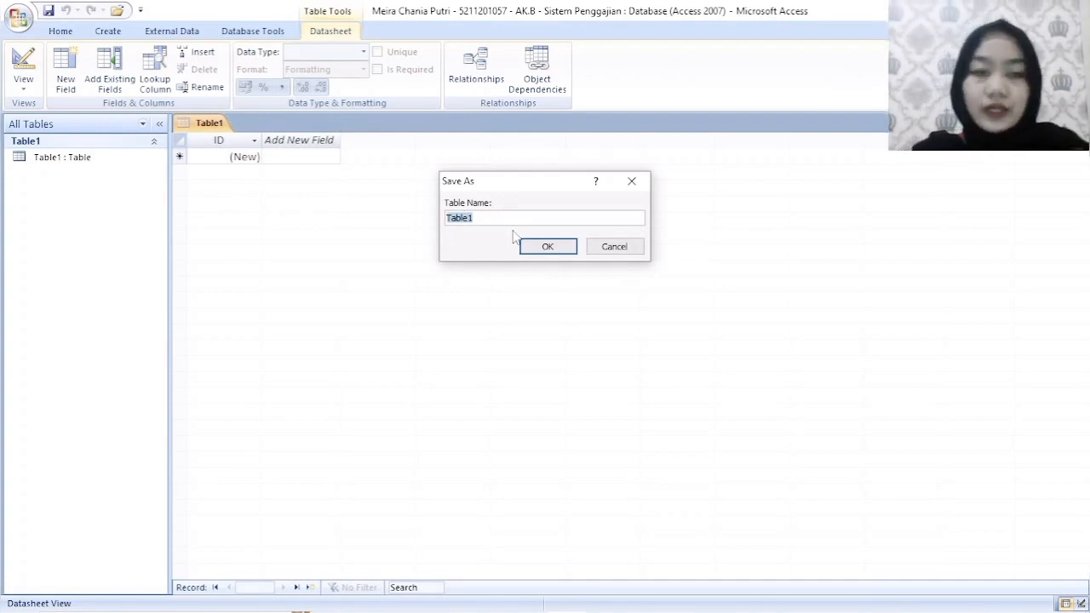
pyautogui.write('Data P')
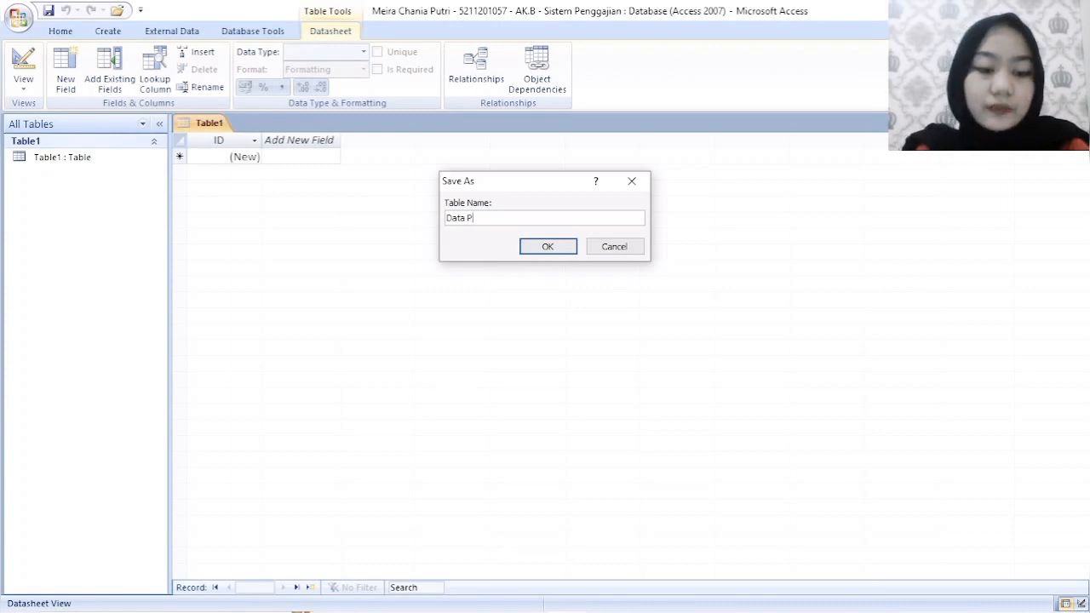
pyautogui.write('egawai')
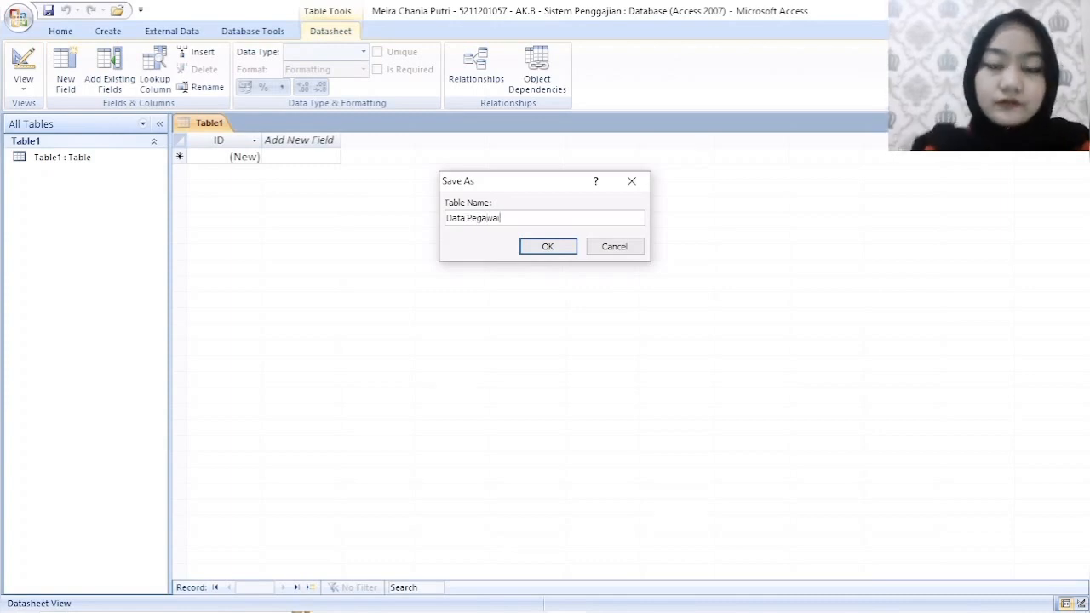
pyautogui.click(548, 246)
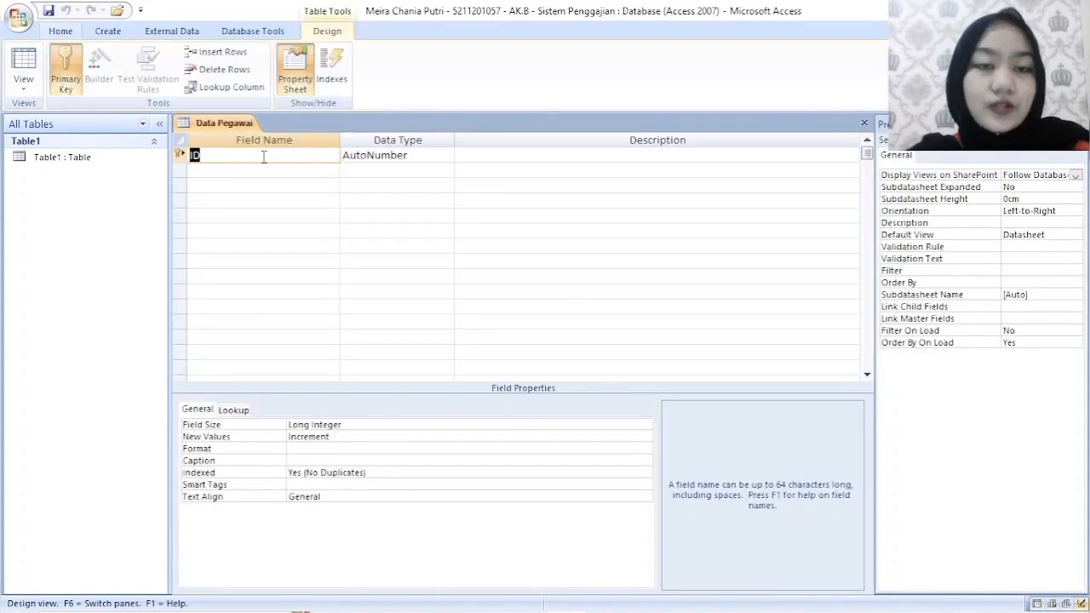
# - Add a field named NIP with the Number data type below the ID field
pyautogui.click(267, 170)
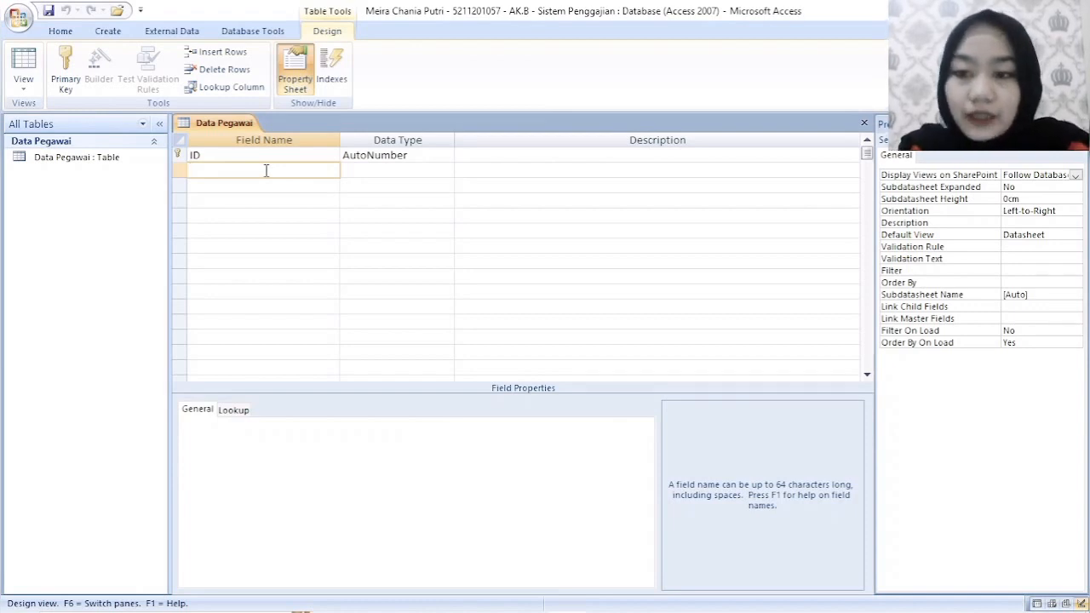
pyautogui.write('NIP')
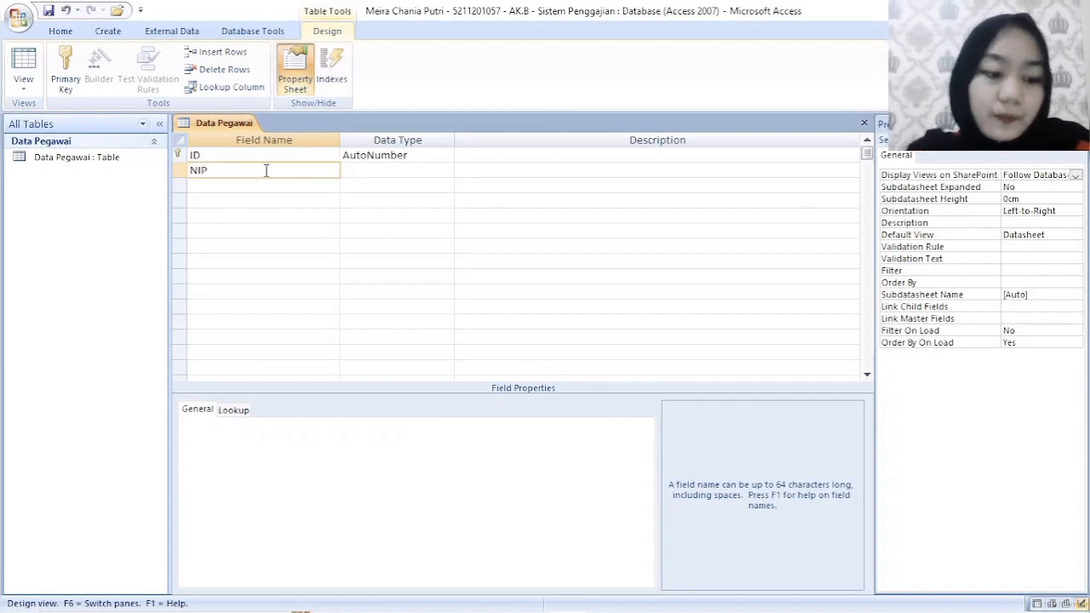
pyautogui.press('Tab')
pyautogui.click(446, 171)
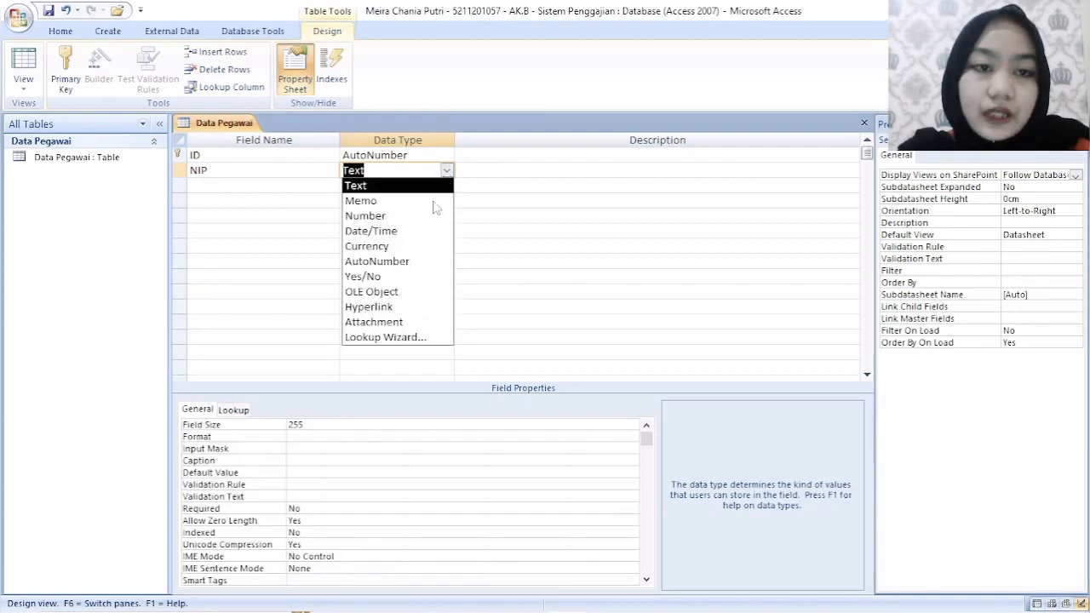
pyautogui.click(413, 217)
# - Add a field named Nama_Pegawai with the Text data type below NIP
pyautogui.click(272, 190)
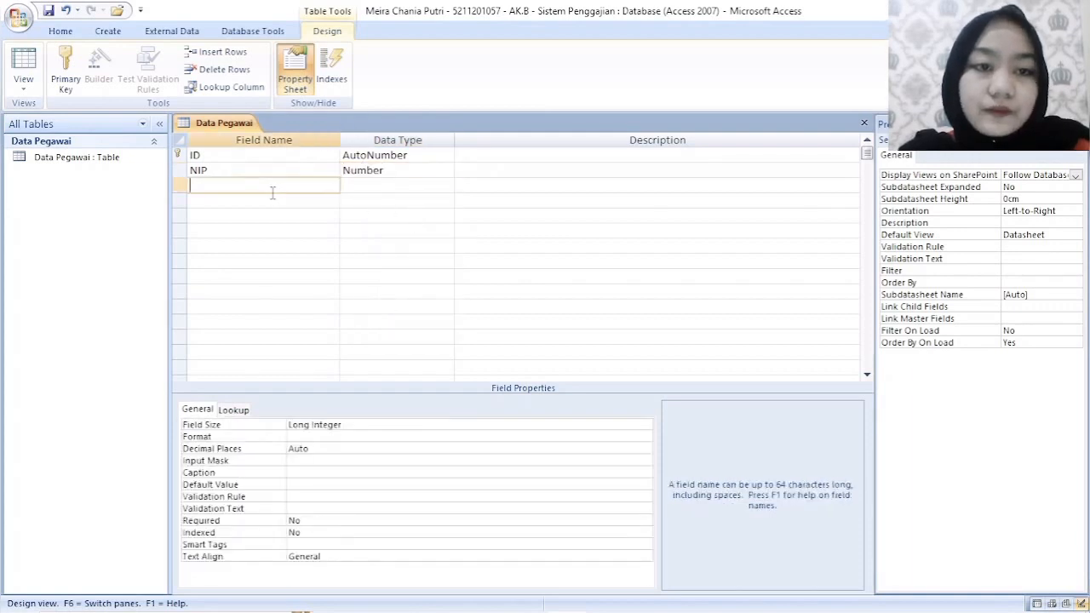
pyautogui.write('Na')
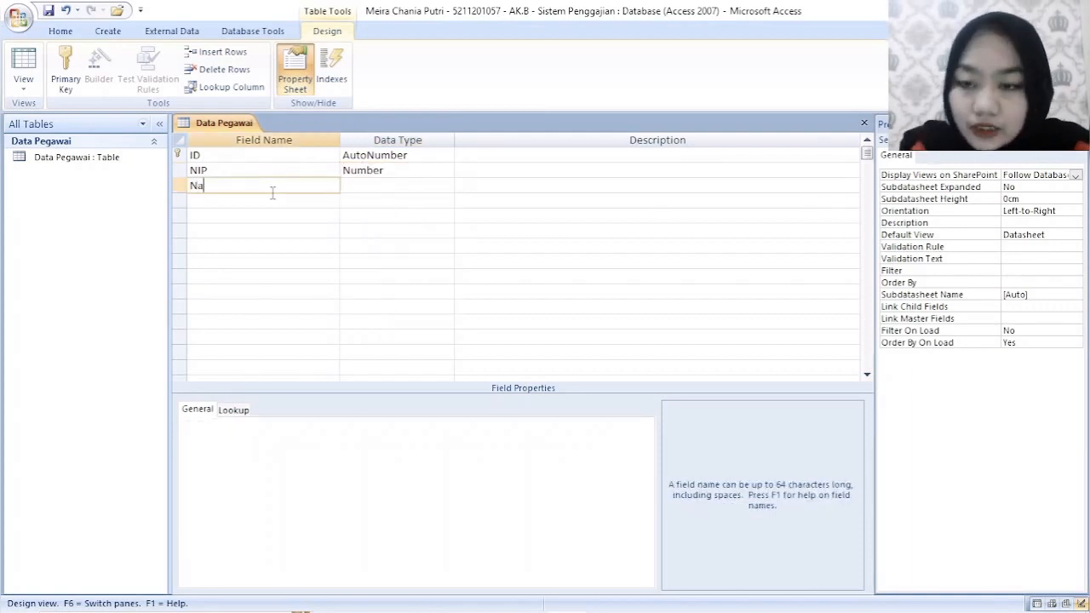
pyautogui.write('ma_Pegawai')
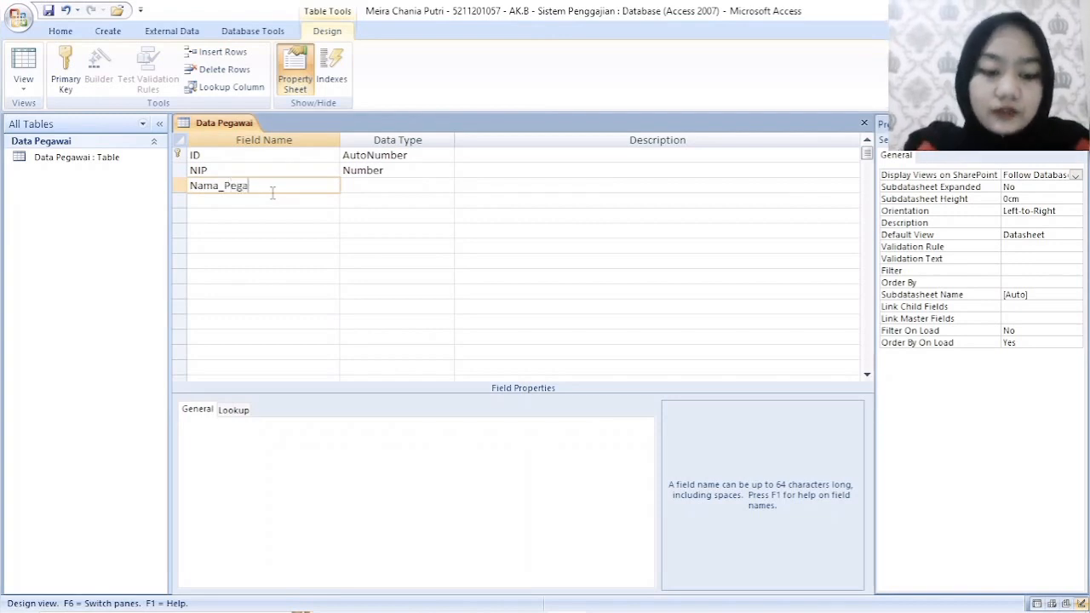
pyautogui.click(371, 184)
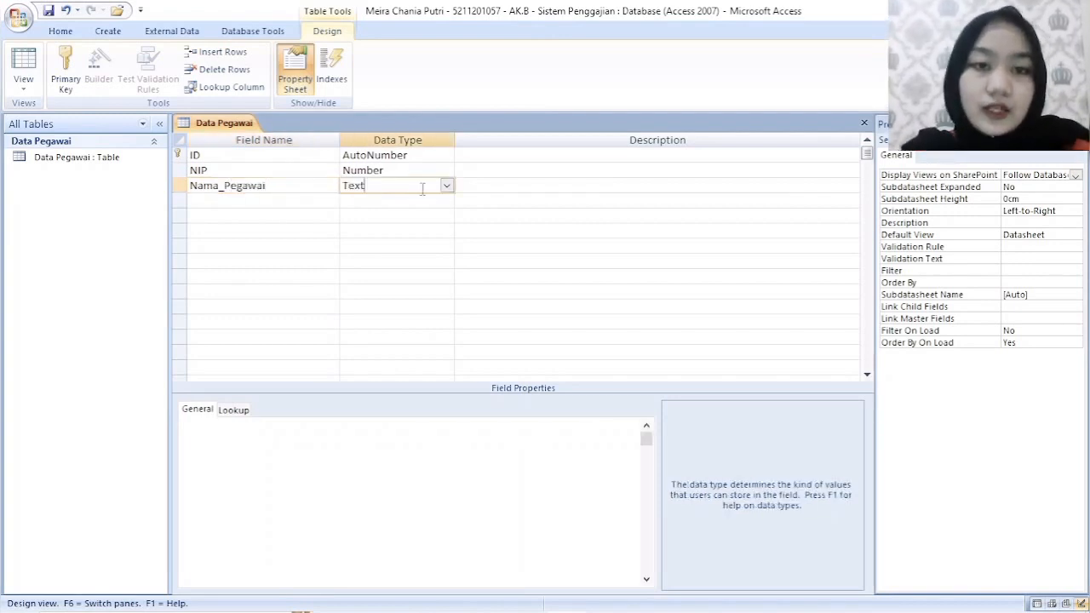
# - Add two Text fields named Jenis_Kelamin and Tempat_Lahir below Nama_Pegawai
pyautogui.click(297, 207)
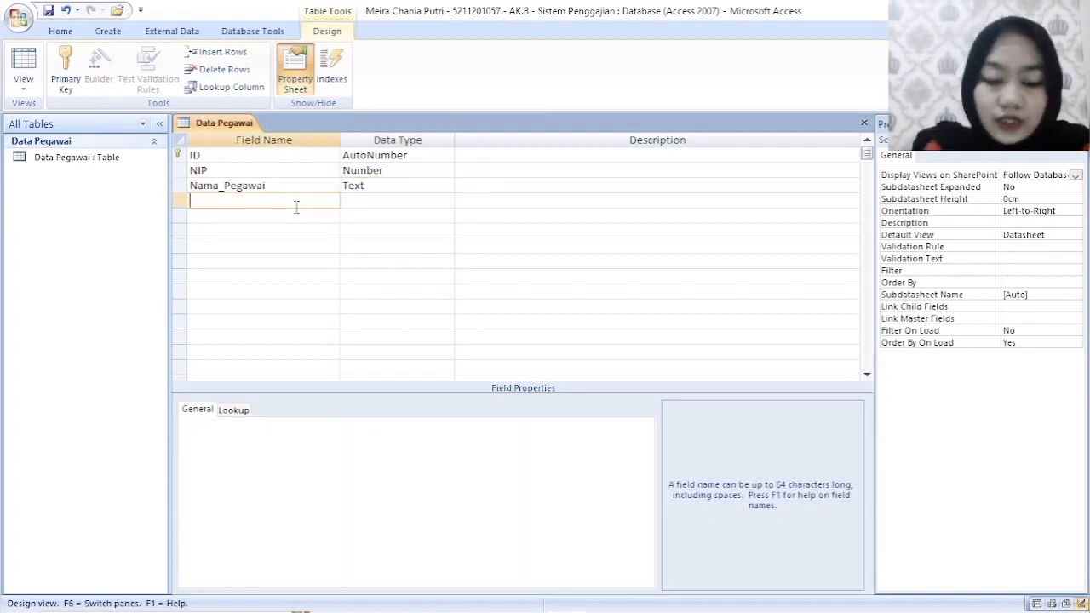
pyautogui.write('Jenis_')
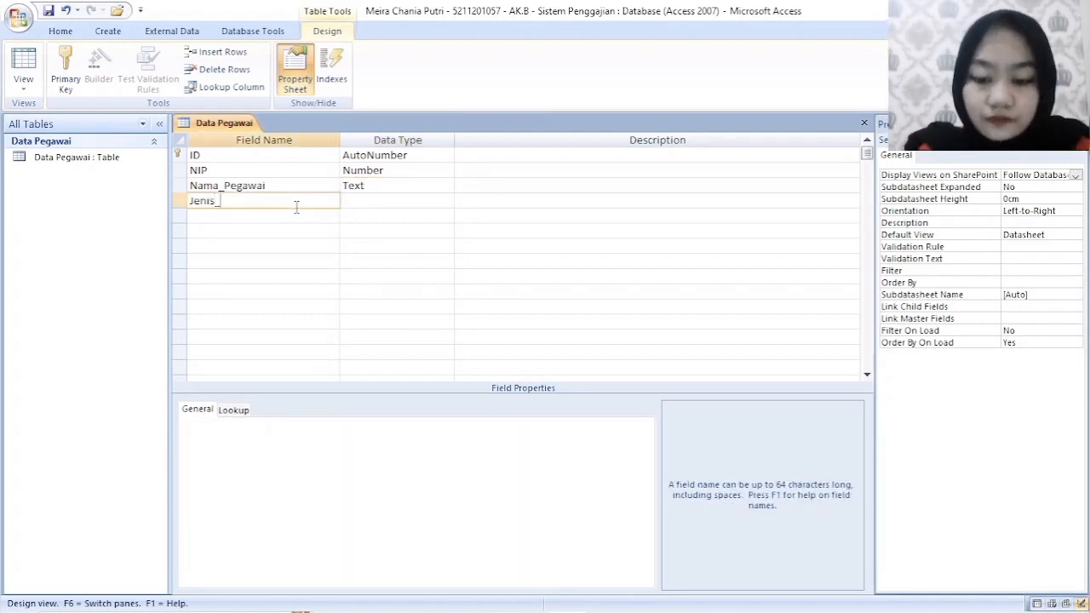
pyautogui.write('Kelamin')
pyautogui.press('Tab')
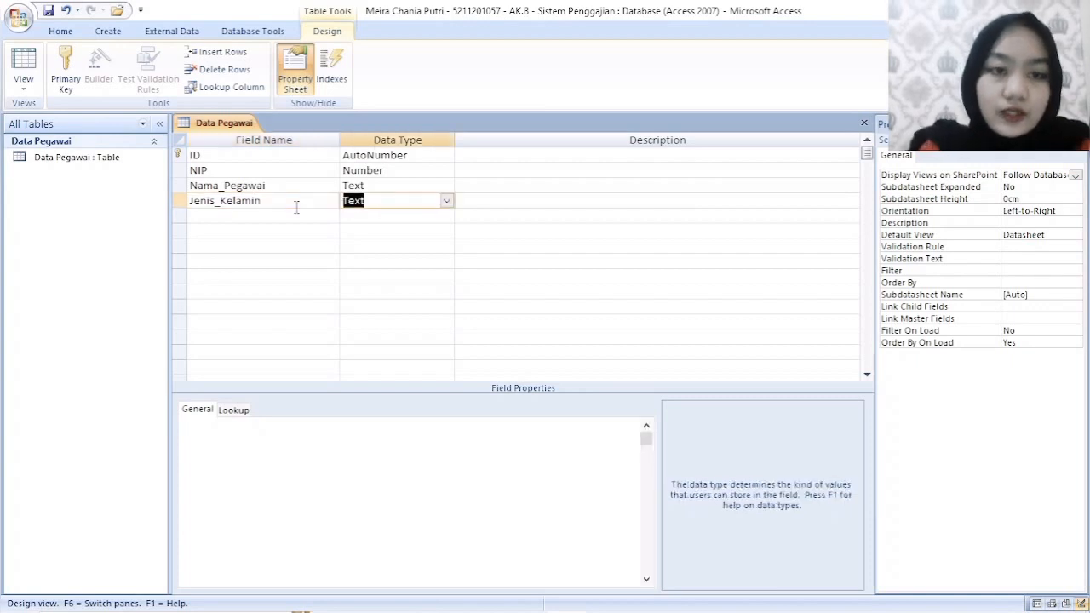
pyautogui.click(294, 221)
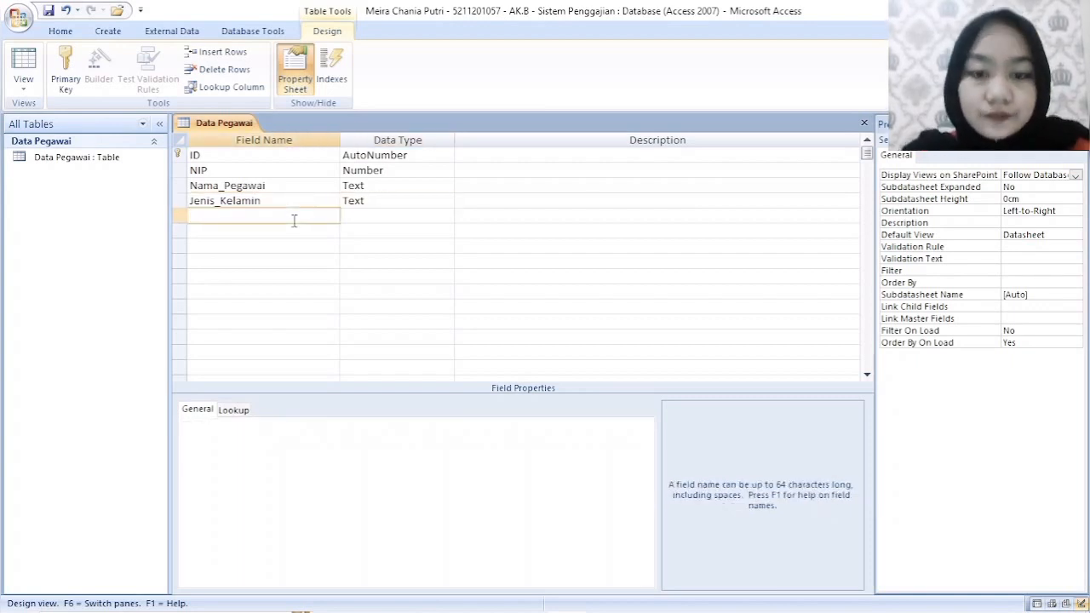
pyautogui.write('Tempat')
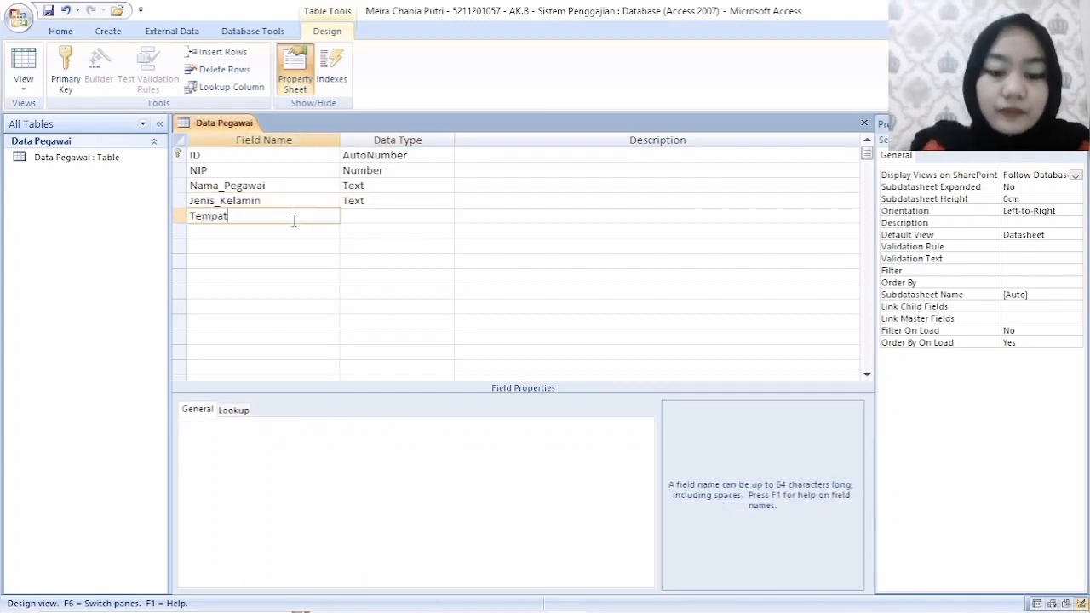
pyautogui.write('_Lahir')
pyautogui.press('Tab')
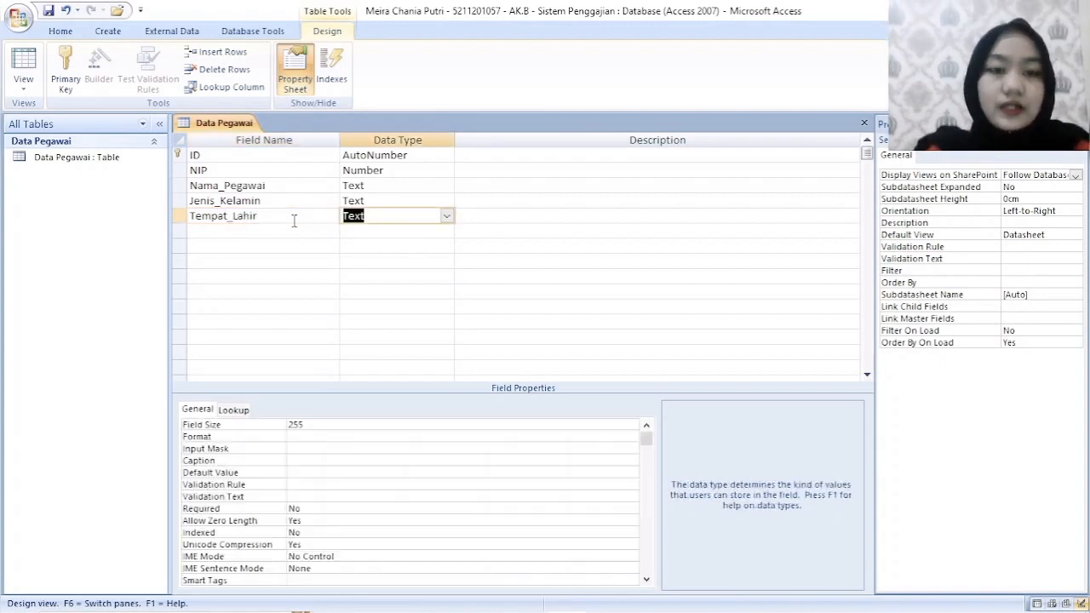
# - Add a field named Tanggal_Lahir and set its data type to Date/Time
pyautogui.click(282, 230)
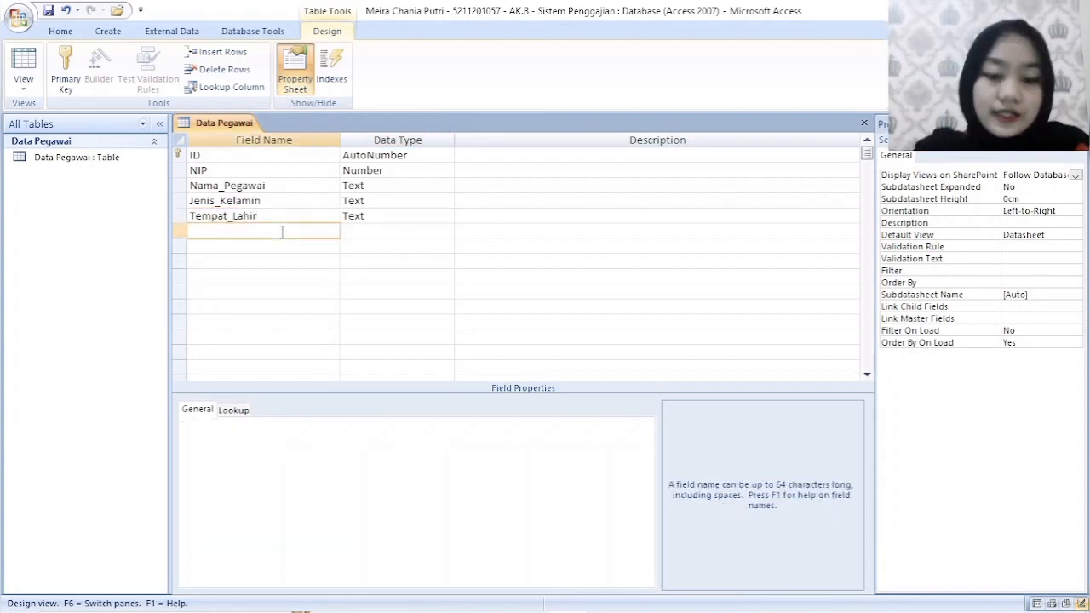
pyautogui.write('Tanggal_')
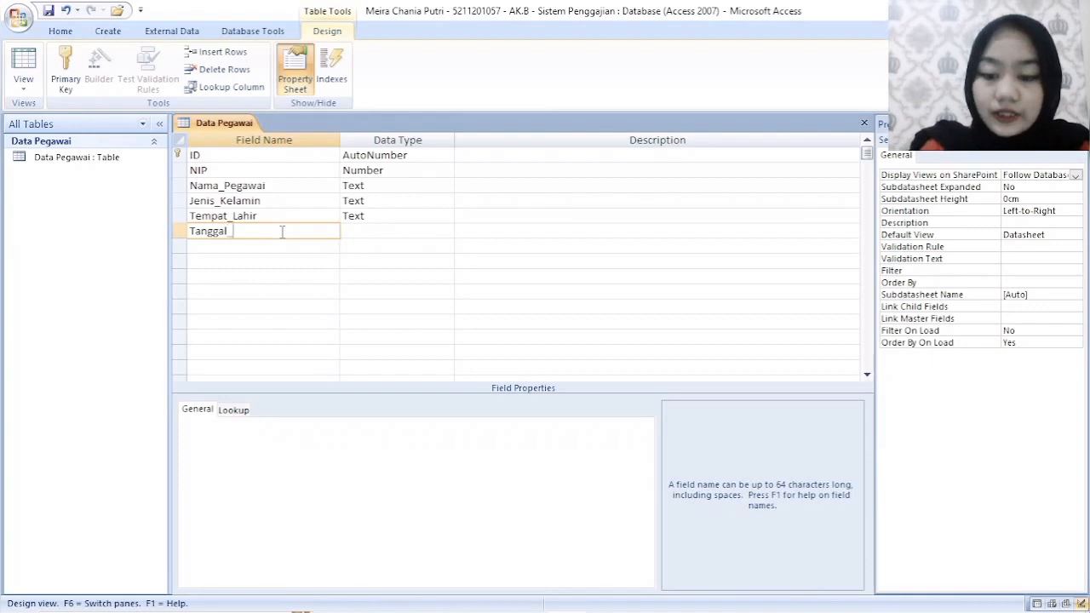
pyautogui.write('Lahir')
pyautogui.press('Tab')
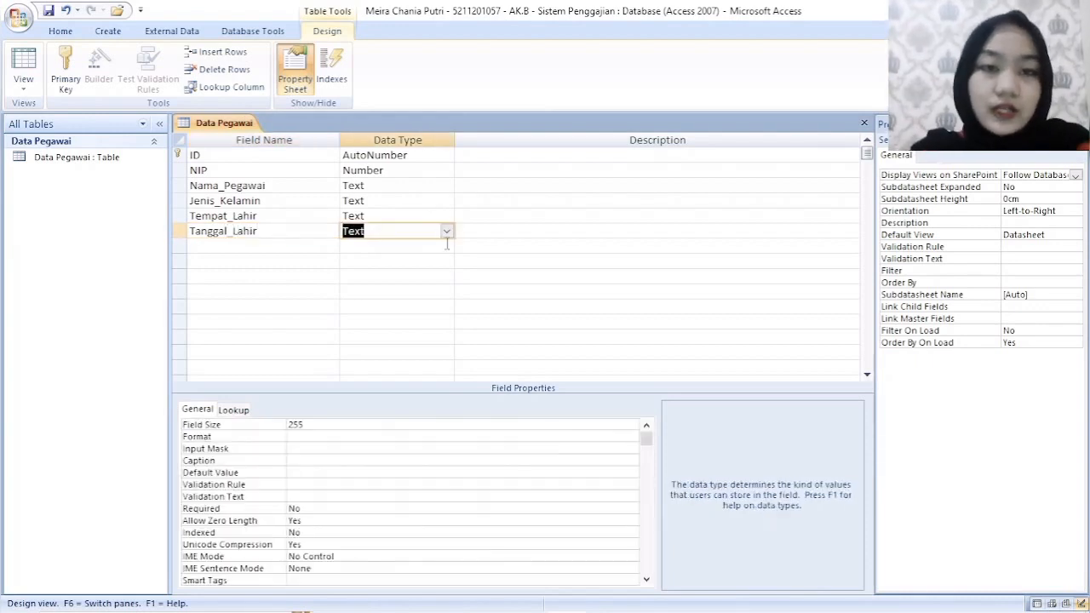
pyautogui.click(446, 231)
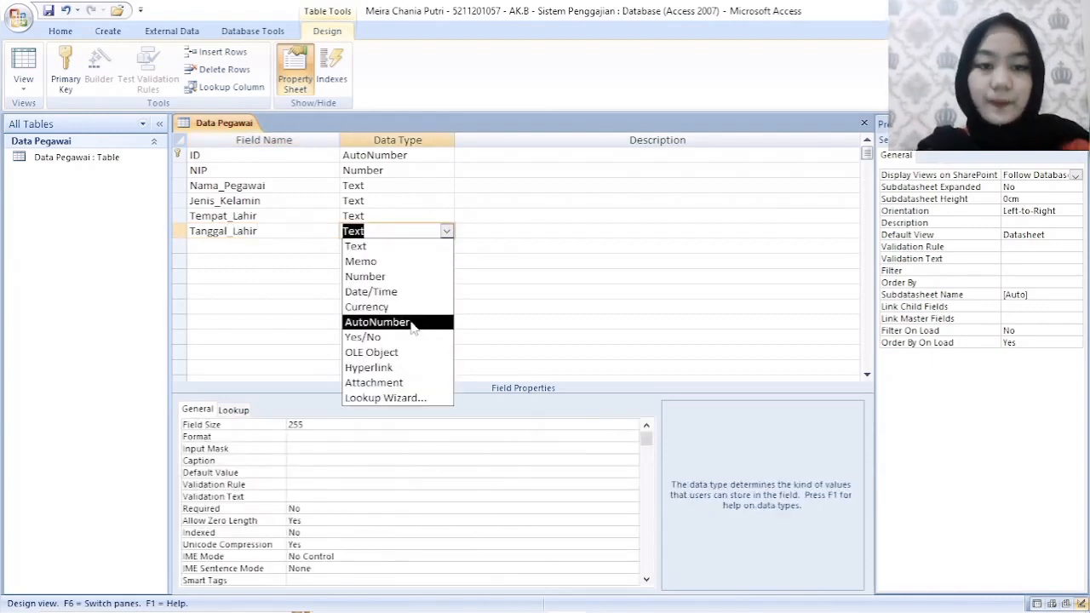
pyautogui.click(409, 293)
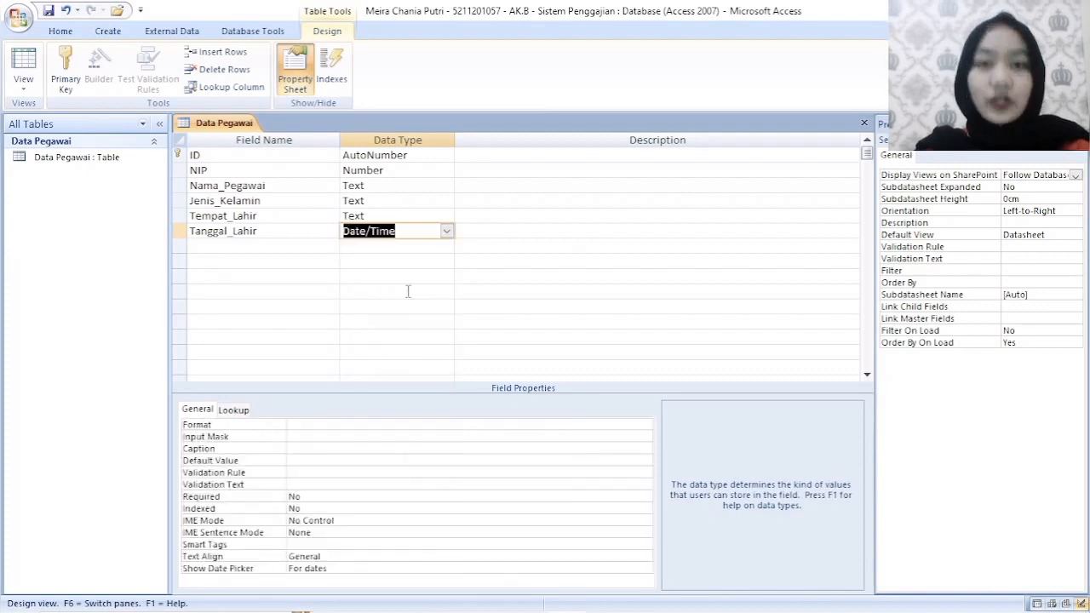
# - Add a field named Alamat_Lengkap with the Text data type below Tanggal_Lahir
pyautogui.click(277, 245)
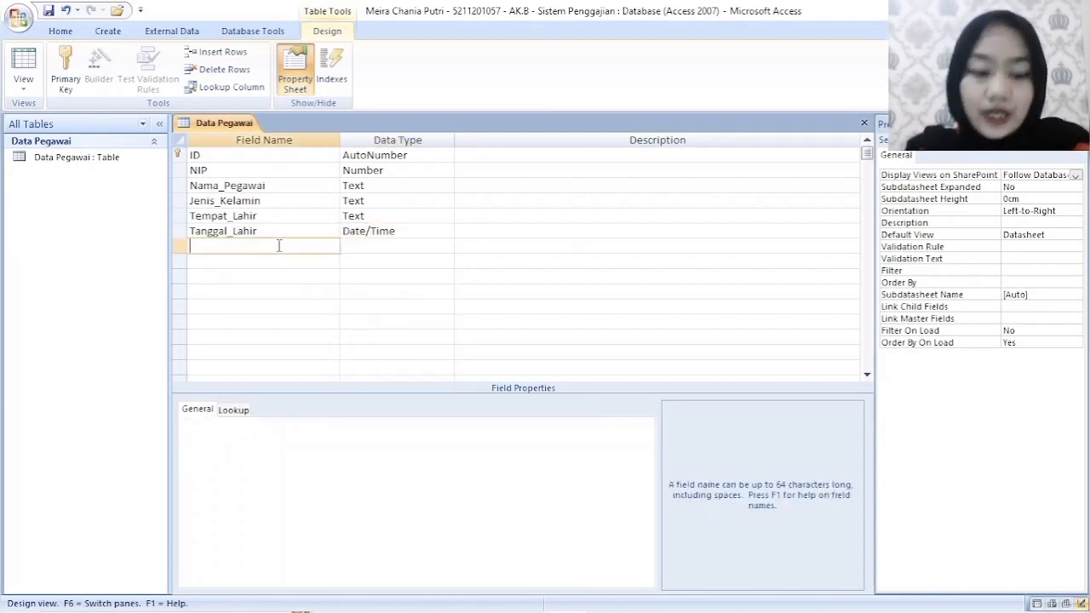
pyautogui.write('Alama')
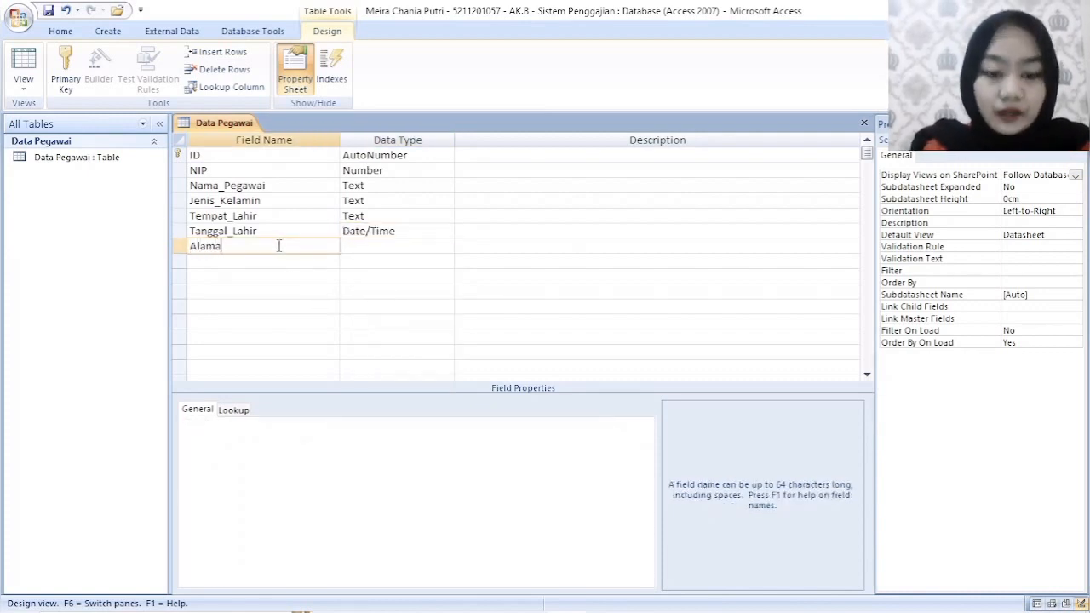
pyautogui.write('t_Lengkap')
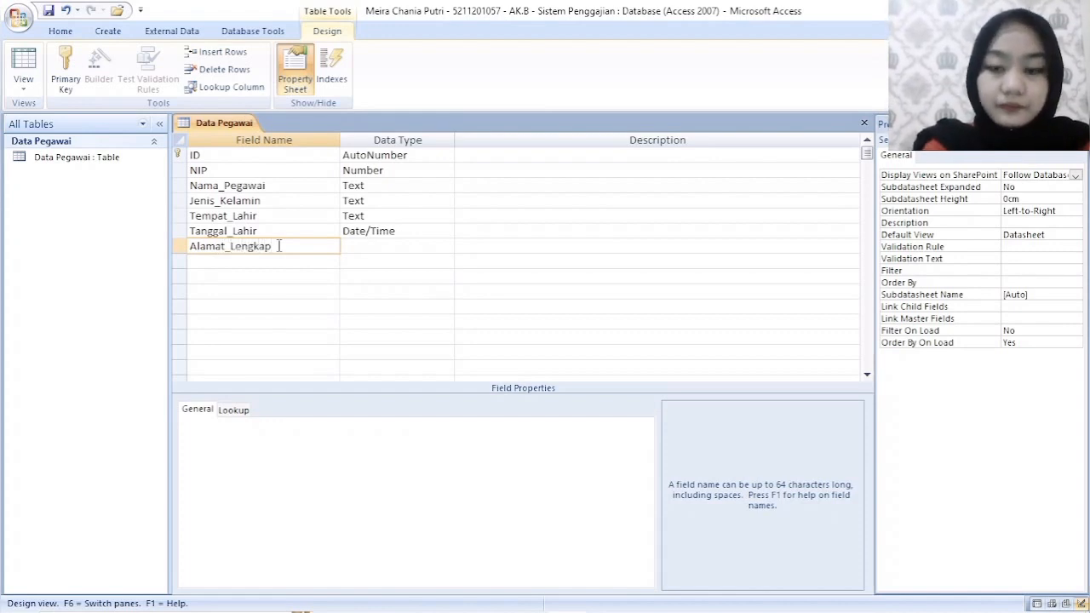
pyautogui.press('Tab')
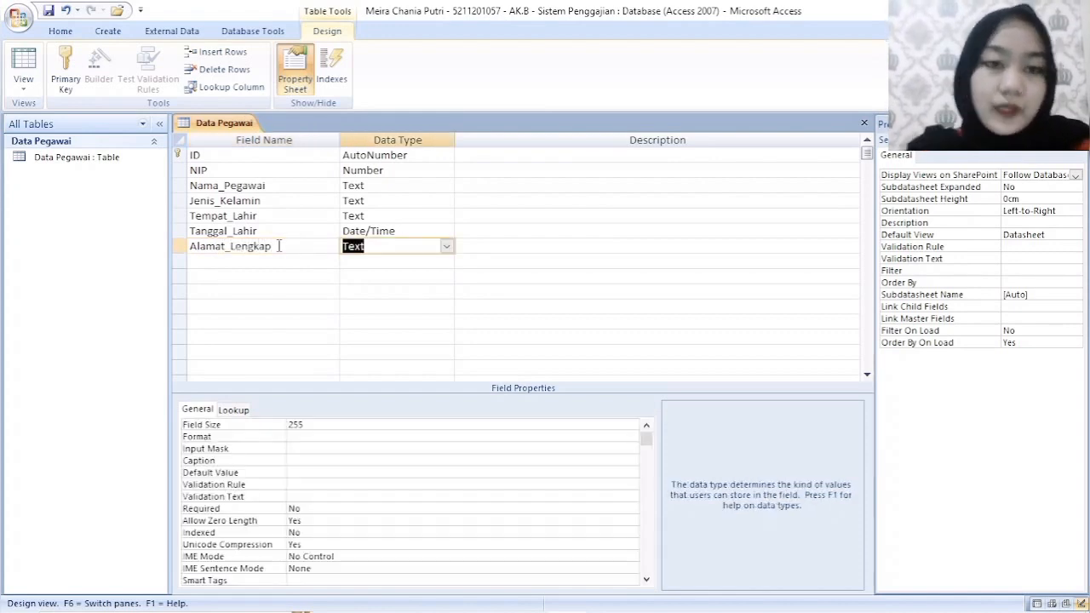
# - Add two Text fields named No_Telepon and Agama below Alamat_Lengkap
pyautogui.click(287, 264)
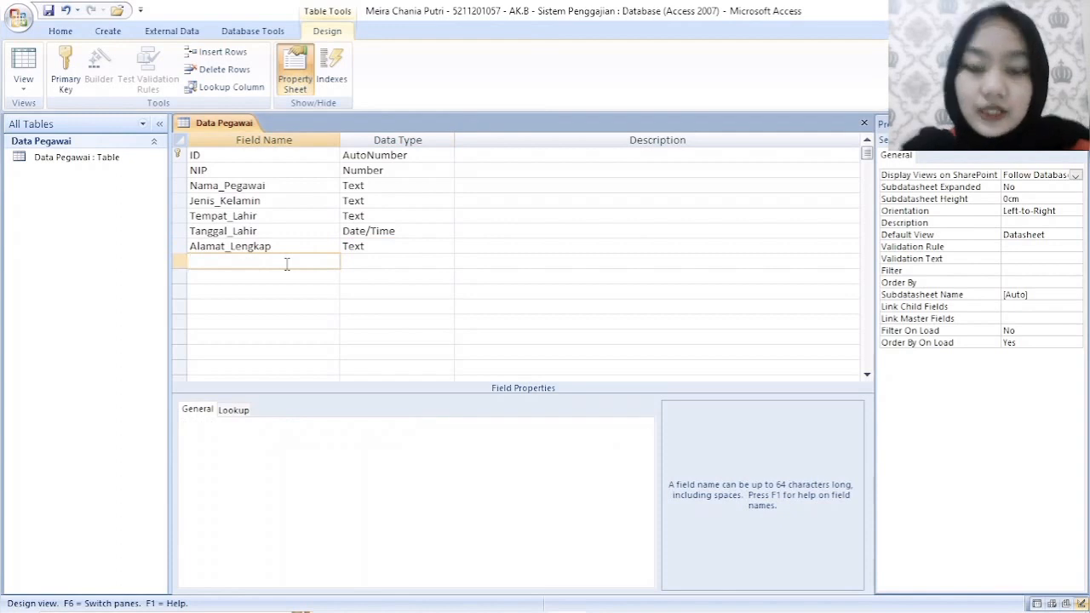
pyautogui.write('No_Telepon')
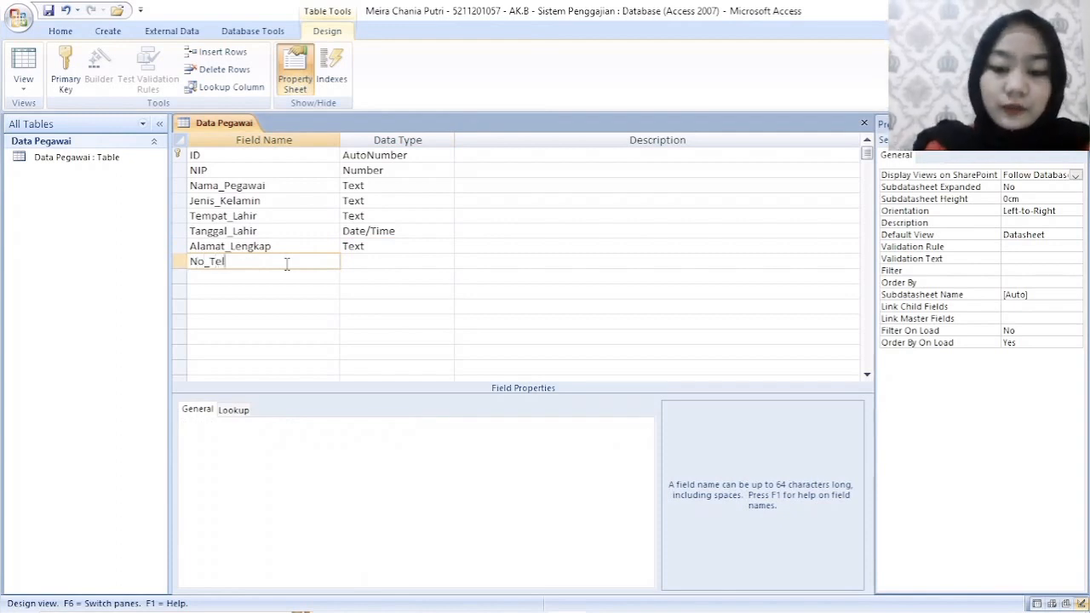
pyautogui.click(355, 261)
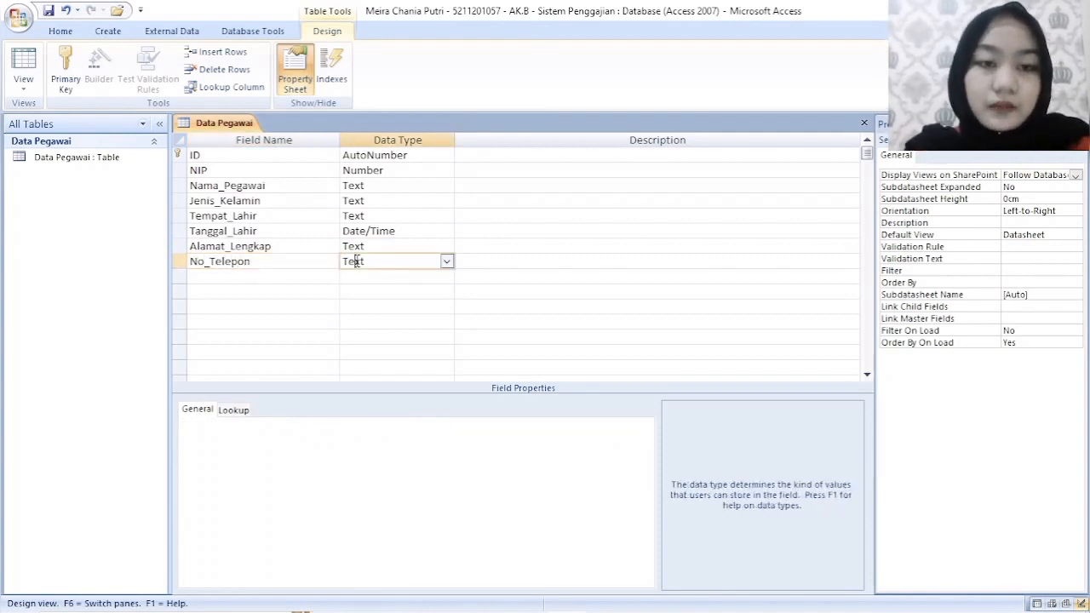
pyautogui.click(279, 278)
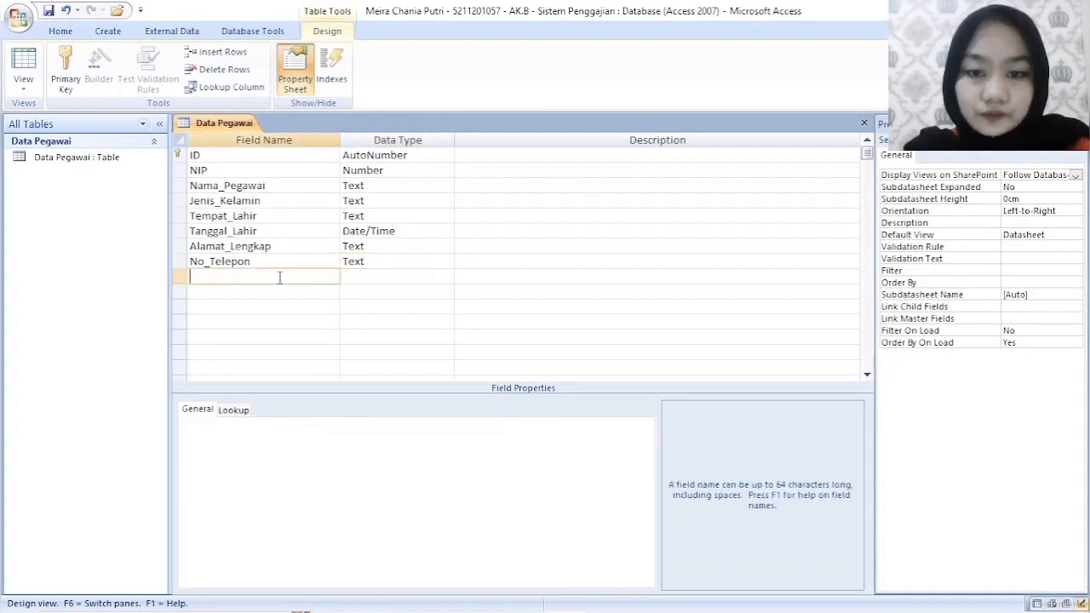
pyautogui.write('Agama')
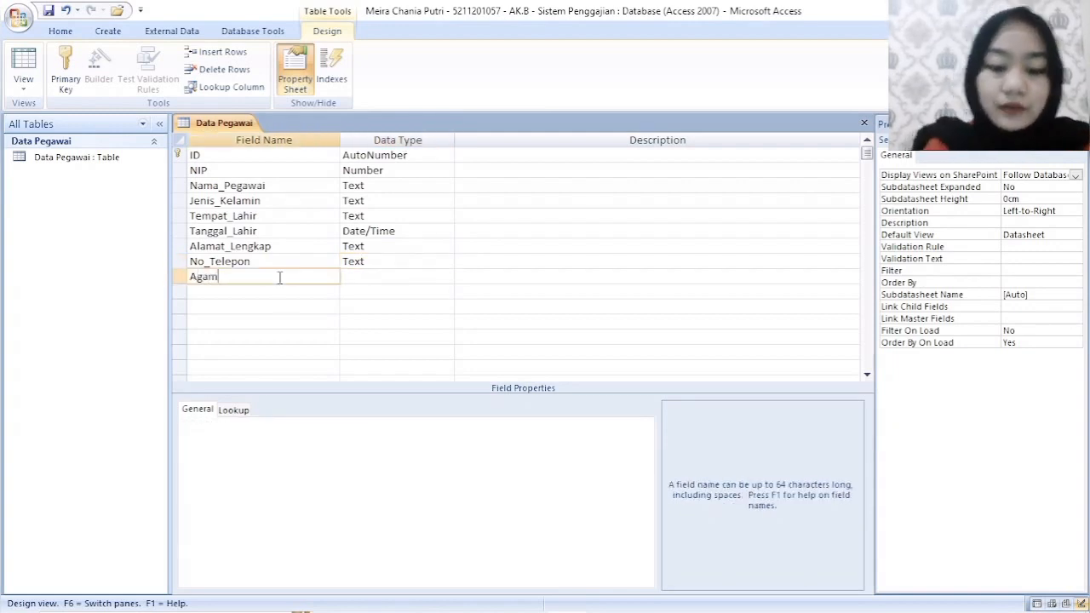
pyautogui.press('Tab')
# - Add a field named Status with the Text data type below Agama
pyautogui.press('Tab')
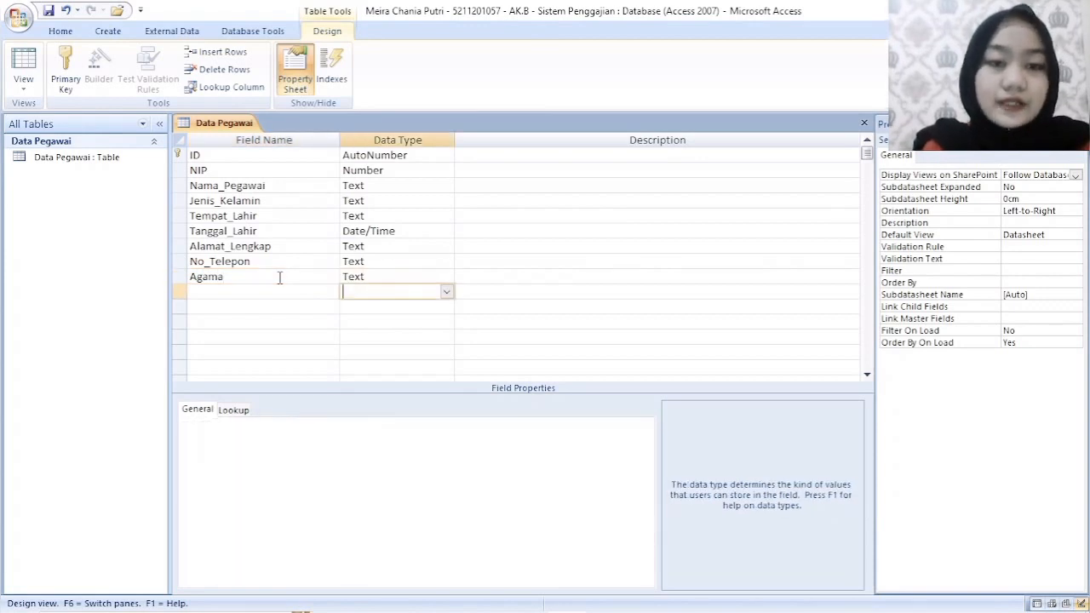
pyautogui.press('Tab')
pyautogui.write('Status')
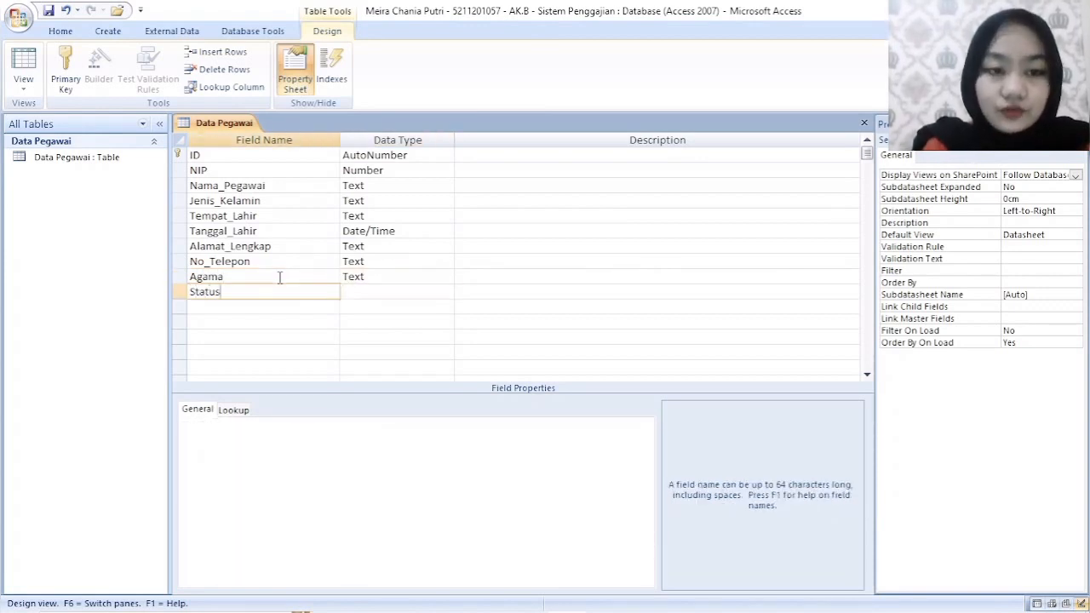
pyautogui.press('Tab')
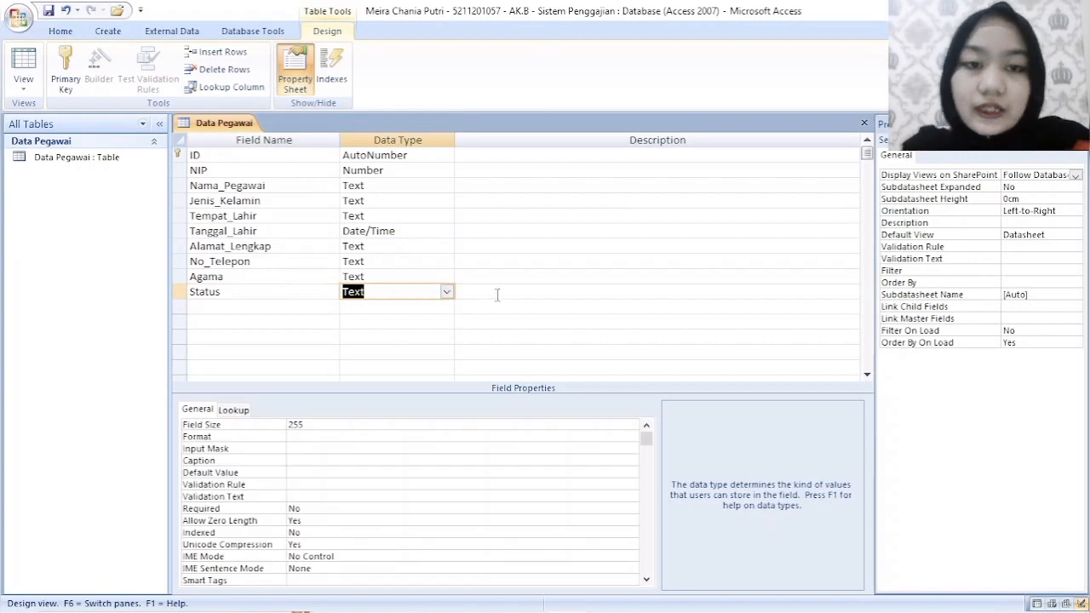
# - Add a field named Jumlah_Anak below Status and set its data type to Number
pyautogui.click(268, 309)
pyautogui.write('Jumalh')
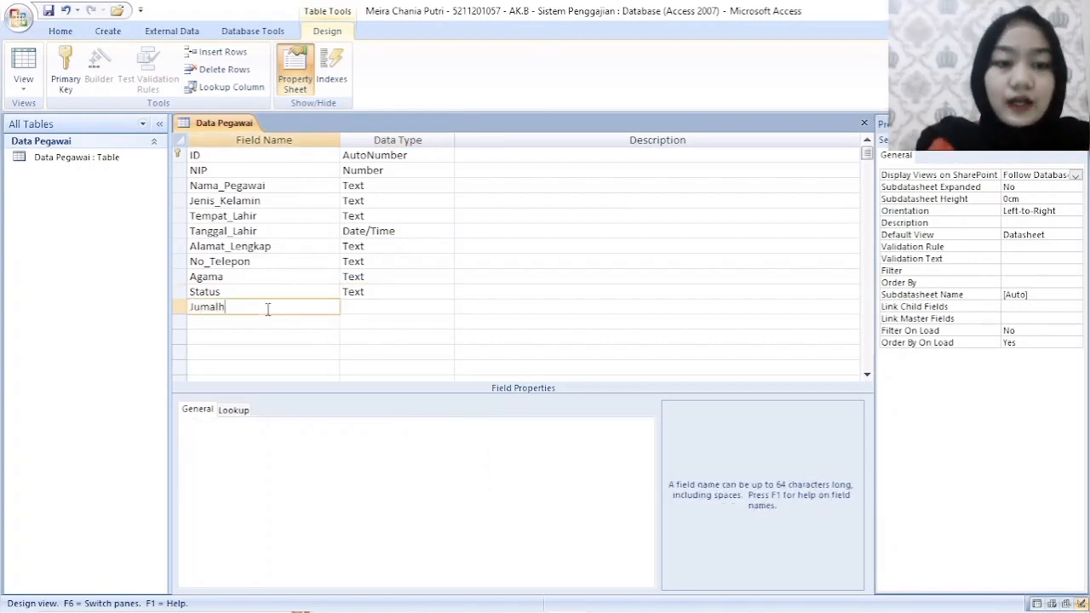
pyautogui.press('BackSpace')
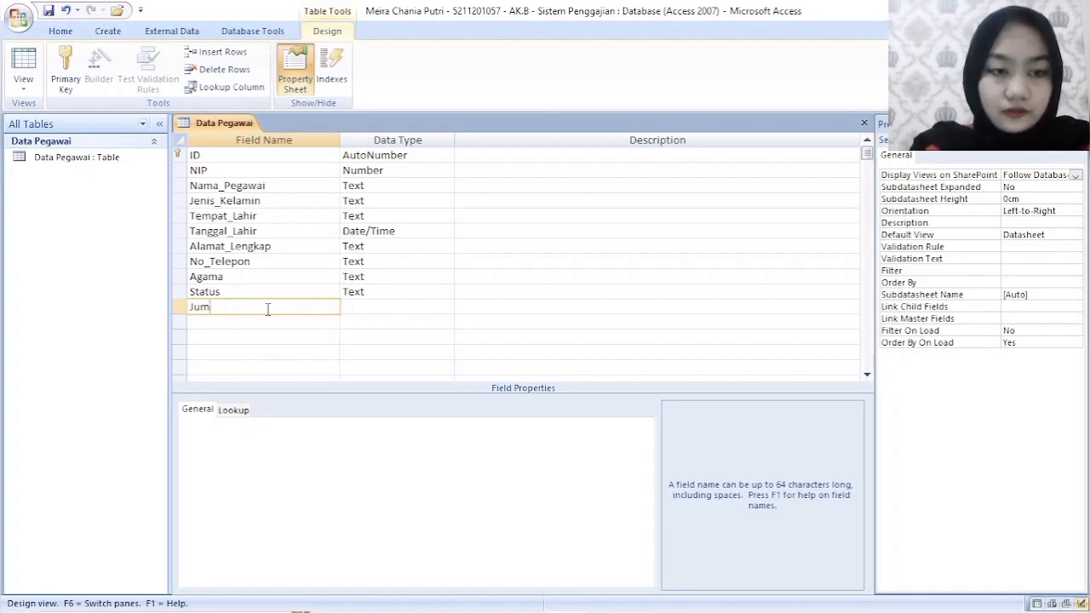
pyautogui.write('lah_Anak')
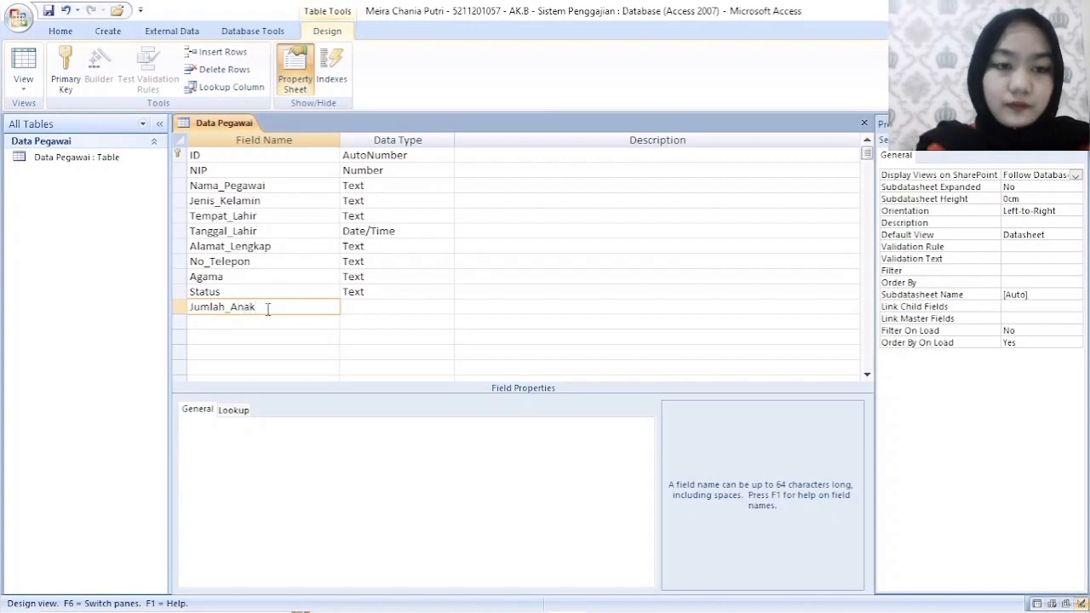
pyautogui.press('Tab')
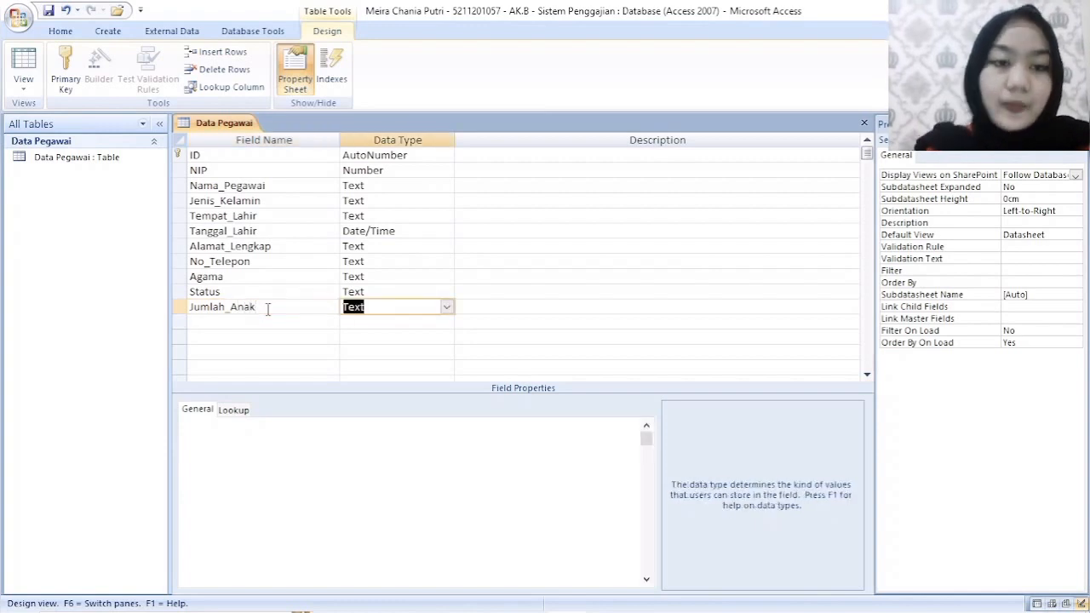
pyautogui.click(446, 307)
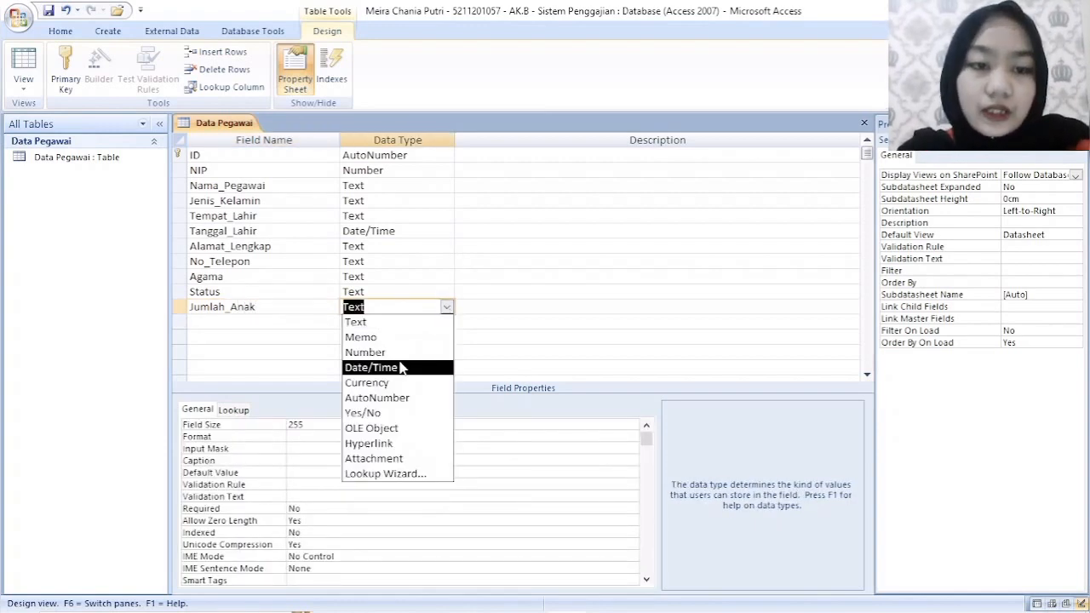
pyautogui.click(399, 354)
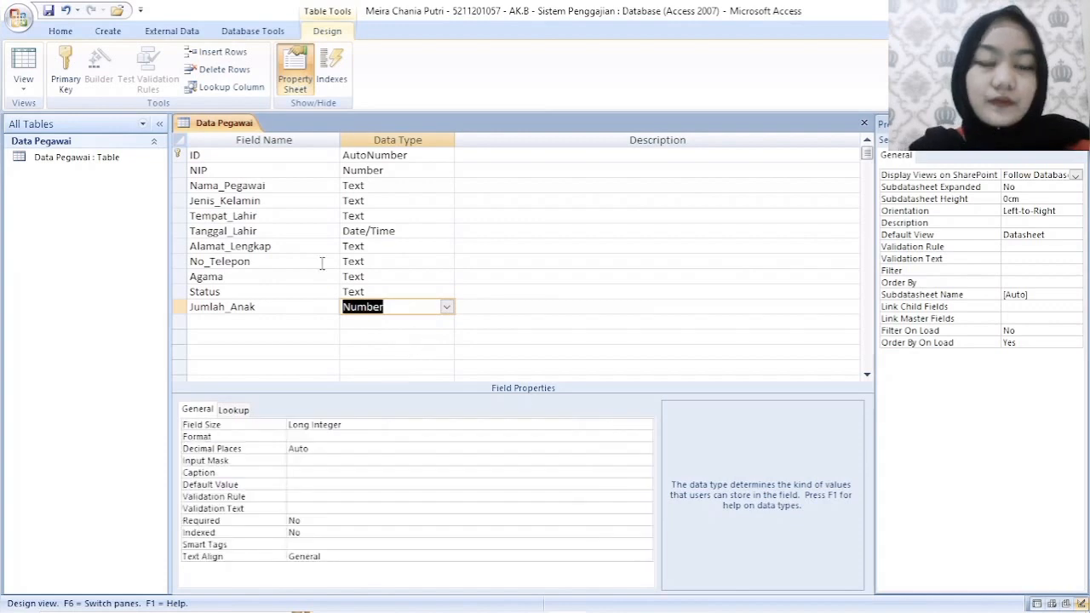
# - Save the Data Pegawai table design and close the table
pyautogui.rightClick(235, 126)
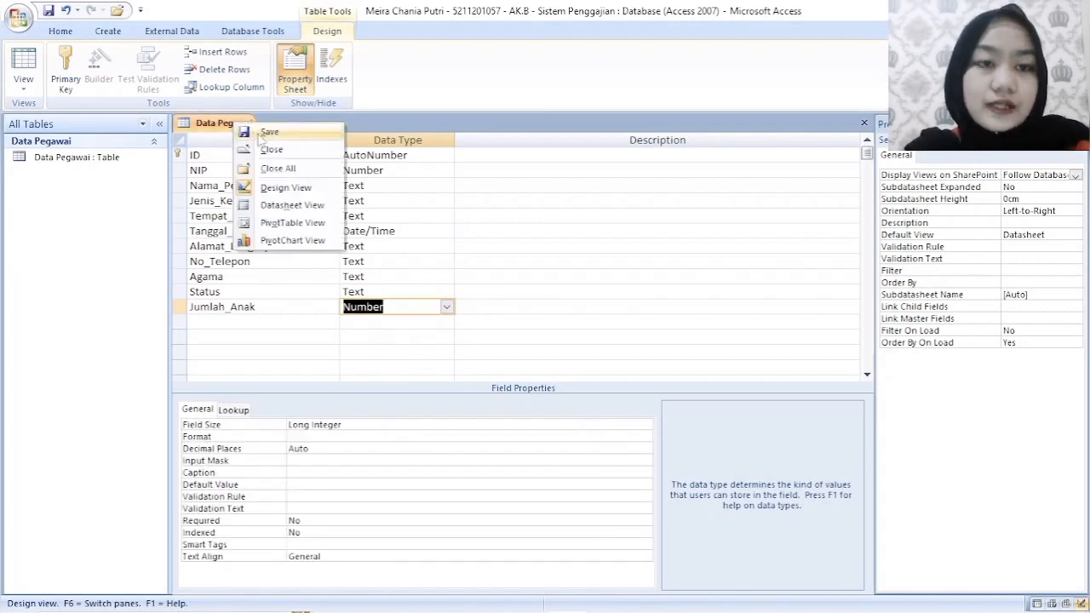
pyautogui.click(239, 128)
pyautogui.rightClick(240, 128)
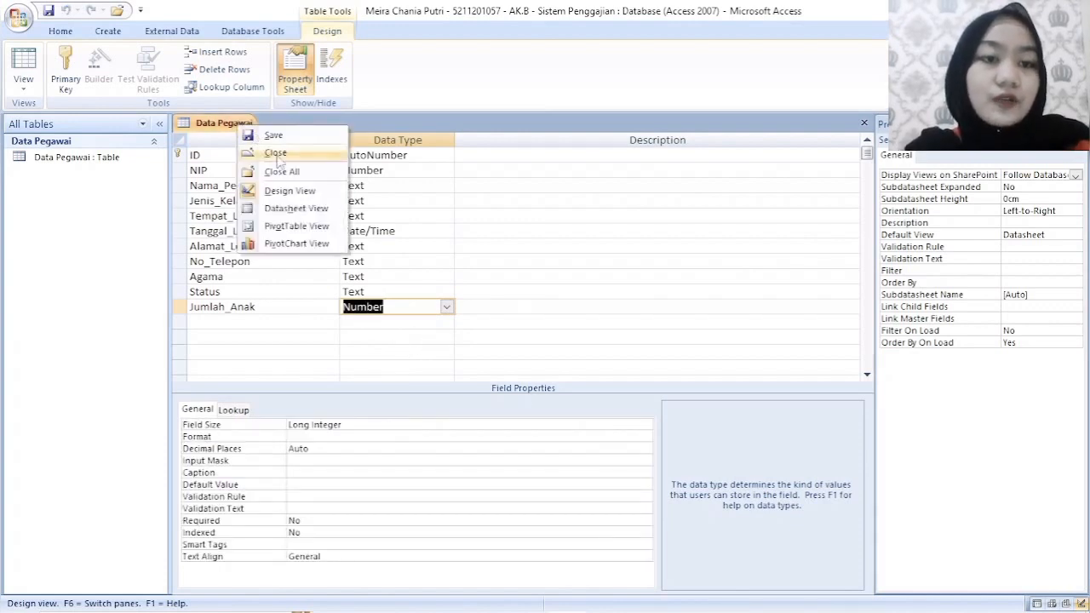
pyautogui.click(278, 157)
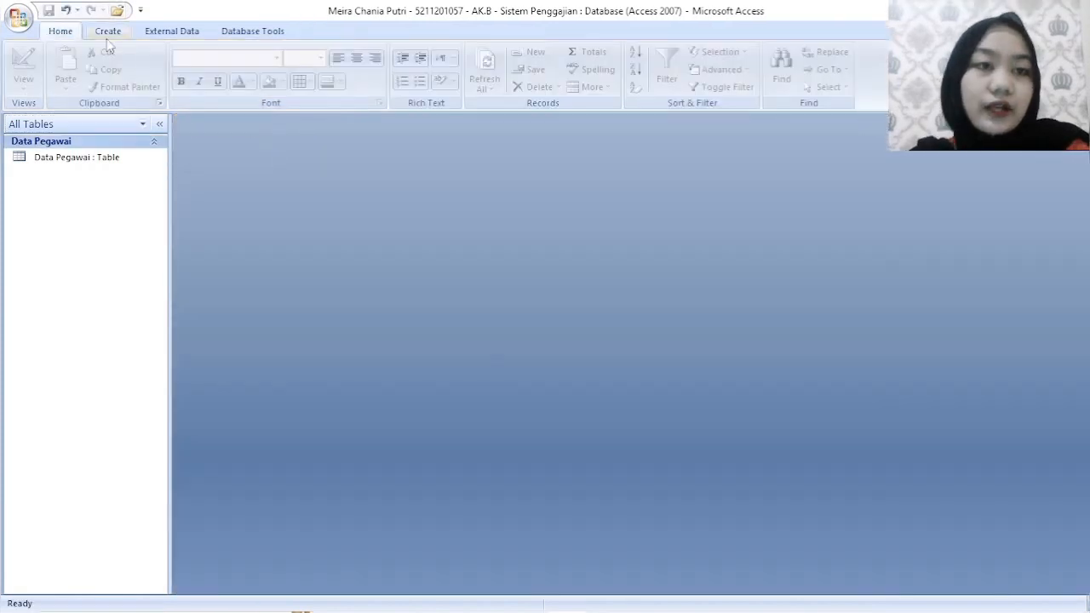
# - Create a new table in design view and add an ID field with the AutoNumber data type
pyautogui.click(107, 34)
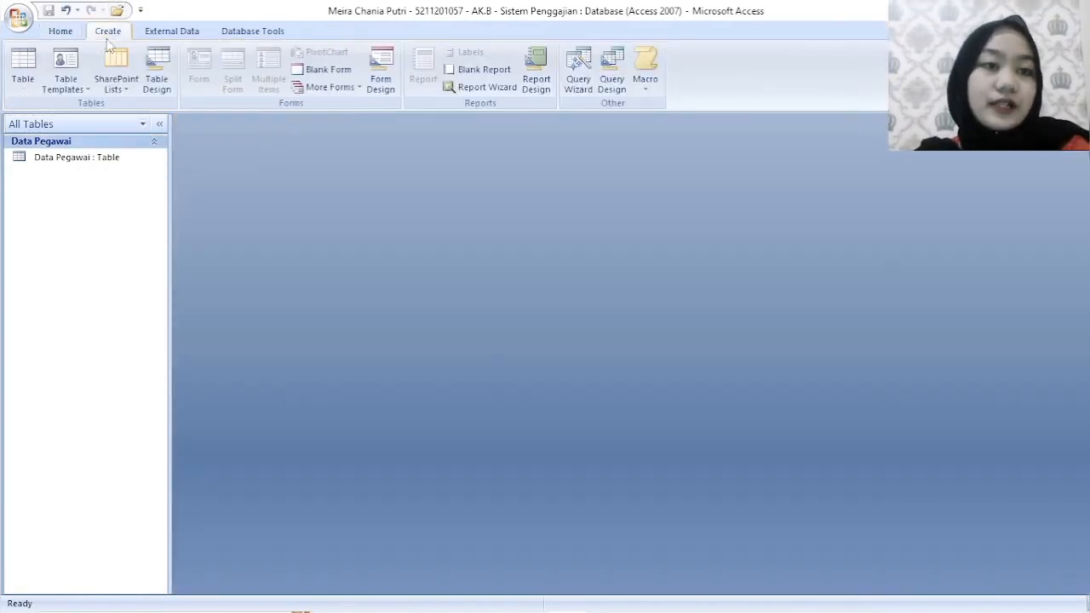
pyautogui.click(158, 79)
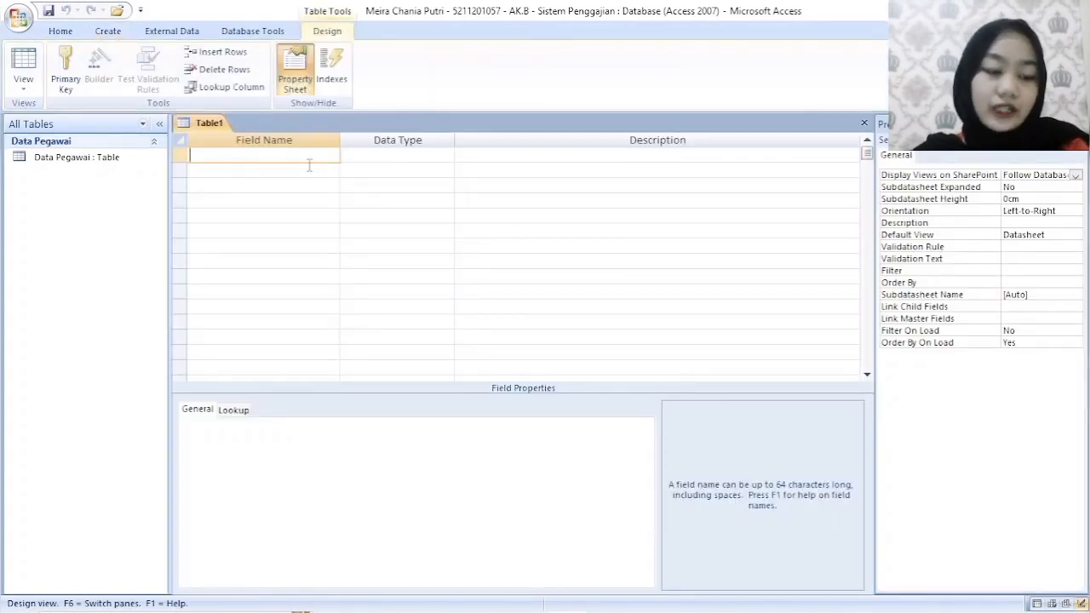
pyautogui.press('capslock')
pyautogui.write('ID')
pyautogui.press('capslock')
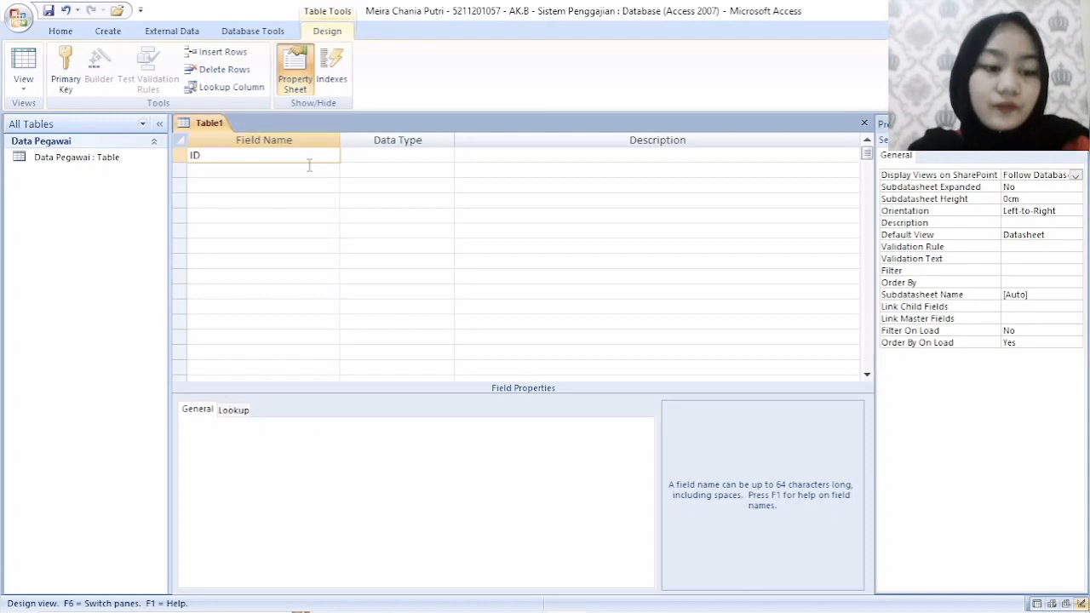
pyautogui.press('Tab')
pyautogui.click(446, 157)
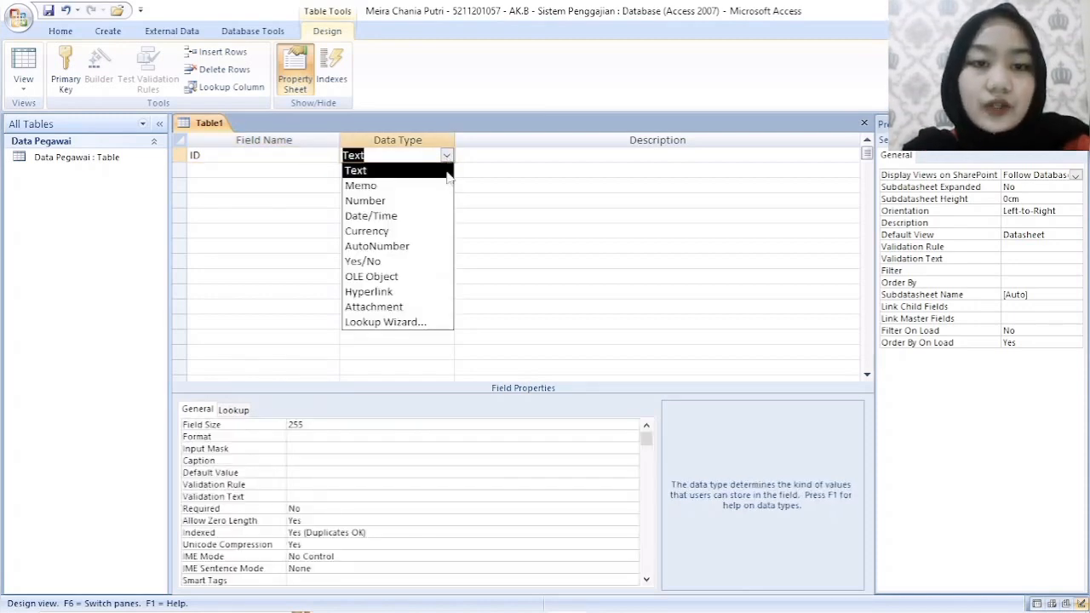
pyautogui.click(379, 252)
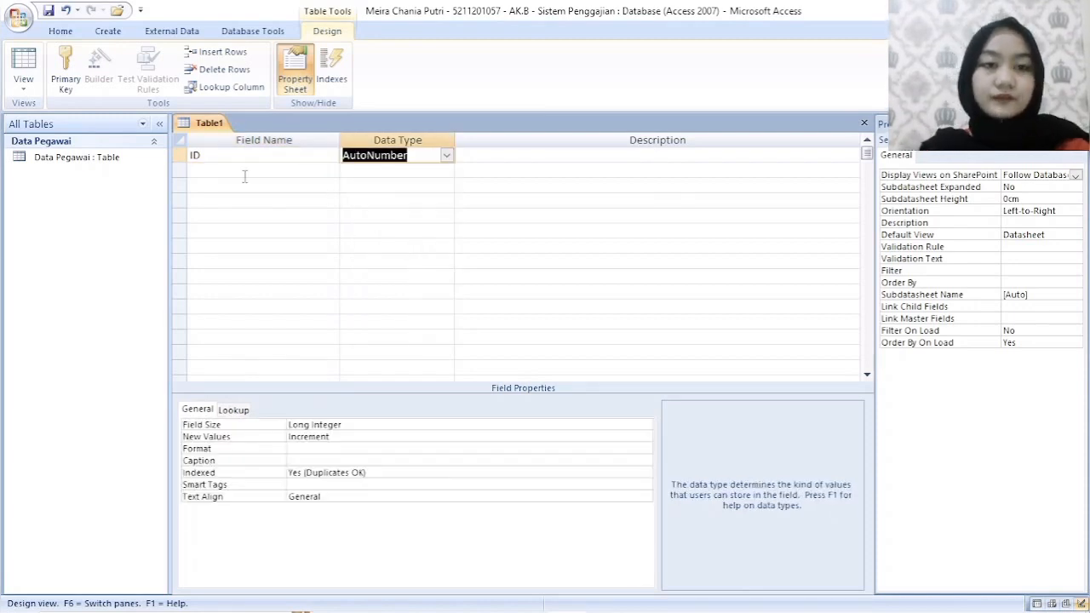
# - Add a field named Kode_Jabatan with the Text data type below ID
pyautogui.click(244, 171)
pyautogui.write('Kode')
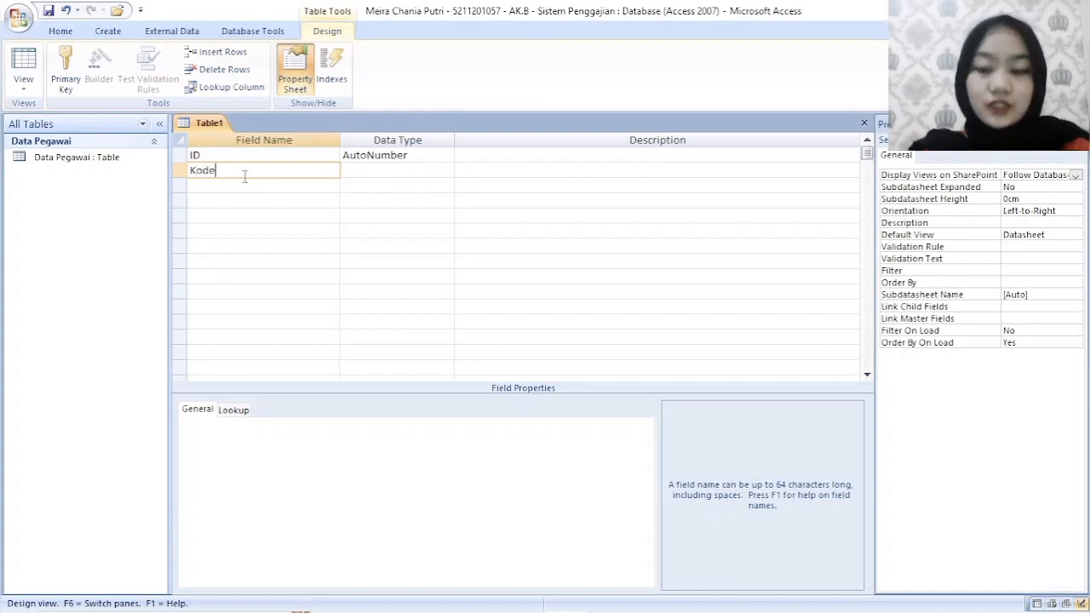
pyautogui.write('_Jabatan')
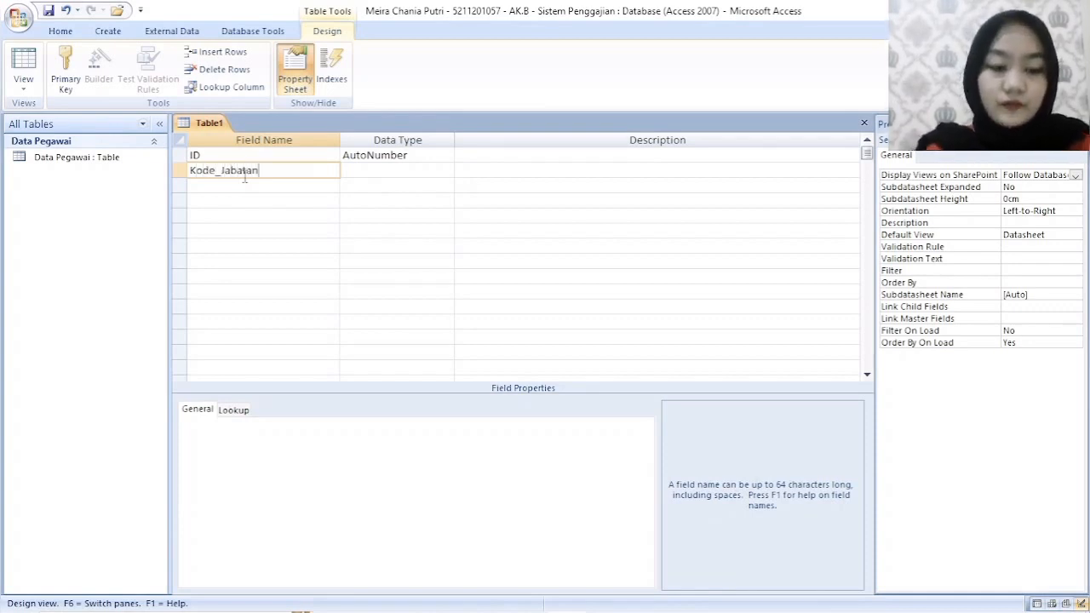
pyautogui.press('Tab')
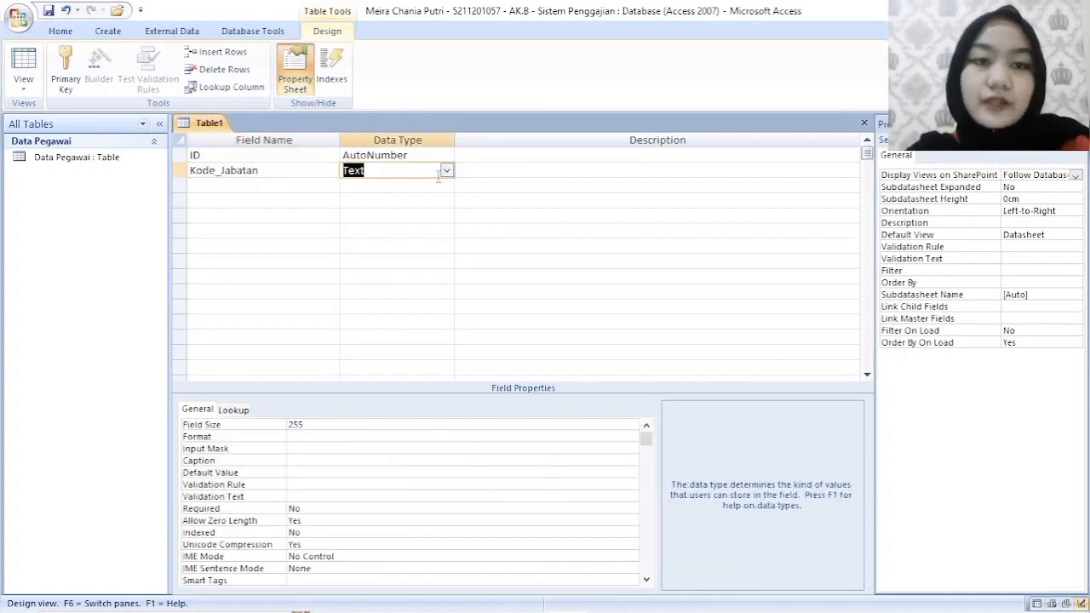
# - Add a field named NIP below Kode_Jabatan and set its data type to Number
pyautogui.click(262, 186)
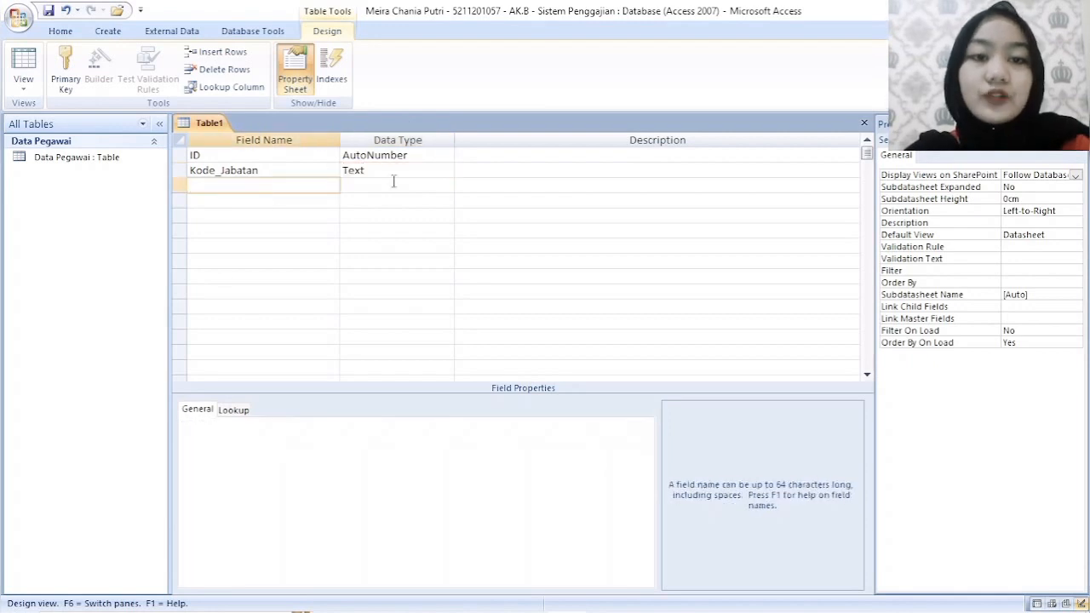
pyautogui.write('NIP')
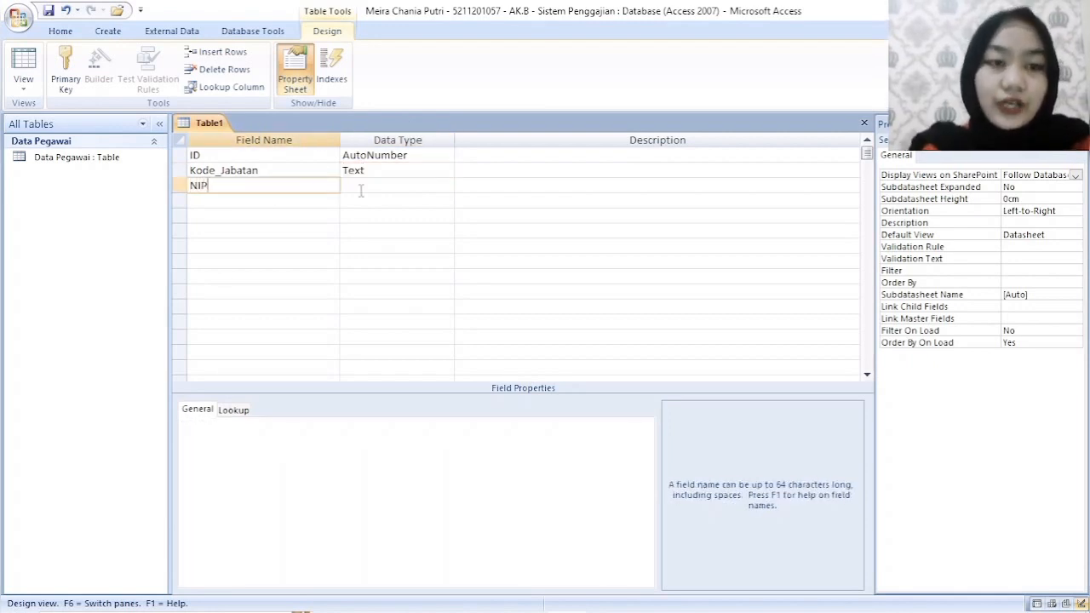
pyautogui.press('Tab')
pyautogui.click(446, 185)
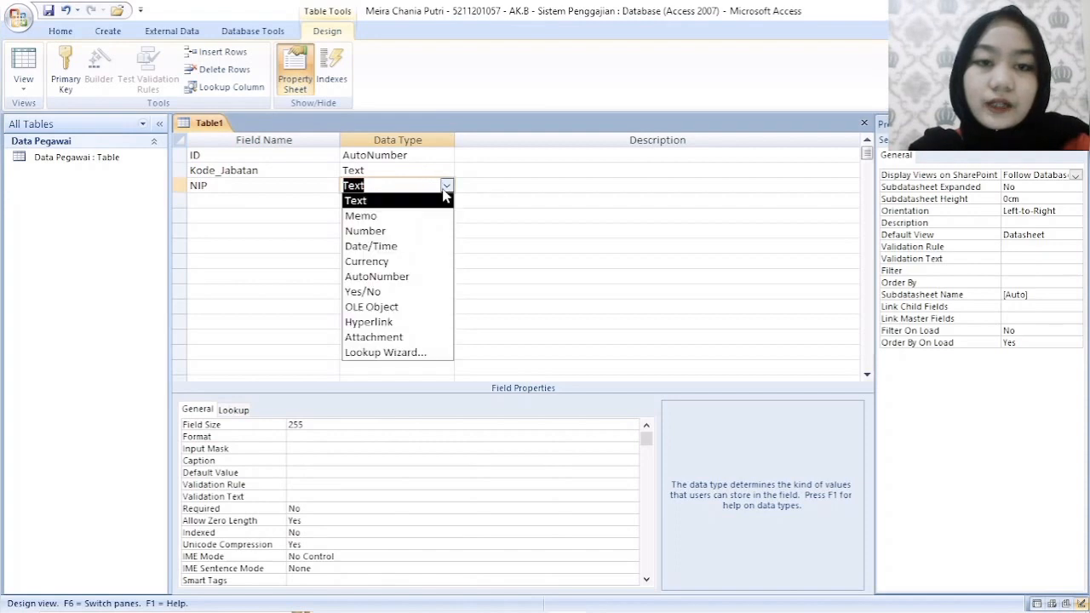
pyautogui.click(390, 231)
# - Add two Text fields named Nama_Pegawai and Nama_Departemen below NIP
pyautogui.click(304, 202)
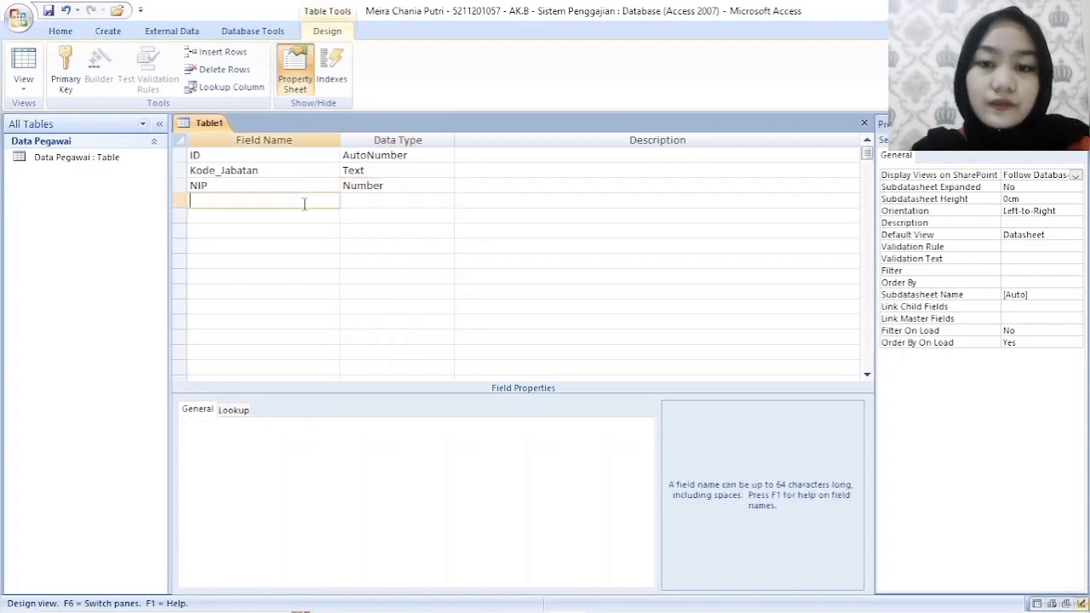
pyautogui.write('Nama_')
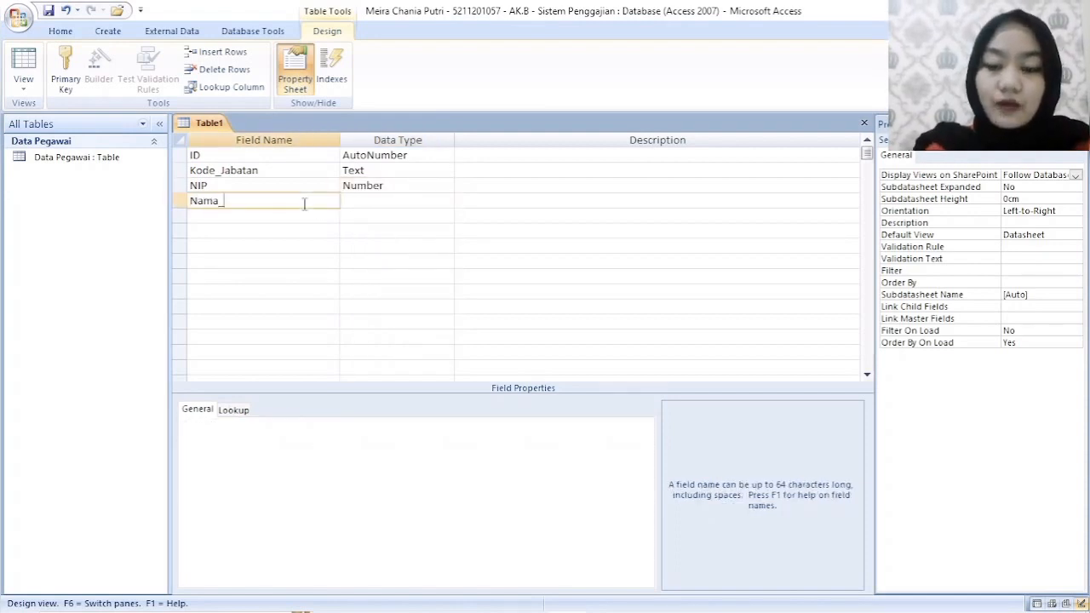
pyautogui.write('Pegawai')
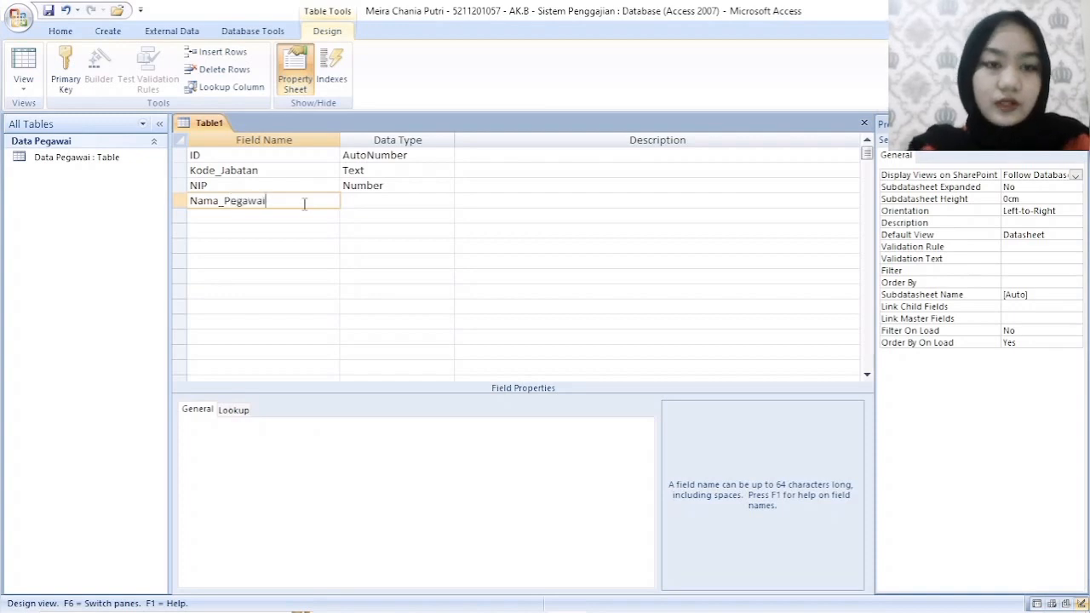
pyautogui.press('Tab')
pyautogui.click(306, 219)
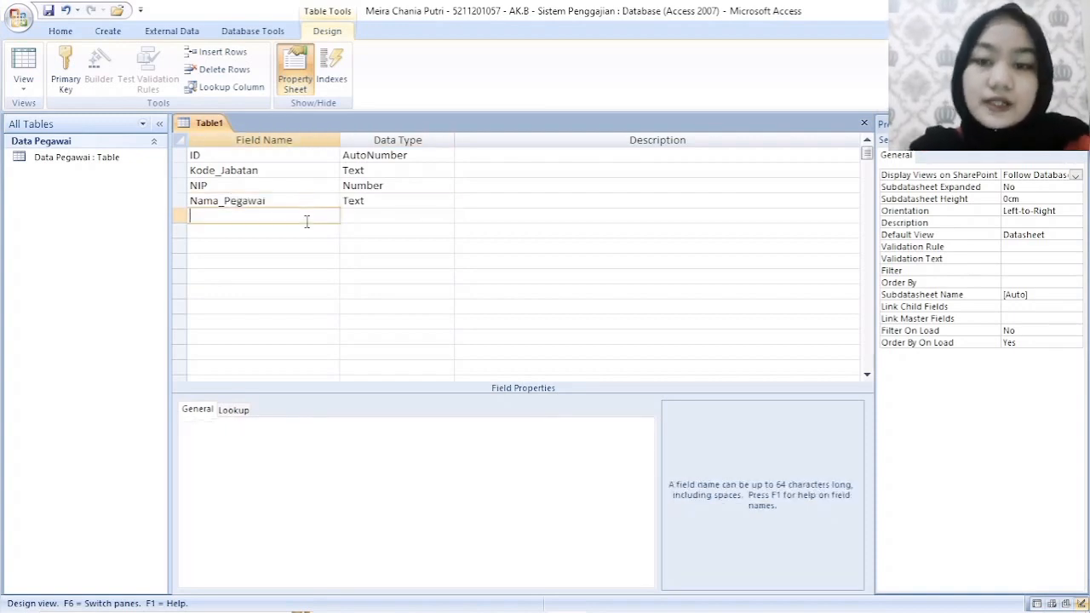
pyautogui.write('Nama')
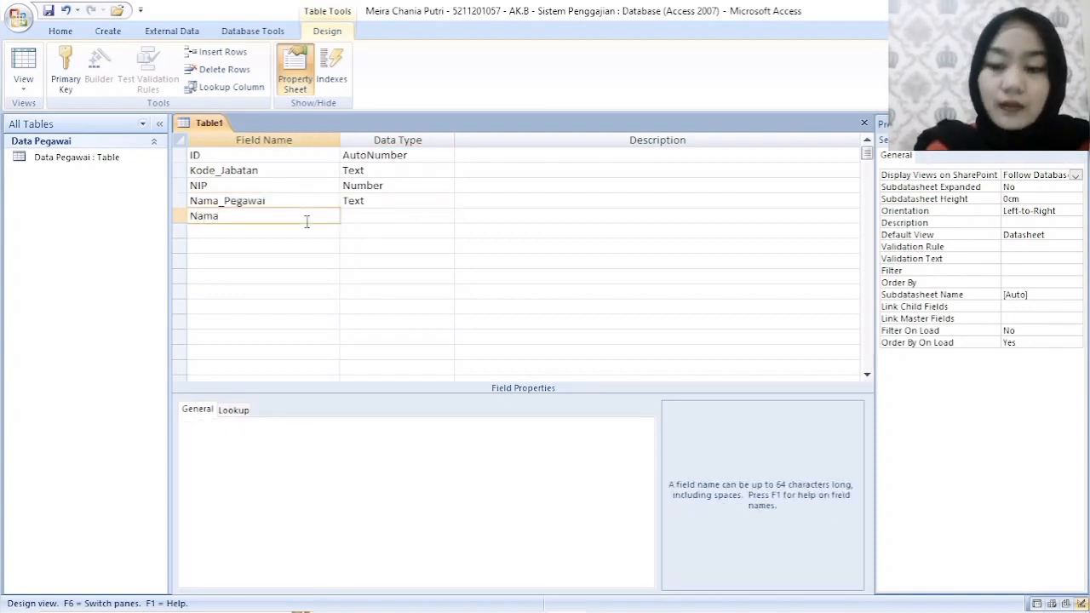
pyautogui.write('_Depart')
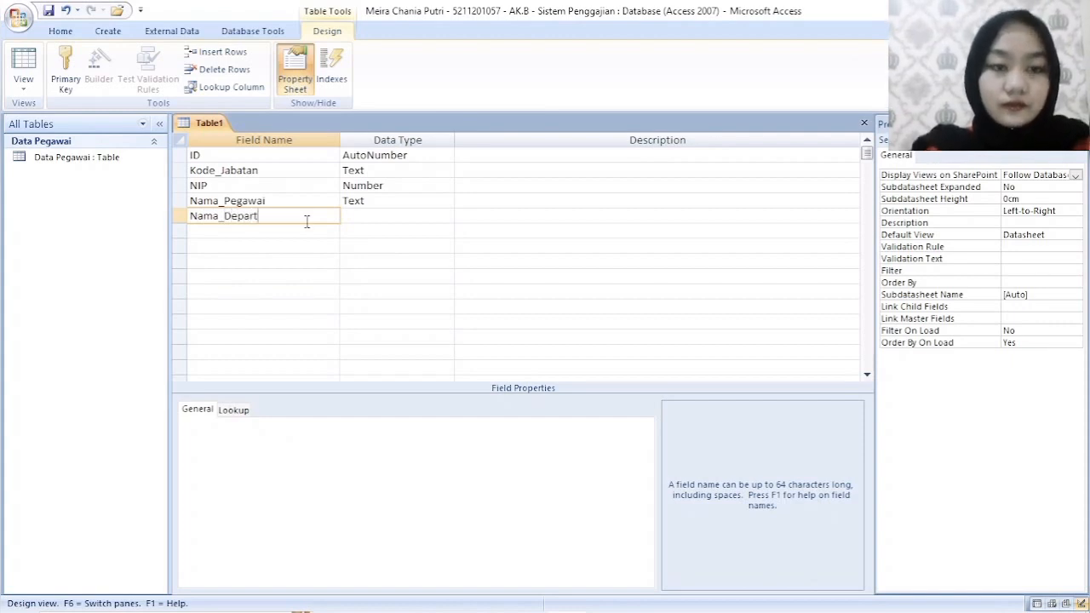
pyautogui.write('emen')
pyautogui.press('Tab')
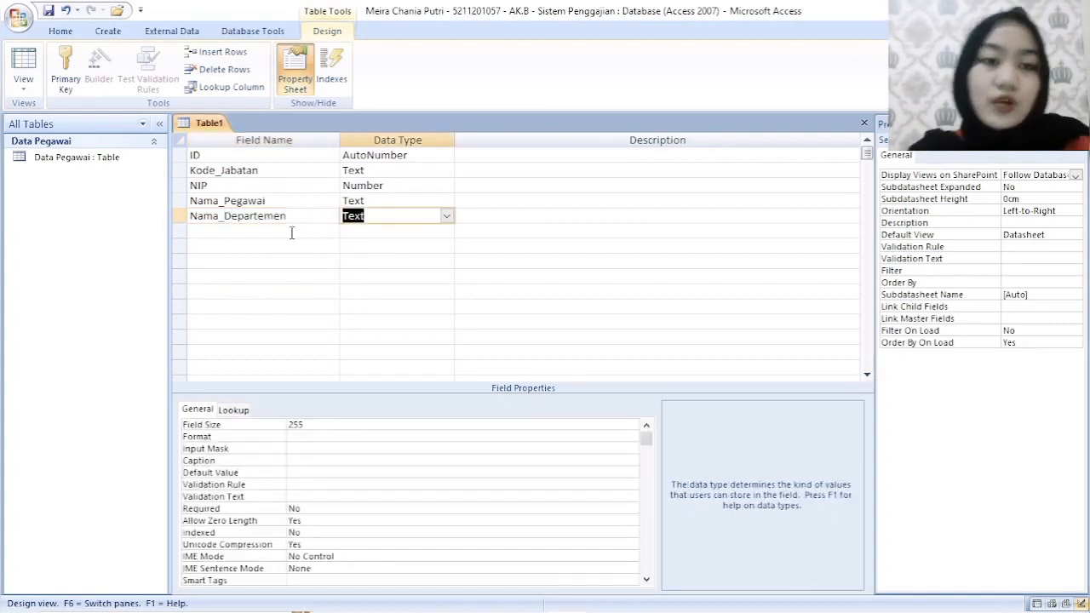
# - Add a field named Nama_Jabatan with the Text data type below Nama_Departemen
pyautogui.click(291, 232)
pyautogui.write('Nama')
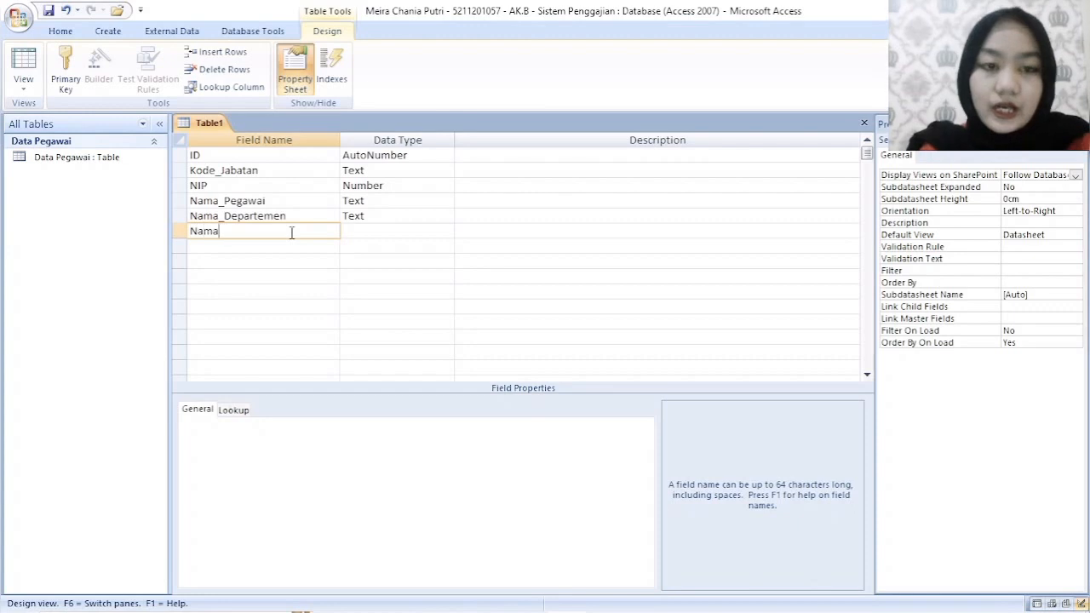
pyautogui.write('_Jabatan')
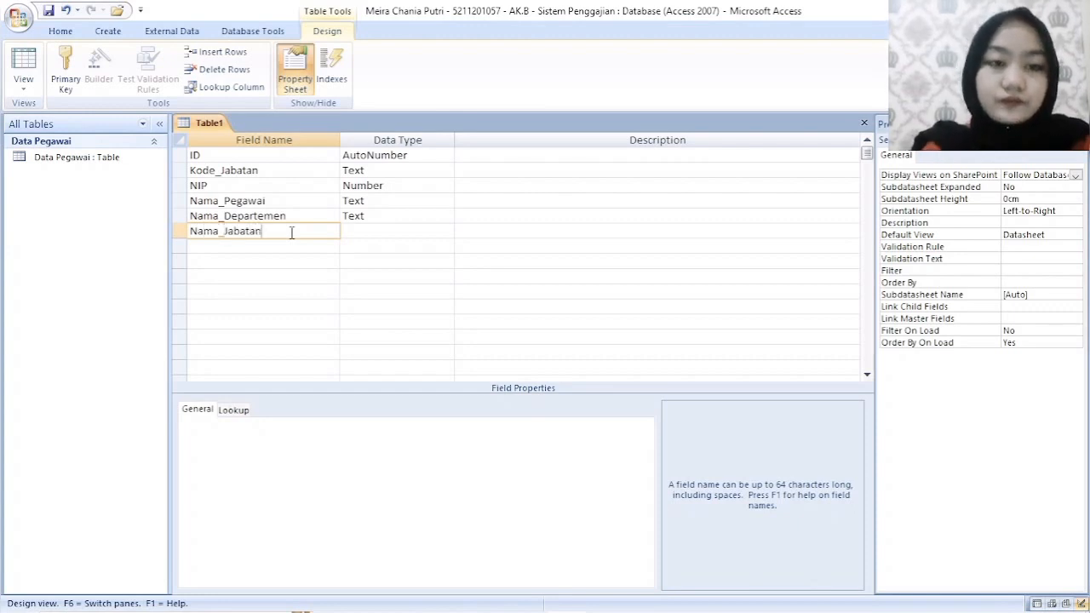
pyautogui.press('Tab')
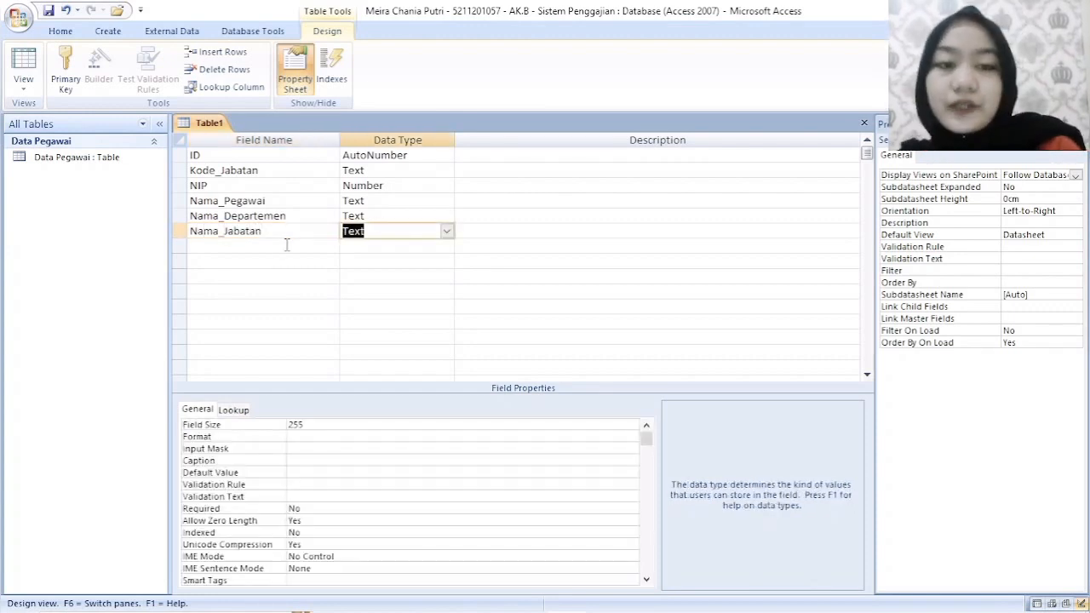
# - Add a field named Gaji_Pokok below Nama_Jabatan and set its data type to Currency
pyautogui.click(287, 246)
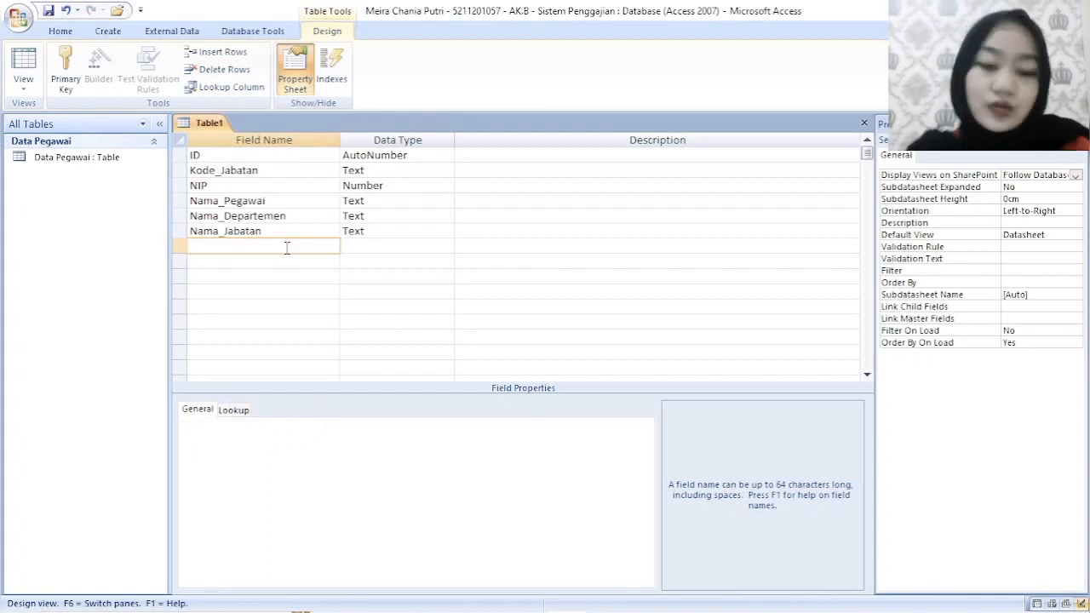
pyautogui.write('GAji')
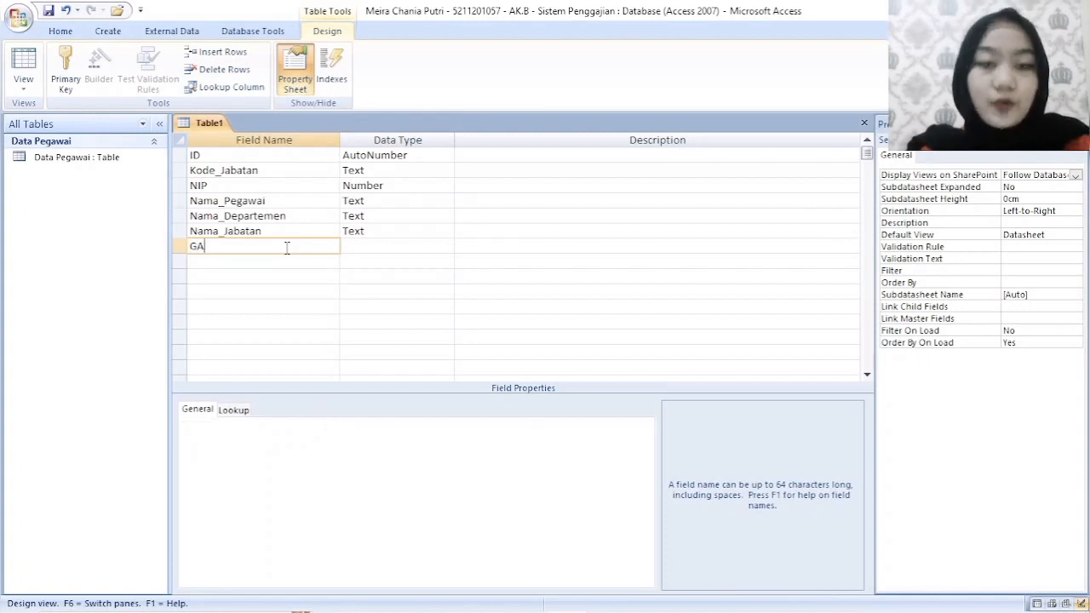
pyautogui.press('BackSpace')
pyautogui.write('aji')
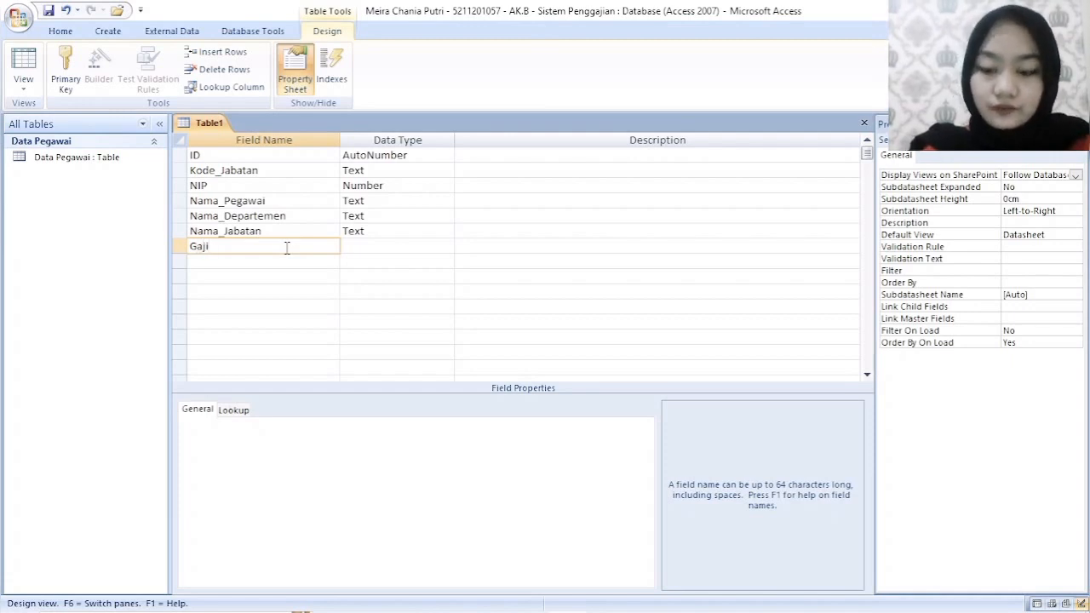
pyautogui.write('_Pokok')
pyautogui.press('Tab')
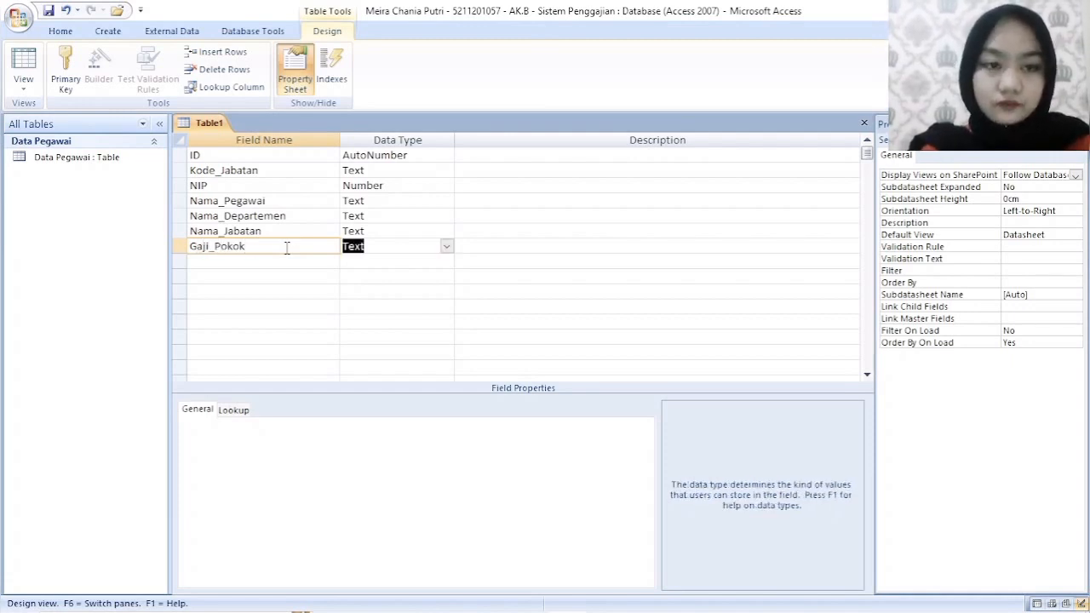
pyautogui.click(447, 246)
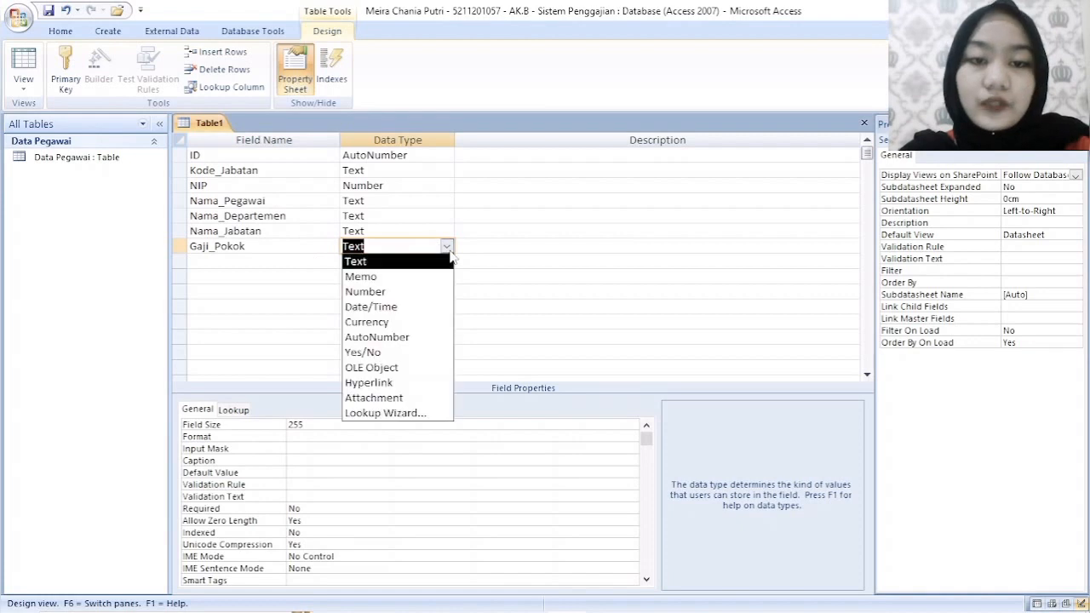
pyautogui.click(396, 319)
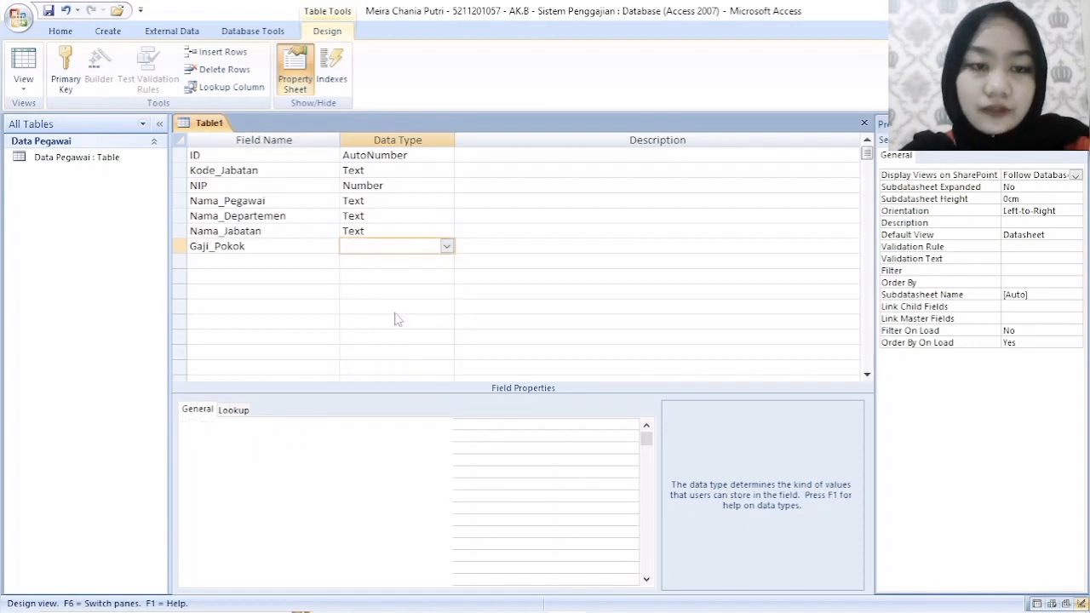
# - Add a field named Tunjangan_Jabatan below Gaji_Pokok and set its data type to Currency
pyautogui.click(284, 259)
pyautogui.write('Tun')
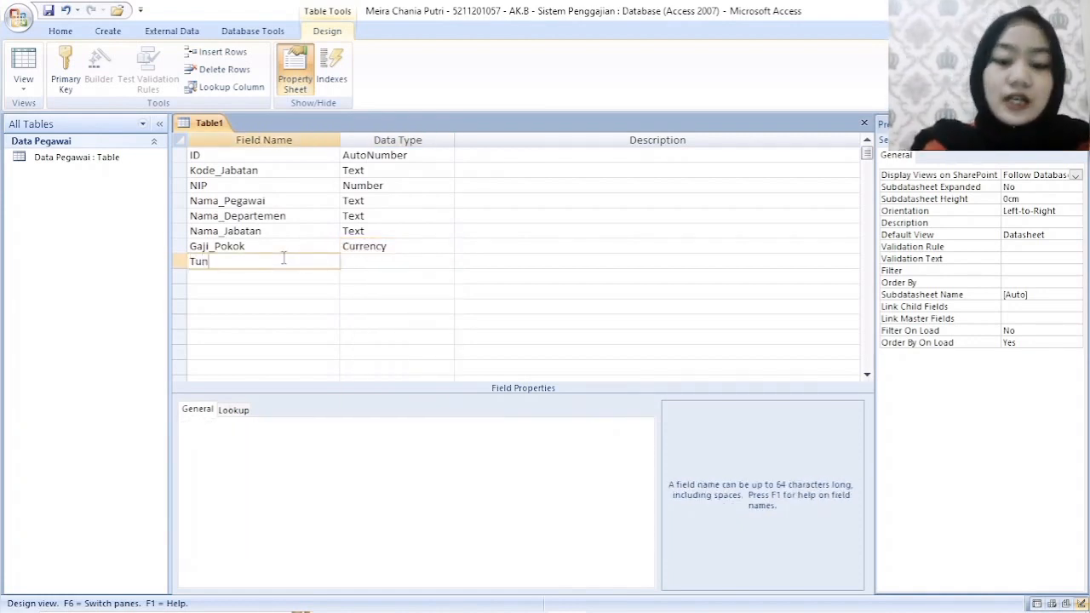
pyautogui.write('jangan_Jabatan')
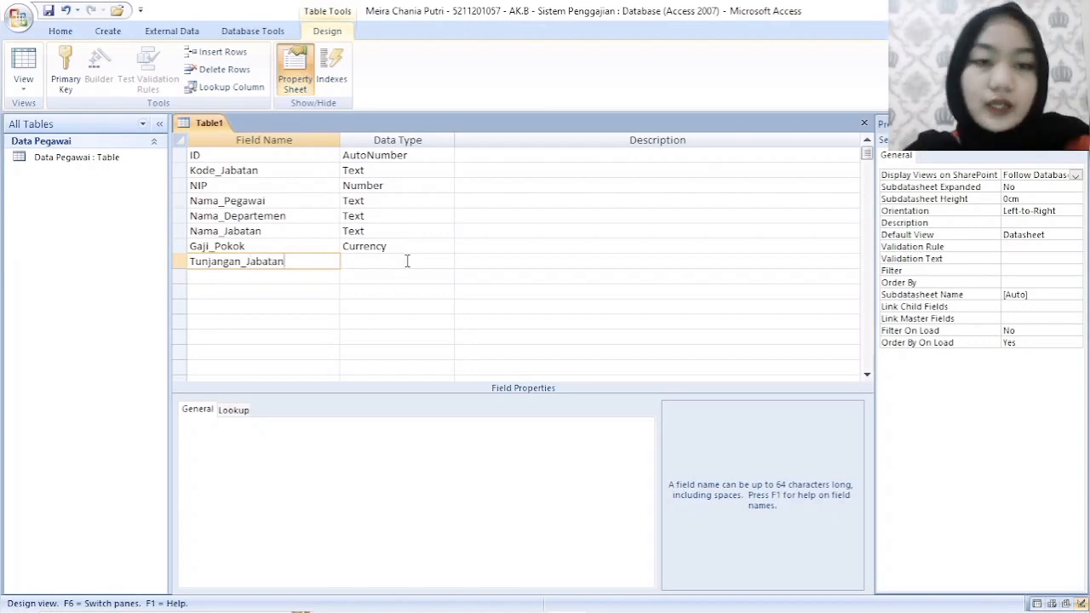
pyautogui.press('Return')
pyautogui.press('Return')
pyautogui.click(446, 261)
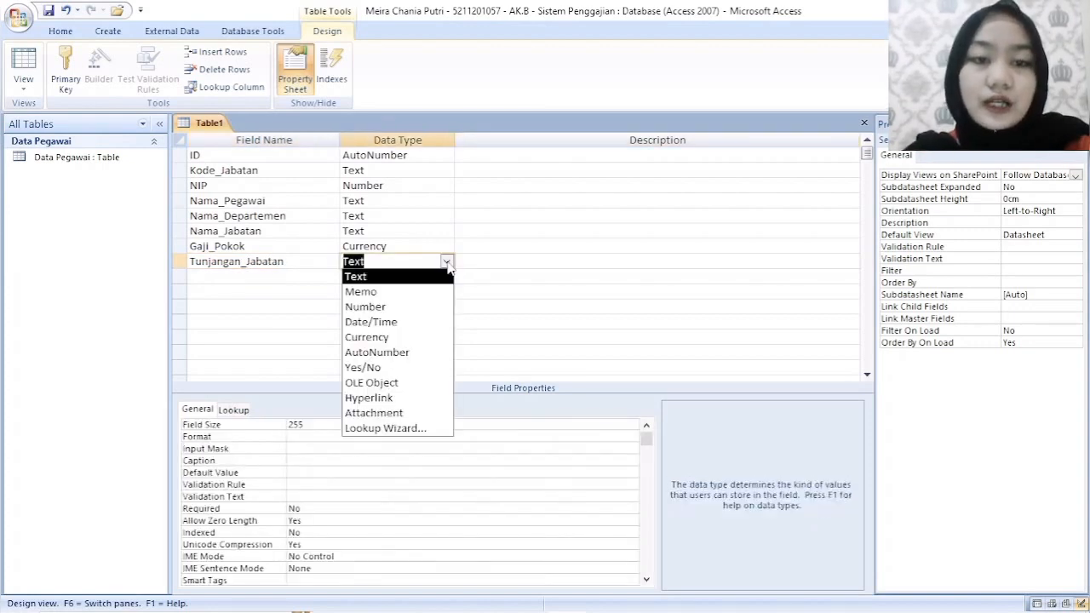
pyautogui.click(366, 343)
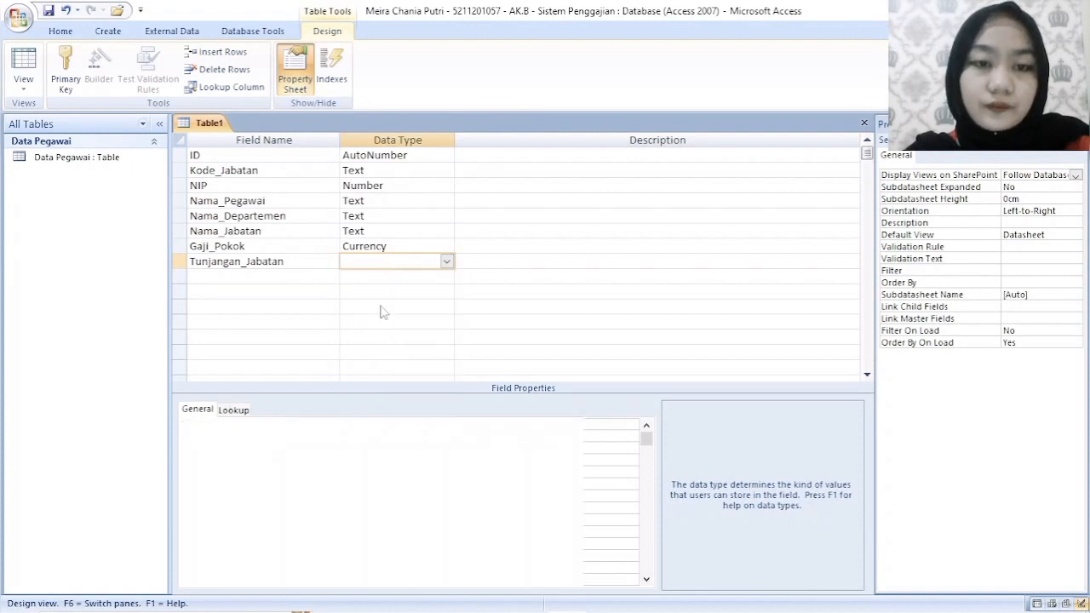
# - Save the table as Jabatan without creating a primary key, and close it
pyautogui.rightClick(216, 126)
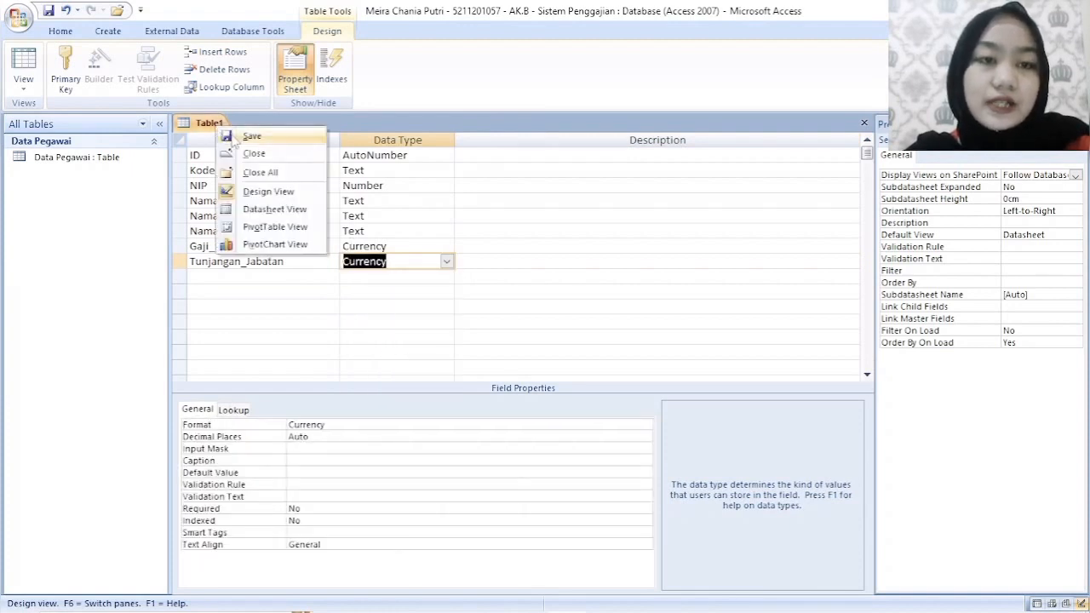
pyautogui.click(249, 137)
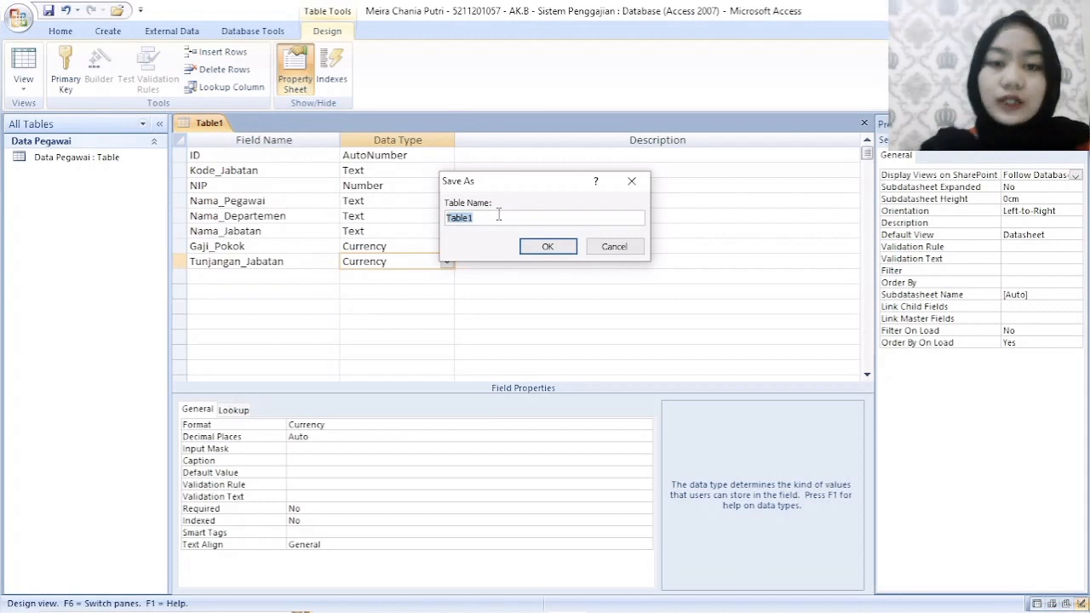
pyautogui.press('BackSpace')
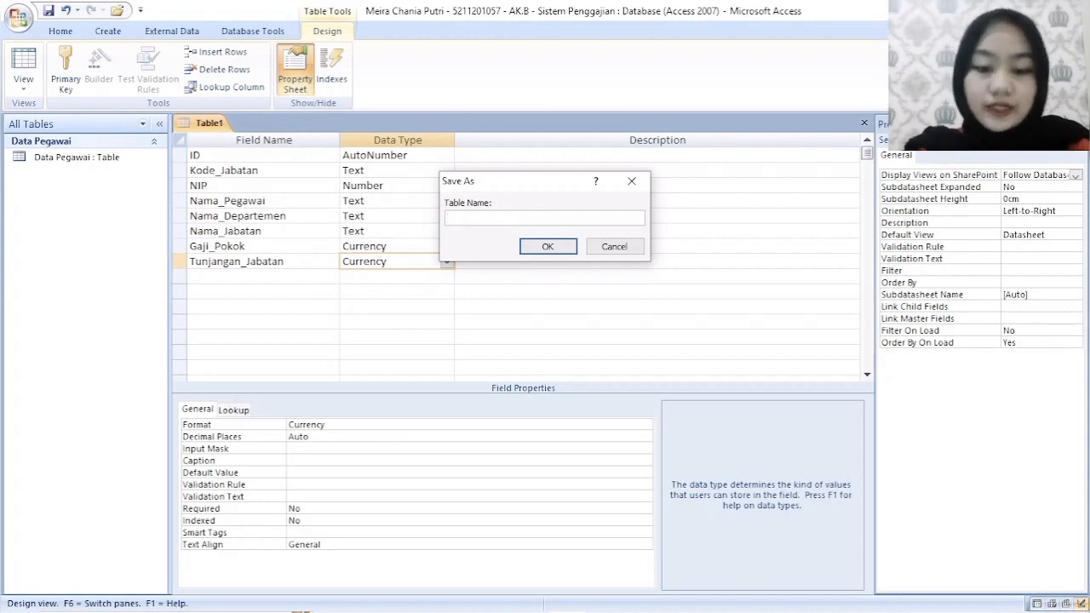
pyautogui.write('Jabatan')
pyautogui.press('Return')
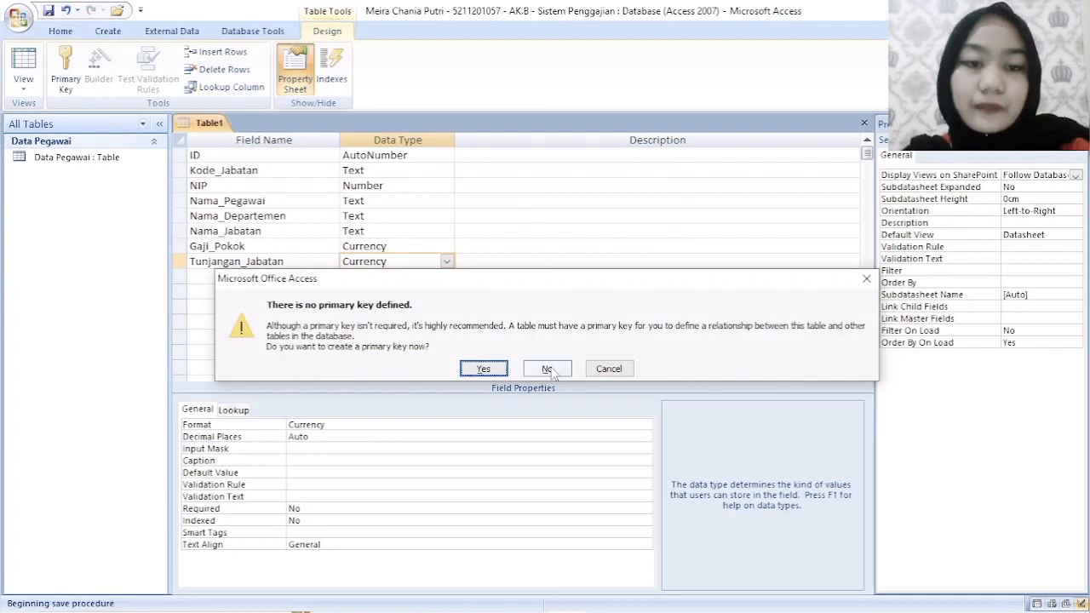
pyautogui.click(548, 369)
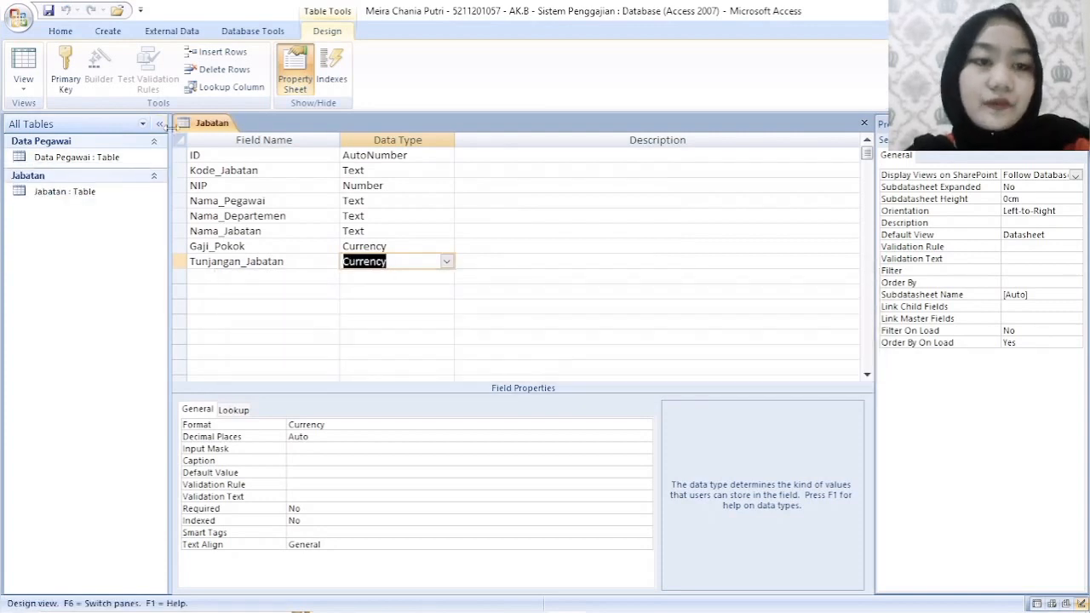
pyautogui.rightClick(215, 126)
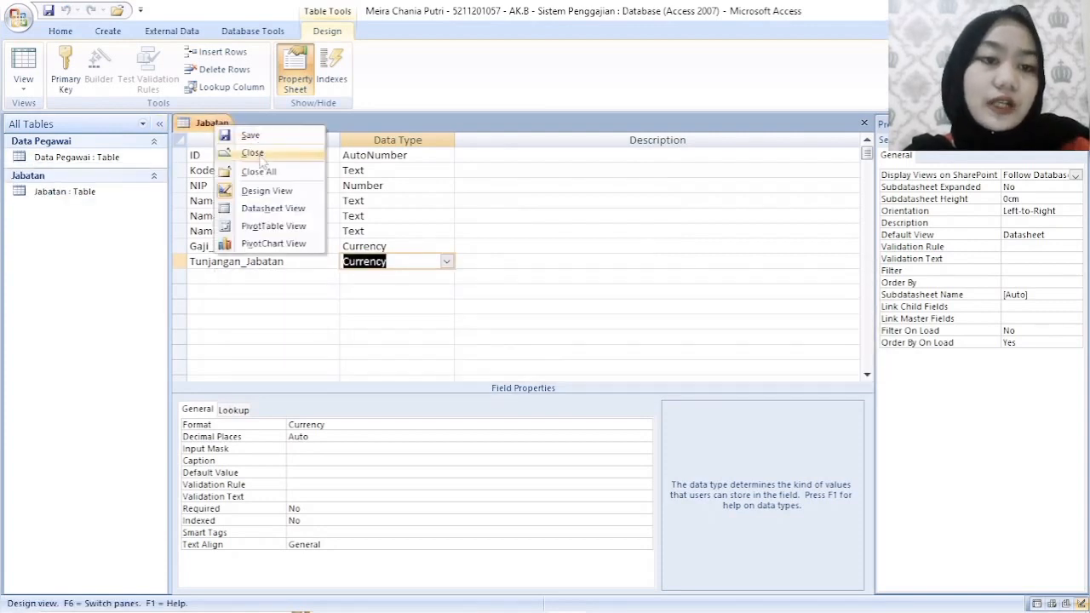
pyautogui.click(260, 158)
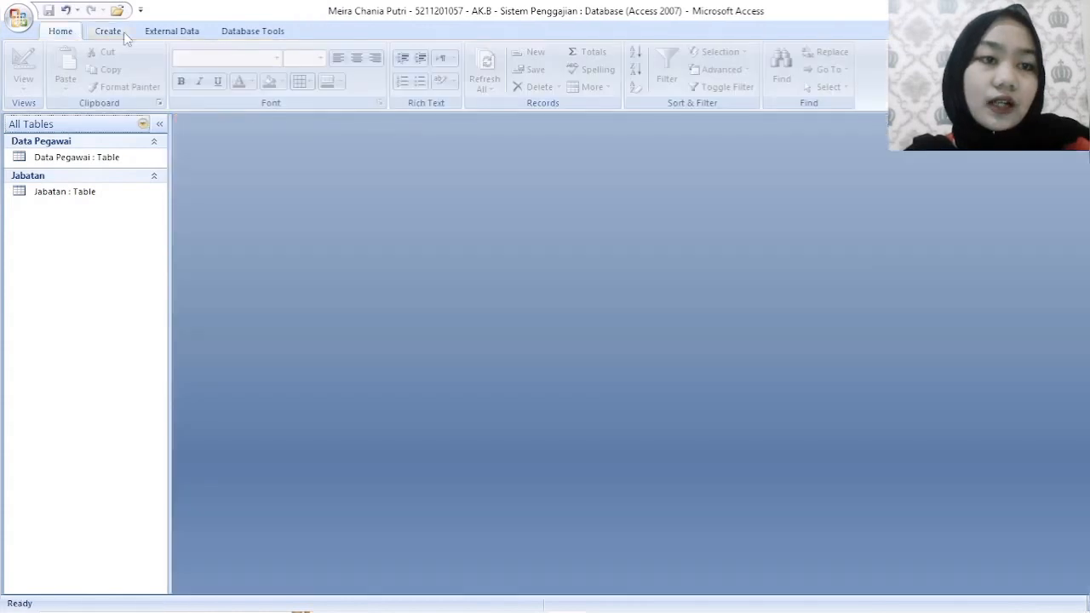
# - Create a new table in Design View with a first field named ID of the AutoNumber data type
pyautogui.click(124, 31)
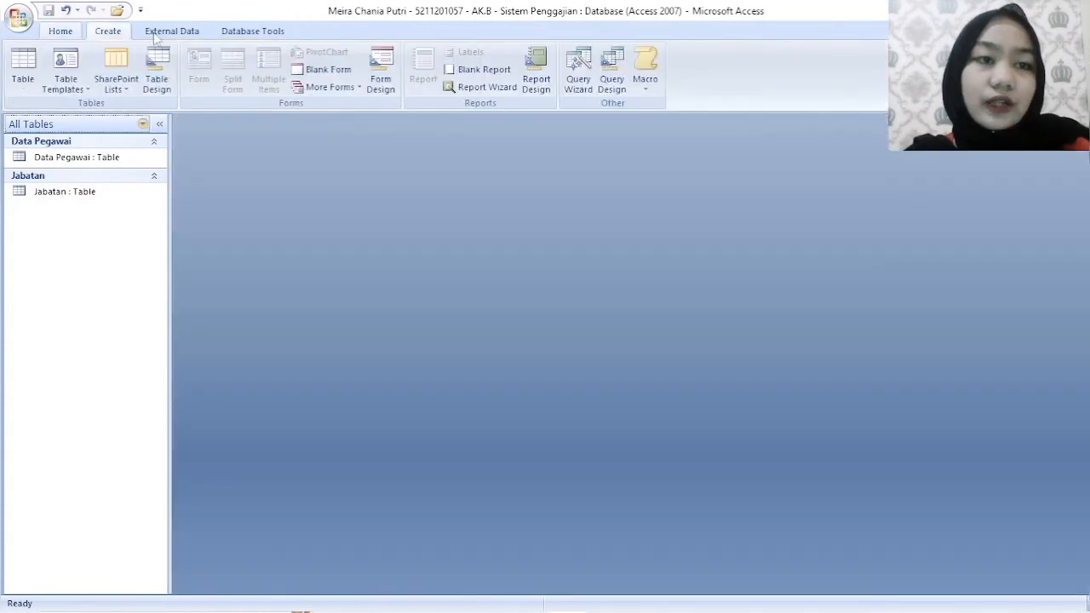
pyautogui.click(156, 70)
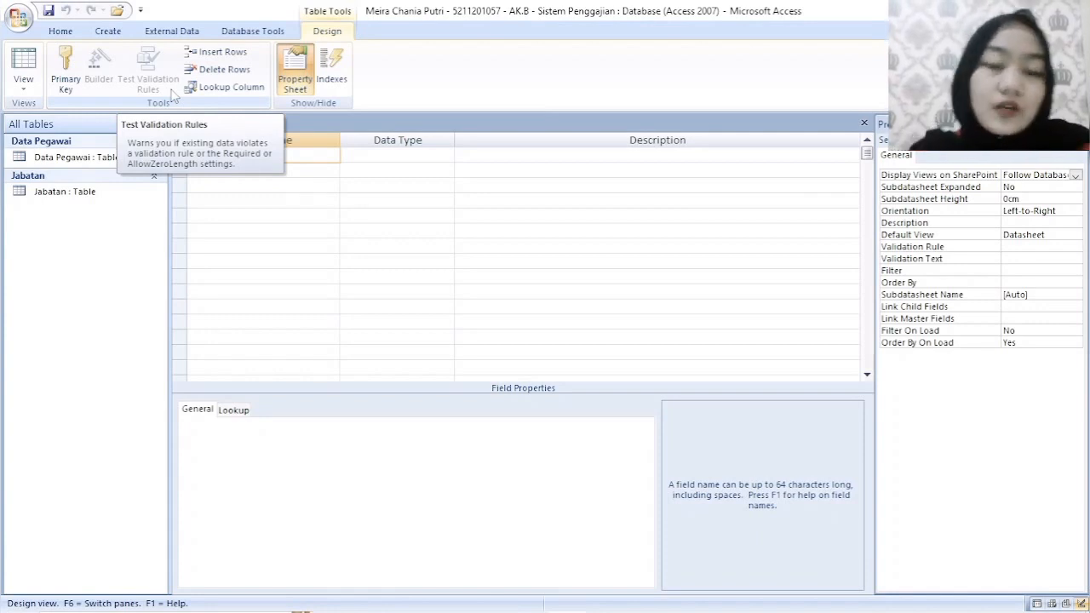
pyautogui.press('capslock')
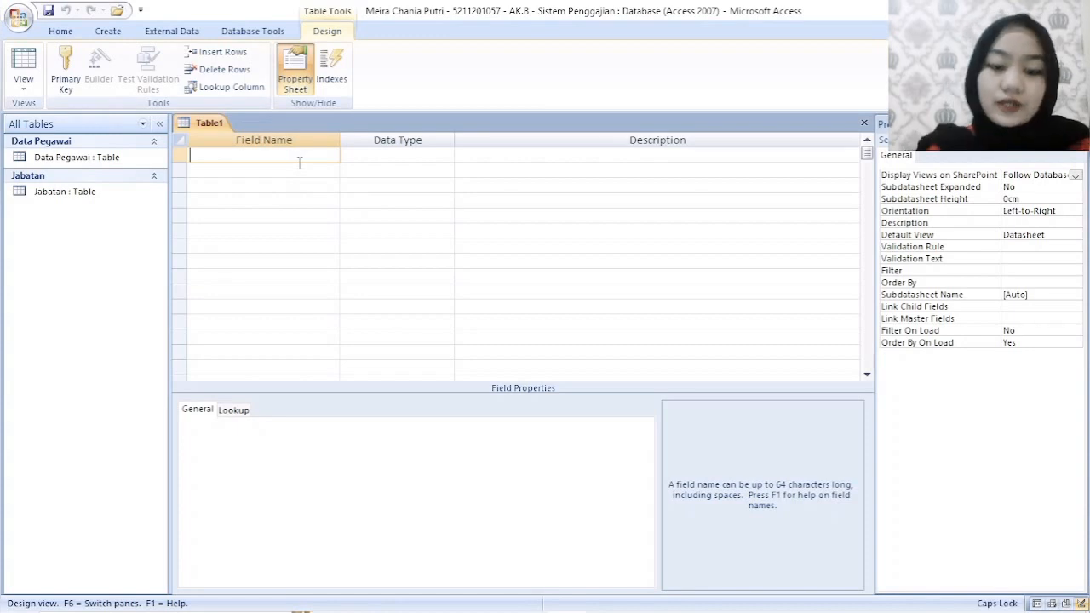
pyautogui.write('ID')
pyautogui.press('Tab')
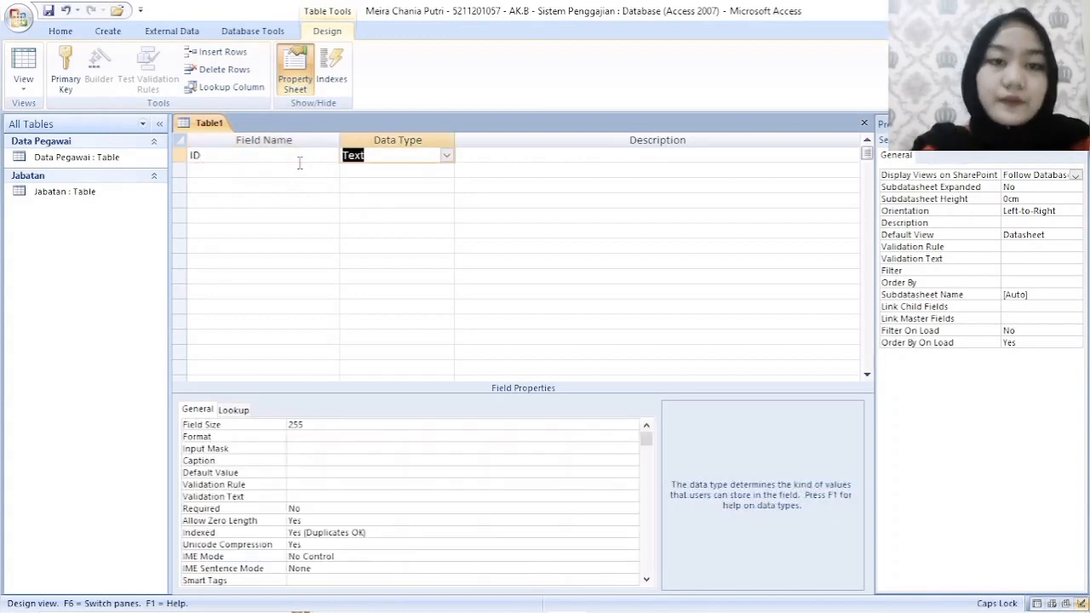
pyautogui.click(446, 155)
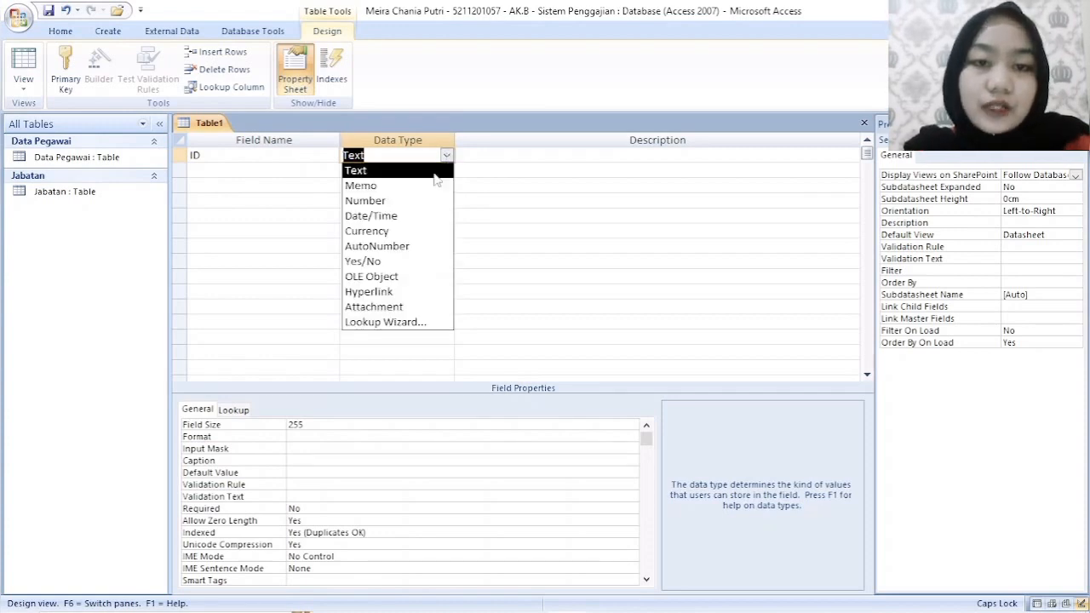
pyautogui.click(407, 247)
# - Add a field named Golongan below ID and set its data type to Number
pyautogui.click(300, 169)
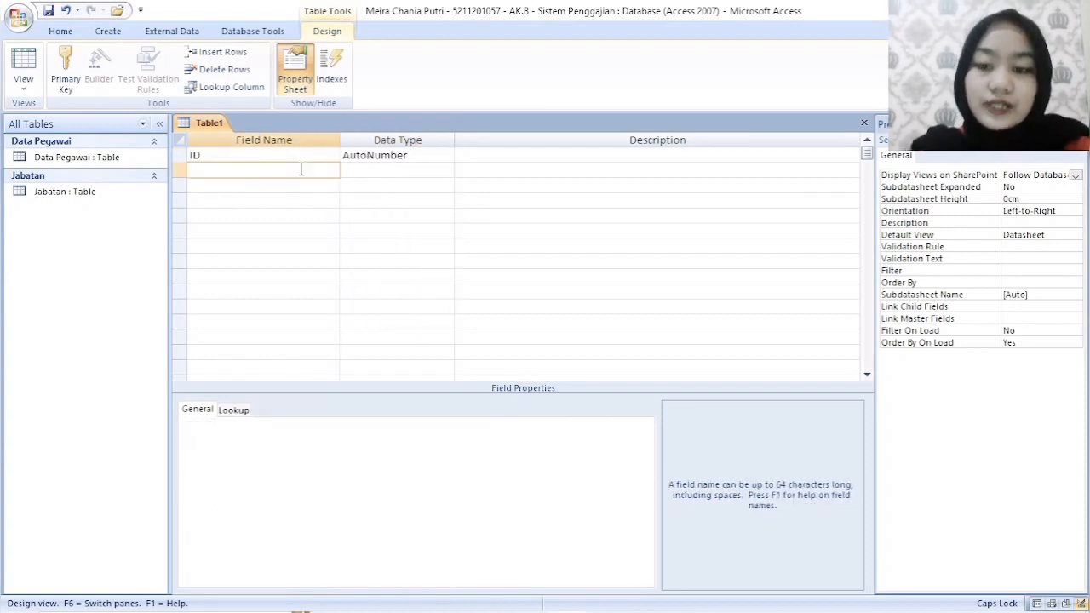
pyautogui.write('Golongan')
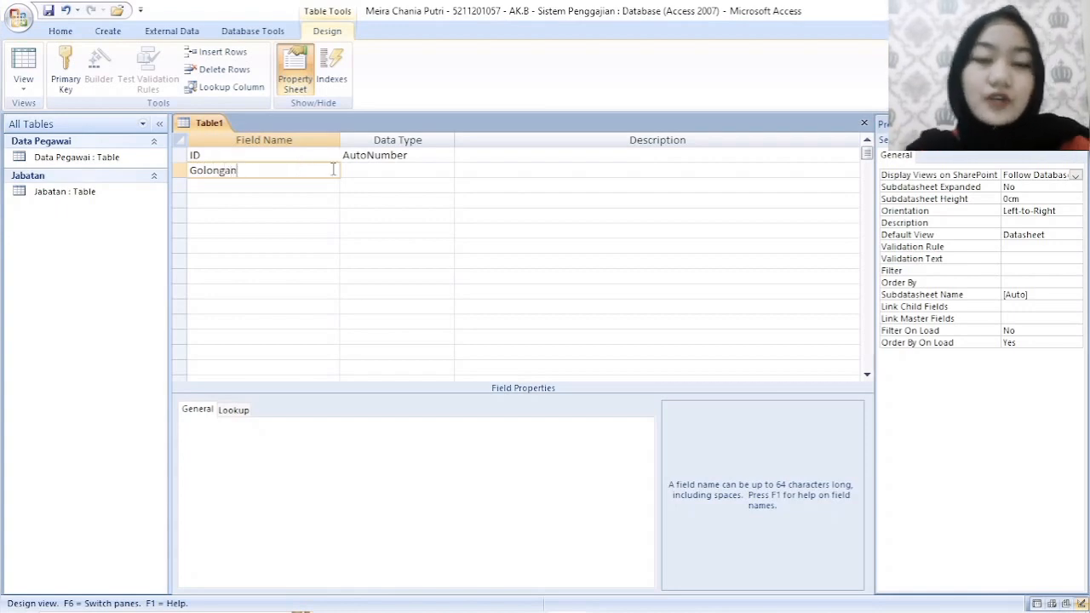
pyautogui.click(385, 171)
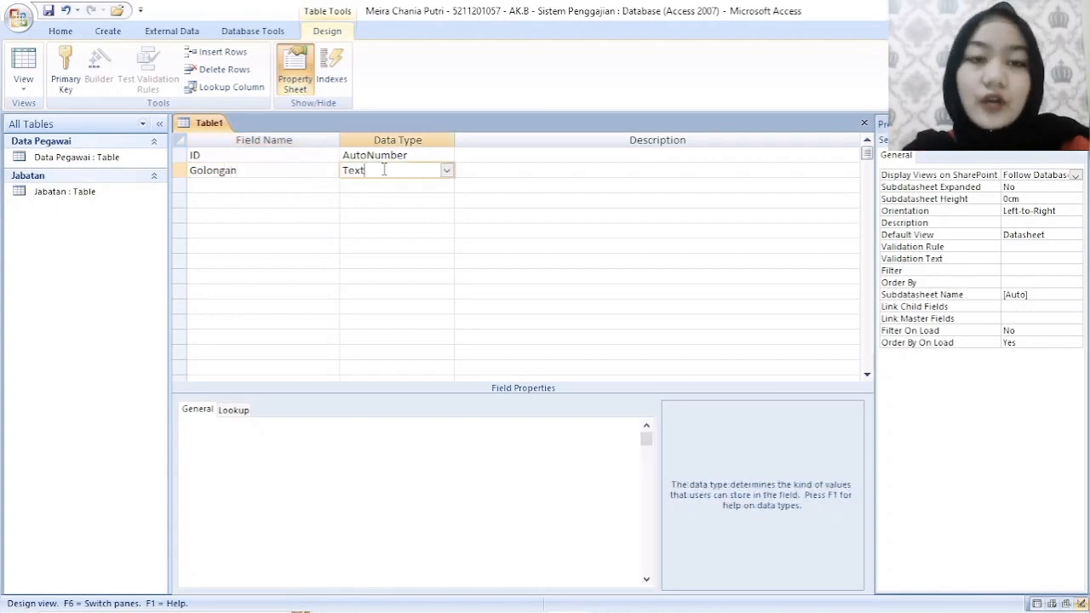
pyautogui.click(446, 171)
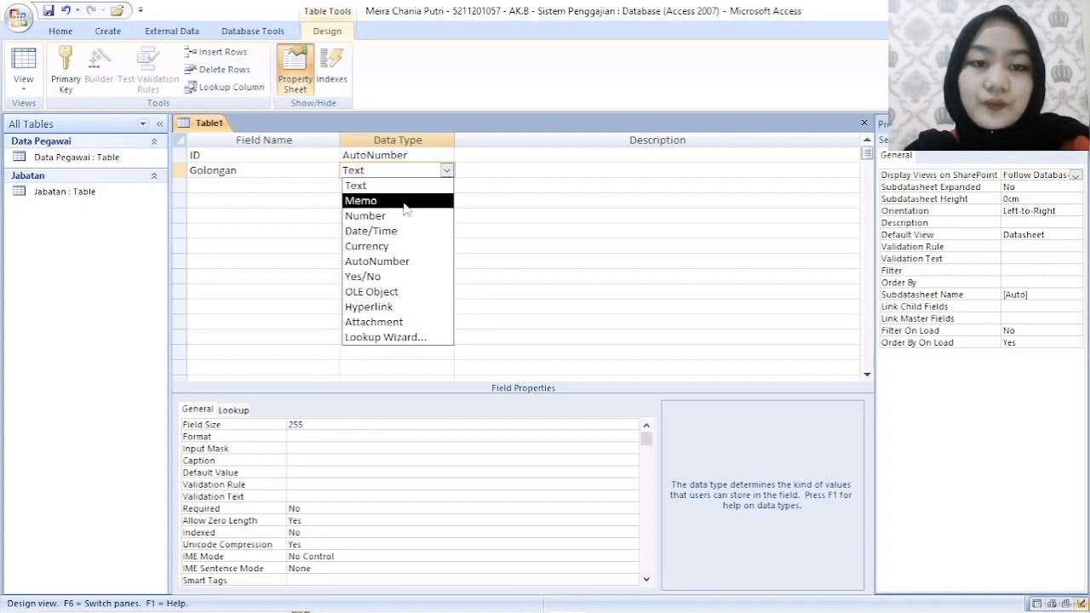
pyautogui.click(375, 218)
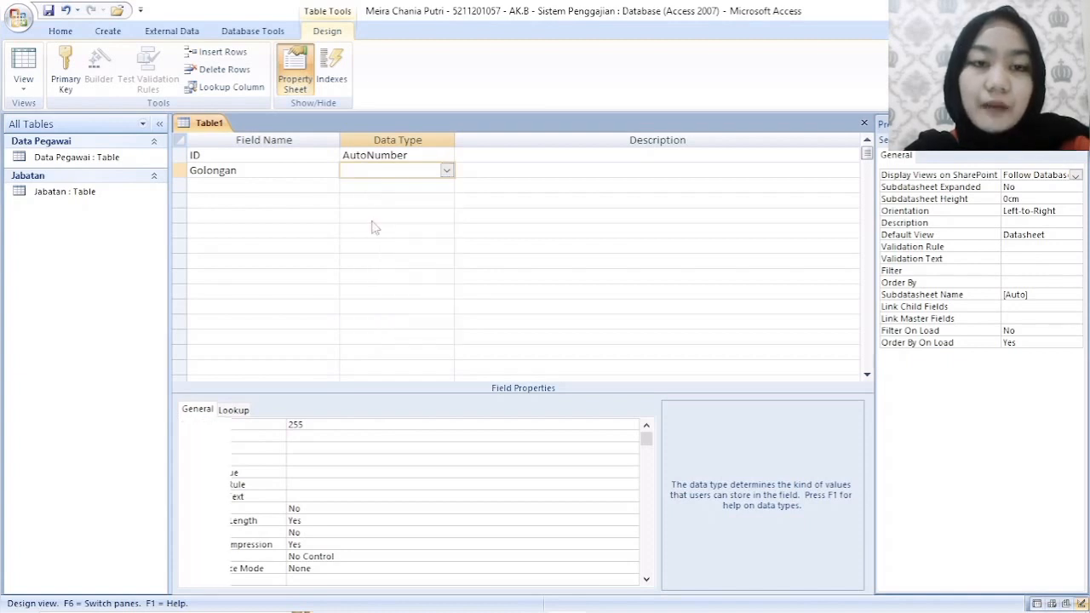
# - Add a field named Tunjangan_Suami_Istri below Golongan and set its data type to Currency
pyautogui.click(337, 186)
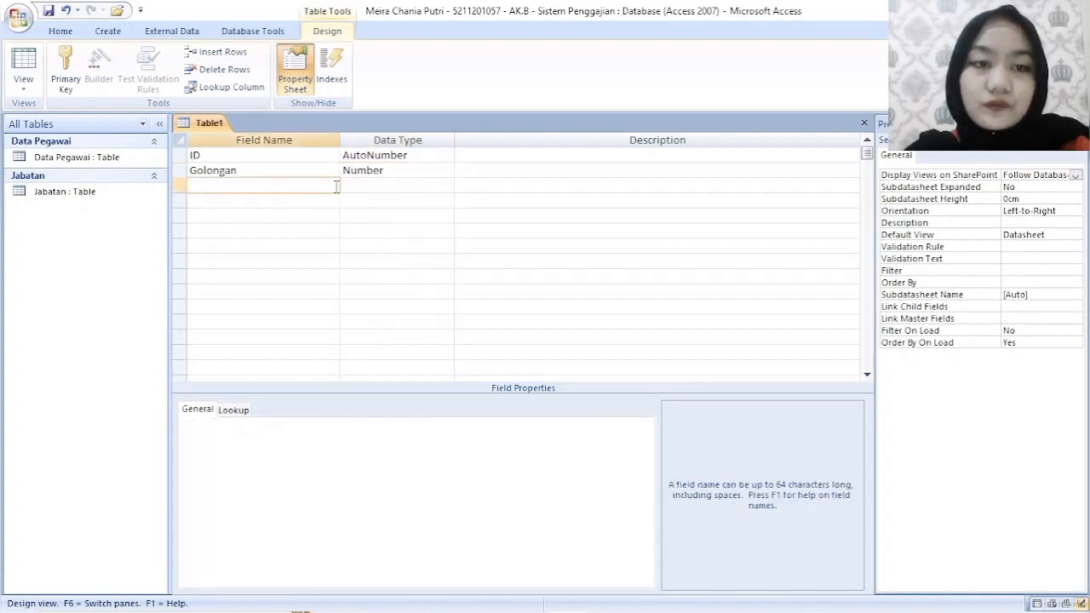
pyautogui.write('Tun')
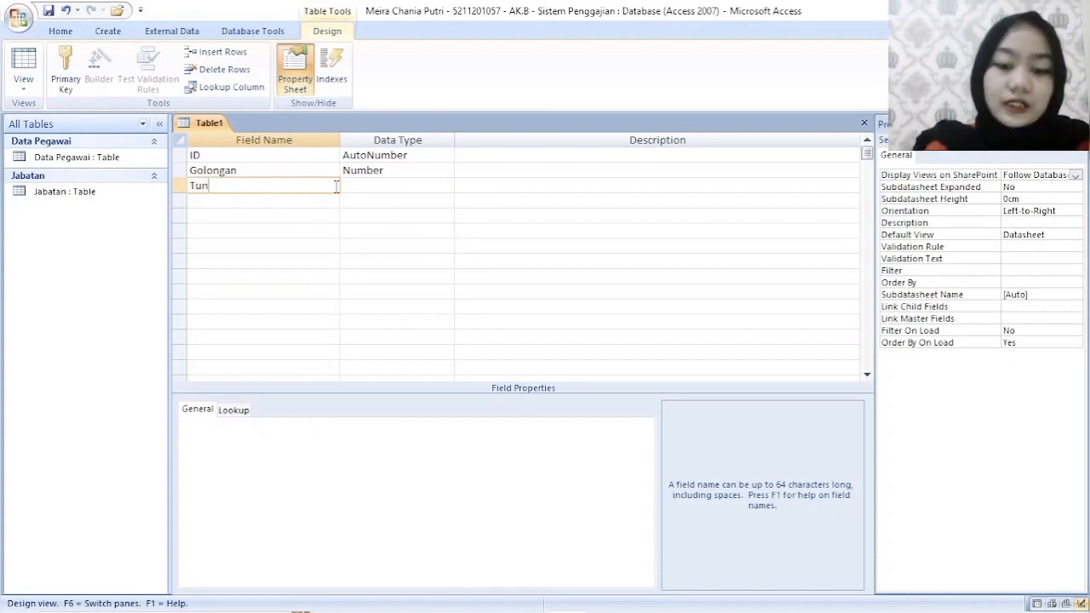
pyautogui.write('jangan_')
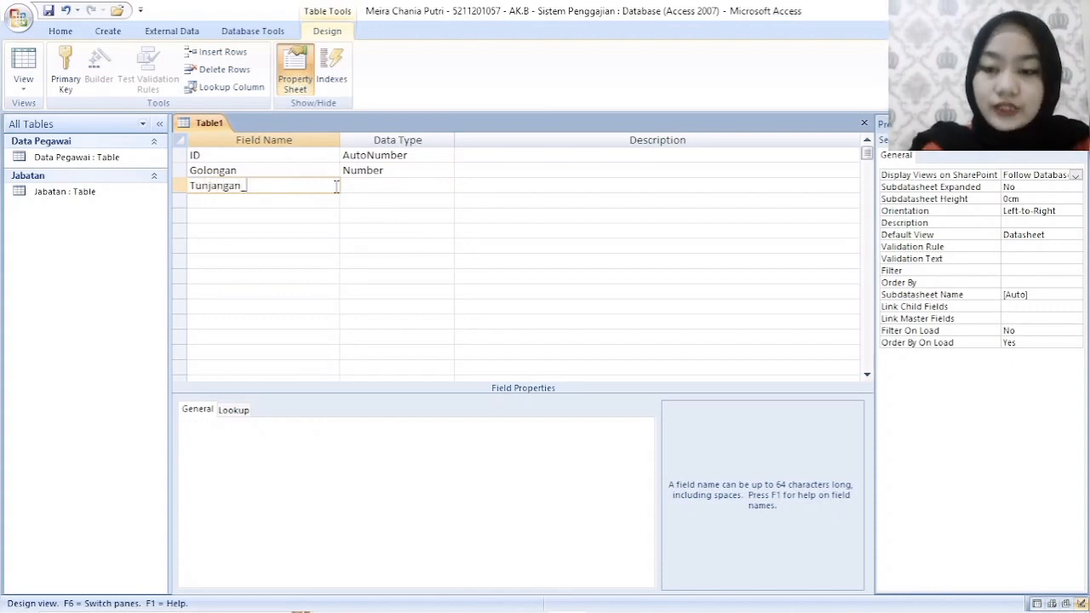
pyautogui.write('Suami_')
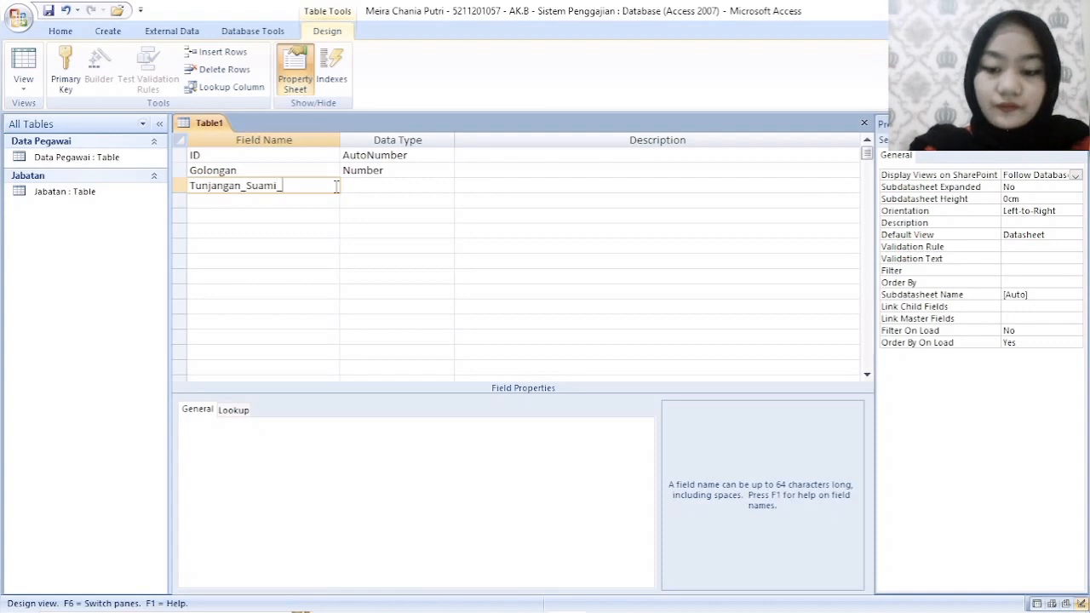
pyautogui.write('Istri')
pyautogui.press('Tab')
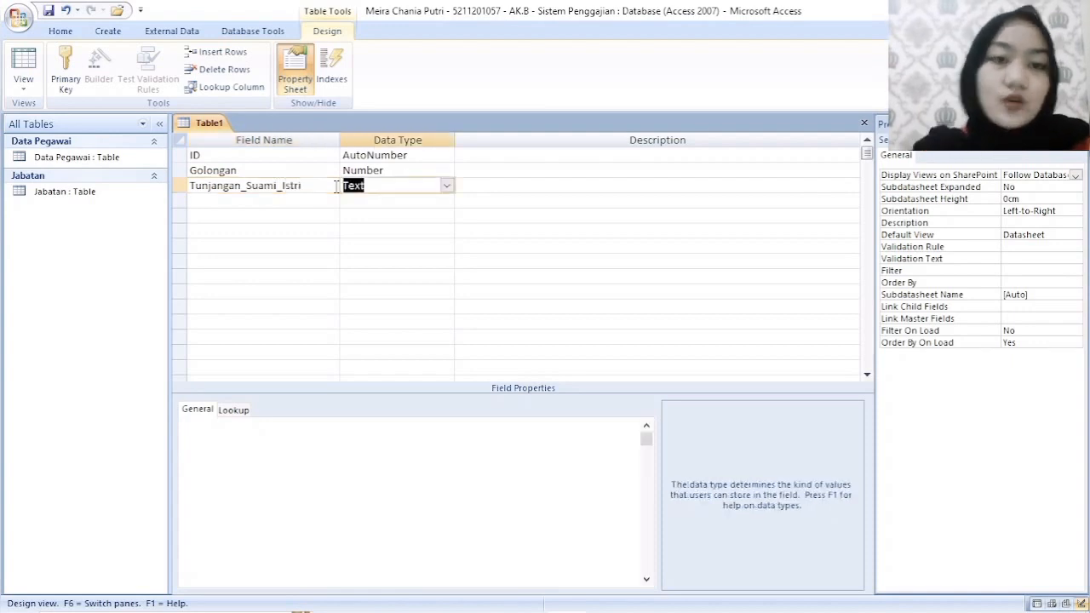
pyautogui.click(447, 186)
pyautogui.click(406, 265)
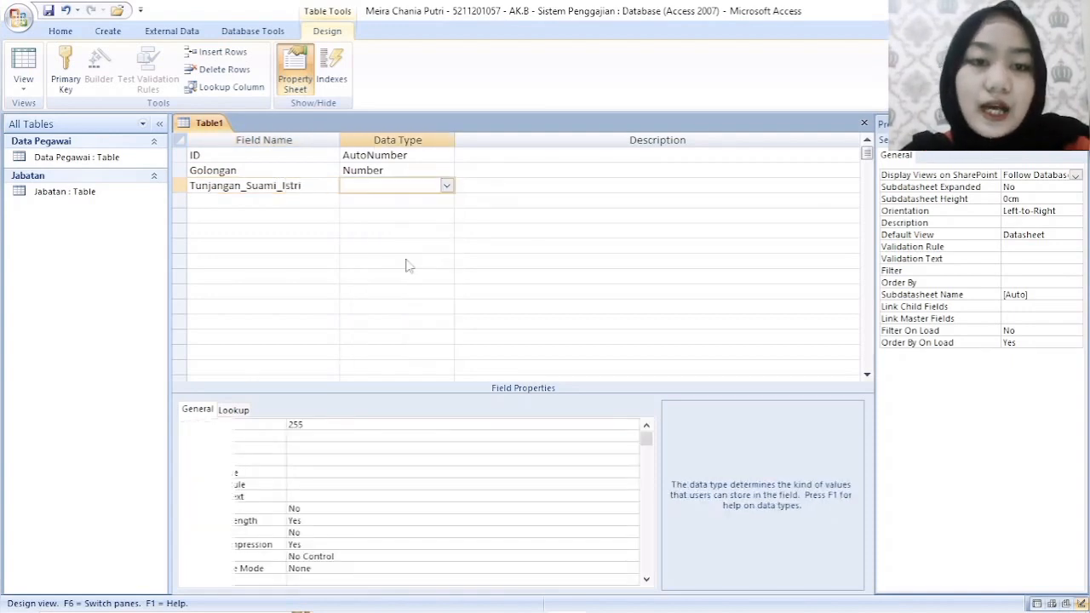
# - Add a field named Tunjangan_Anak below Tunjangan_Suami_Istri and set its data type to Currency
pyautogui.click(306, 202)
pyautogui.write('Tu')
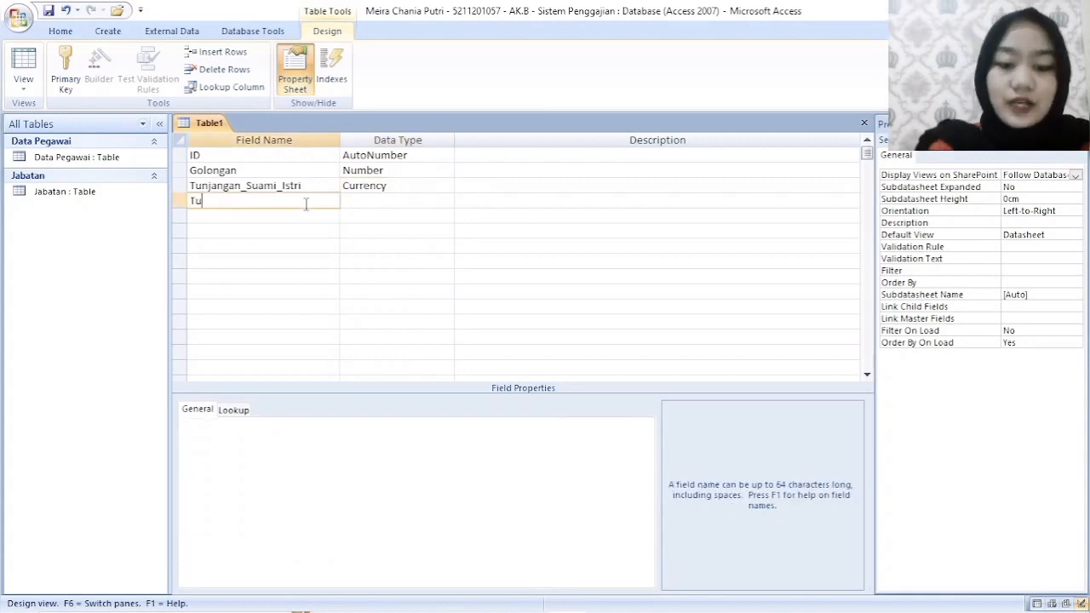
pyautogui.write('najjang')
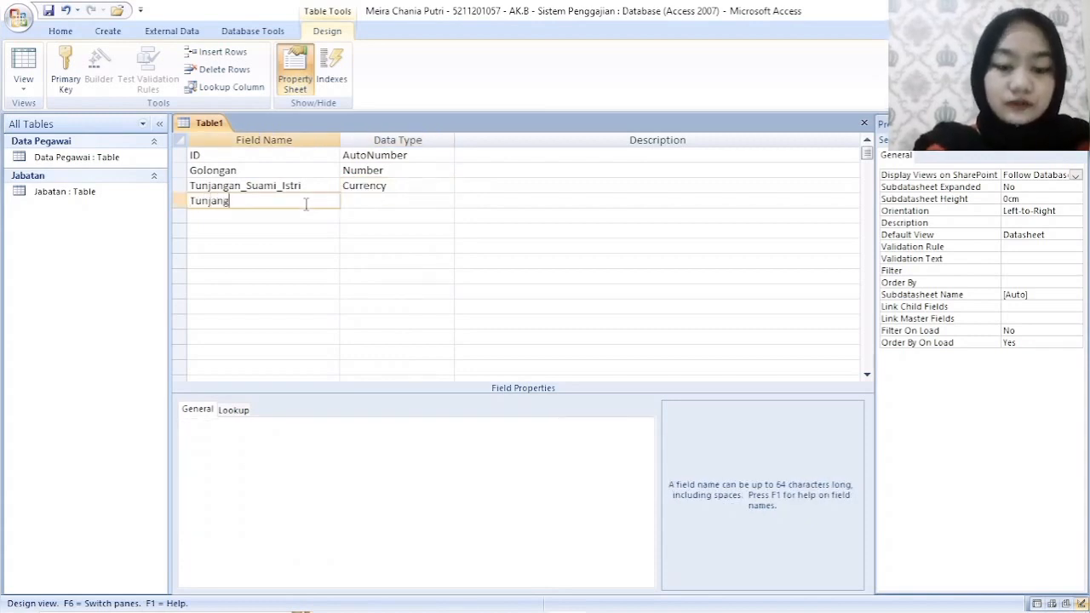
pyautogui.write('an _Anak')
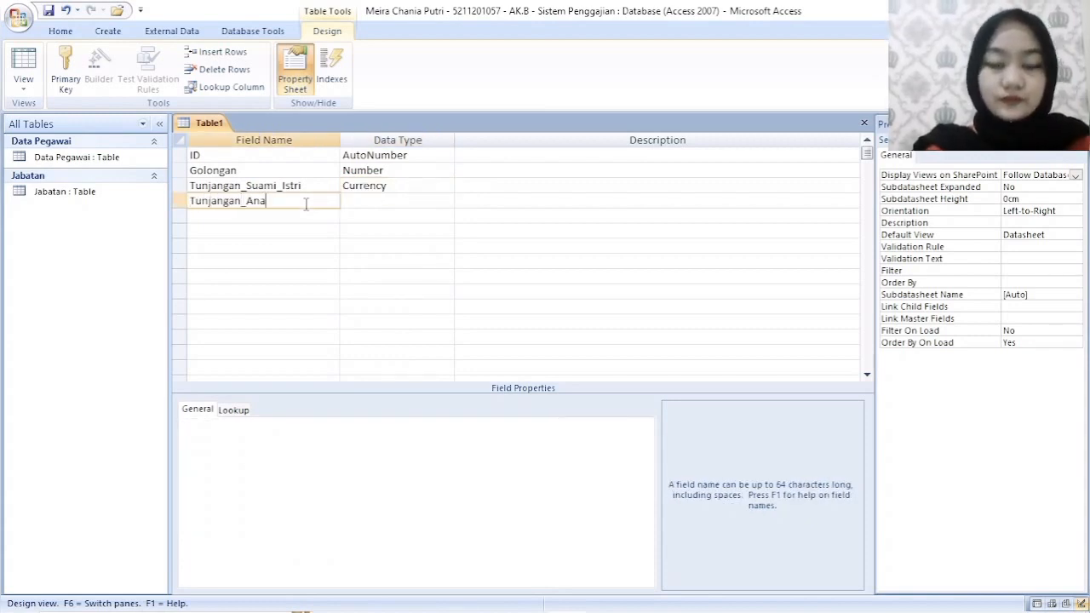
pyautogui.press('Tab')
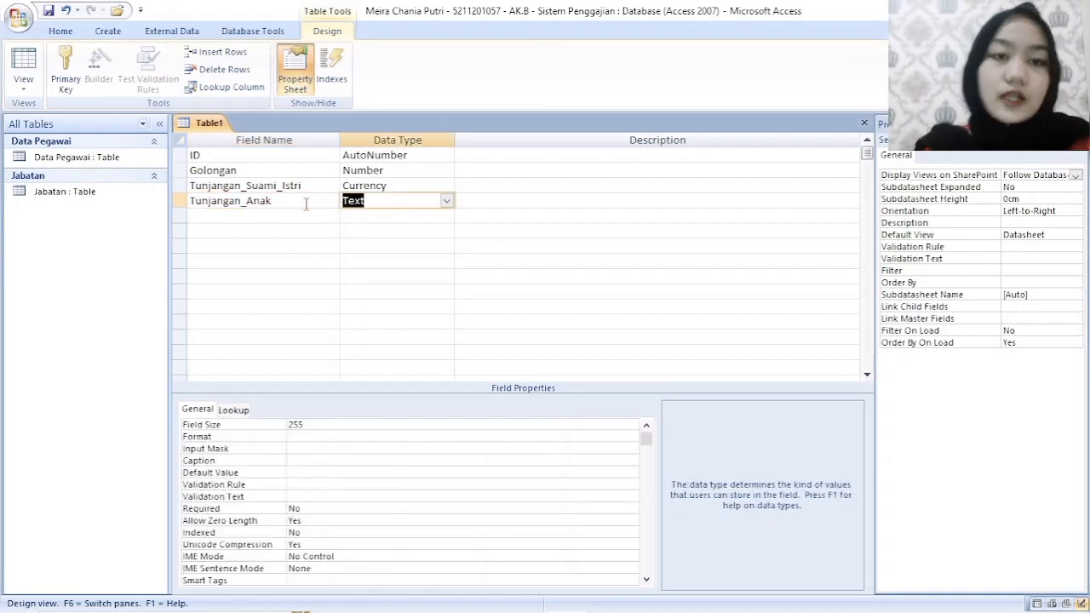
pyautogui.click(445, 204)
pyautogui.click(397, 276)
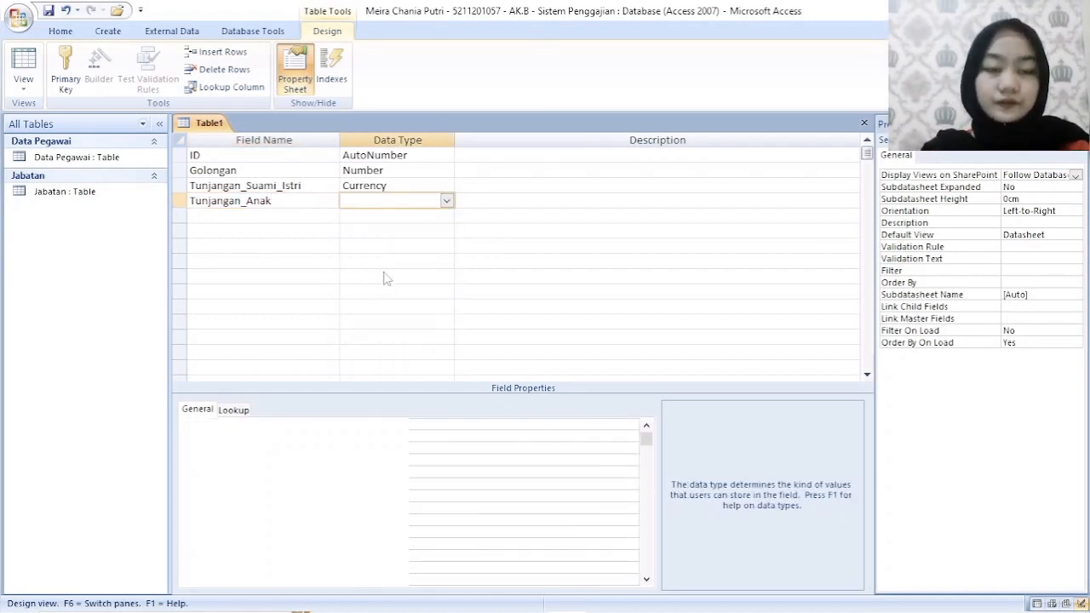
# - Add a field named Uang_Makan below Tunjangan_Anak and set its data type to Currency
pyautogui.click(310, 218)
pyautogui.write('Uang')
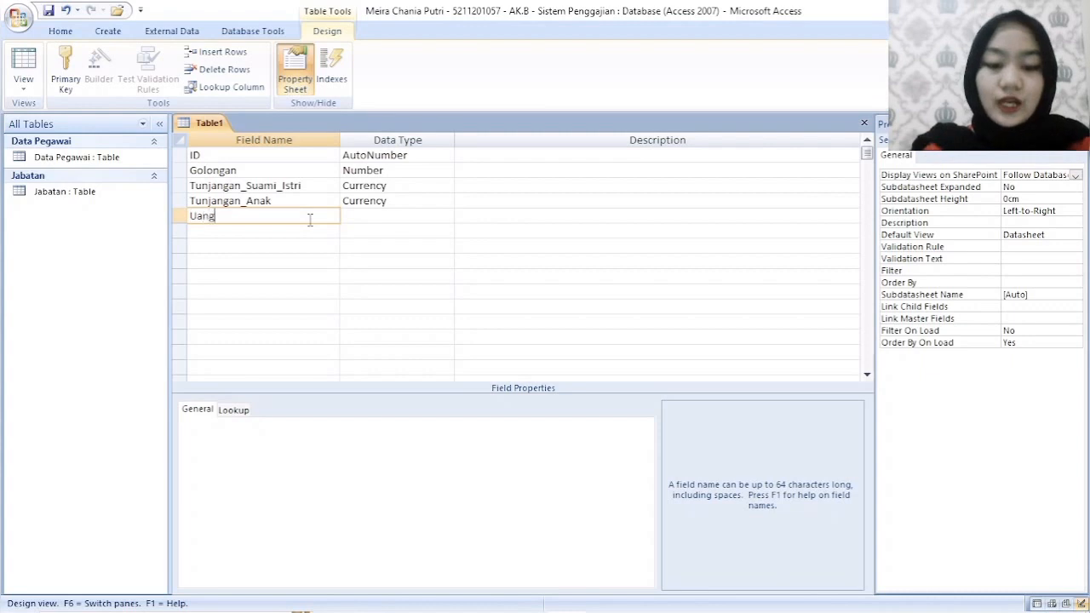
pyautogui.write('_Makan')
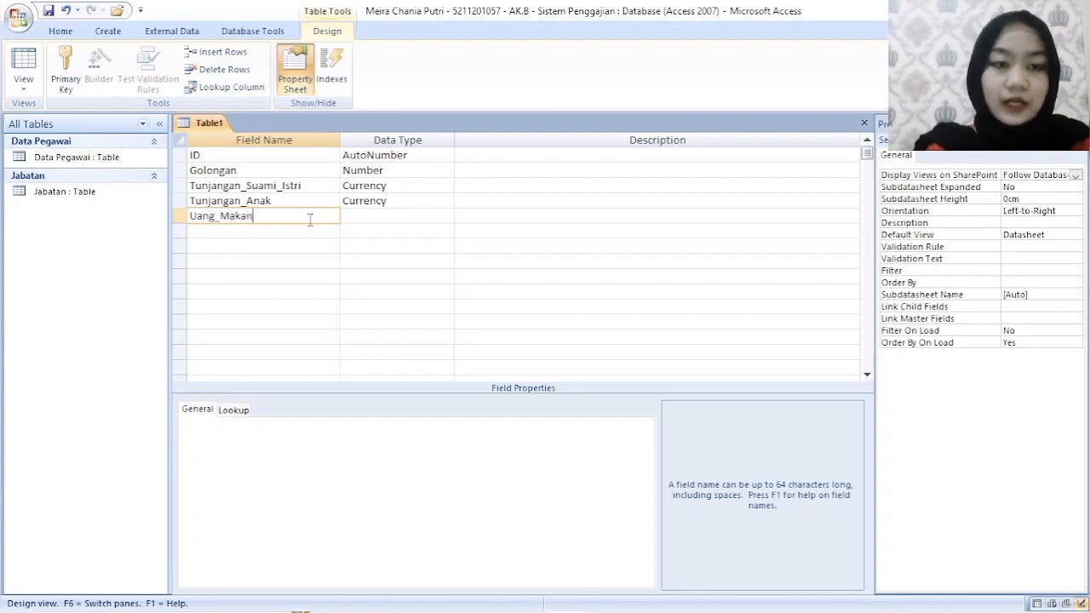
pyautogui.press('Tab')
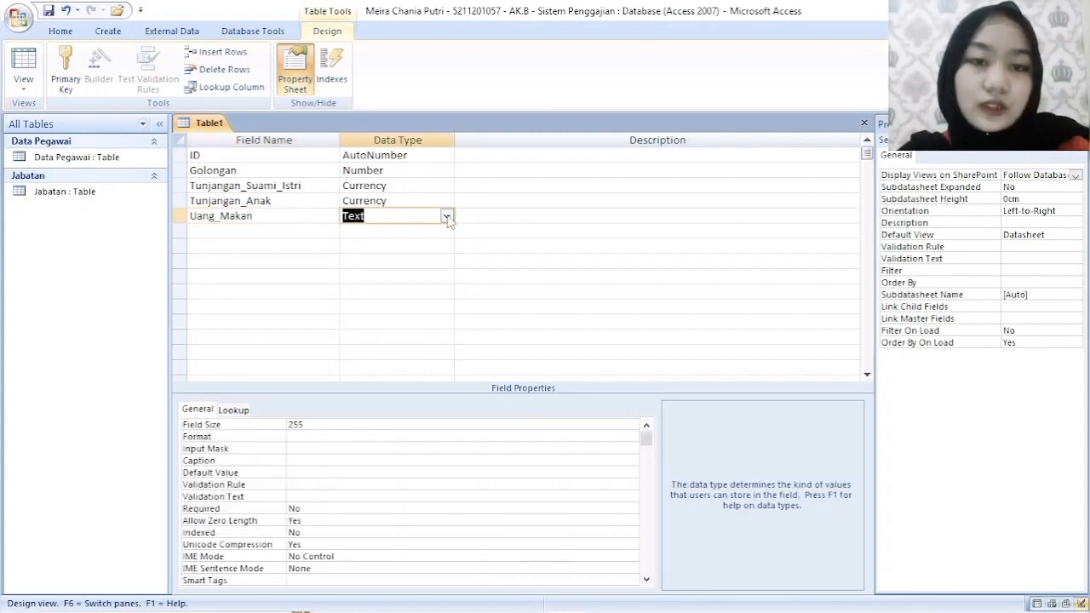
pyautogui.click(446, 216)
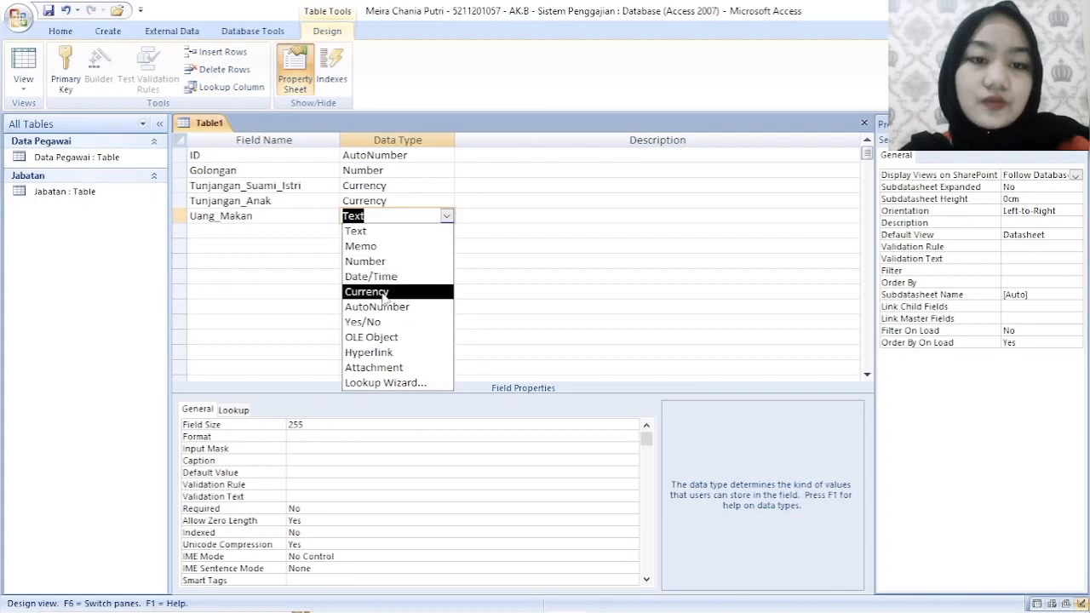
pyautogui.click(366, 291)
# - Add a field named Uang_Lembur below Uang_Makan and set its data type to Currency
pyautogui.click(323, 232)
pyautogui.write('Uan')
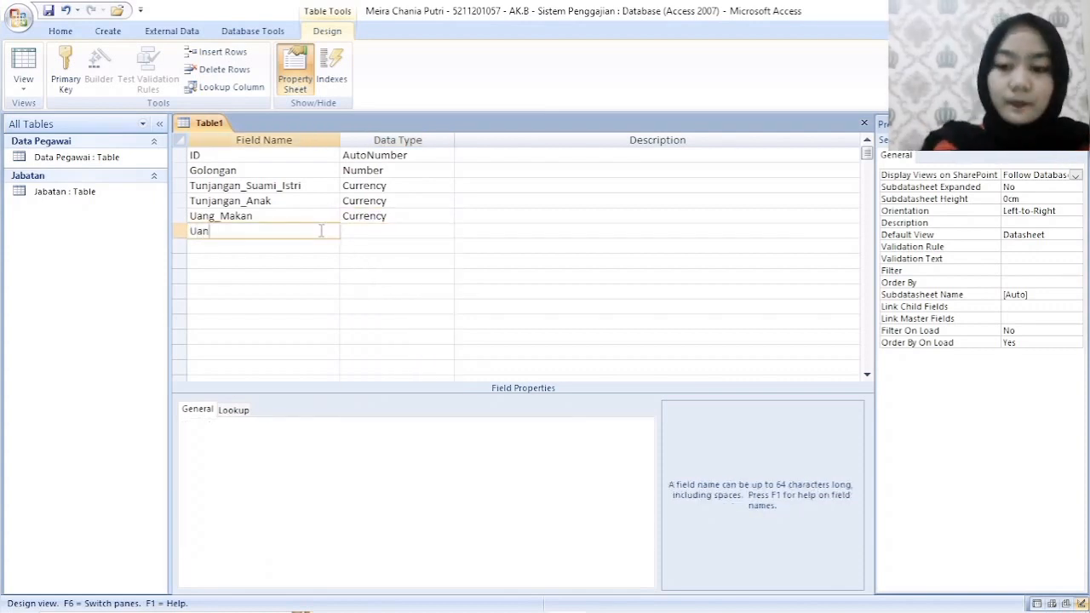
pyautogui.write('g_L')
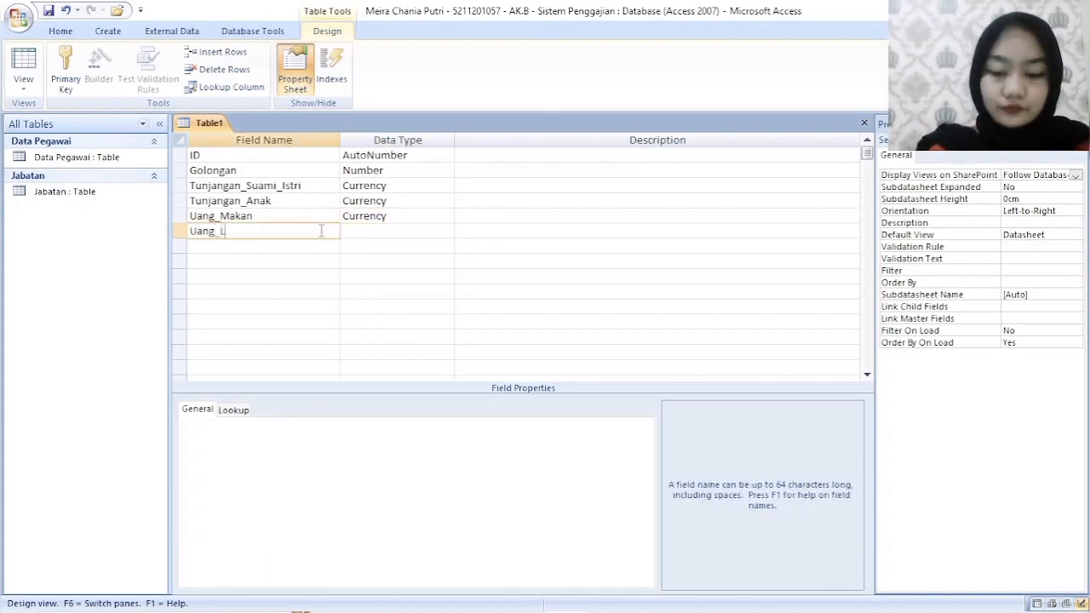
pyautogui.write('embur')
pyautogui.press('Tab')
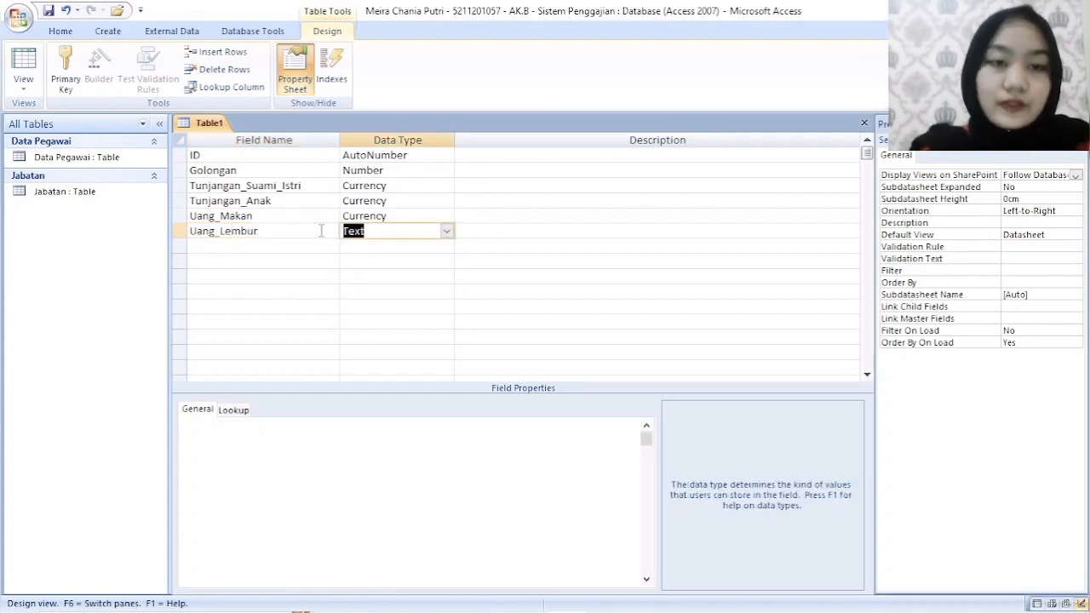
pyautogui.click(445, 231)
pyautogui.click(375, 308)
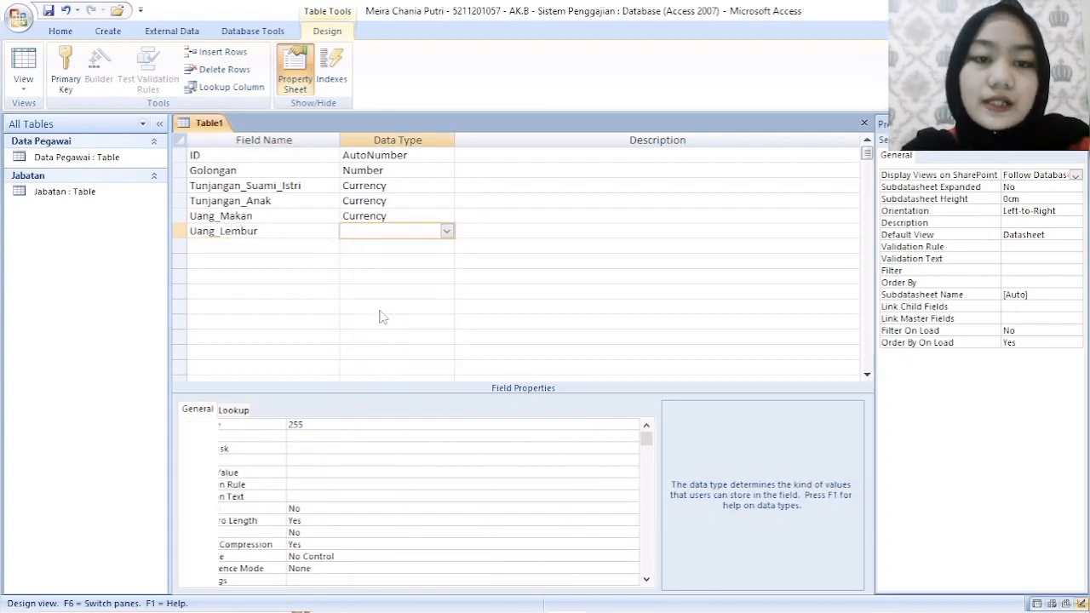
# - Save the table as Golongan without creating a primary key, and close it
pyautogui.rightClick(217, 121)
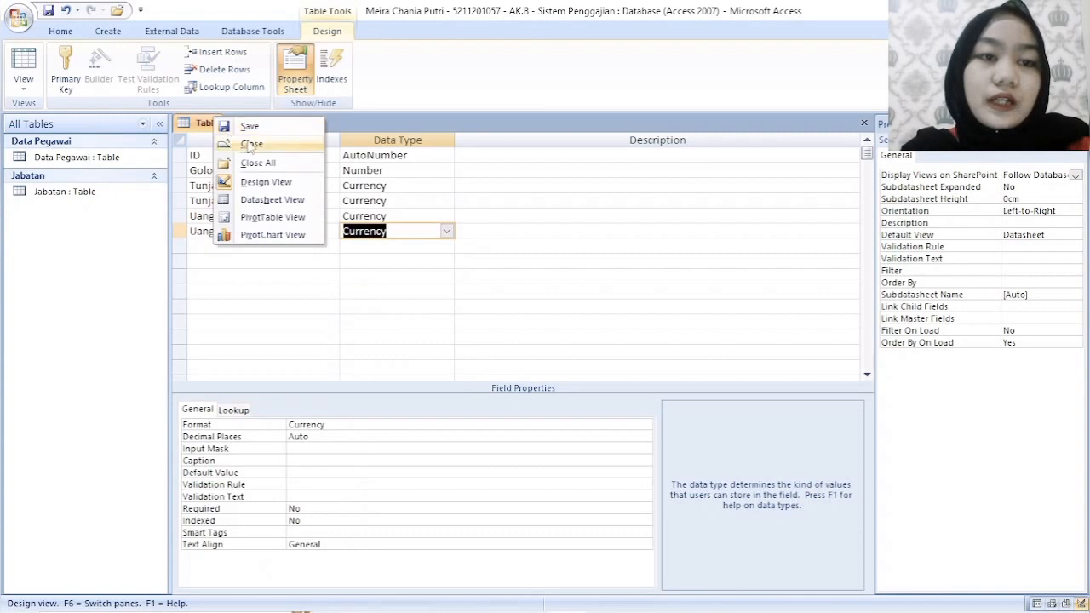
pyautogui.click(230, 127)
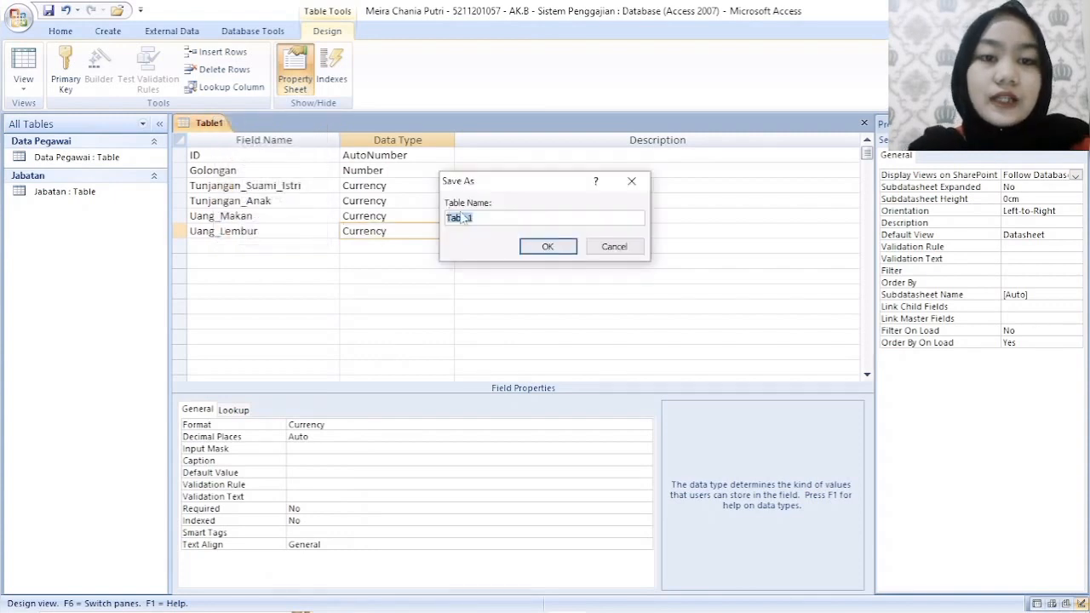
pyautogui.press('BackSpace')
pyautogui.write('Gol')
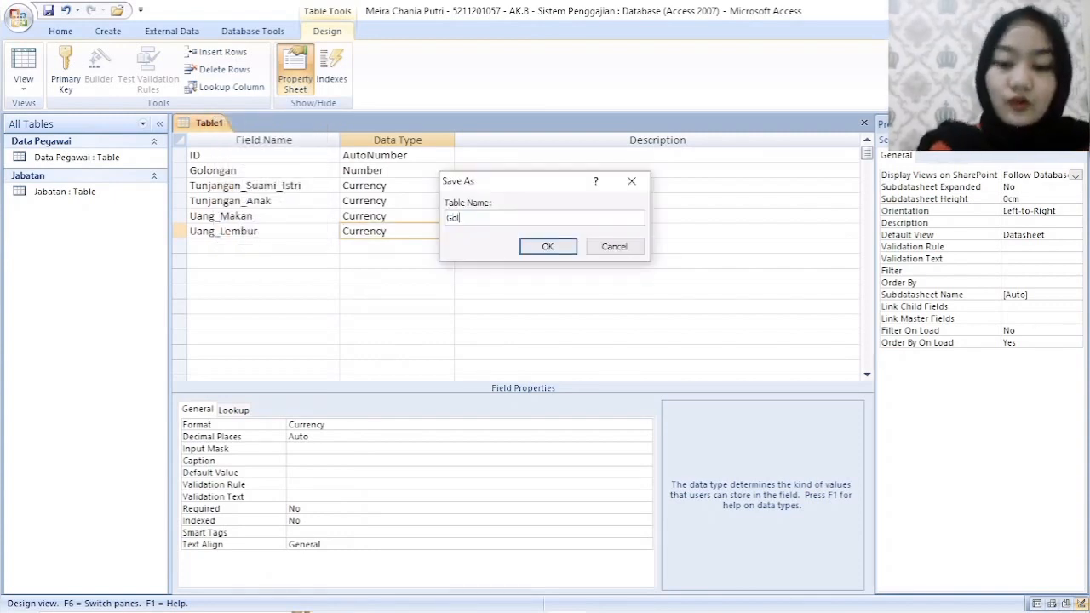
pyautogui.write('ongan')
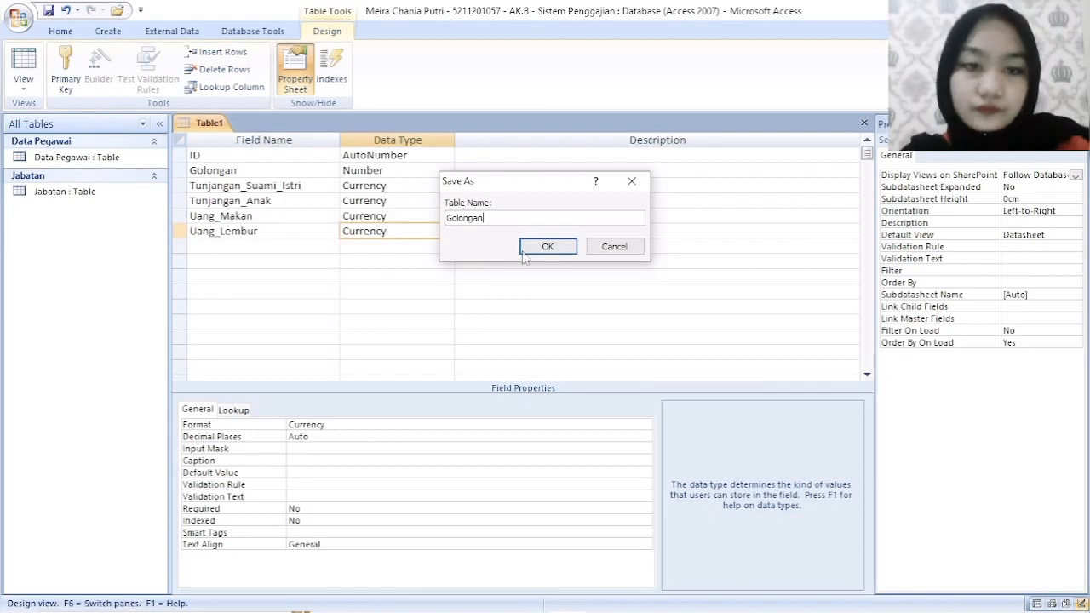
pyautogui.click(536, 248)
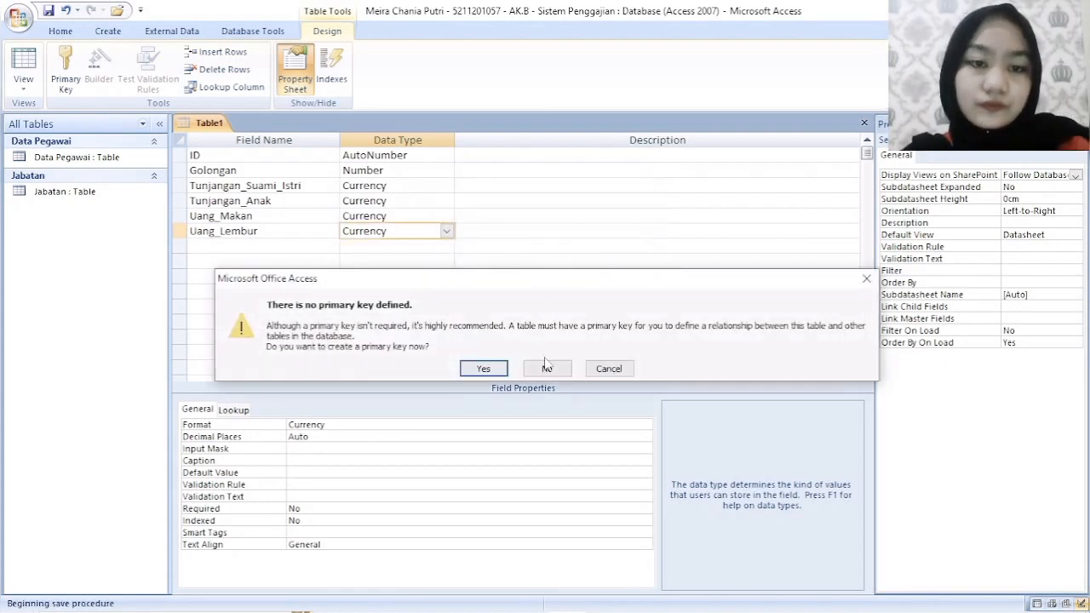
pyautogui.click(547, 368)
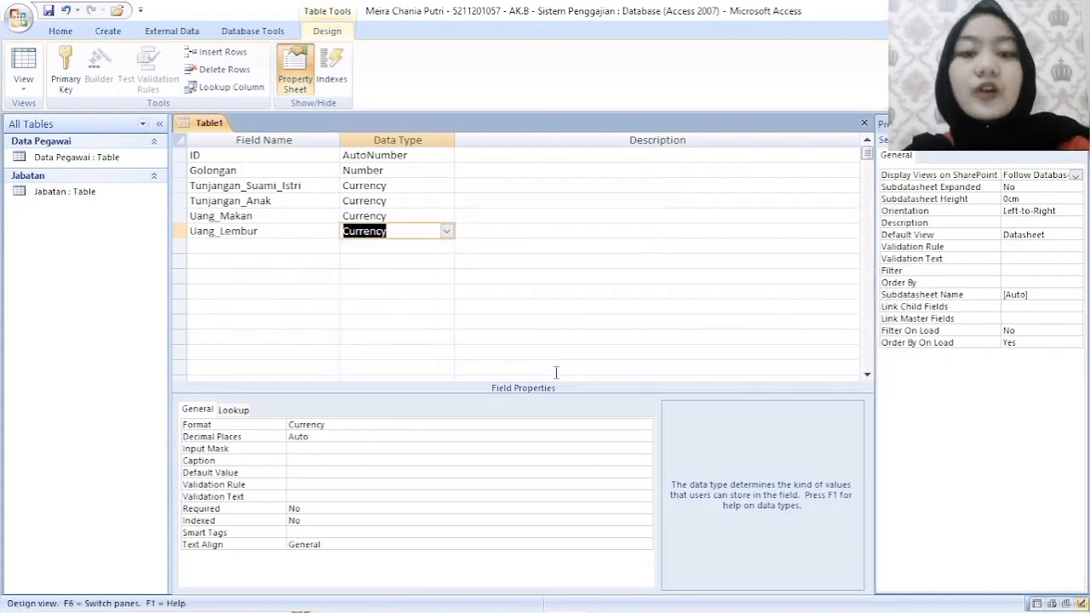
pyautogui.rightClick(217, 125)
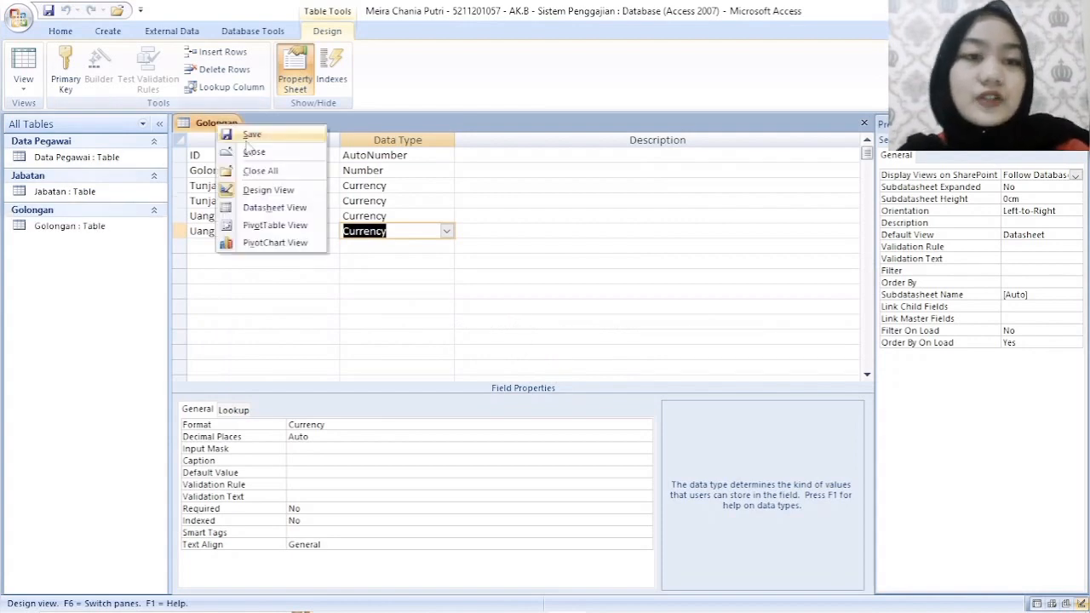
pyautogui.click(255, 153)
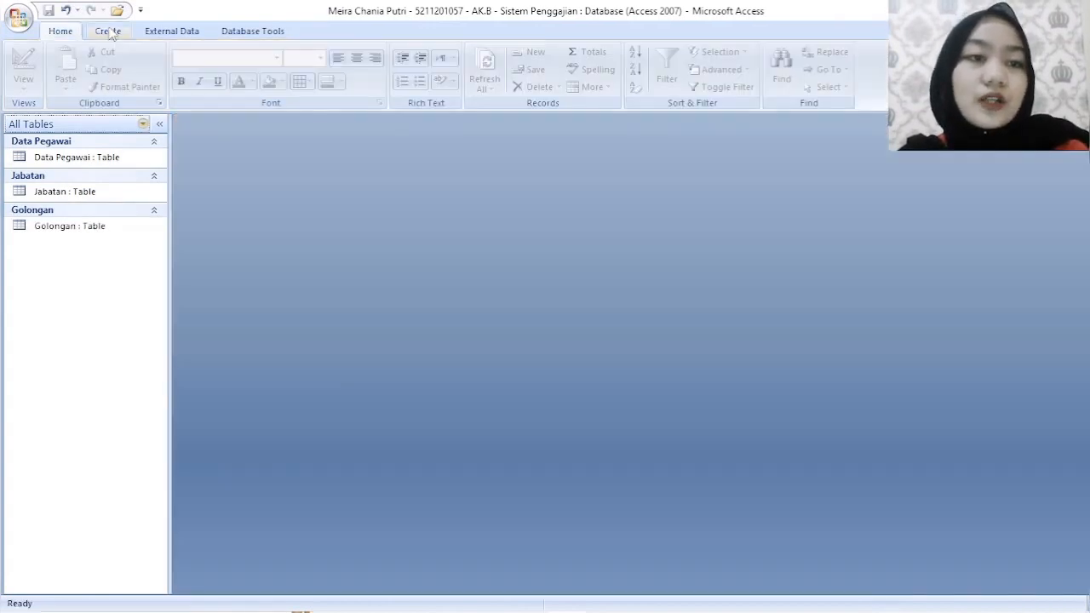
# - Create another new table in Design View with a first field named ID of the AutoNumber data type
pyautogui.click(109, 32)
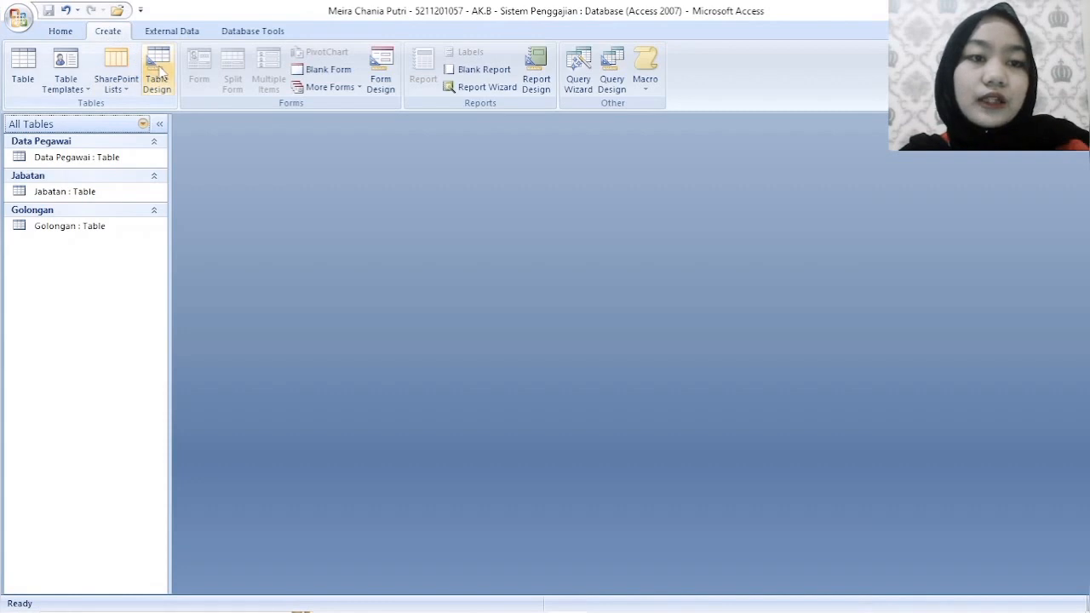
pyautogui.click(160, 75)
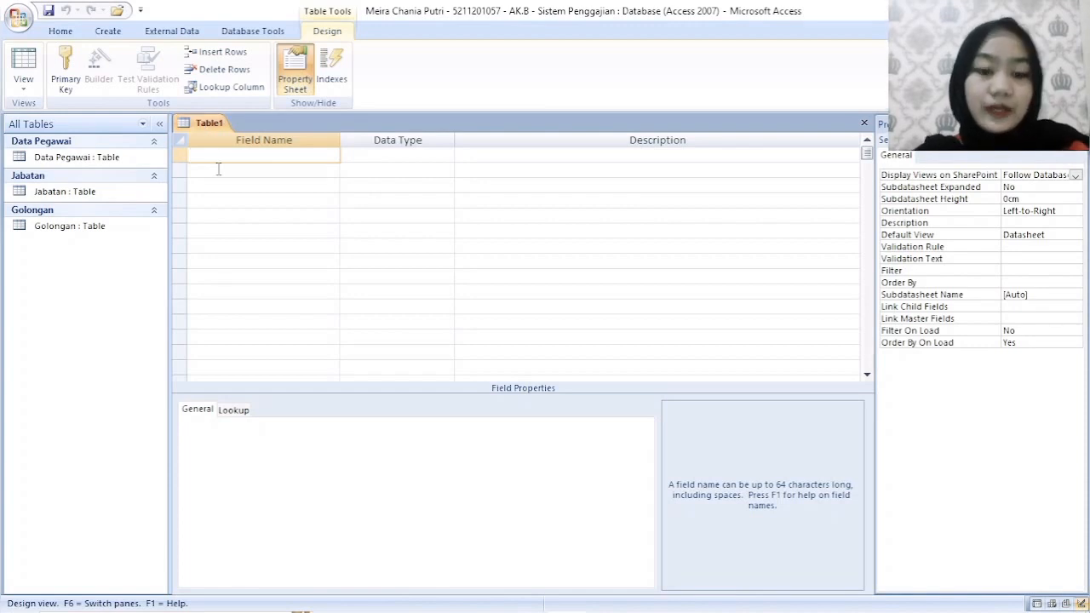
pyautogui.write('ID')
pyautogui.press('Tab')
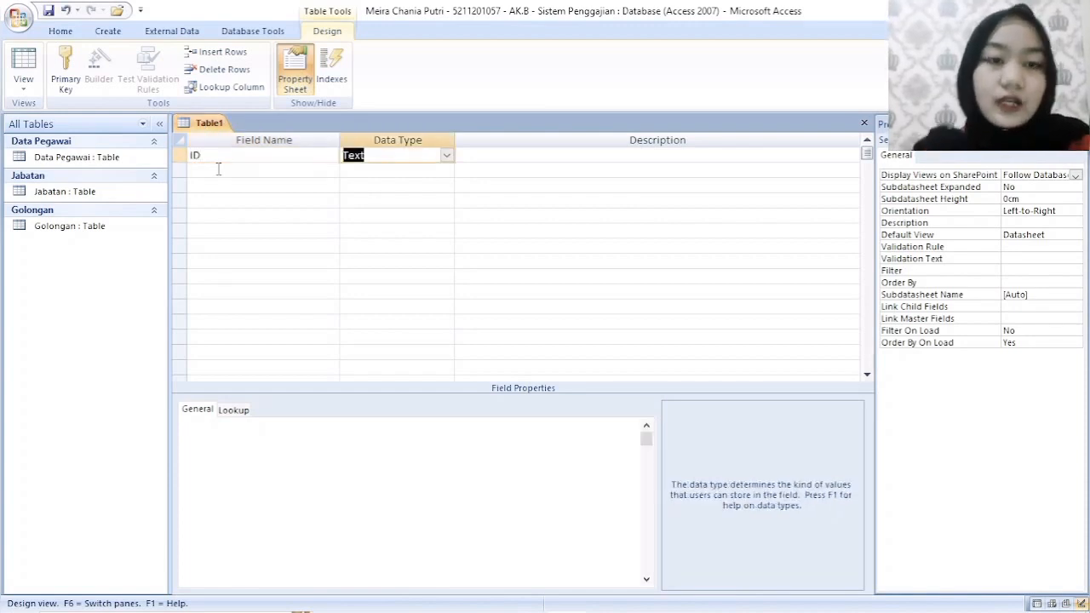
pyautogui.click(446, 155)
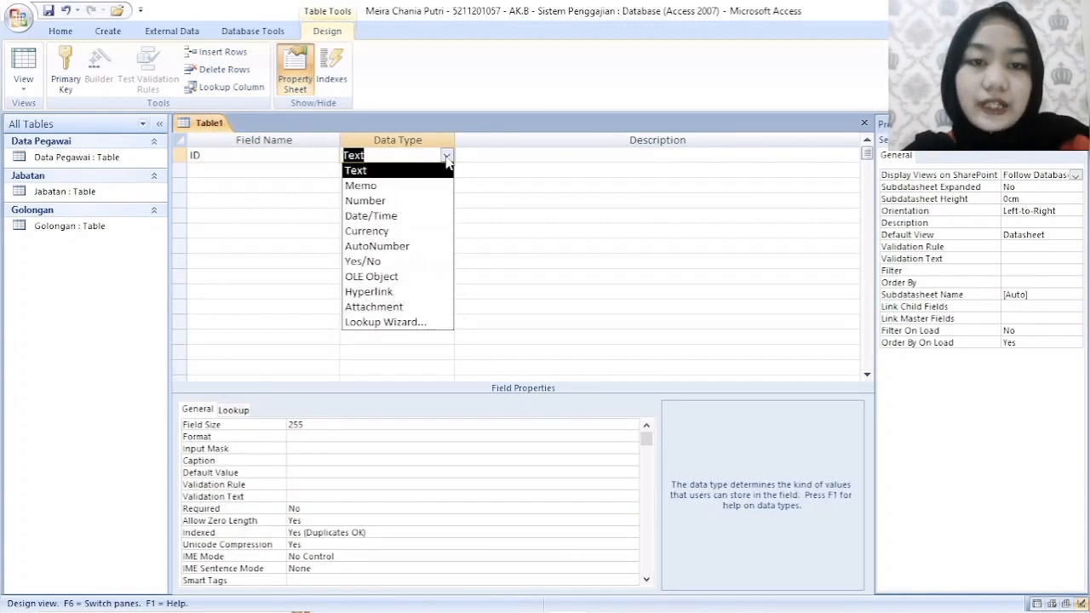
pyautogui.click(421, 246)
# - Add a field named Kode_Pegawai below ID, keeping the Text data type
pyautogui.click(274, 175)
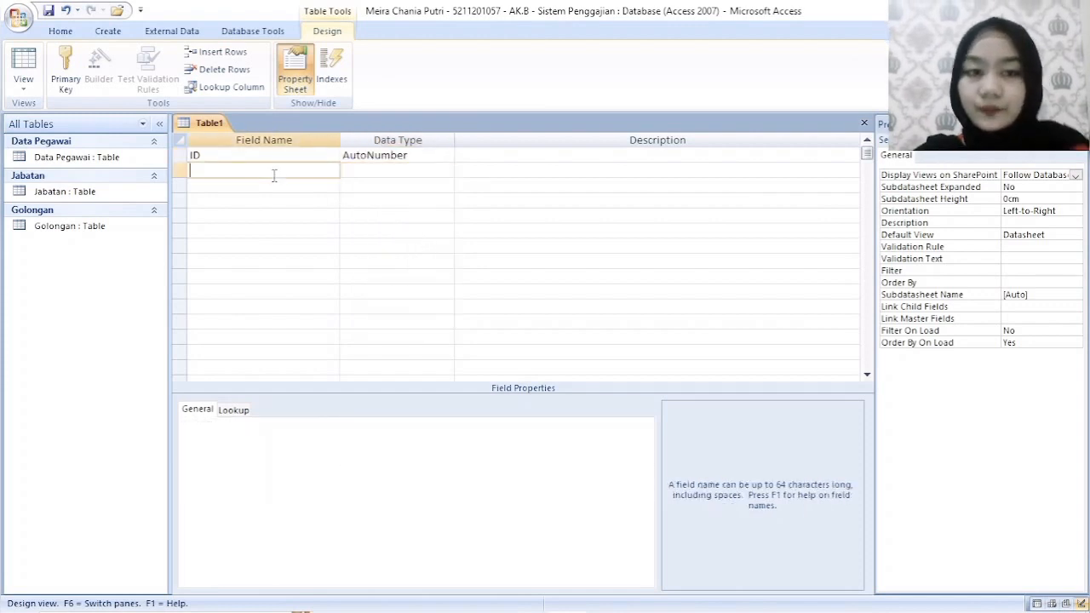
pyautogui.write('K')
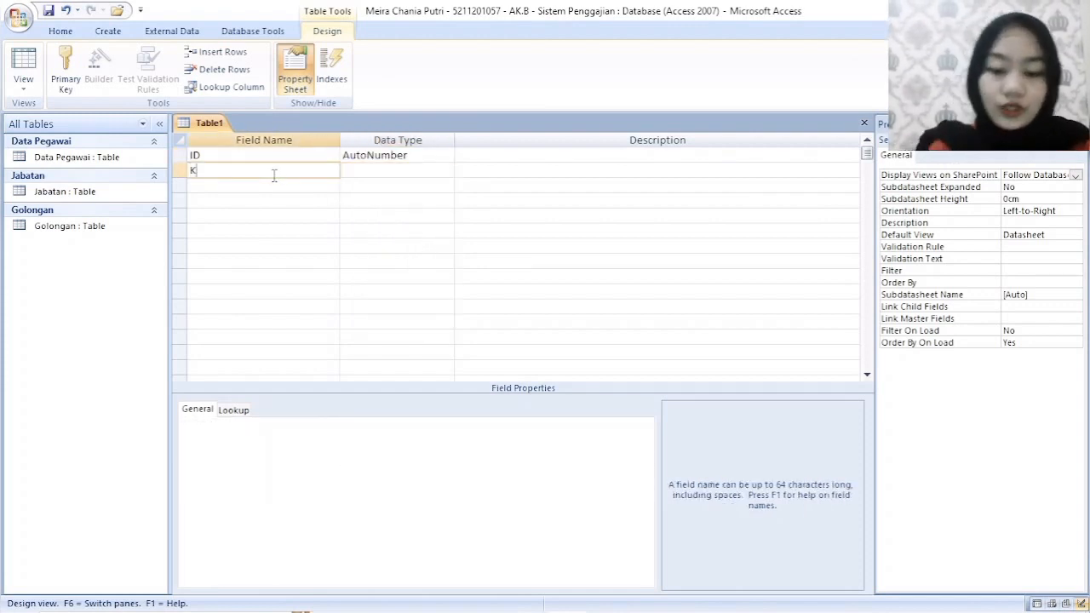
pyautogui.write('ode')
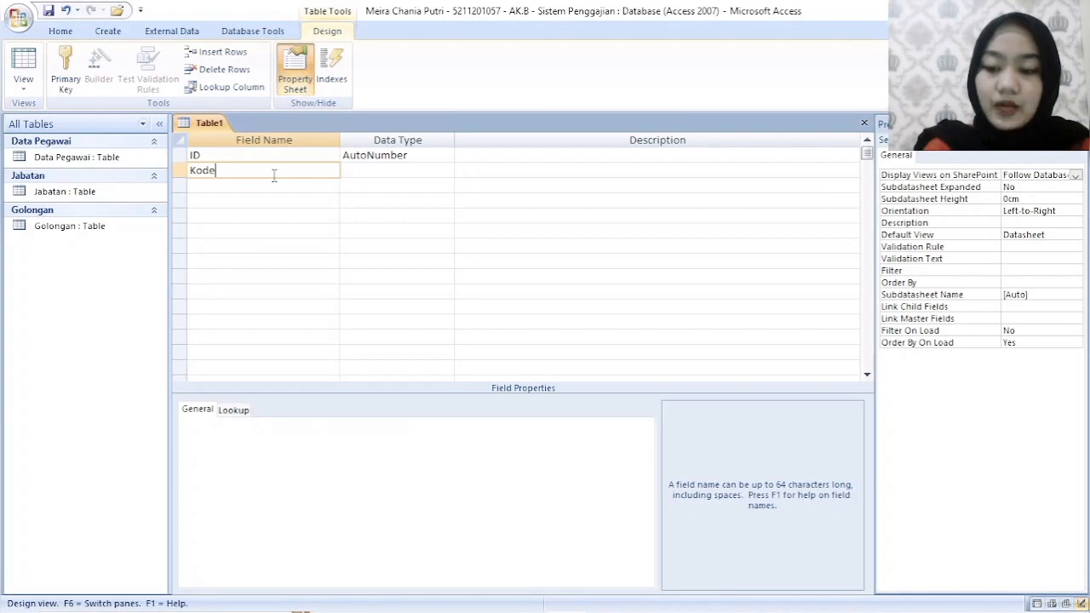
pyautogui.write('_Pegawai')
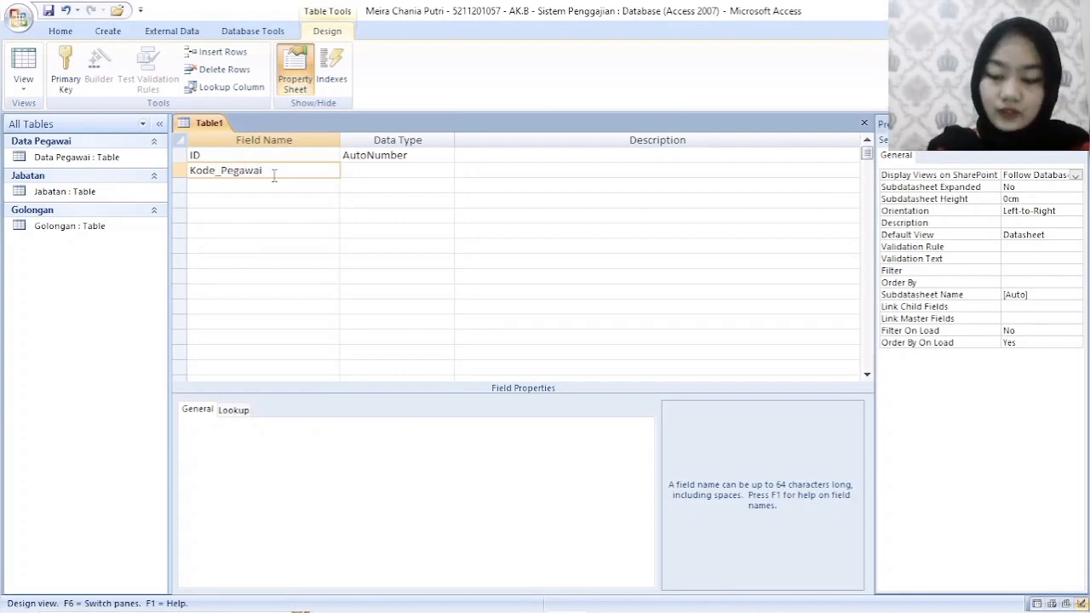
pyautogui.press('Tab')
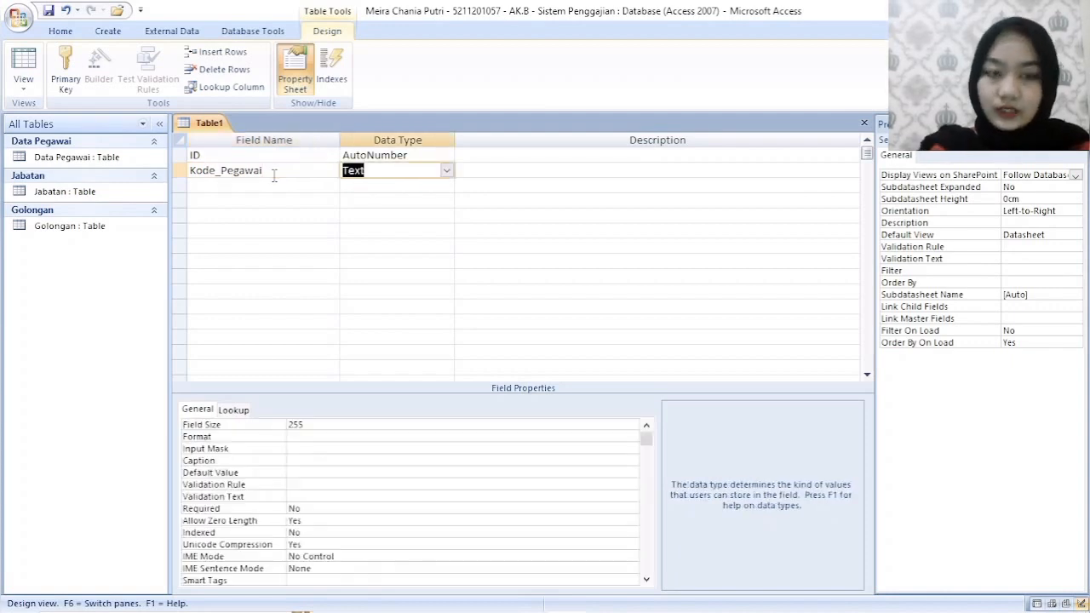
# - Add a field named NIP below Kode_Pegawai and set its data type to Number
pyautogui.click(292, 186)
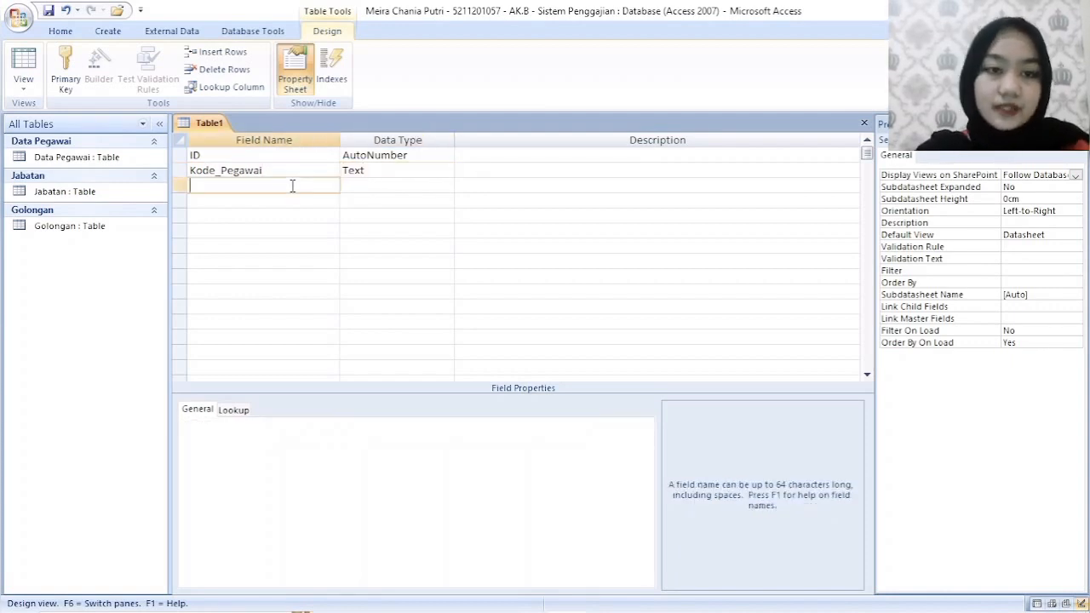
pyautogui.write('NIP')
pyautogui.press('Tab')
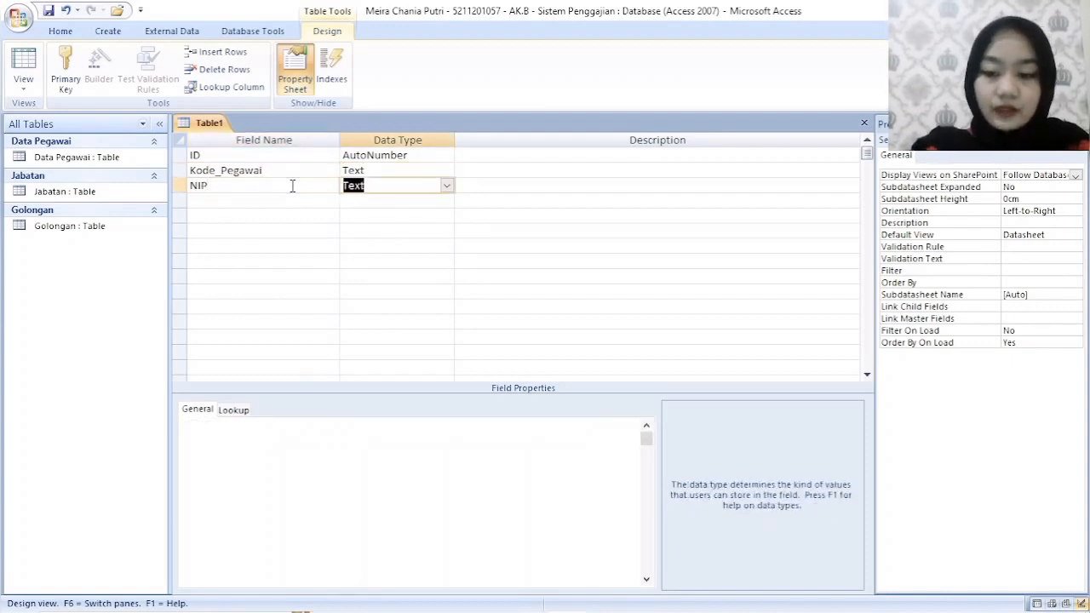
pyautogui.hotkey('shift', 'Tab')
pyautogui.press('Tab')
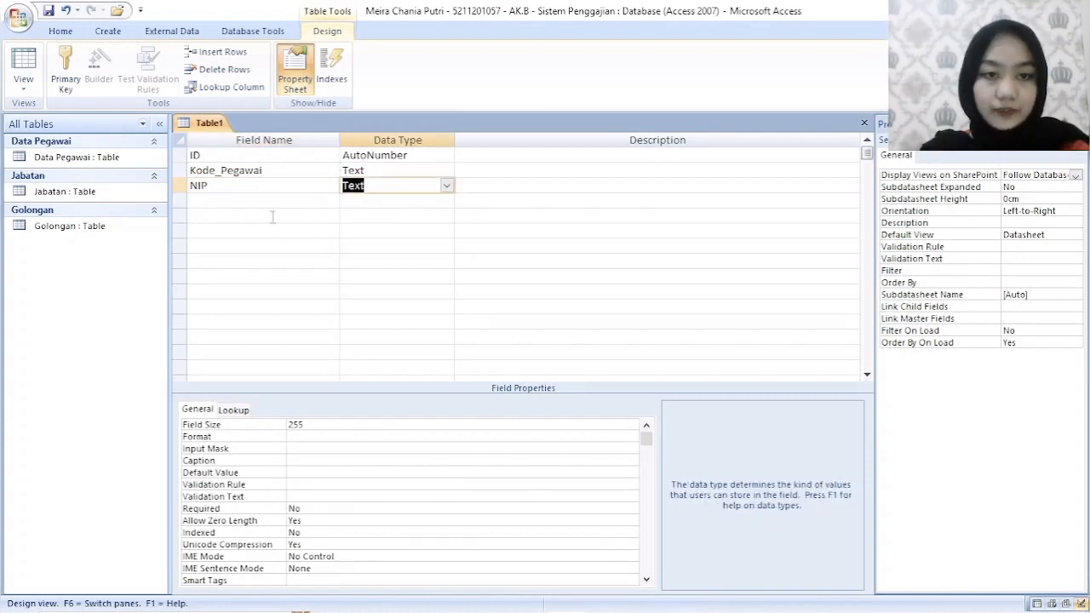
pyautogui.click(446, 185)
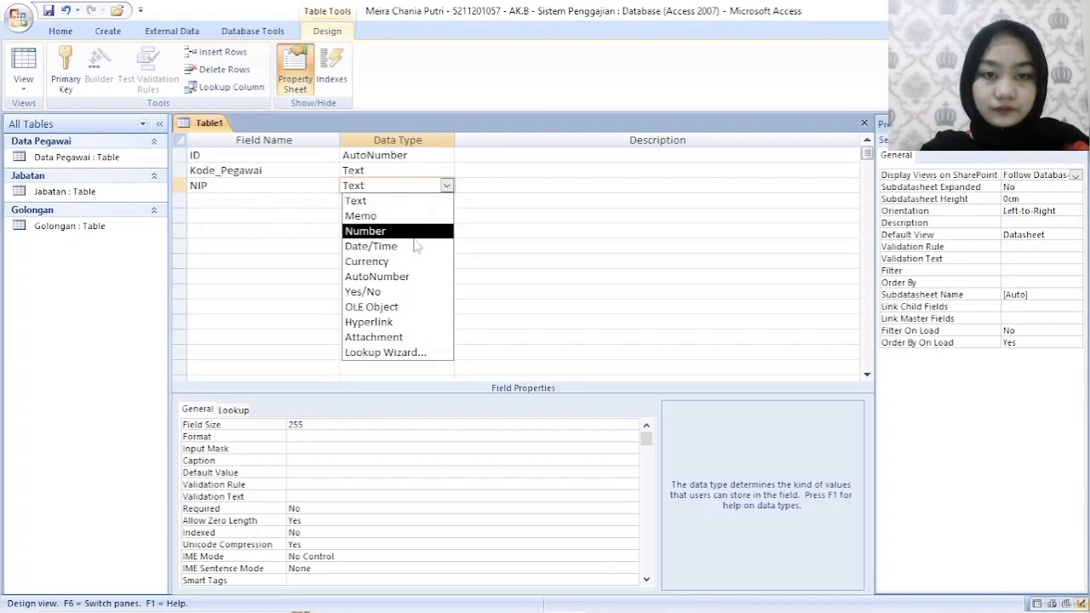
pyautogui.click(366, 231)
pyautogui.click(210, 199)
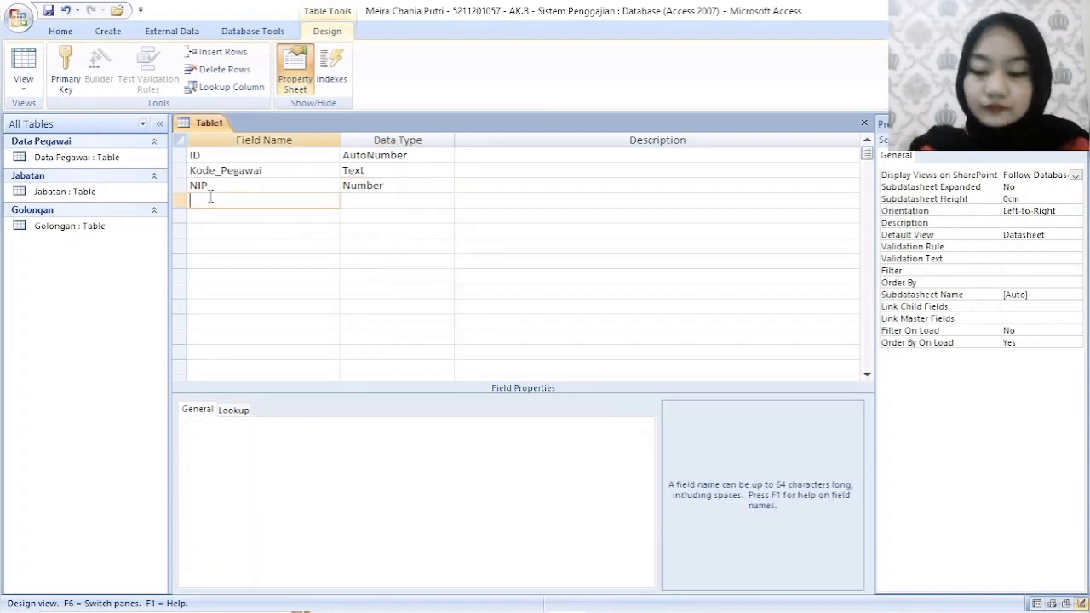
# - Add a field named Nama_Lengkap below NIP, keeping the Text data type
pyautogui.write('Nama')
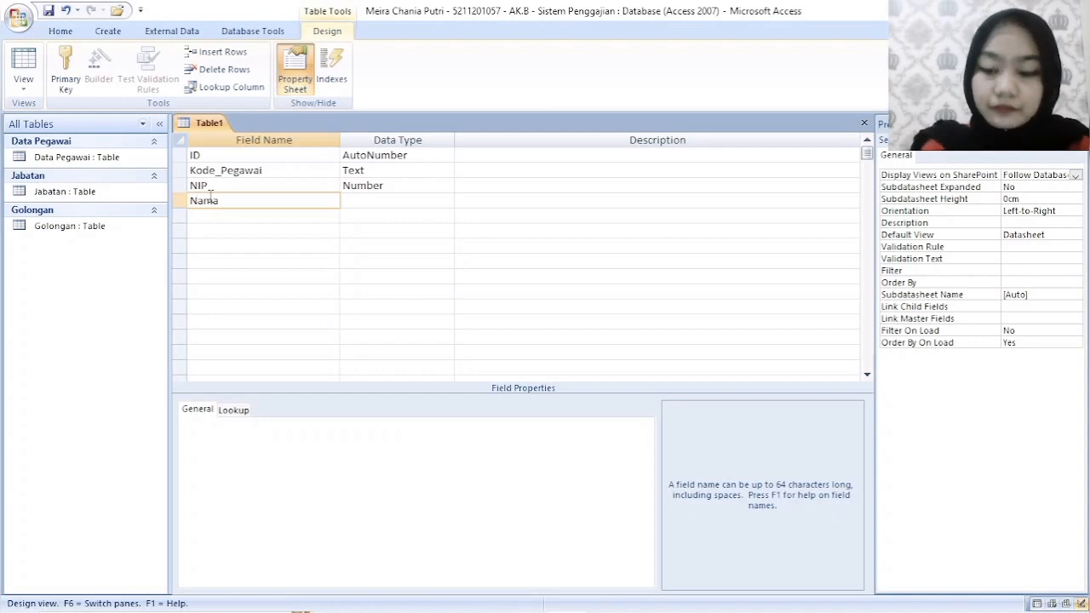
pyautogui.write('_Lengkap')
pyautogui.press('Tab')
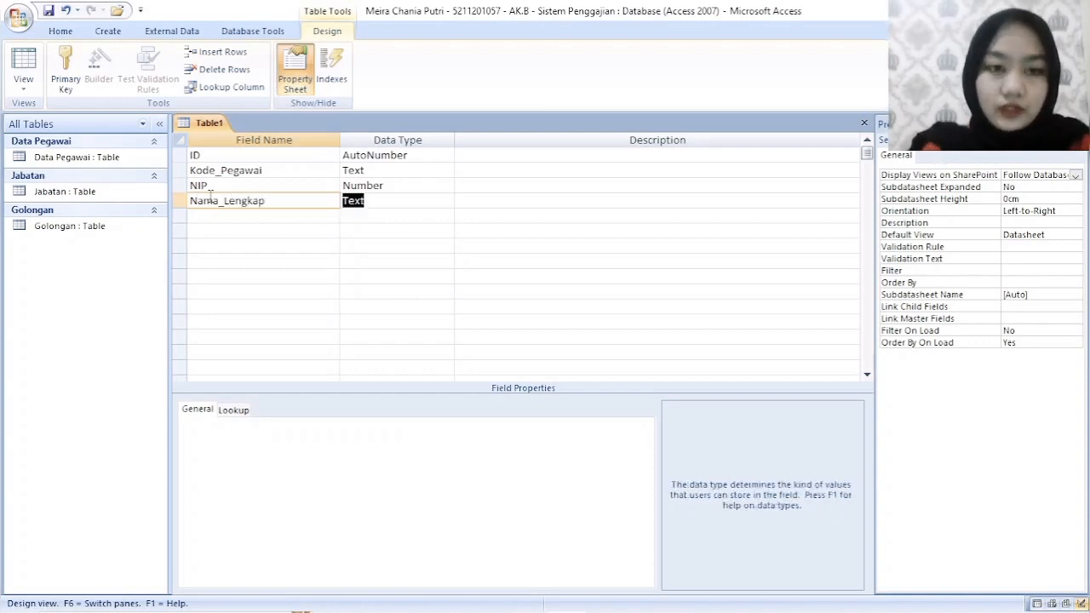
# - Add a field named Nama_Departemen below Nama_Lengkap, keeping the Text data type
pyautogui.click(220, 214)
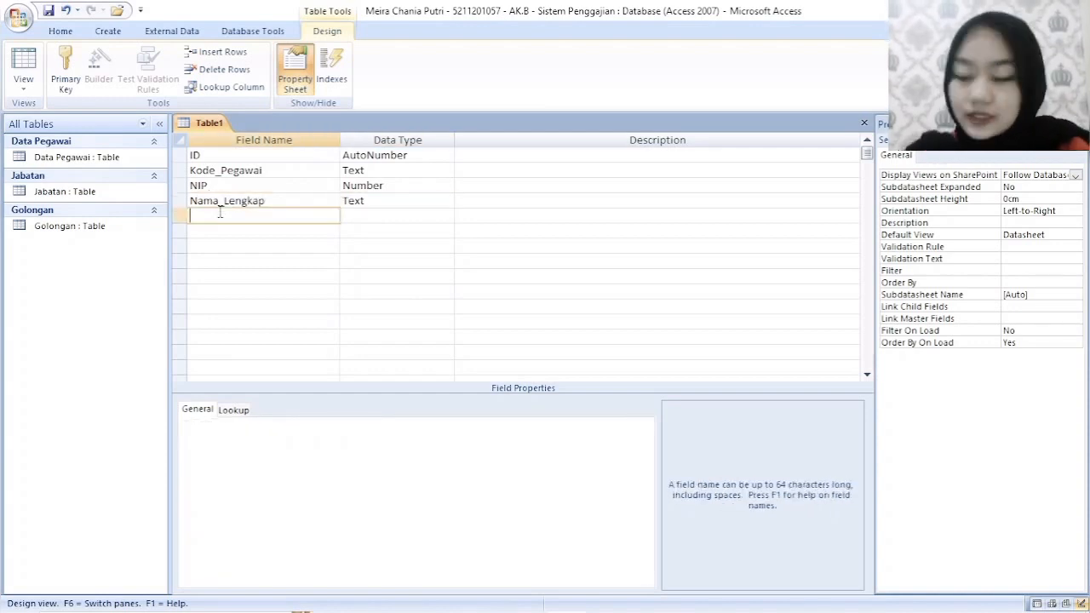
pyautogui.write('Jabata')
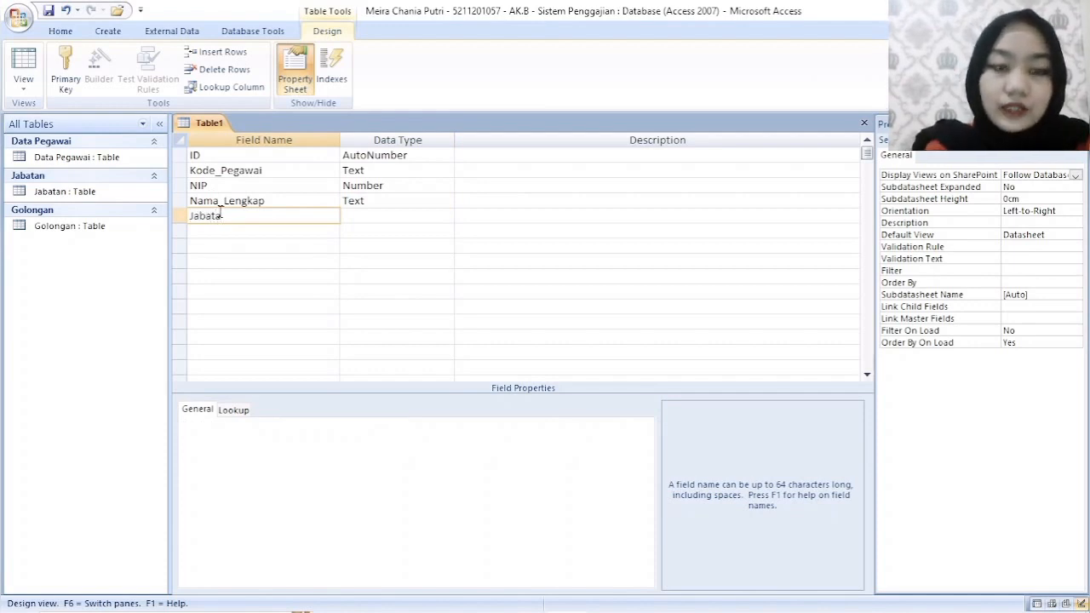
pyautogui.press('BackSpace')
pyautogui.press('BackSpace')
pyautogui.press('BackSpace')
pyautogui.write('Nama_')
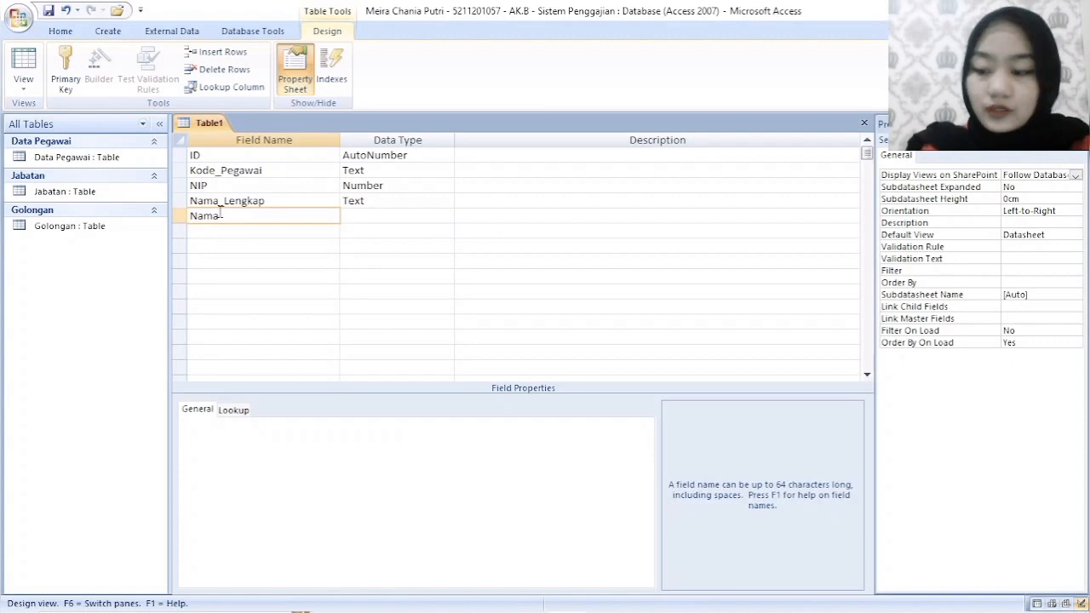
pyautogui.press('BackSpace')
pyautogui.press('BackSpace')
pyautogui.press('BackSpace')
pyautogui.write('ma_')
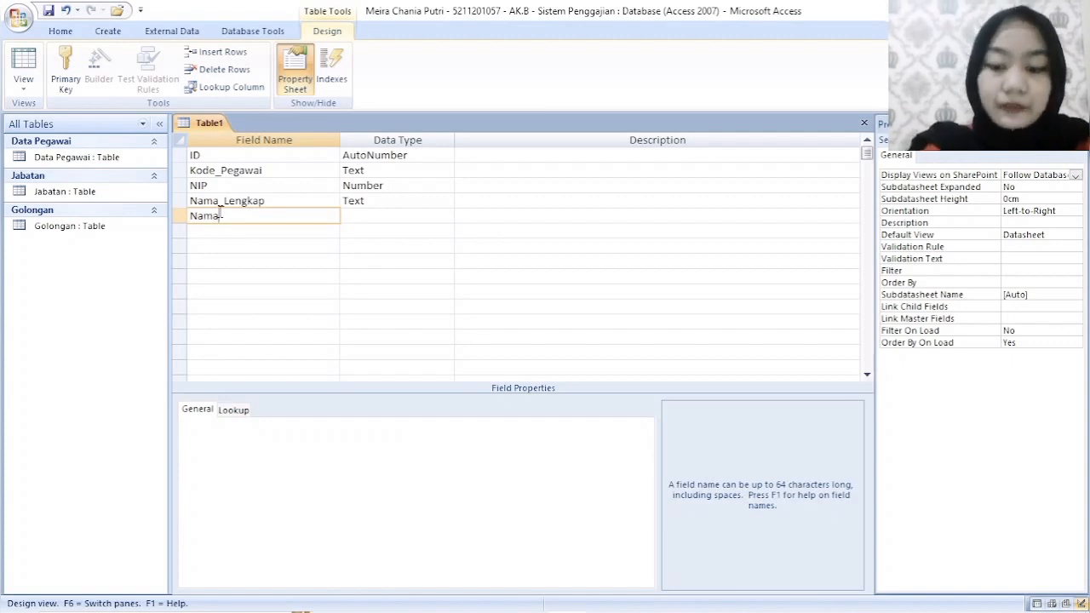
pyautogui.write('Depar')
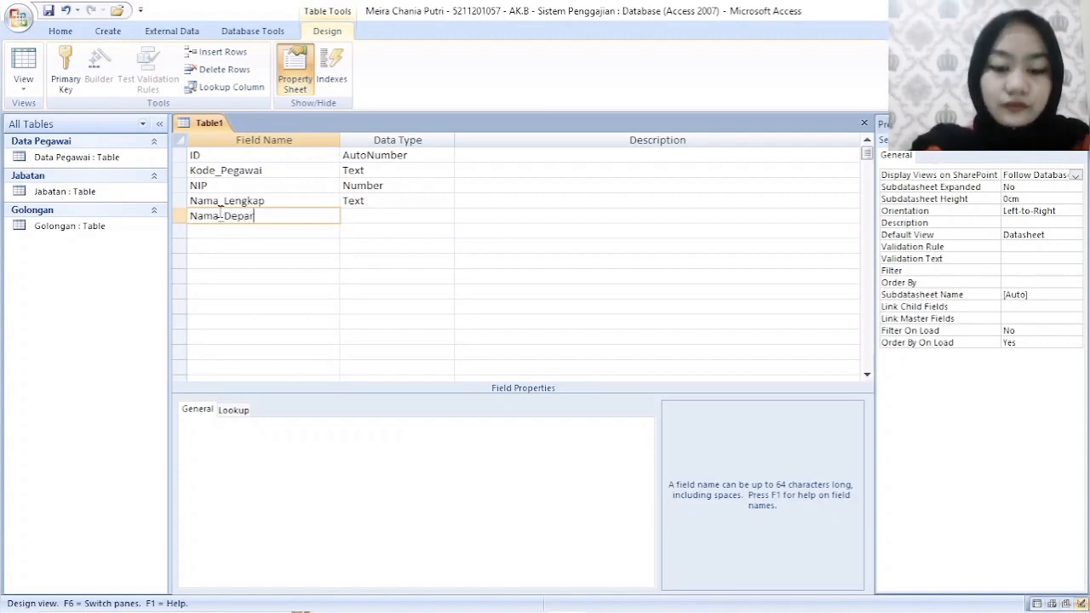
pyautogui.write('emen')
pyautogui.press('BackSpace')
pyautogui.press('BackSpace')
pyautogui.press('BackSpace')
pyautogui.press('BackSpace')
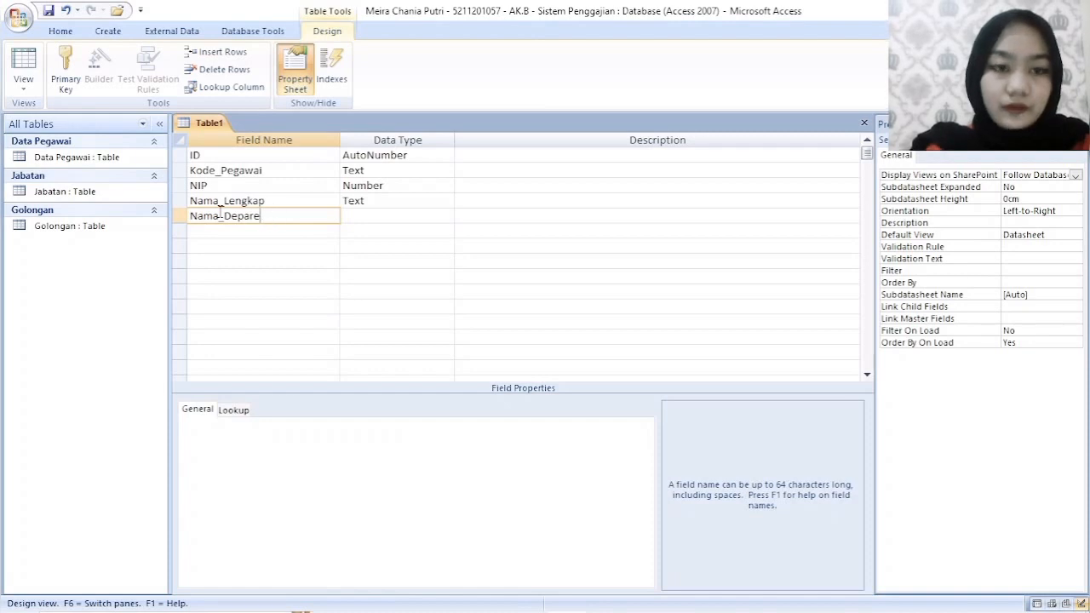
pyautogui.write('temen')
pyautogui.press('Return')
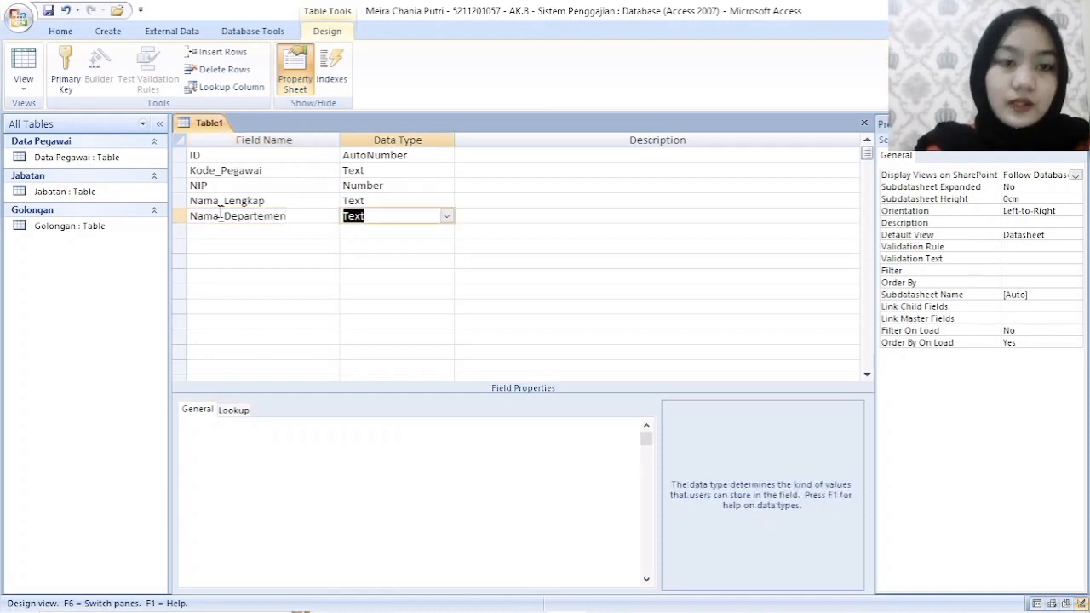
# - Add a field named Nama_Jabatan below Nama_Departemen, keeping the Text data type
pyautogui.click(242, 230)
pyautogui.write('Nam')
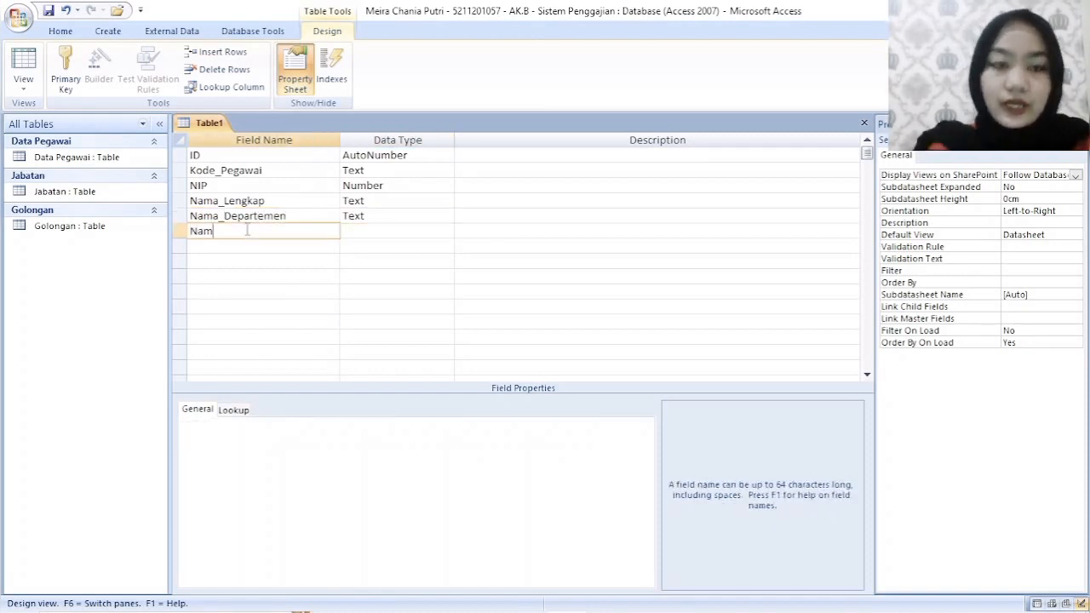
pyautogui.write('a_')
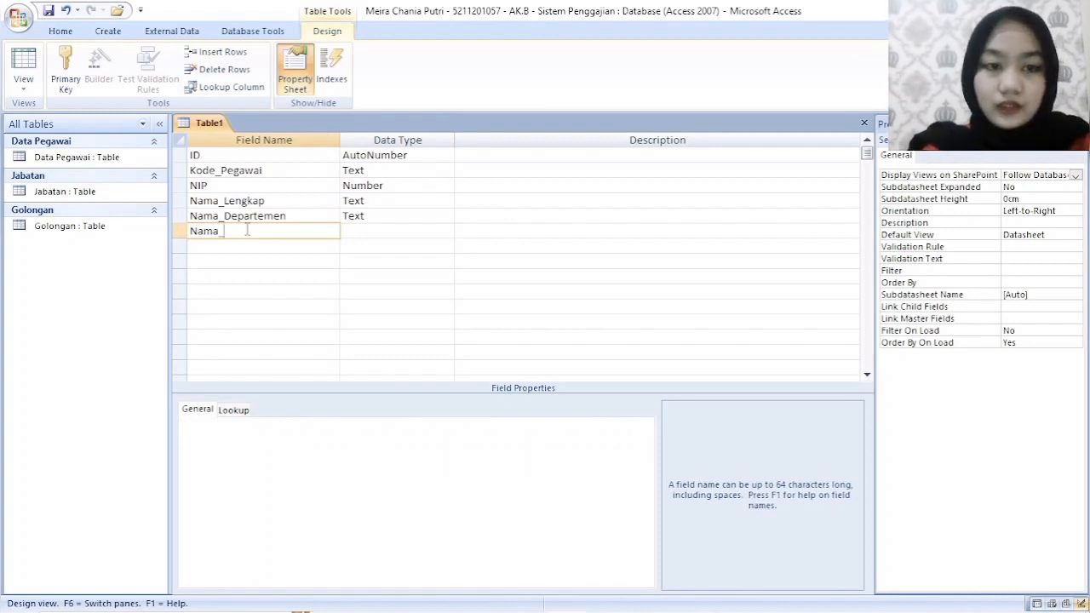
pyautogui.write('Jabatan')
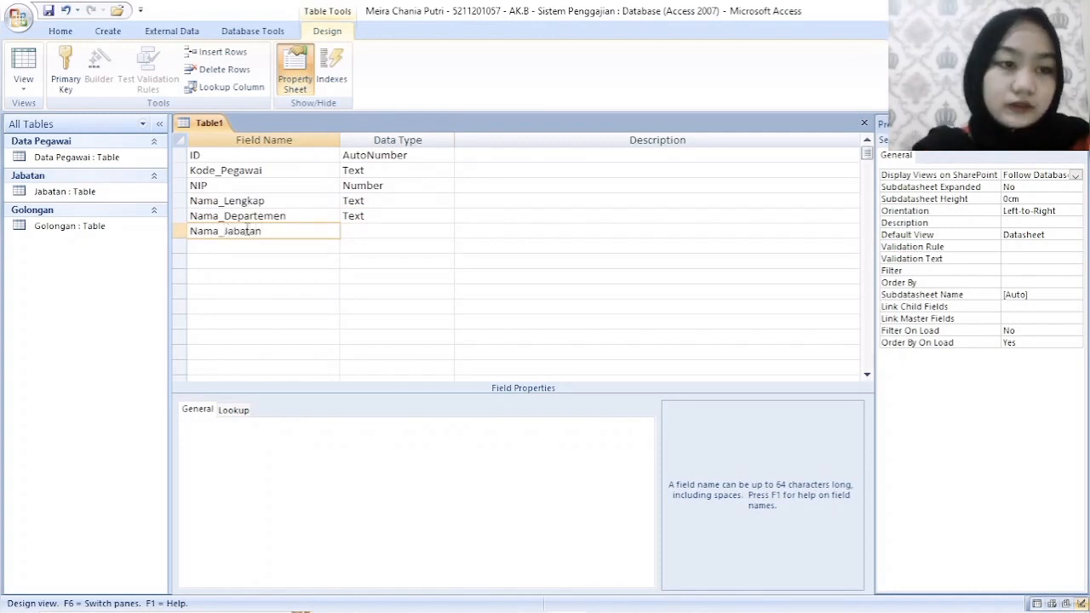
pyautogui.press('Return')
# - Add a field named Gaji_Bersih below Nama_Jabatan and set its data type to Currency
pyautogui.click(291, 244)
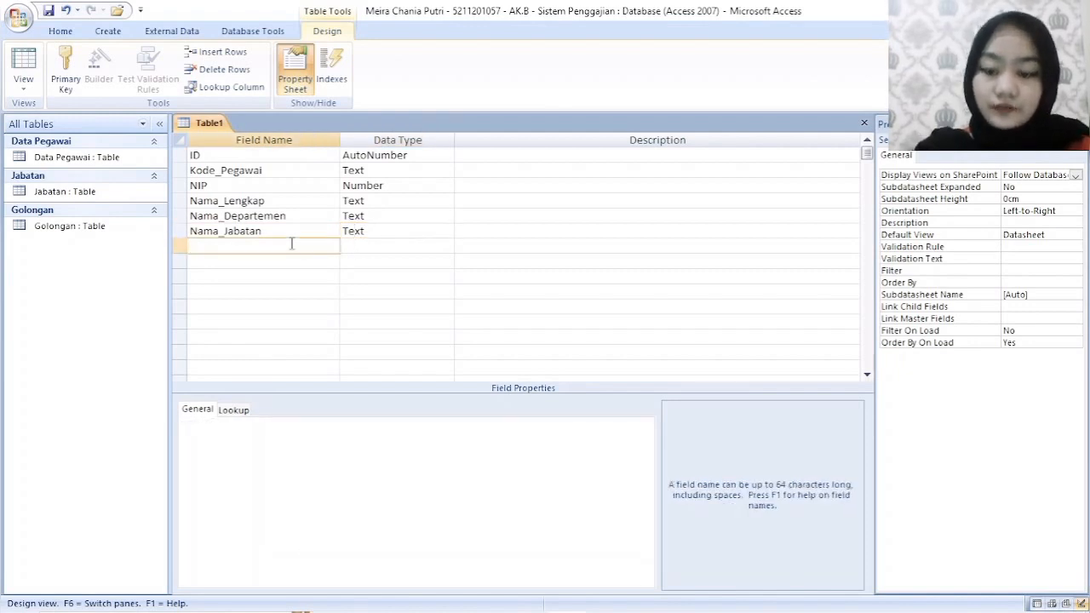
pyautogui.write('Gaji')
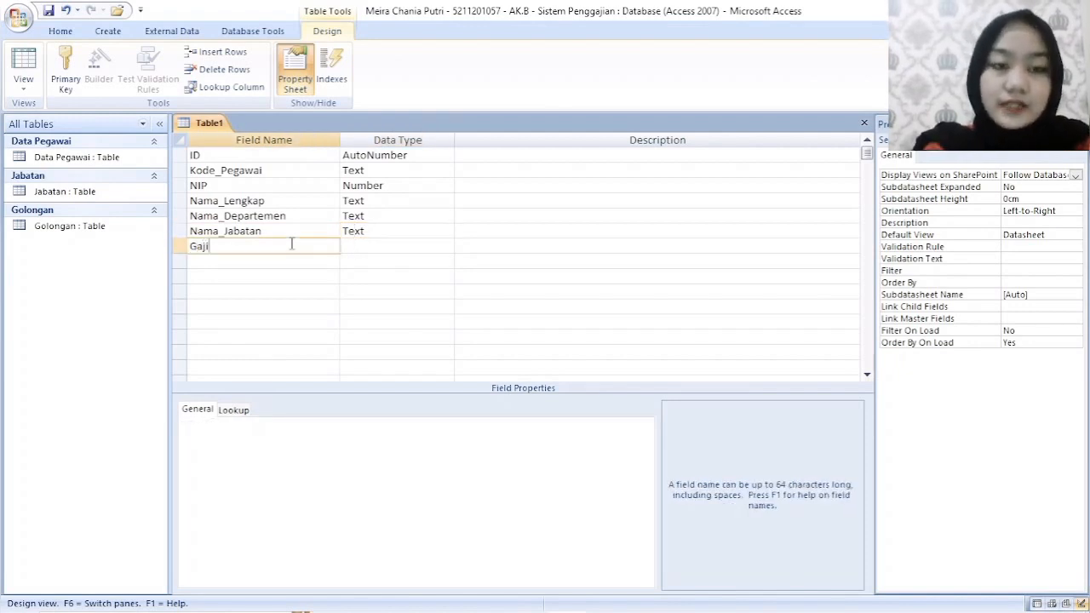
pyautogui.write('_Berji')
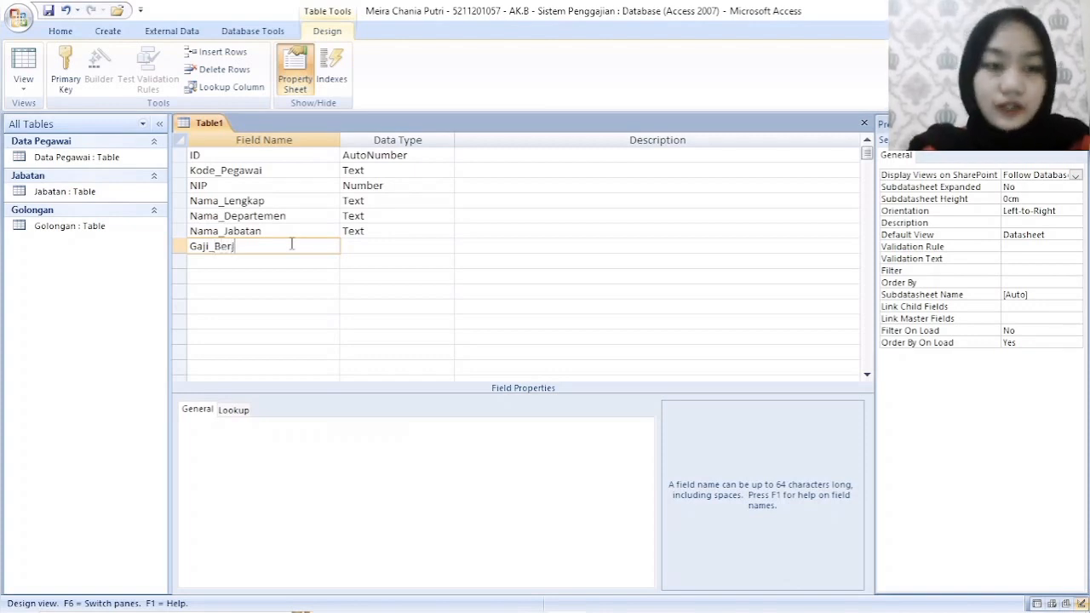
pyautogui.press('BackSpace')
pyautogui.write('sih')
pyautogui.click(374, 246)
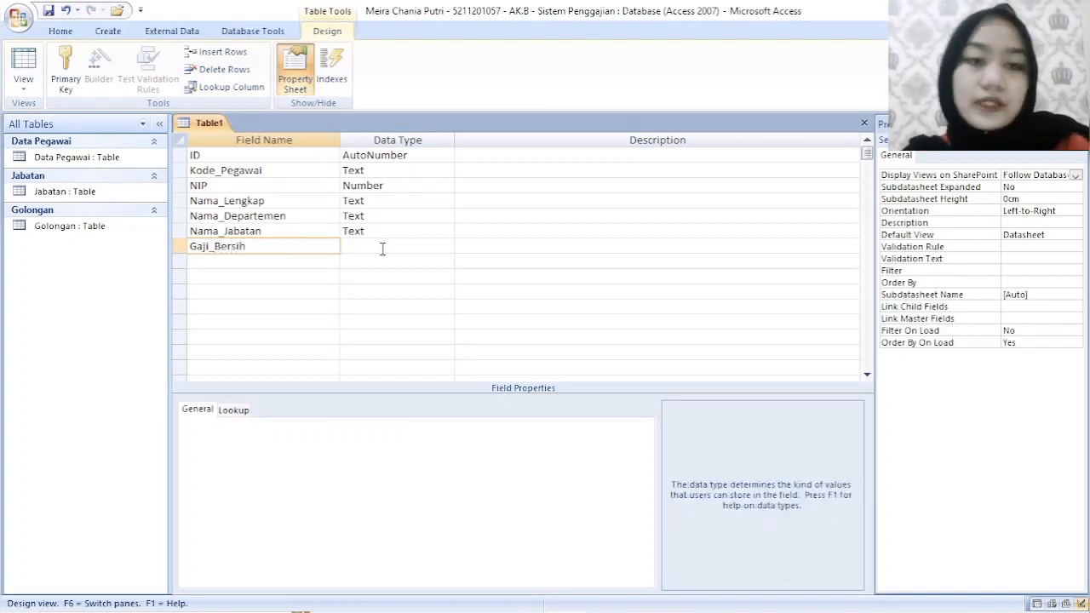
pyautogui.click(446, 246)
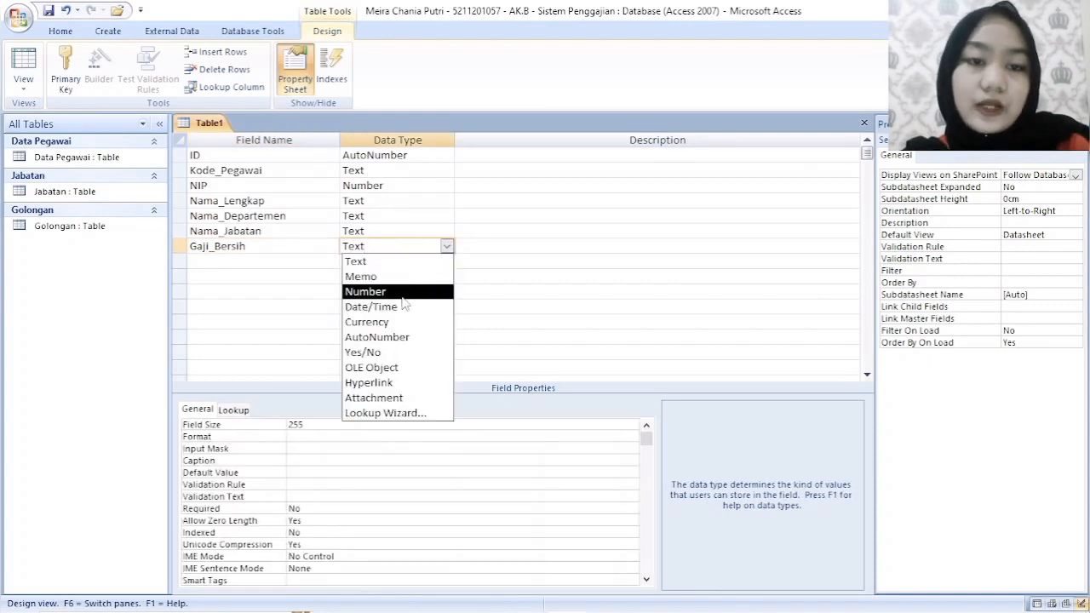
pyautogui.click(374, 322)
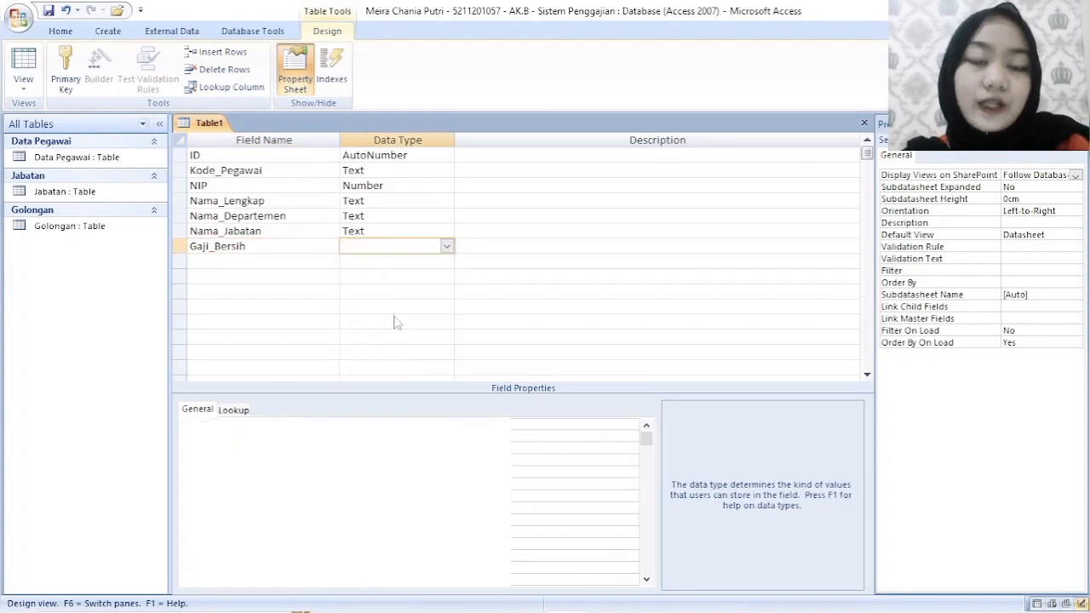
pyautogui.click(310, 289)
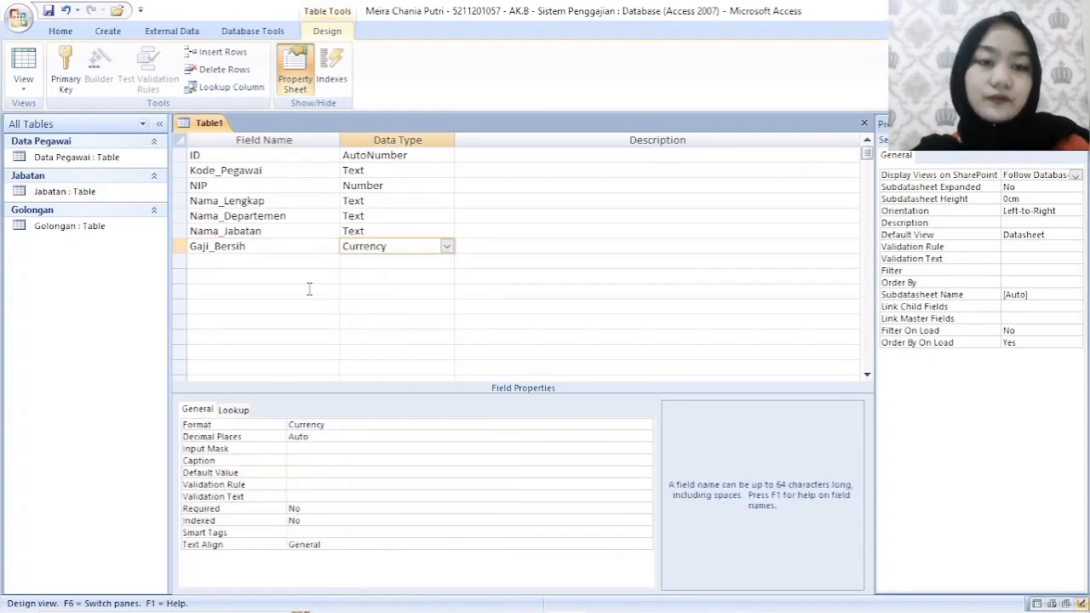
# - Save the table as Gaji Pegawai without creating a primary key, and close it
pyautogui.rightClick(212, 122)
pyautogui.click(255, 128)
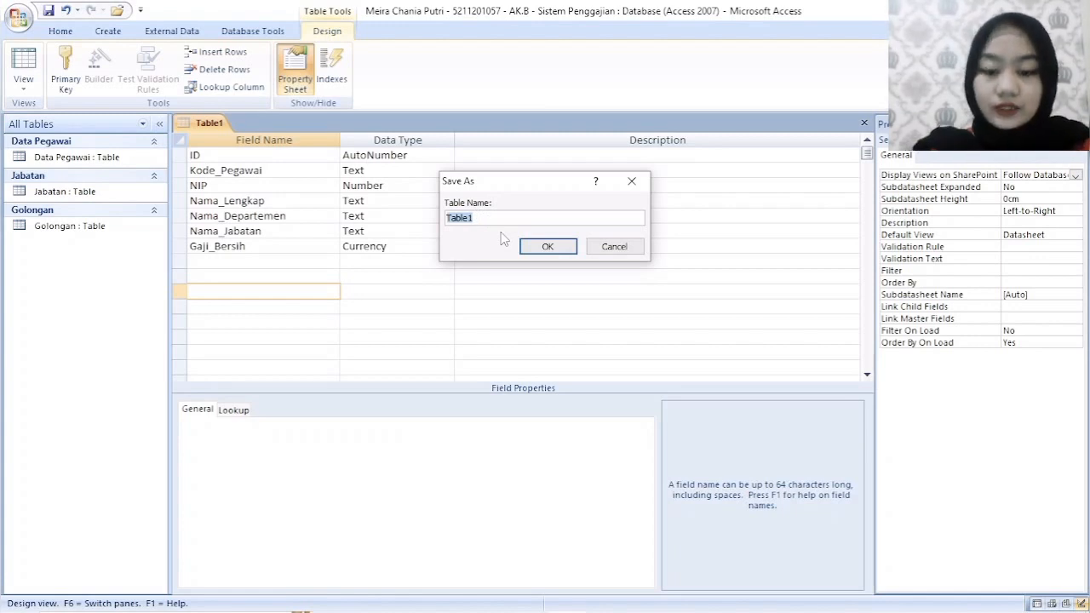
pyautogui.write('Gaji')
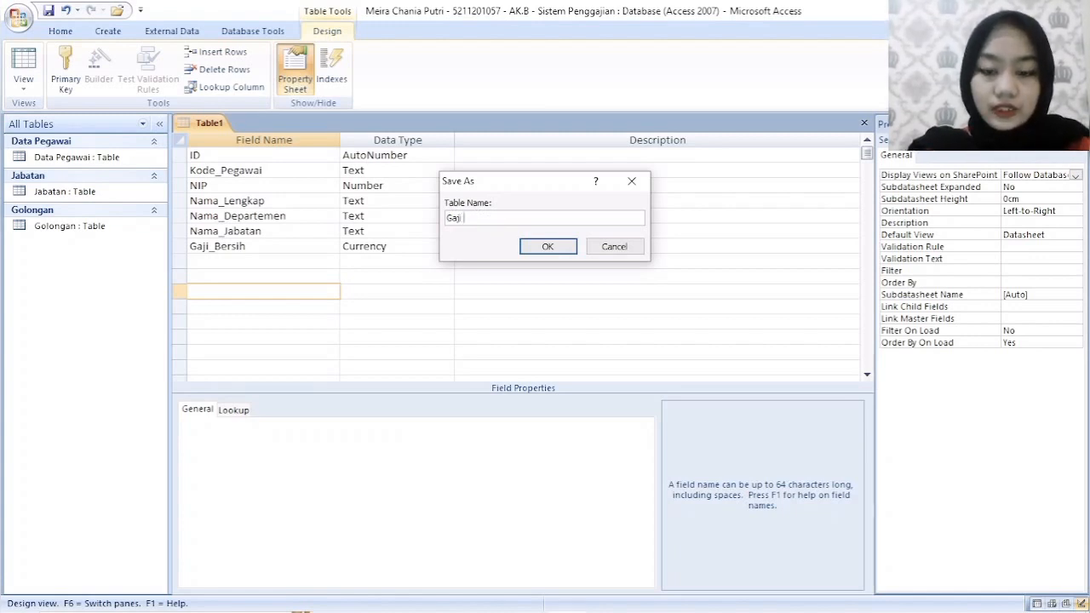
pyautogui.write(' Pegawai')
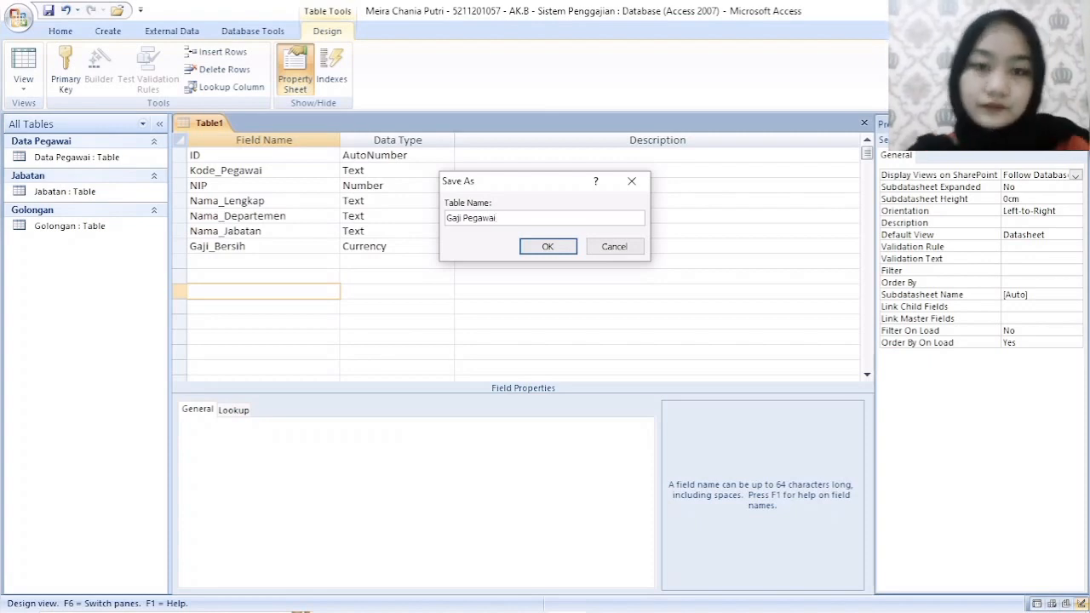
pyautogui.click(558, 247)
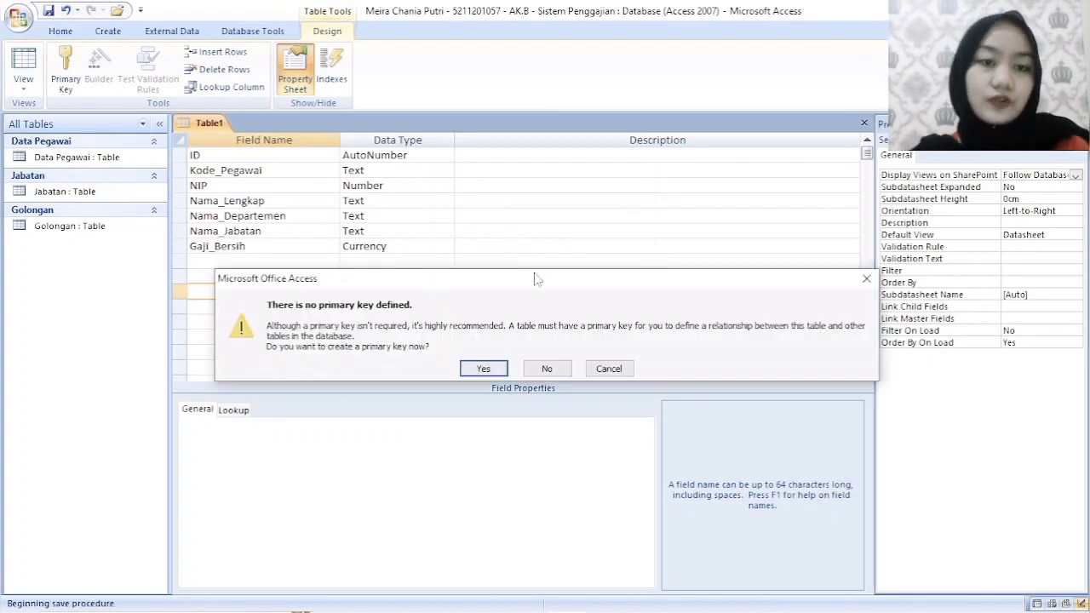
pyautogui.click(560, 370)
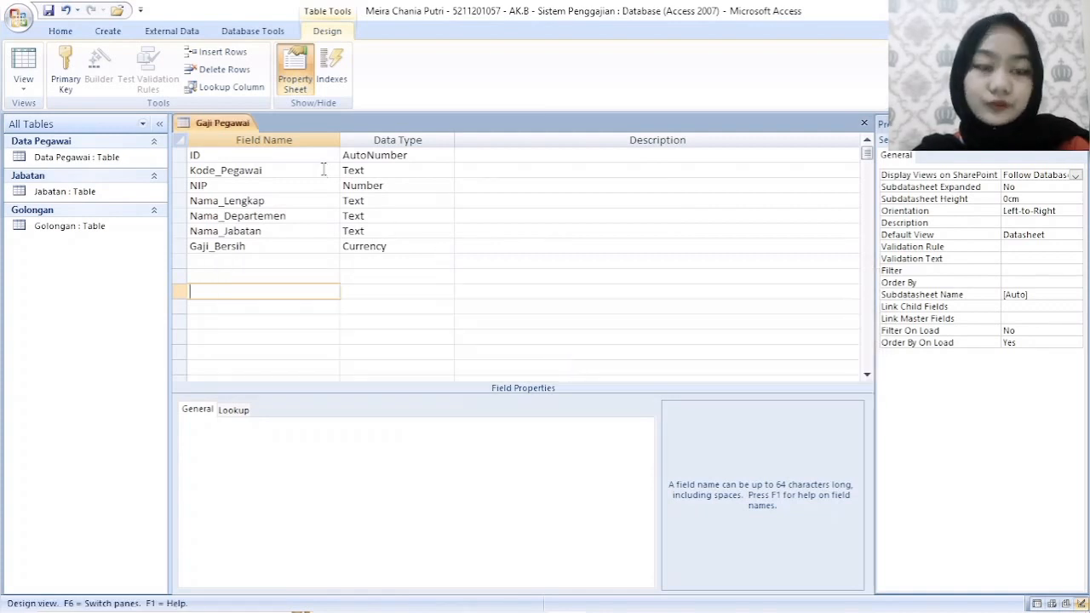
pyautogui.rightClick(240, 127)
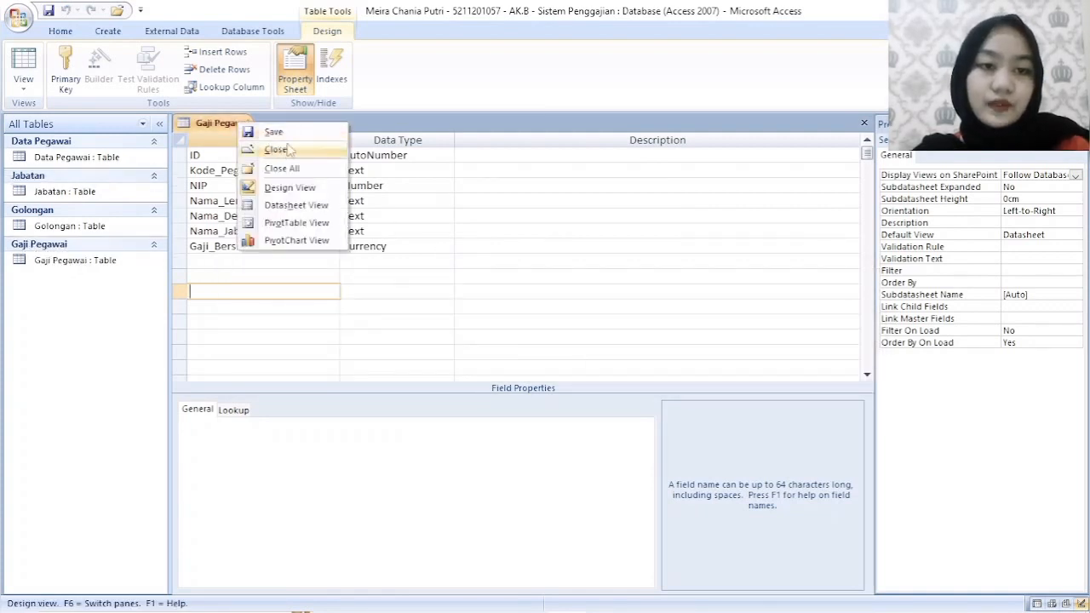
pyautogui.click(275, 150)
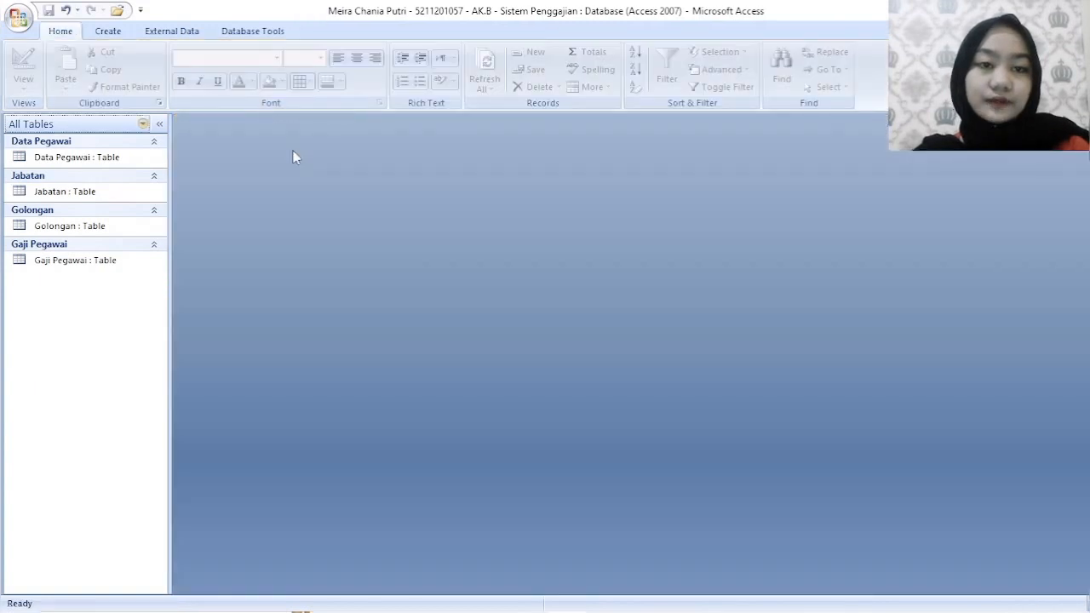
# - Open the Jabatan and Data Pegawai tables in Datasheet View
pyautogui.doubleClick(85, 194)
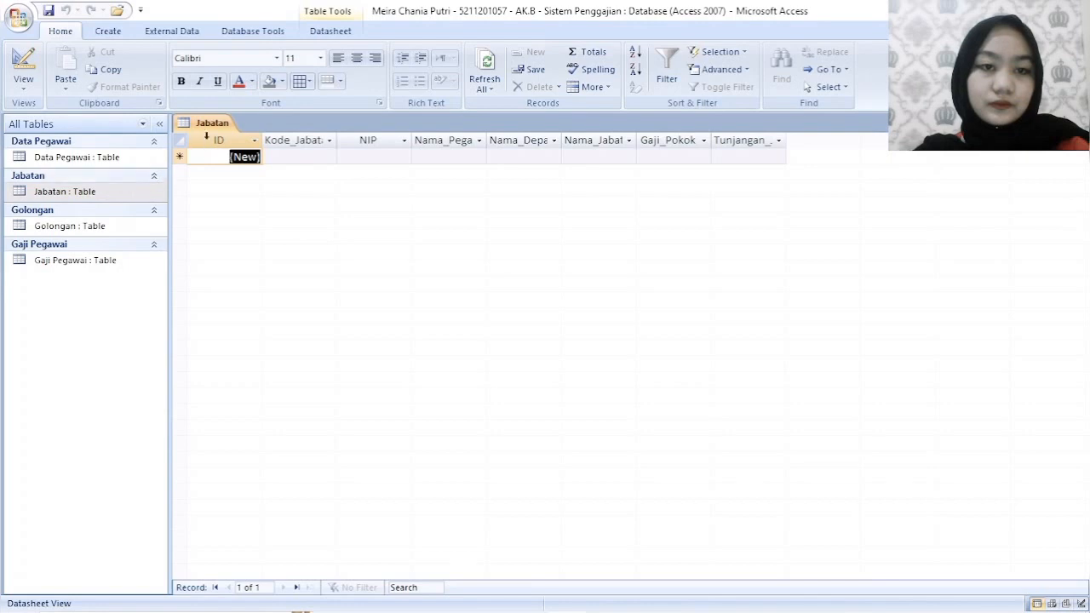
pyautogui.doubleClick(94, 158)
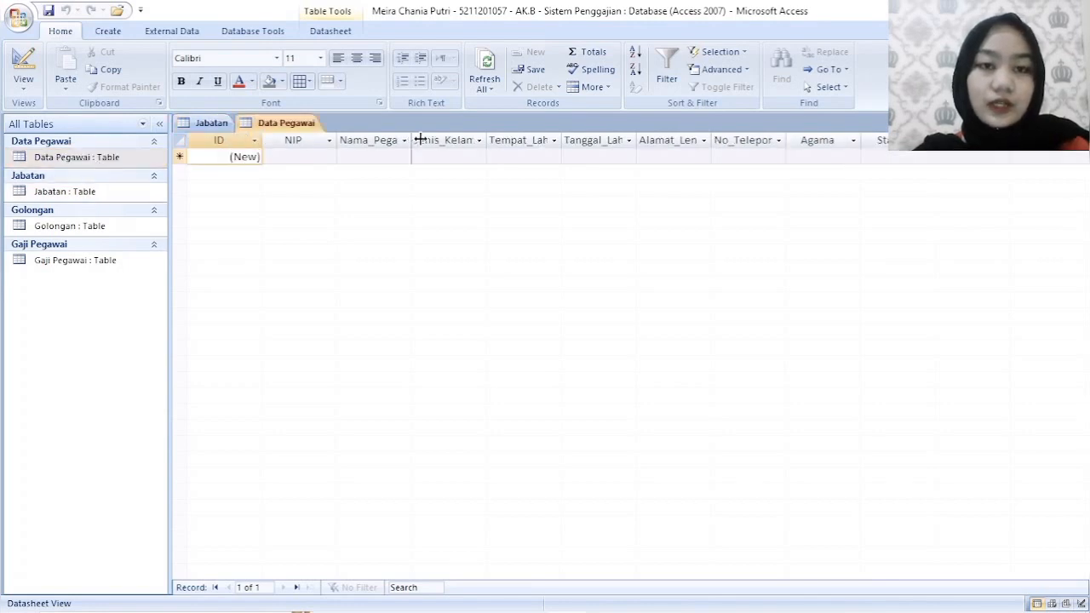
# - Widen the Nama_Pegawai, Jenis_Kelamin, Tempat_Lahir and Tanggal_Lahir columns of the Data Pegawai datasheet so their headings fit
pyautogui.moveTo(413, 139); pyautogui.dragTo(452, 139)
pyautogui.click(542, 142)
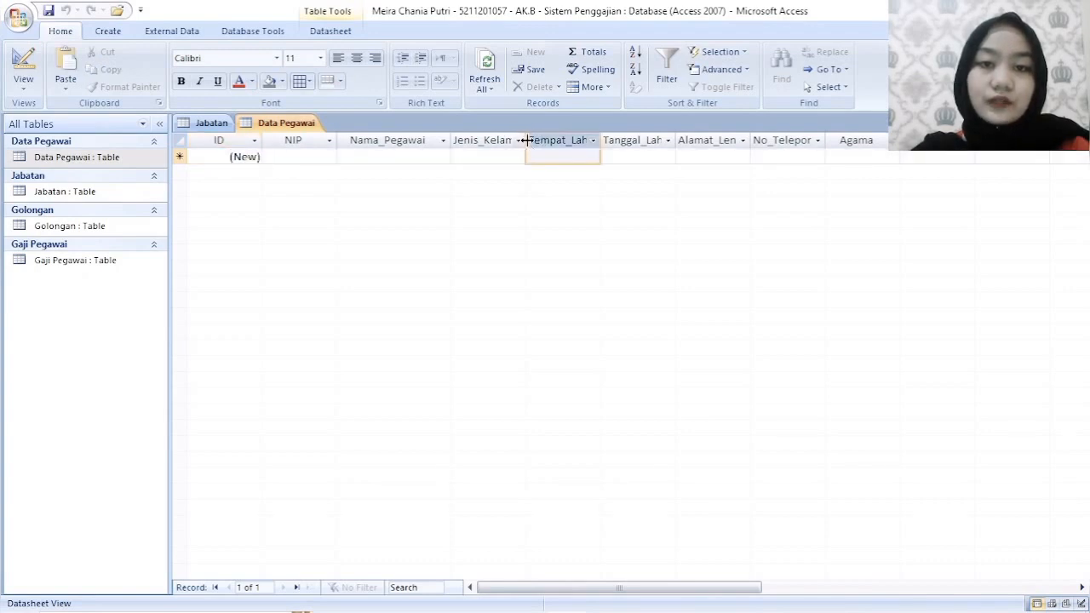
pyautogui.moveTo(550, 140); pyautogui.dragTo(550, 140)
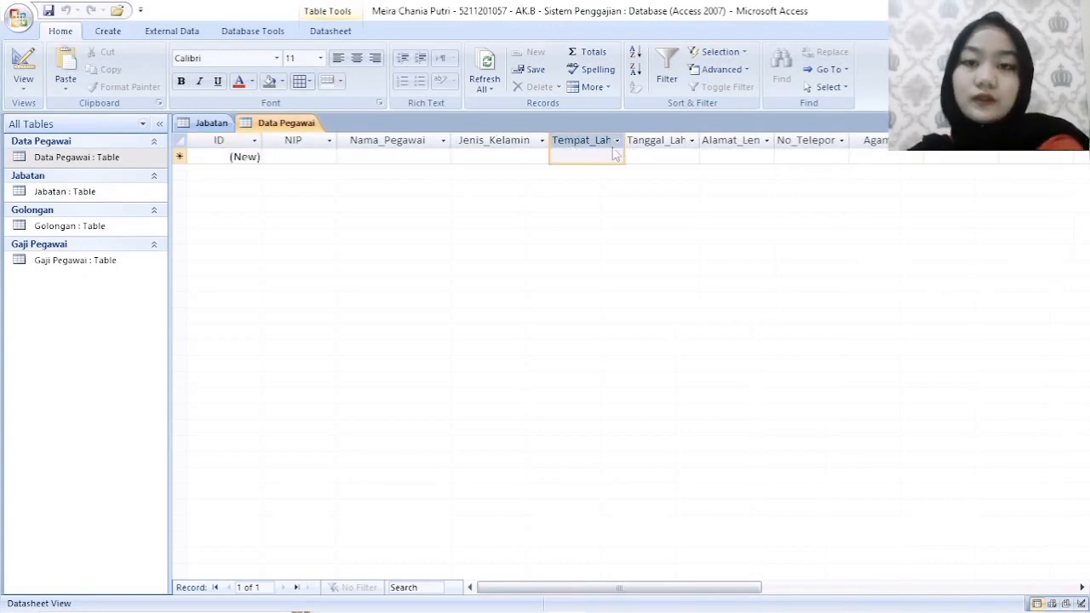
pyautogui.moveTo(626, 137); pyautogui.dragTo(662, 139)
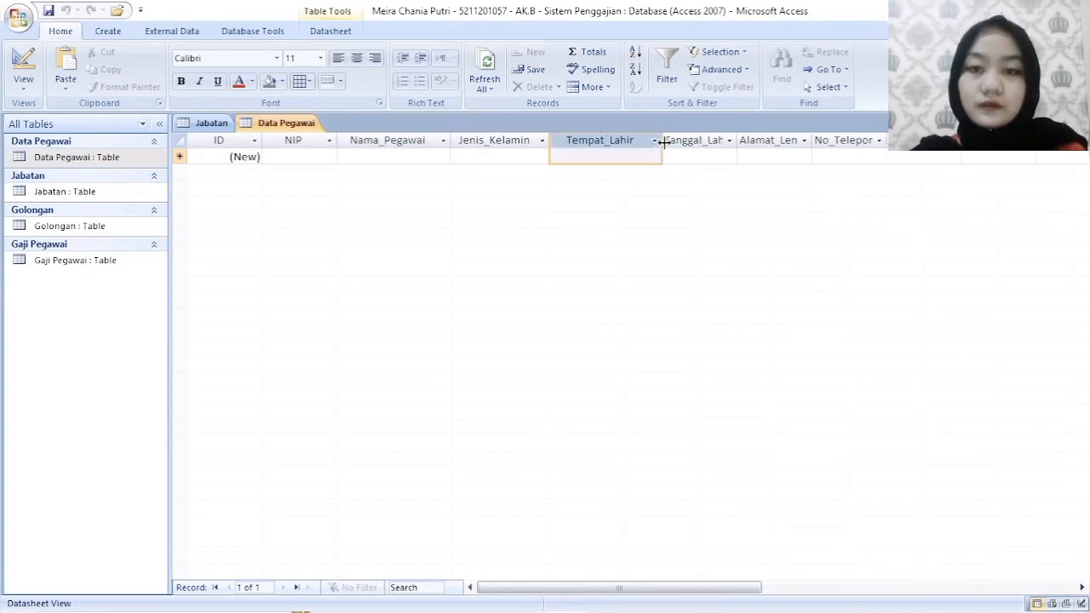
pyautogui.moveTo(737, 139); pyautogui.dragTo(757, 139)
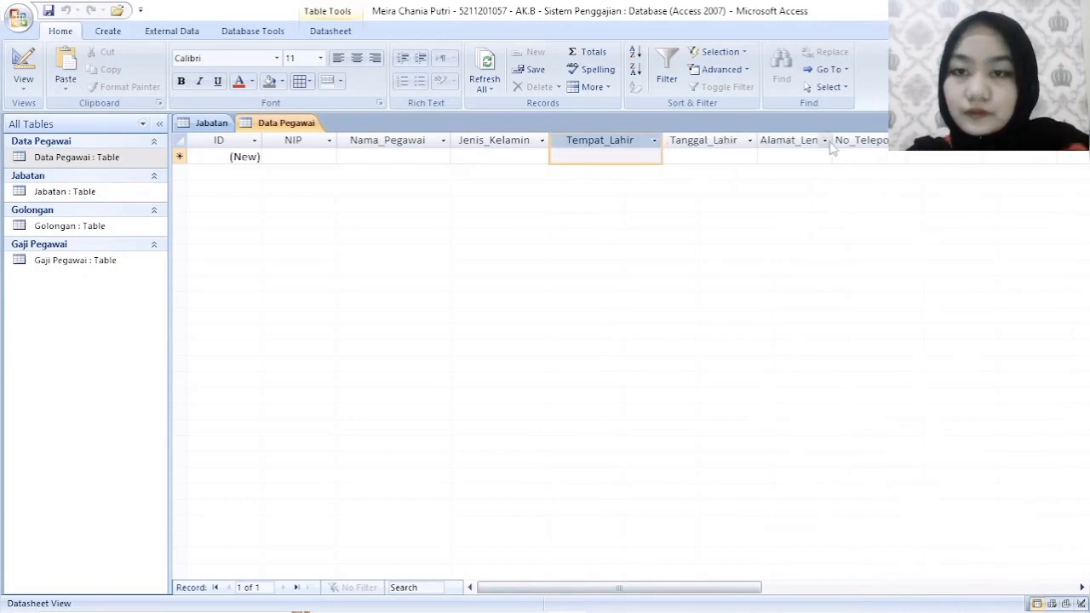
# - Widen the Alamat_Lengkap, No_Telepon and Jumlah_Anak columns of the Data Pegawai datasheet so their headings fit
pyautogui.moveTo(832, 140); pyautogui.dragTo(851, 140)
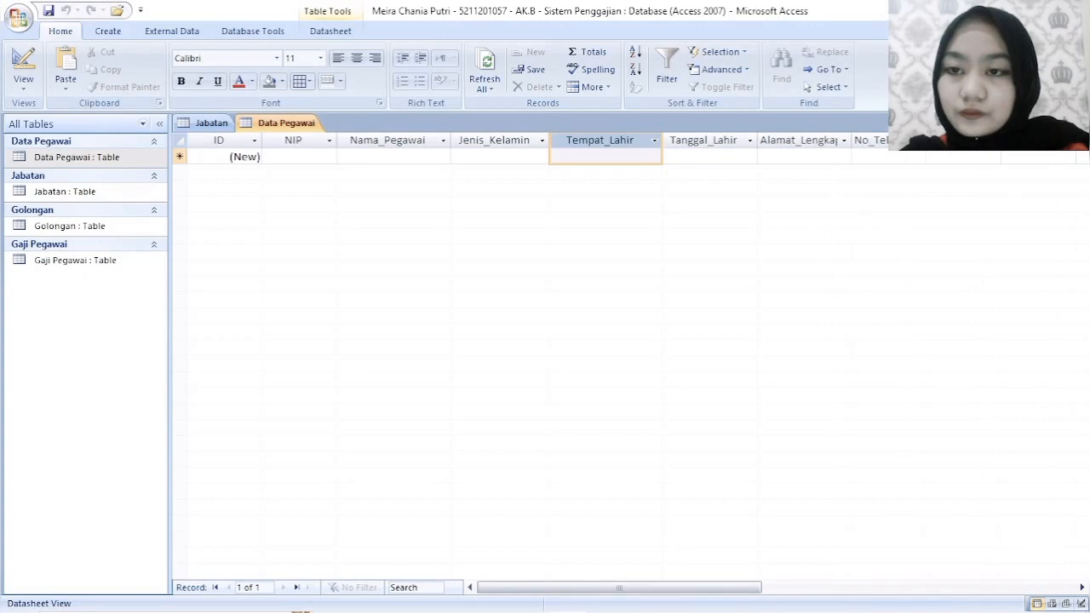
pyautogui.moveTo(926, 140); pyautogui.dragTo(948, 140)
pyautogui.moveTo(855, 141); pyautogui.dragTo(877, 141)
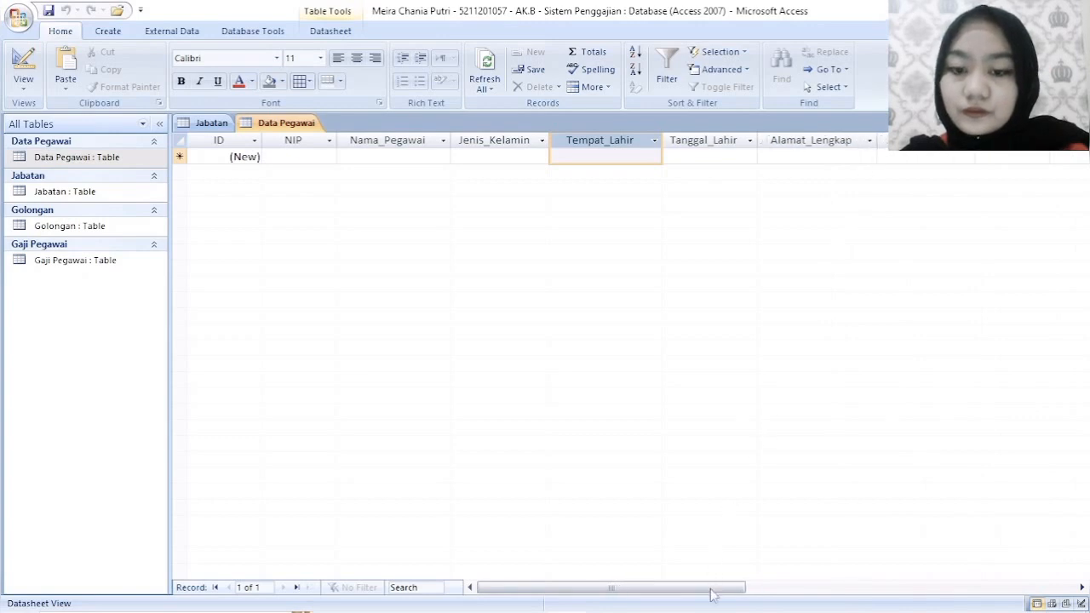
pyautogui.moveTo(710, 588); pyautogui.dragTo(834, 552)
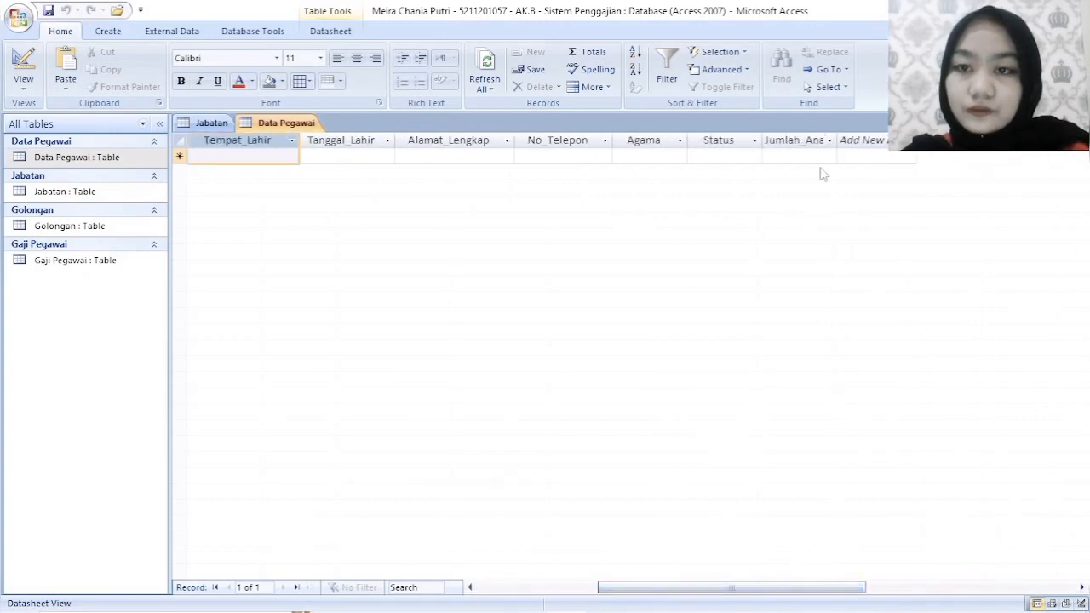
pyautogui.moveTo(837, 140); pyautogui.dragTo(863, 141)
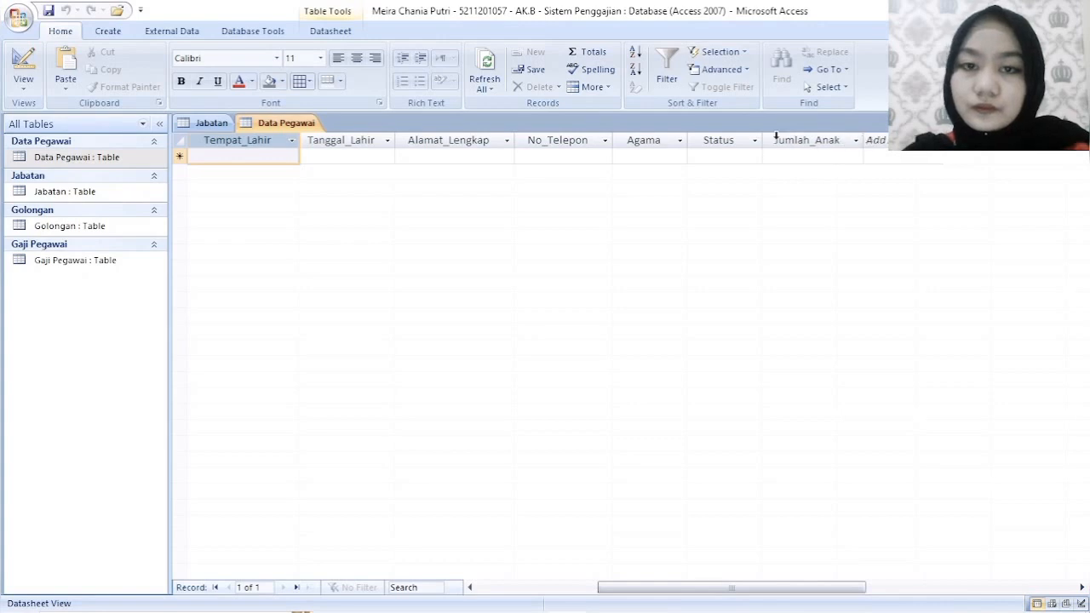
# - Save the Data Pegawai table's layout and close the table
pyautogui.rightClick(287, 124)
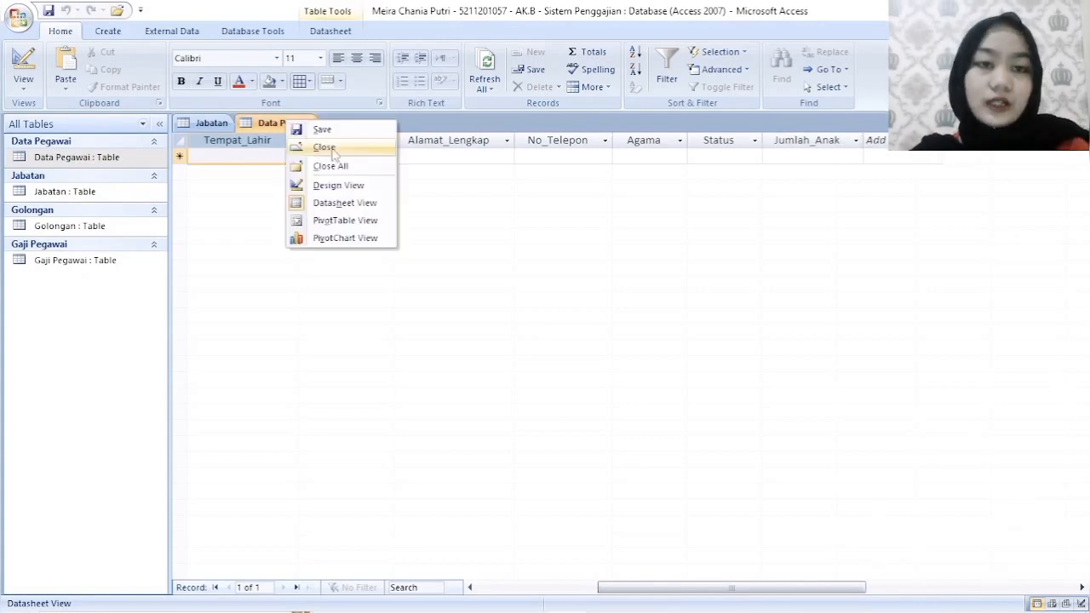
pyautogui.click(298, 129)
pyautogui.rightClick(298, 128)
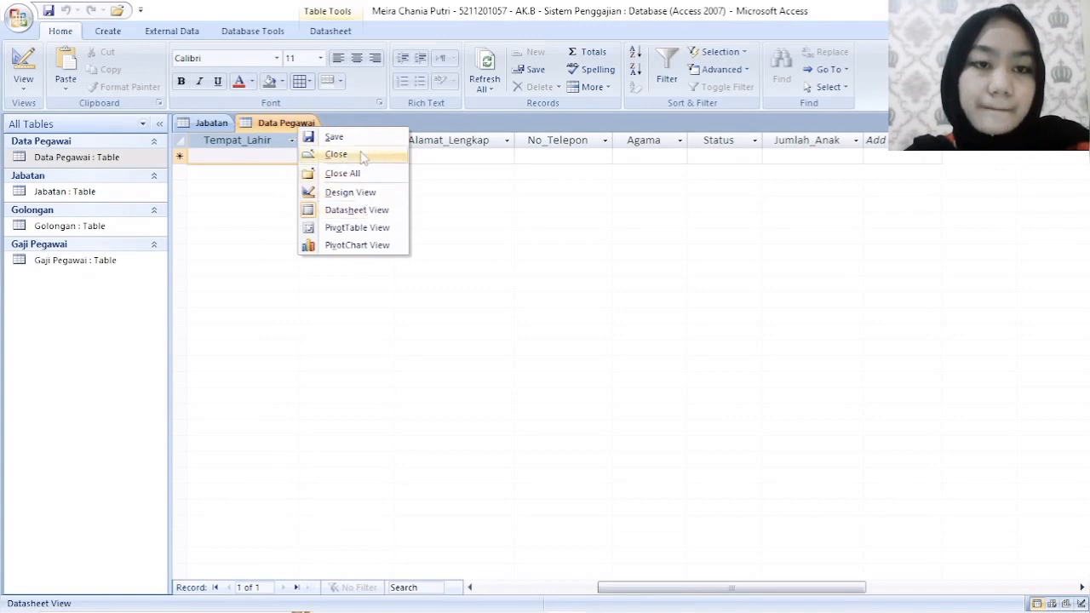
pyautogui.click(336, 155)
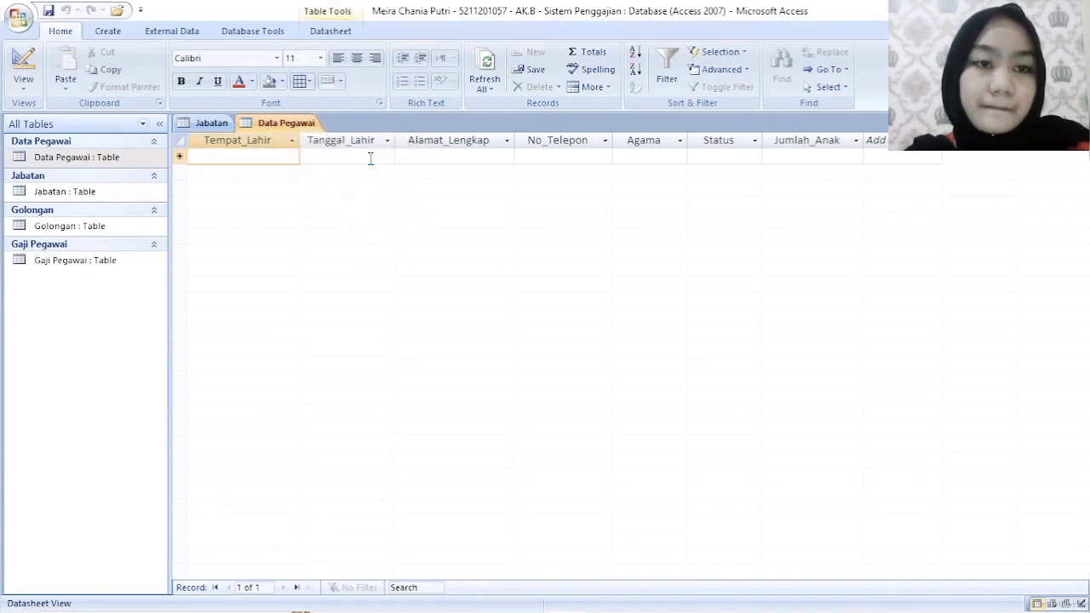
# - Widen the Kode_Jabatan, Nama_Pegawai, Nama_Departemen, Nama_Jabatan and last Tunjangan columns of the Jabatan datasheet so their headings fit
pyautogui.moveTo(336, 139); pyautogui.dragTo(365, 140)
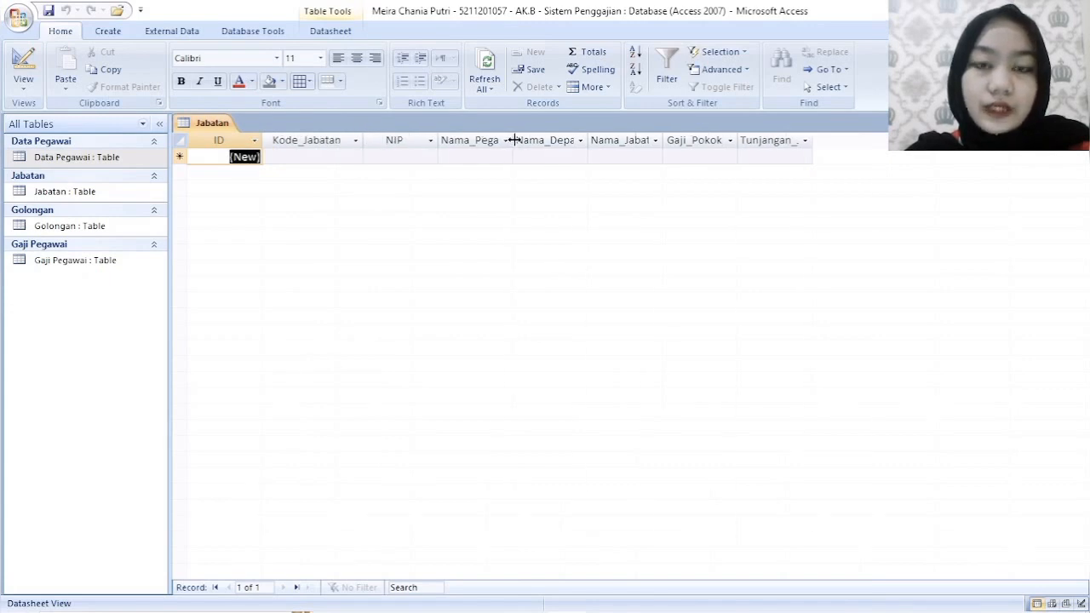
pyautogui.moveTo(513, 139); pyautogui.dragTo(542, 140)
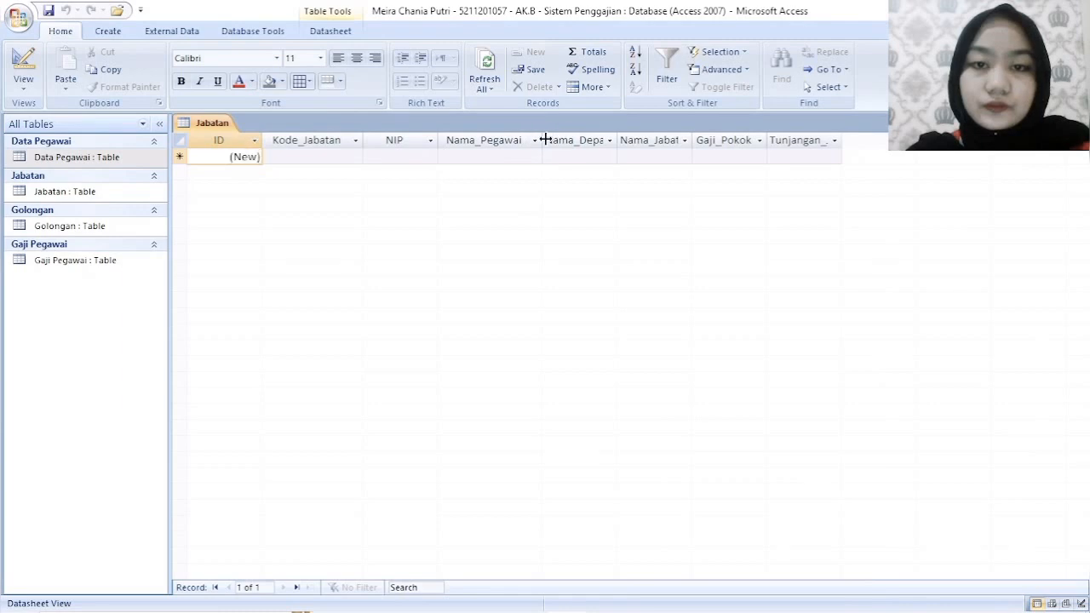
pyautogui.moveTo(543, 139); pyautogui.dragTo(561, 139)
pyautogui.moveTo(634, 139); pyautogui.dragTo(686, 140)
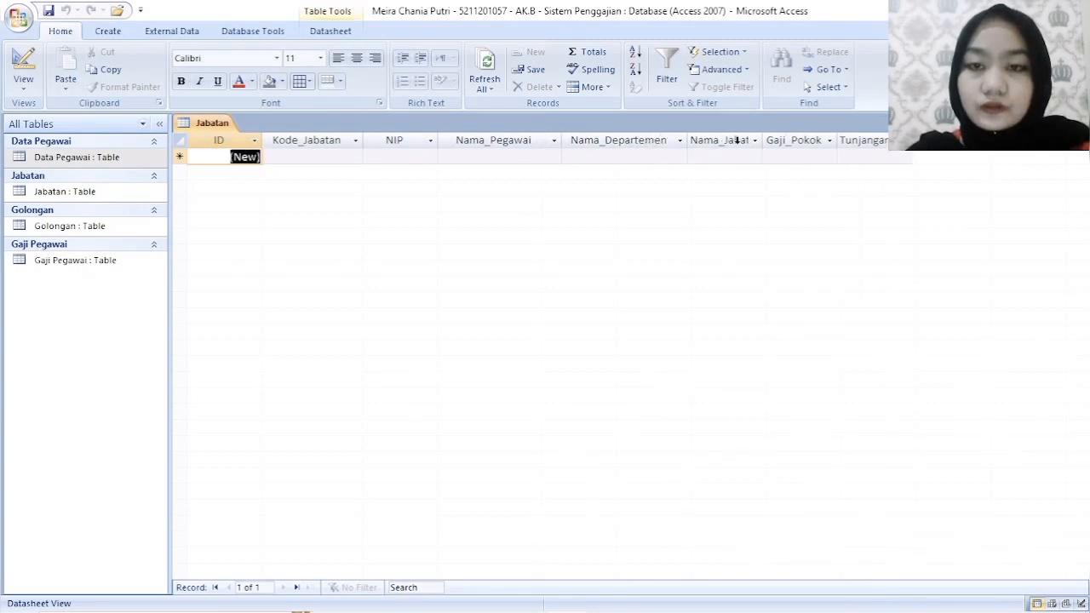
pyautogui.moveTo(765, 141); pyautogui.dragTo(799, 142)
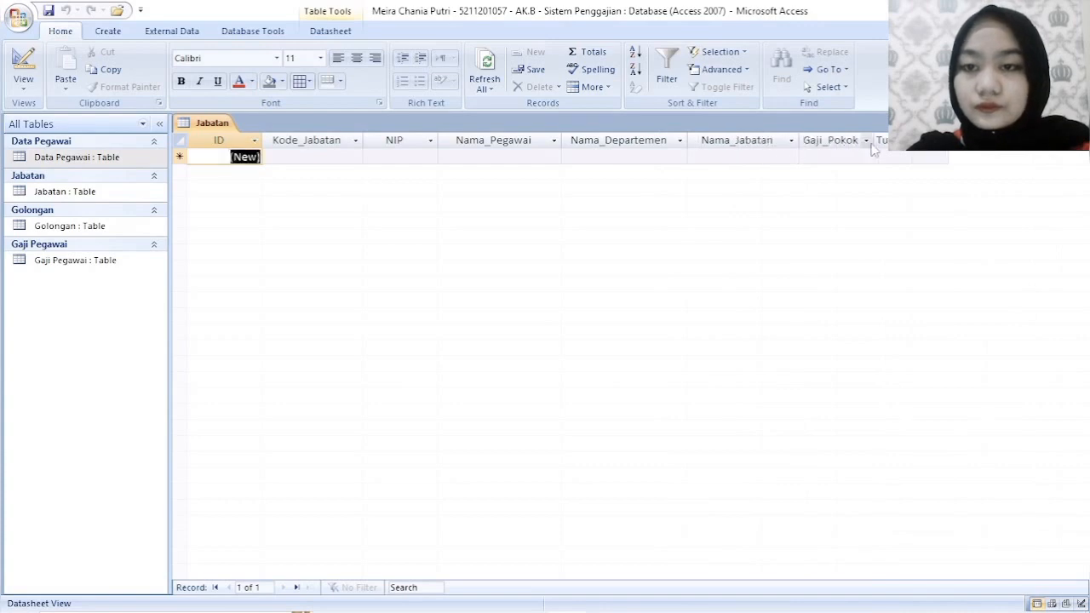
pyautogui.moveTo(949, 143); pyautogui.dragTo(1020, 147)
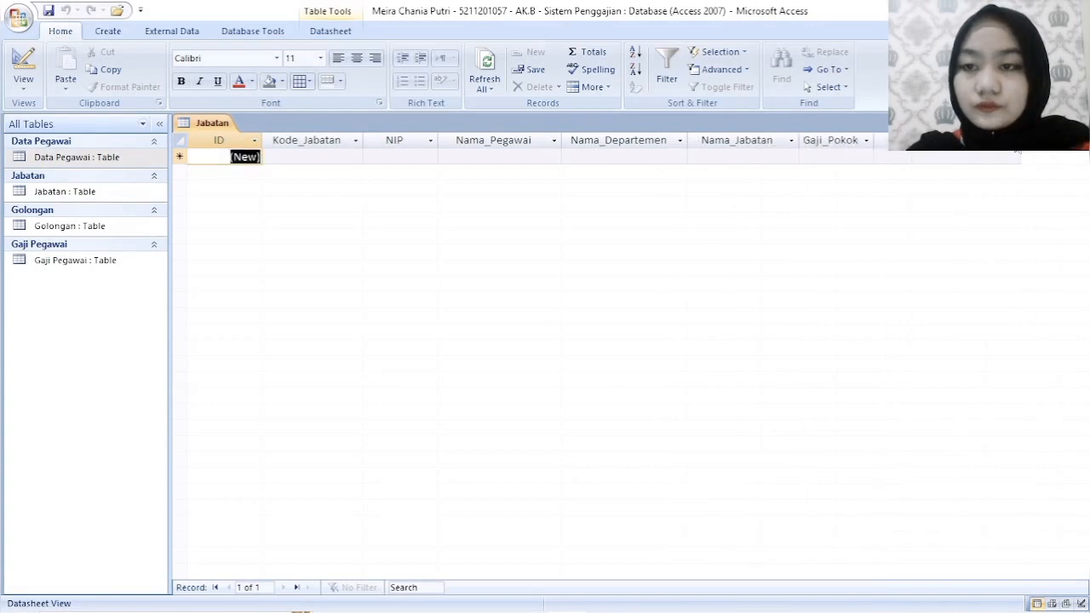
# - Save the Jabatan table's layout and close the table
pyautogui.rightClick(204, 124)
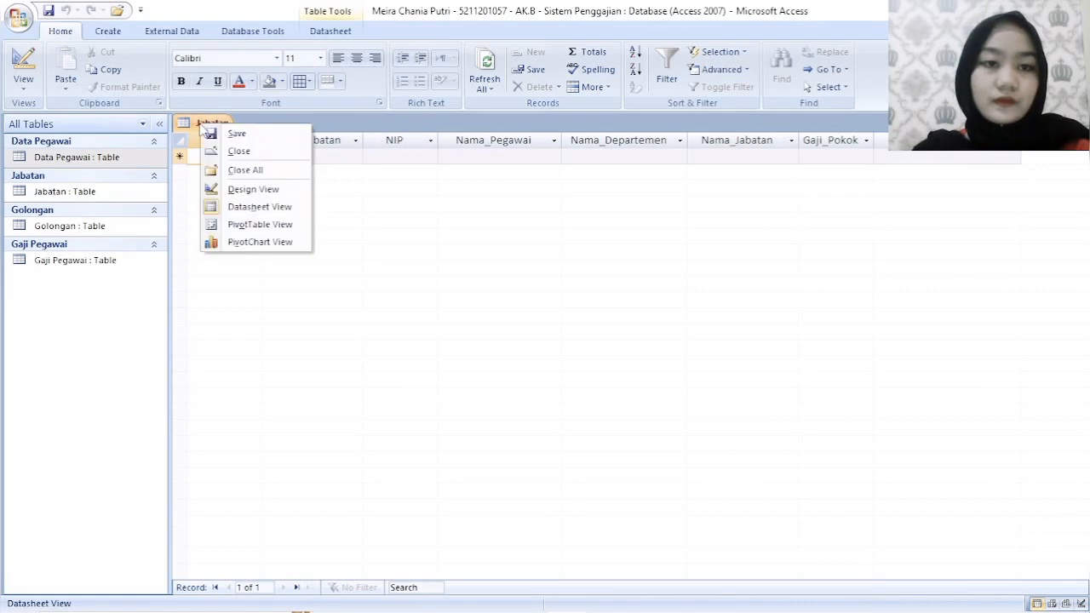
pyautogui.click(251, 135)
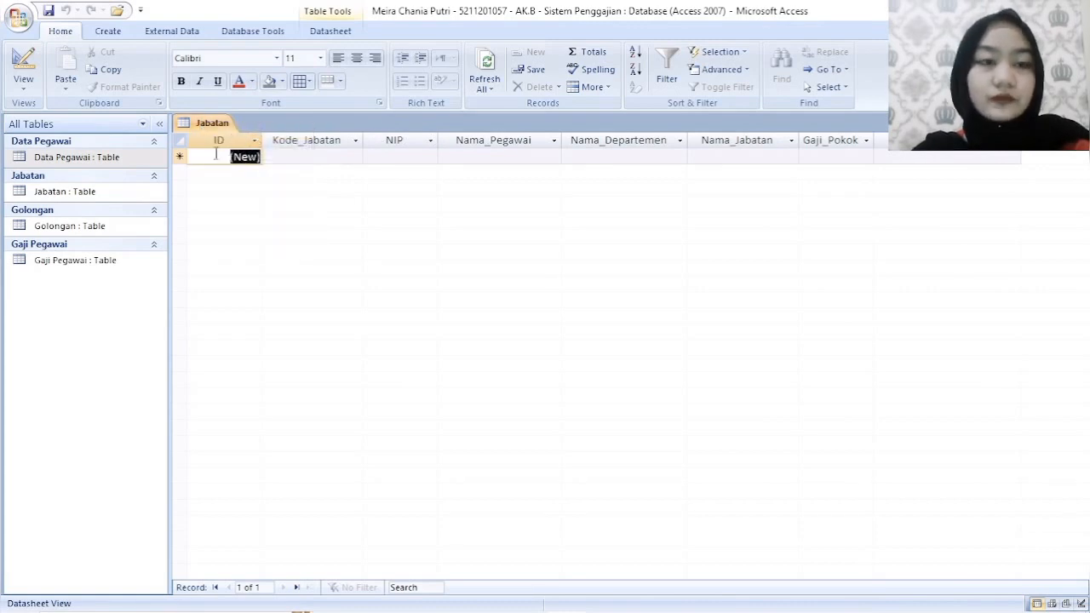
pyautogui.rightClick(223, 127)
pyautogui.rightClick(225, 127)
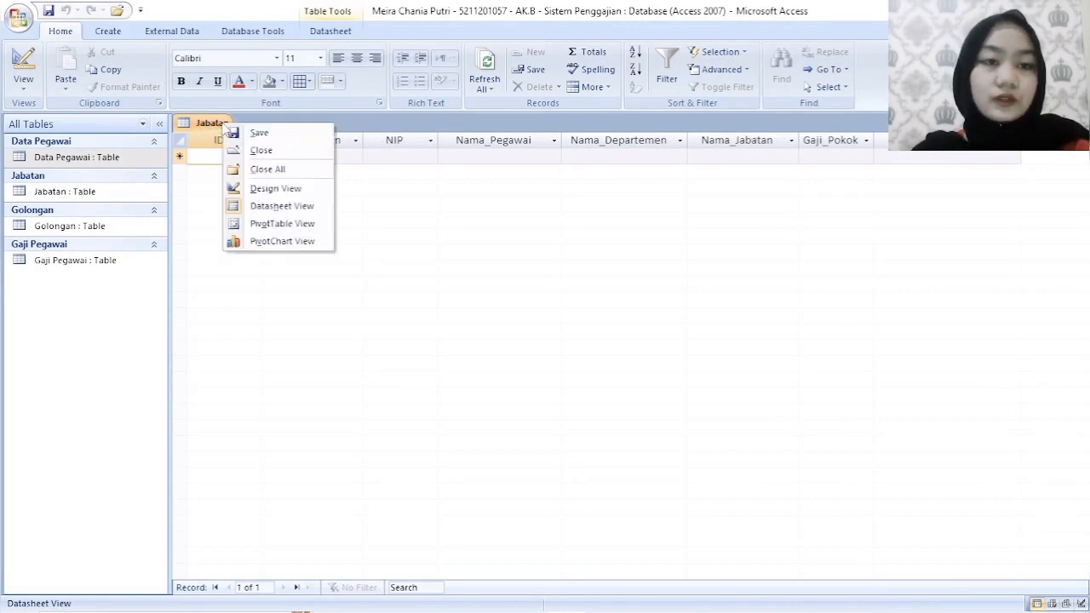
pyautogui.click(260, 150)
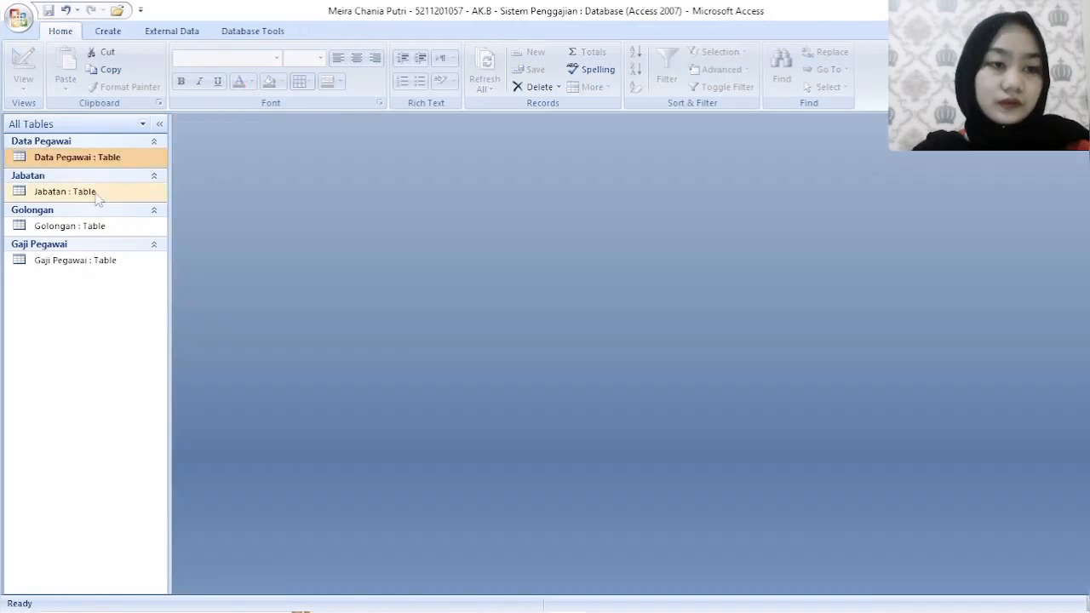
# - Reopen the Jabatan table to check its column widths, and close it again
pyautogui.click(84, 200)
pyautogui.doubleClick(82, 192)
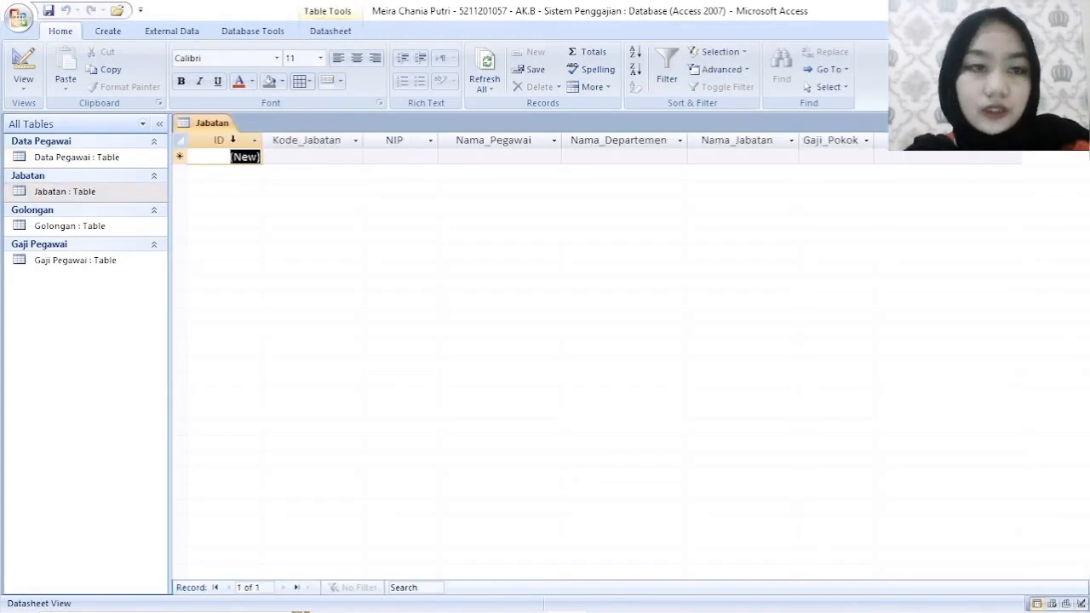
pyautogui.rightClick(212, 126)
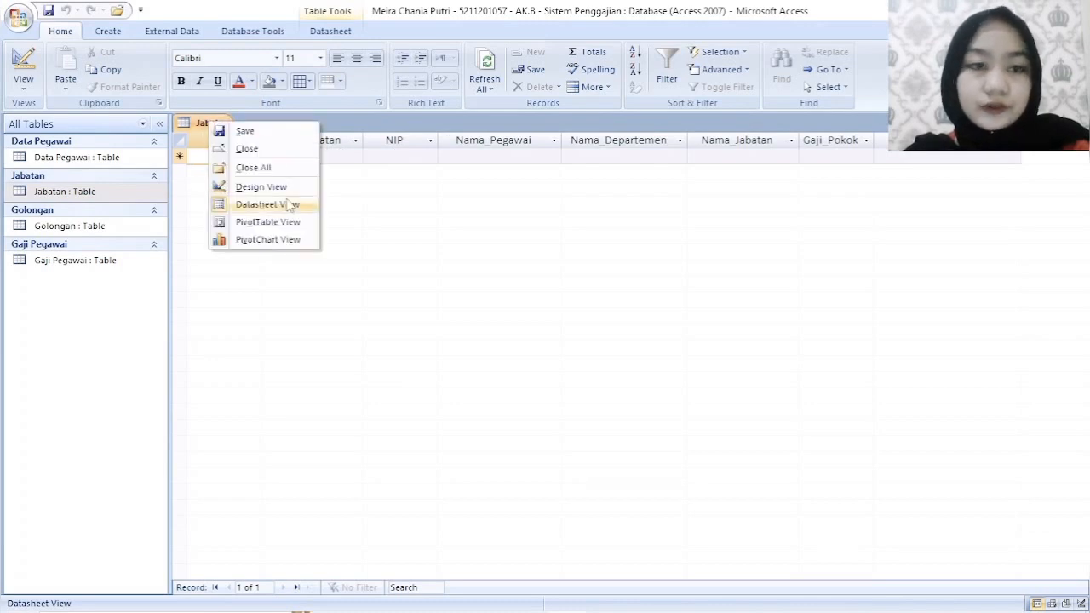
pyautogui.click(253, 157)
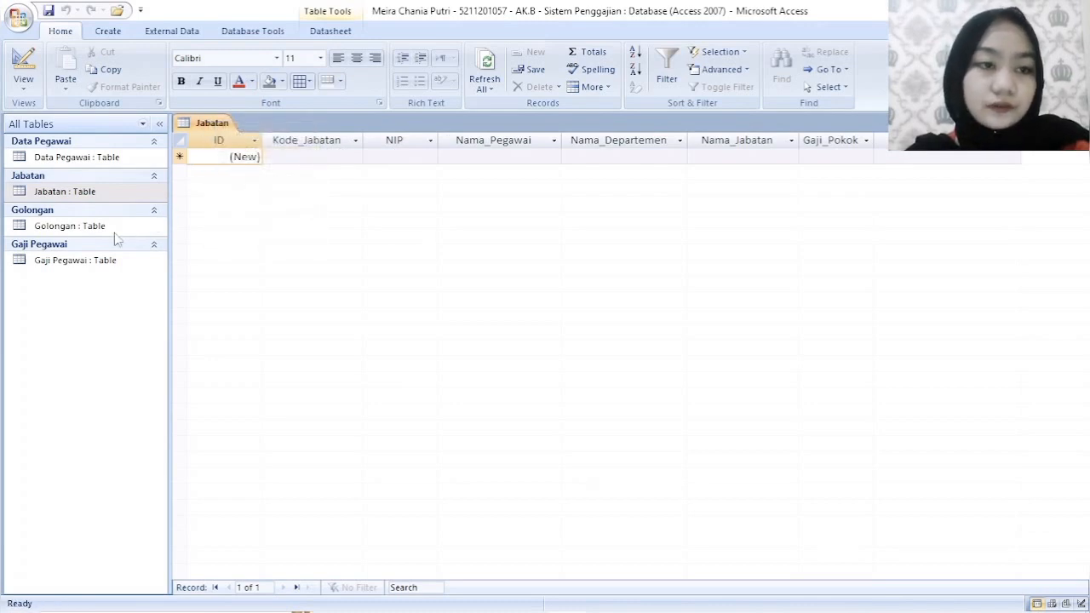
# - Open the Golongan table, widen its Tunjangan_Suami_Istri and Tunjangan_Anak columns so the headings fit, and close it
pyautogui.doubleClick(99, 227)
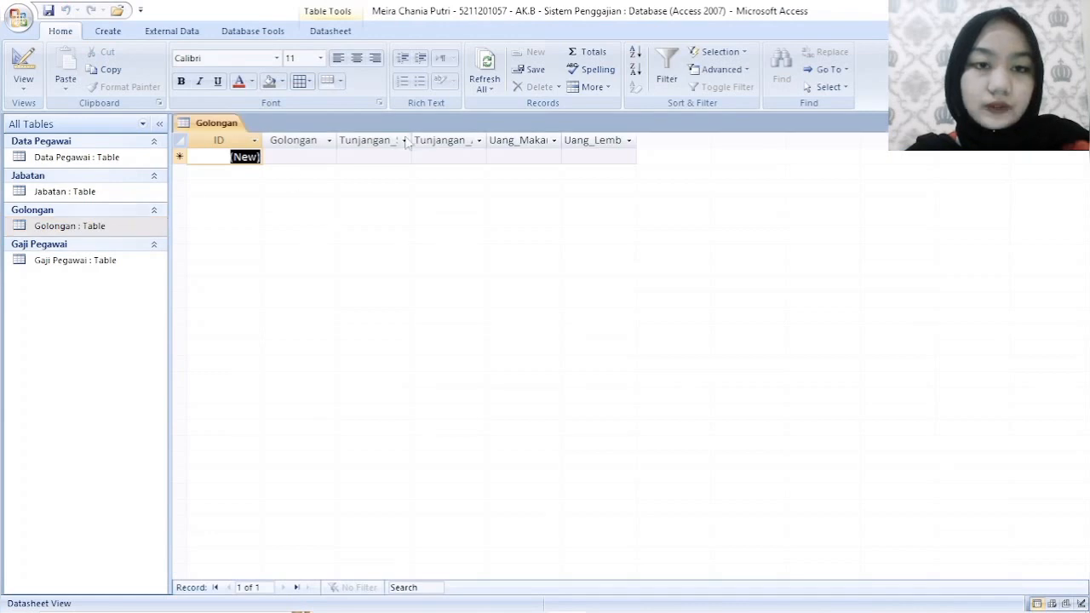
pyautogui.moveTo(416, 140); pyautogui.dragTo(495, 140)
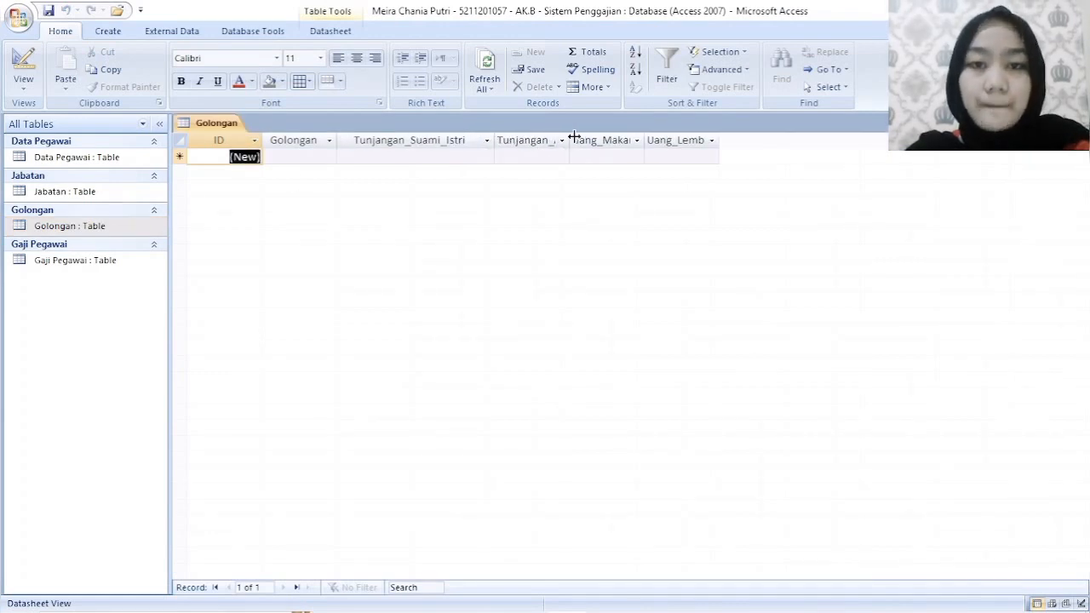
pyautogui.moveTo(574, 140); pyautogui.dragTo(615, 139)
pyautogui.click(613, 140)
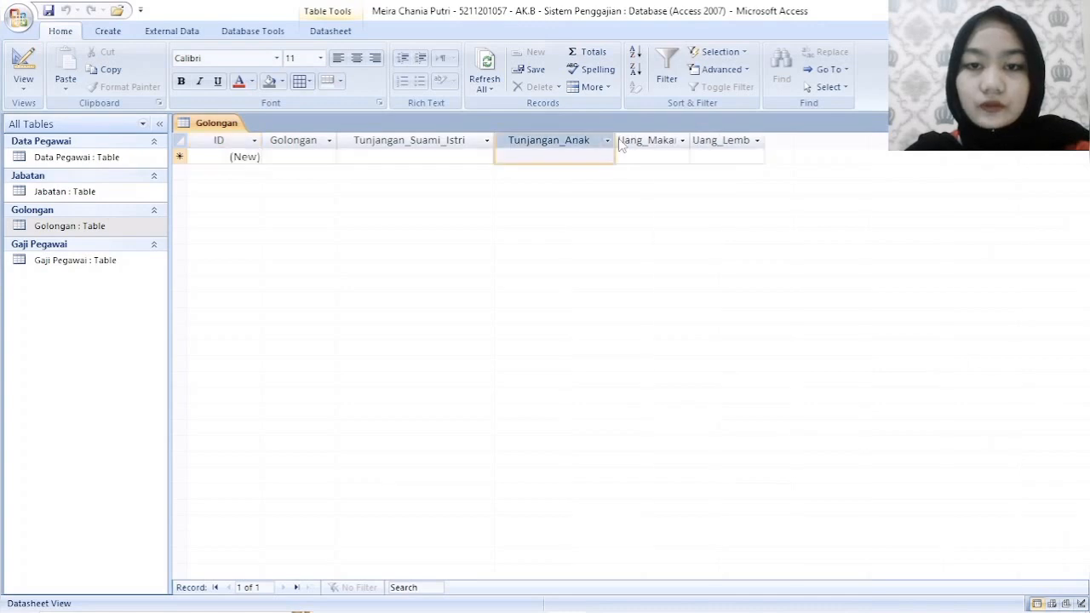
pyautogui.click(839, 183)
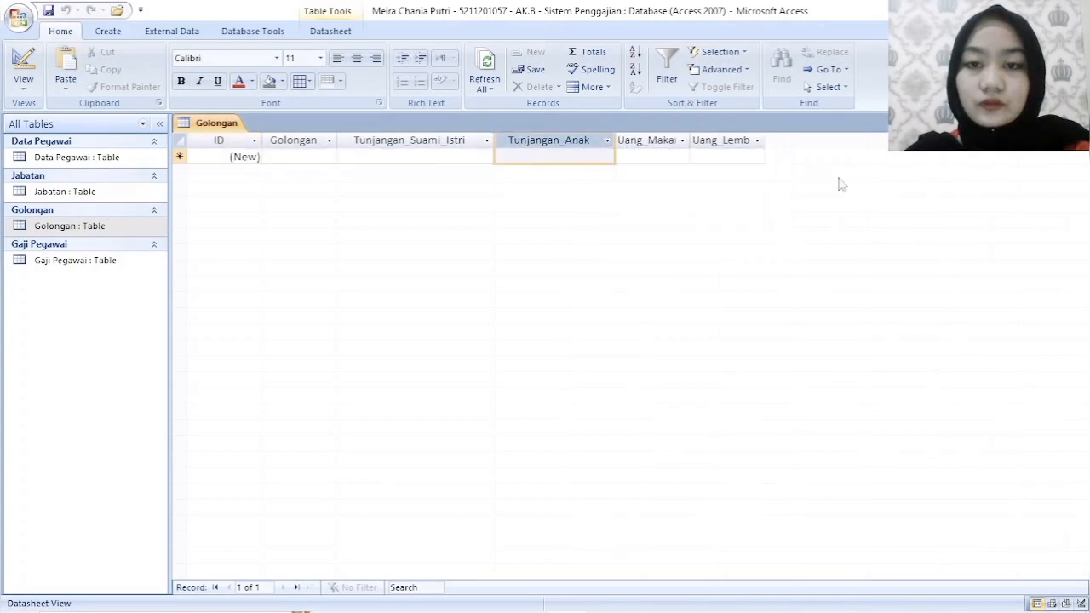
pyautogui.hotkey('ctrl', 'w')
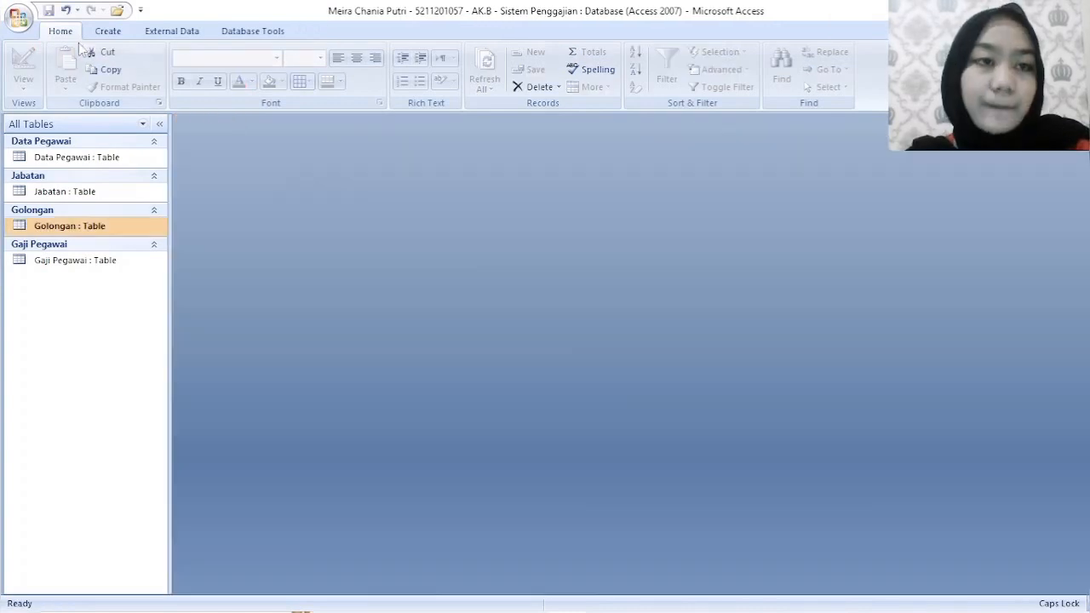
# - Create a blank form in Design View and add the Form Header/Footer sections to it
pyautogui.click(121, 159)
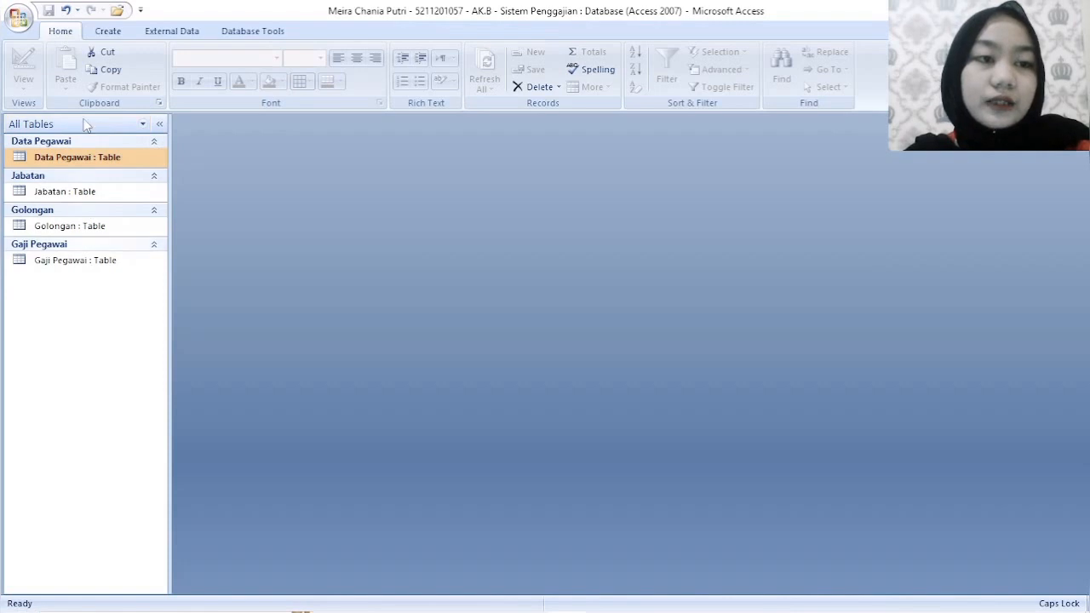
pyautogui.click(114, 34)
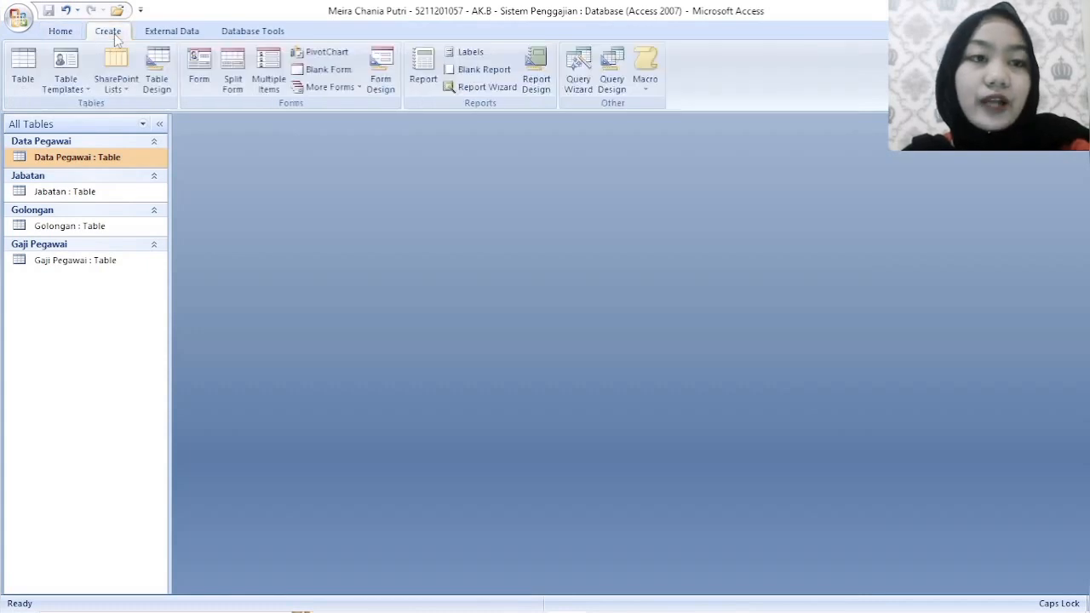
pyautogui.click(382, 63)
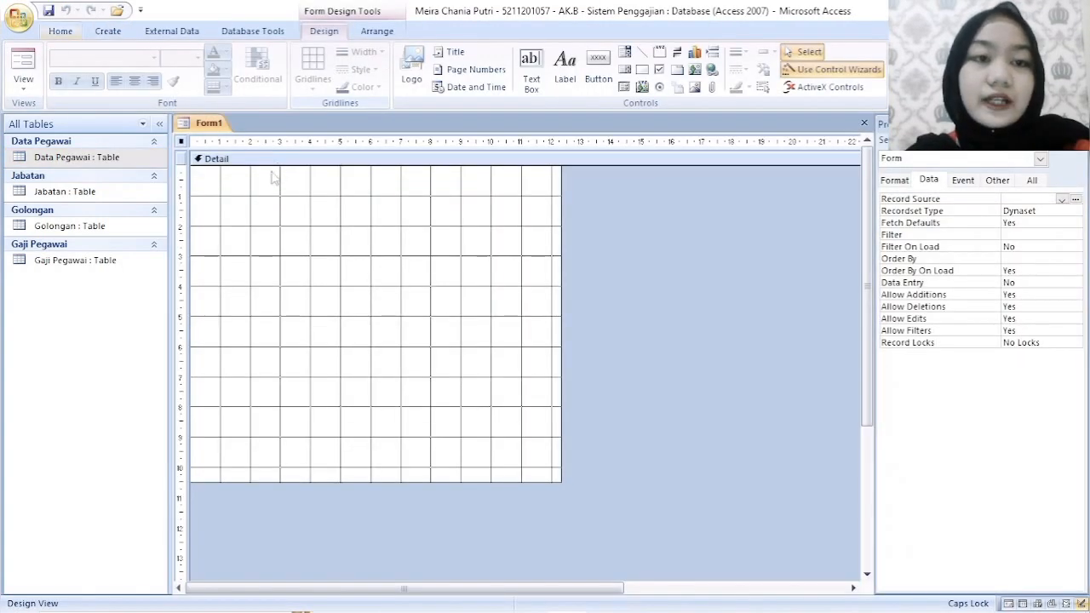
pyautogui.rightClick(219, 182)
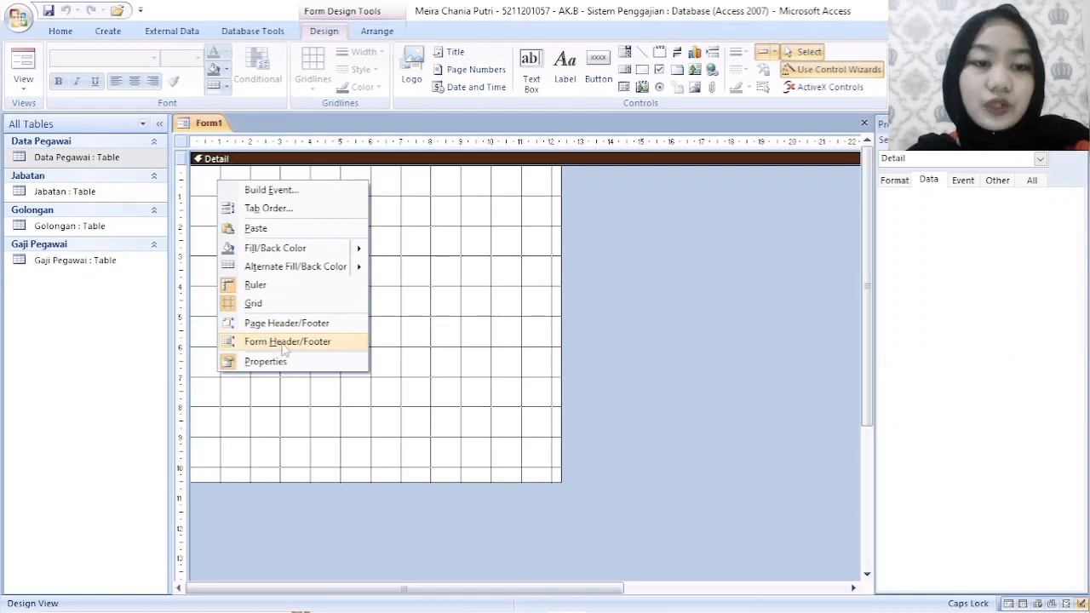
pyautogui.click(286, 341)
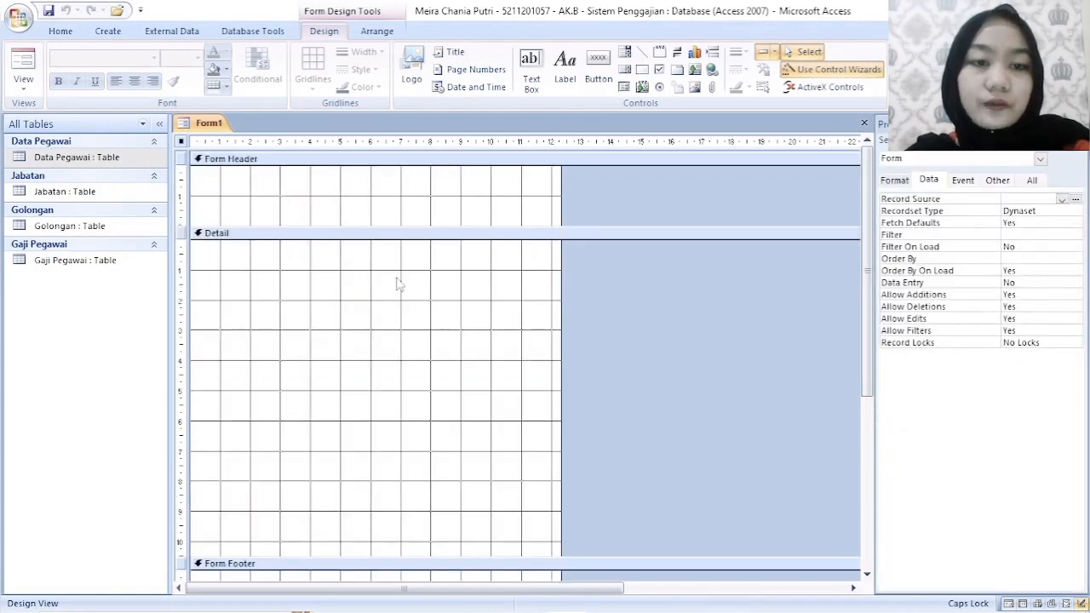
# - Add a label about 5.5 cm wide reading "FORM DATA PEGAWAI" in the Form Header section
pyautogui.scroll(-1, 369, 302)
pyautogui.scroll(-2, 338, 469)
pyautogui.scroll(4, 404, 372)
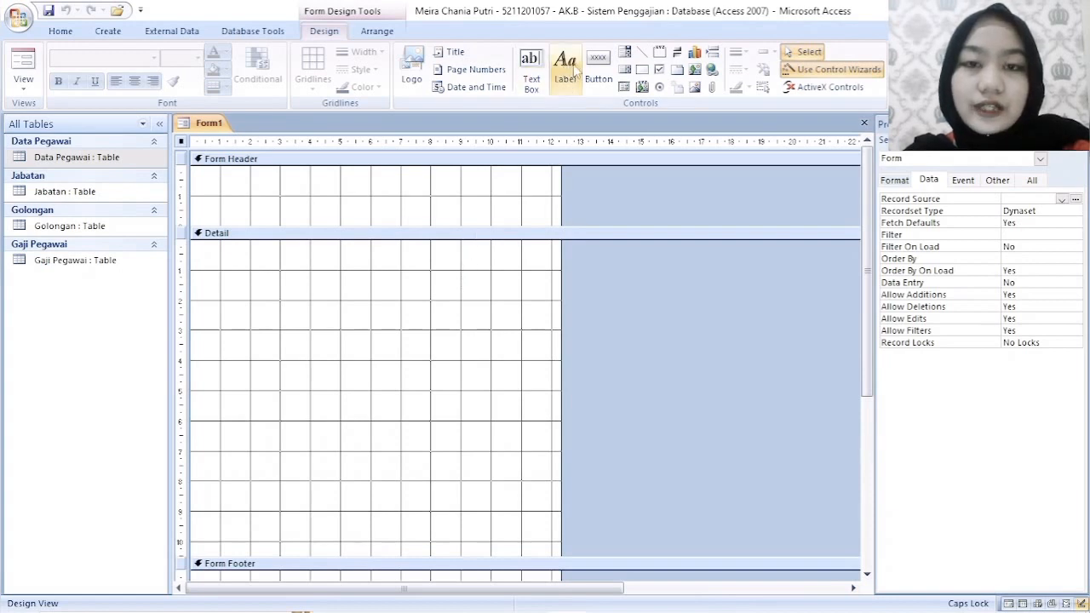
pyautogui.click(572, 74)
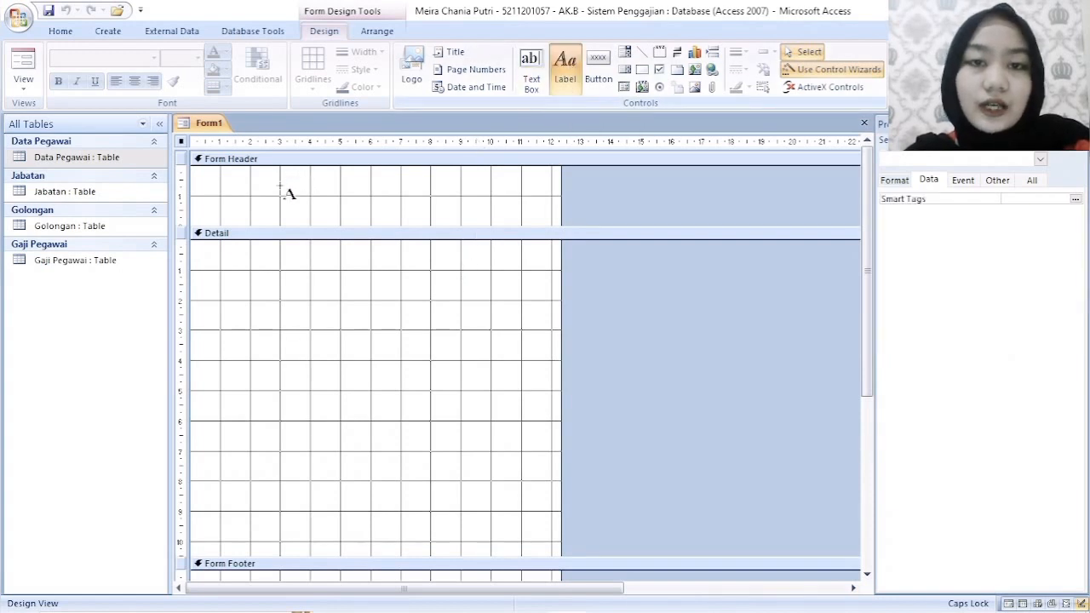
pyautogui.moveTo(295, 181); pyautogui.dragTo(460, 219)
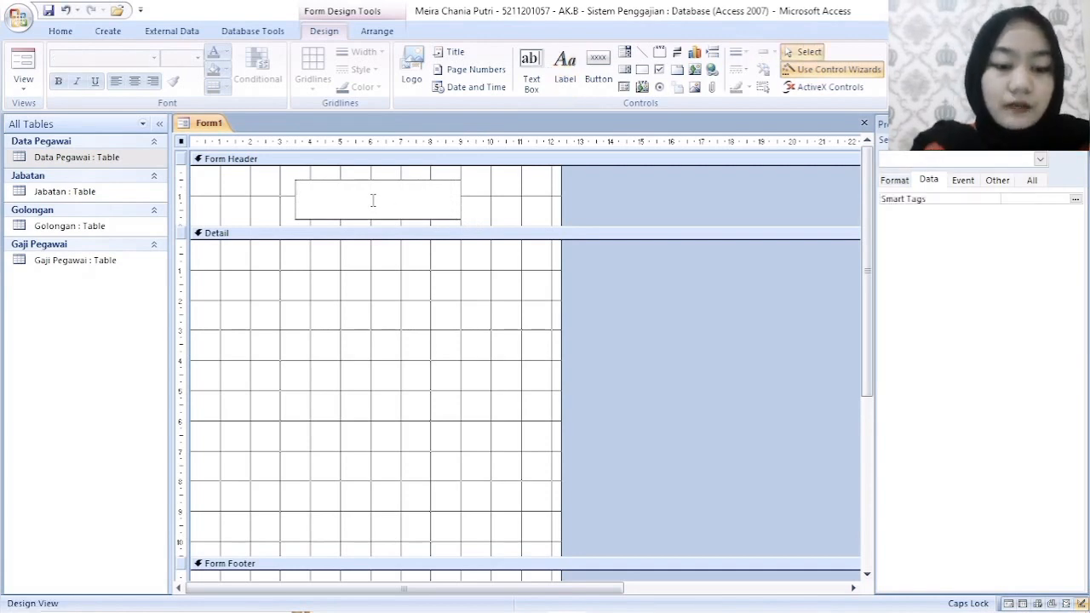
pyautogui.press('capslock')
pyautogui.write('F')
pyautogui.press('BackSpace')
pyautogui.press('capslock')
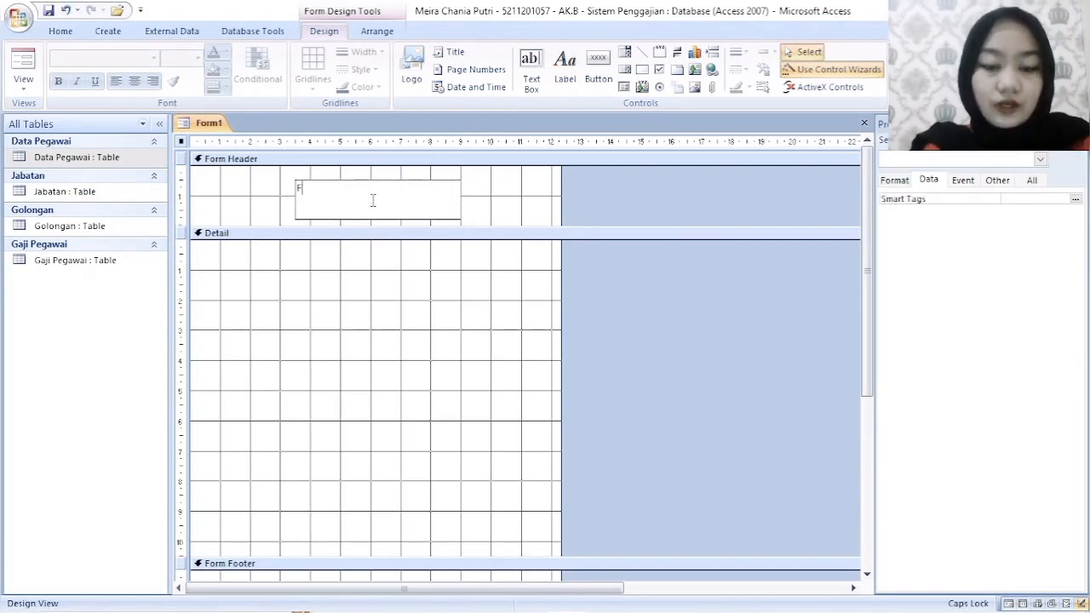
pyautogui.write('FORM DATA PEGAWAI')
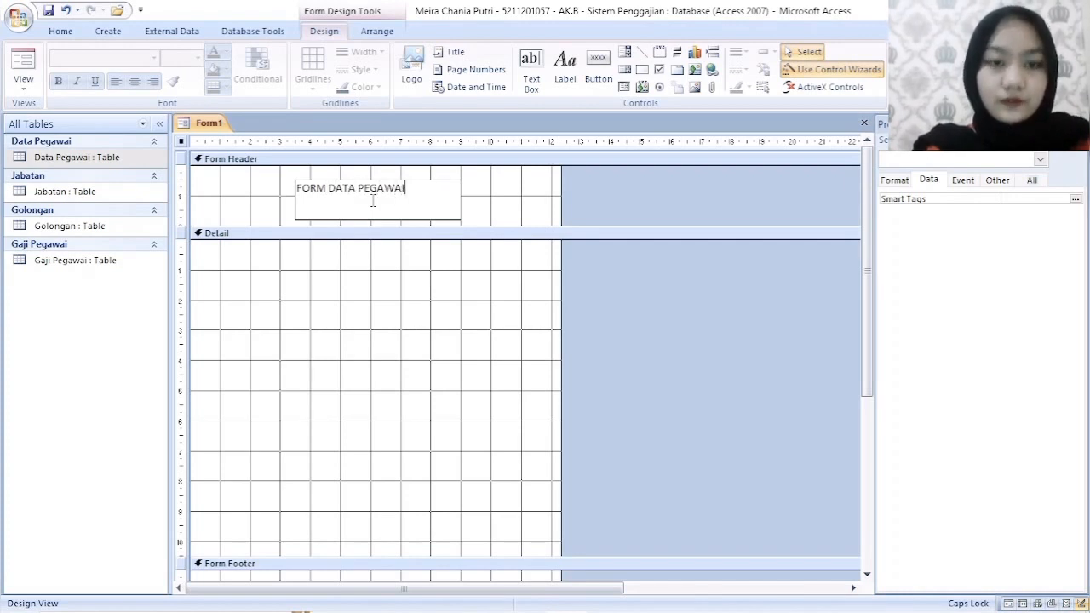
pyautogui.press('Return')
pyautogui.click(488, 213)
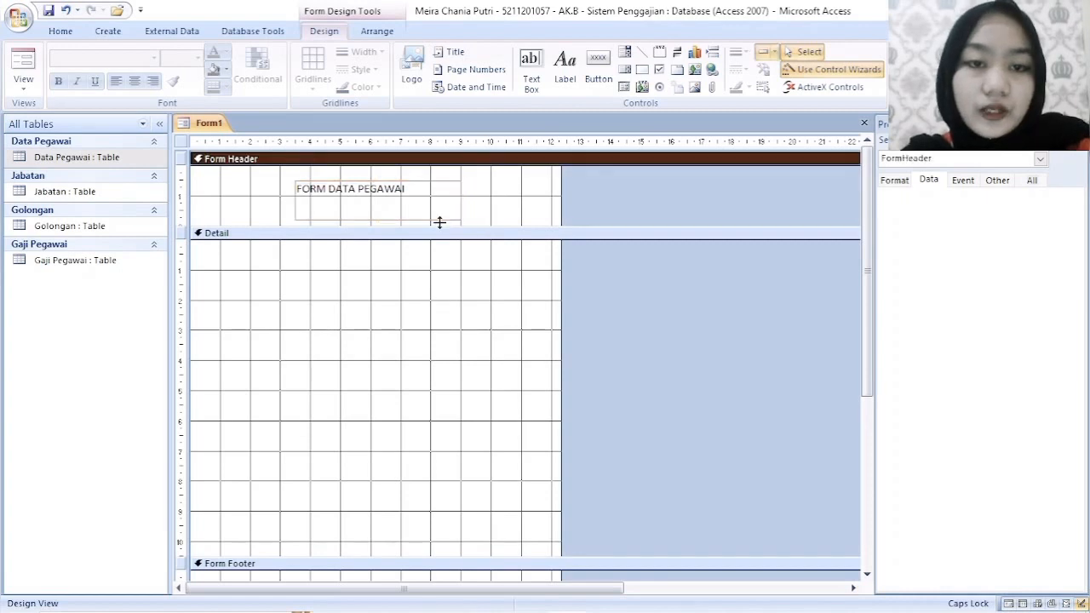
pyautogui.click(440, 189)
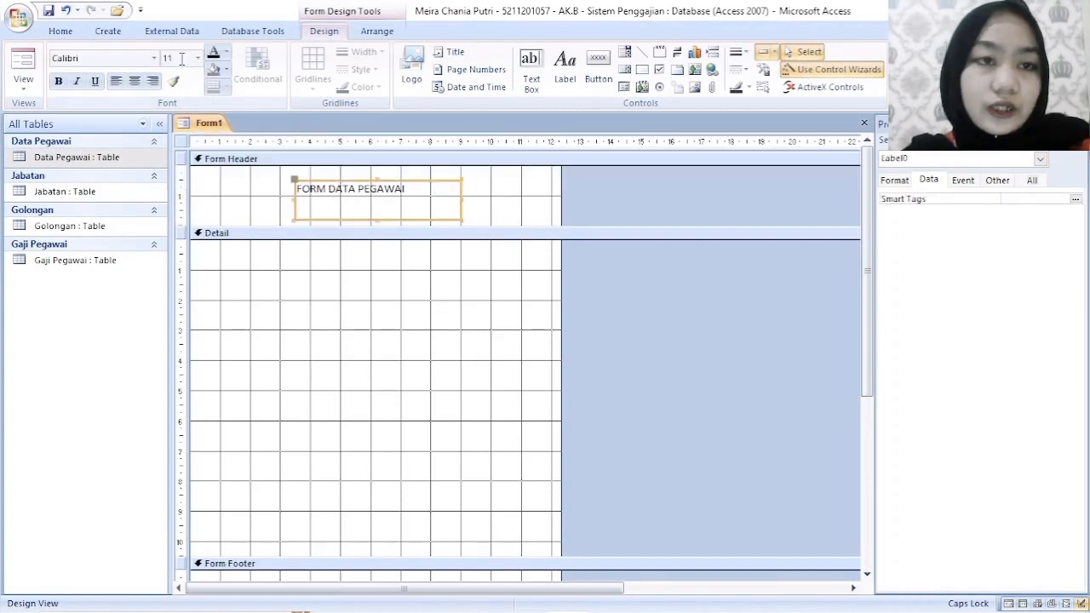
pyautogui.click(154, 60)
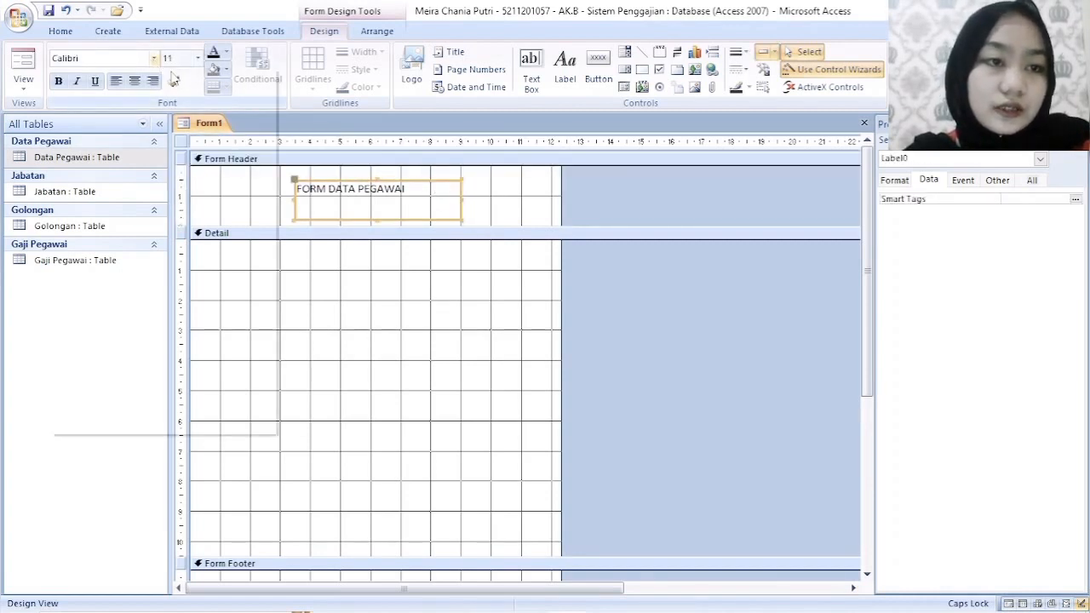
pyautogui.scroll(-10, 141, 195)
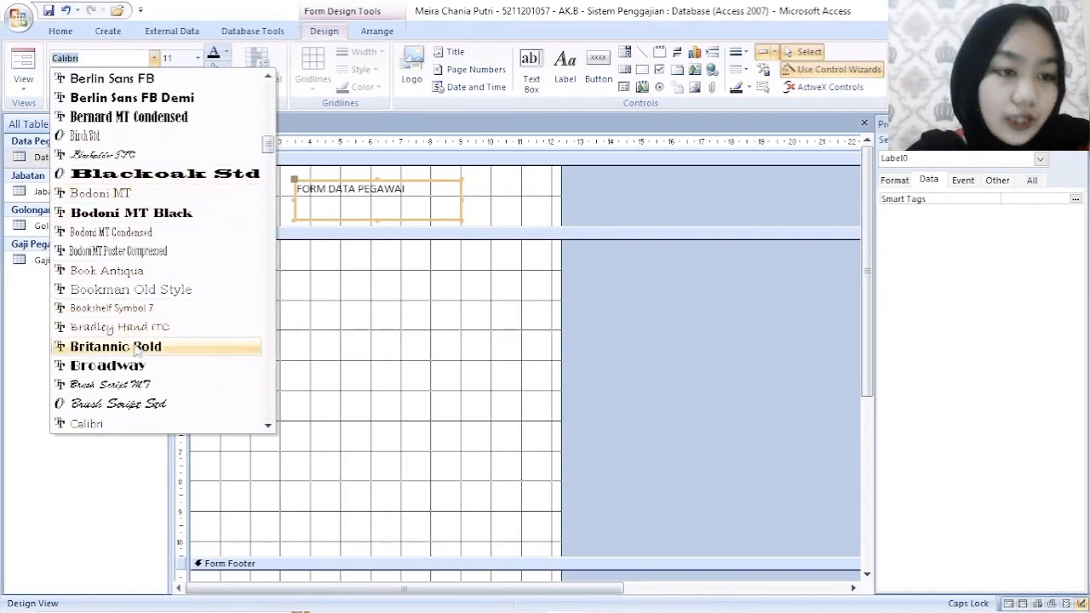
pyautogui.scroll(10, 140, 327)
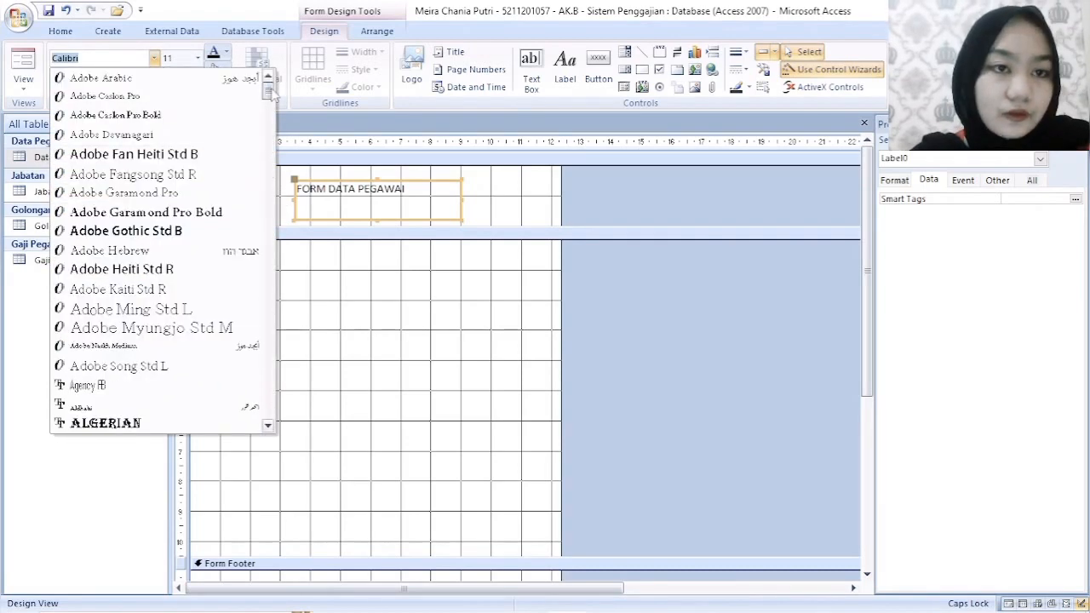
pyautogui.click(437, 265)
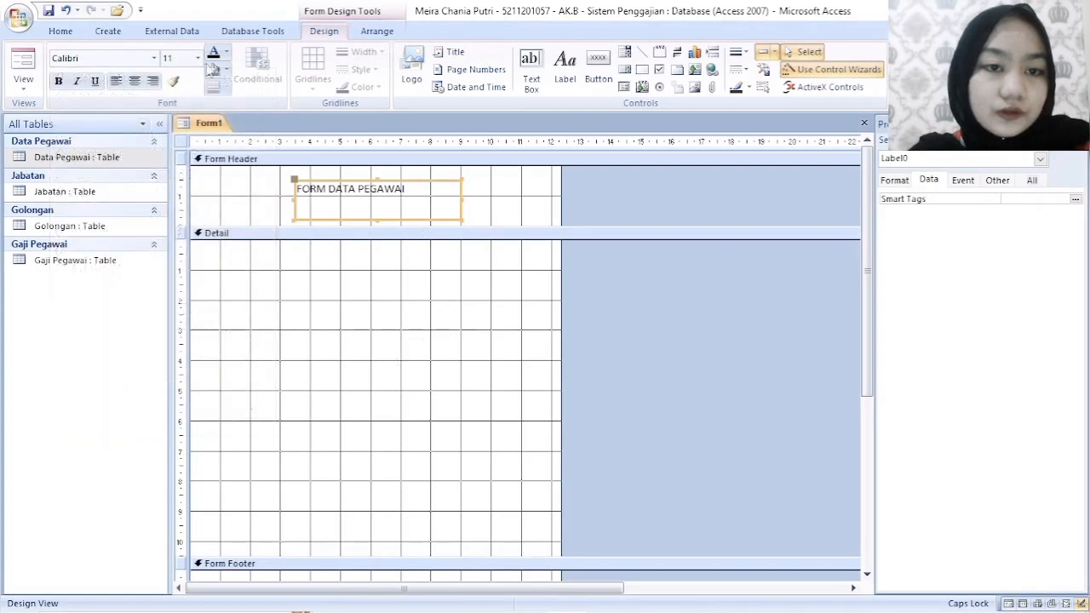
pyautogui.click(501, 196)
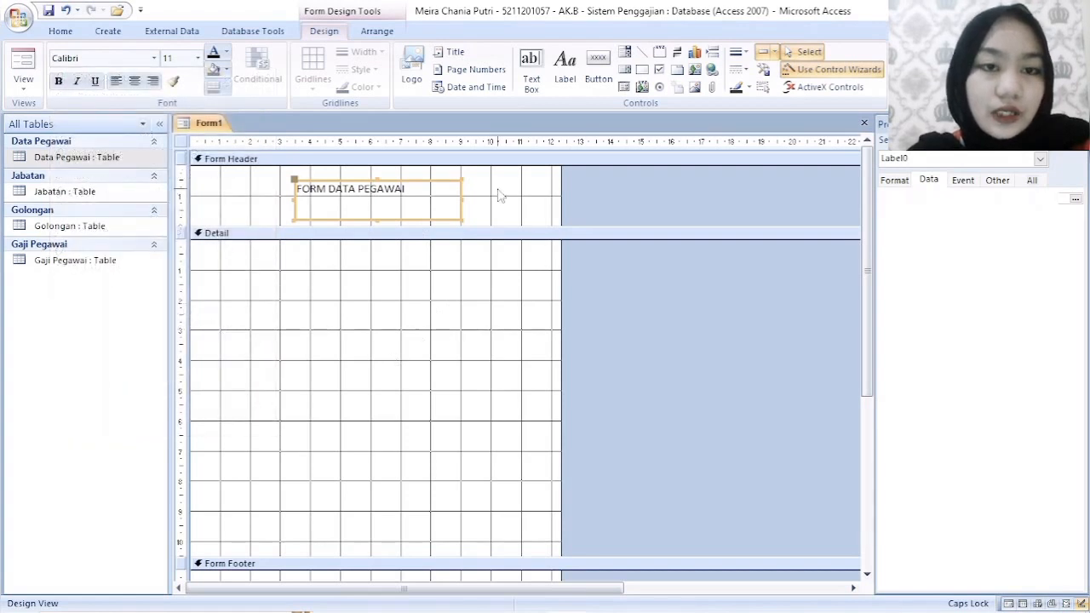
# - Set the font size of the FORM DATA PEGAWAI header label to 18
pyautogui.click(409, 194)
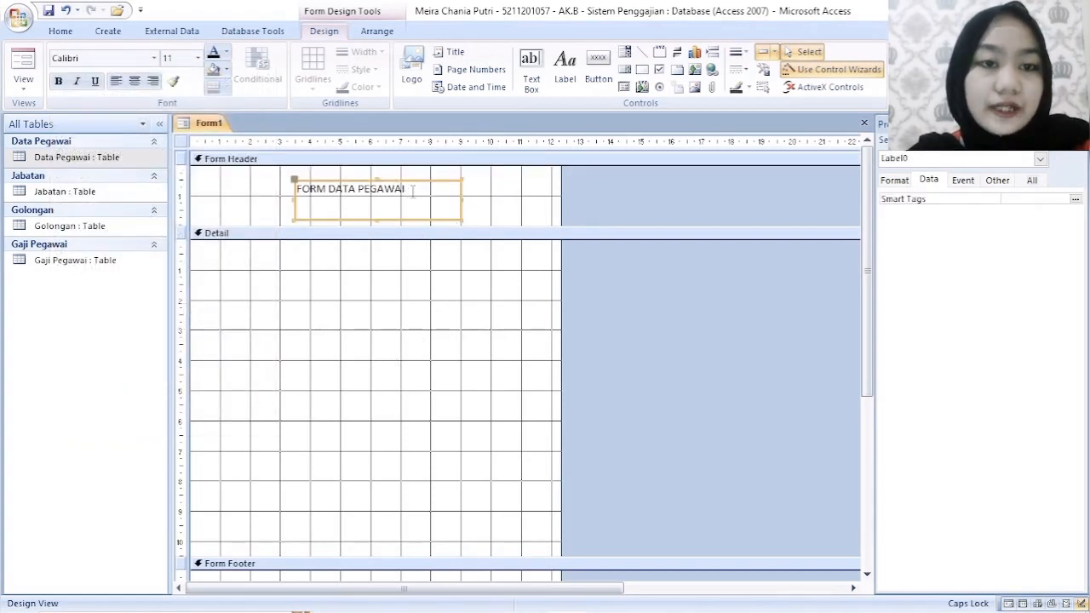
pyautogui.click(198, 58)
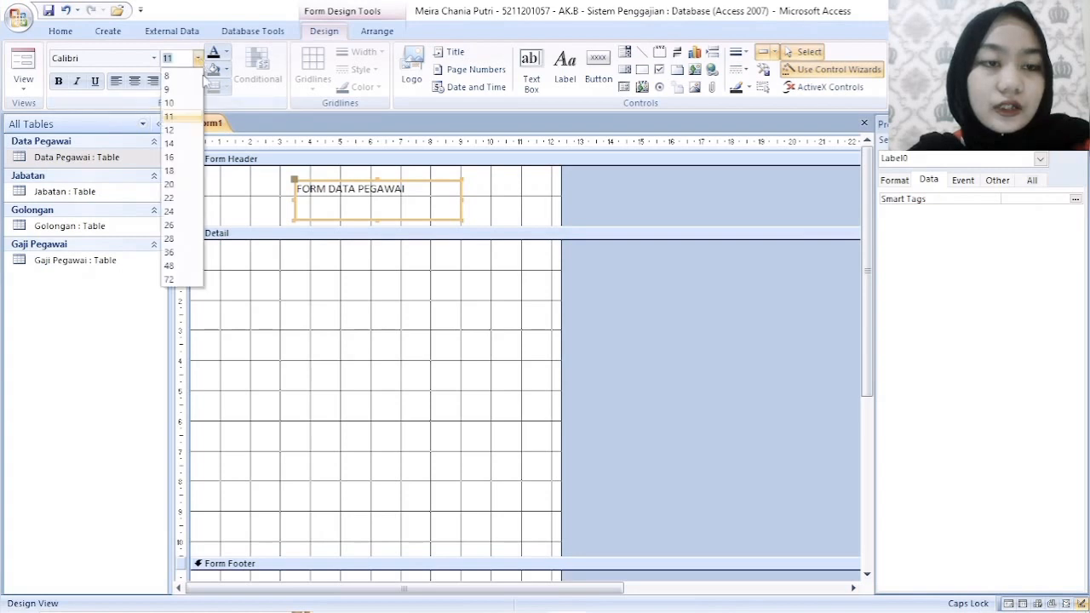
pyautogui.click(169, 170)
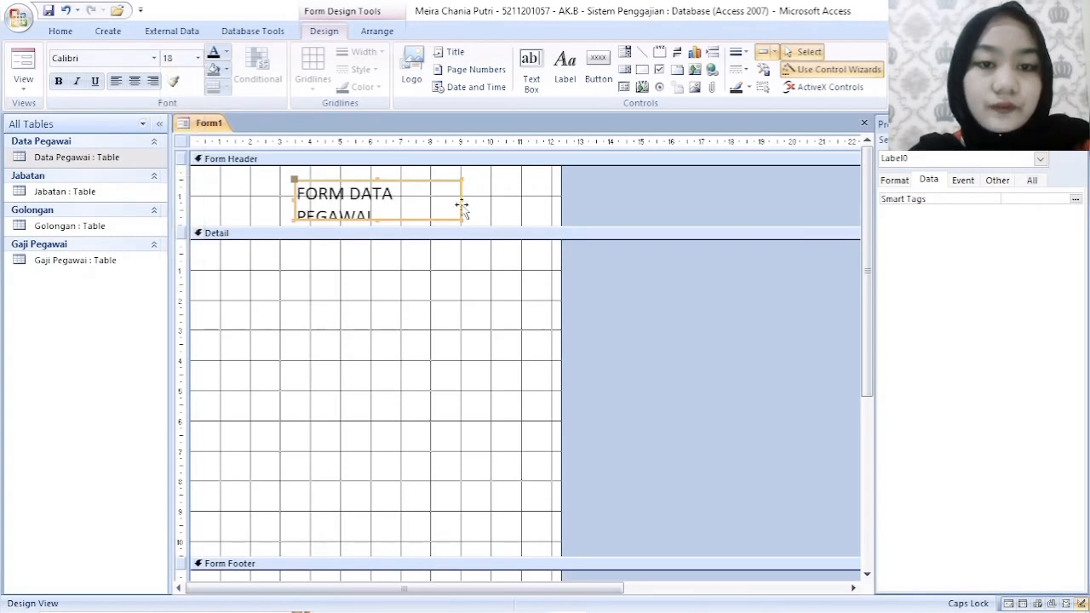
# - Widen the header label so its title fits on one line, and move it toward the middle of the header
pyautogui.moveTo(461, 206); pyautogui.dragTo(513, 203)
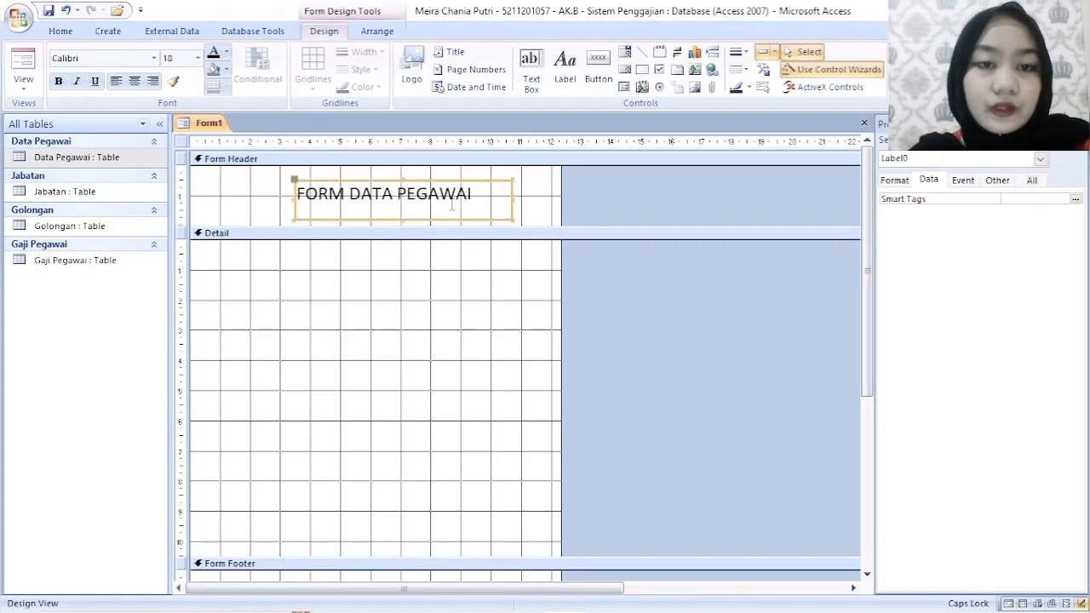
pyautogui.moveTo(425, 180); pyautogui.dragTo(405, 179)
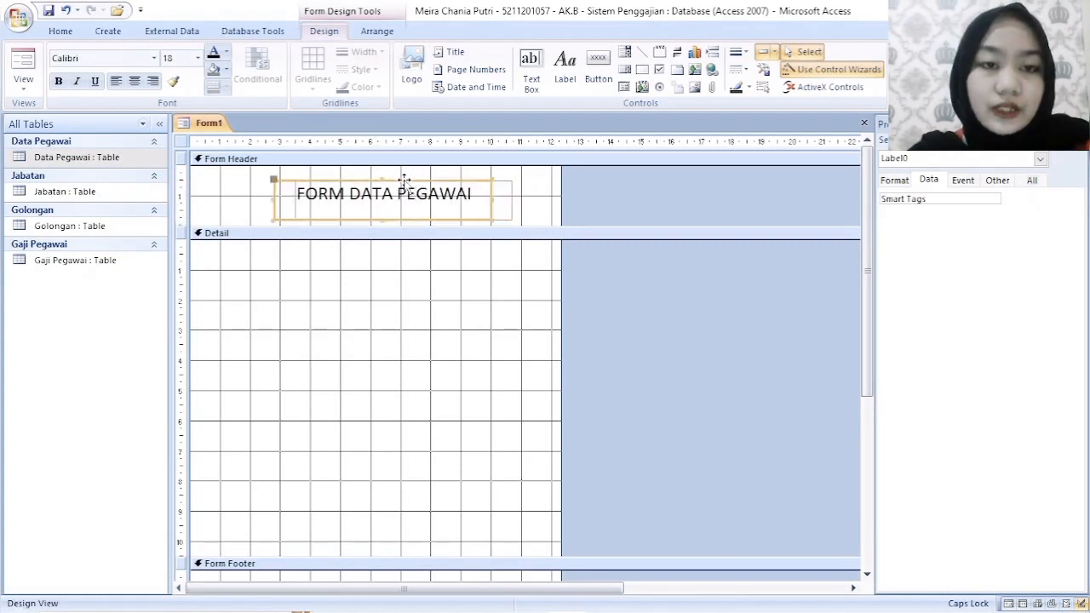
pyautogui.click(442, 279)
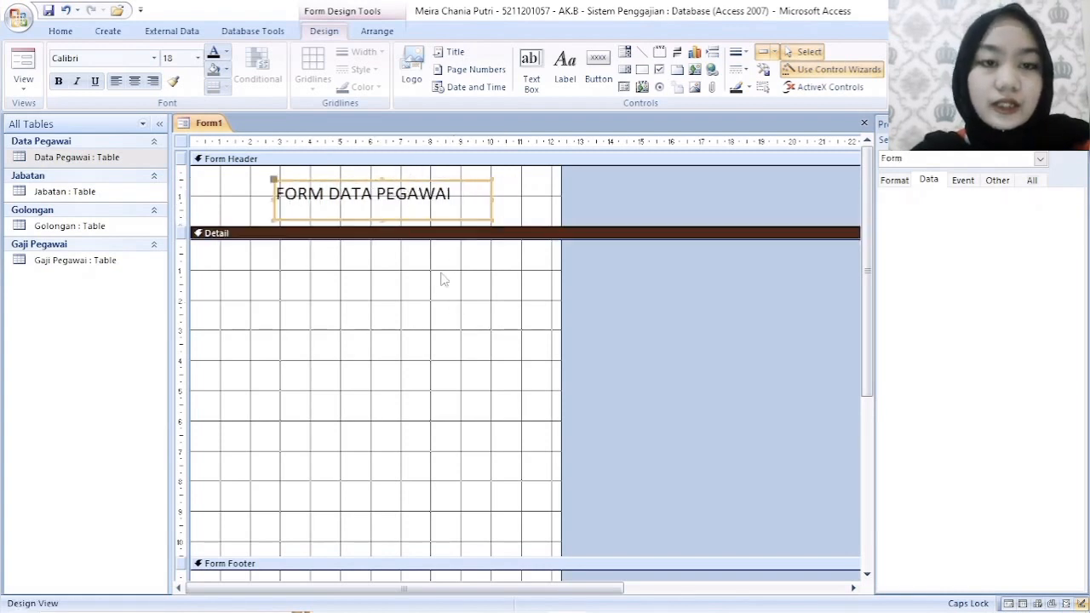
# - Display the available fields, expand the Data Pegawai table, and place its ID and NIP fields one below the other in the Detail section
pyautogui.click(327, 329)
pyautogui.scroll(-3, 312, 330)
pyautogui.scroll(3, 312, 330)
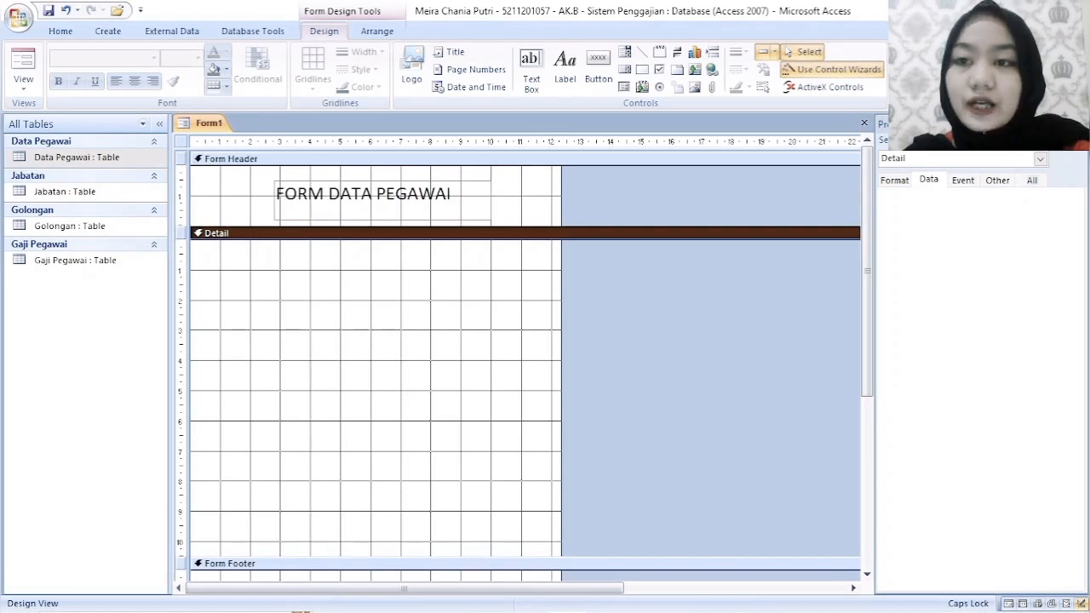
pyautogui.click(913, 69)
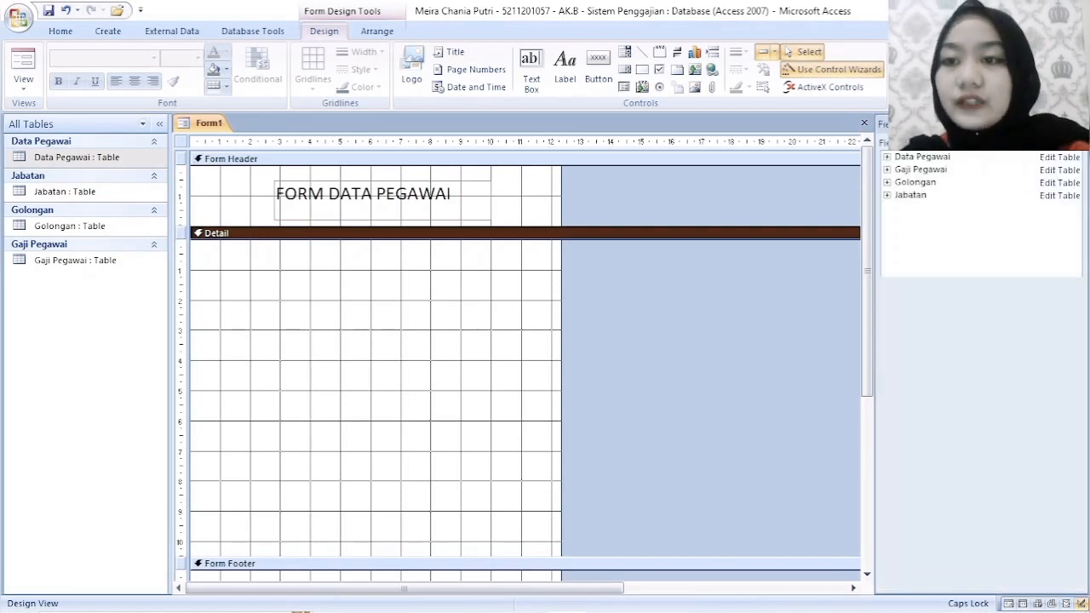
pyautogui.click(887, 157)
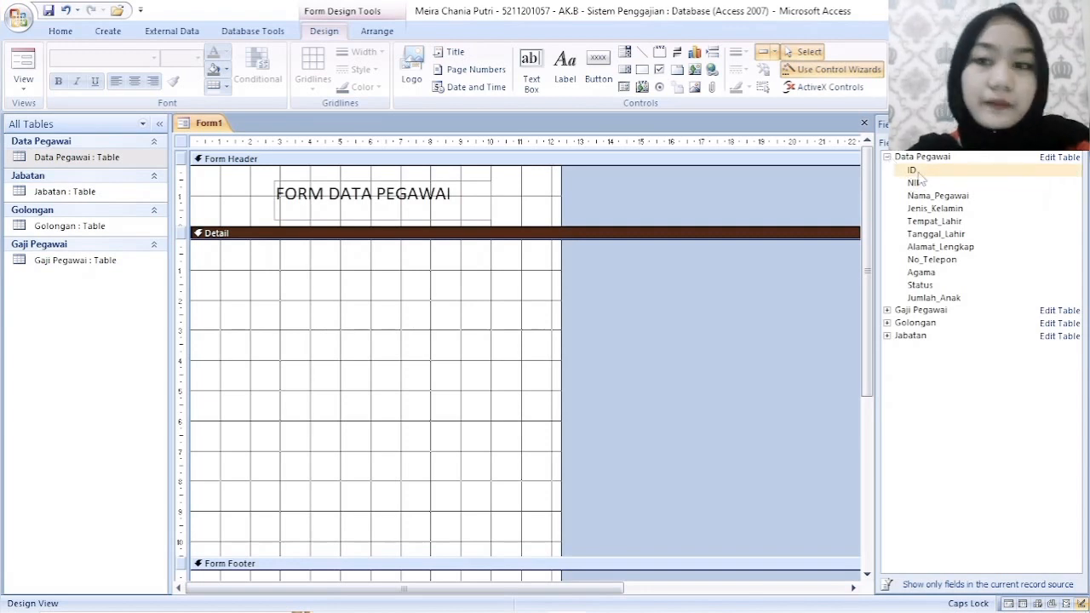
pyautogui.moveTo(912, 170); pyautogui.dragTo(375, 260)
pyautogui.moveTo(914, 182); pyautogui.dragTo(372, 288)
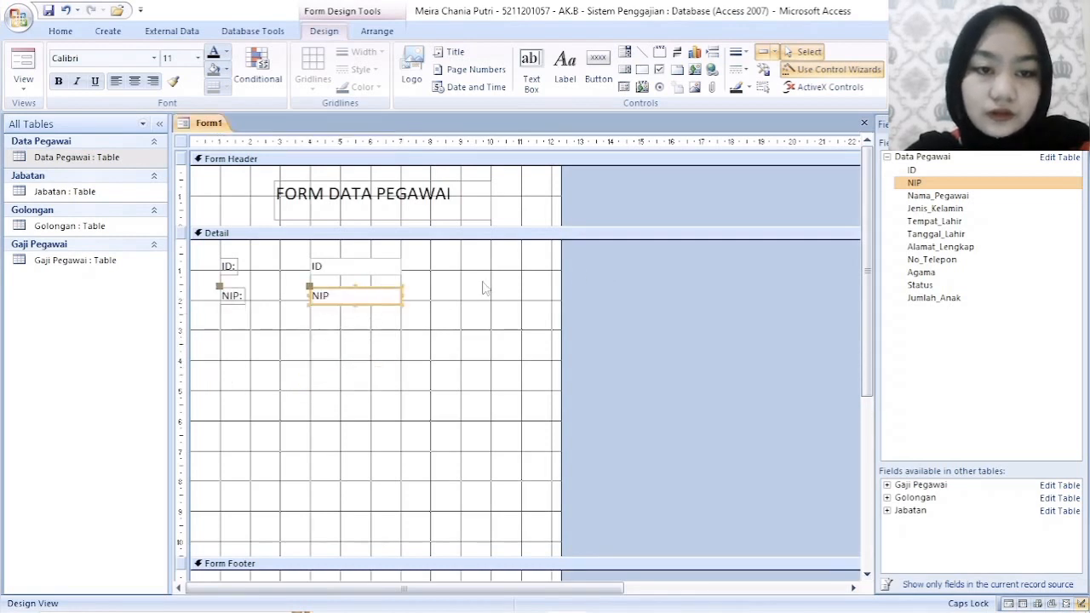
# - Add the Nama_Pegawai and Jenis_Kelamin fields to the Detail section, aligned in order beneath NIP
pyautogui.moveTo(936, 195); pyautogui.dragTo(368, 385)
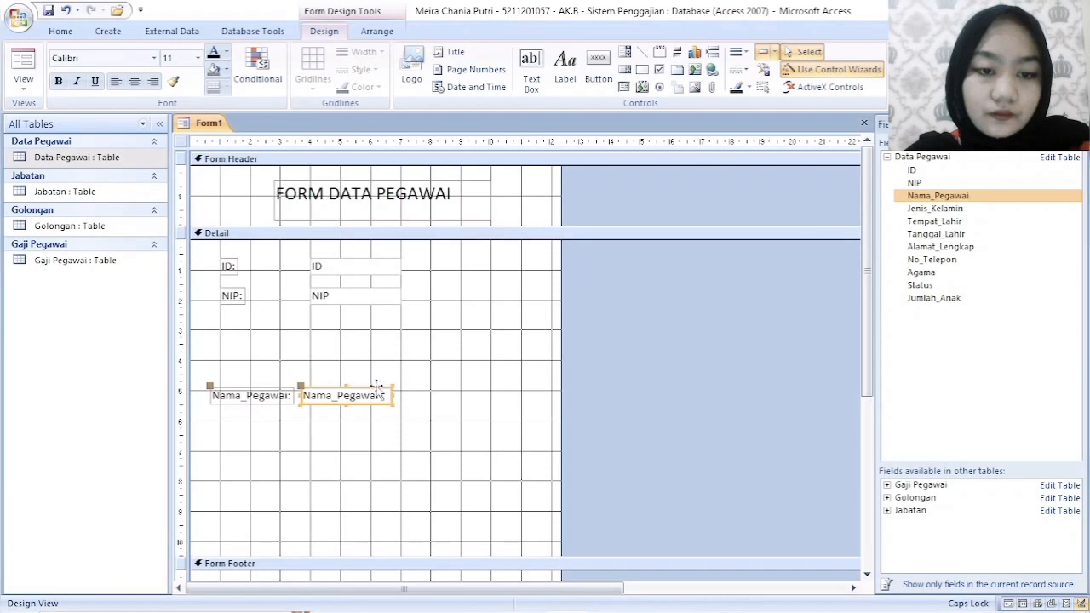
pyautogui.moveTo(377, 388); pyautogui.dragTo(386, 317)
pyautogui.click(935, 207)
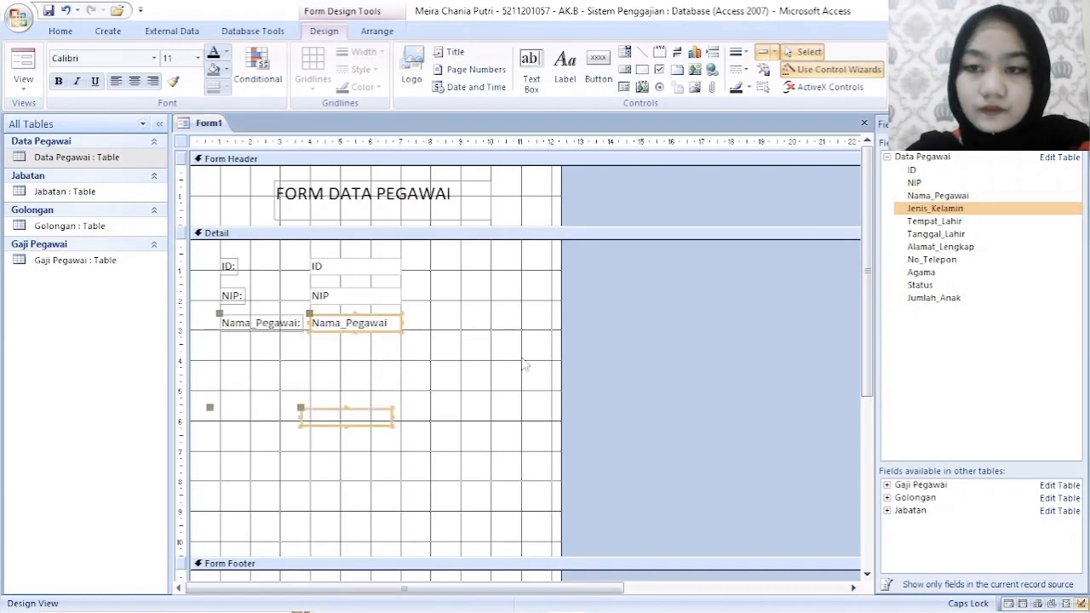
pyautogui.moveTo(526, 365); pyautogui.dragTo(388, 345)
pyautogui.moveTo(382, 340); pyautogui.dragTo(382, 347)
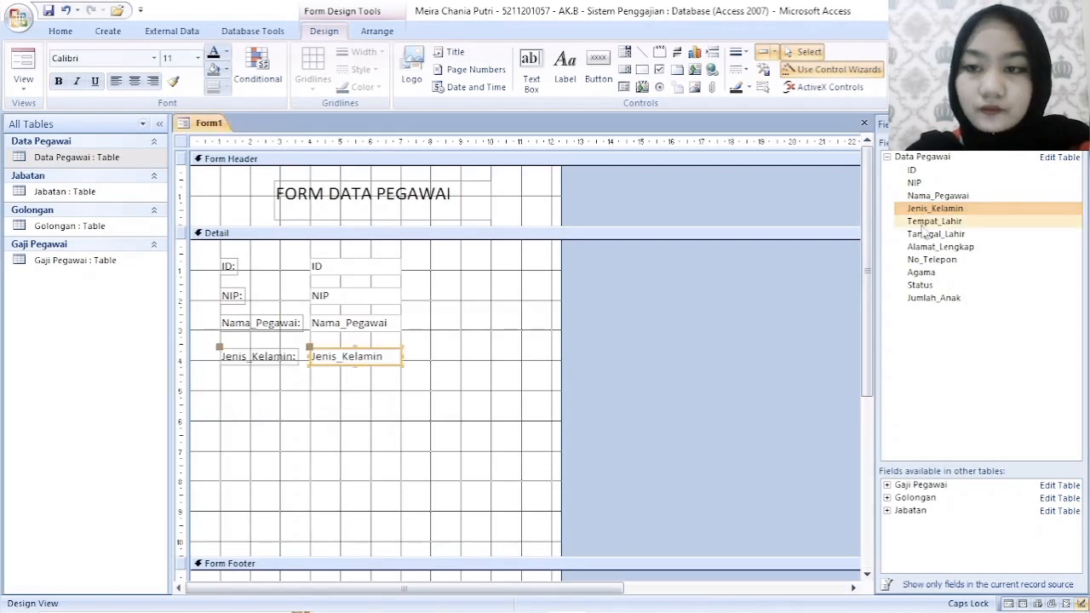
# - Add the Tempat_Lahir and Tanggal_Lahir fields to the Detail section, aligned in order beneath Jenis_Kelamin
pyautogui.moveTo(929, 221); pyautogui.dragTo(303, 430)
pyautogui.moveTo(370, 428); pyautogui.dragTo(380, 386)
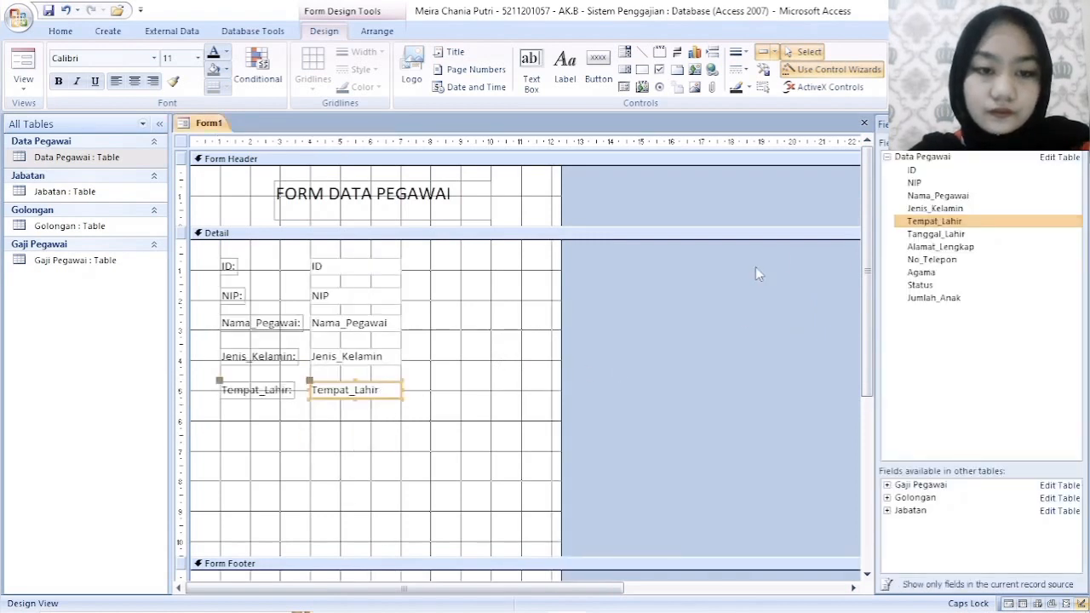
pyautogui.moveTo(935, 234); pyautogui.dragTo(386, 416)
# - Add the Alamat_Lengkap and No_Telepon fields to the Detail section, aligned in order beneath Tanggal_Lahir
pyautogui.click(931, 246)
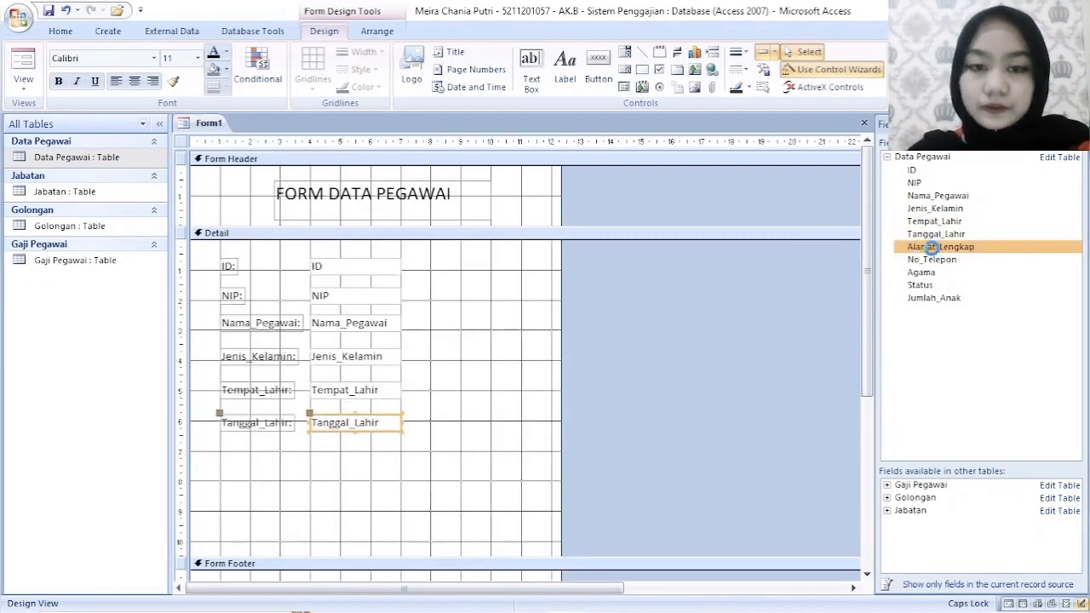
pyautogui.moveTo(931, 247); pyautogui.dragTo(390, 453)
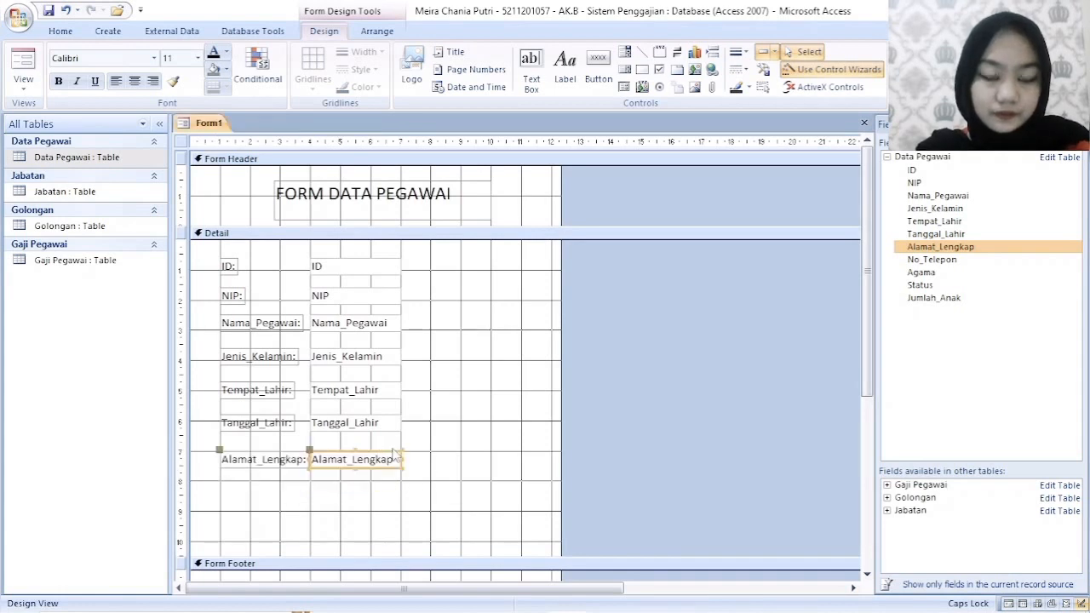
pyautogui.click(947, 260)
pyautogui.moveTo(951, 265); pyautogui.dragTo(385, 487)
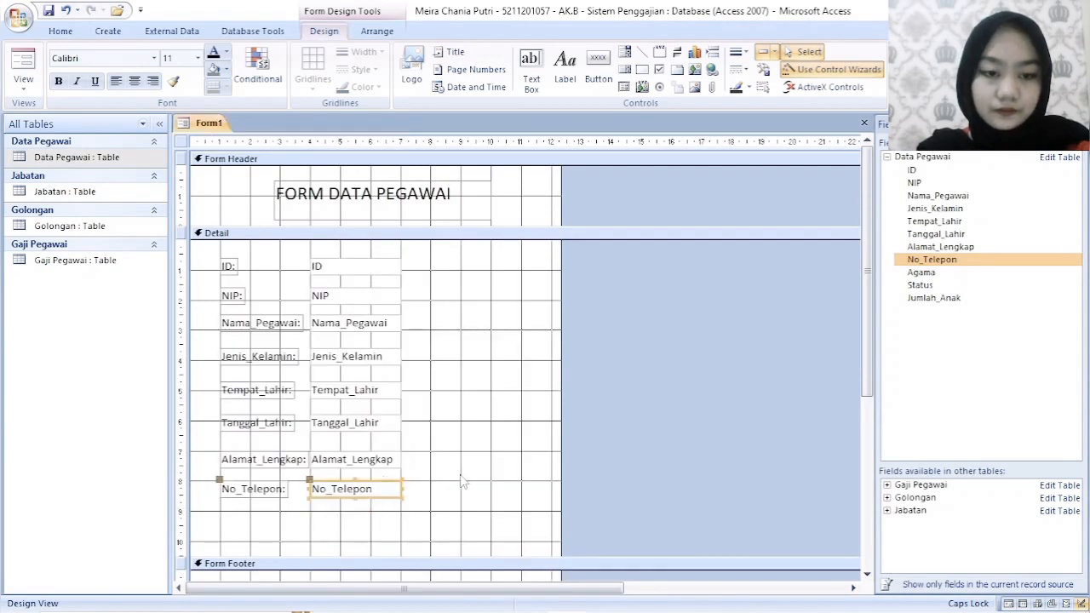
pyautogui.click(463, 482)
# - Add the Agama and Status fields to the Detail section, aligned in order beneath No_Telepon
pyautogui.click(921, 273)
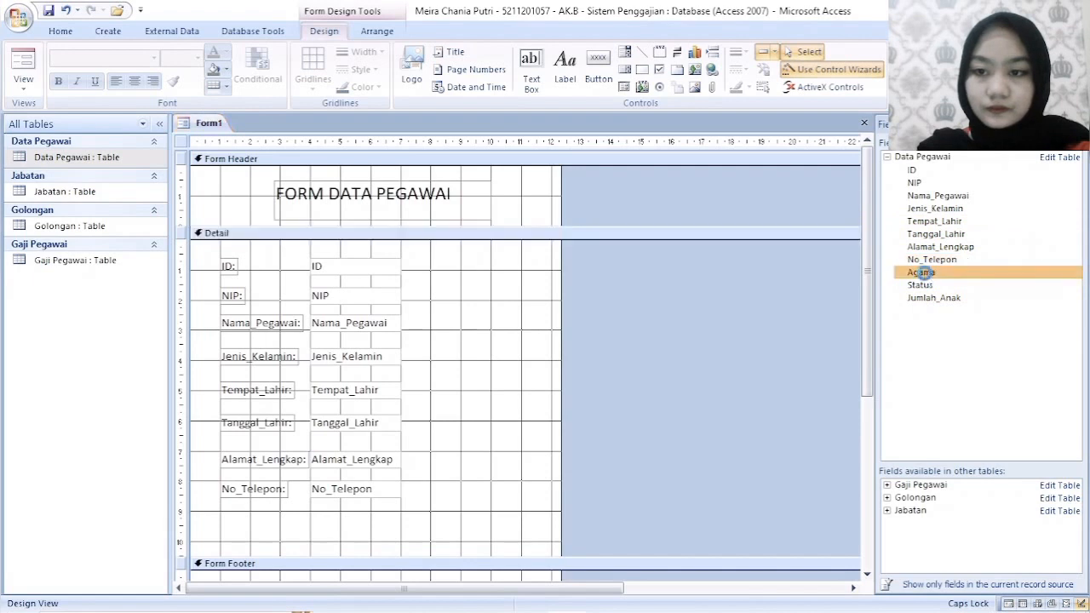
pyautogui.moveTo(921, 272); pyautogui.dragTo(373, 509)
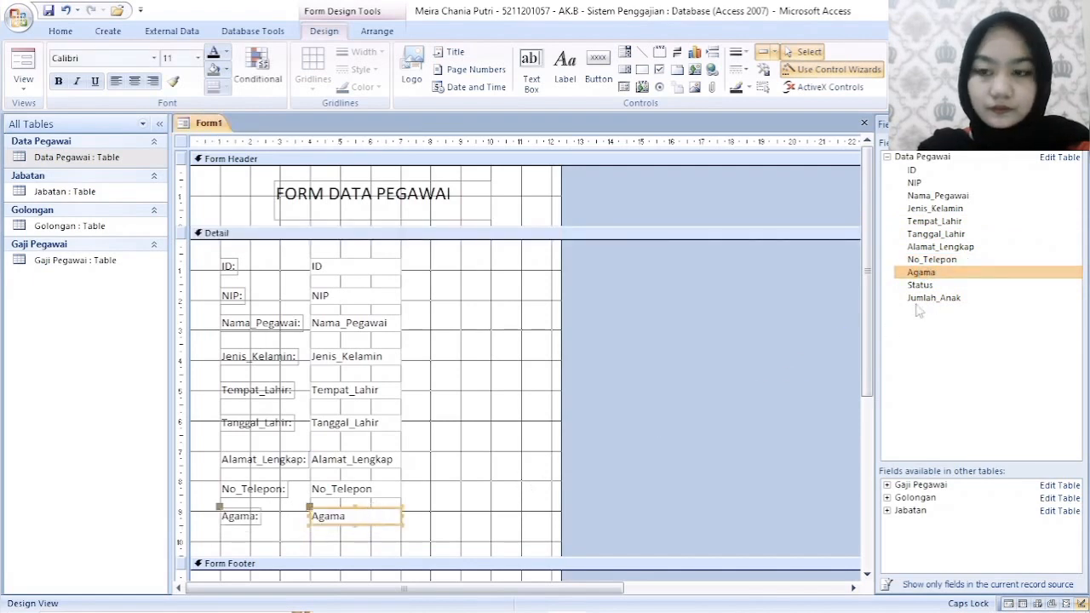
pyautogui.moveTo(919, 286); pyautogui.dragTo(388, 535)
# - Extend the Detail section to about 12 cm high and add the Jumlah_Anak field beneath Status
pyautogui.scroll(-3, 454, 493)
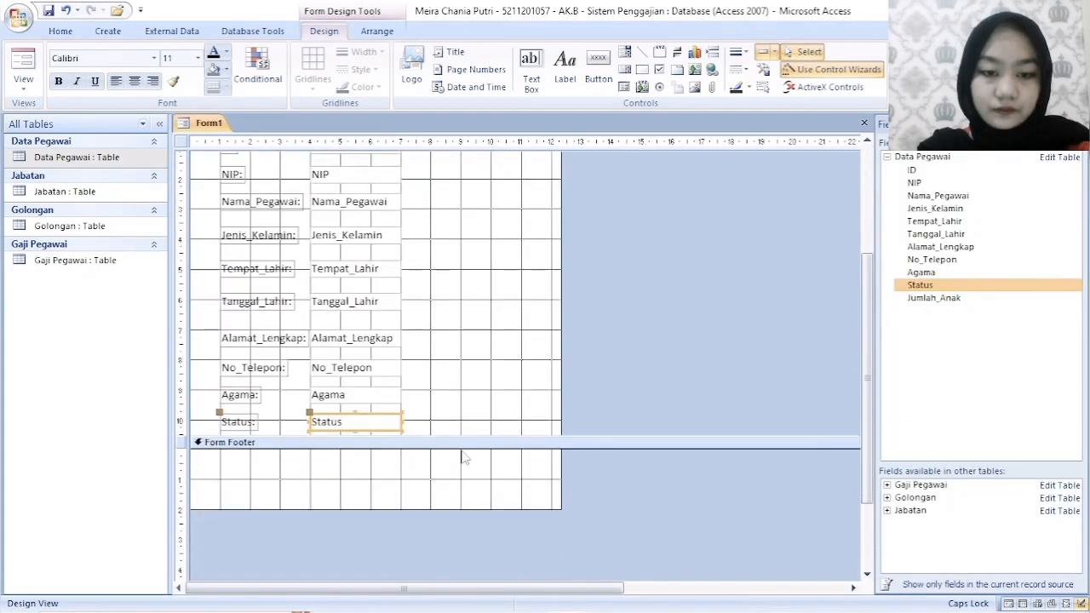
pyautogui.moveTo(463, 435); pyautogui.dragTo(466, 486)
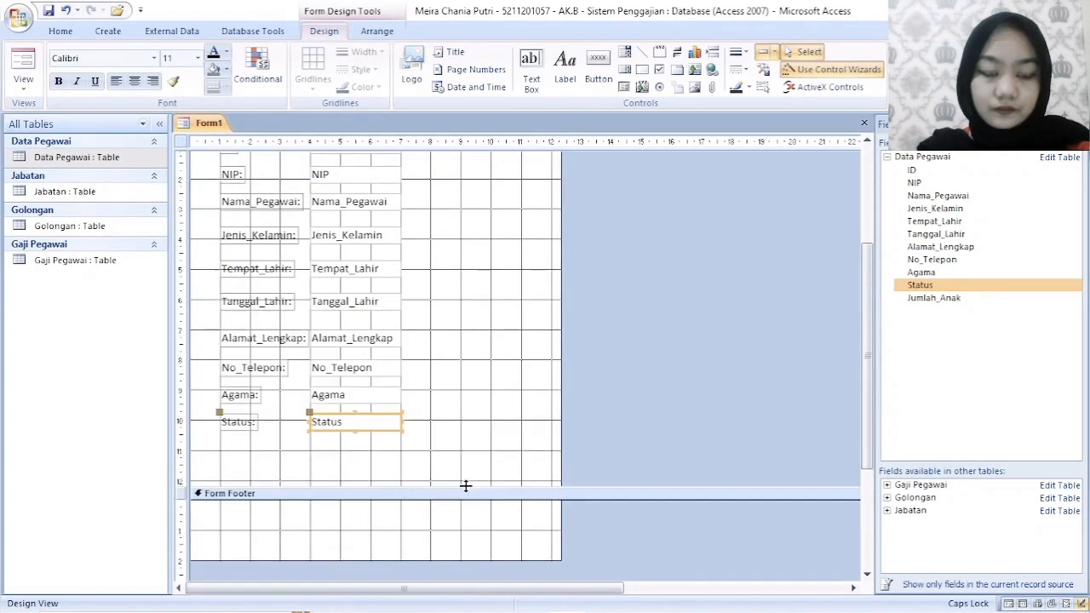
pyautogui.moveTo(947, 304); pyautogui.dragTo(392, 461)
pyautogui.click(703, 407)
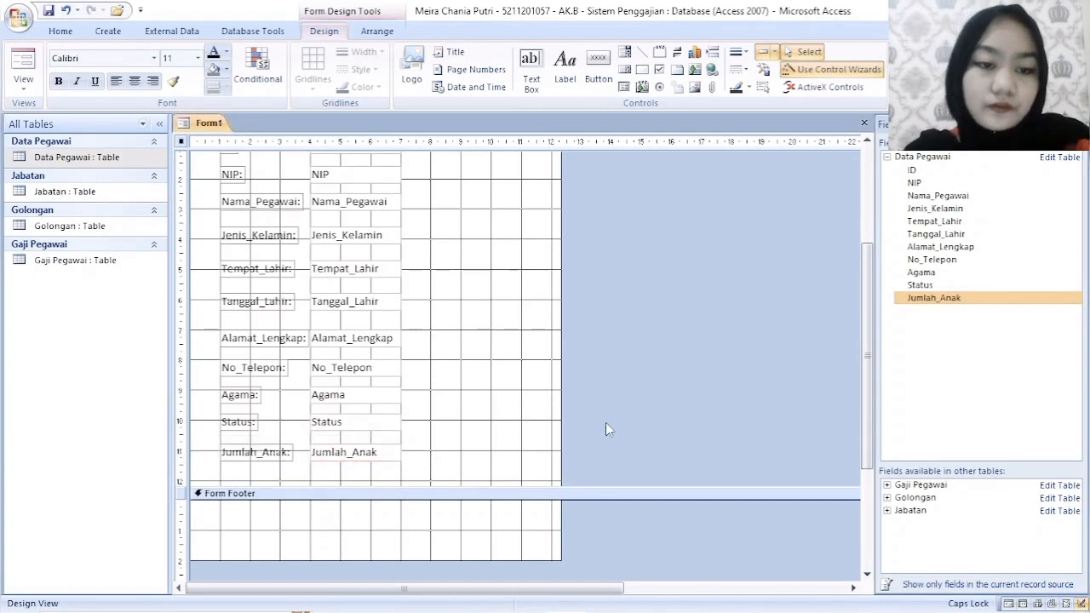
pyautogui.scroll(5, 344, 471)
pyautogui.scroll(-5, 352, 474)
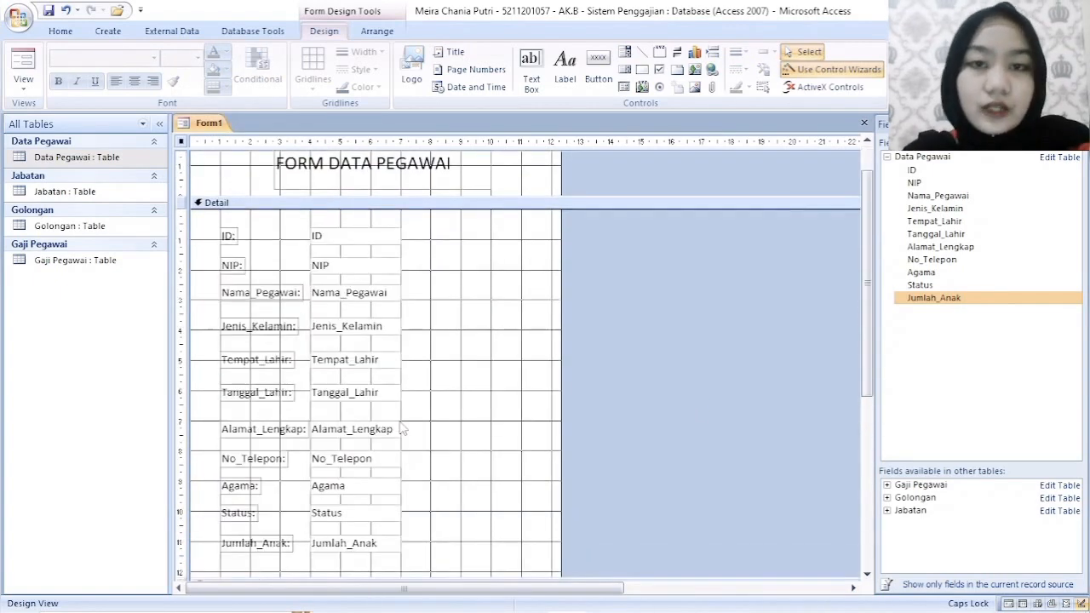
# - Extend the Form Footer to about 3 cm high and draw a command button about 2.8 cm wide in it
pyautogui.moveTo(391, 531); pyautogui.dragTo(389, 562)
pyautogui.click(466, 506)
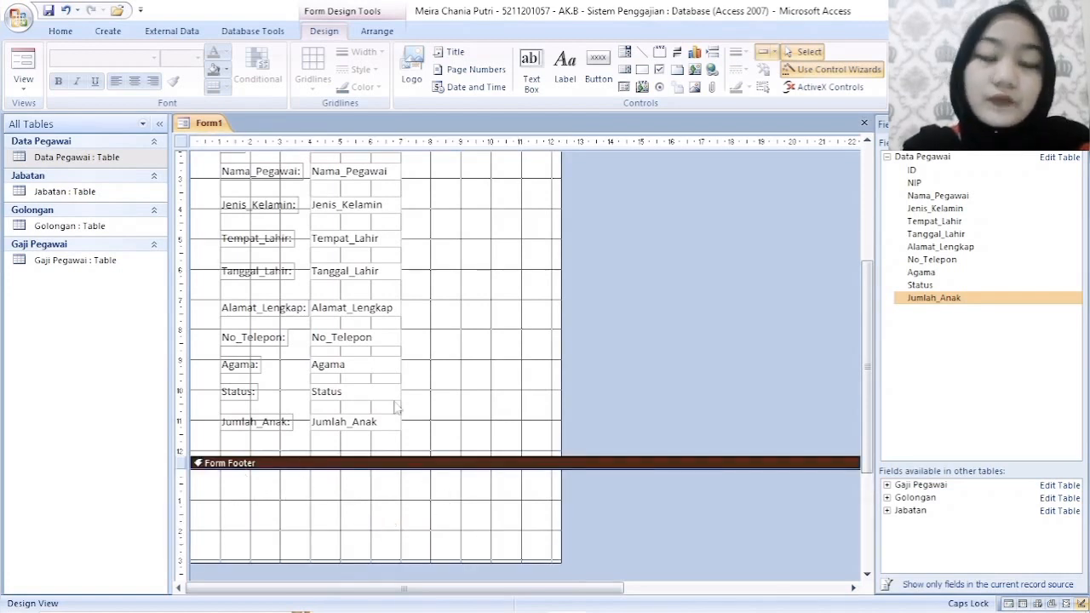
pyautogui.click(598, 68)
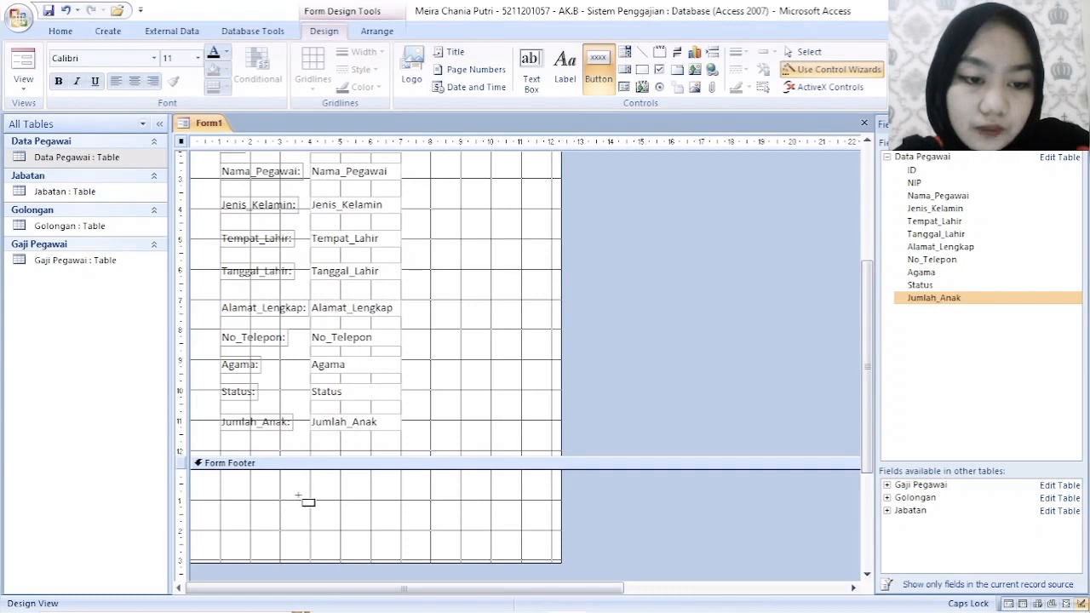
pyautogui.moveTo(292, 497); pyautogui.dragTo(375, 520)
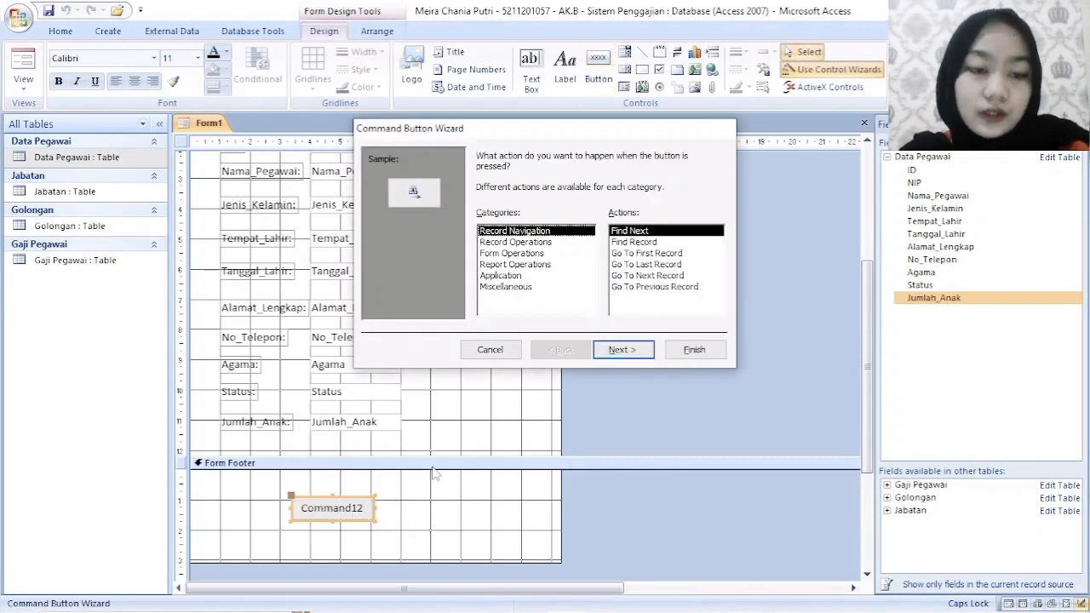
# - Assign the Delete Record action from the Record Operations category to the new command button
pyautogui.click(515, 255)
pyautogui.click(542, 244)
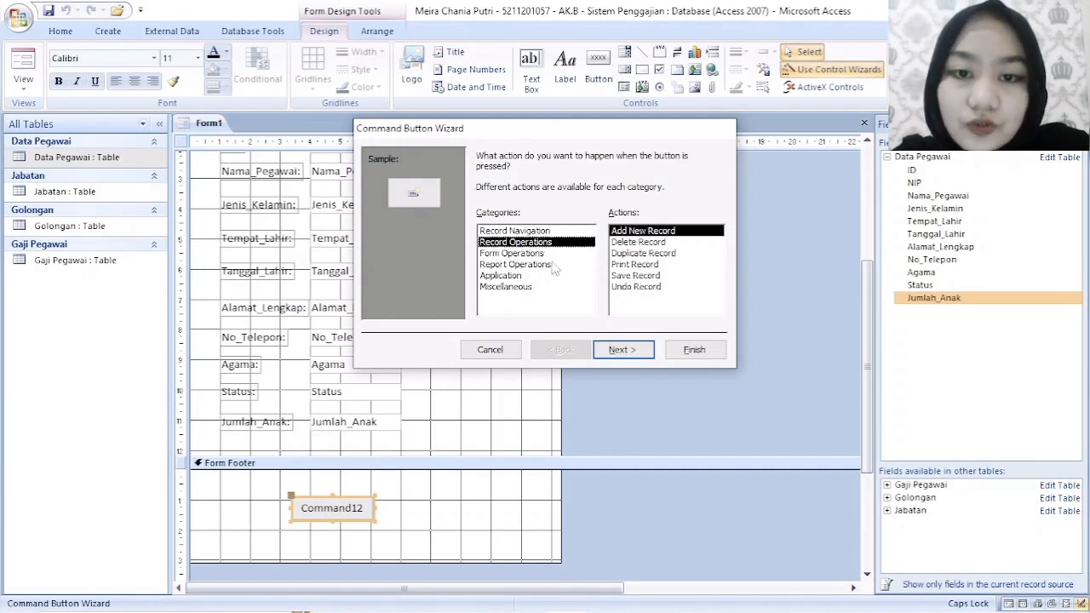
pyautogui.click(633, 244)
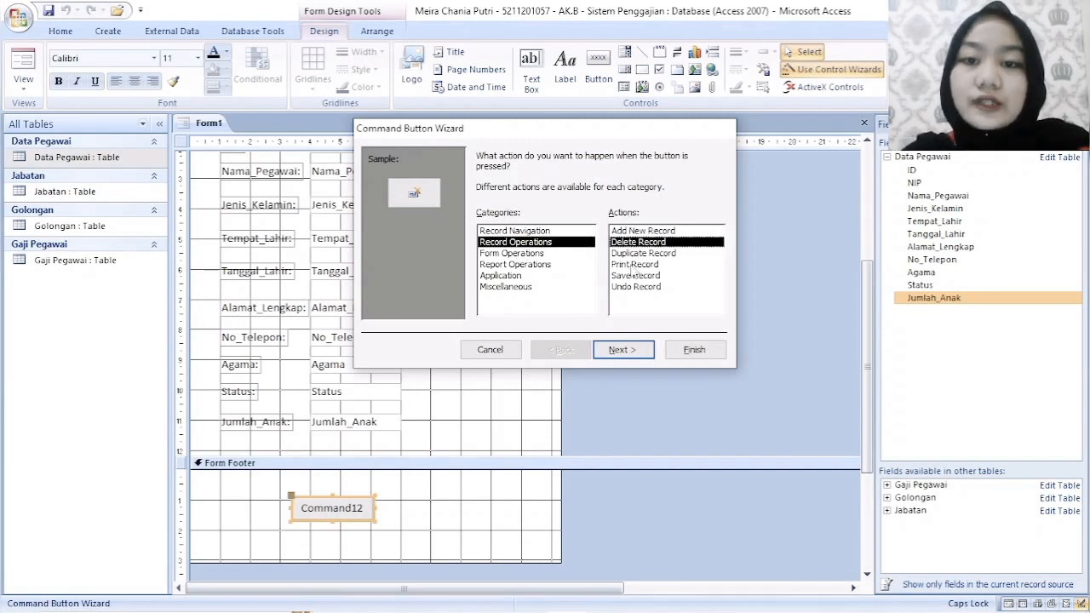
pyautogui.click(621, 349)
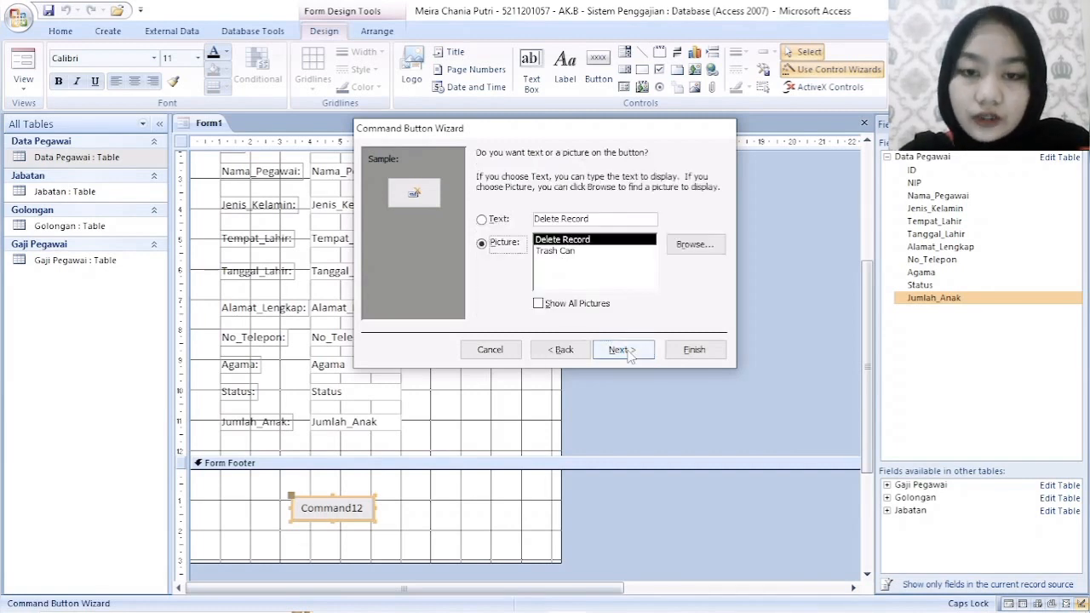
# - Label the button with the text Delete, and widen and reposition it near the Form Footer's upper edge
pyautogui.click(482, 220)
pyautogui.click(596, 220)
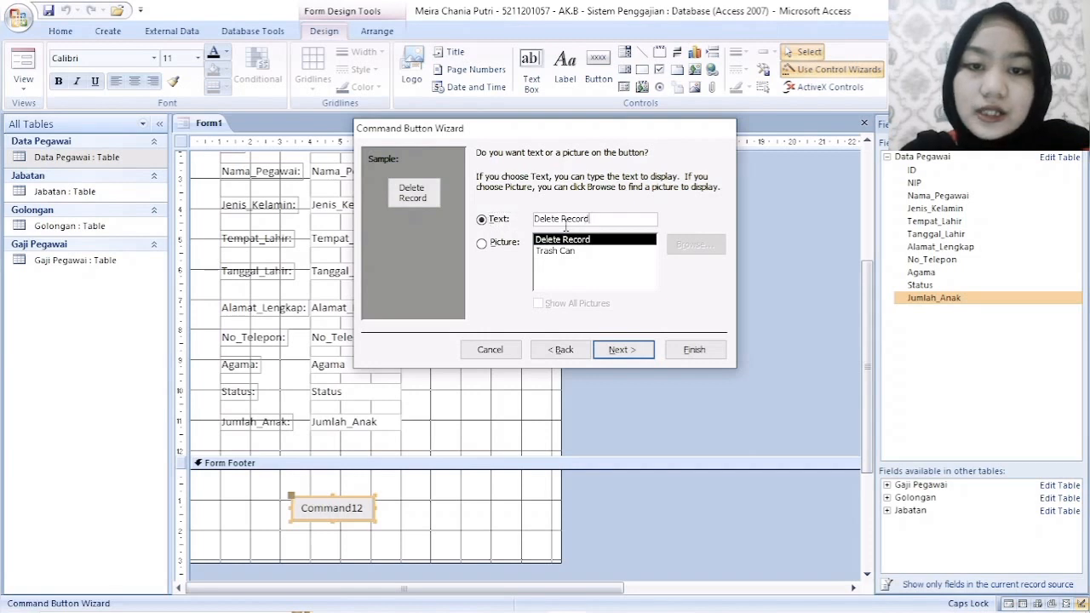
pyautogui.doubleClick(563, 220)
pyautogui.press('BackSpace')
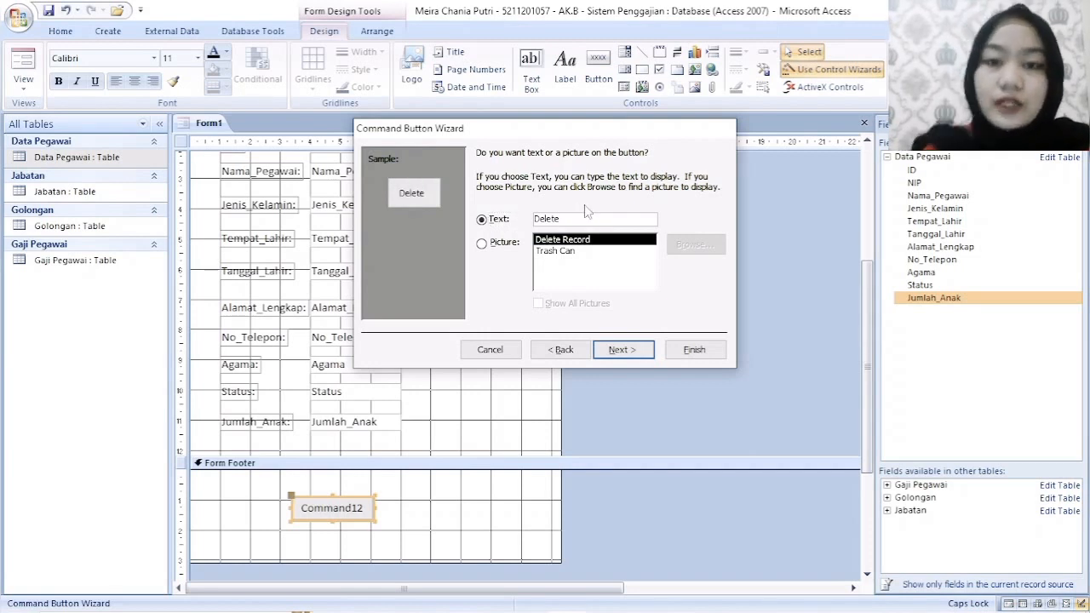
pyautogui.click(623, 349)
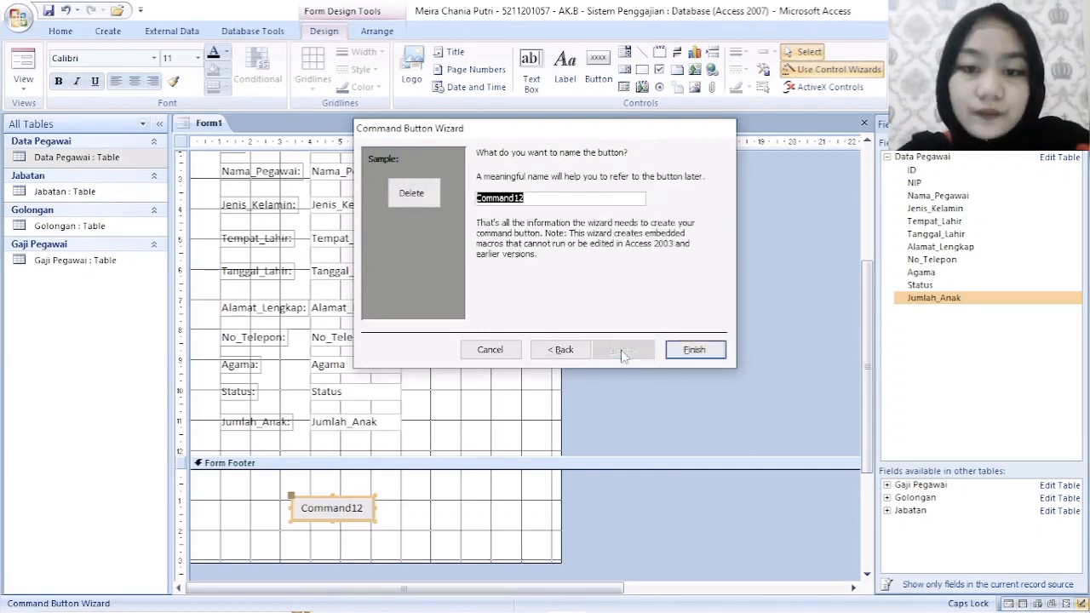
pyautogui.click(692, 354)
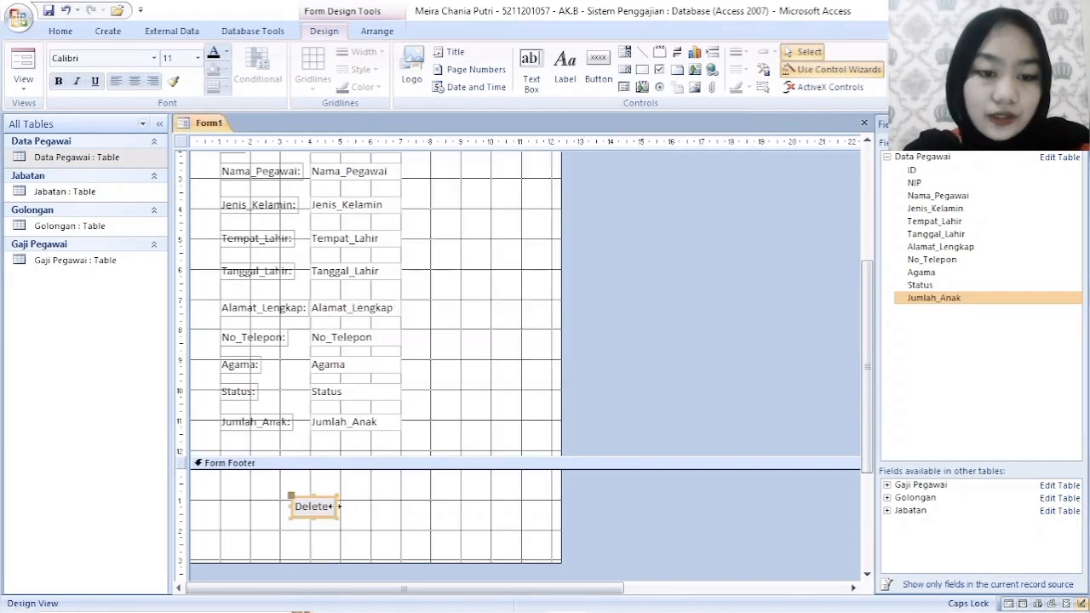
pyautogui.moveTo(338, 506); pyautogui.dragTo(379, 482)
pyautogui.click(447, 508)
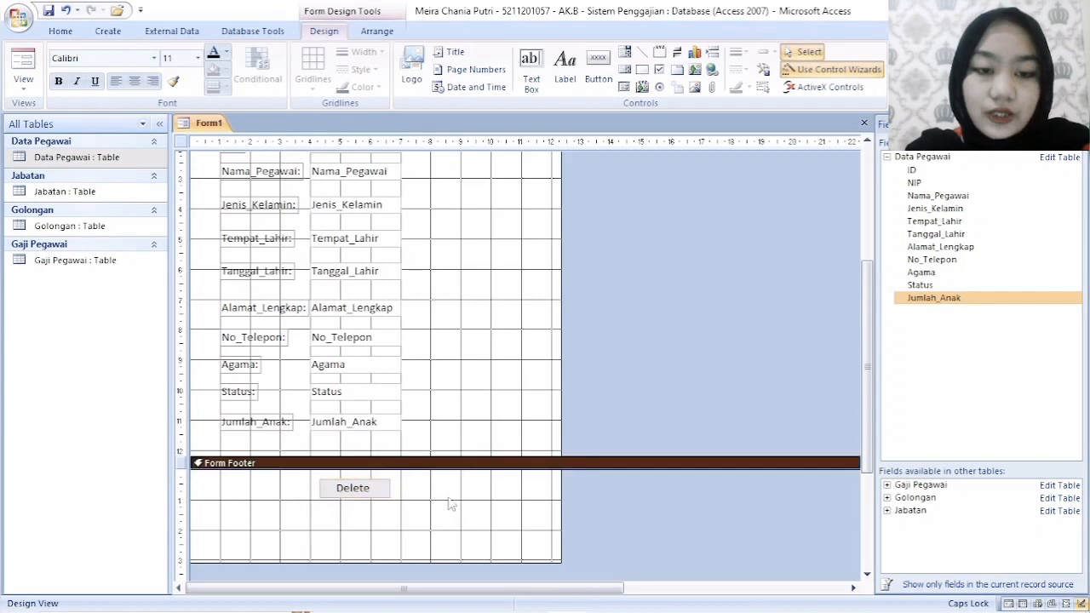
# - Draw a second command button in the Form Footer beneath Delete, with the Record Operations action Add New Record
pyautogui.click(596, 68)
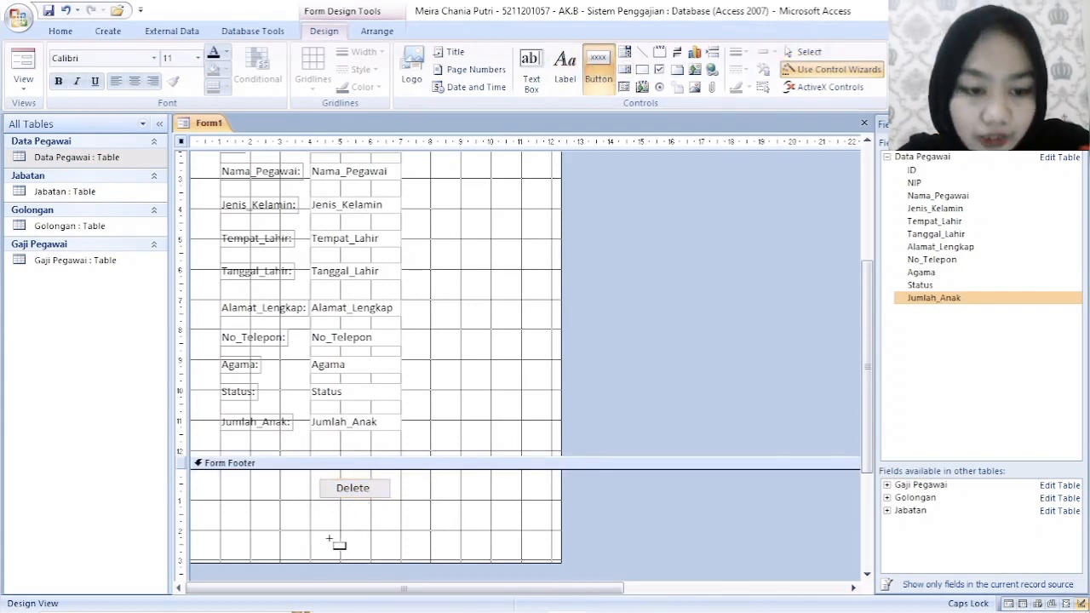
pyautogui.moveTo(325, 531); pyautogui.dragTo(393, 547)
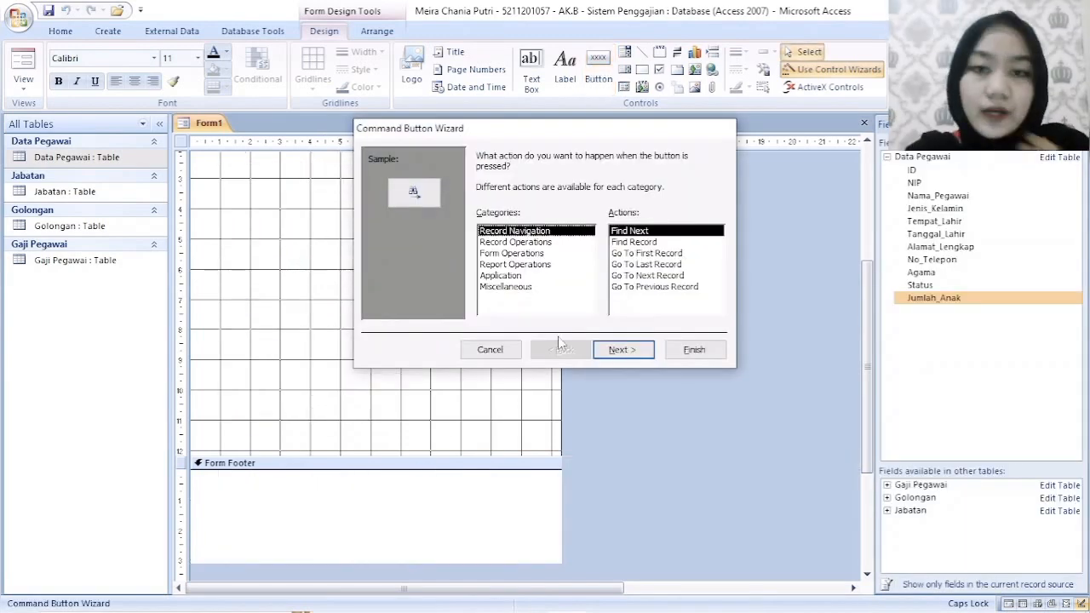
pyautogui.click(535, 244)
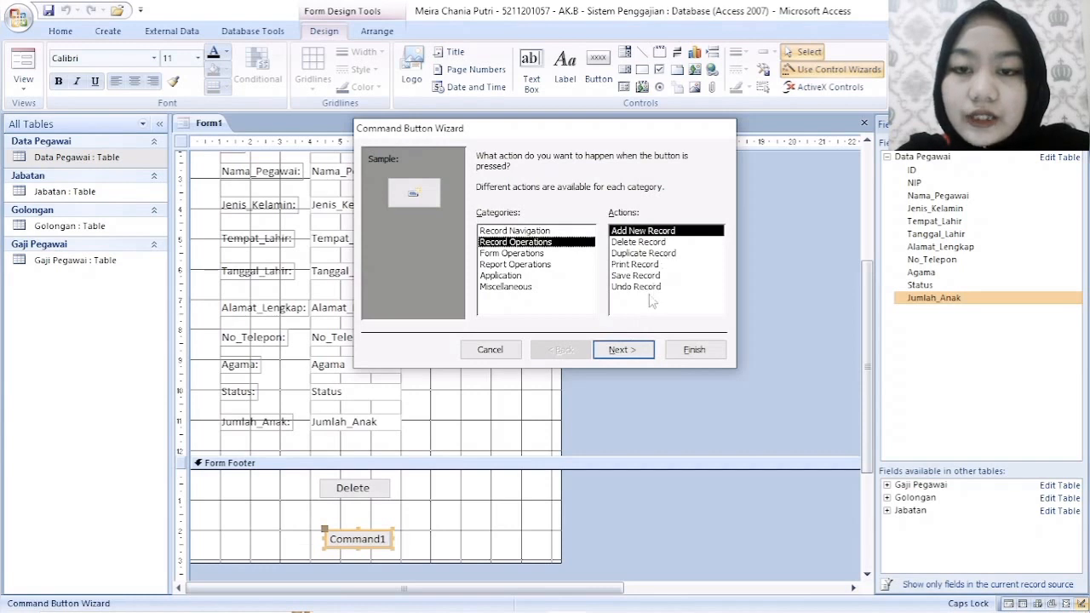
pyautogui.click(623, 350)
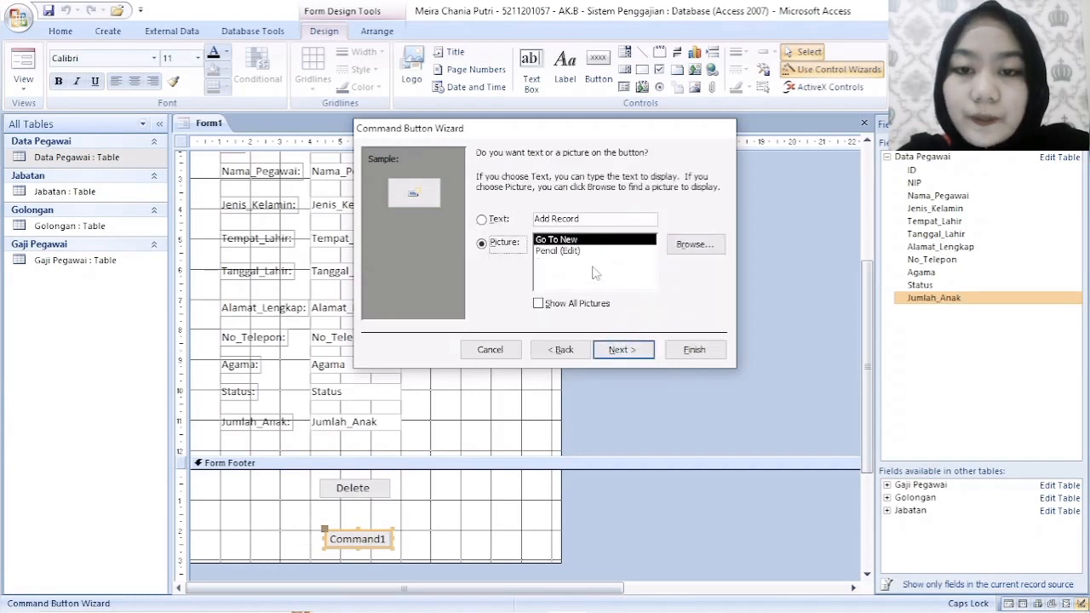
# - Label the second command button with the text Add and finish creating it
pyautogui.click(482, 219)
pyautogui.doubleClick(556, 220)
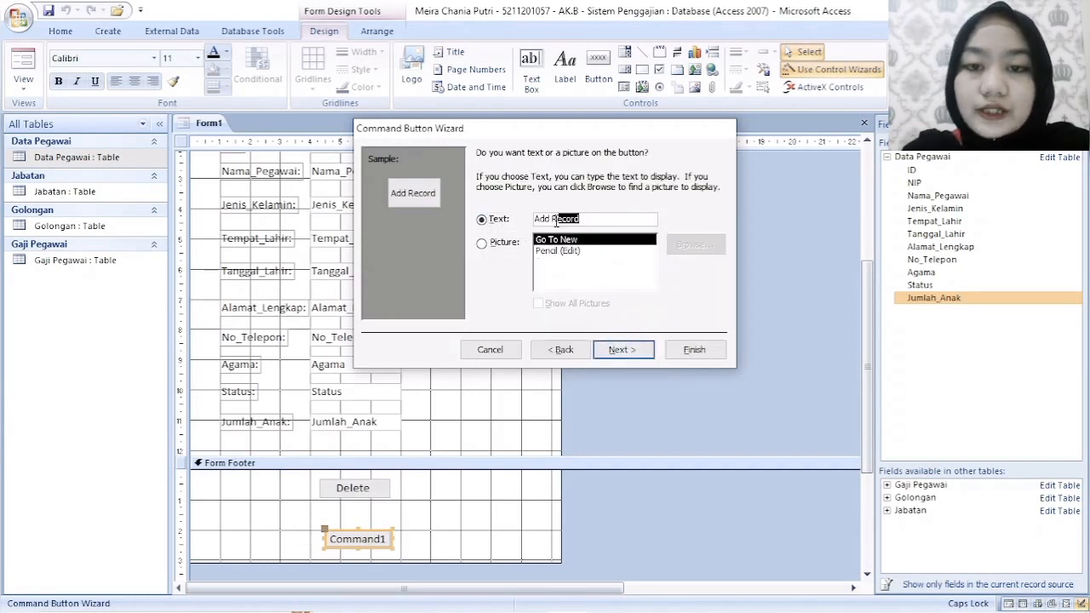
pyautogui.press('BackSpace')
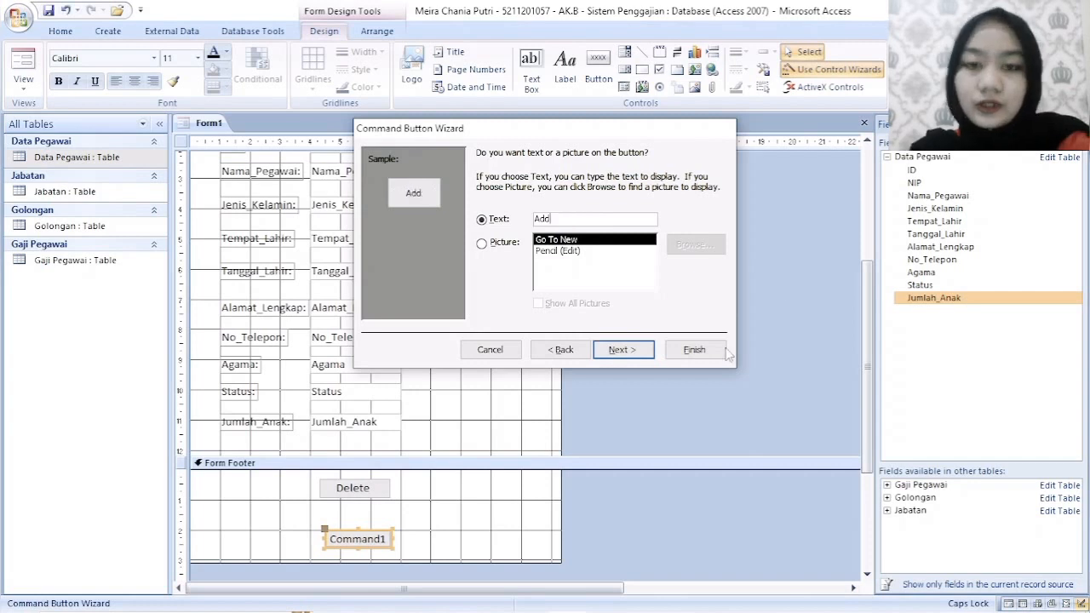
pyautogui.click(637, 353)
pyautogui.click(694, 349)
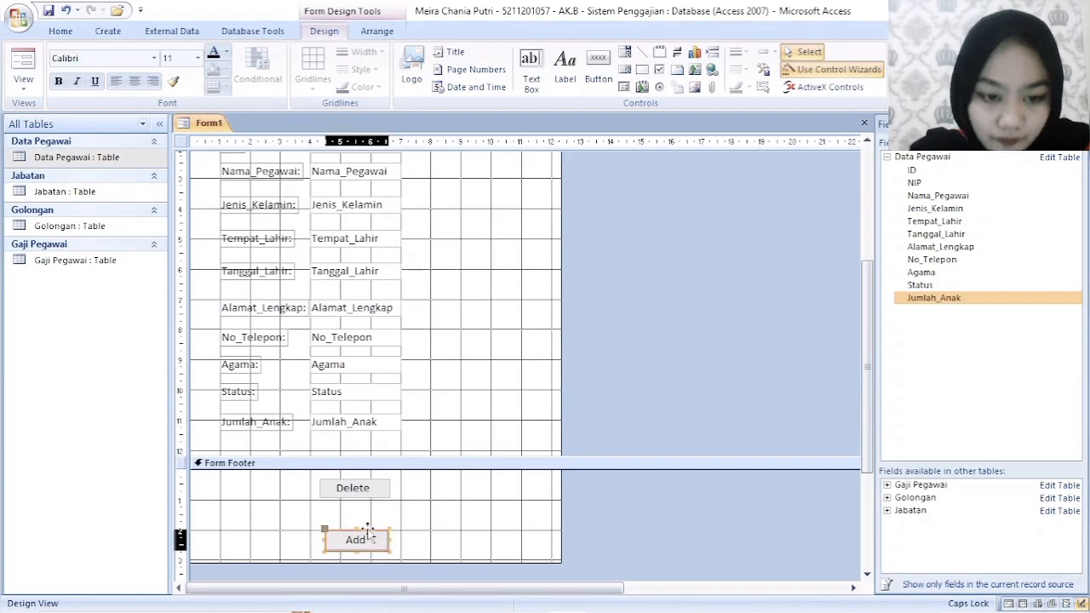
pyautogui.click(458, 532)
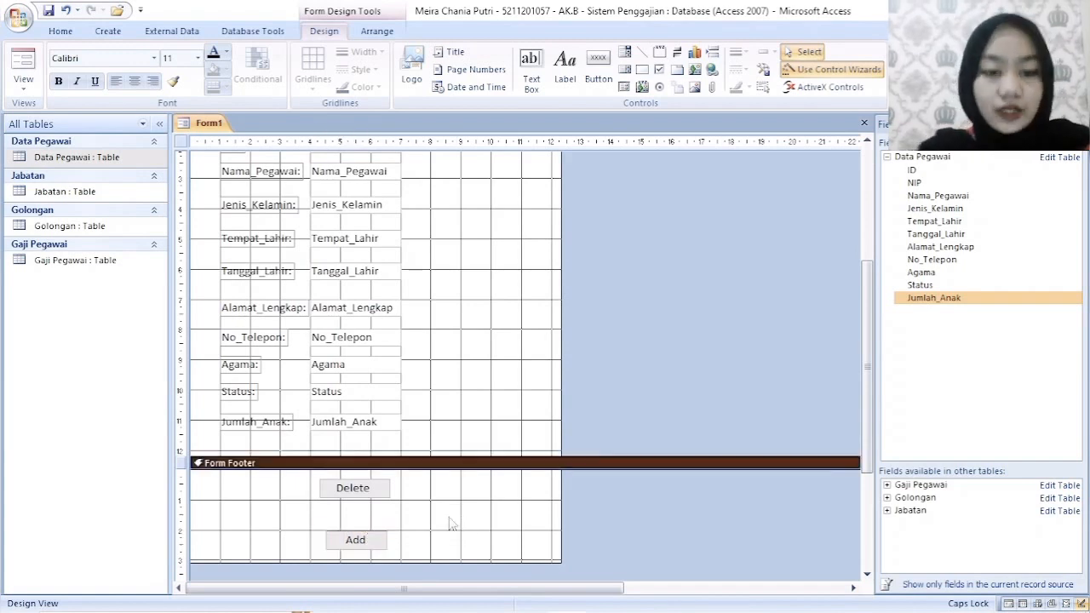
# - Add a Go To Next Record command button with the Go To Next picture to the right of Delete and Add
pyautogui.click(603, 69)
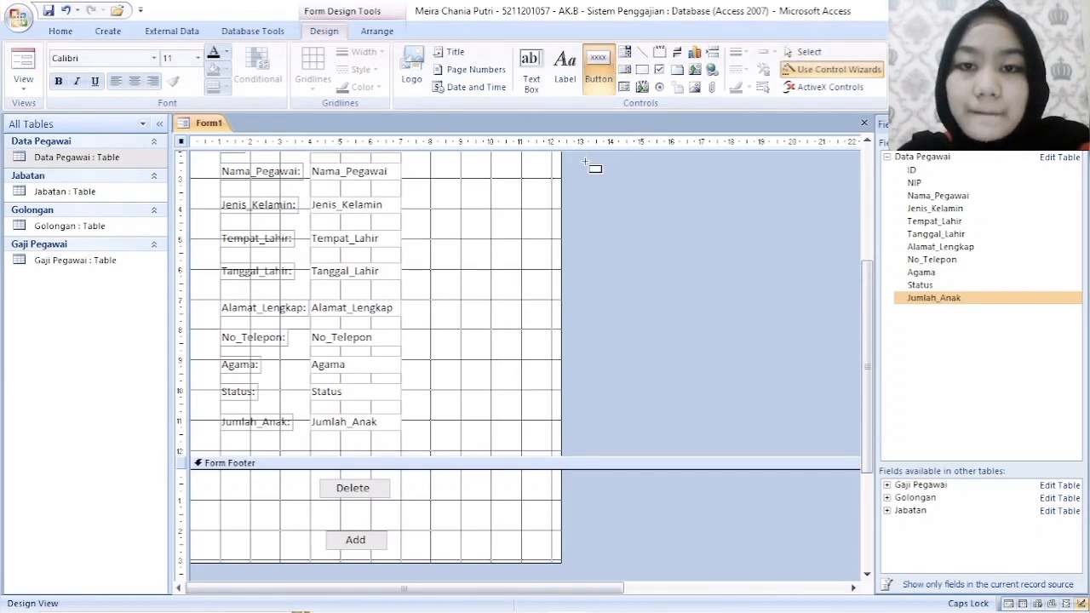
pyautogui.moveTo(408, 501); pyautogui.dragTo(454, 528)
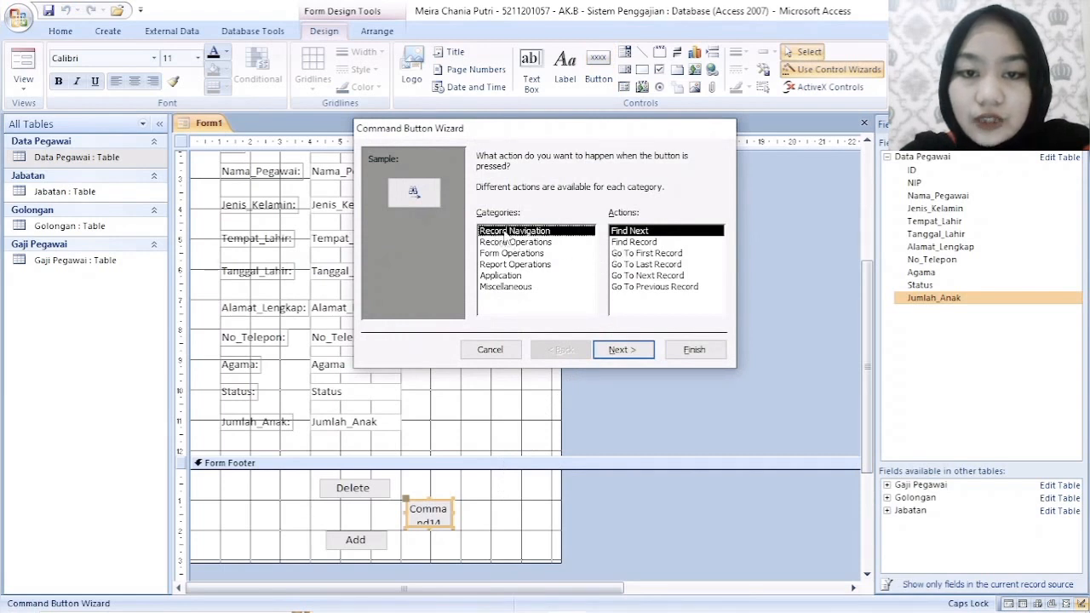
pyautogui.click(631, 277)
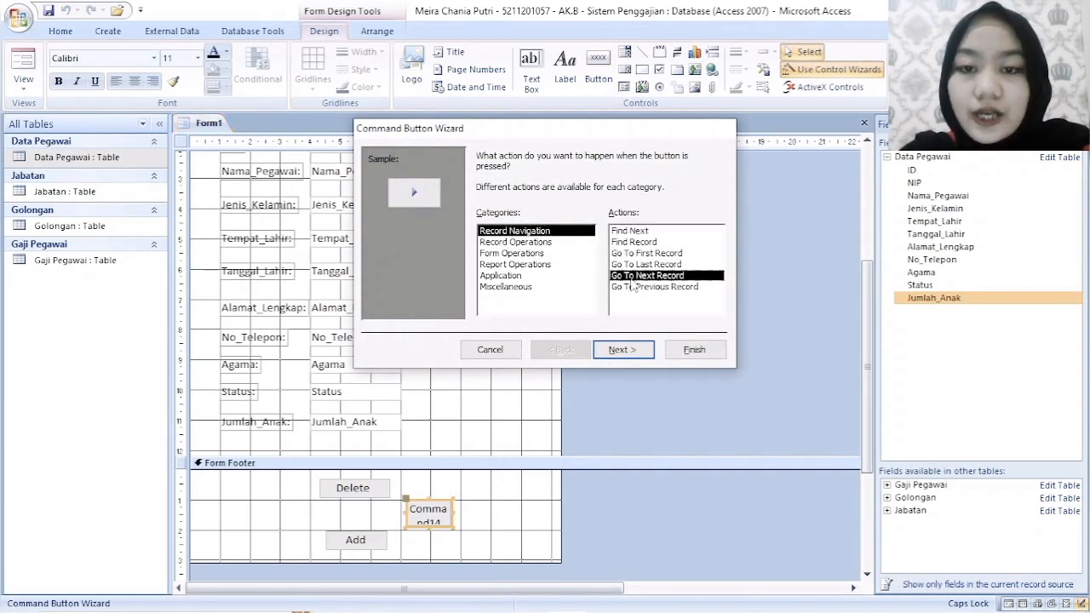
pyautogui.click(625, 350)
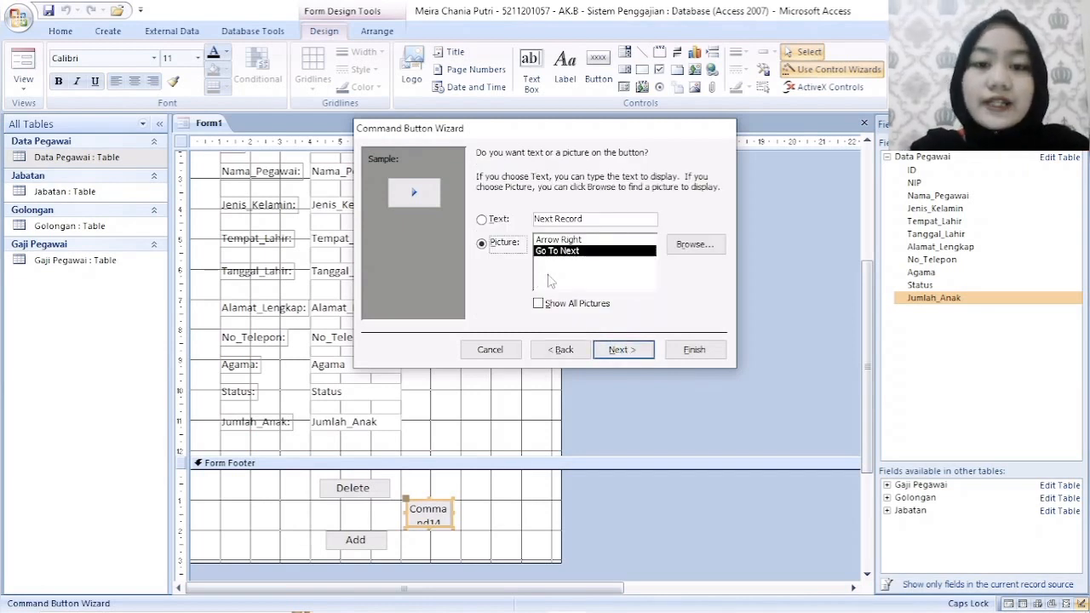
pyautogui.click(622, 349)
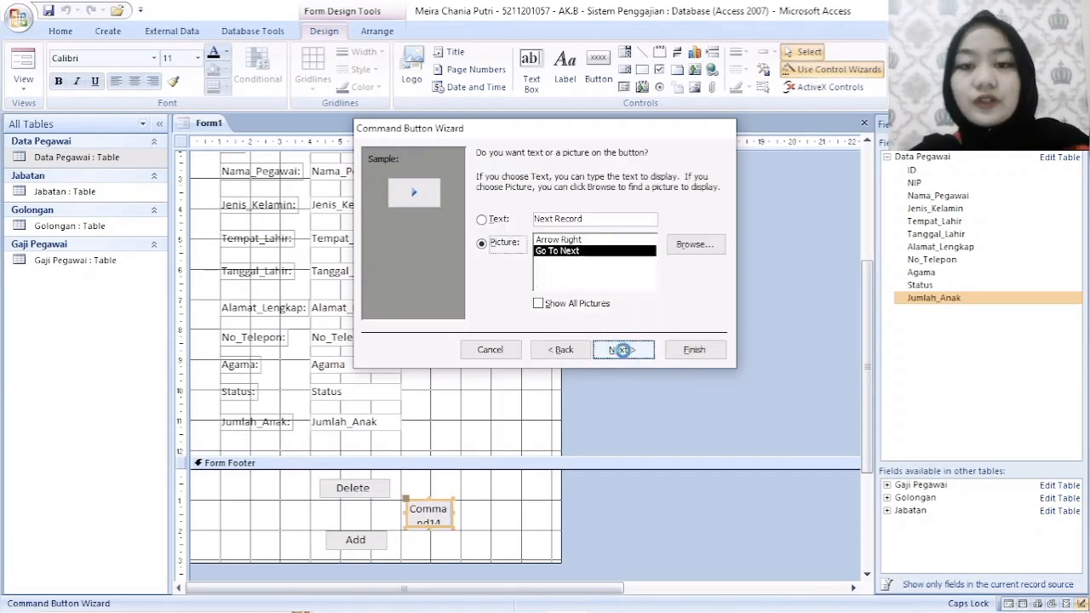
pyautogui.click(694, 349)
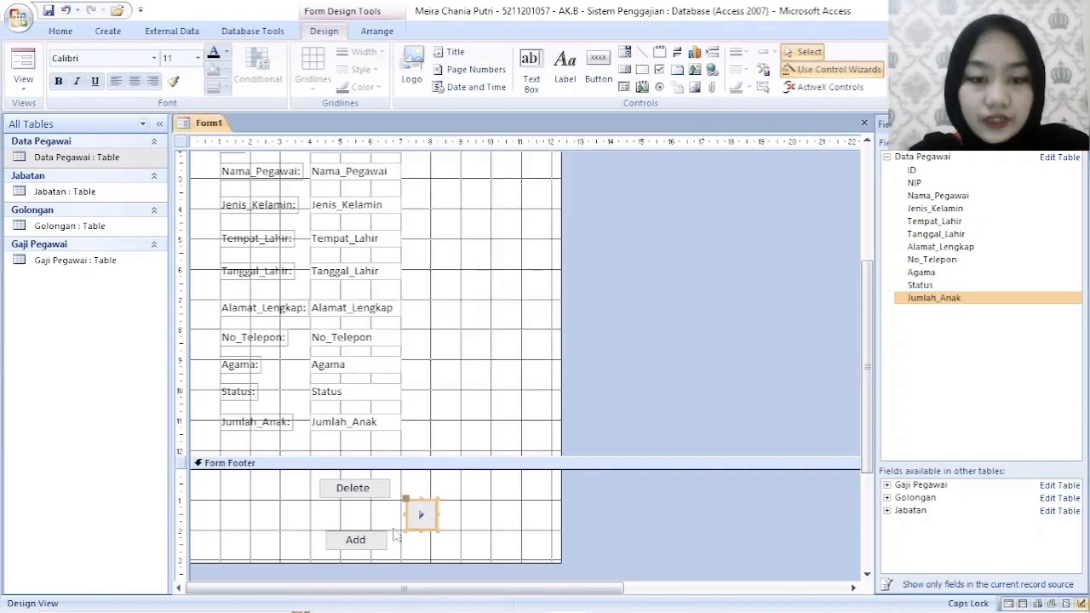
# - Add a Go To Previous Record command button with its default arrow picture to the left of Delete and Add
pyautogui.click(600, 82)
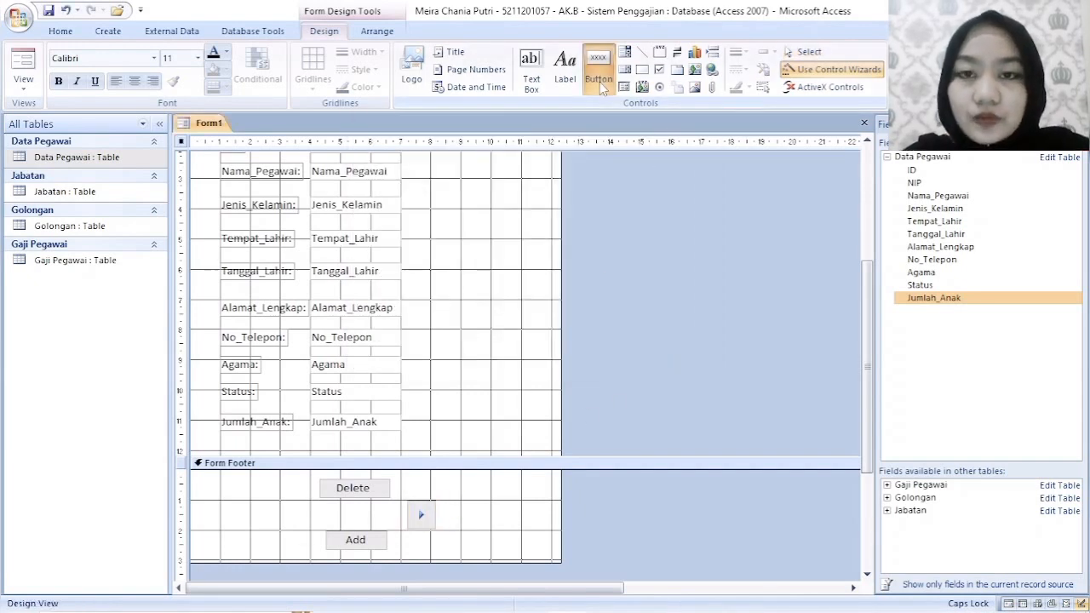
pyautogui.moveTo(300, 504); pyautogui.dragTo(266, 529)
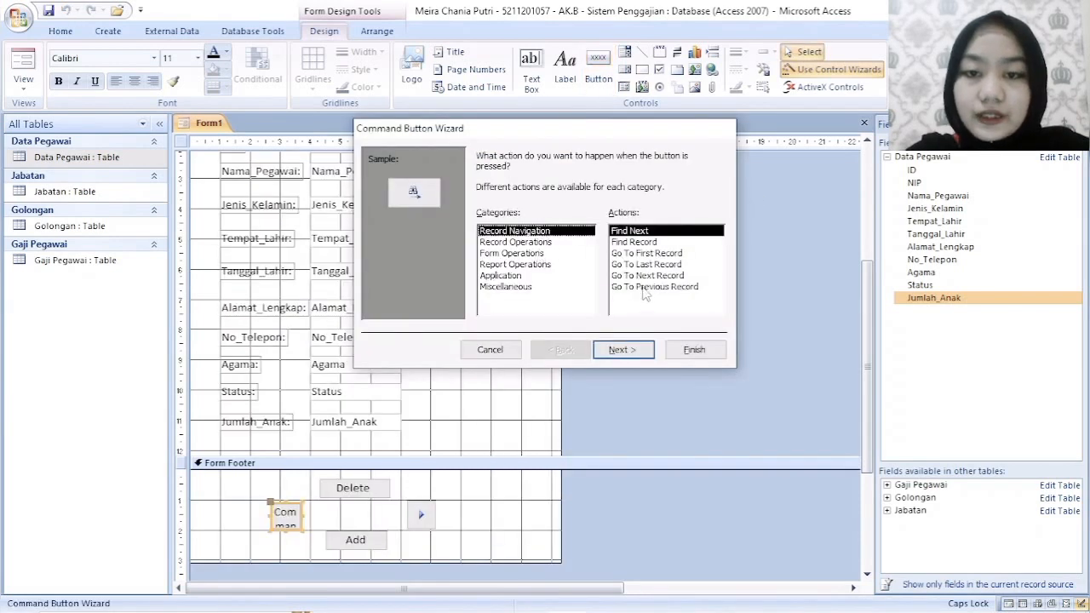
pyautogui.click(647, 287)
pyautogui.click(620, 350)
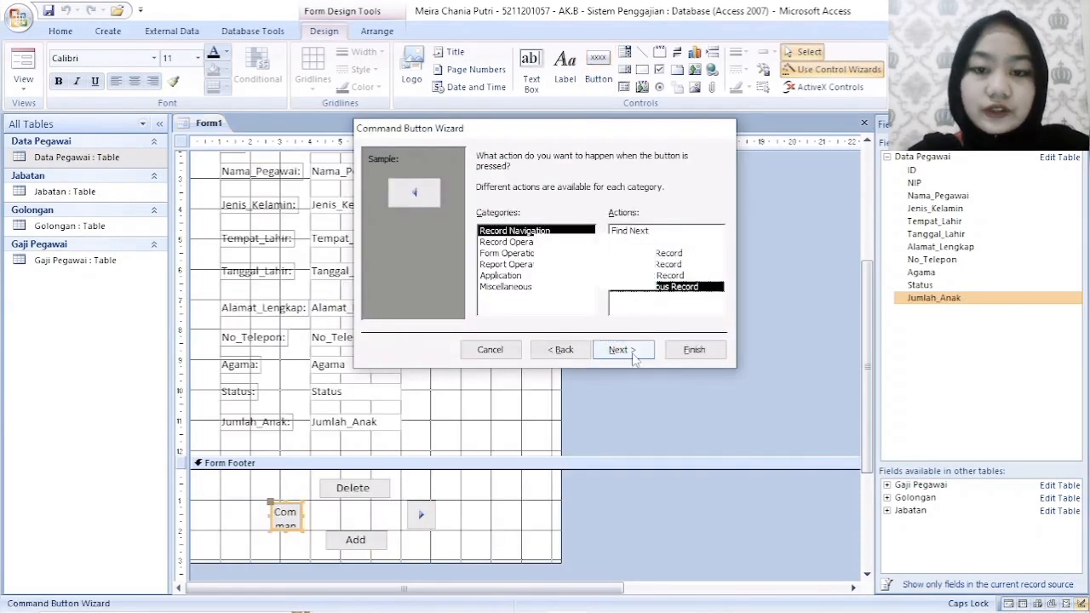
pyautogui.click(620, 350)
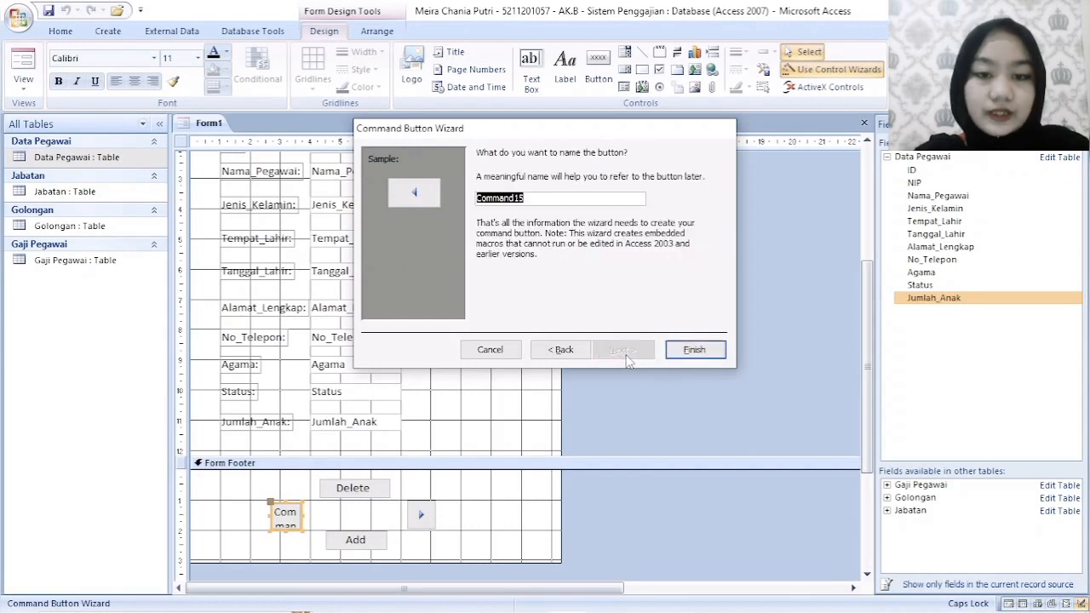
pyautogui.click(692, 350)
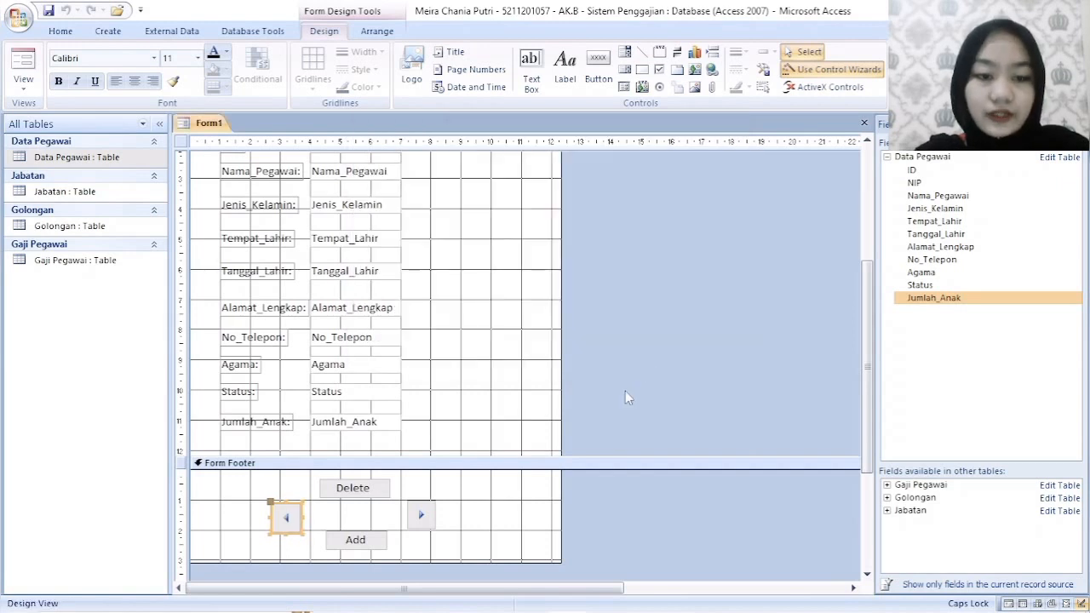
pyautogui.click(502, 520)
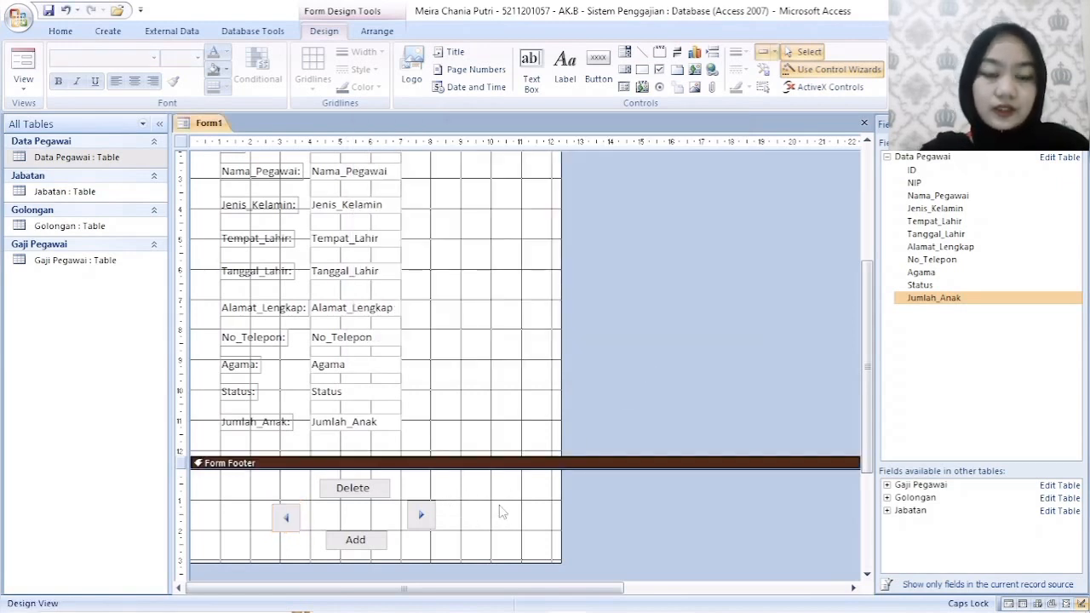
# - Save the new form under the name Form Data Pegawai
pyautogui.rightClick(219, 128)
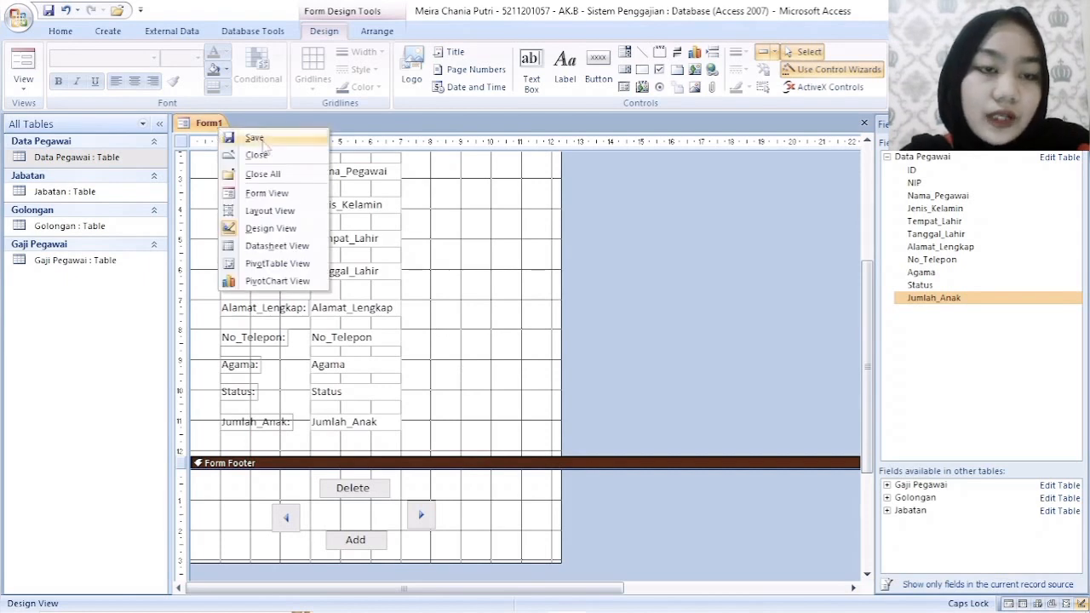
pyautogui.click(260, 140)
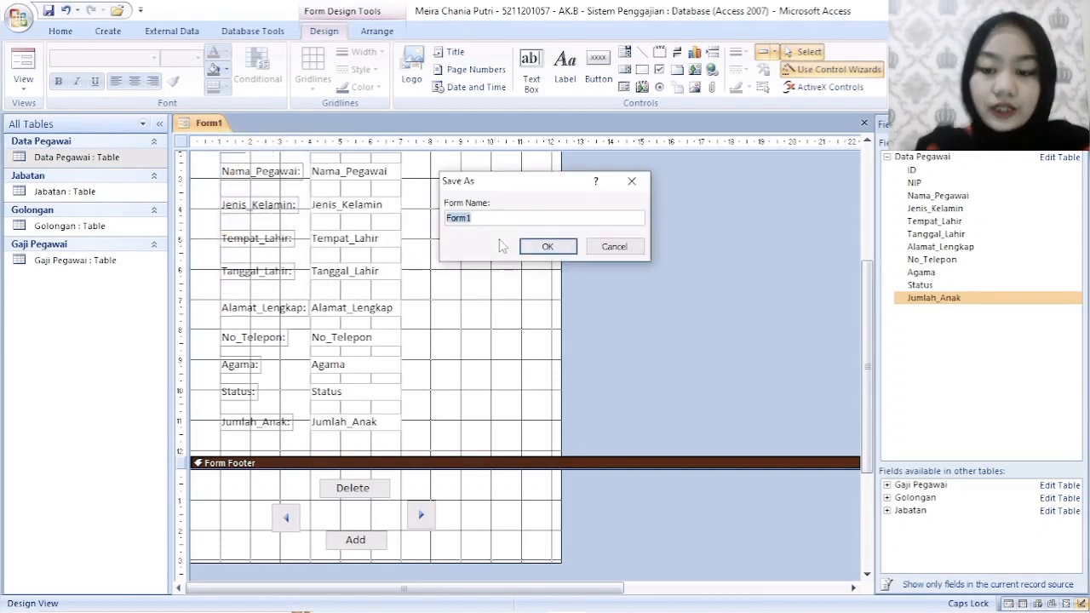
pyautogui.write('f')
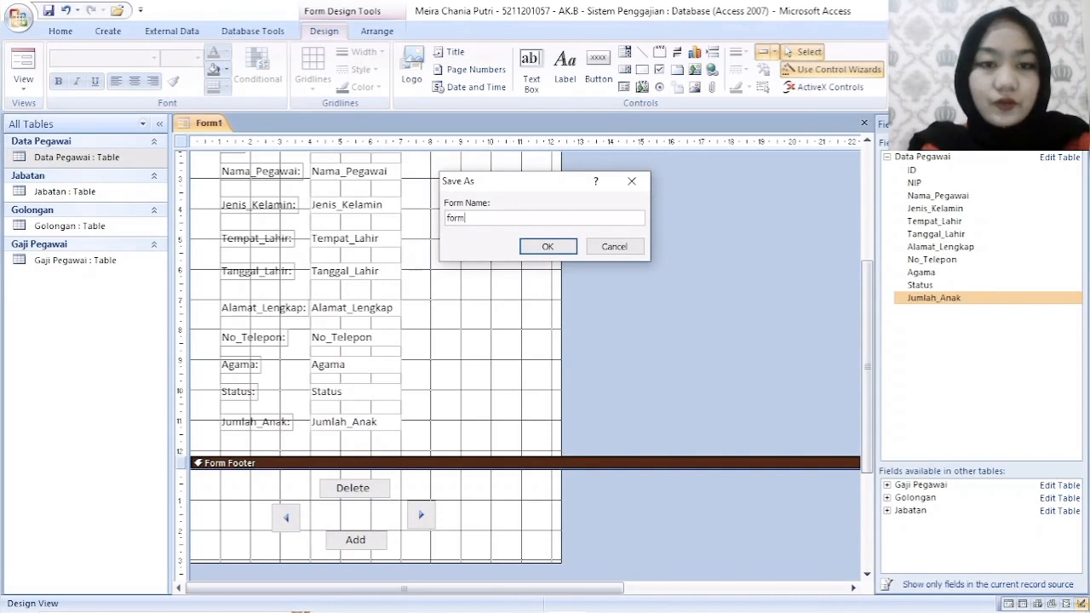
pyautogui.press('capslock')
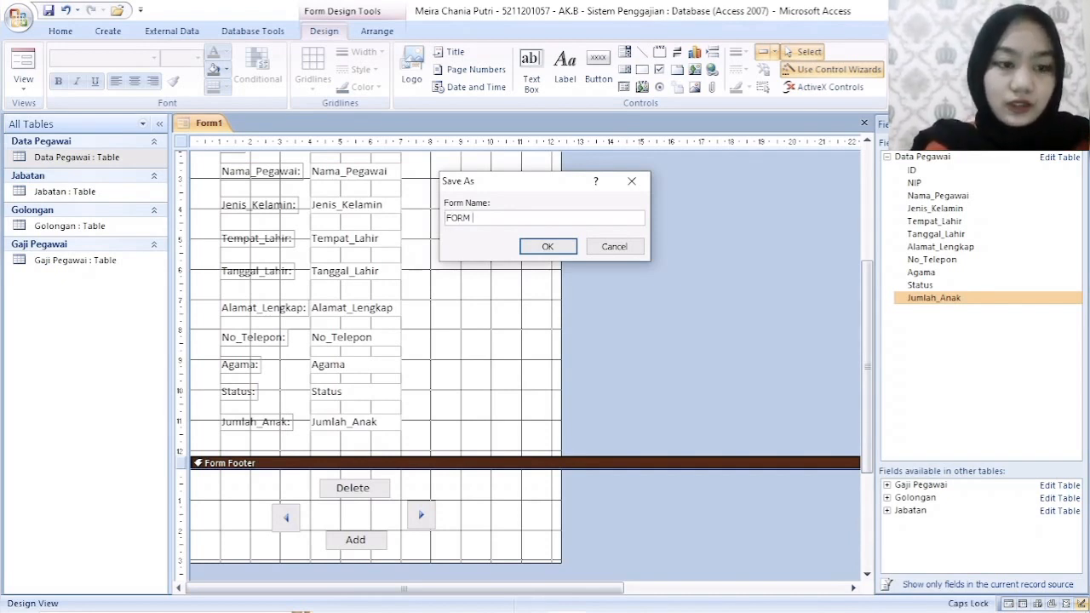
pyautogui.press('BackSpace')
pyautogui.press('capslock')
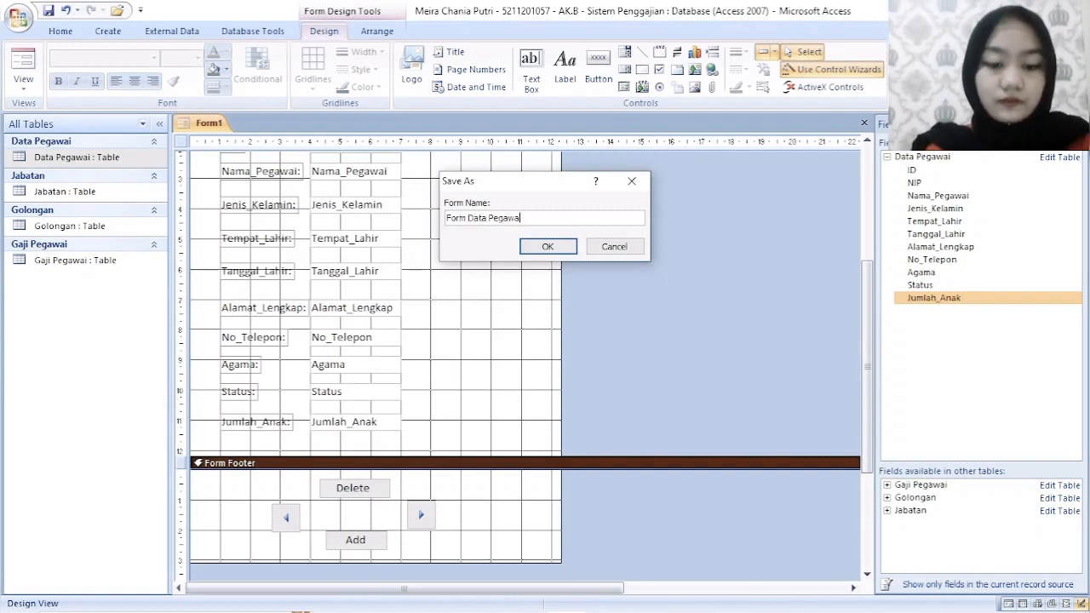
pyautogui.click(548, 246)
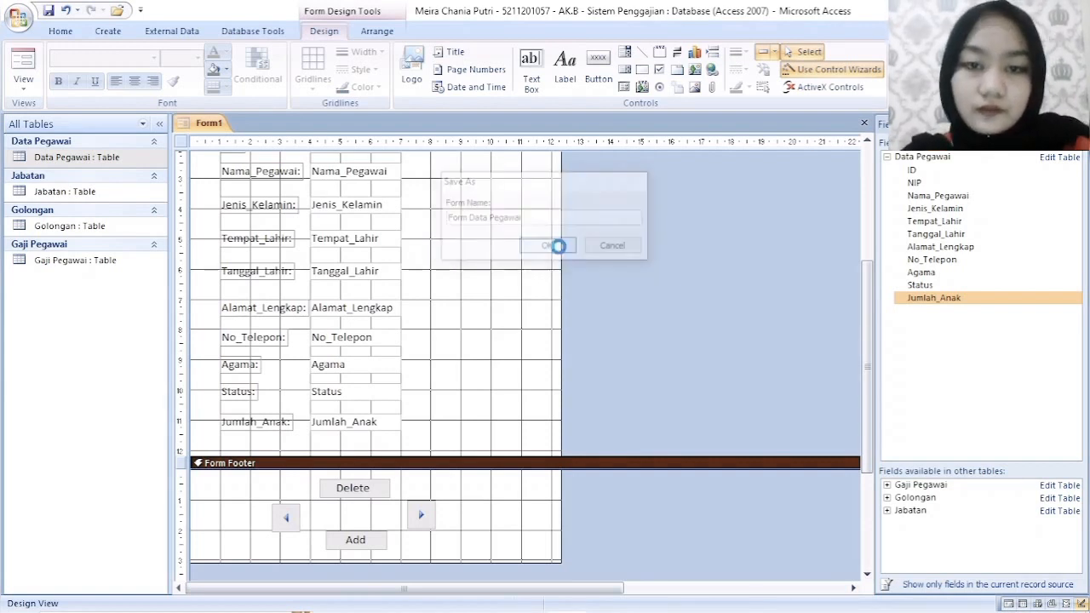
# - Close the field list and switch Form Data Pegawai to Form View to check its fields and footer buttons
pyautogui.scroll(5, 596, 324)
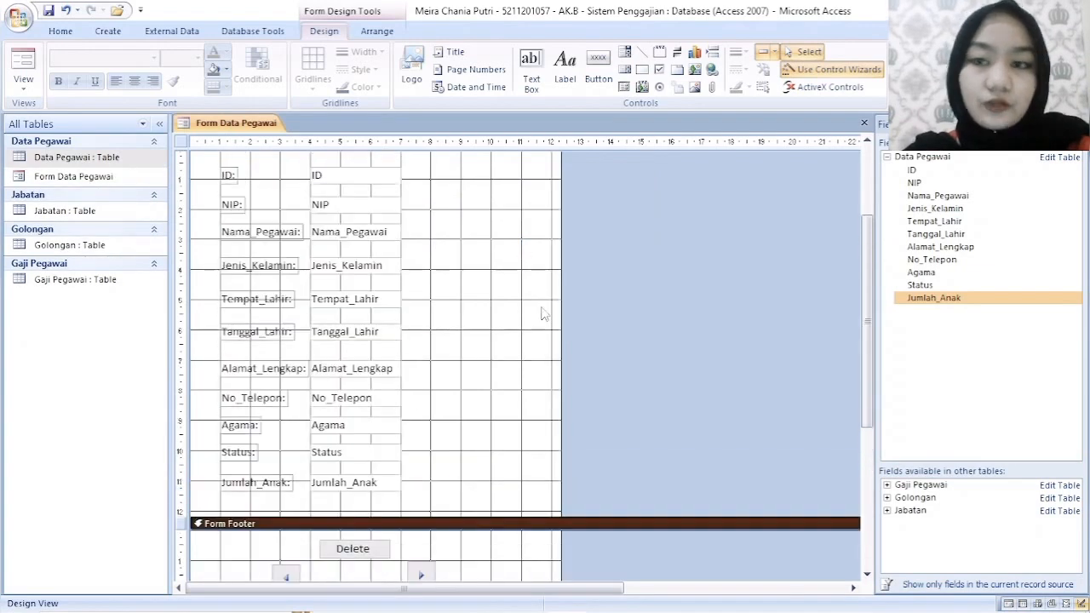
pyautogui.click(1077, 125)
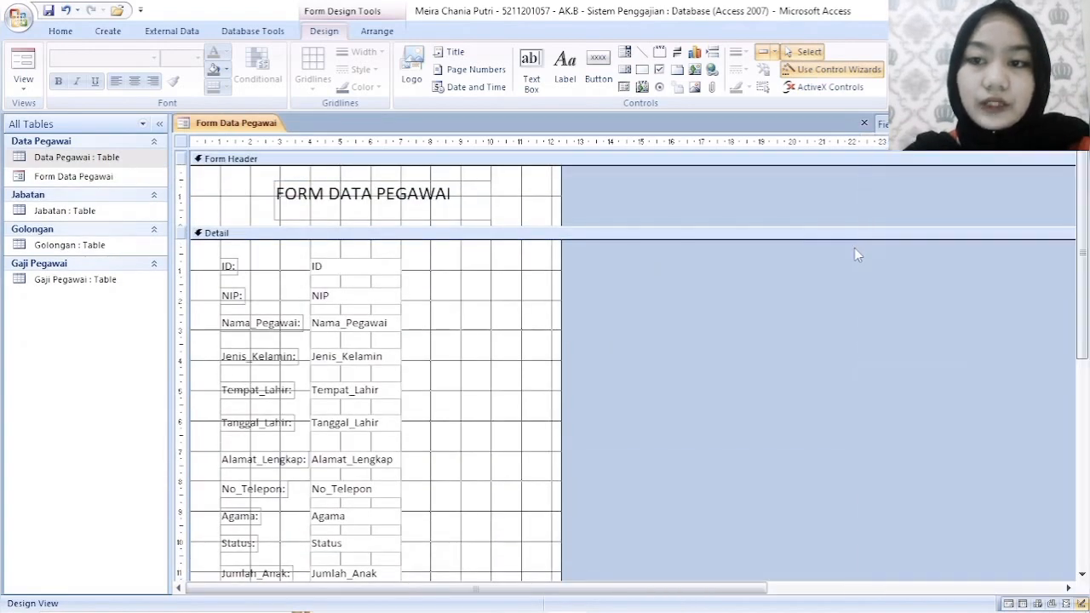
pyautogui.click(24, 89)
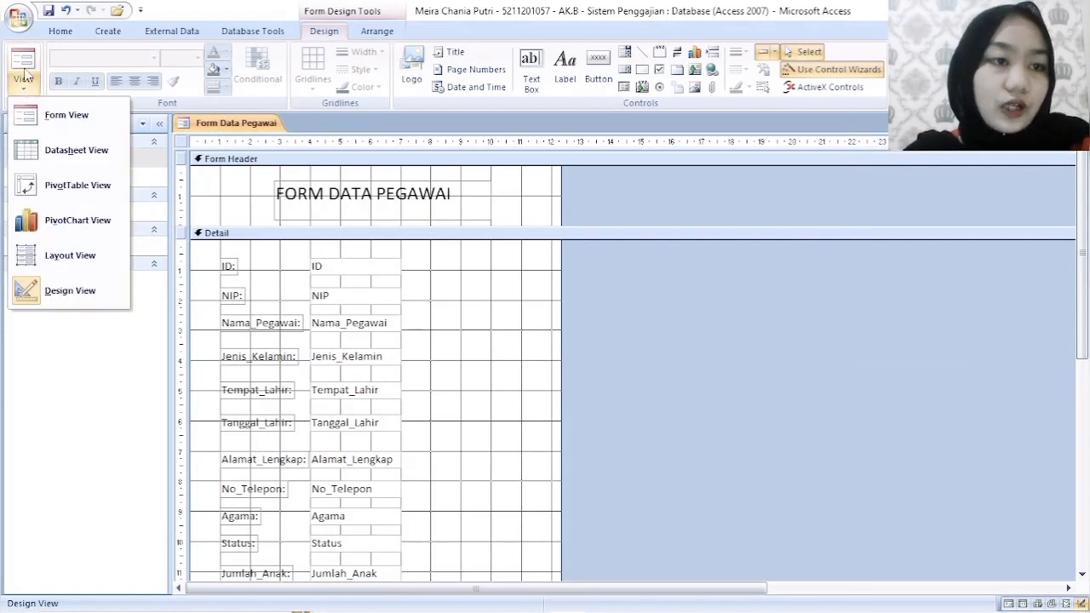
pyautogui.click(67, 115)
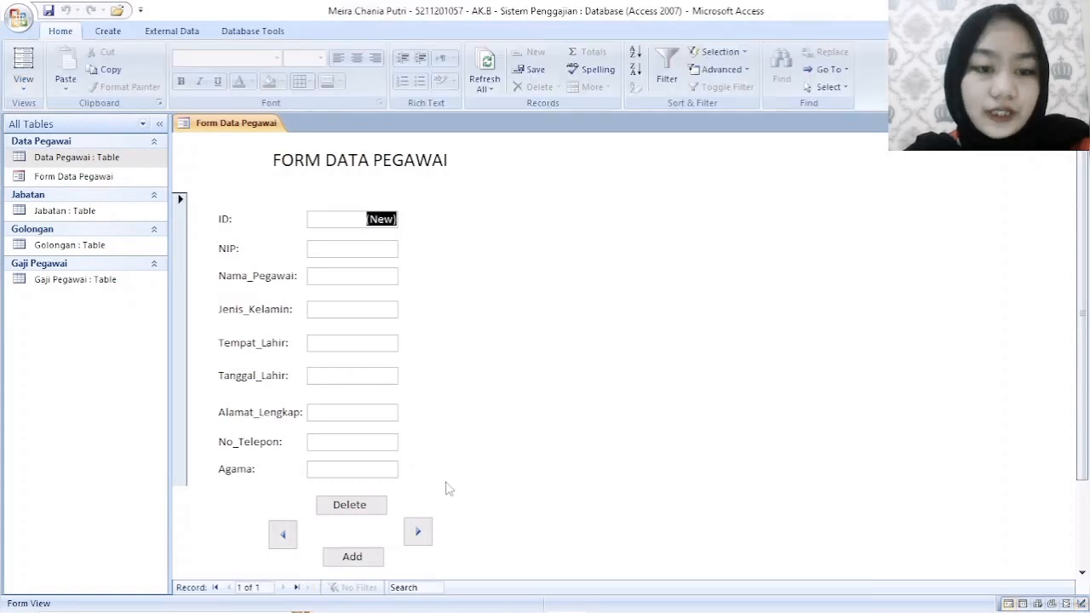
pyautogui.scroll(-2, 439, 489)
pyautogui.scroll(2, 417, 481)
pyautogui.scroll(-2, 391, 426)
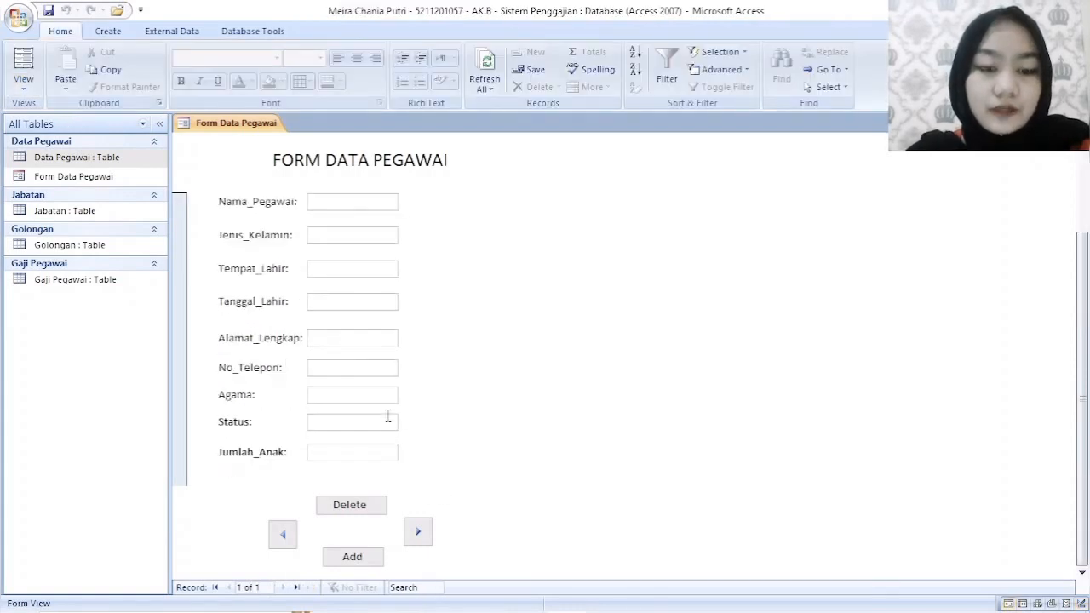
pyautogui.scroll(2, 388, 416)
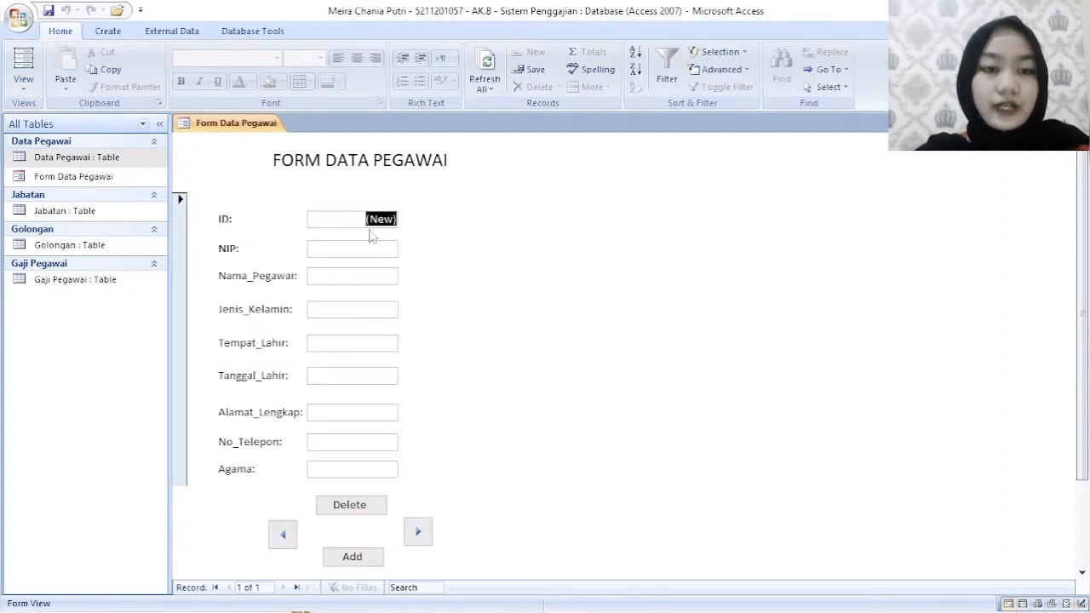
# - Move from the ID field to the NIP field of the new employee record
pyautogui.press('Down')
pyautogui.press('Up')
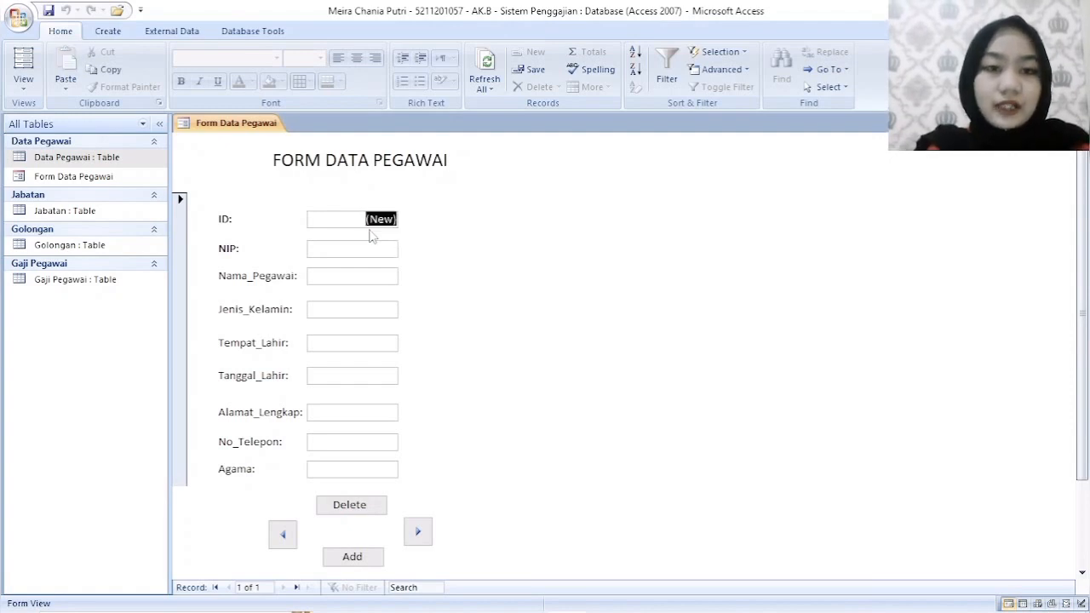
pyautogui.press('Down')
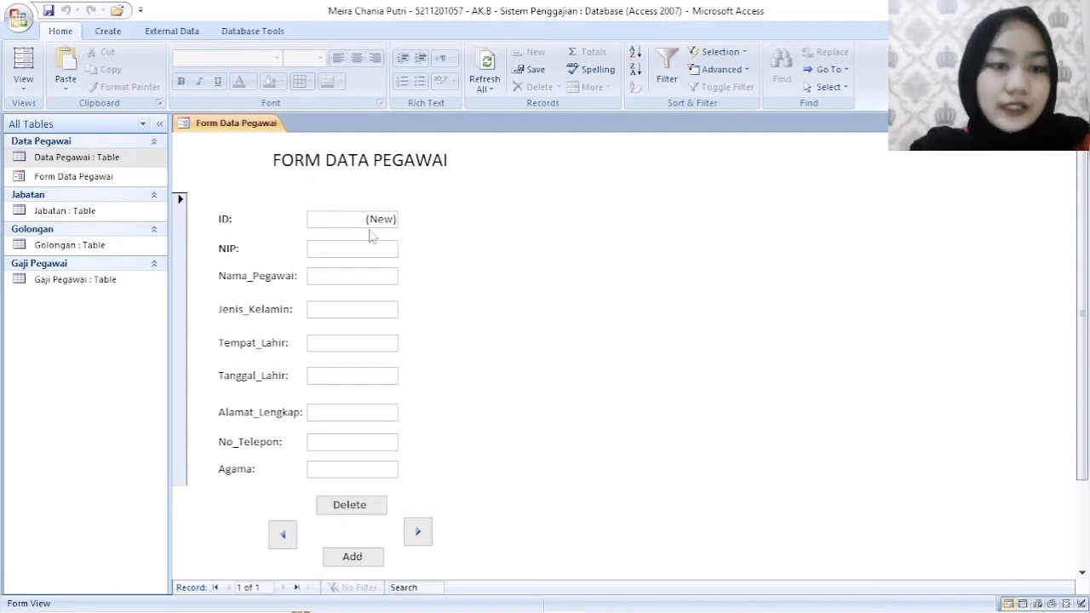
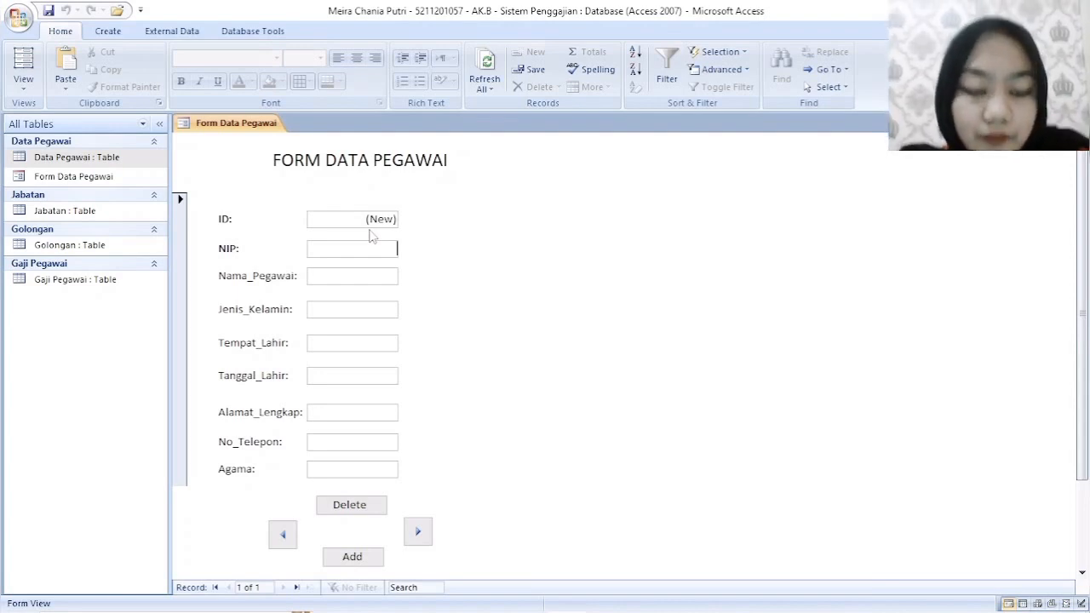
# - Fill in the first employee's NIP number and full name in the new record
pyautogui.write('225')
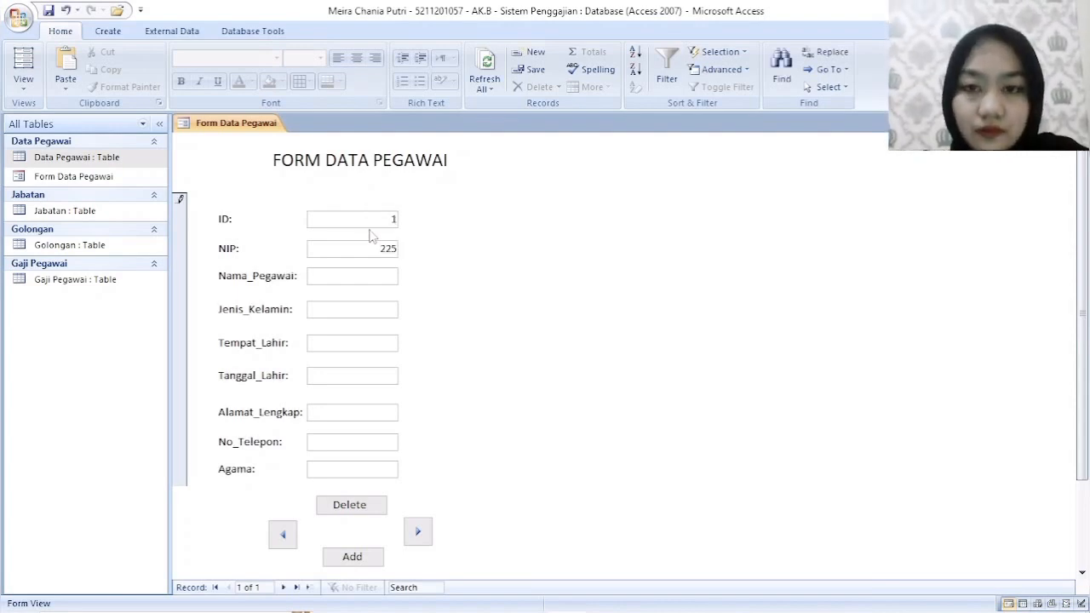
pyautogui.press('BackSpace')
pyautogui.write('6')
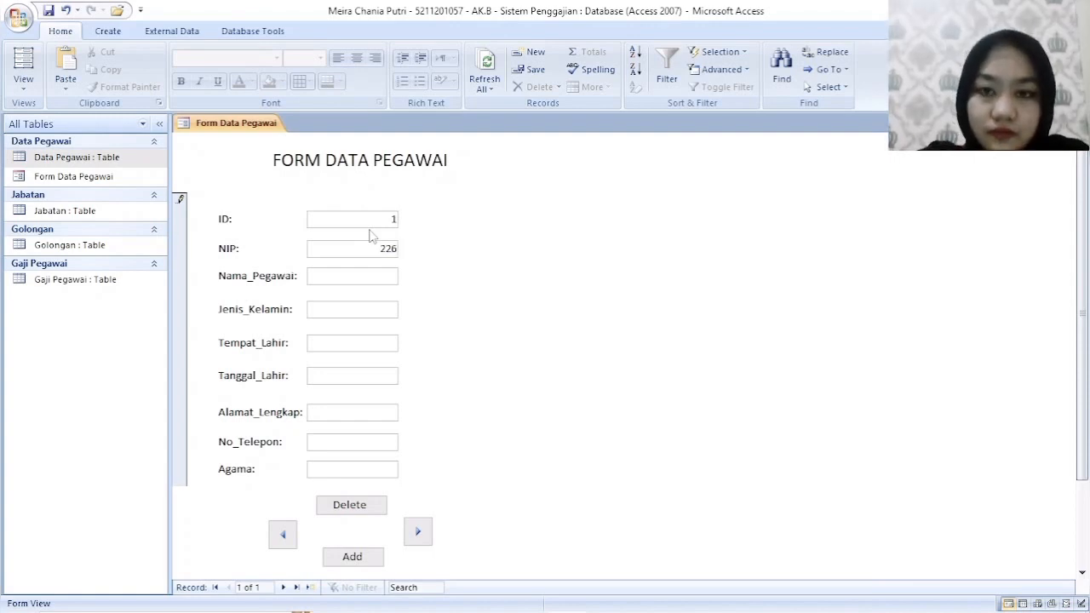
pyautogui.write('001')
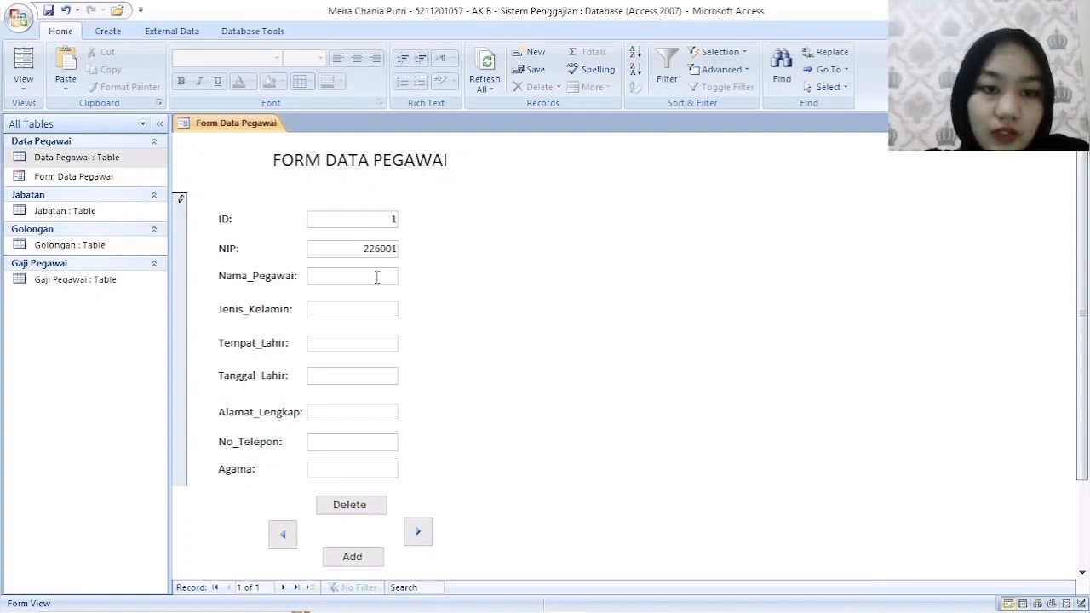
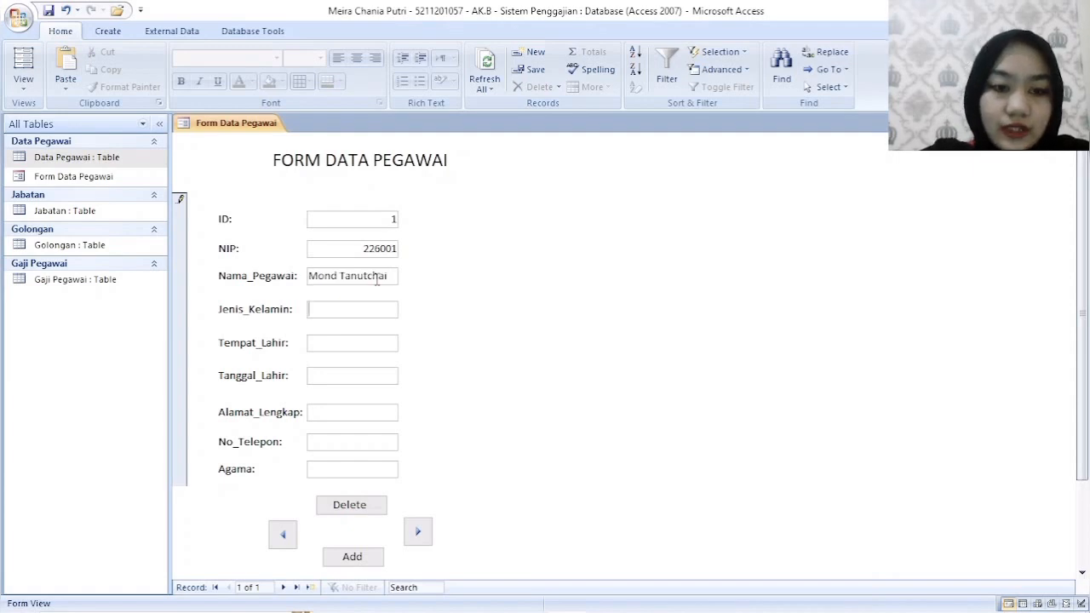
# - Set the first employee's Jenis_Kelamin to L and Tempat_Lahir to Bandung
pyautogui.press('Tab')
pyautogui.write('L')
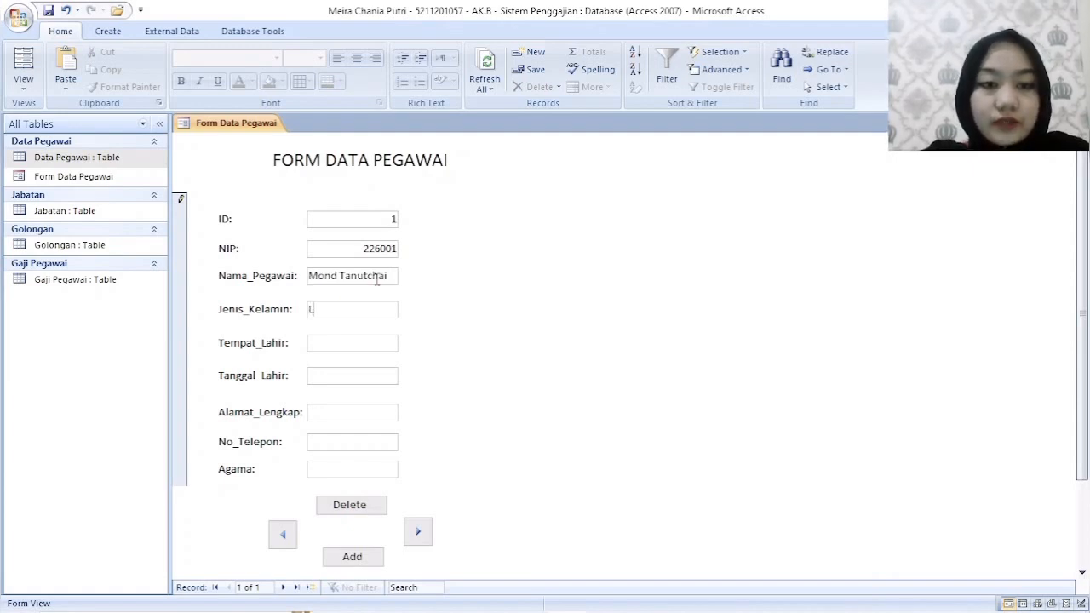
pyautogui.press('Tab')
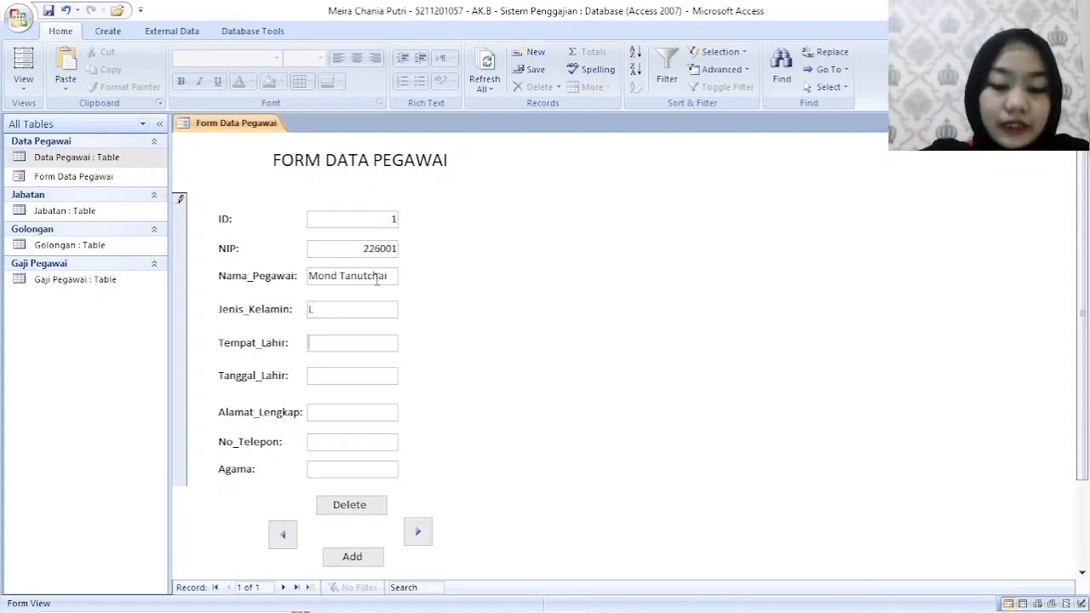
pyautogui.write('Bandung')
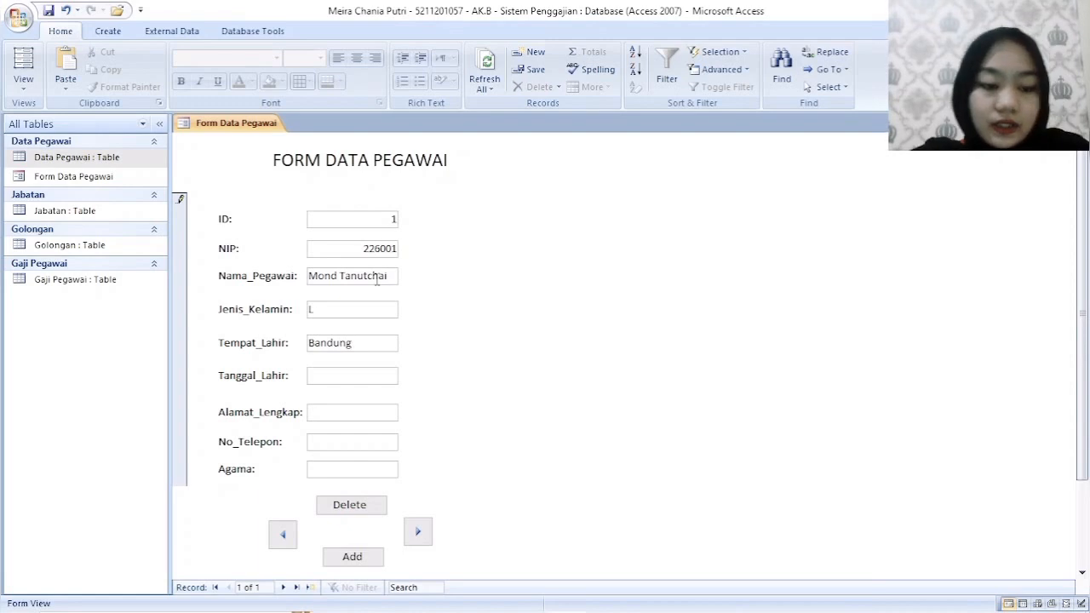
# - Enter the first employee's date of birth in Tanggal_Lahir and the street address in Alamat_Lengkap
pyautogui.press('Tab')
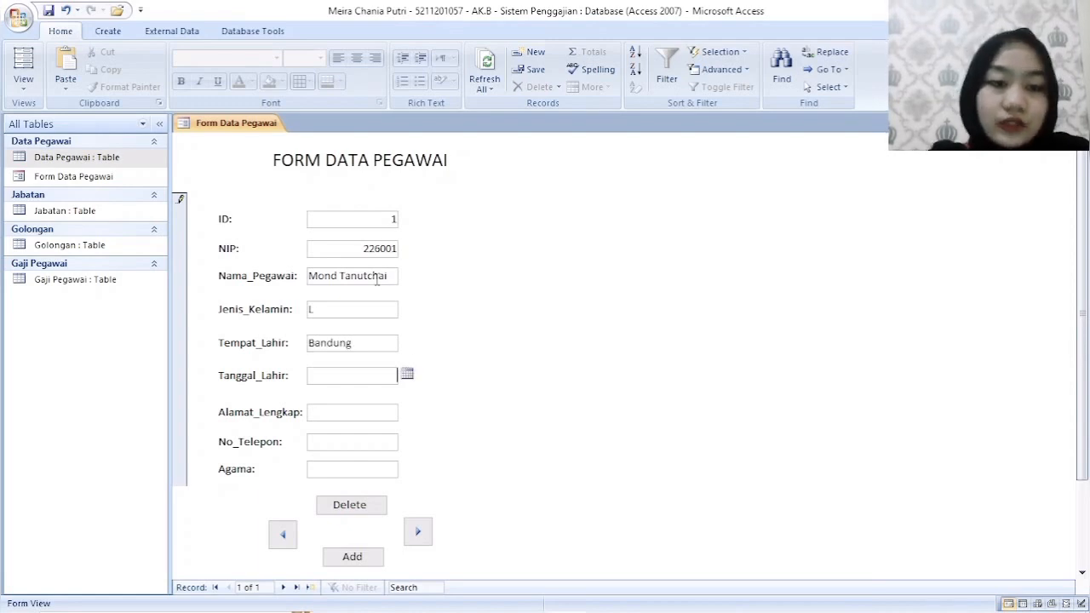
pyautogui.click(406, 377)
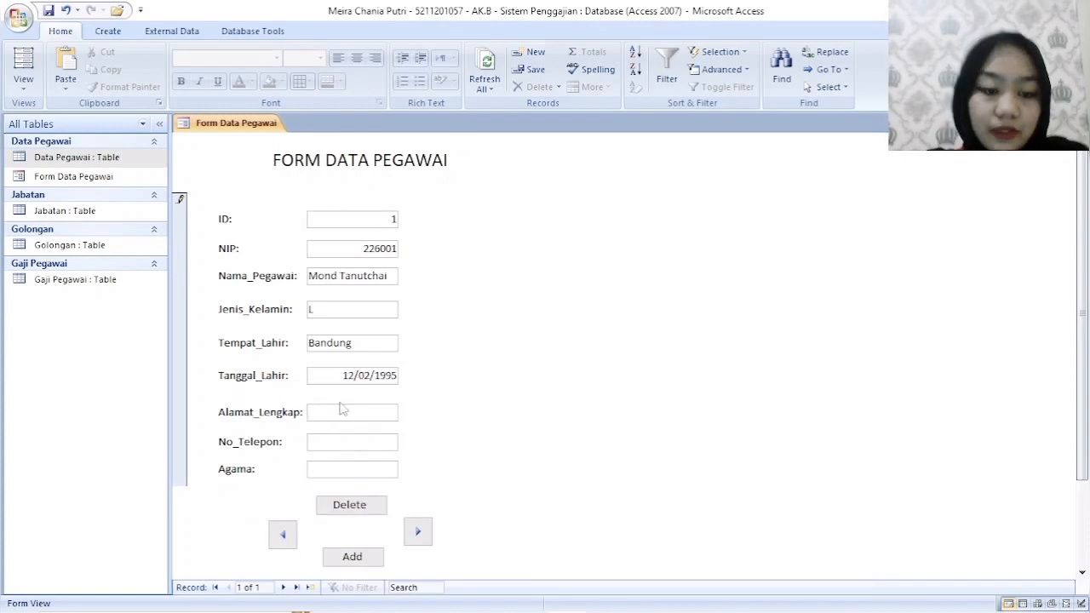
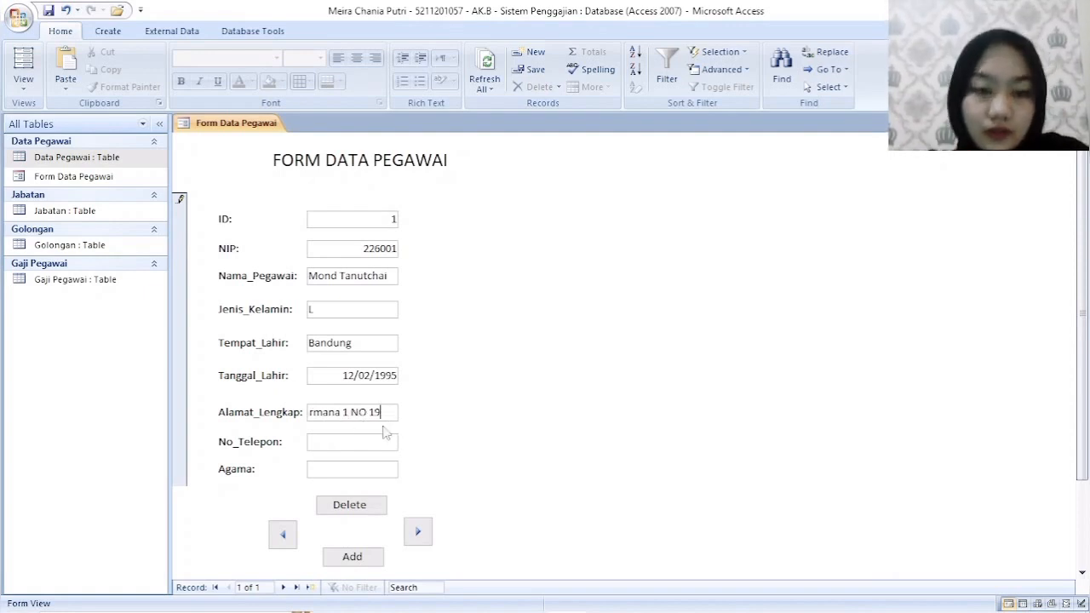
# - Fill in the first employee's phone number in No_Telepon, correcting its last digits
pyautogui.click(379, 441)
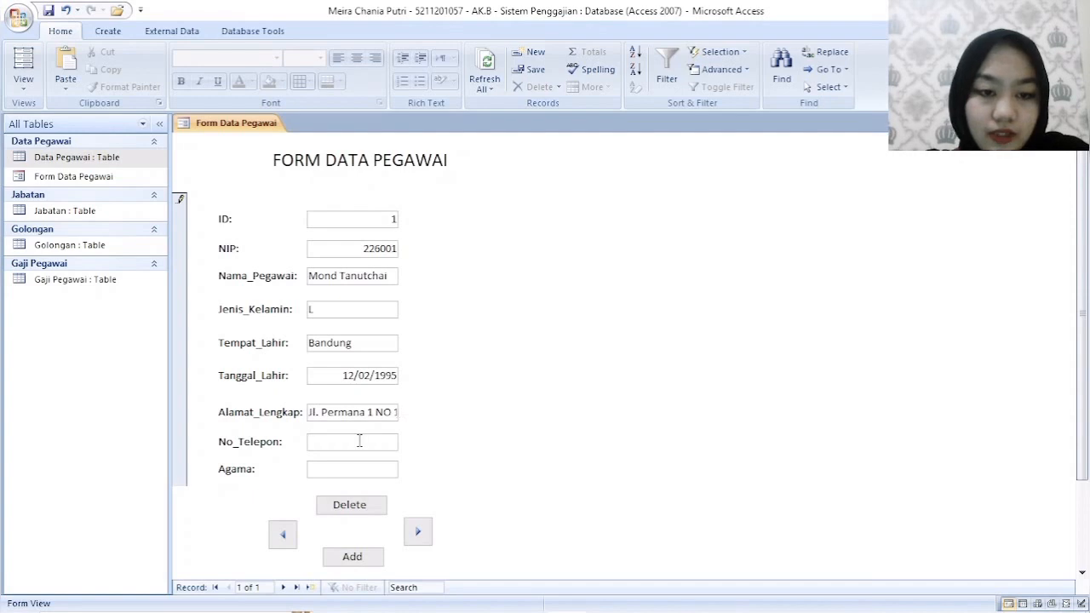
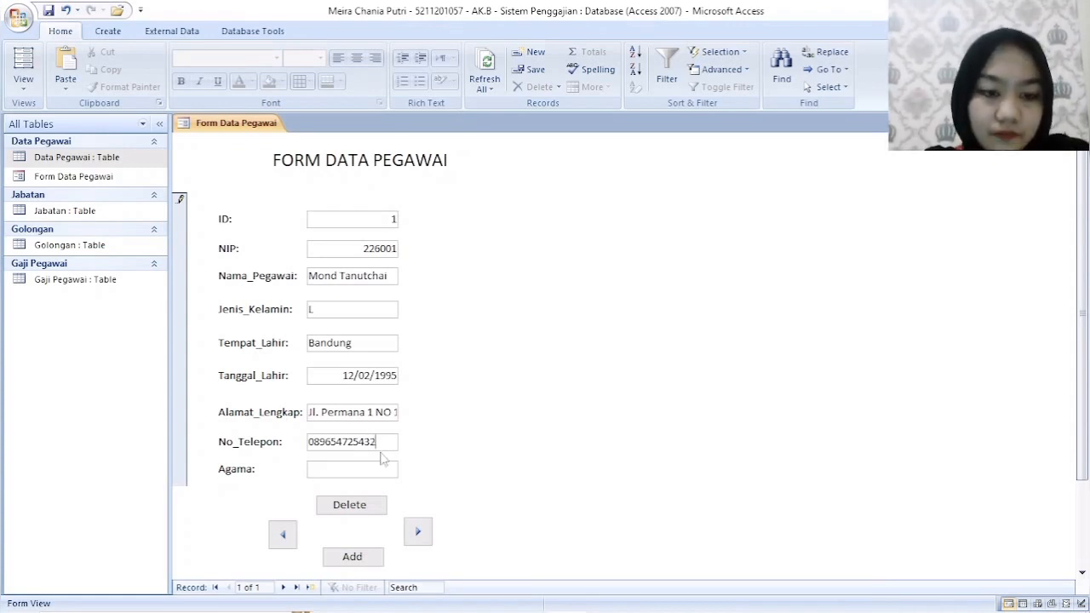
# - Set the first employee's Agama to Islam
pyautogui.click(363, 470)
pyautogui.write('I')
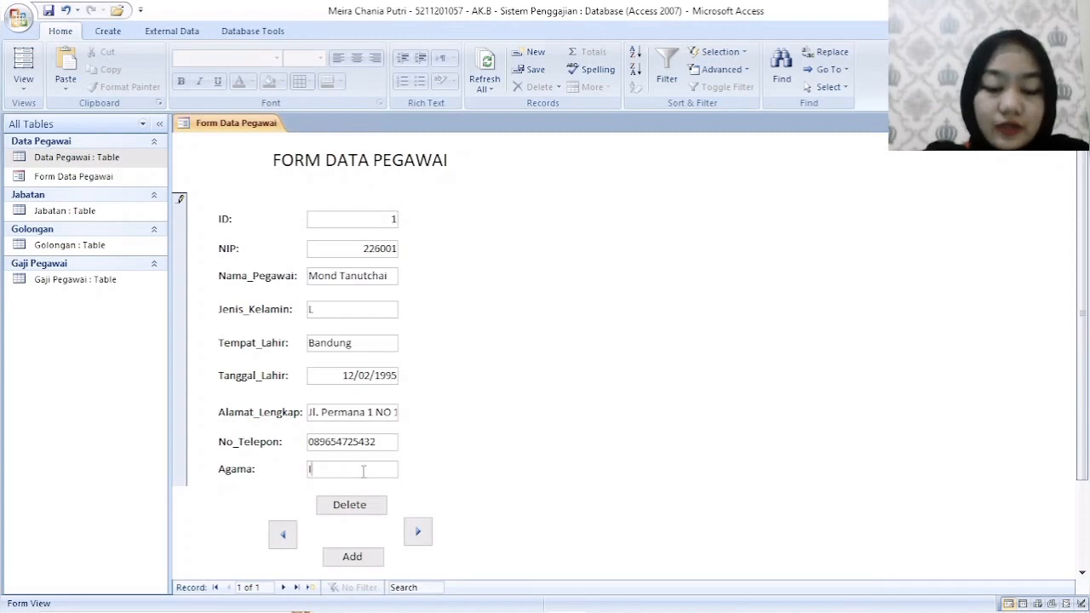
pyautogui.write('slam')
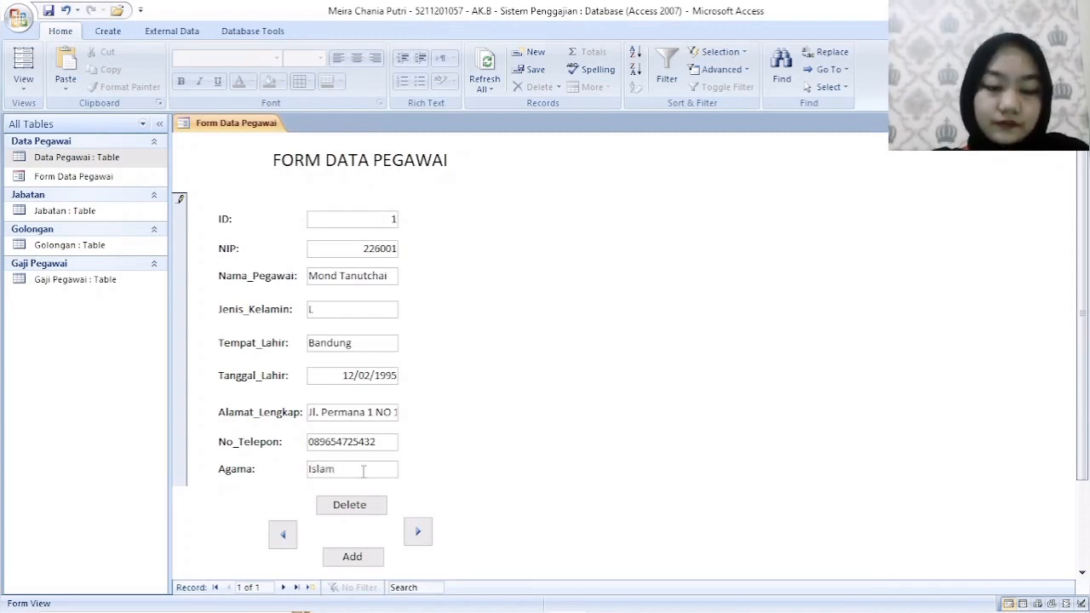
# - Set the first employee's Status to Nikah and Jumlah_Anak to 1
pyautogui.scroll(-1, 364, 475)
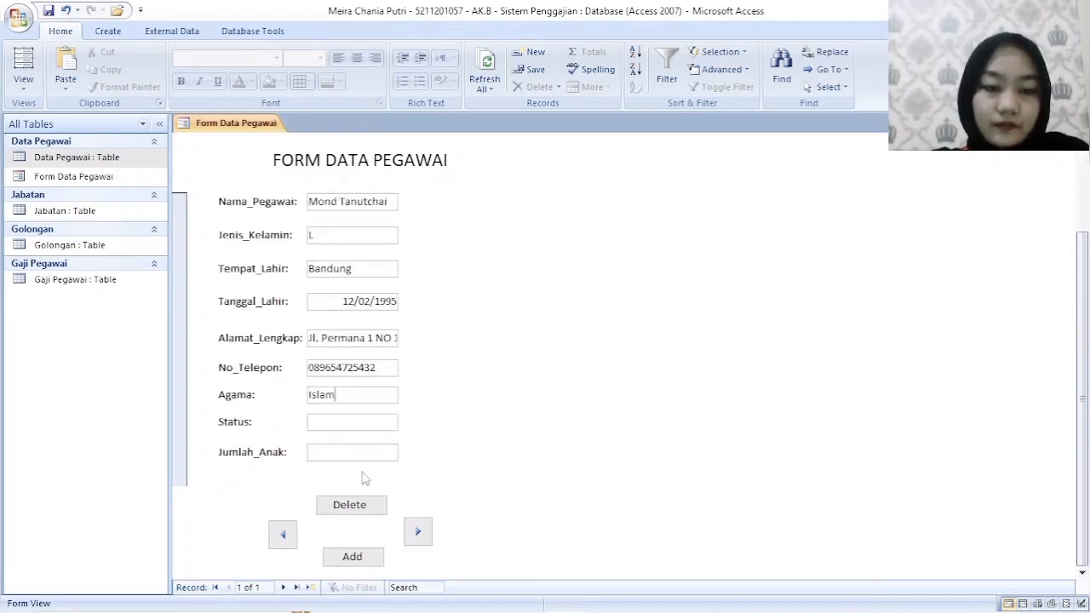
pyautogui.click(360, 430)
pyautogui.write('Nika')
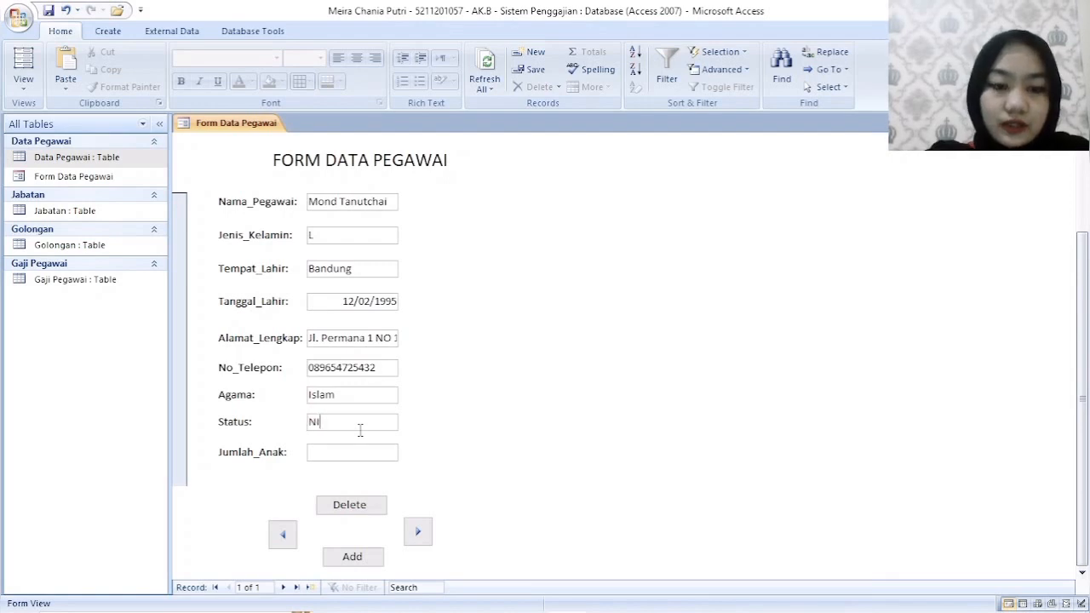
pyautogui.press('BackSpace')
pyautogui.press('BackSpace')
pyautogui.press('BackSpace')
pyautogui.write('ikah')
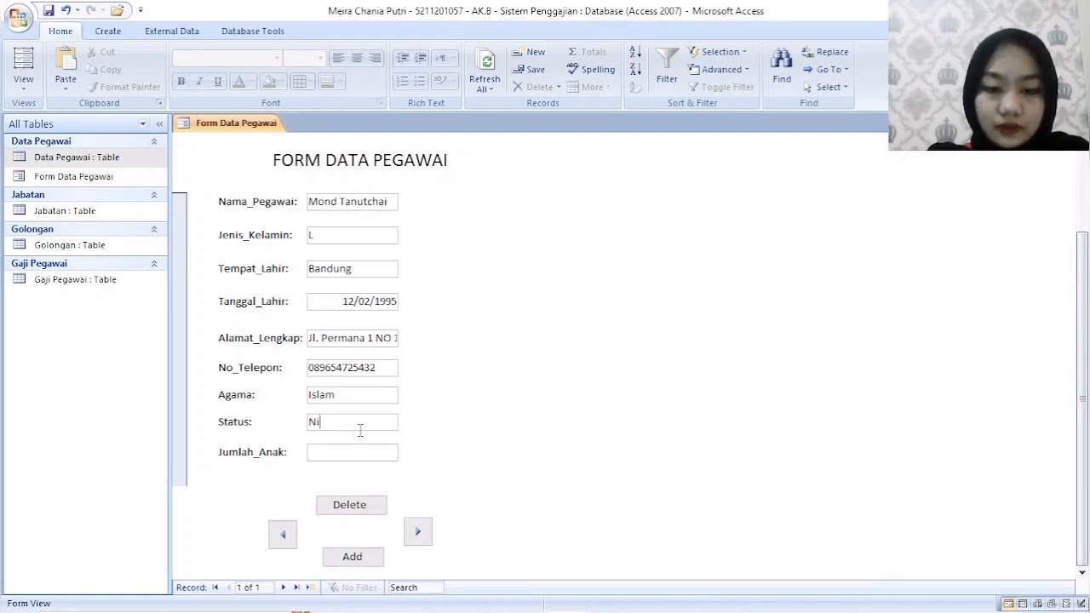
pyautogui.click(355, 460)
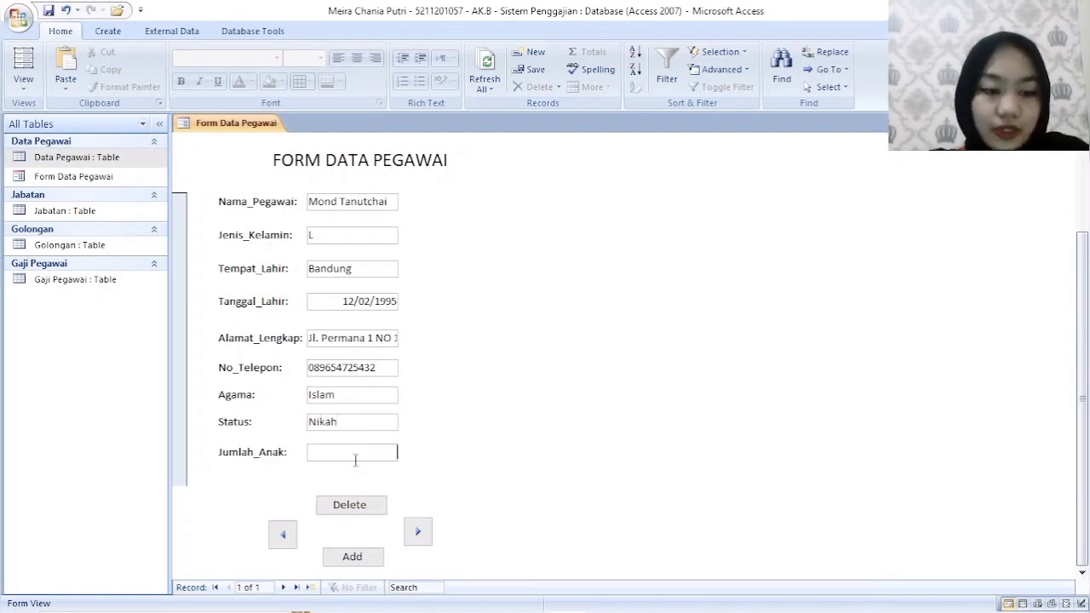
pyautogui.write('1')
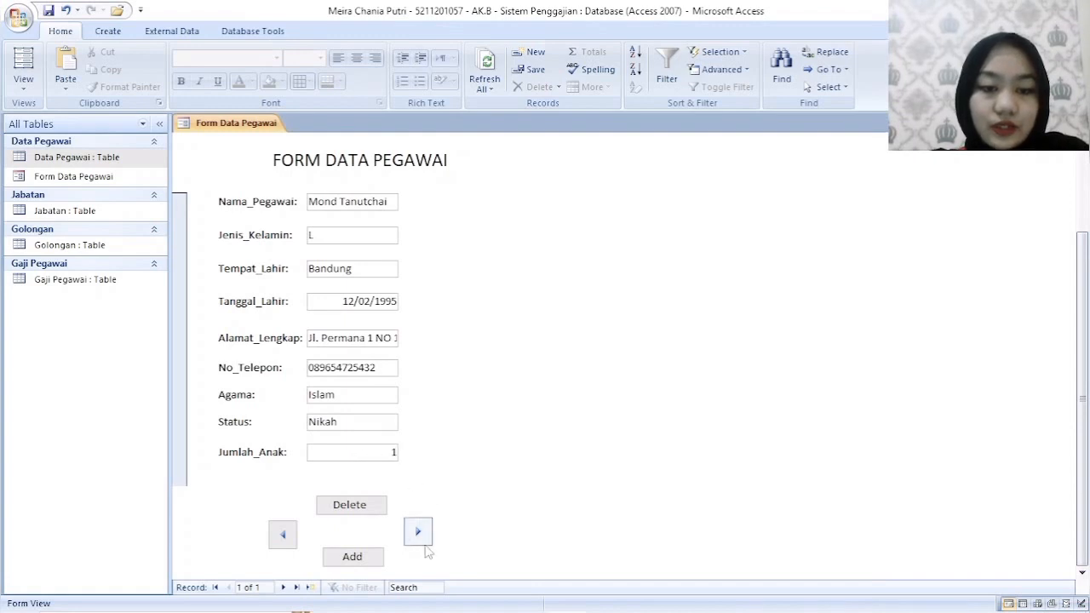
# - Add a second employee record with the form's Add command and fill in its NIP number
pyautogui.click(360, 562)
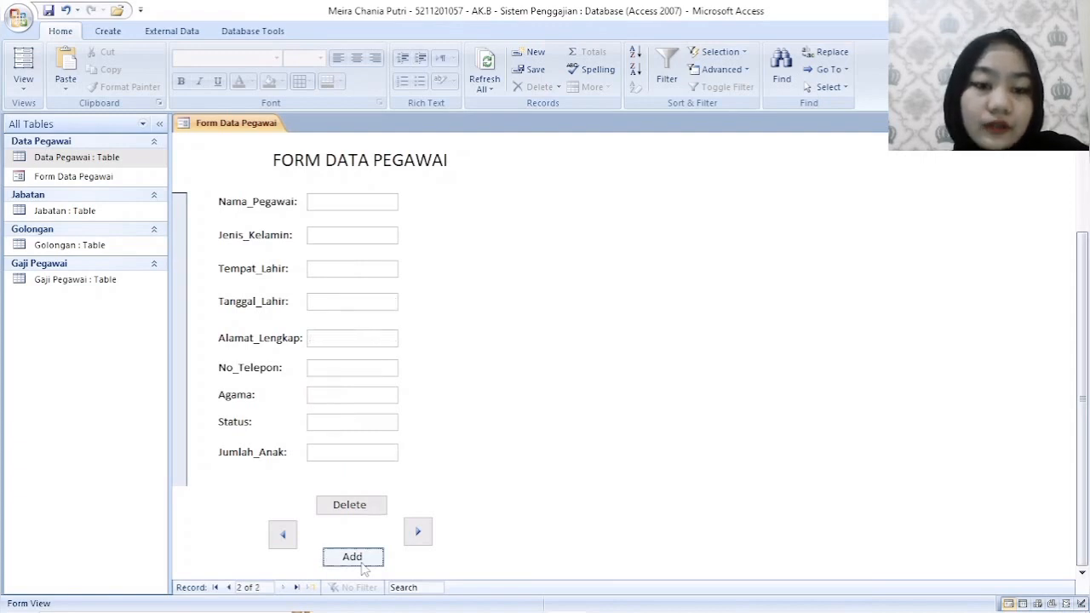
pyautogui.click(363, 248)
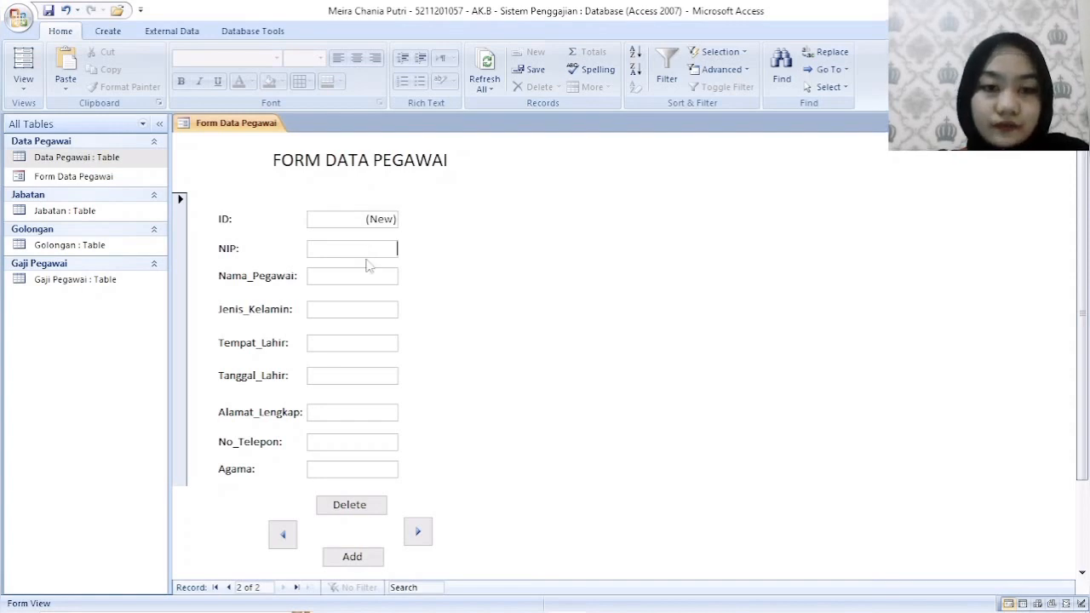
pyautogui.write('22')
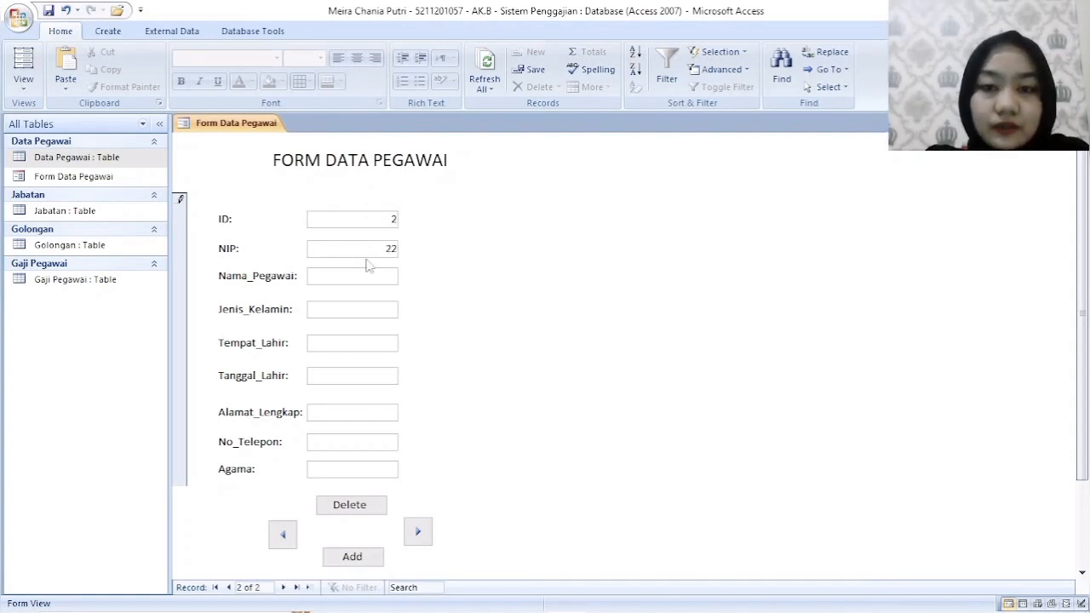
pyautogui.write('6002')
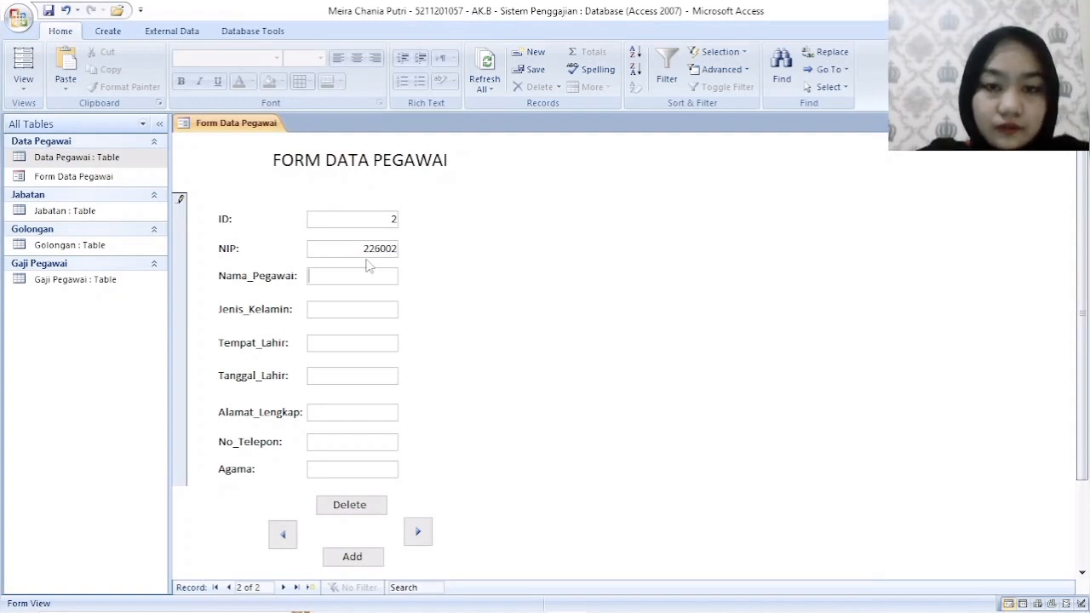
# - Fill in the second employee's full name and set Jenis_Kelamin to P
pyautogui.press('Tab')
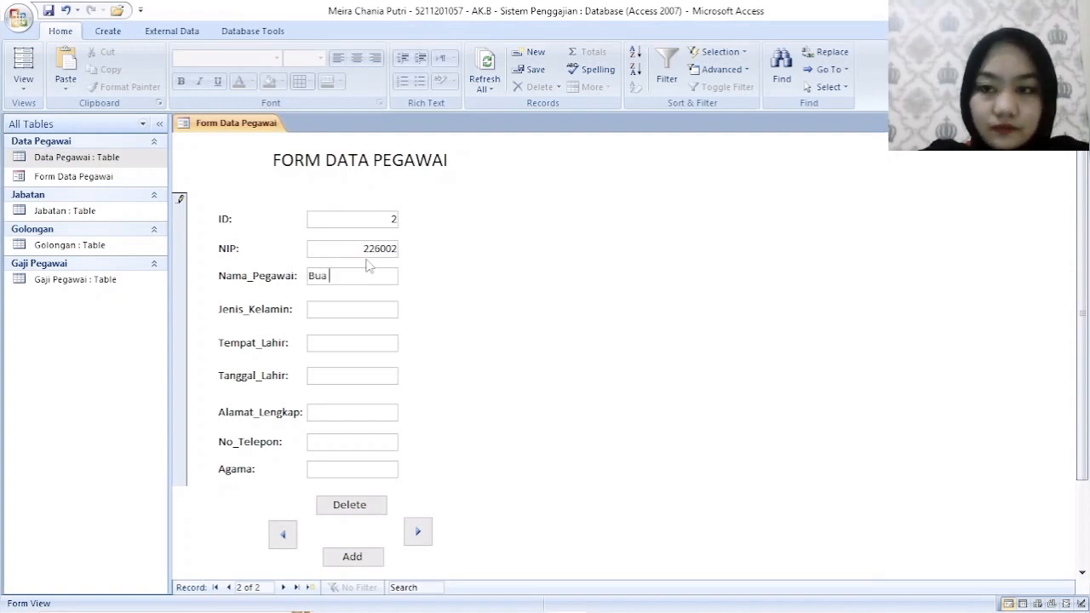
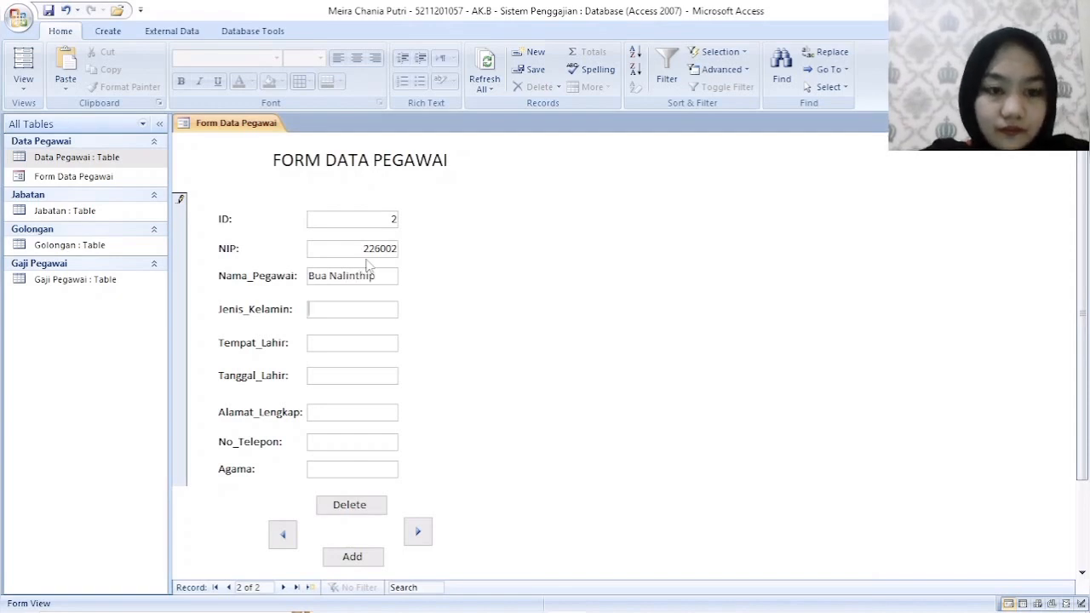
pyautogui.write('P')
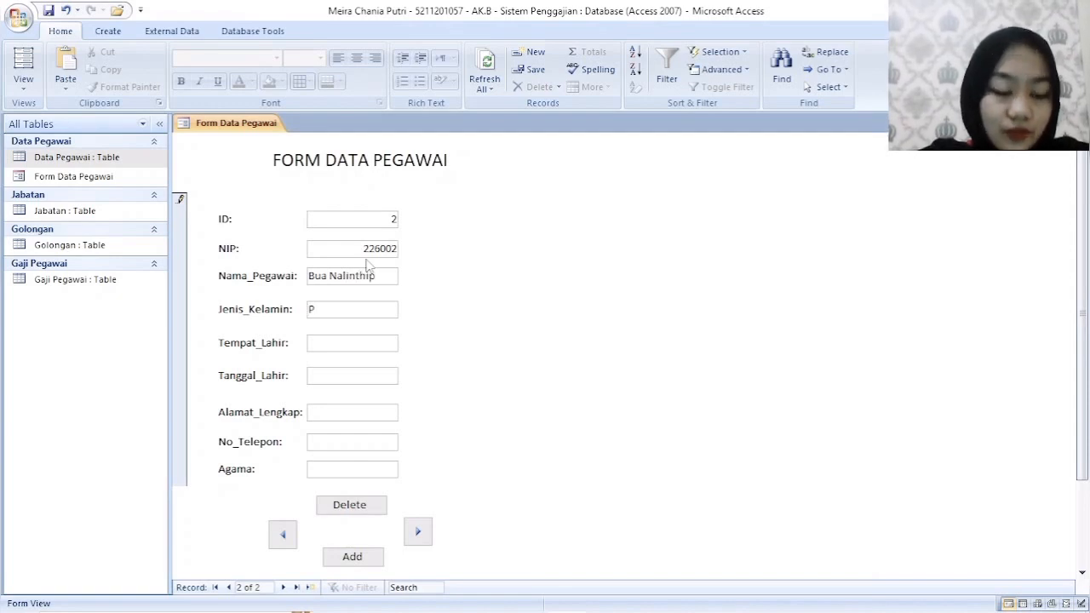
pyautogui.press('capslock')
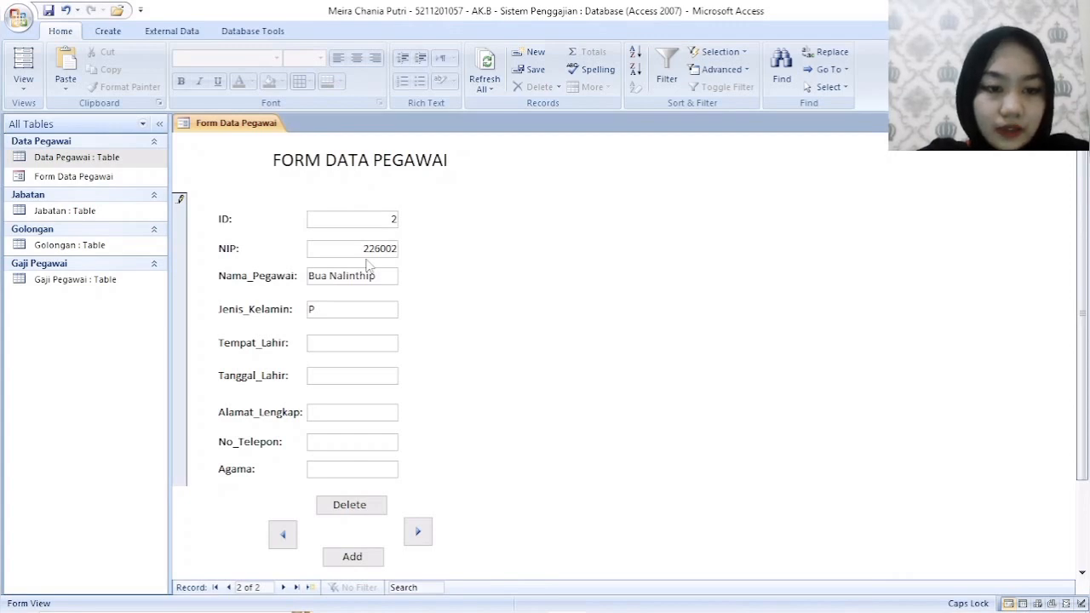
# - Set the second employee's Tempat_Lahir to Jakarta and fill in the date of birth in Tanggal_Lahir
pyautogui.write('Jakarta')
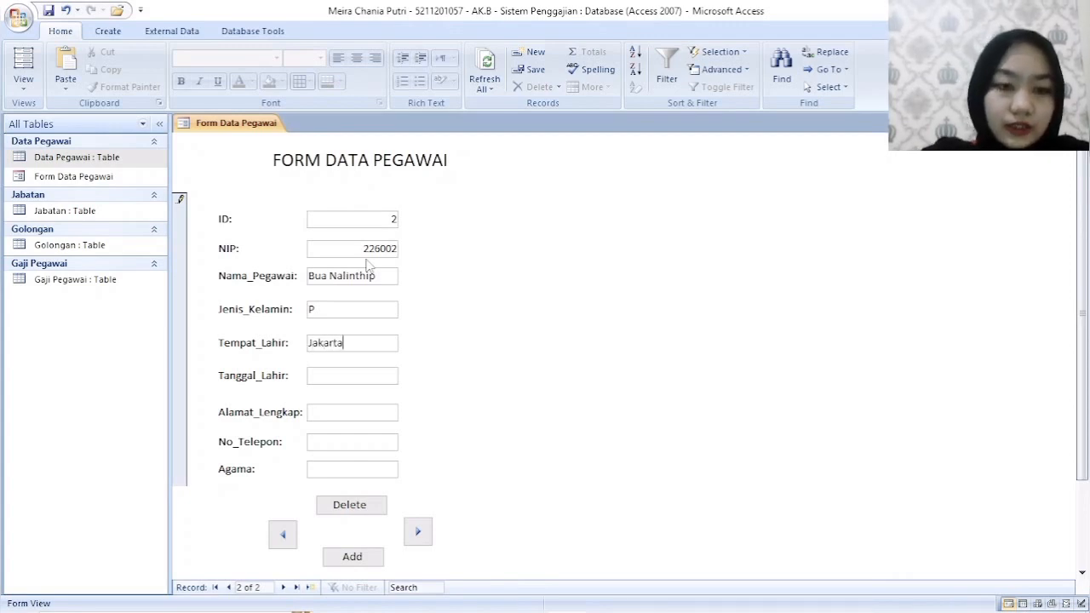
pyautogui.press('Tab')
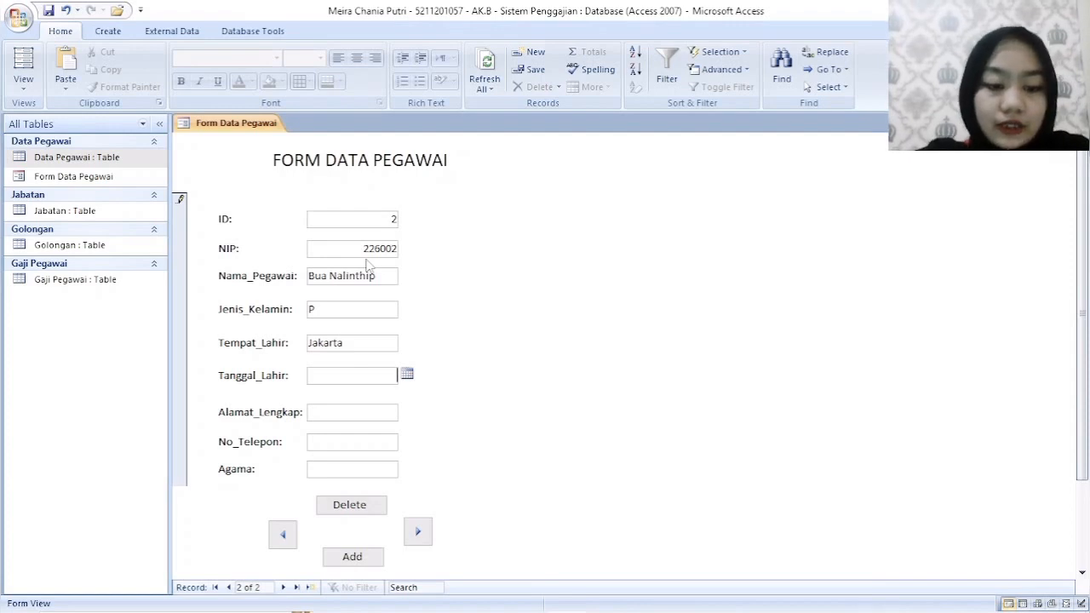
pyautogui.write('11/3/')
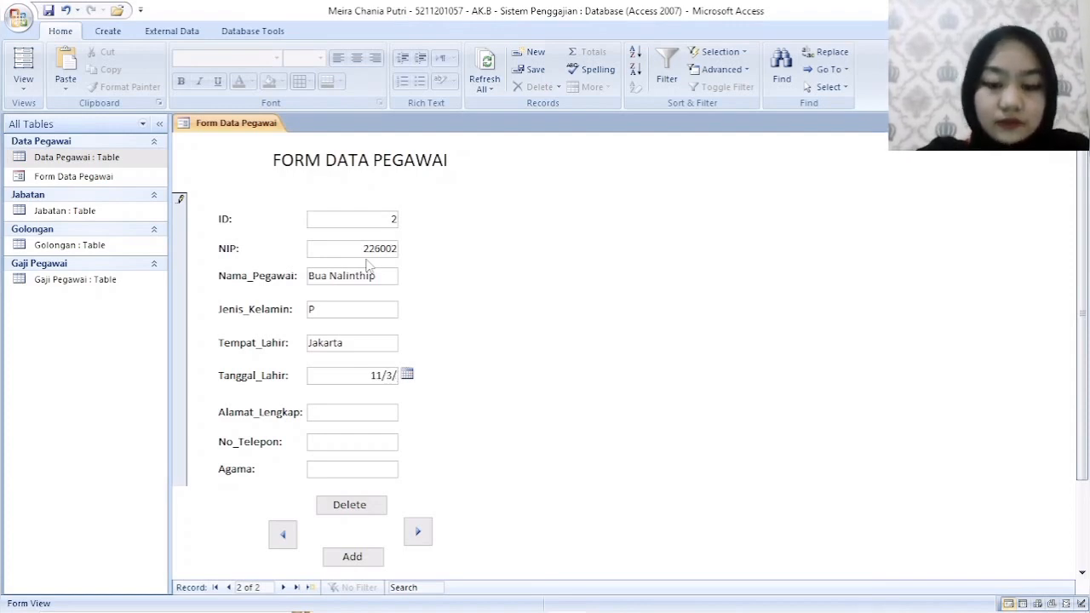
pyautogui.write('1999')
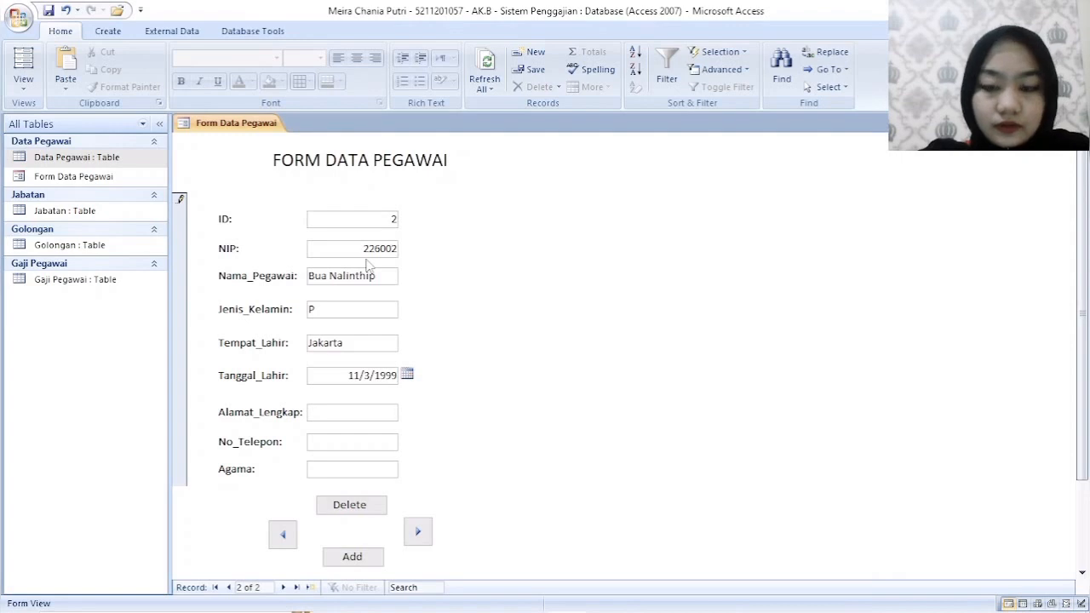
# - Fill in the second employee's street address in Alamat_Lengkap
pyautogui.click(373, 409)
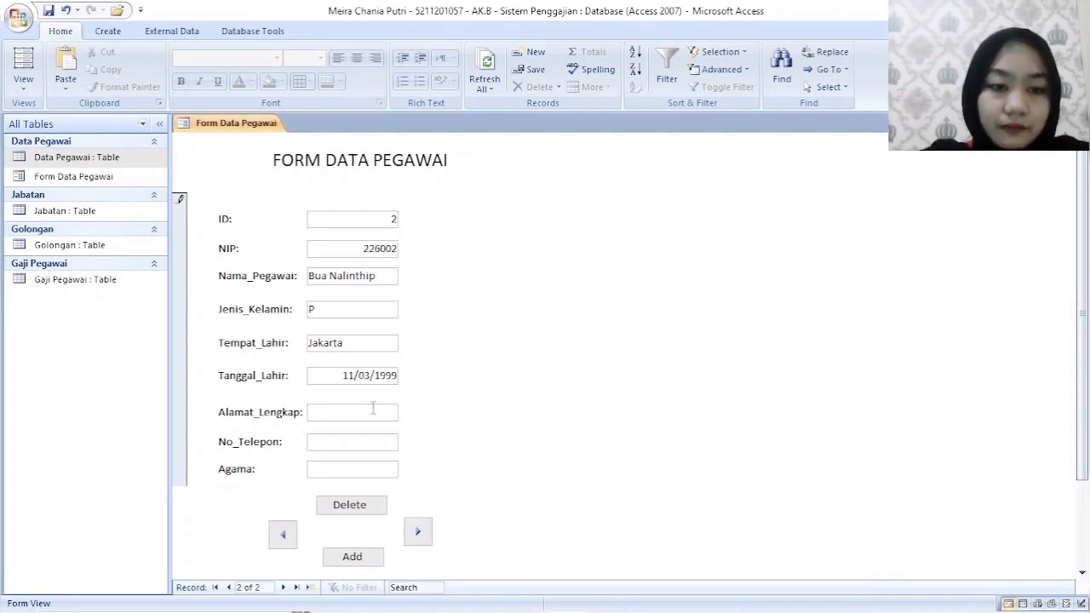
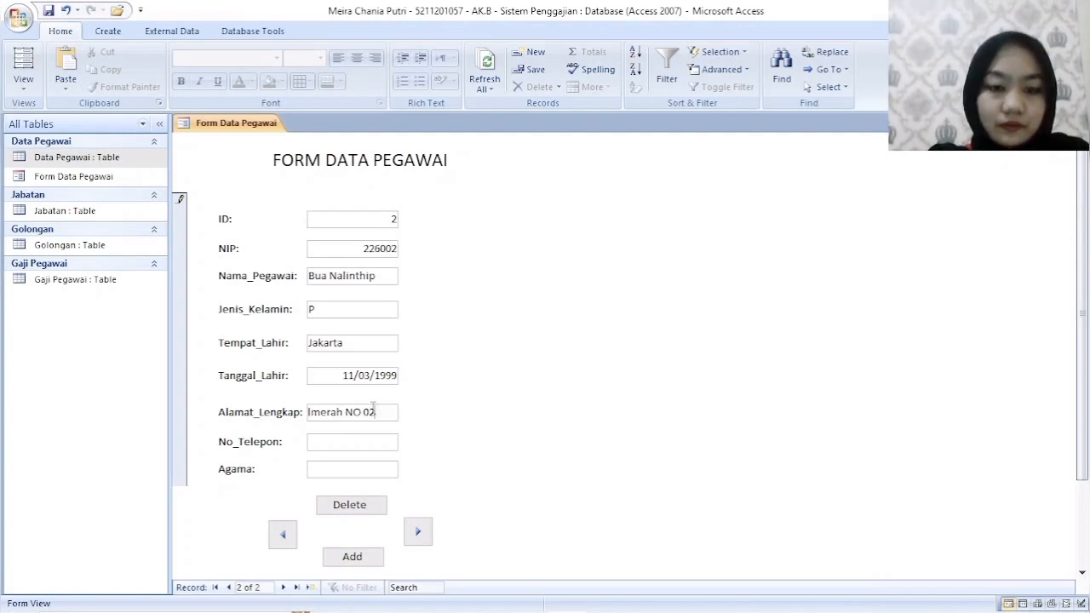
# - Fill in the second employee's phone number in No_Telepon and set Agama to Islam
pyautogui.click(363, 442)
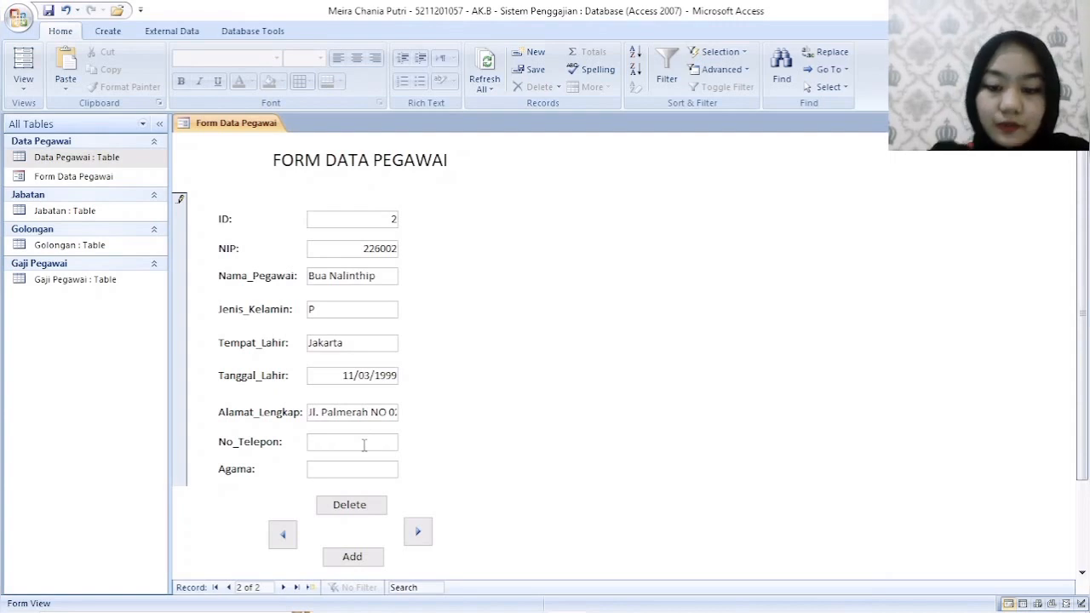
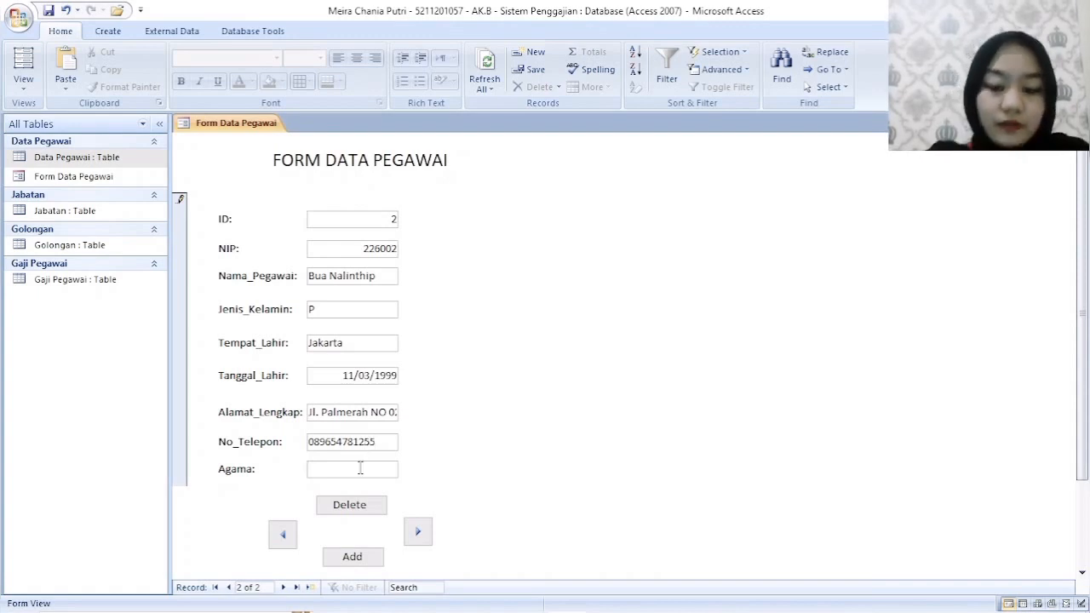
pyautogui.write('Islam')
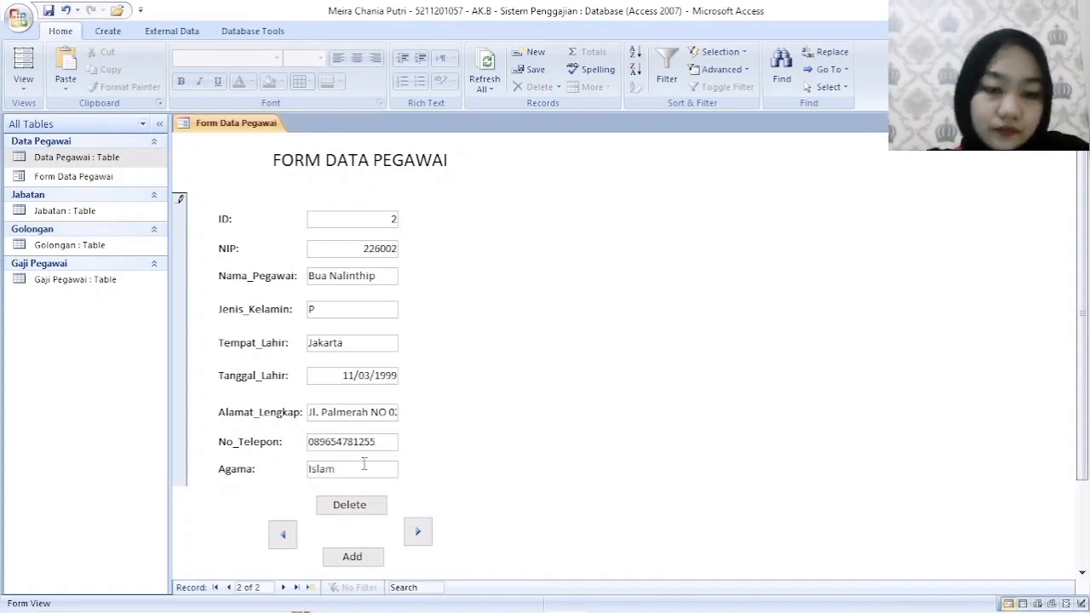
pyautogui.press('Tab')
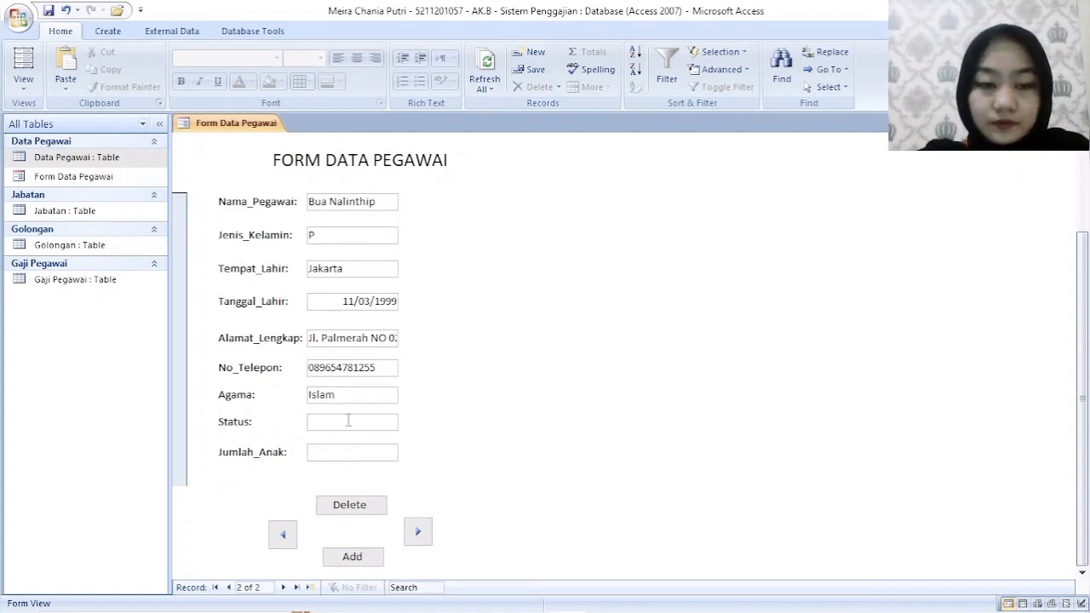
pyautogui.write('Nikah')
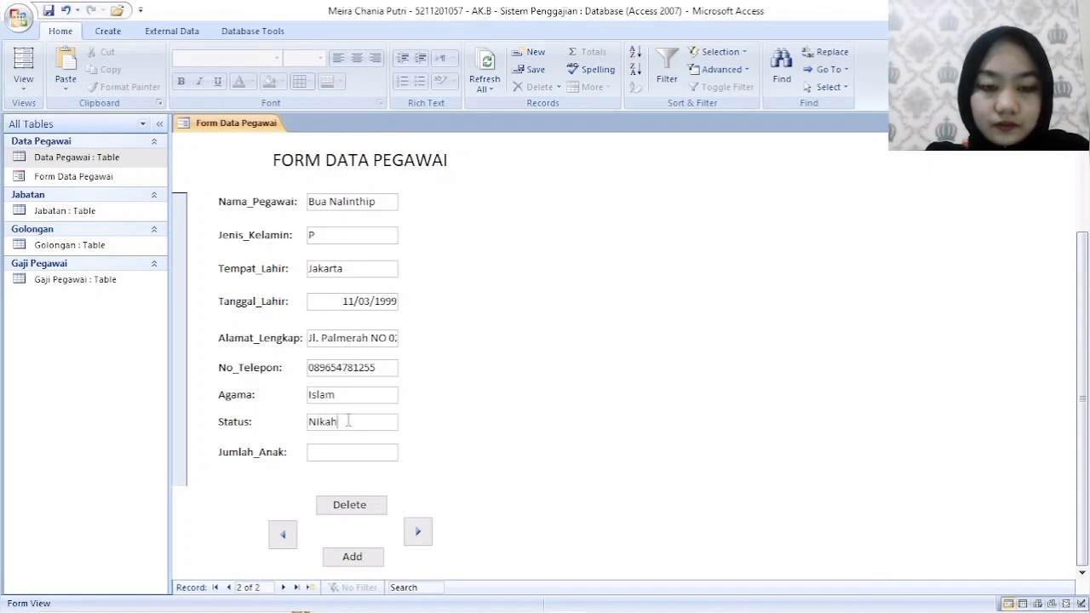
pyautogui.press('BackSpace')
pyautogui.press('BackSpace')
pyautogui.press('BackSpace')
pyautogui.press('BackSpace')
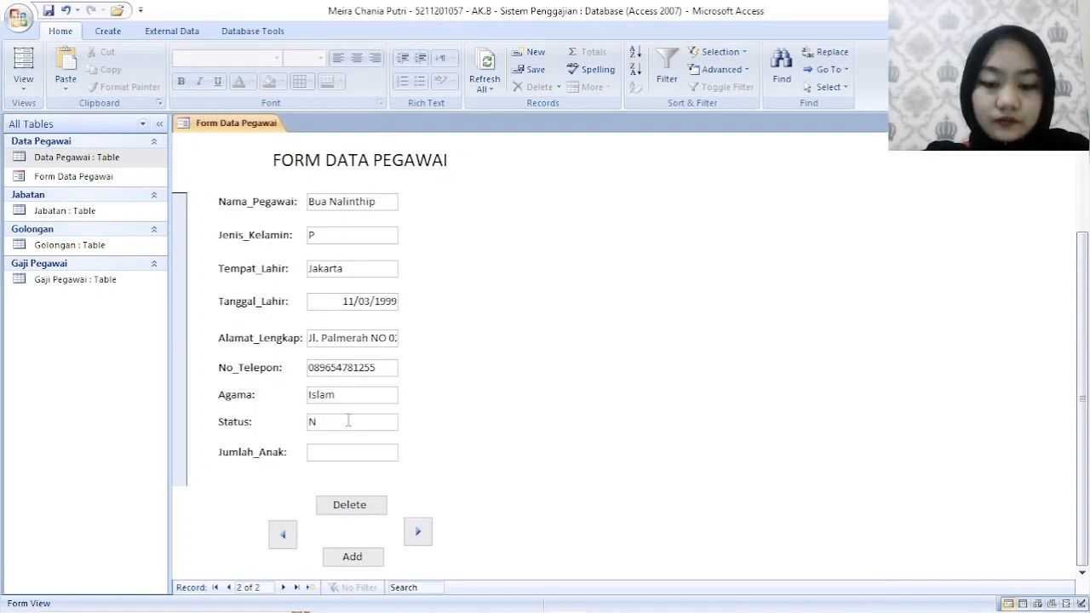
pyautogui.write('ik')
pyautogui.press('BackSpace')
pyautogui.press('BackSpace')
pyautogui.write('ik')
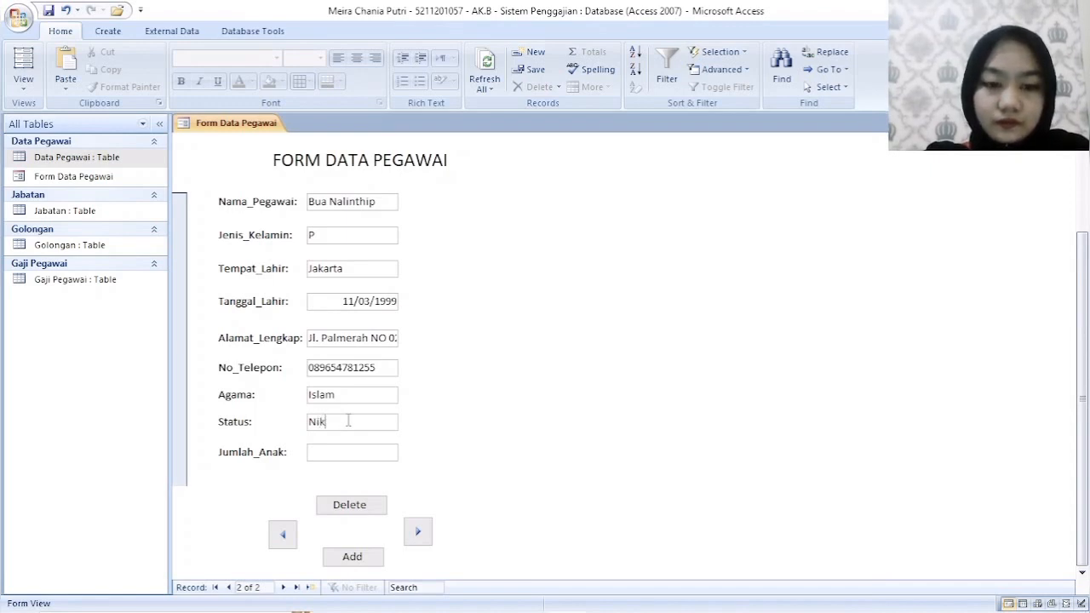
pyautogui.press('BackSpace')
pyautogui.press('BackSpace')
pyautogui.press('BackSpace')
# - Set the second employee's Status to Belum Nikah and Jumlah_Anak to 0
pyautogui.write('Belu')
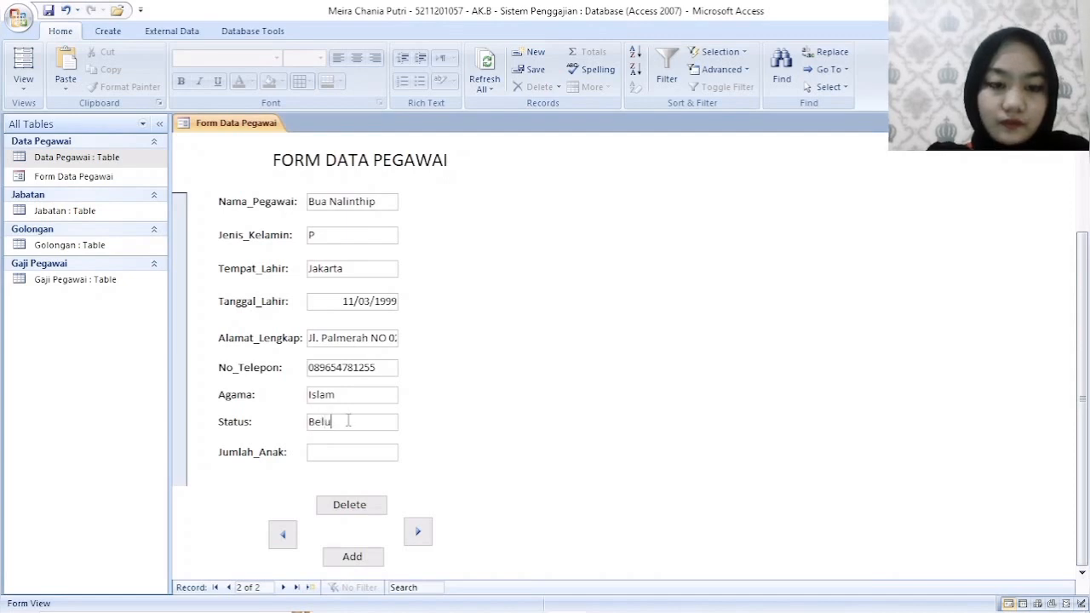
pyautogui.write('m Nikah')
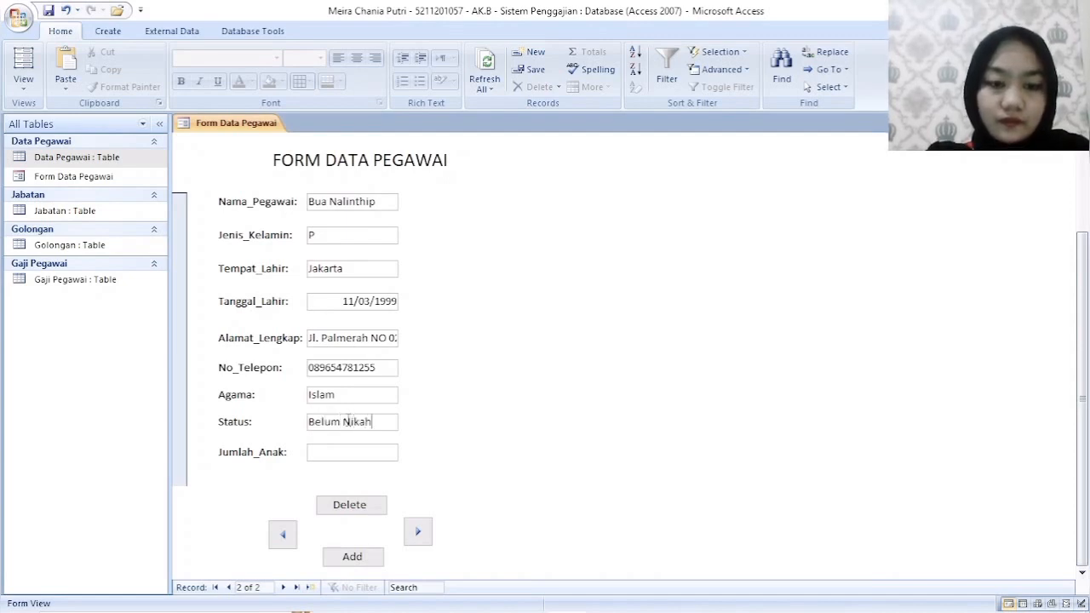
pyautogui.click(380, 453)
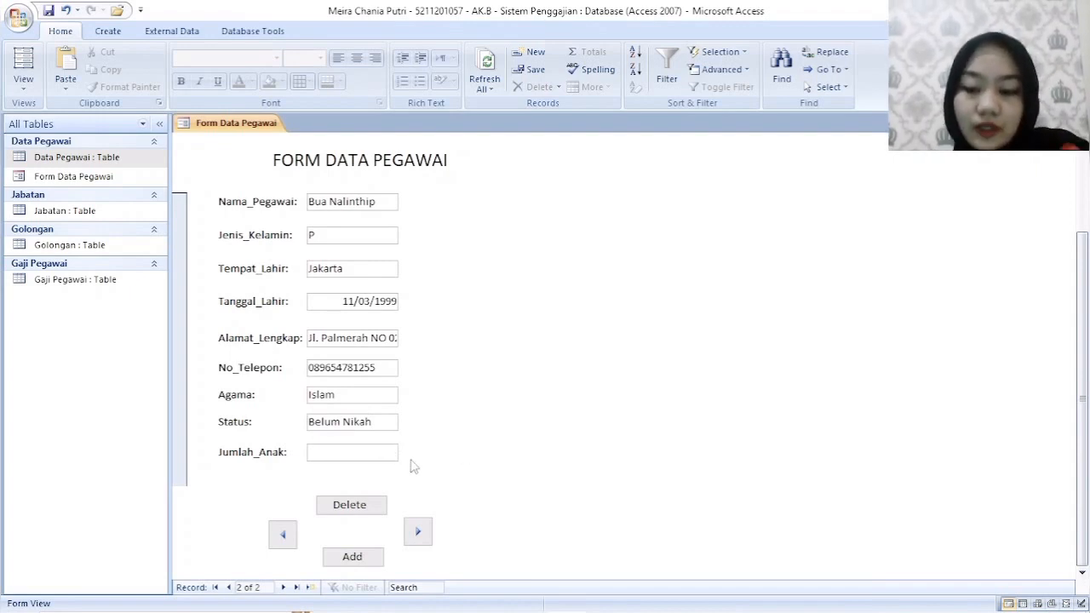
pyautogui.write('0')
# - Add a third employee record with the form's Add command and fill in its NIP number
pyautogui.click(354, 558)
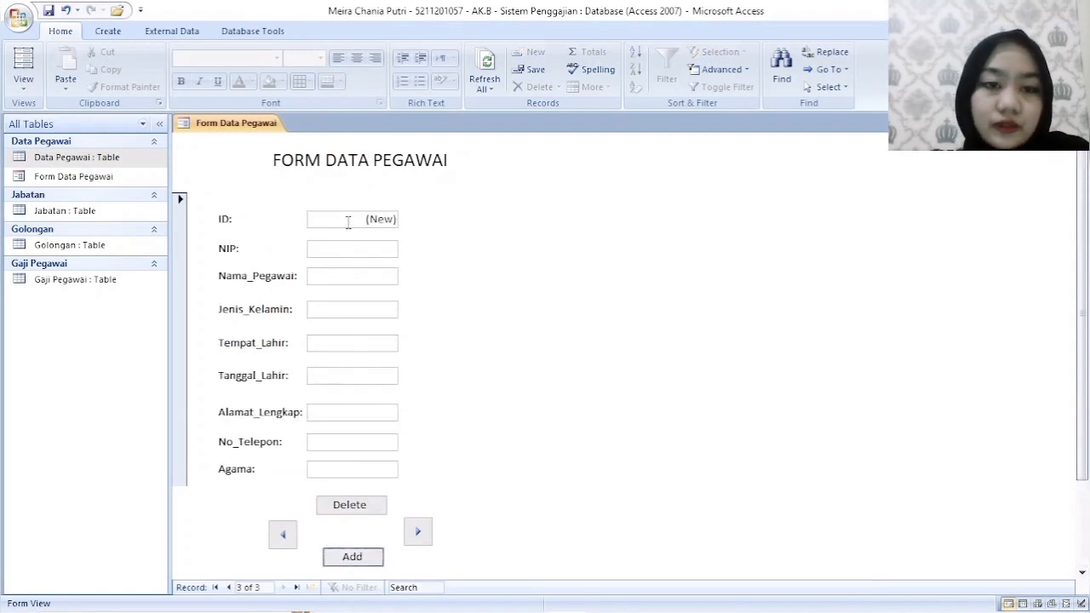
pyautogui.click(360, 249)
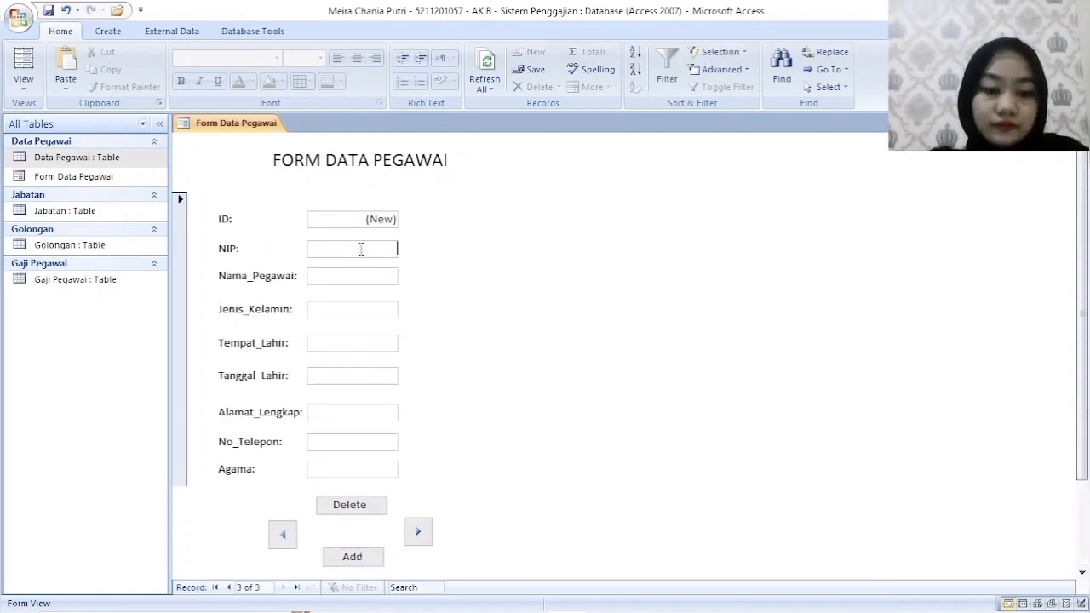
pyautogui.write('2260')
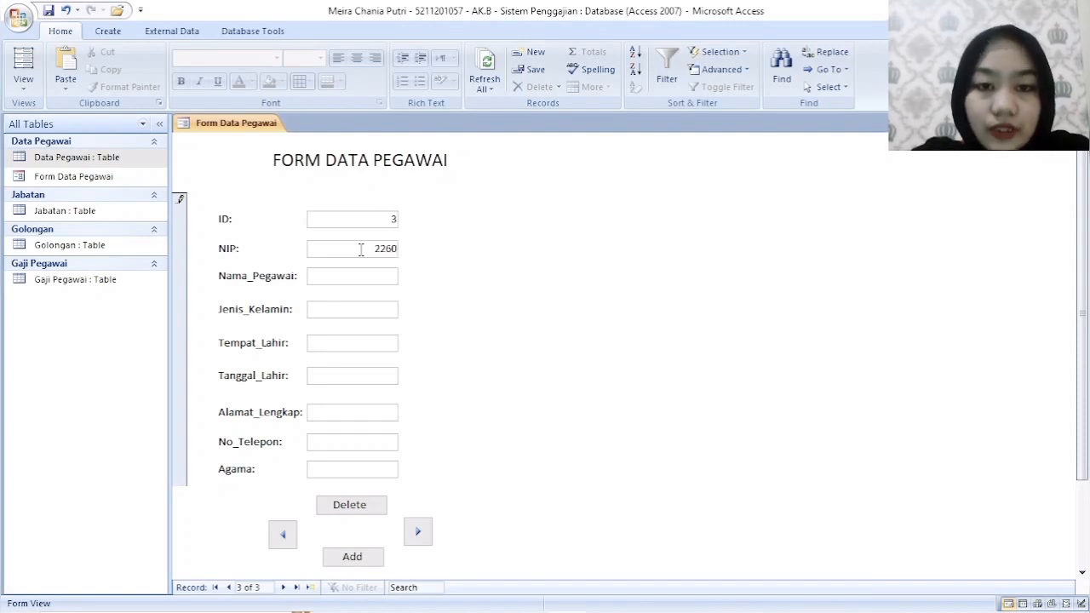
pyautogui.write('03')
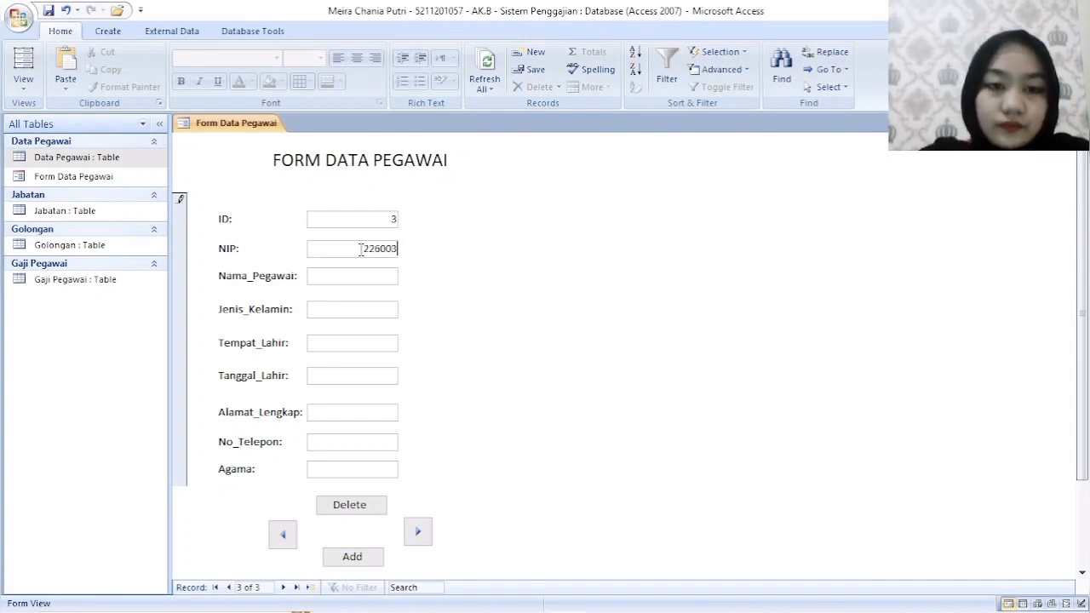
# - Fill in the third employee's full name and set Jenis_Kelamin to L
pyautogui.press('Tab')
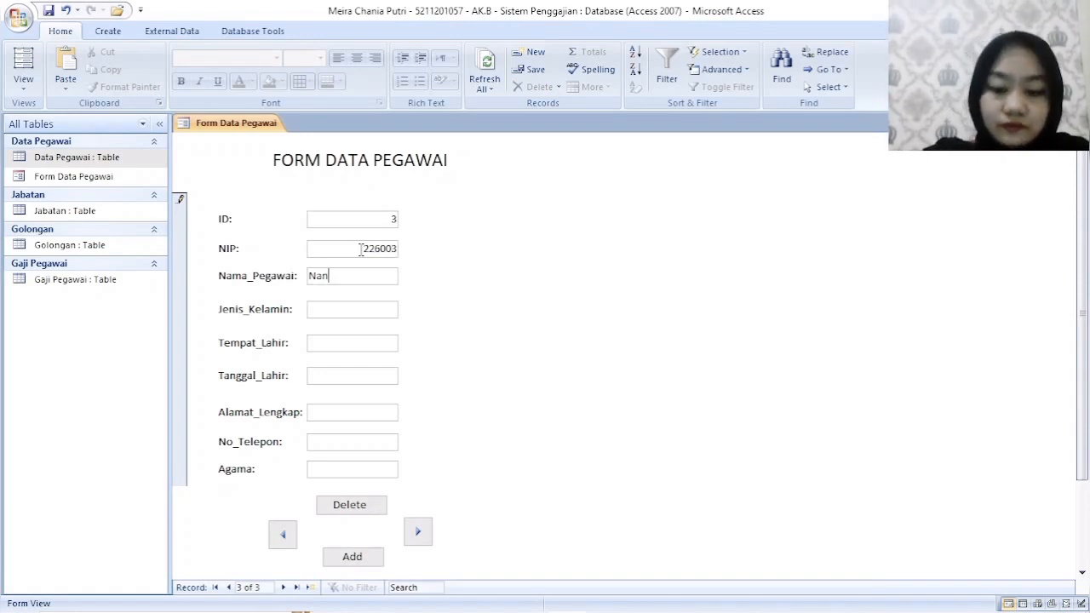
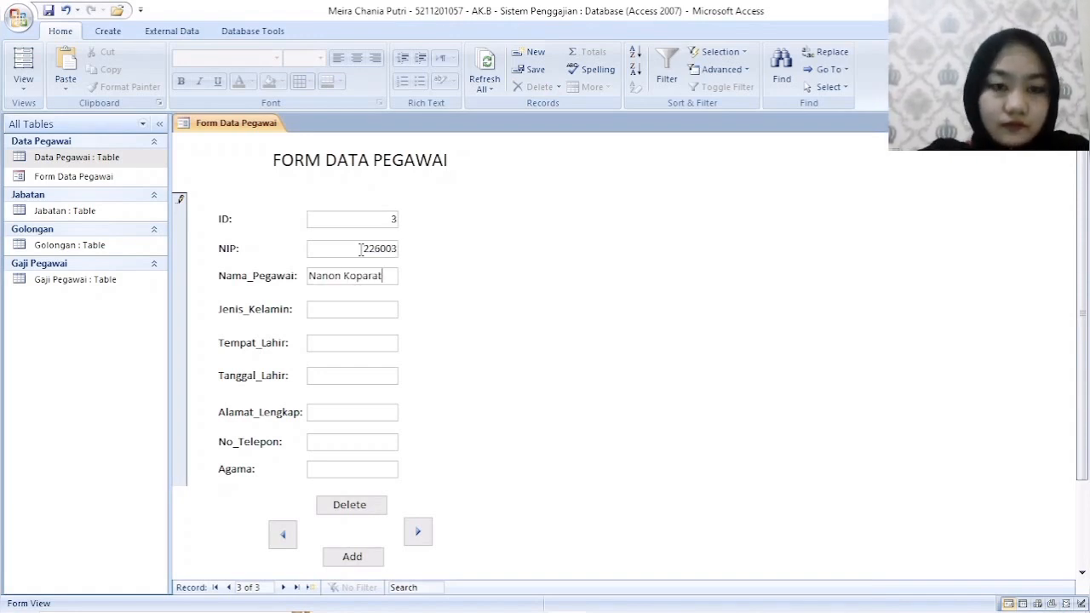
pyautogui.write('L')
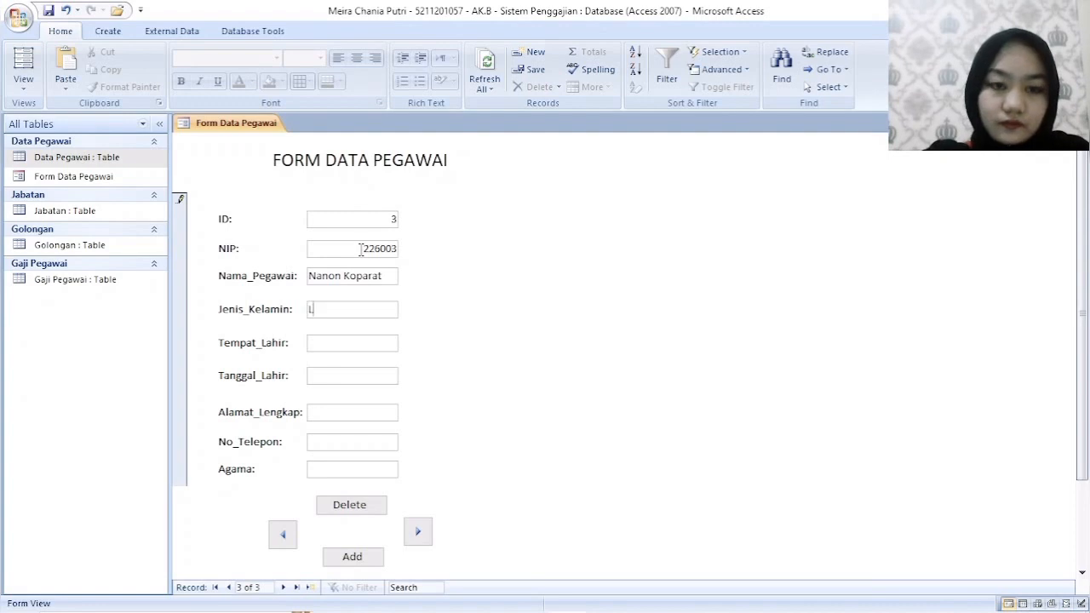
pyautogui.press('Tab')
pyautogui.write('Ban')
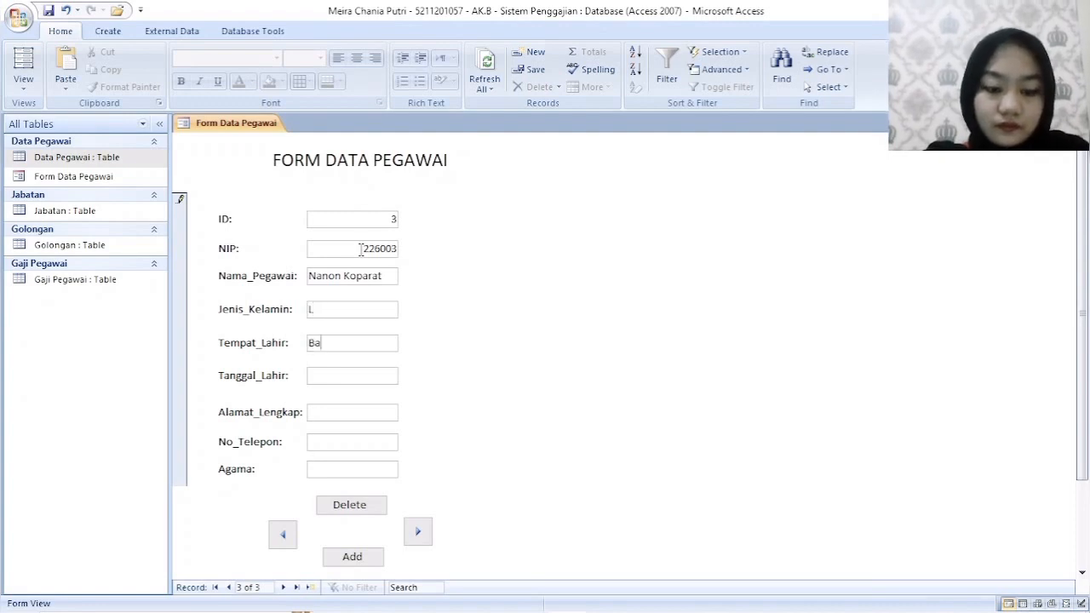
pyautogui.press('BackSpace')
pyautogui.press('BackSpace')
pyautogui.press('BackSpace')
# - Set the third employee's Tempat_Lahir to Cimahi and fill in the date of birth in Tanggal_Lahir
pyautogui.write('Cimahi')
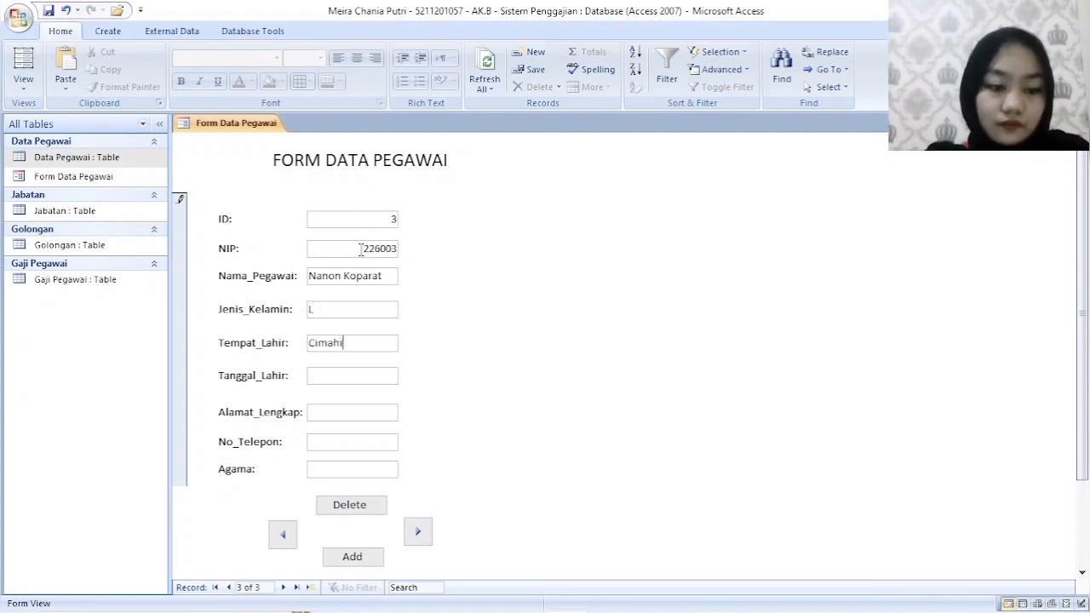
pyautogui.press('capslock')
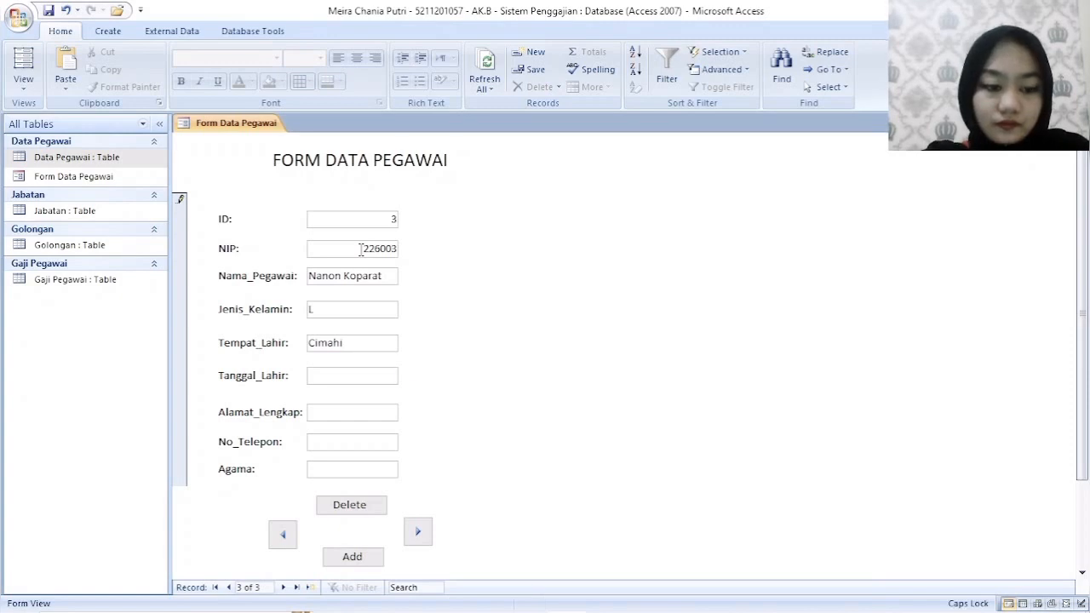
pyautogui.press('Tab')
pyautogui.write('02/')
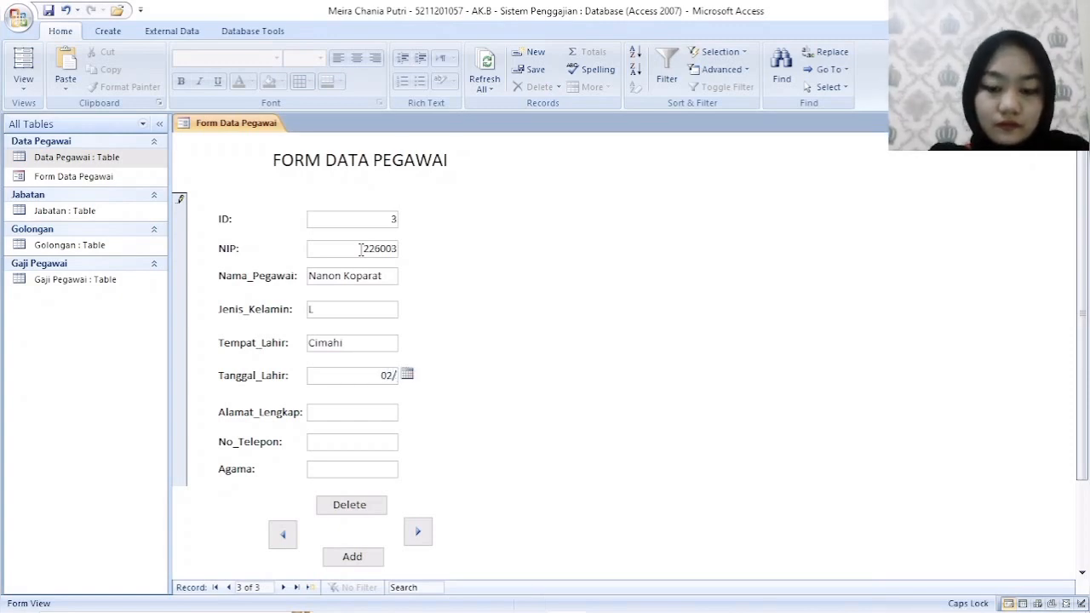
pyautogui.write('05/2000')
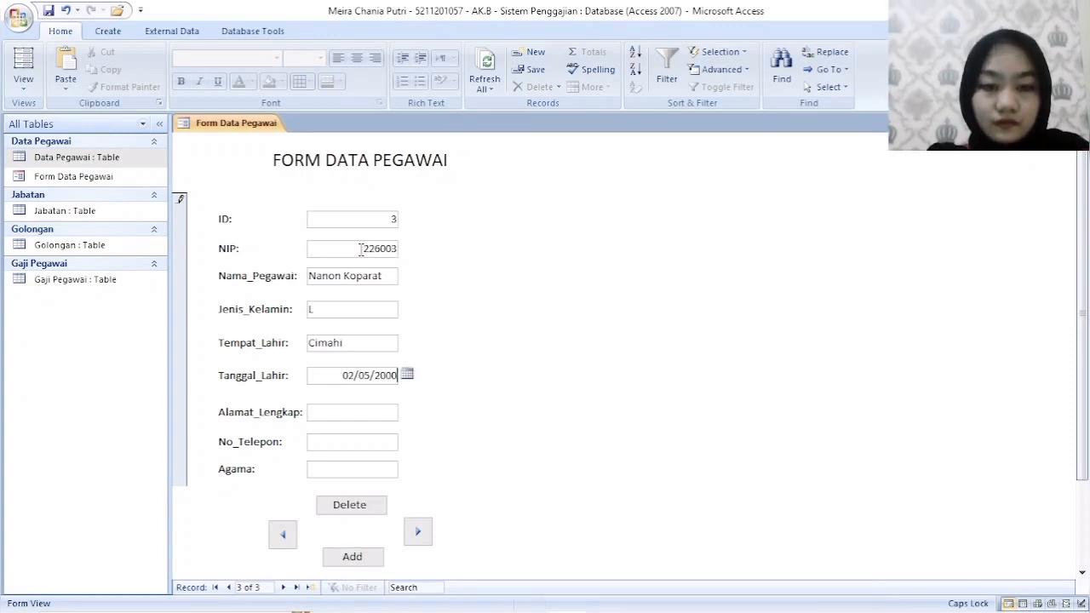
pyautogui.press('Tab')
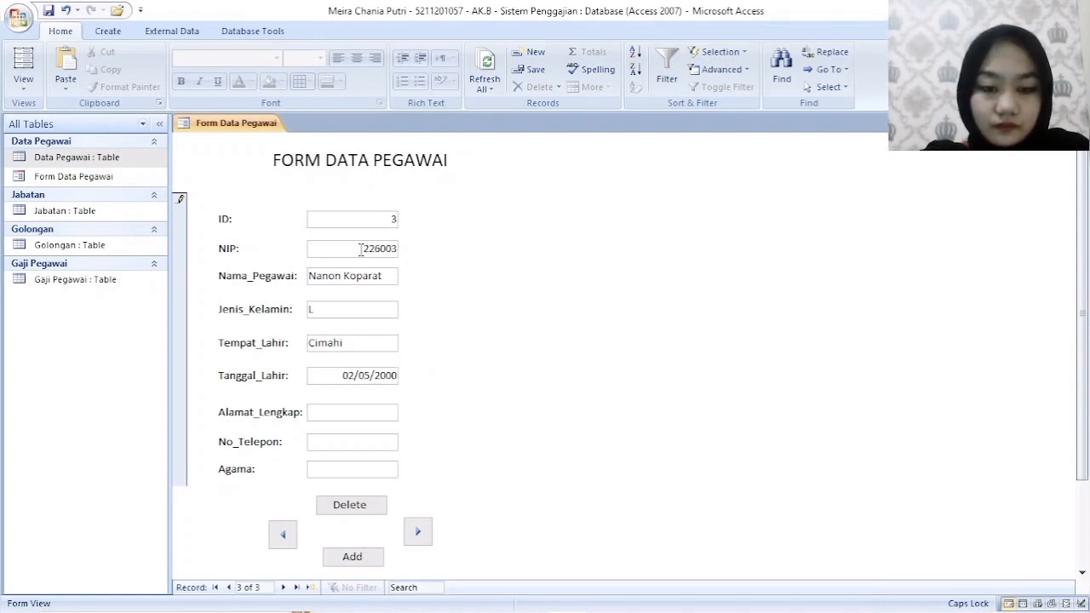
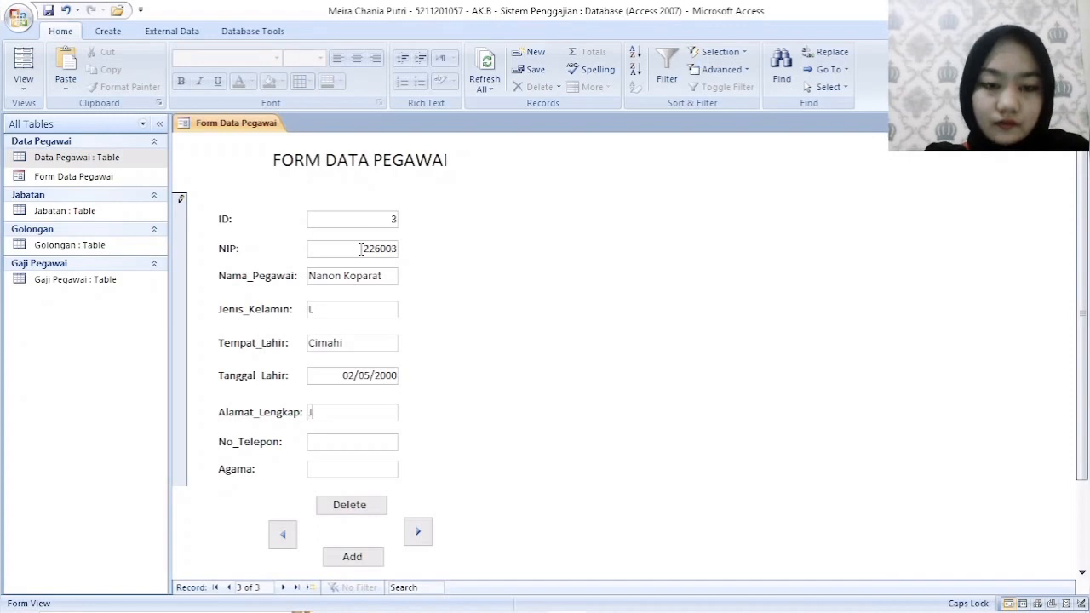
# - Fill in the third employee's full address in Alamat_Lengkap and the phone number in No_Telepon
pyautogui.press('capslock')
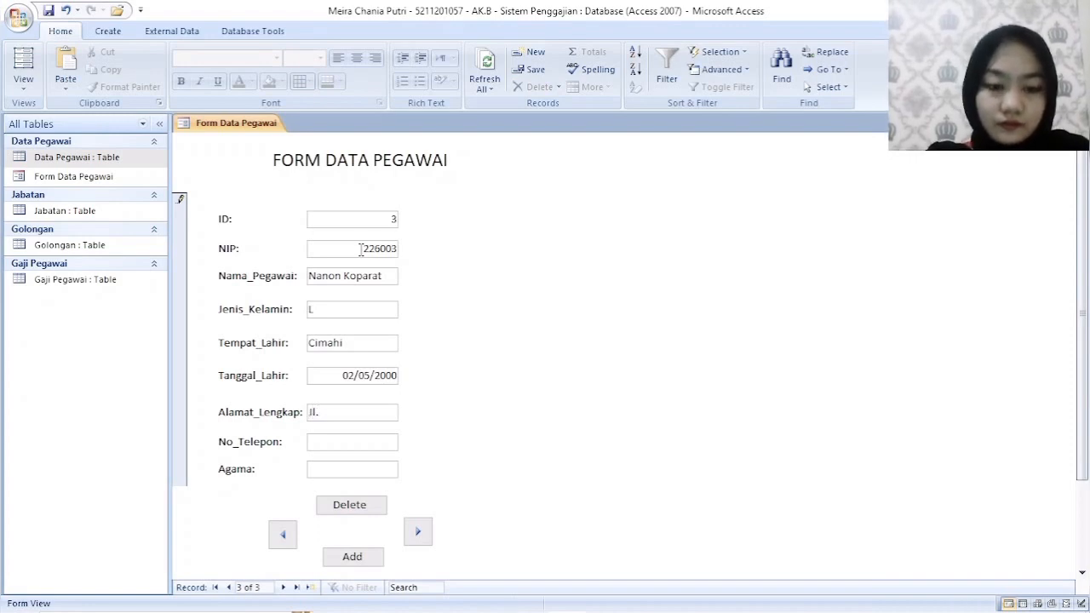
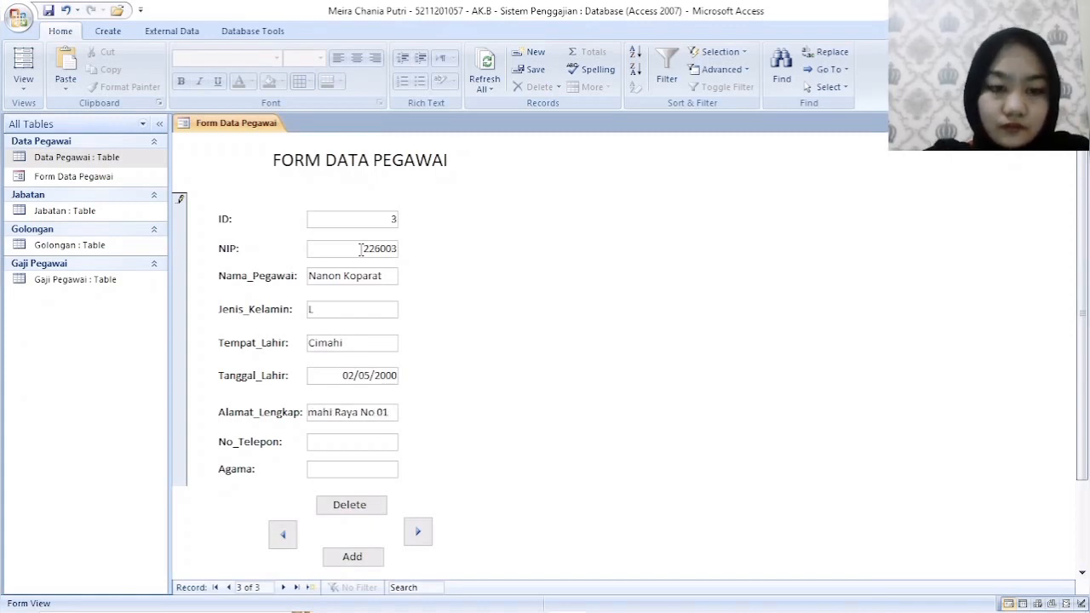
pyautogui.press('Tab')
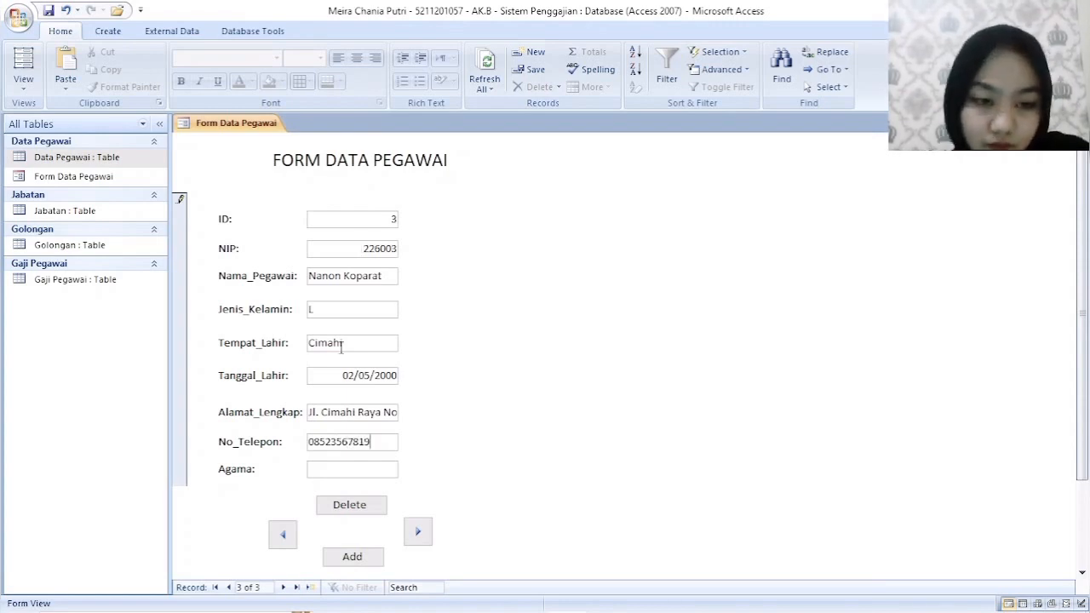
# - Complete the third employee's record with Agama Islam, Status Belum Nikah and Jumlah_Anak 0
pyautogui.click(361, 464)
pyautogui.write('Isl')
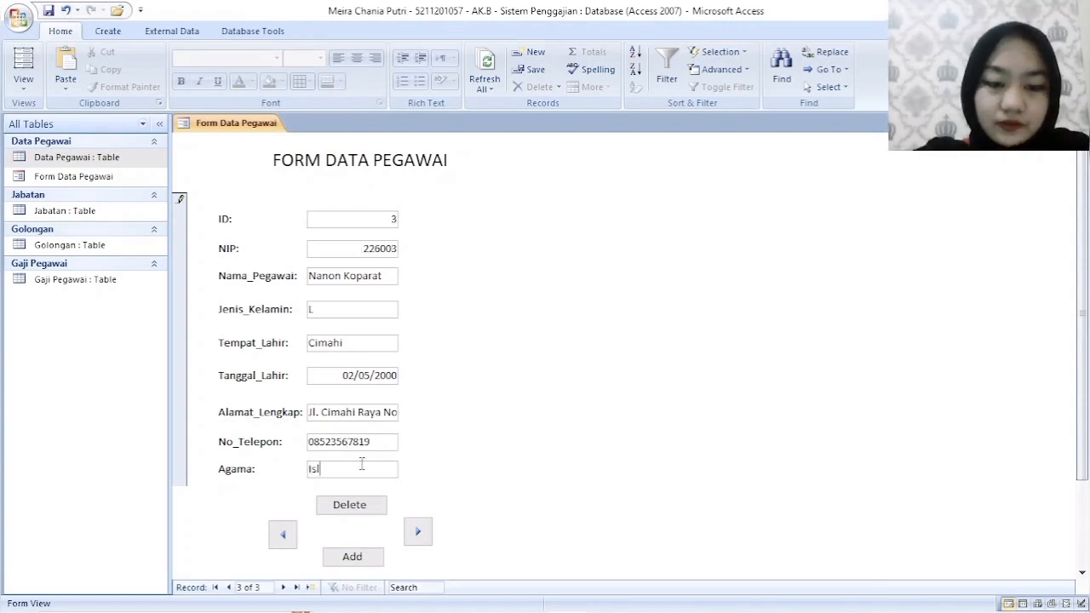
pyautogui.write('ma')
pyautogui.press('Tab')
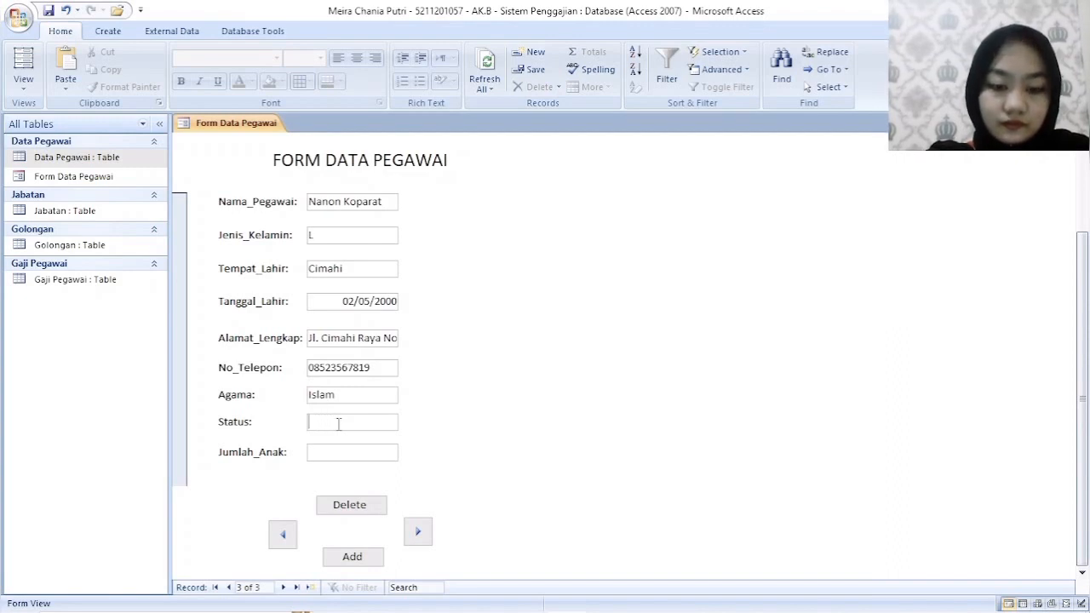
pyautogui.write('Belum Nikah')
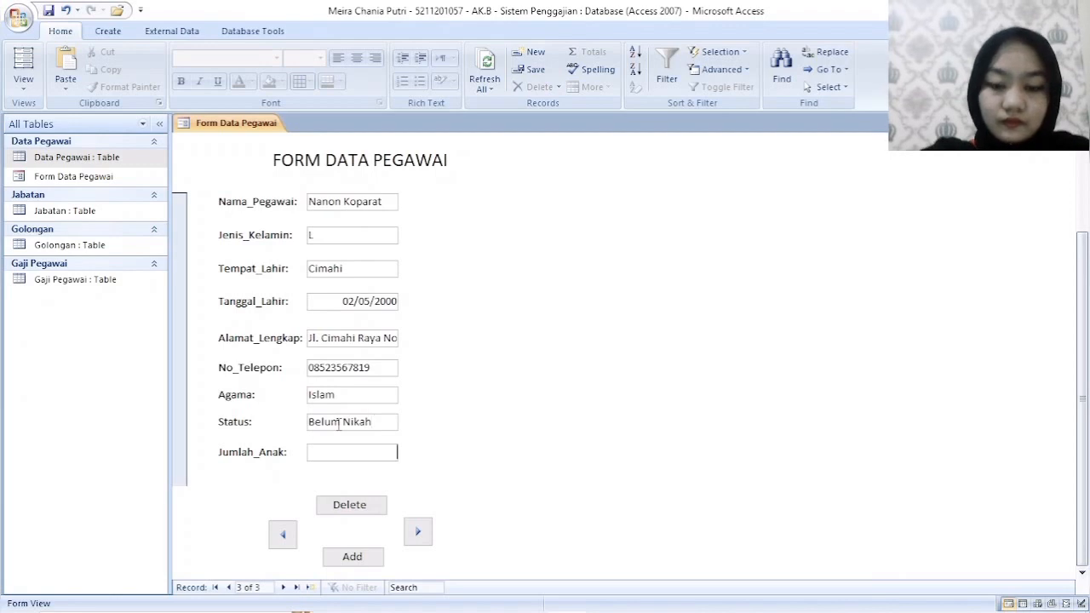
pyautogui.press('Tab')
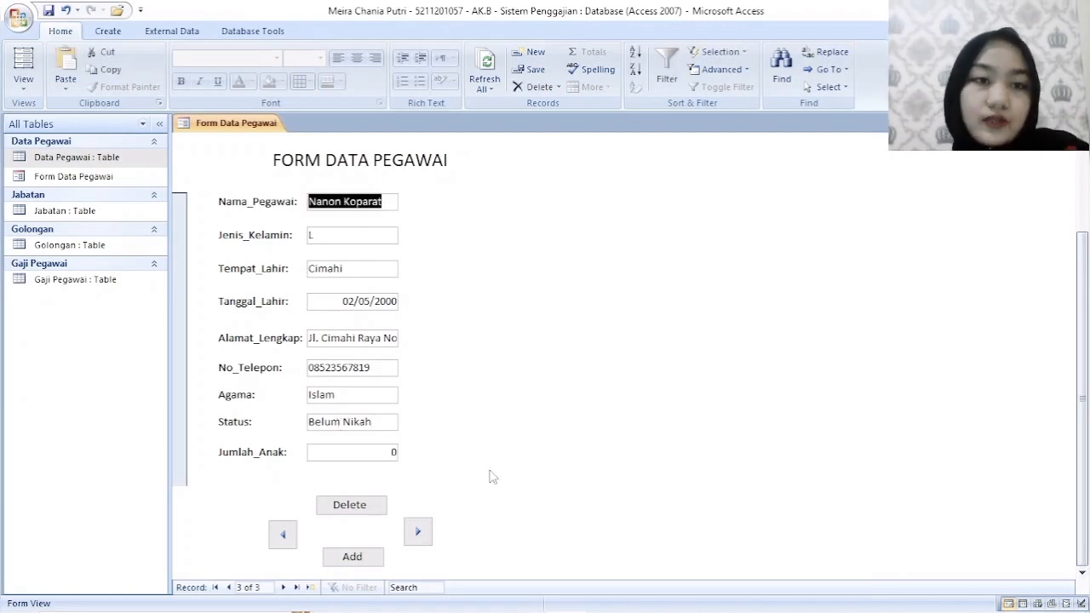
# - Save Form Data Pegawai and show its employee records in Datasheet View
pyautogui.rightClick(259, 122)
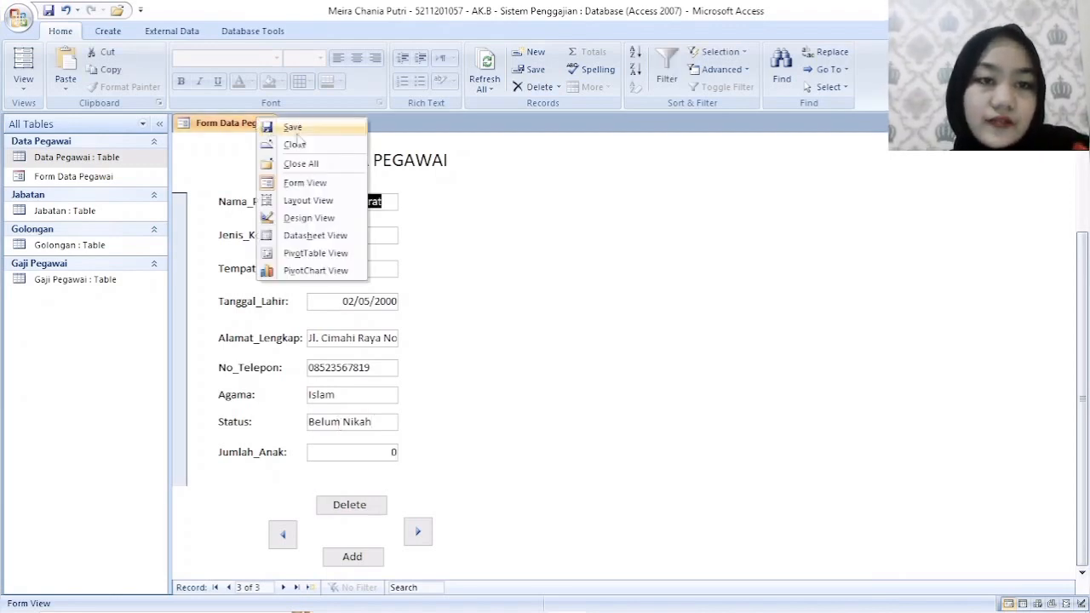
pyautogui.click(297, 133)
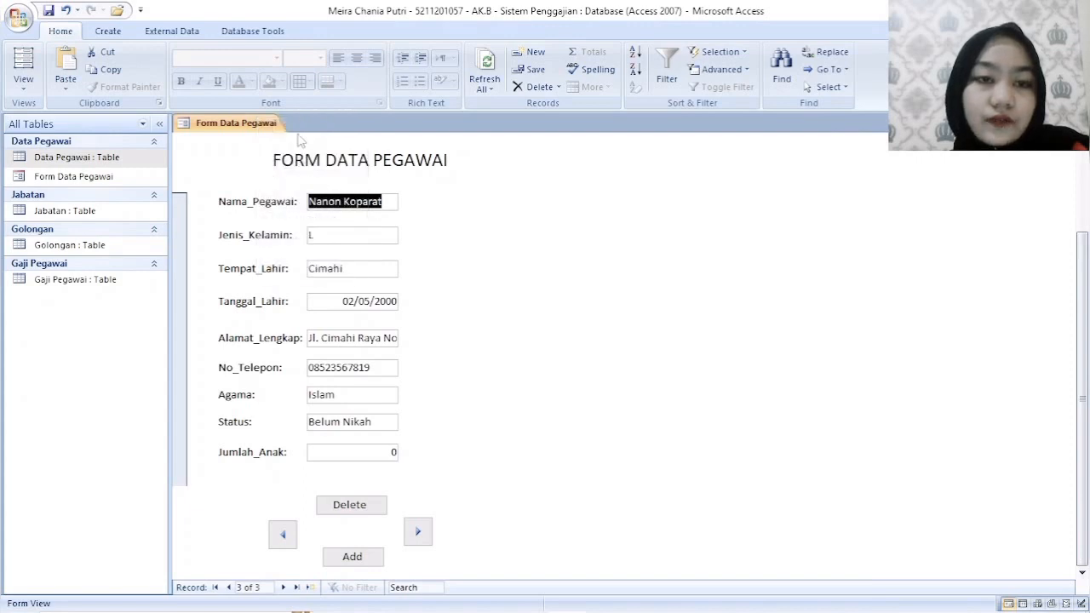
pyautogui.rightClick(247, 124)
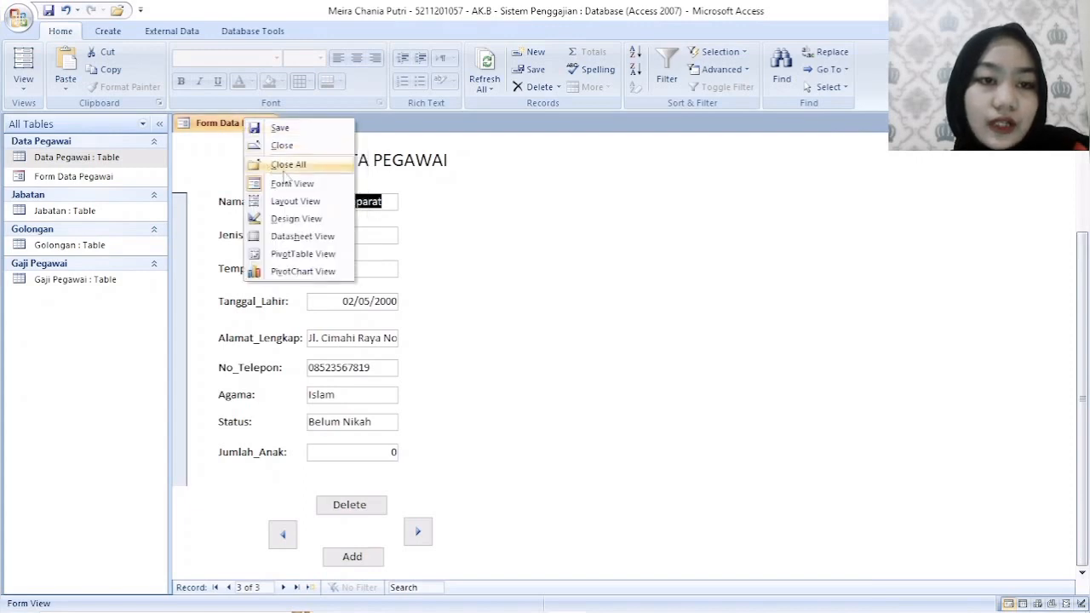
pyautogui.click(321, 238)
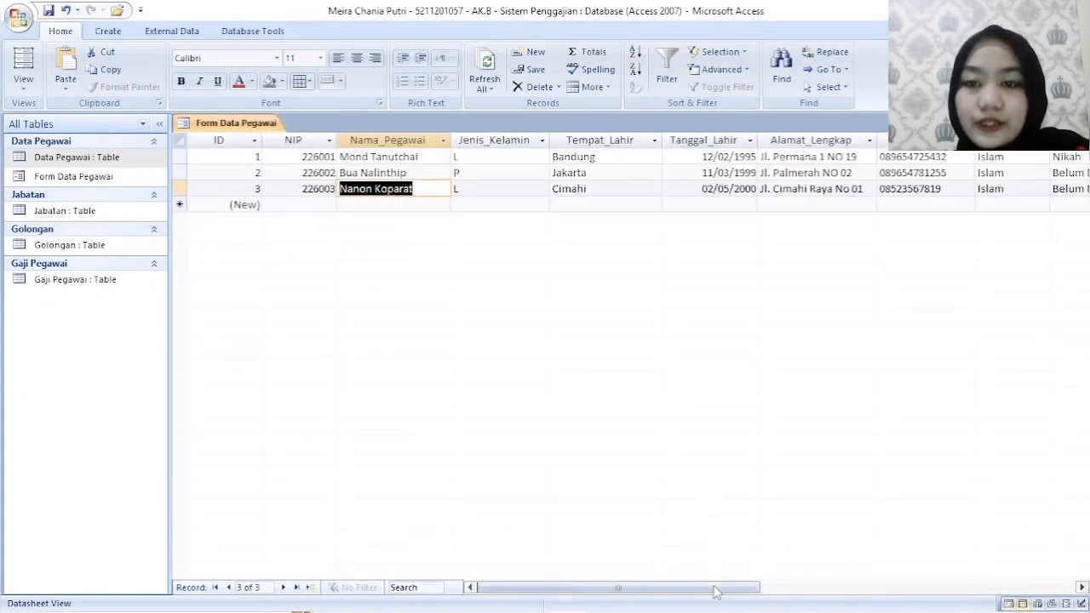
pyautogui.moveTo(714, 592); pyautogui.dragTo(640, 575)
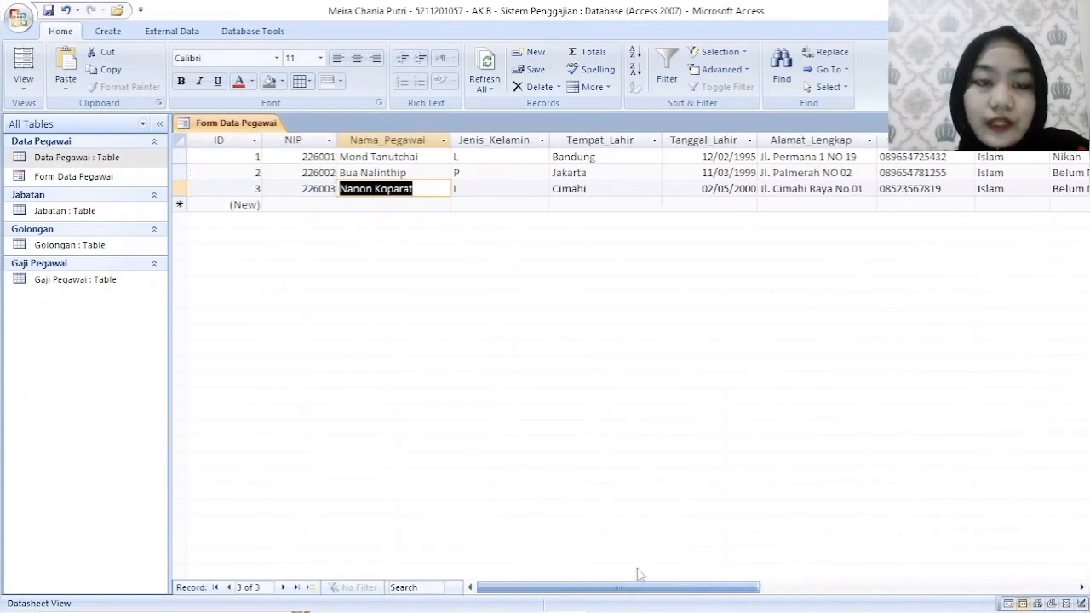
# - Save Form Data Pegawai again and close it
pyautogui.rightClick(236, 124)
pyautogui.click(283, 141)
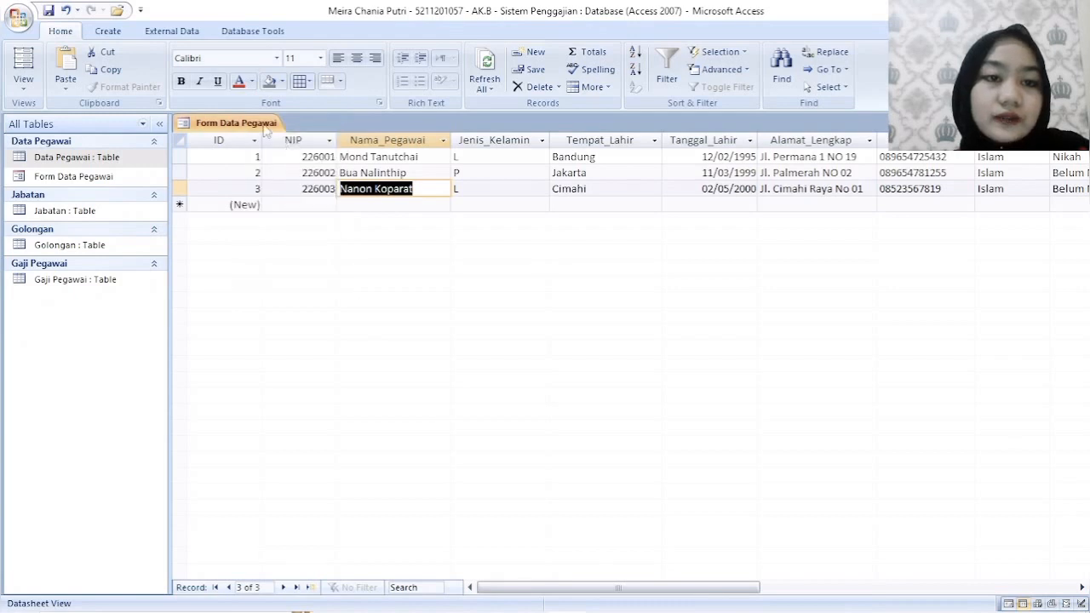
pyautogui.rightClick(265, 125)
pyautogui.click(302, 152)
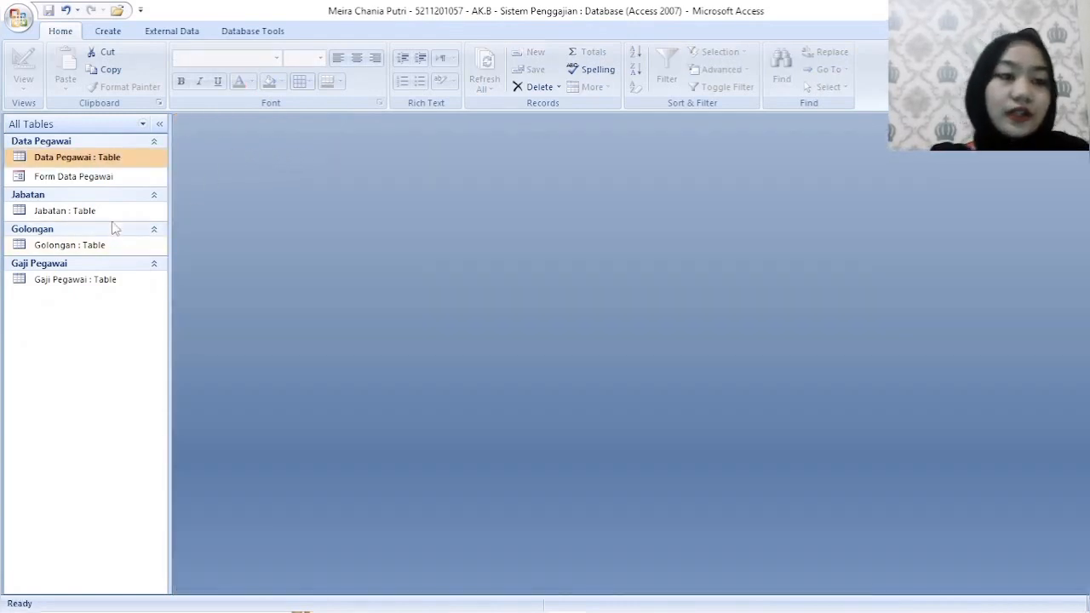
# - Create a new blank form in Design View and add the Form Header and Footer sections
pyautogui.click(119, 33)
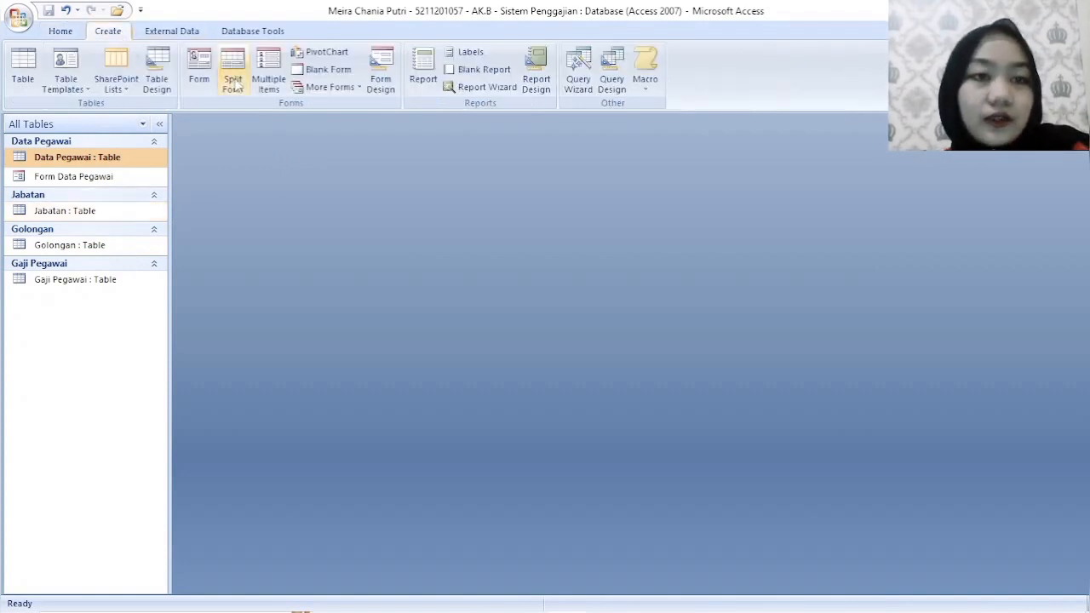
pyautogui.click(381, 76)
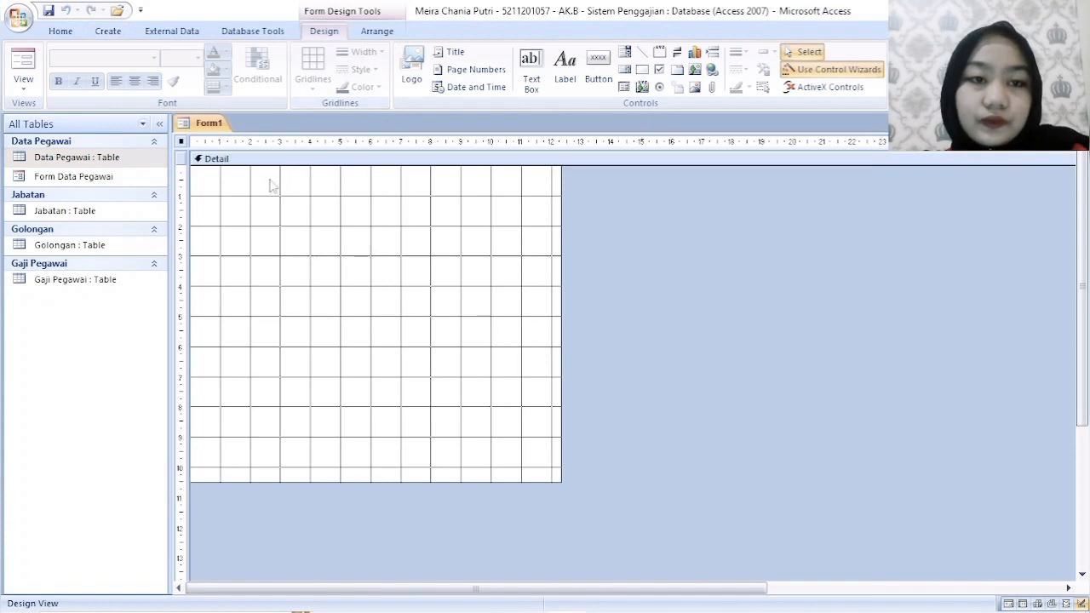
pyautogui.doubleClick(217, 186)
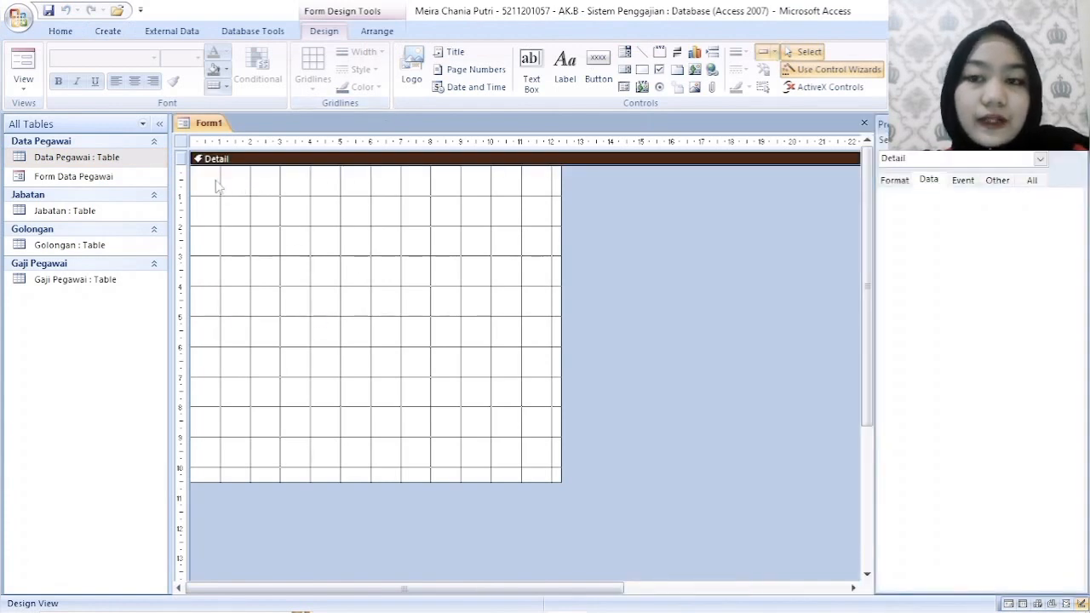
pyautogui.rightClick(216, 183)
pyautogui.click(291, 342)
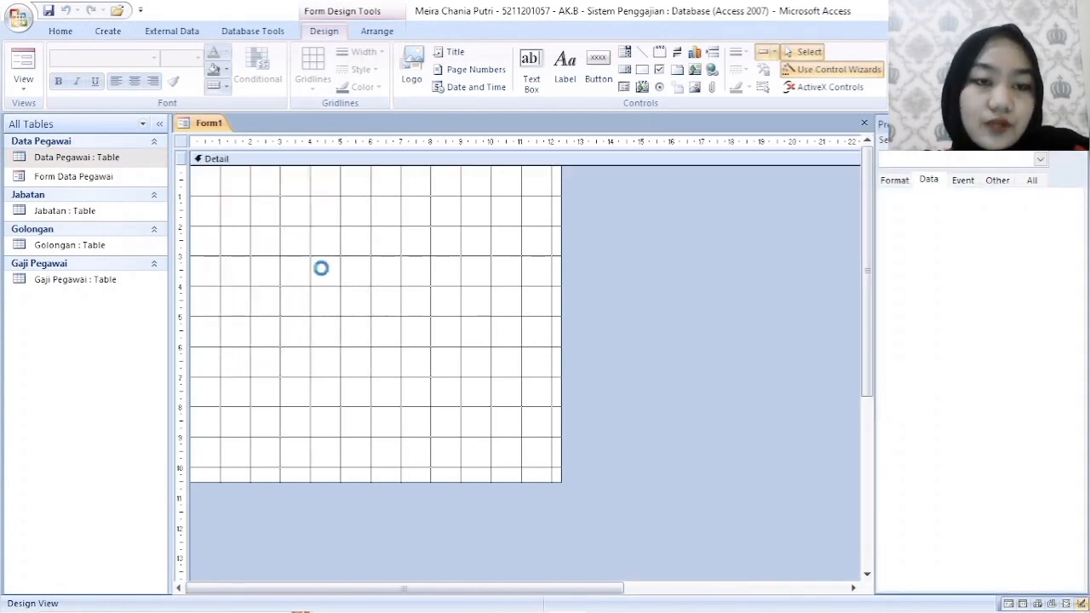
# - Add a label about 6.7 cm wide reading FORM JABATAN in the Form Header
pyautogui.click(565, 72)
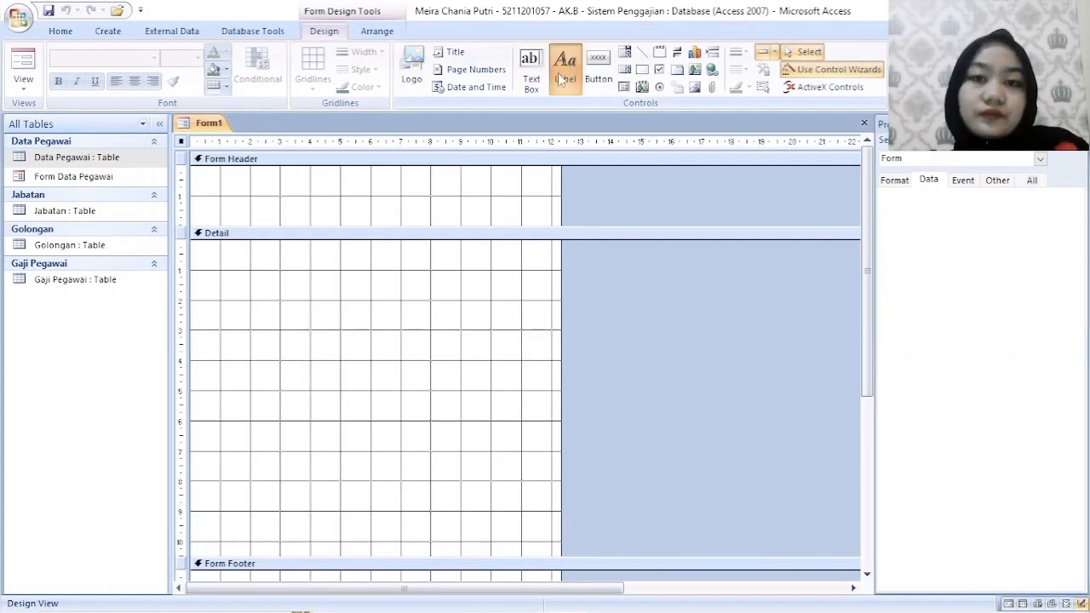
pyautogui.moveTo(248, 181); pyautogui.dragTo(449, 214)
pyautogui.press('capslock')
pyautogui.write('FORM JABATAN')
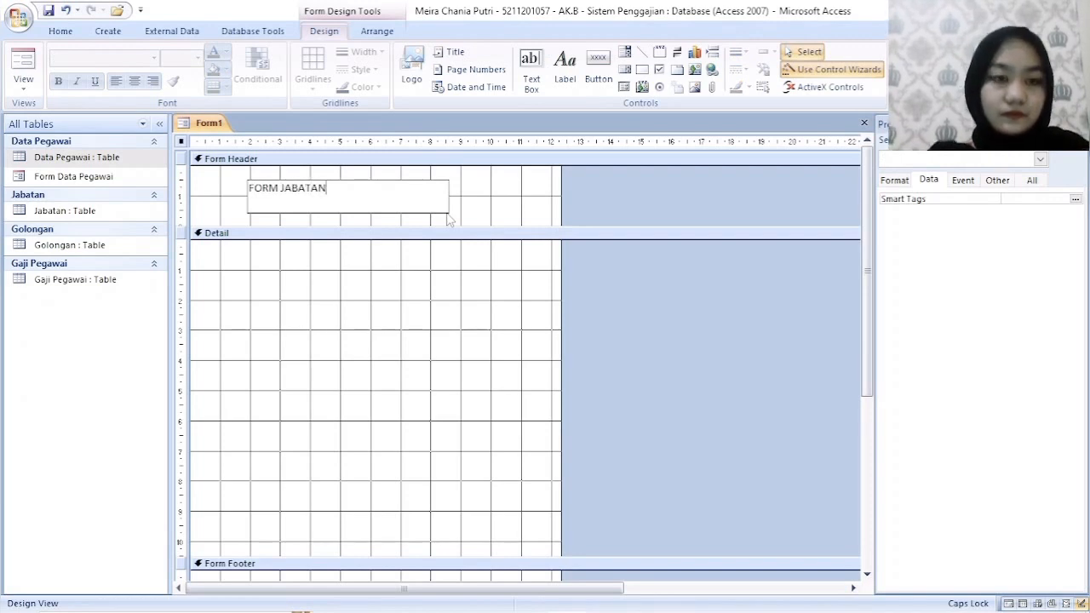
pyautogui.click(486, 195)
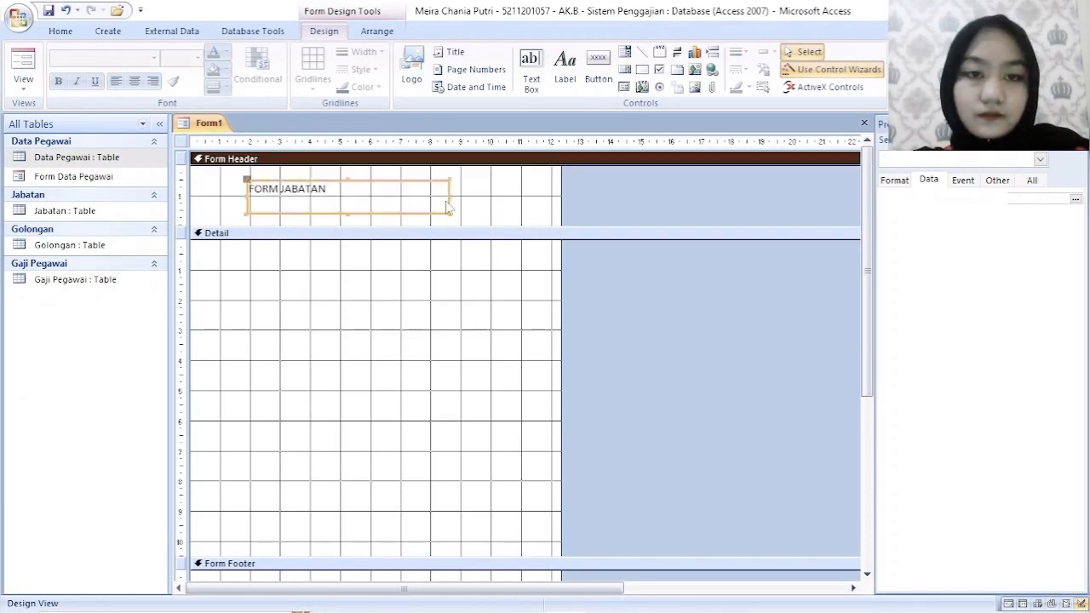
# - Set the FORM JABATAN label's font size to 18 and center its text
pyautogui.click(420, 198)
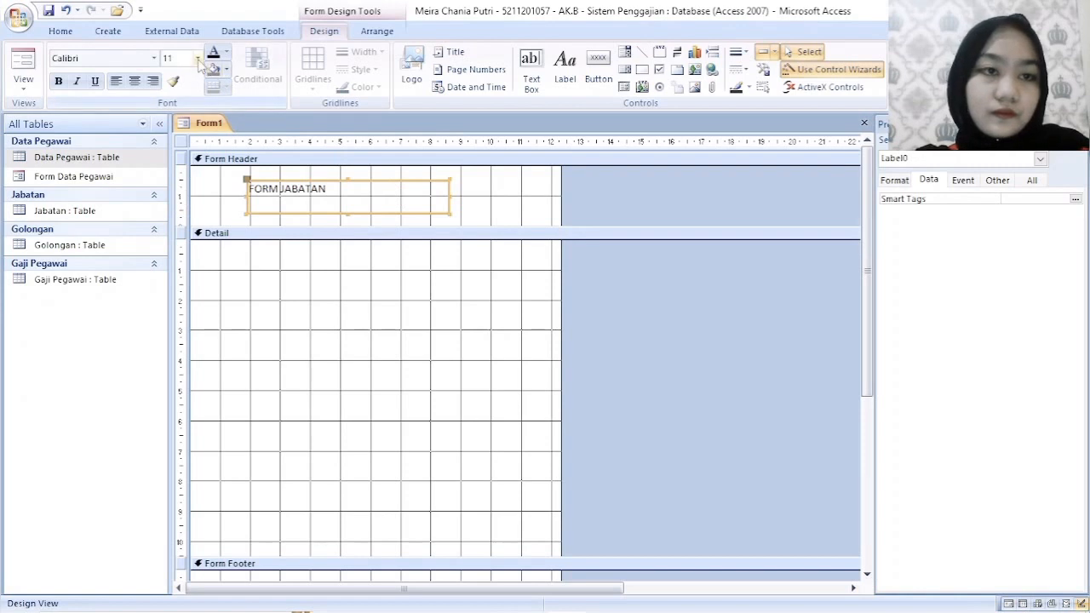
pyautogui.click(198, 58)
pyautogui.click(170, 171)
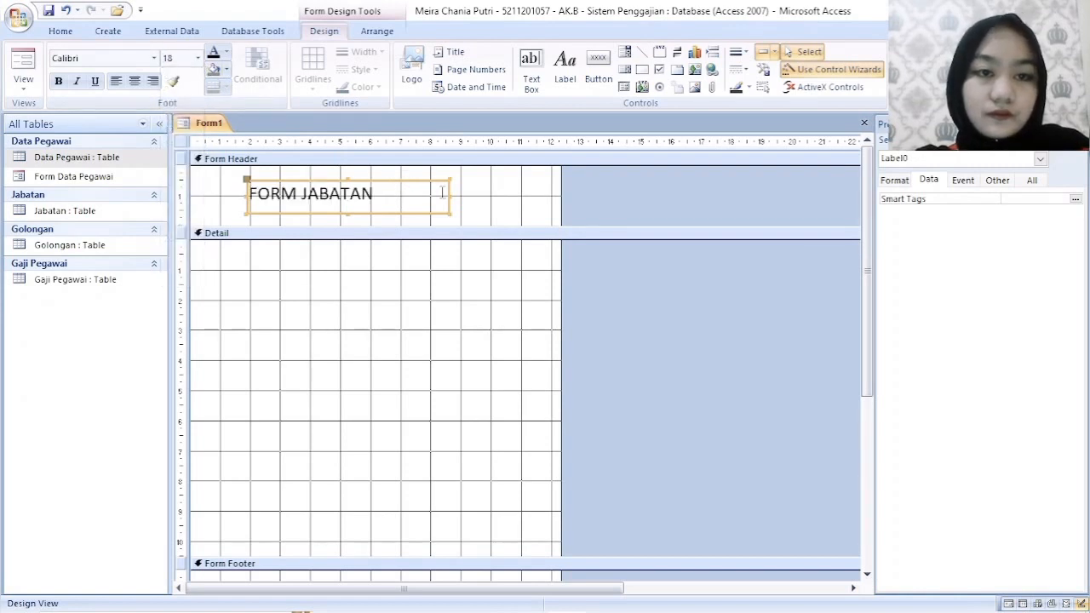
pyautogui.click(135, 81)
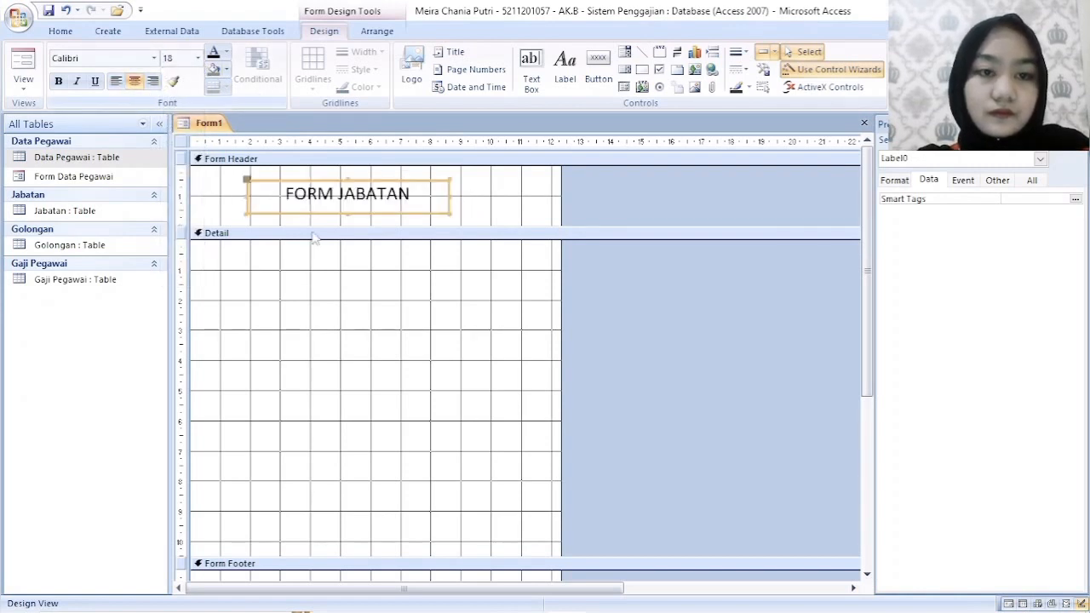
pyautogui.click(394, 298)
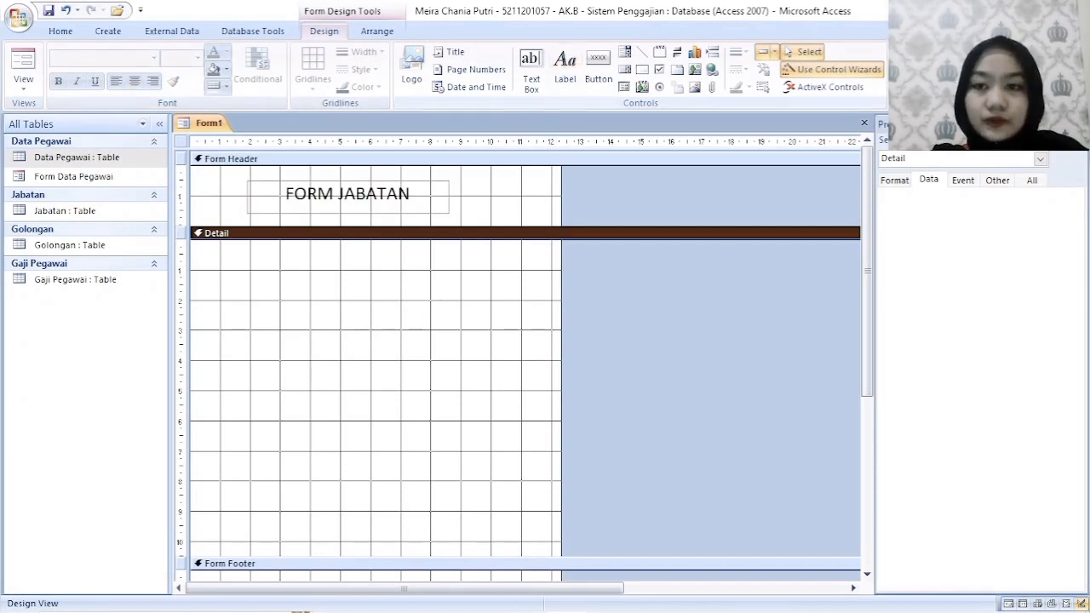
# - Add the Jabatan table's ID field from the existing fields and position it at the top of the Detail section
pyautogui.click(913, 70)
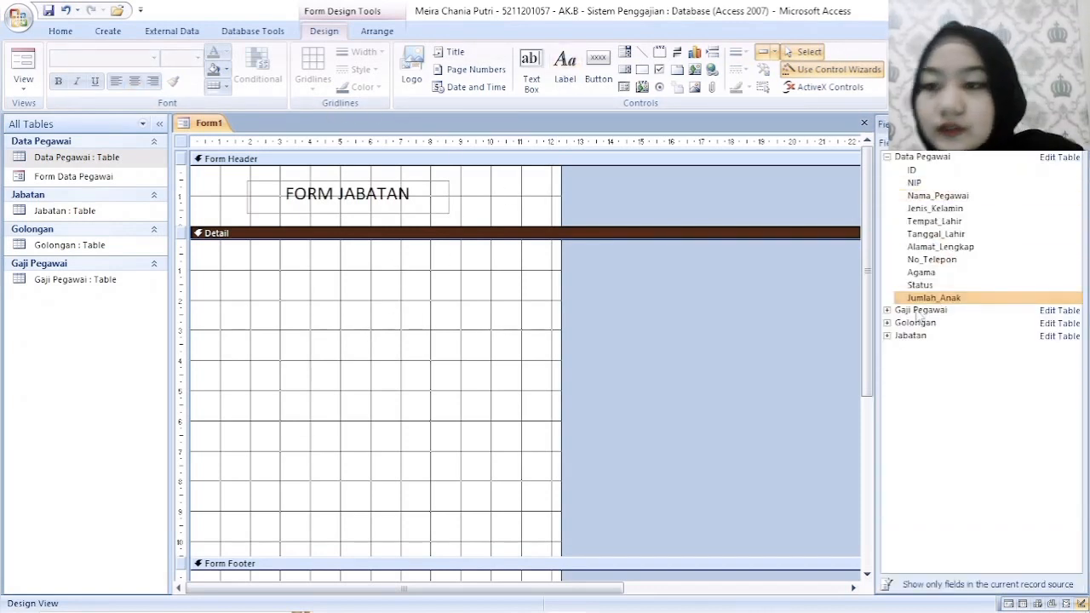
pyautogui.click(887, 337)
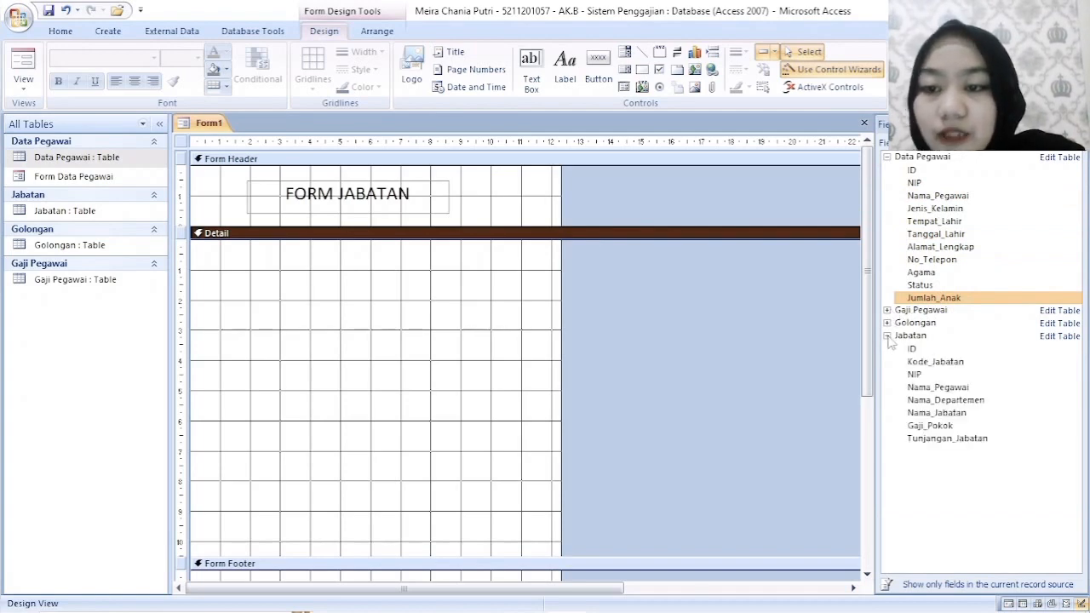
pyautogui.doubleClick(946, 350)
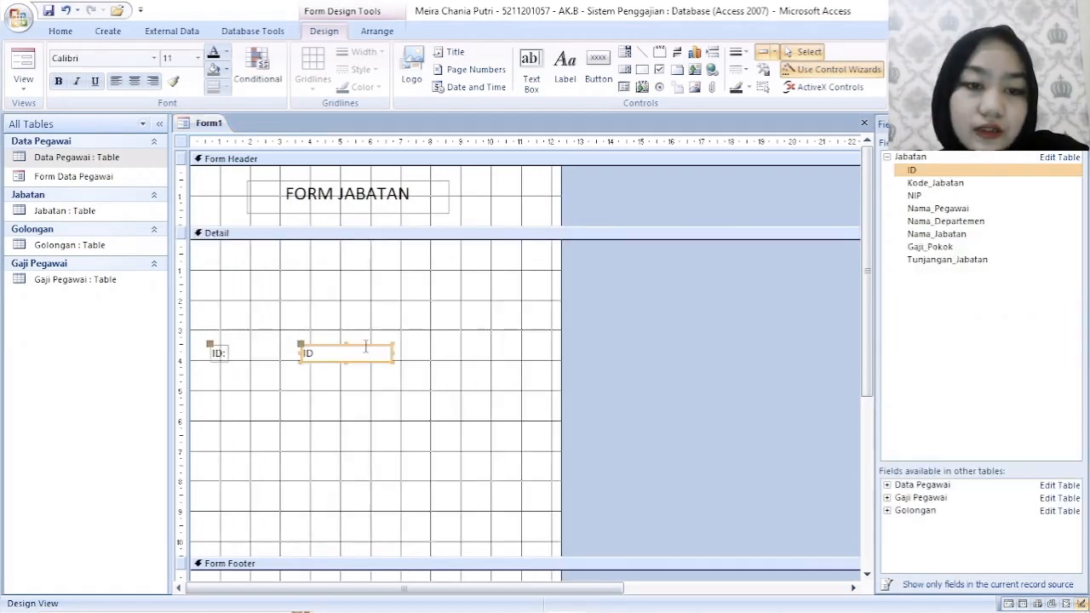
pyautogui.moveTo(373, 346); pyautogui.dragTo(396, 263)
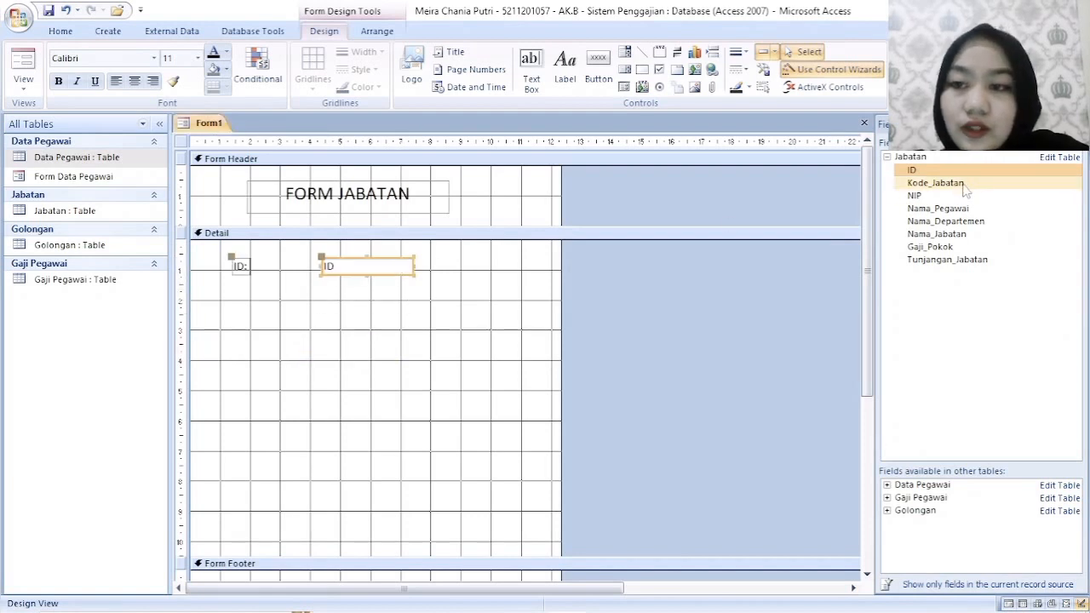
# - Add the Kode_Jabatan and NIP fields of the Jabatan table, aligned one below the other under ID
pyautogui.moveTo(965, 191); pyautogui.dragTo(303, 369)
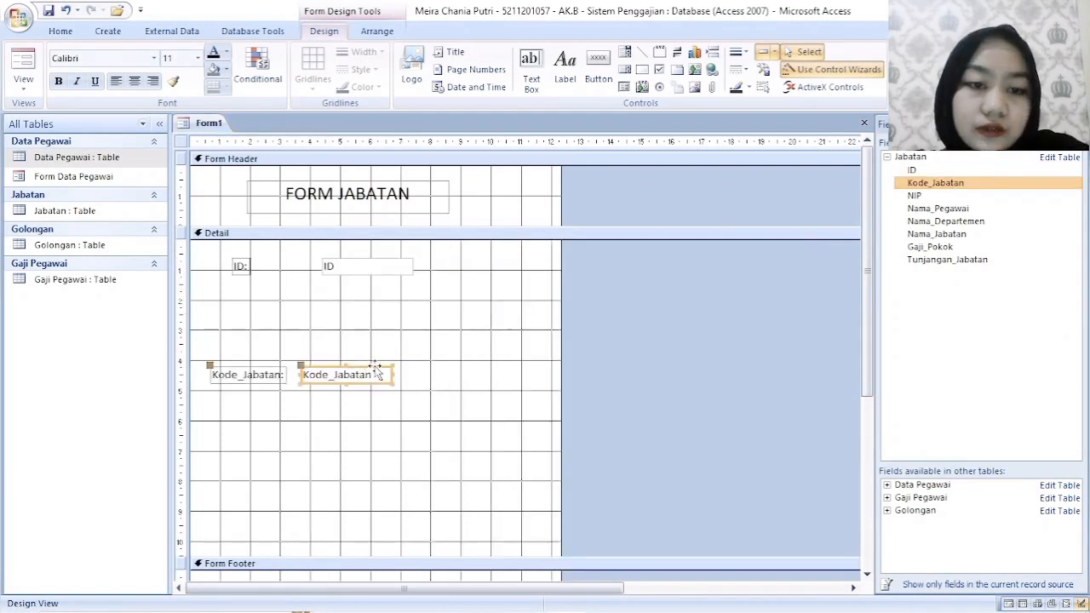
pyautogui.moveTo(377, 375); pyautogui.dragTo(396, 293)
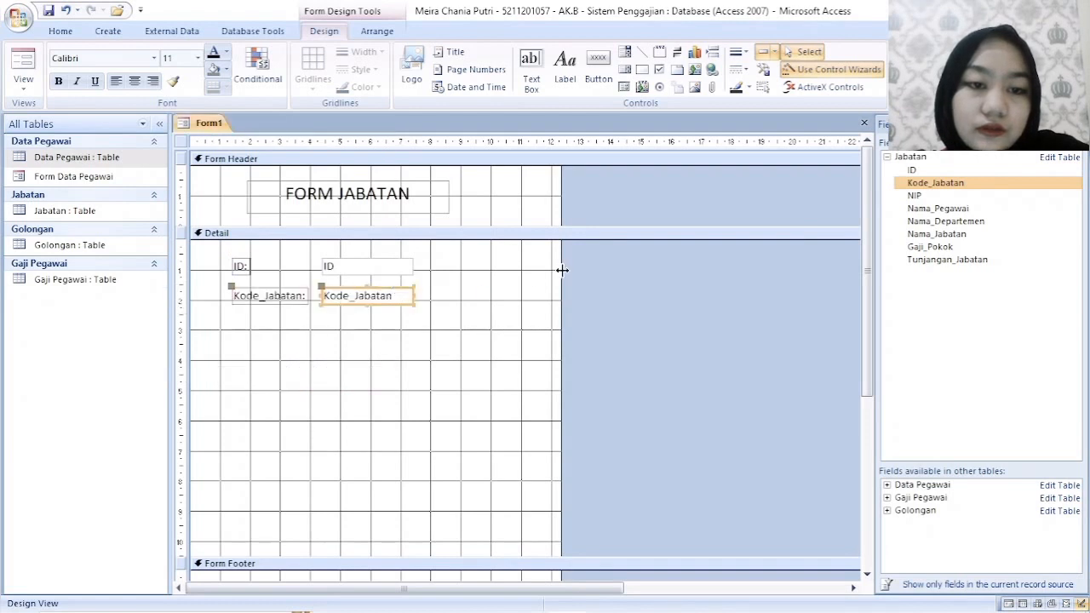
pyautogui.moveTo(630, 331); pyautogui.dragTo(388, 323)
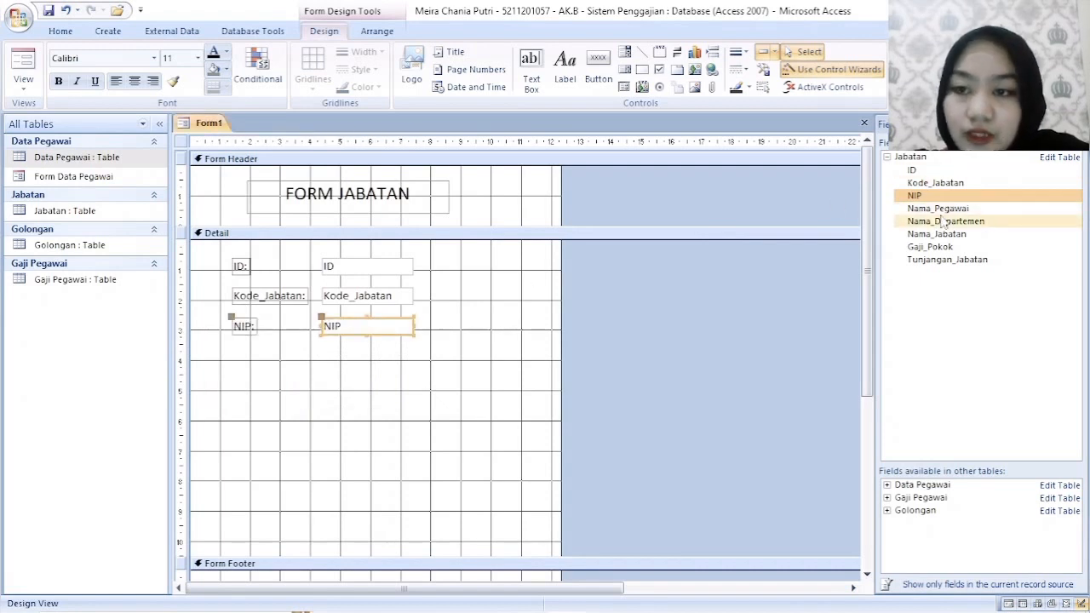
# - Add the Nama_Pegawai and Nama_Departemen fields of the Jabatan table, aligned below NIP
pyautogui.moveTo(943, 211); pyautogui.dragTo(407, 349)
pyautogui.moveTo(941, 221); pyautogui.dragTo(430, 400)
pyautogui.moveTo(366, 436); pyautogui.dragTo(386, 381)
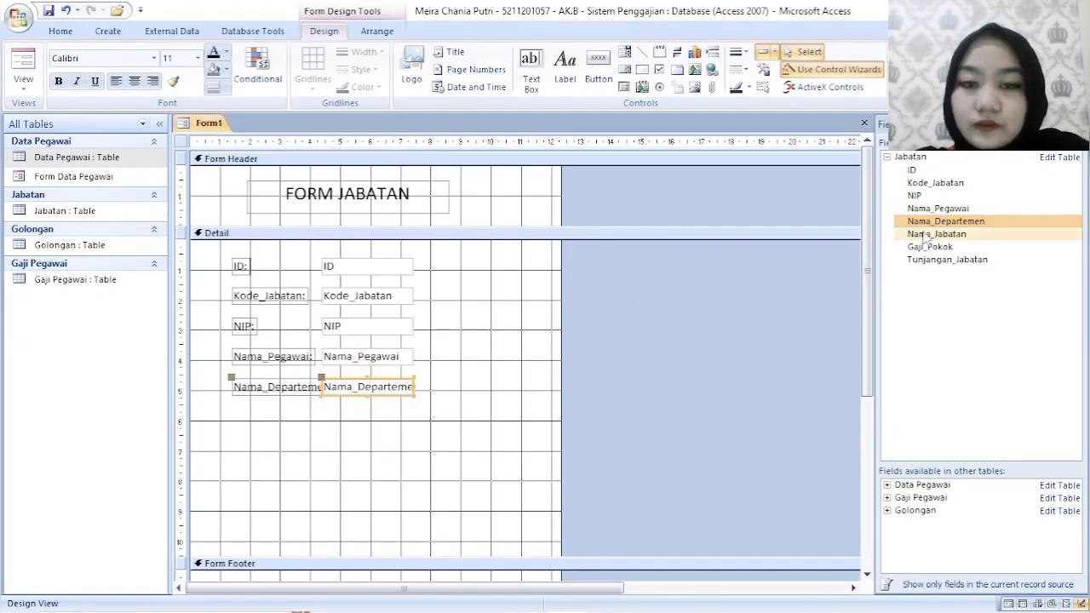
# - Add the Nama_Jabatan and Gaji_Pokok fields of the Jabatan table, aligned one below the other under Nama_Departemen
pyautogui.moveTo(937, 233); pyautogui.dragTo(386, 409)
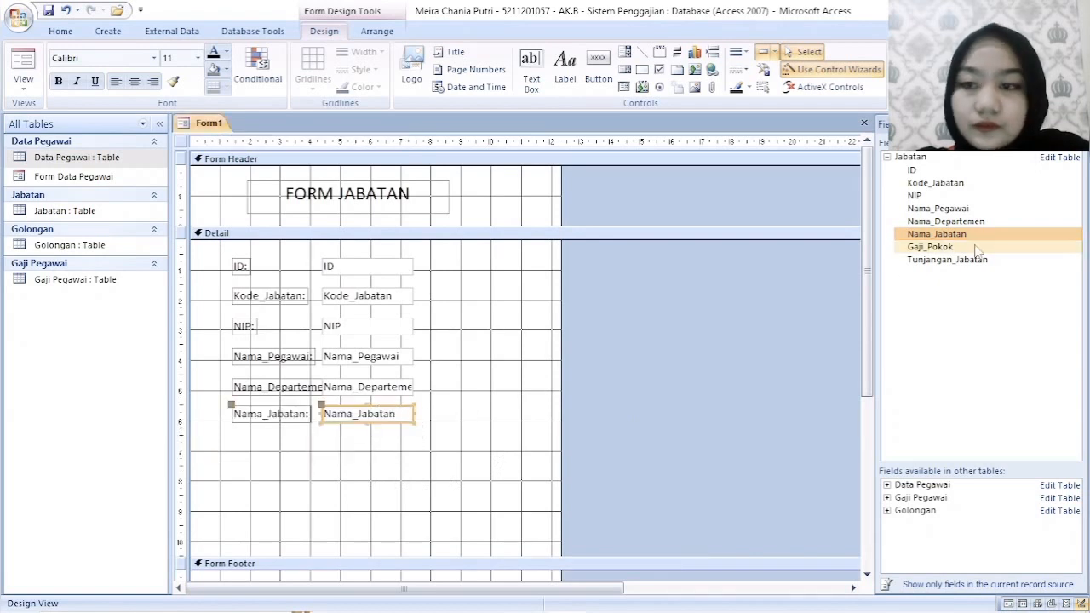
pyautogui.moveTo(936, 247); pyautogui.dragTo(368, 474)
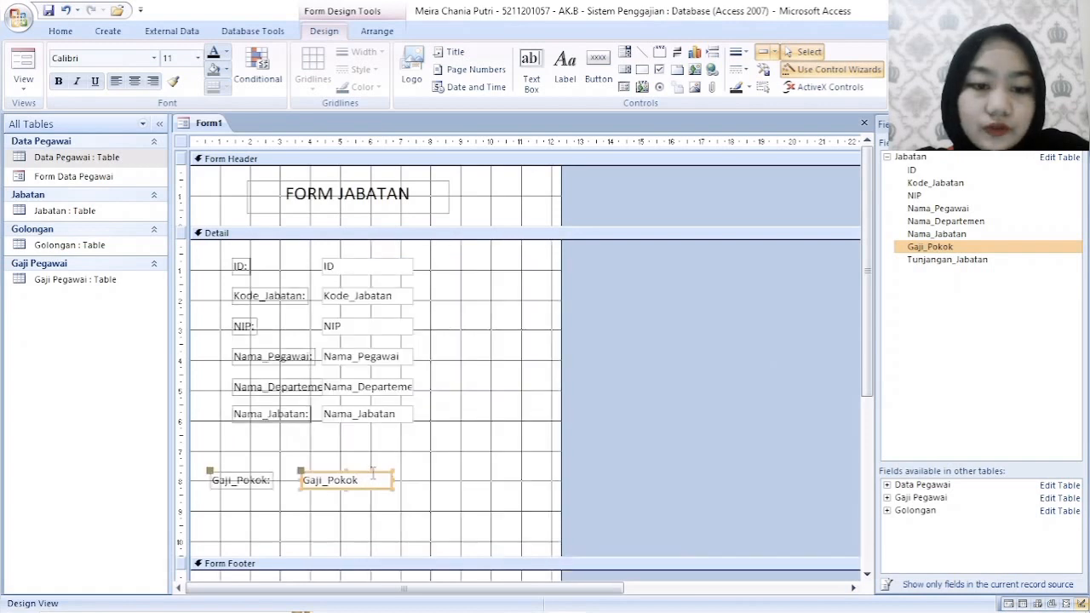
pyautogui.click(373, 474)
pyautogui.click(380, 469)
pyautogui.click(382, 474)
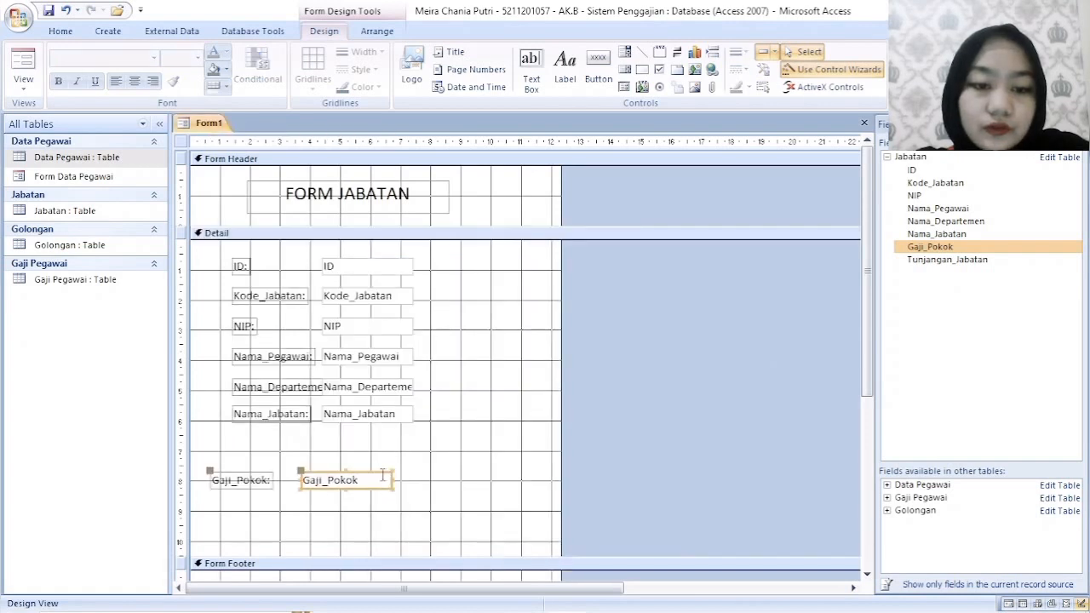
pyautogui.moveTo(381, 471); pyautogui.dragTo(401, 436)
# - Add the Jabatan table's Tunjangan_Jabatan field to the Detail section, aligned below Gaji_Pokok
pyautogui.click(924, 261)
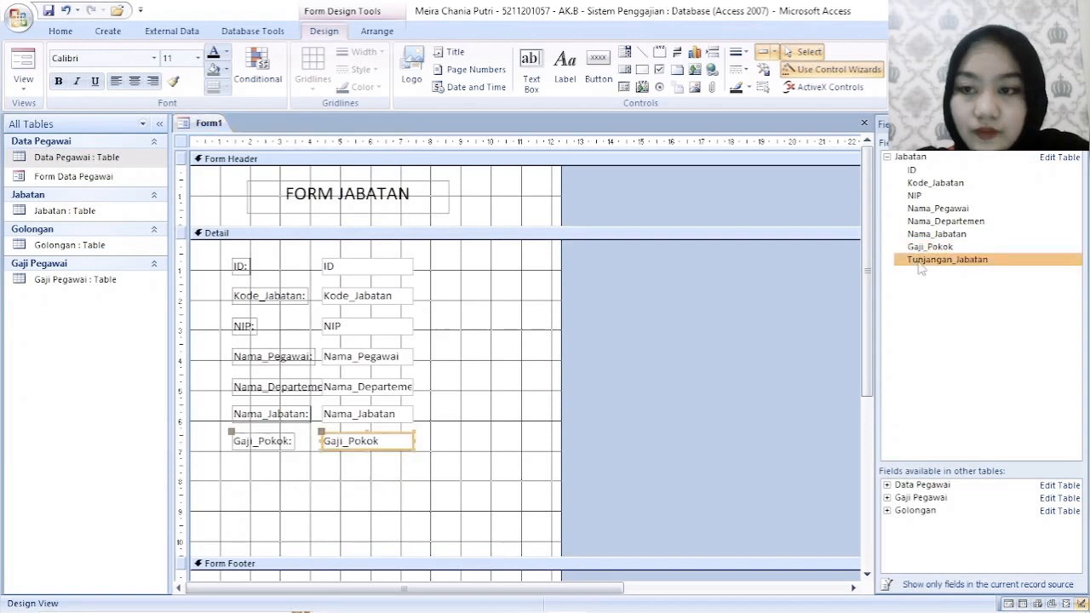
pyautogui.moveTo(921, 269); pyautogui.dragTo(304, 496)
pyautogui.moveTo(374, 492); pyautogui.dragTo(396, 463)
pyautogui.click(498, 441)
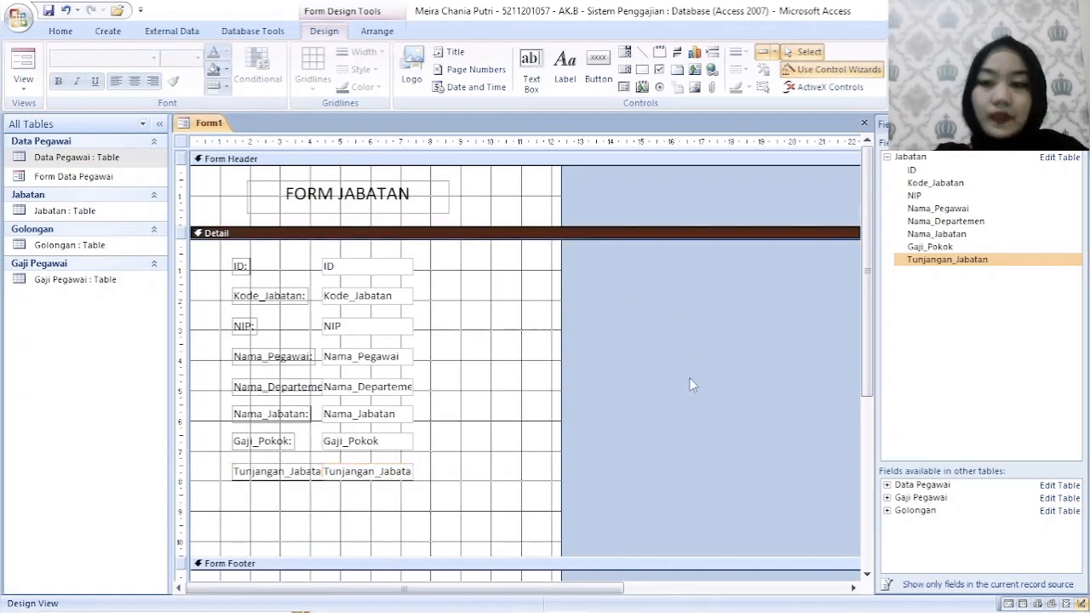
# - Draw a command button in the upper middle of the Form Footer and assign it the Delete Record operation
pyautogui.scroll(-3, 690, 379)
pyautogui.moveTo(361, 537); pyautogui.dragTo(363, 567)
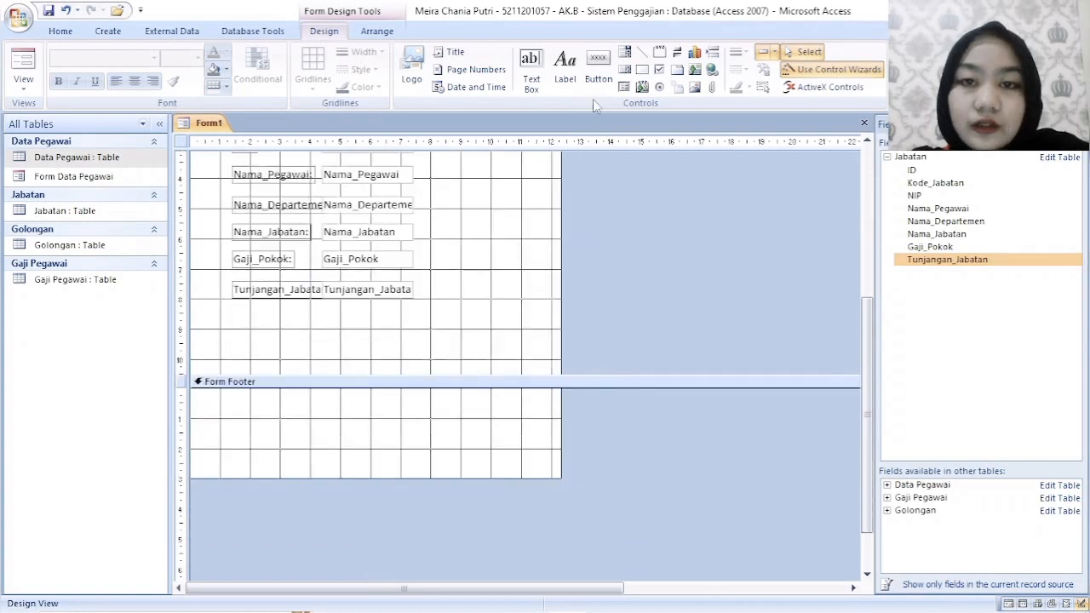
pyautogui.click(598, 68)
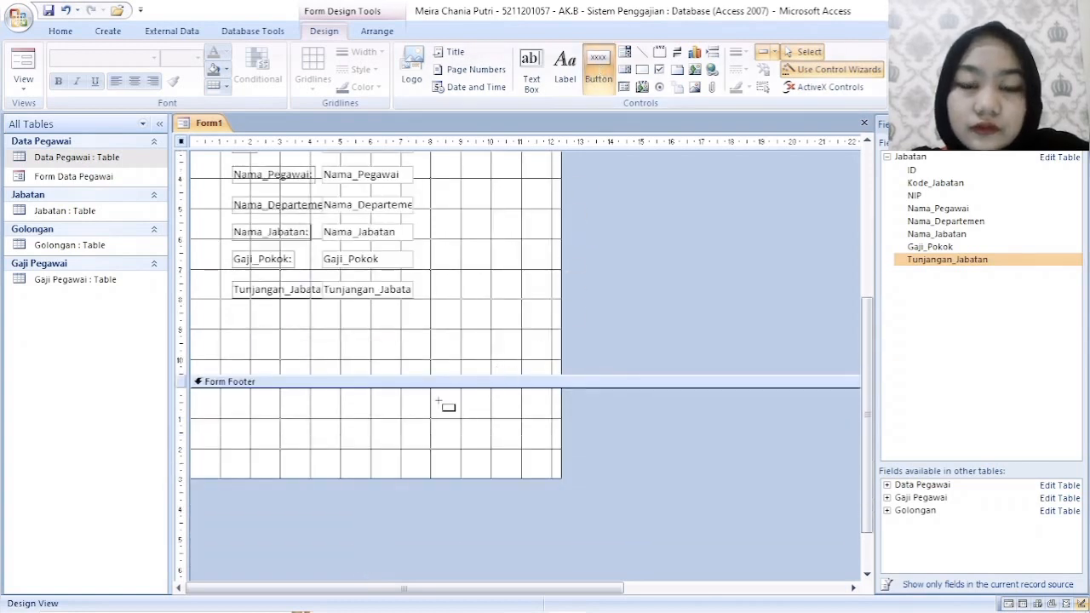
pyautogui.moveTo(329, 400); pyautogui.dragTo(402, 419)
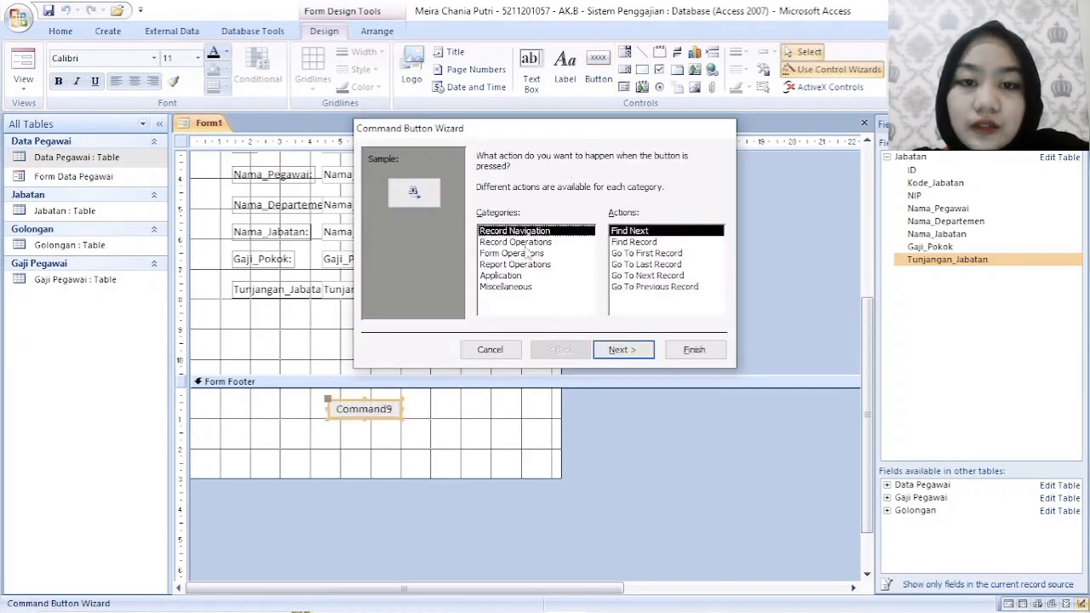
pyautogui.click(536, 244)
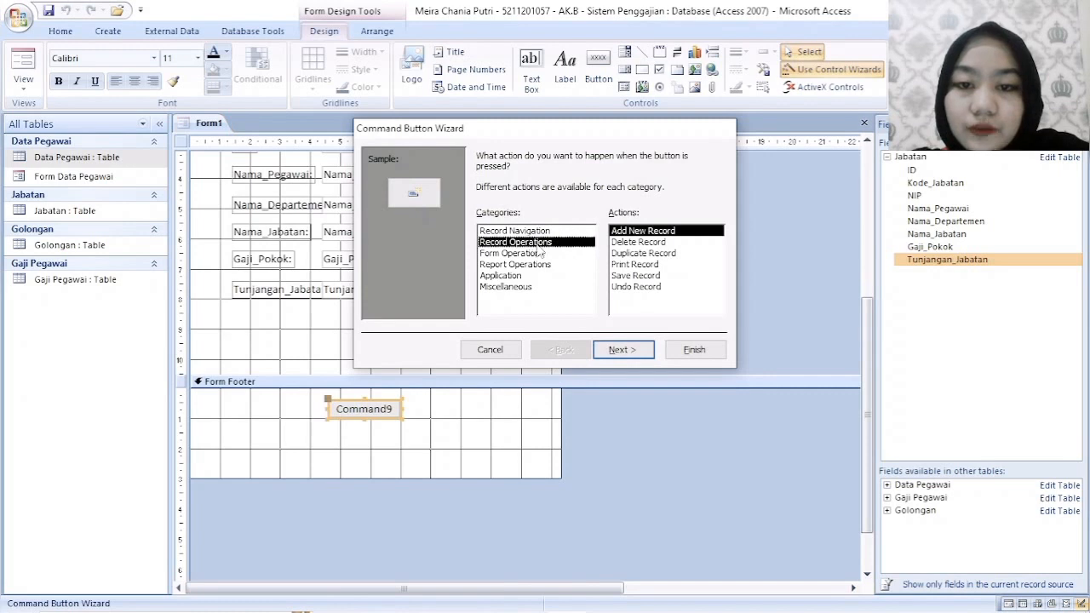
pyautogui.click(651, 244)
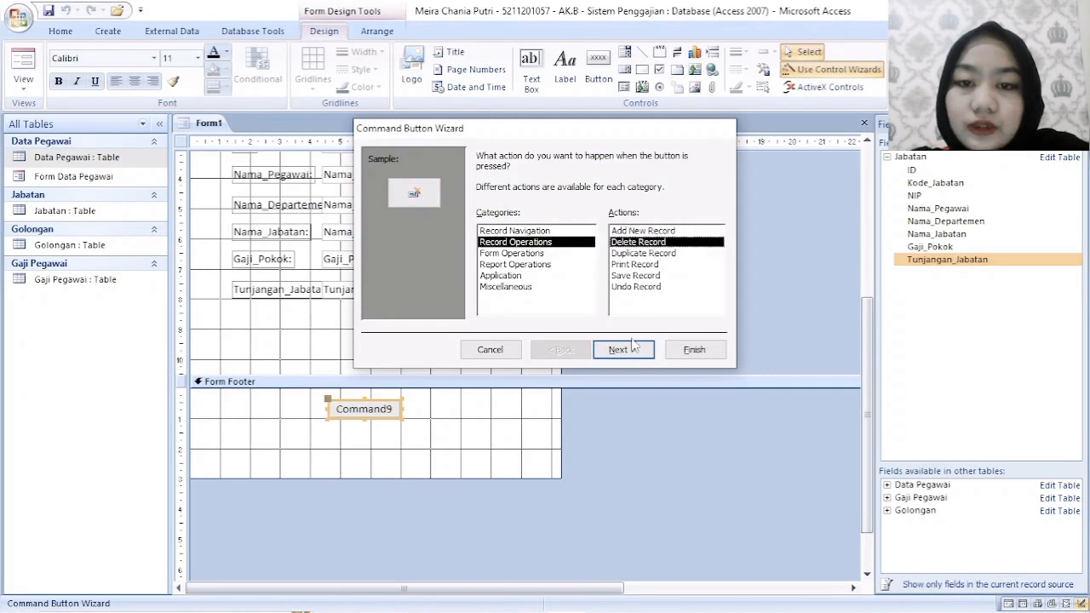
pyautogui.click(621, 350)
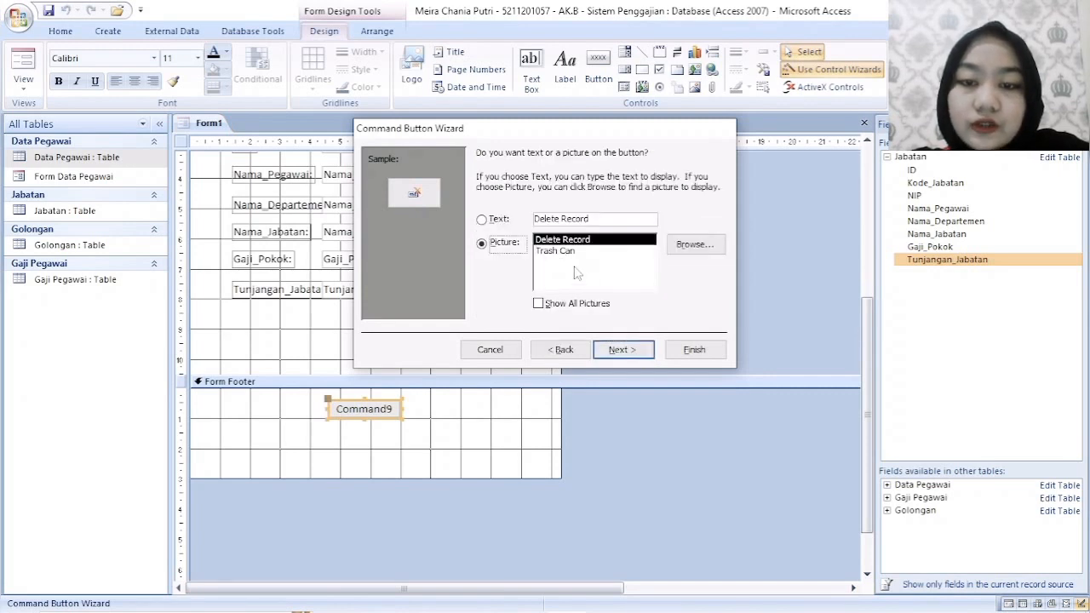
# - Give the delete button the text caption Delete instead of a picture and finish its wizard with the default name
pyautogui.click(482, 220)
pyautogui.moveTo(588, 220); pyautogui.dragTo(569, 220)
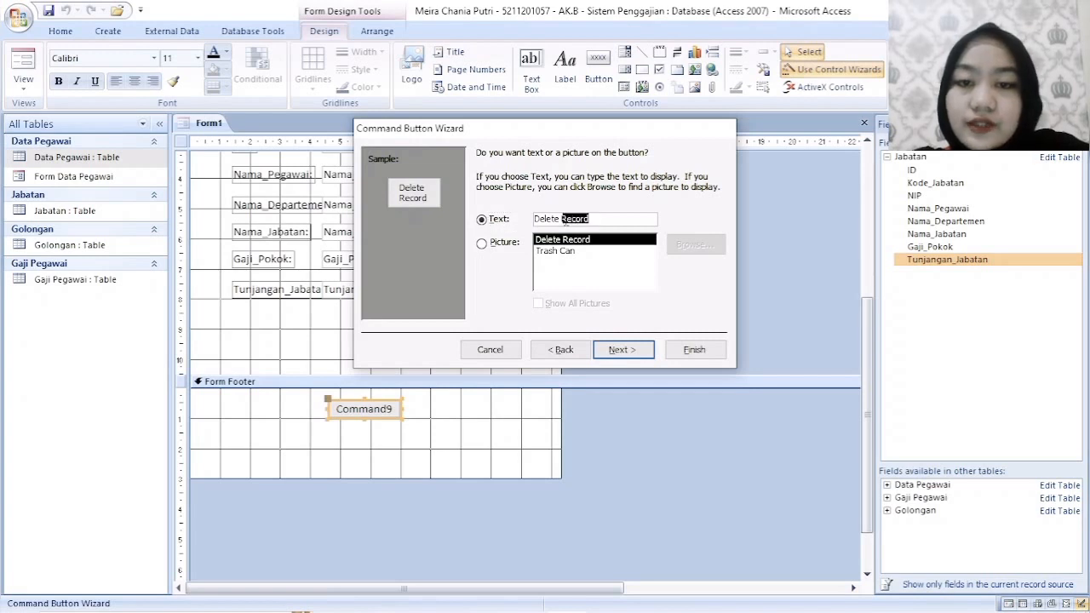
pyautogui.press('BackSpace')
pyautogui.click(622, 350)
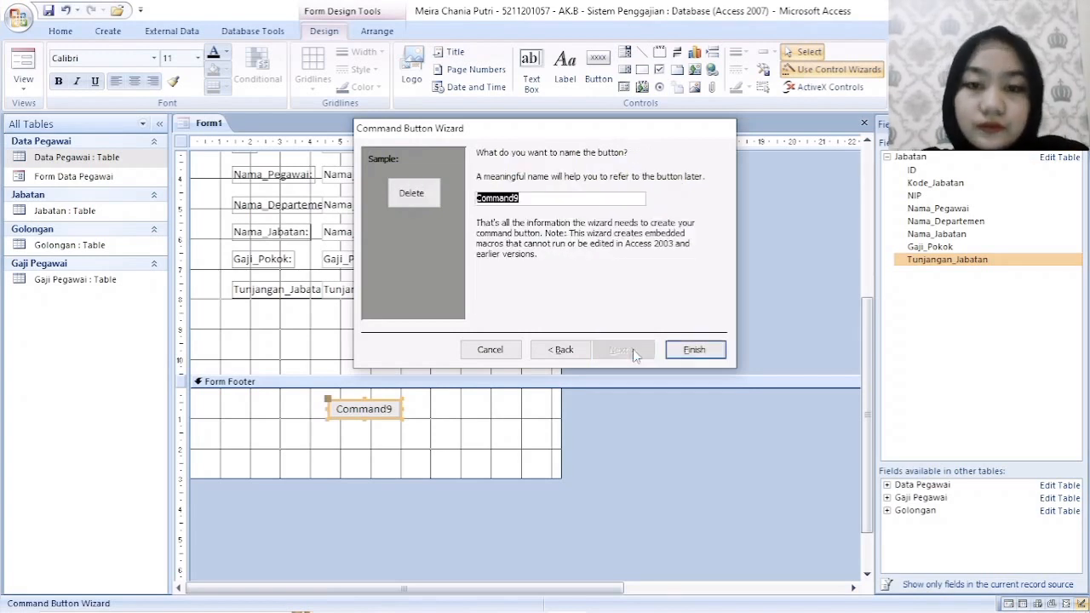
pyautogui.click(672, 353)
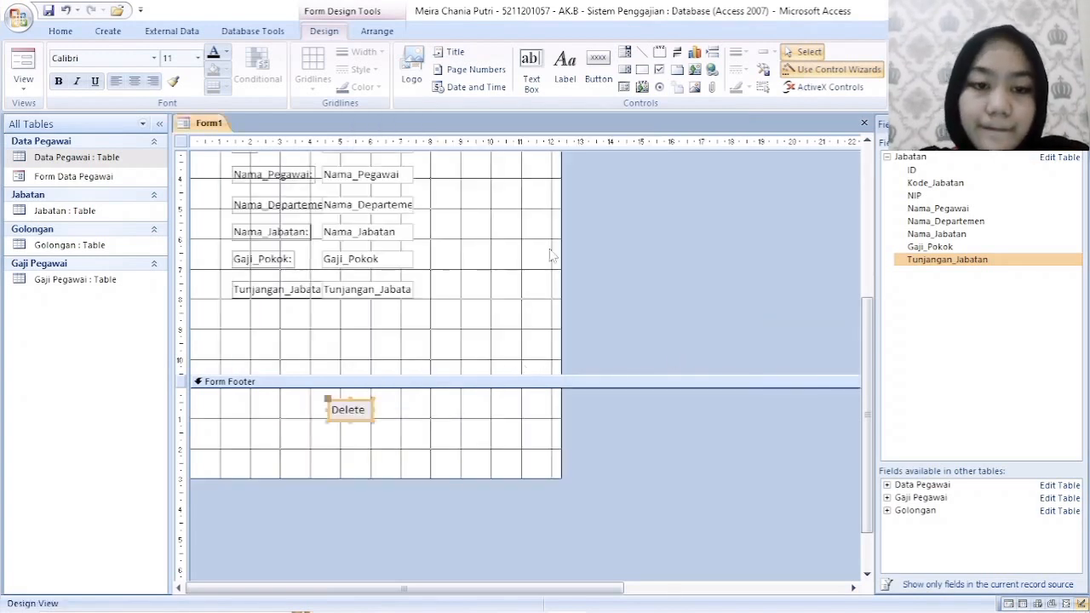
# - Create an Add New Record command button below Delete in the Form Footer, captioned with the text Add
pyautogui.click(599, 68)
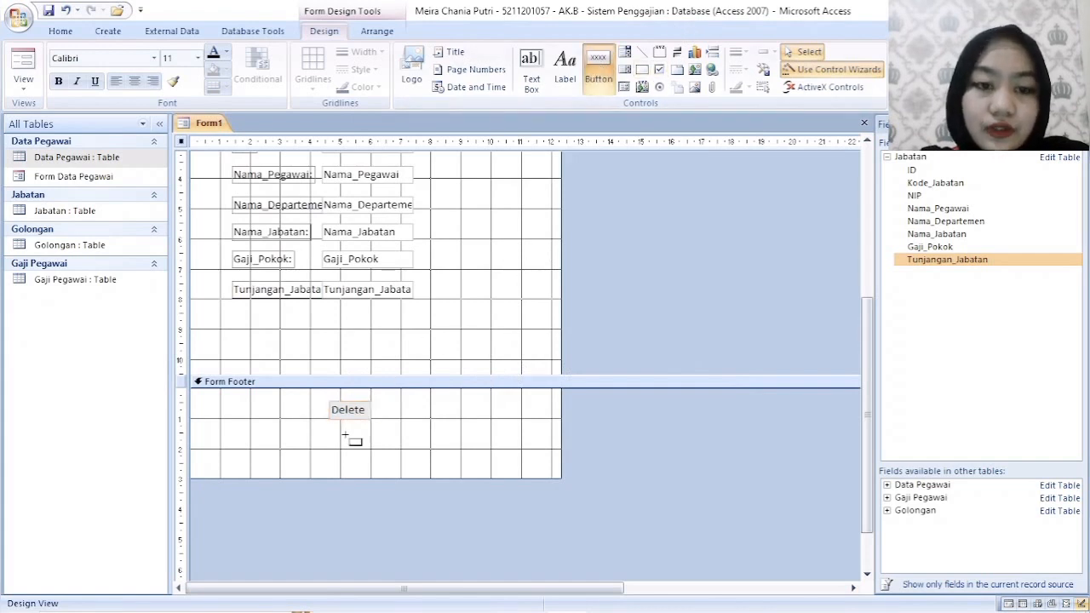
pyautogui.moveTo(327, 447); pyautogui.dragTo(375, 467)
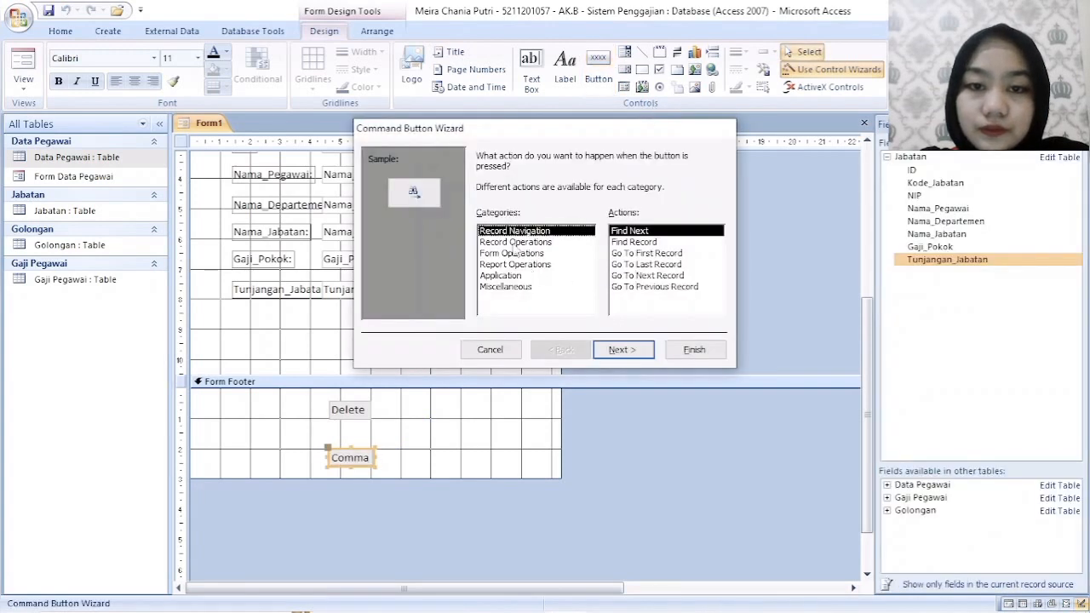
pyautogui.click(516, 241)
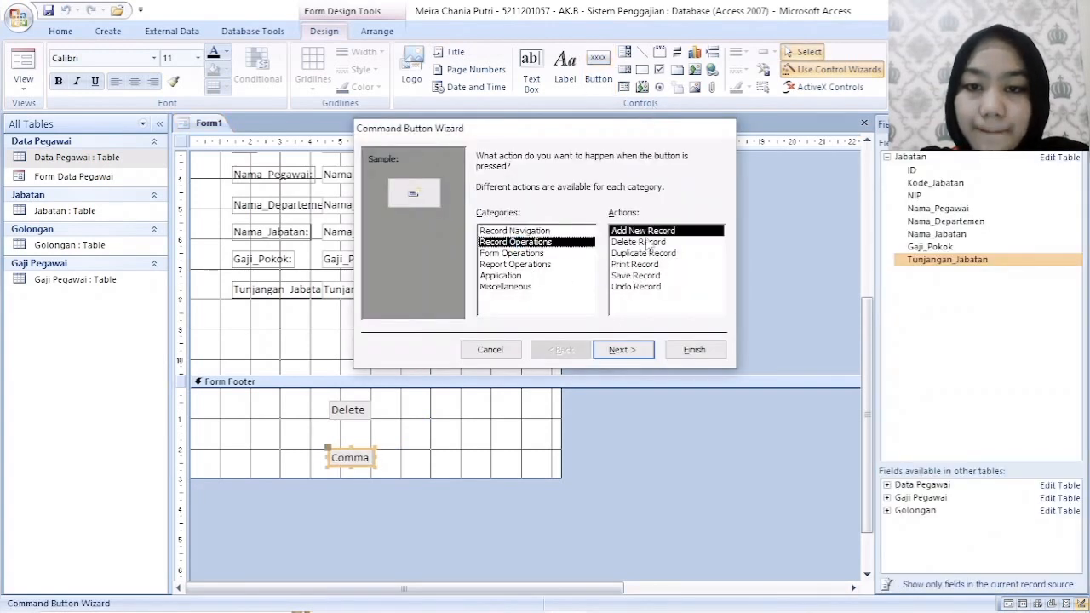
pyautogui.doubleClick(653, 231)
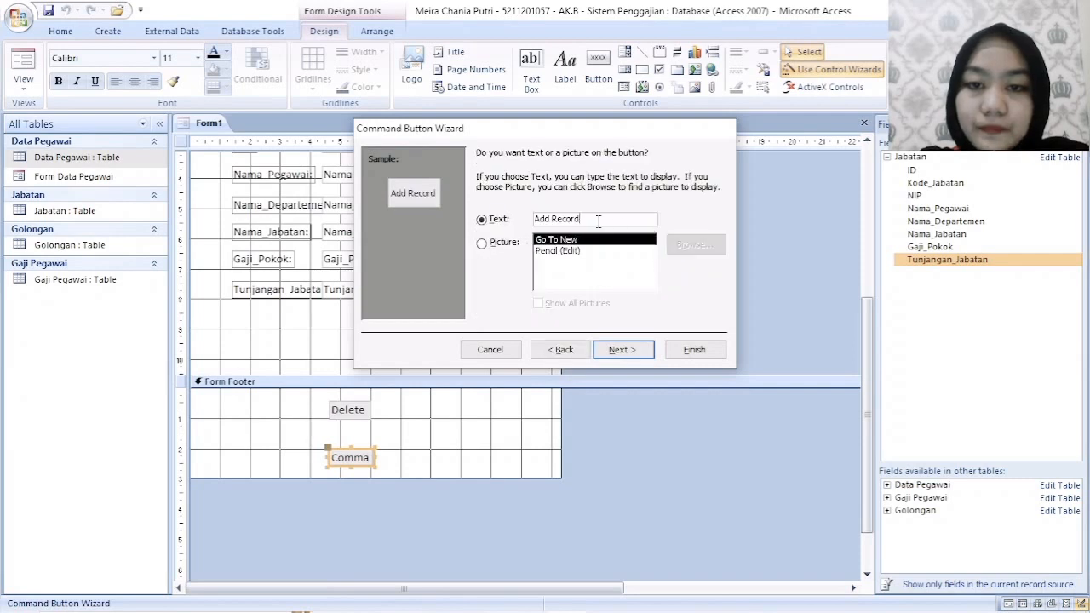
pyautogui.press('BackSpace')
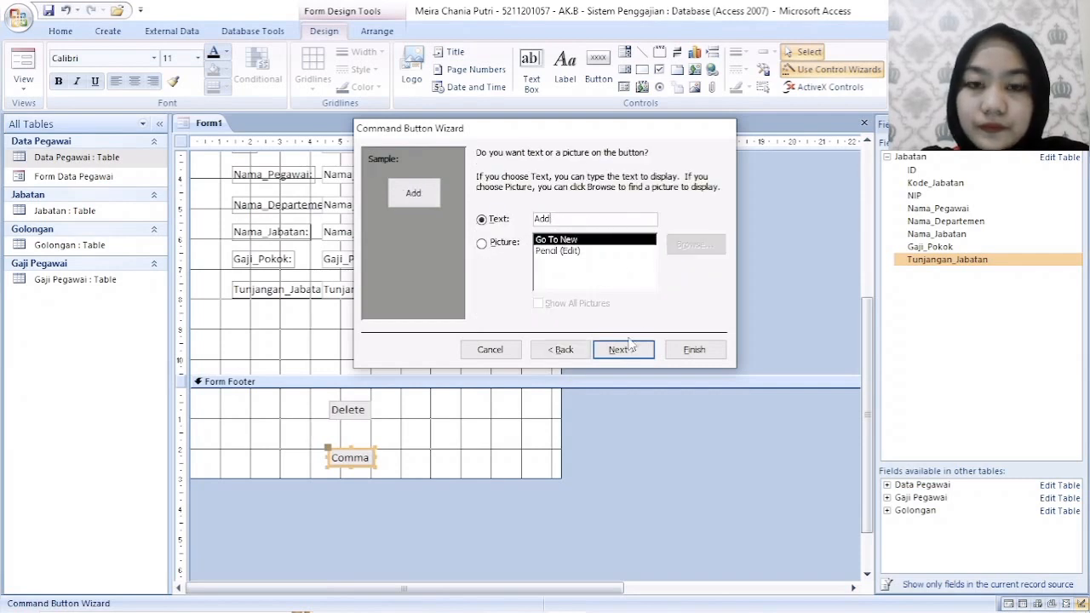
pyautogui.click(624, 350)
pyautogui.click(691, 356)
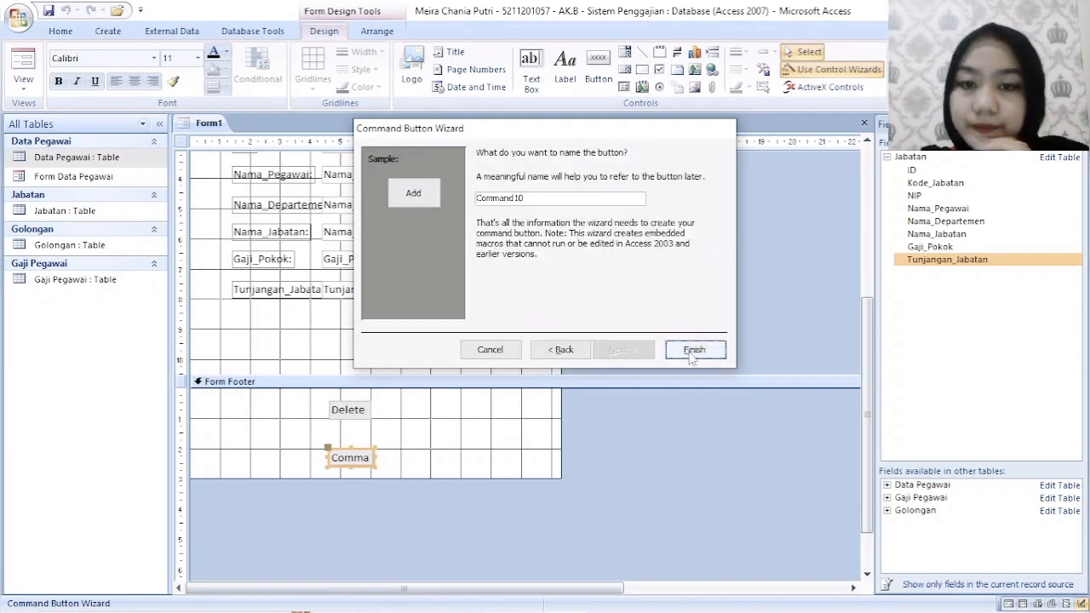
# - Widen the Add and Delete buttons in the Form Footer to nearly equal widths
pyautogui.moveTo(357, 458); pyautogui.dragTo(380, 458)
pyautogui.click(366, 410)
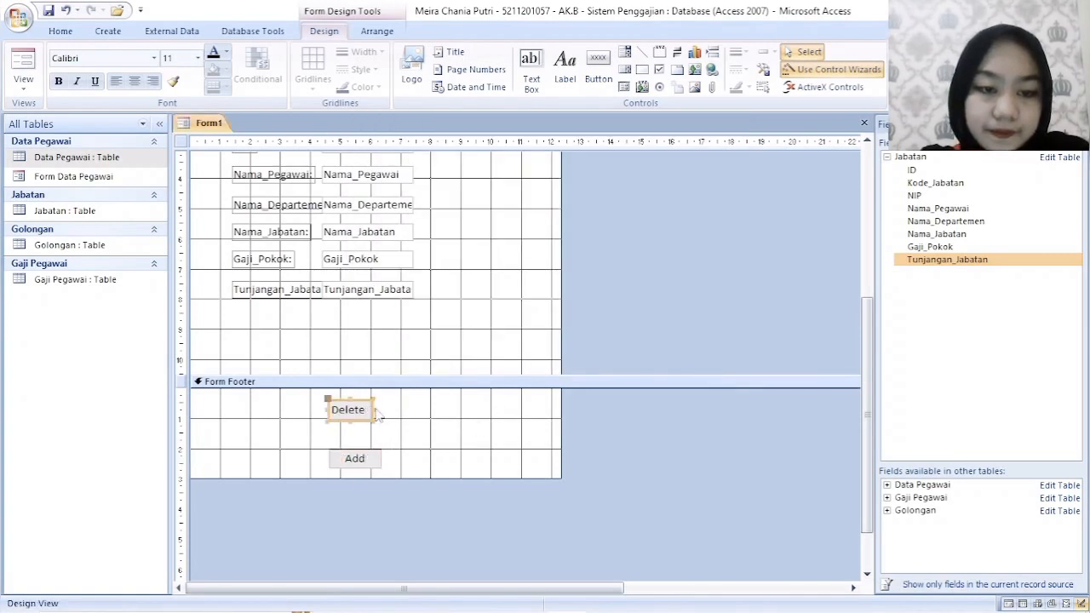
pyautogui.moveTo(375, 410); pyautogui.dragTo(388, 409)
# - Create a Go To Next Record command button with the default arrow picture to the right of Delete and Add
pyautogui.click(598, 68)
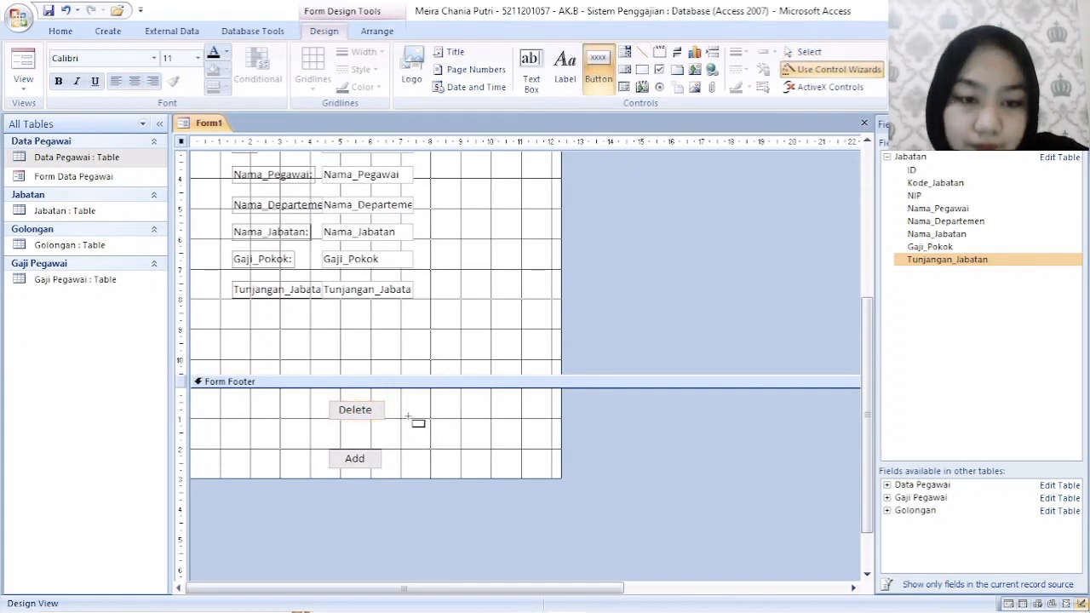
pyautogui.moveTo(404, 419); pyautogui.dragTo(444, 445)
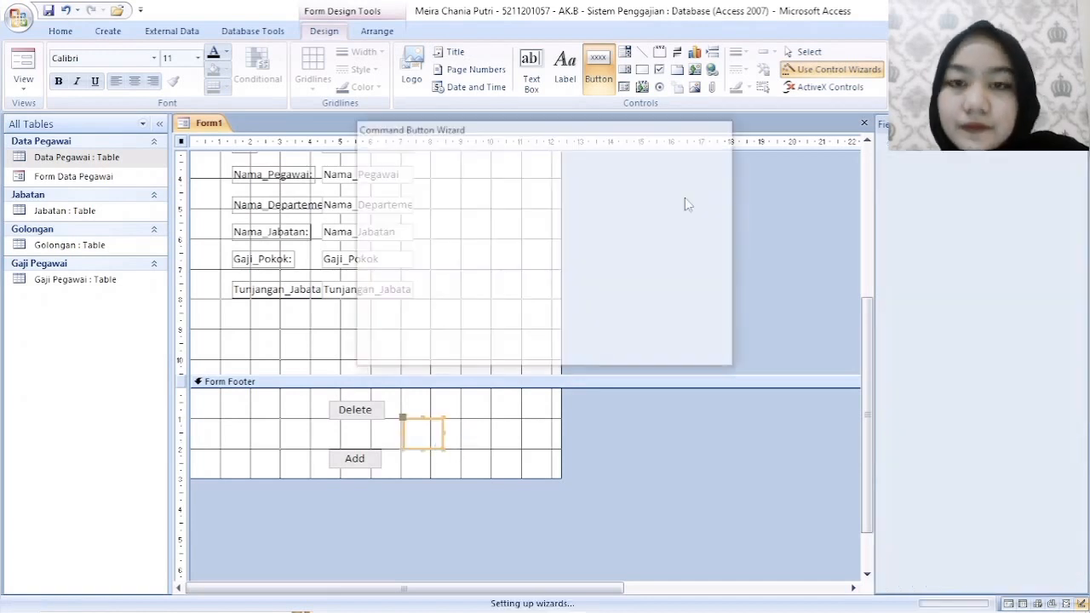
pyautogui.click(645, 276)
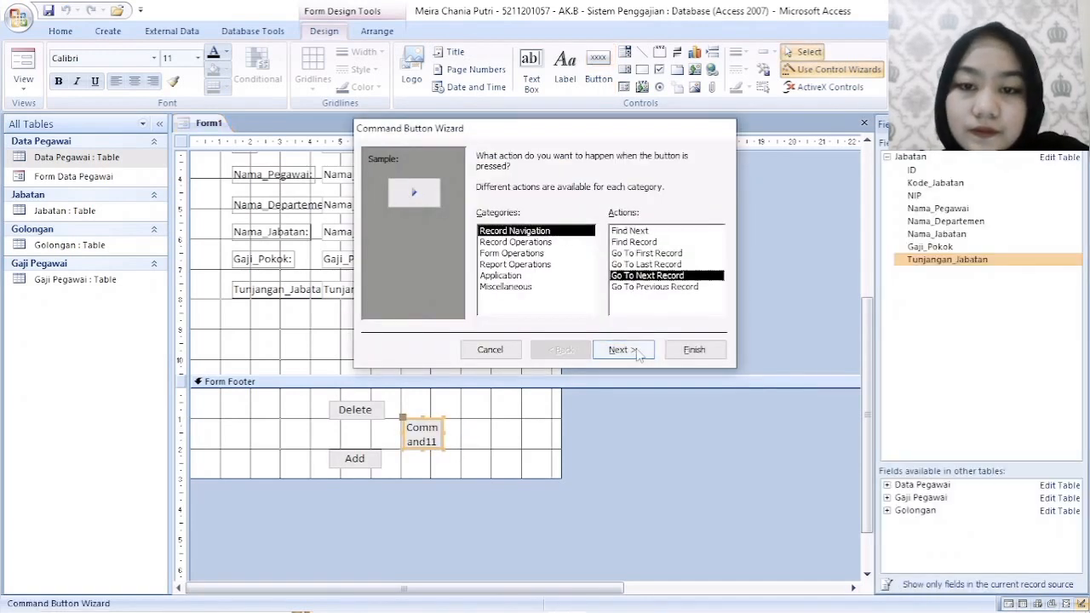
pyautogui.click(638, 354)
pyautogui.click(639, 354)
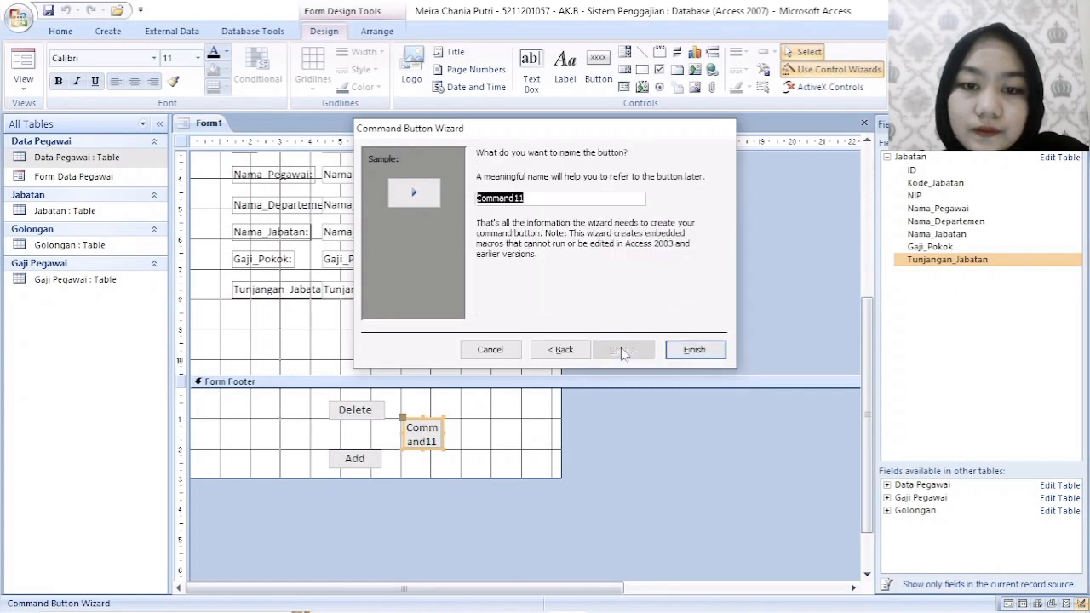
pyautogui.click(694, 350)
# - Create a Go To Previous Record command button with the default arrow picture to the left of Delete and Add
pyautogui.click(598, 68)
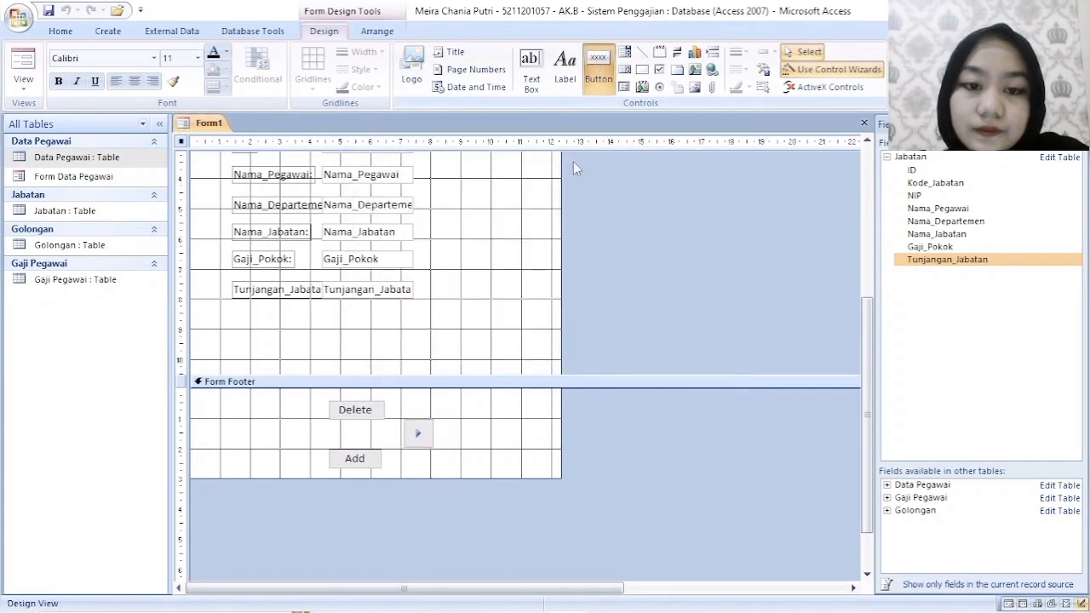
pyautogui.moveTo(282, 418); pyautogui.dragTo(264, 446)
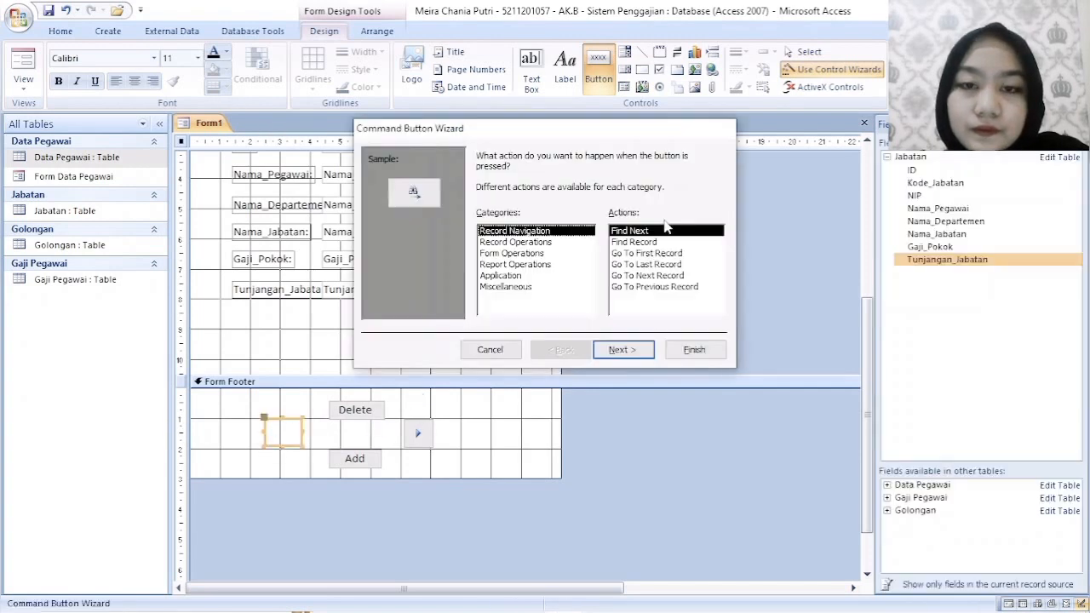
pyautogui.click(619, 287)
pyautogui.click(636, 351)
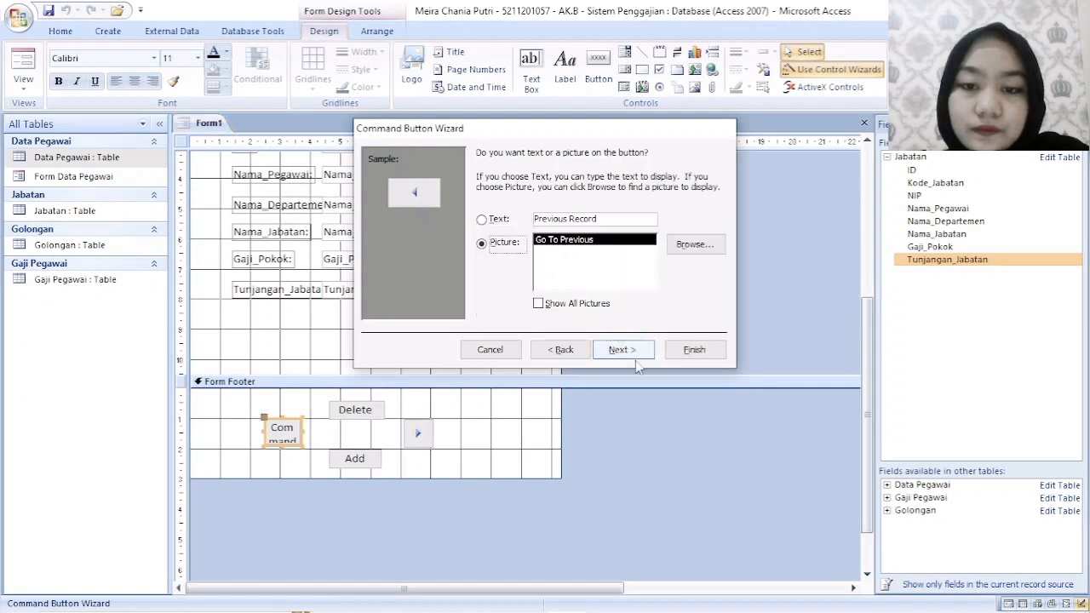
pyautogui.click(636, 356)
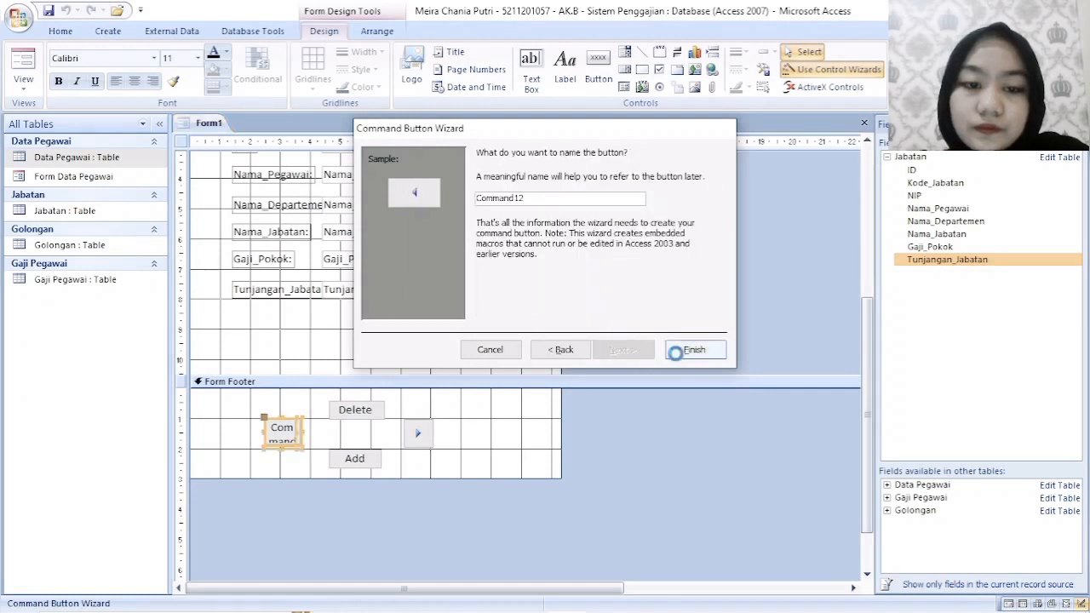
pyautogui.click(691, 350)
# - Move the previous-record button slightly right, closer to the Delete and Add buttons
pyautogui.click(496, 438)
pyautogui.click(288, 435)
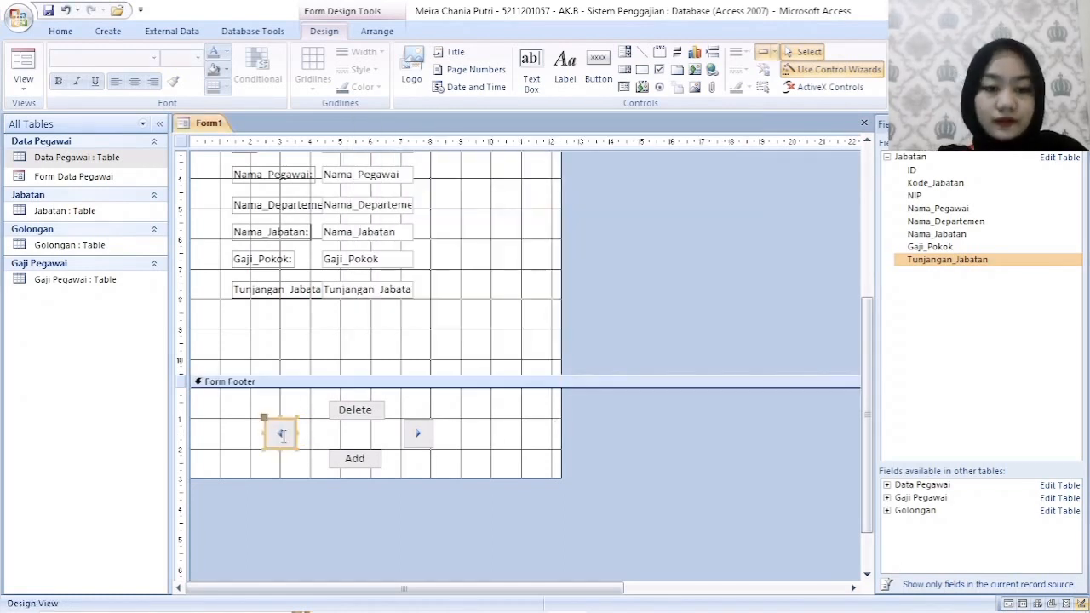
pyautogui.moveTo(295, 436); pyautogui.dragTo(310, 437)
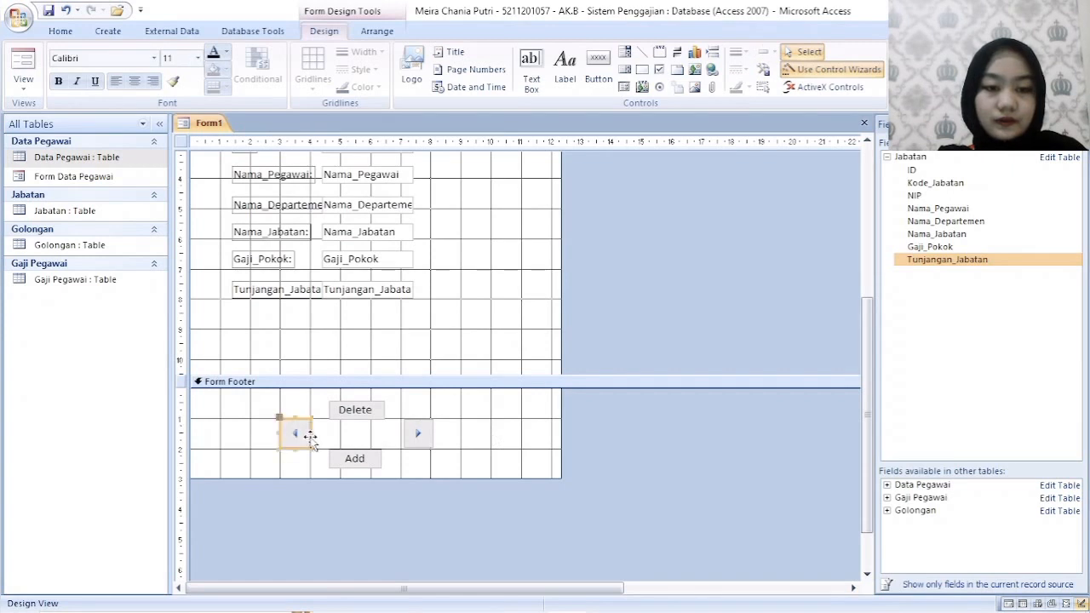
pyautogui.click(552, 429)
# - Save the form design under the name Form Jabatan
pyautogui.scroll(1, 543, 404)
pyautogui.scroll(2, 545, 410)
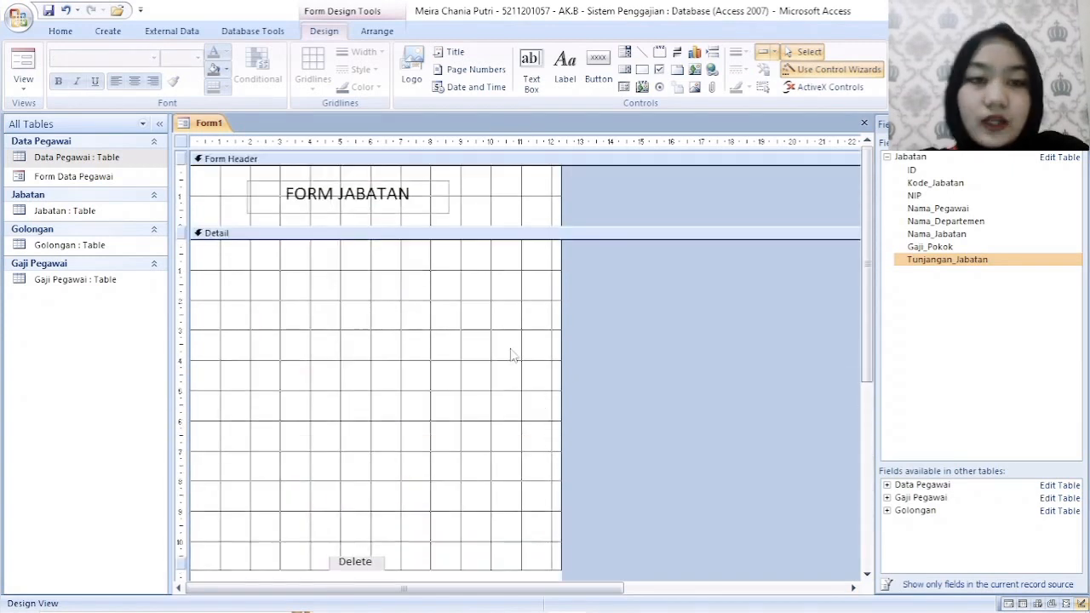
pyautogui.rightClick(207, 125)
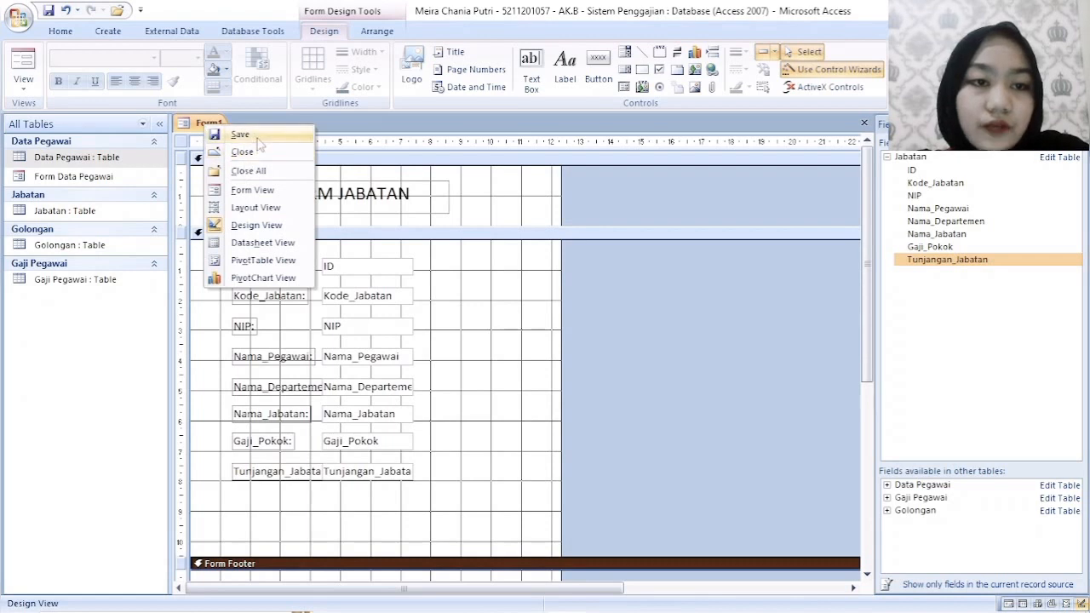
pyautogui.click(258, 140)
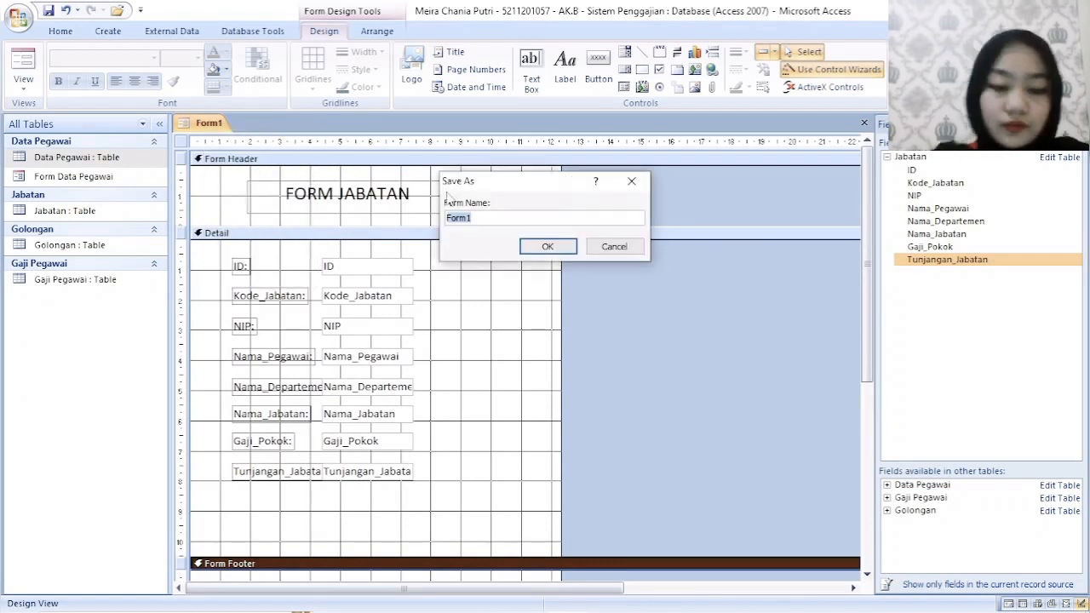
pyautogui.press('BackSpace')
pyautogui.write('Form')
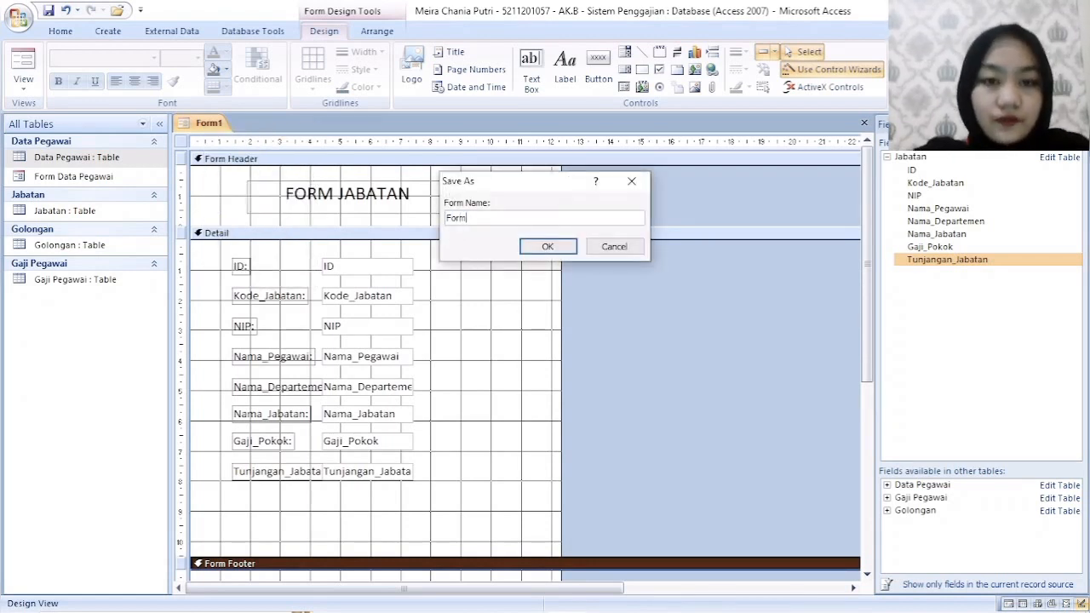
pyautogui.write(' Jabatan')
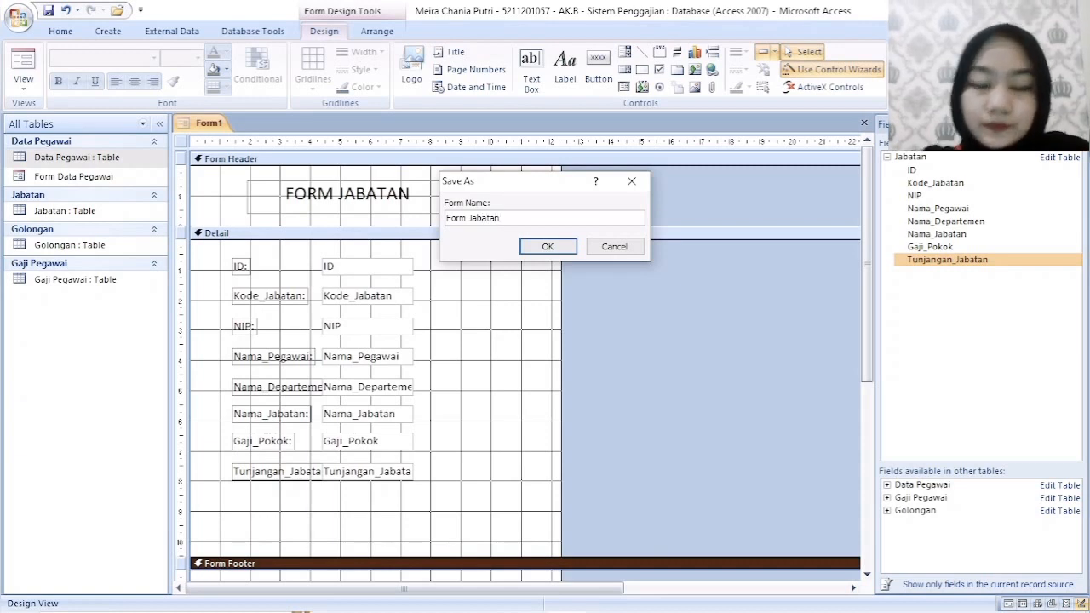
pyautogui.click(562, 252)
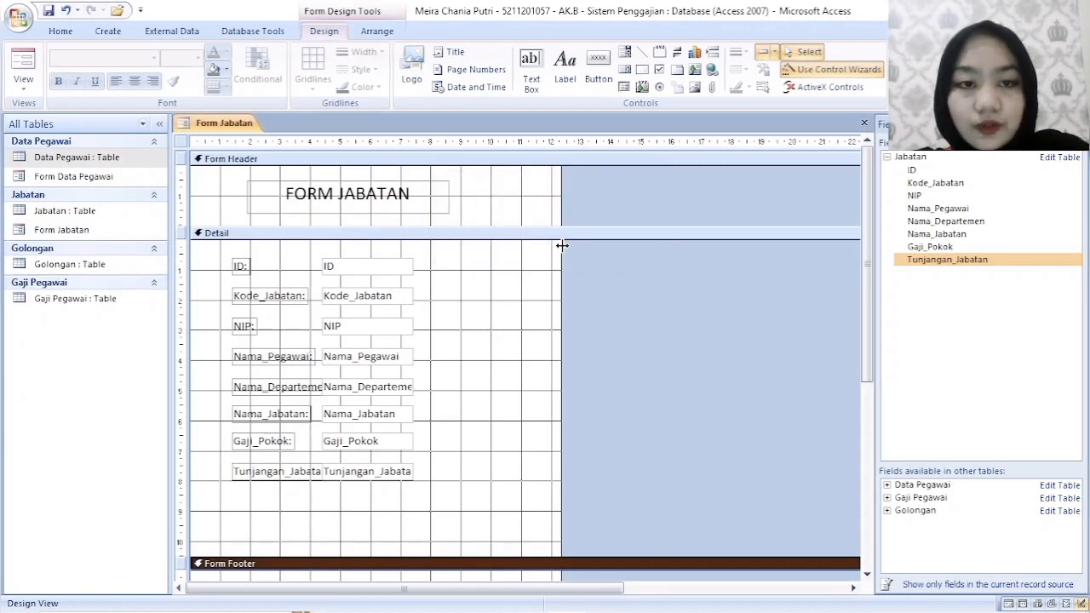
# - Switch Form Jabatan to Form View and fill in the first record's Kode_Jabatan as M123 and the employee's NIP
pyautogui.rightClick(219, 130)
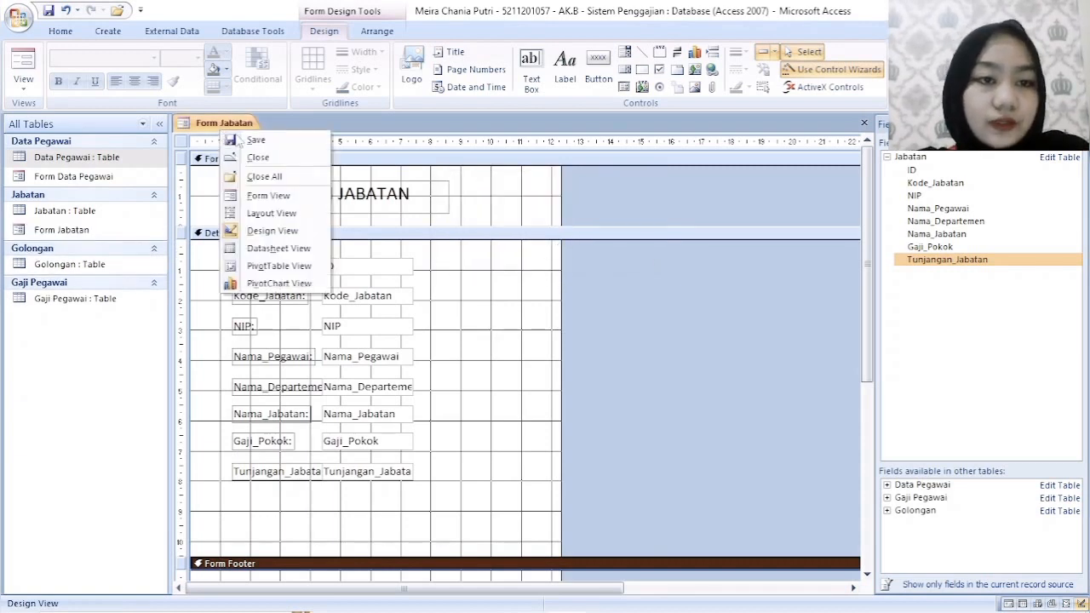
pyautogui.click(278, 195)
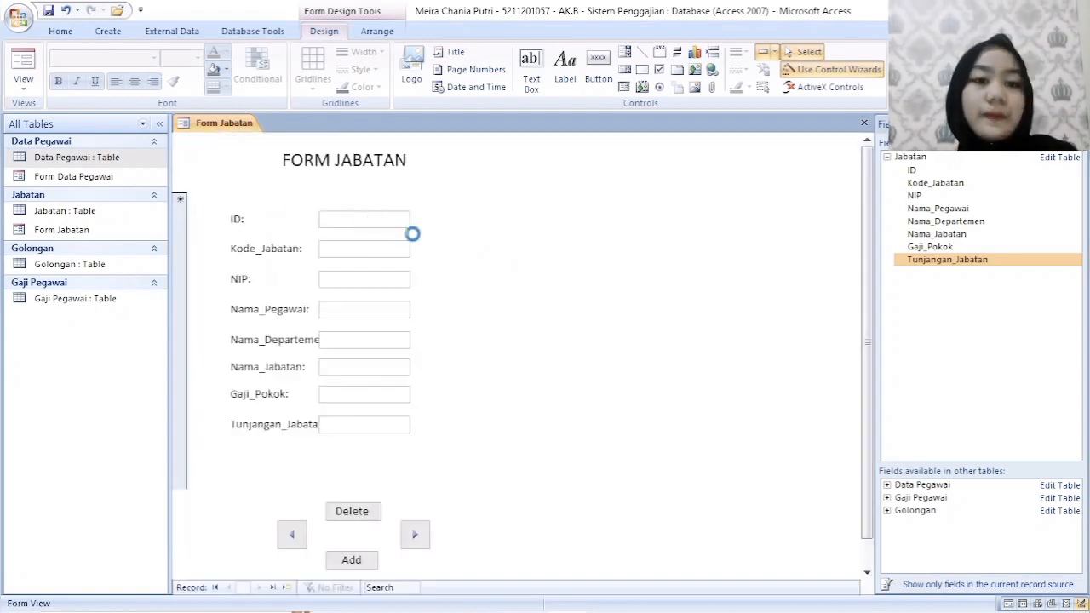
pyautogui.click(387, 249)
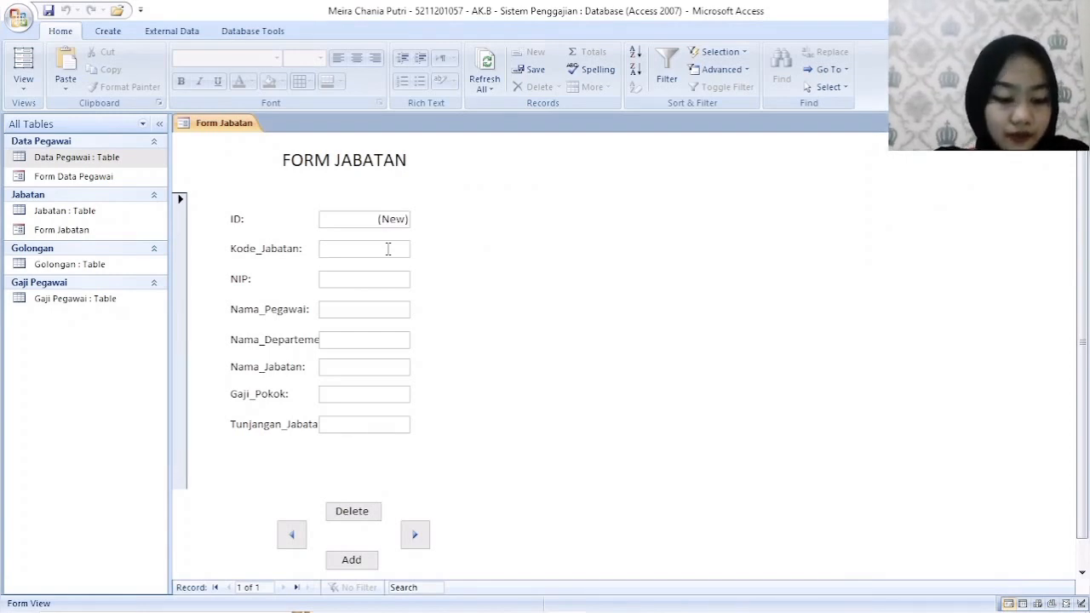
pyautogui.write('M123')
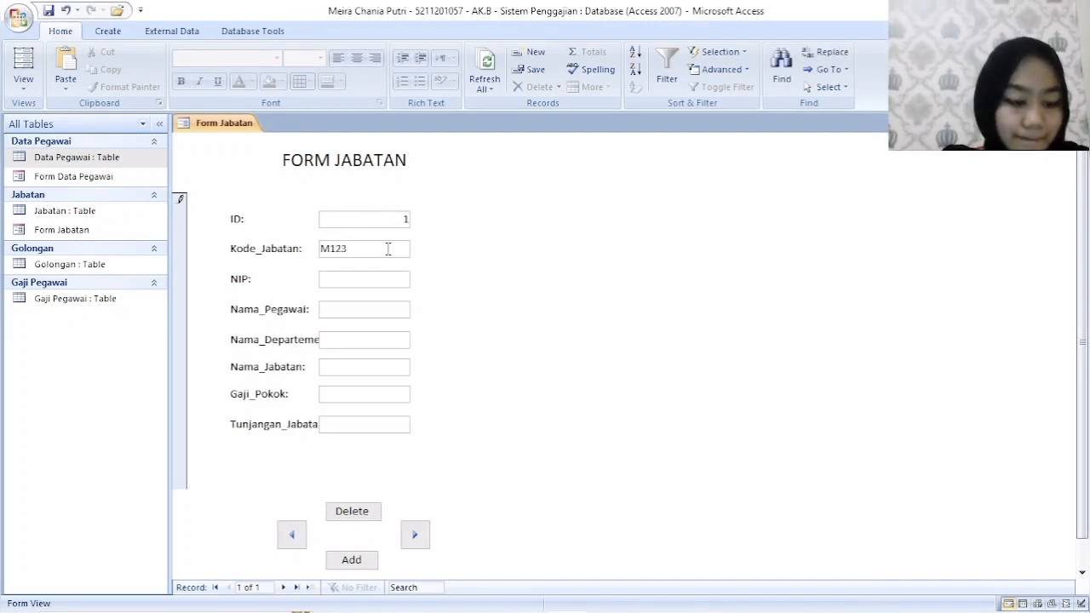
pyautogui.write('226001')
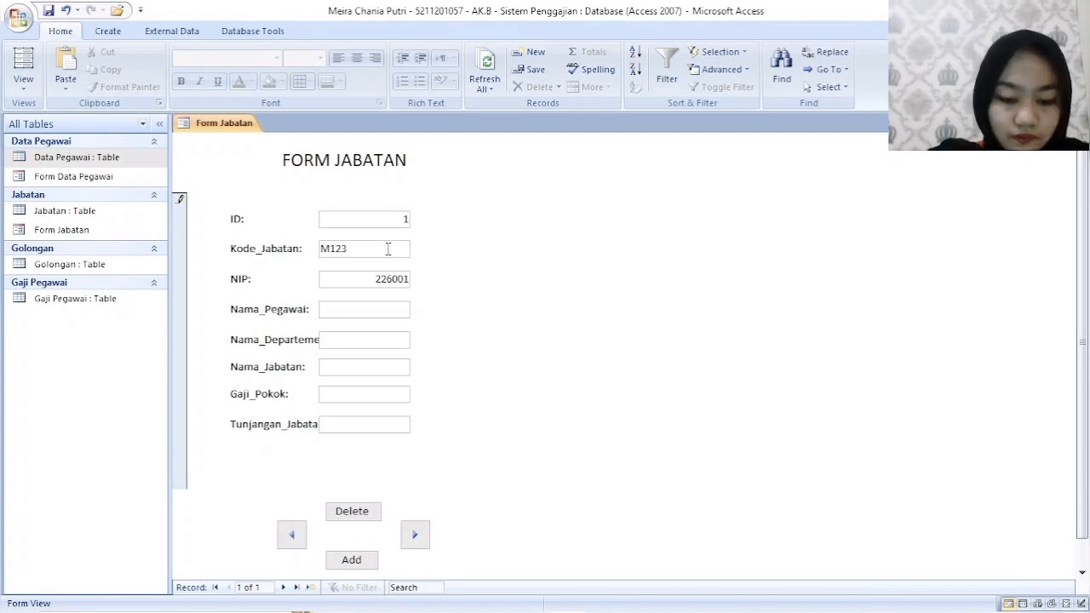
# - Enter the employee's full name in Nama_Pegawai and set Nama_Departemen to Pemasaran
pyautogui.press('Tab')
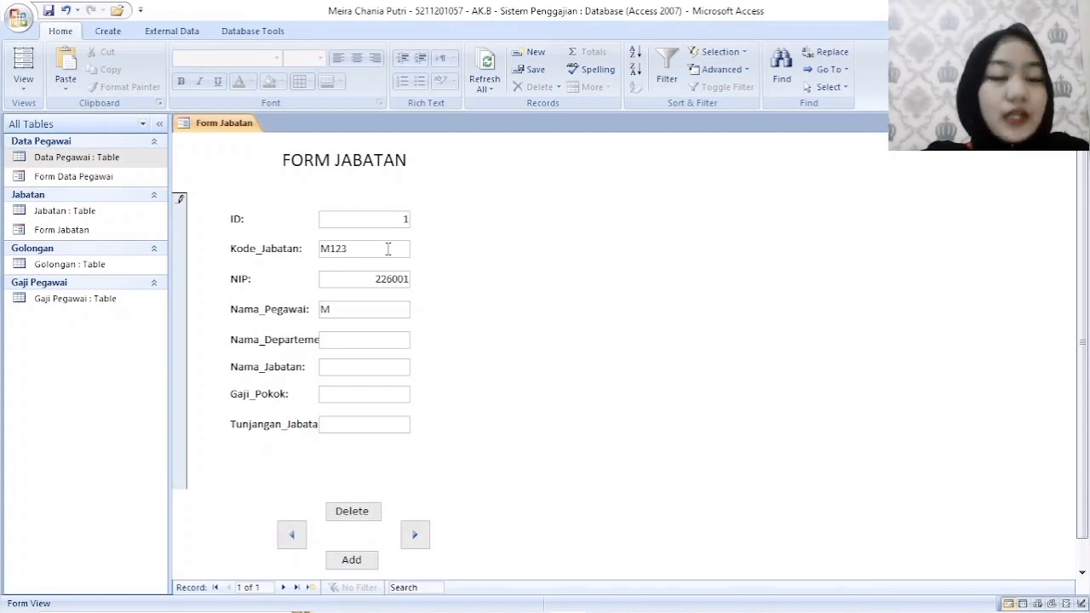
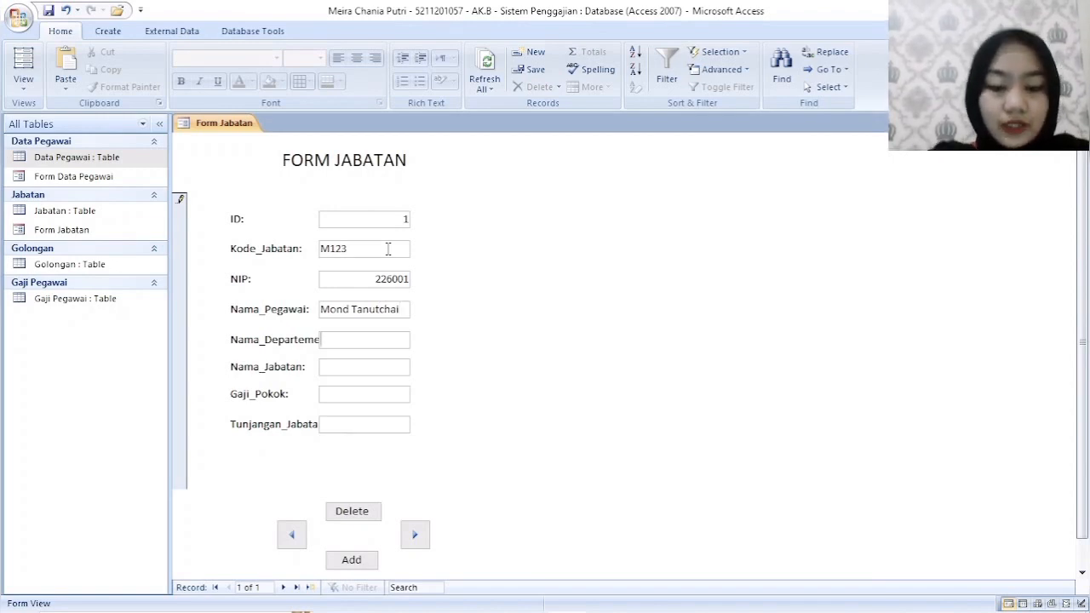
pyautogui.write('Pema')
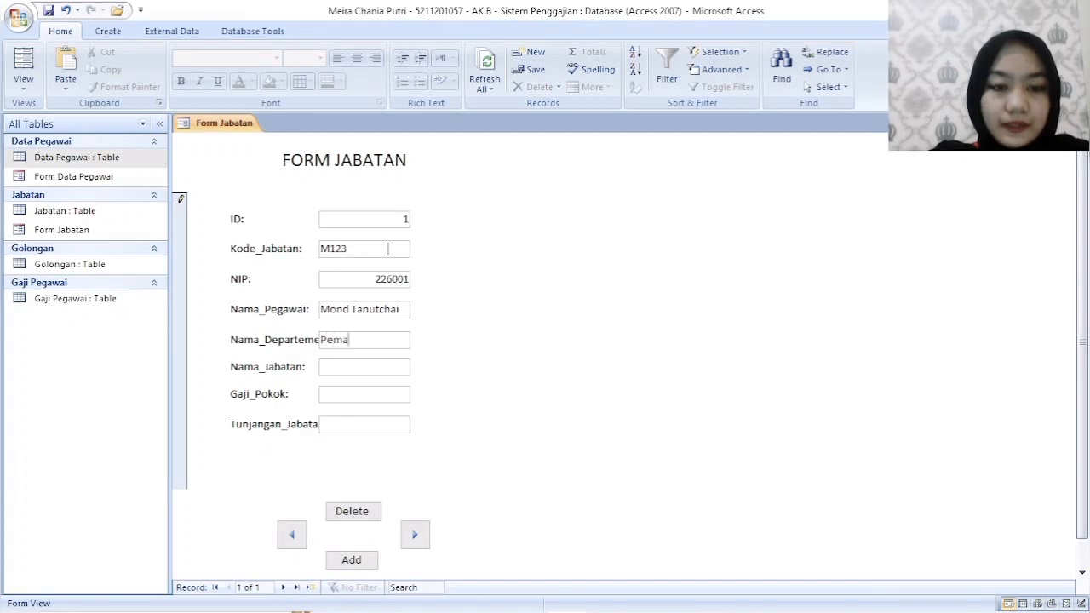
pyautogui.write('sara')
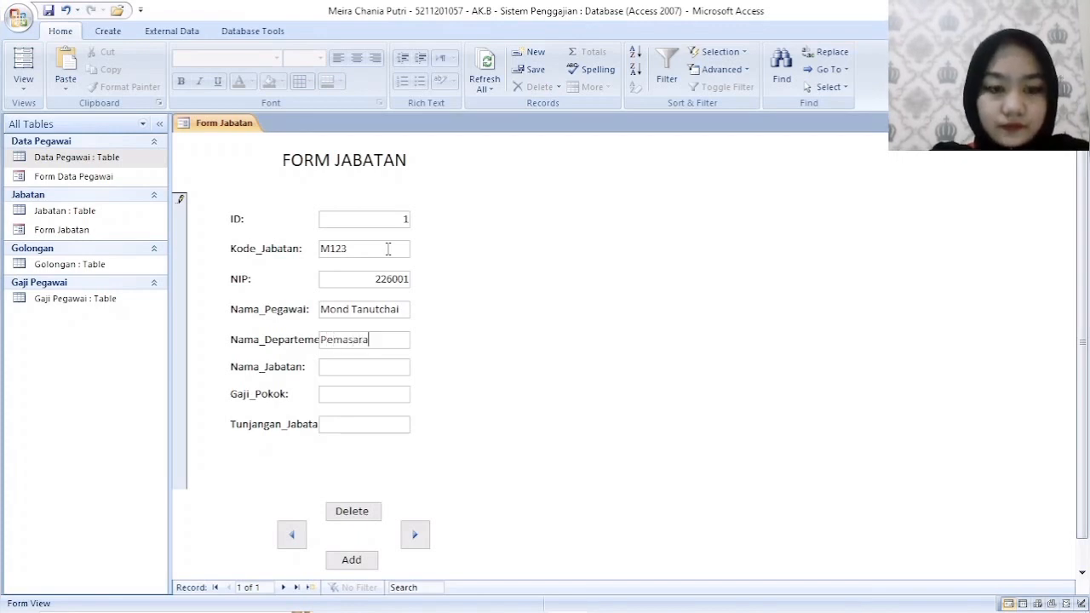
pyautogui.write('n')
pyautogui.press('Tab')
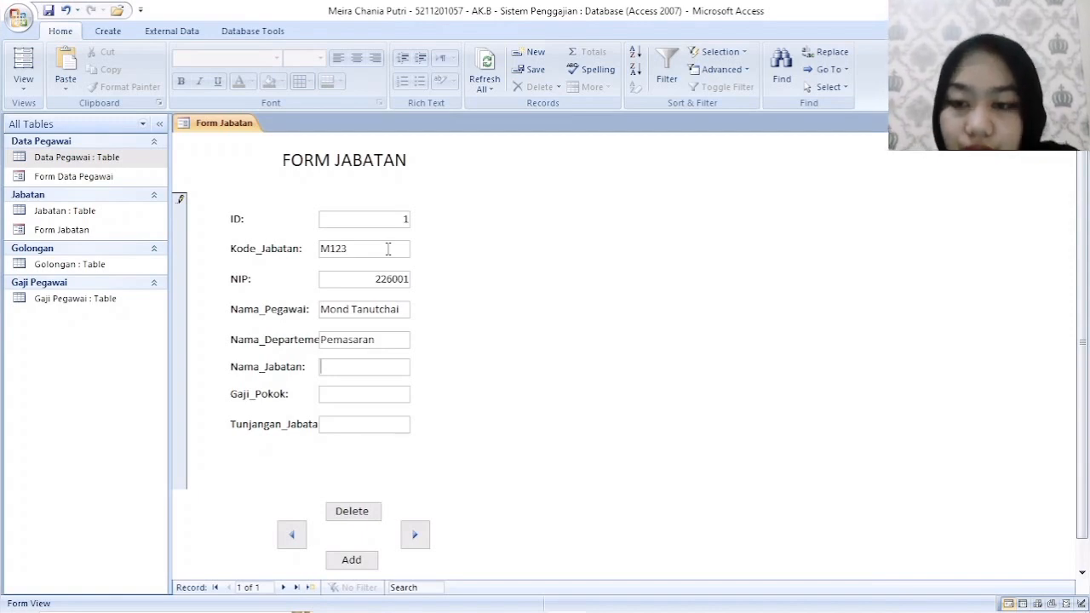
# - Set Nama_Jabatan of the first record to Advertising Manajer
pyautogui.write('A')
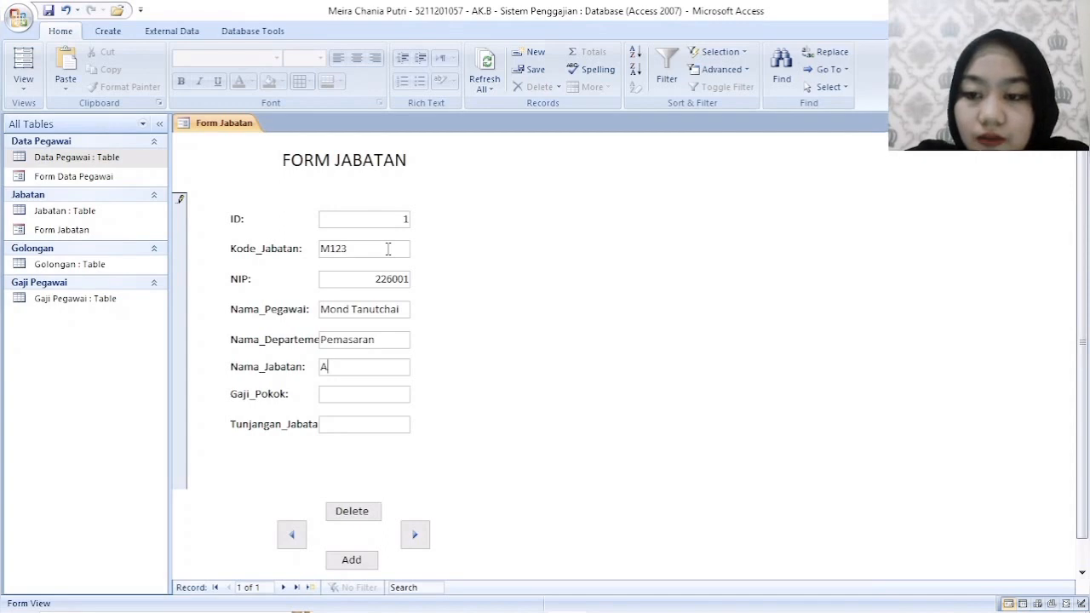
pyautogui.press('BackSpace')
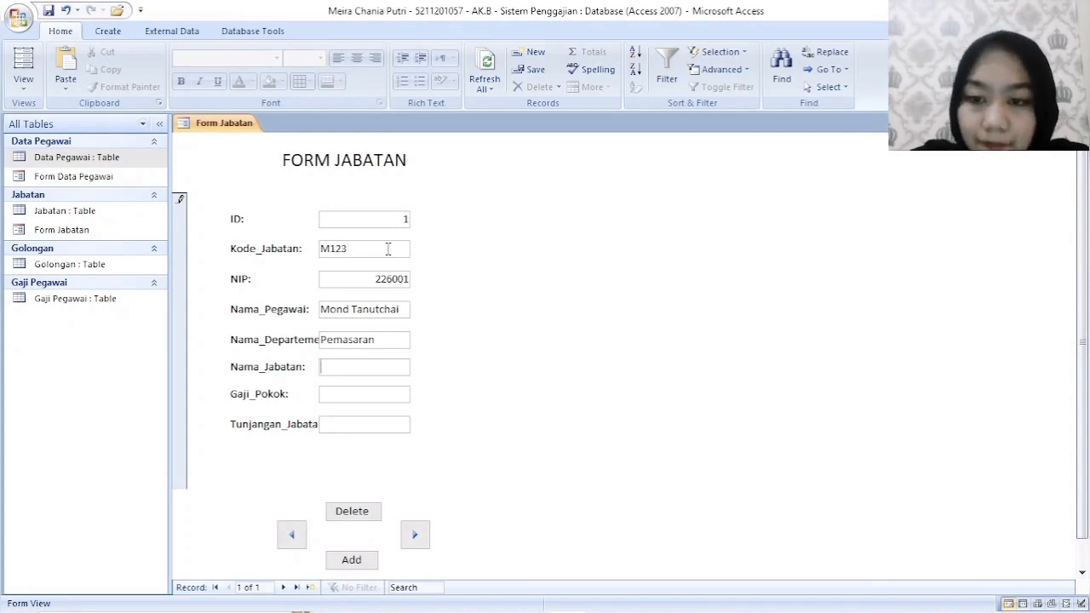
pyautogui.write('dver')
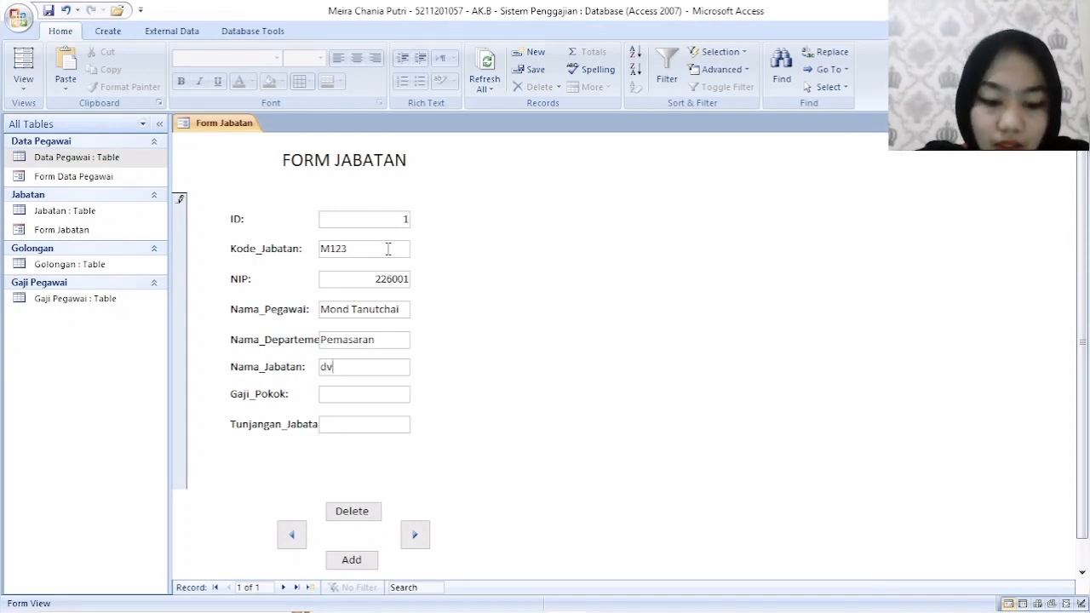
pyautogui.press('BackSpace')
pyautogui.press('BackSpace')
pyautogui.press('BackSpace')
pyautogui.press('BackSpace')
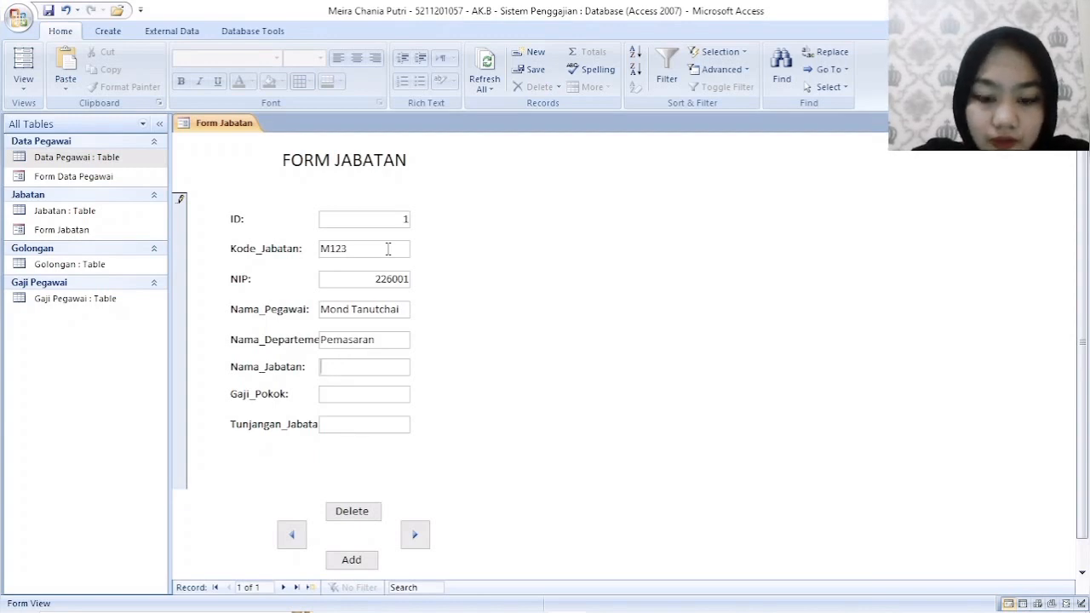
pyautogui.write('Advert')
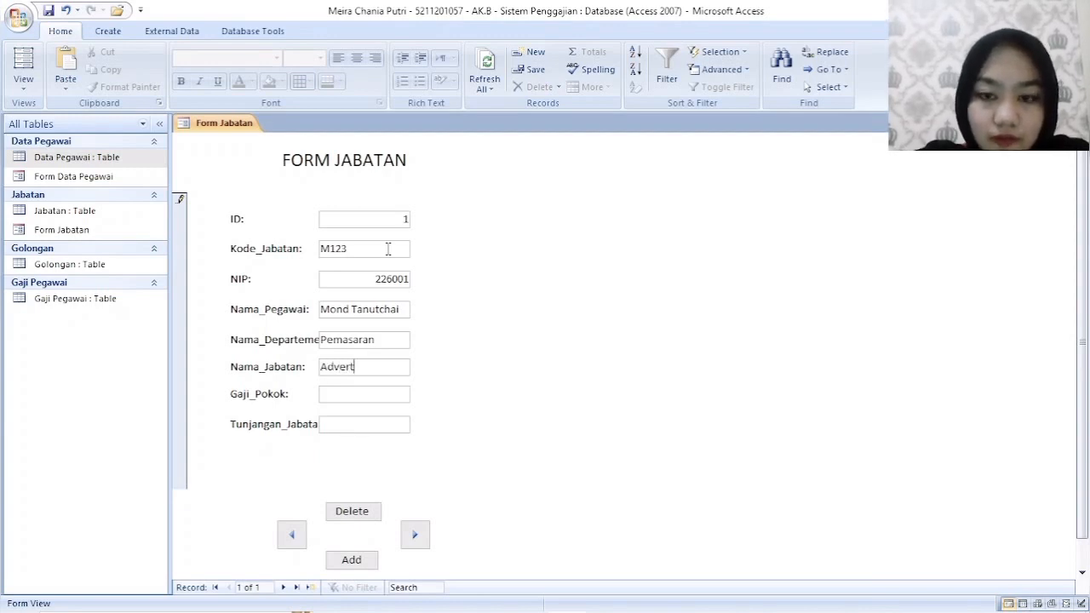
pyautogui.write('ising Ma')
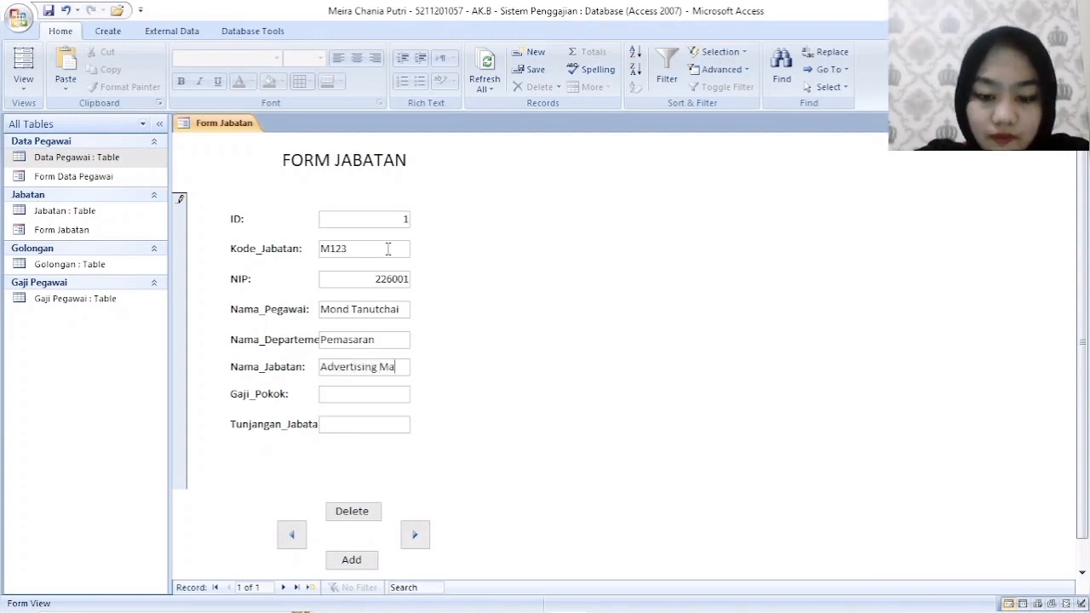
pyautogui.write('nager')
pyautogui.press('Tab')
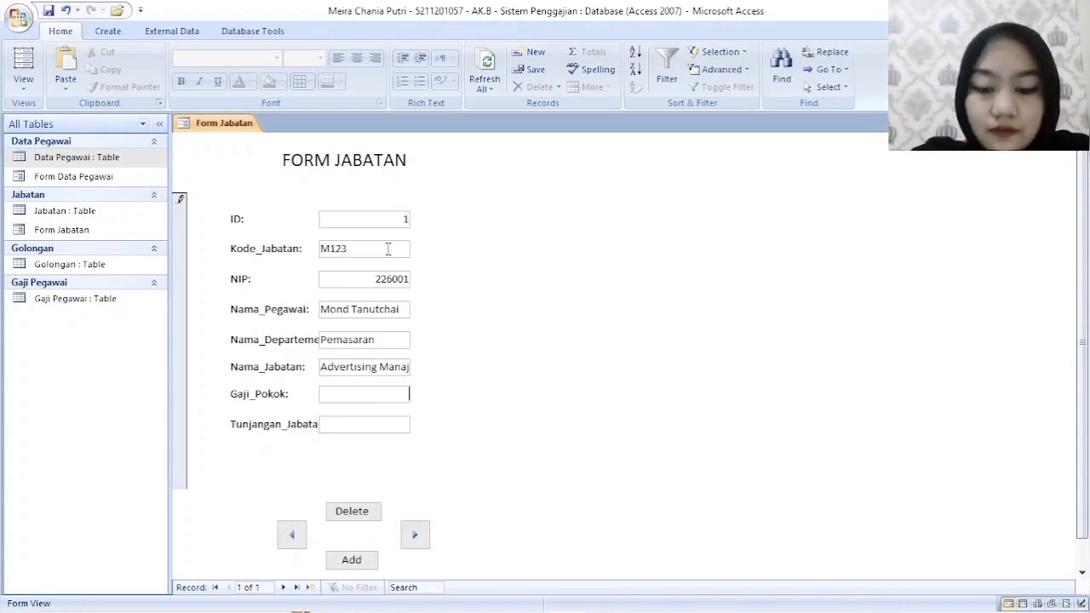
# - Set Gaji_Pokok to 5000000 and Tunjangan_Jabatan to 6000000, completing the first record
pyautogui.write('5.000.00')
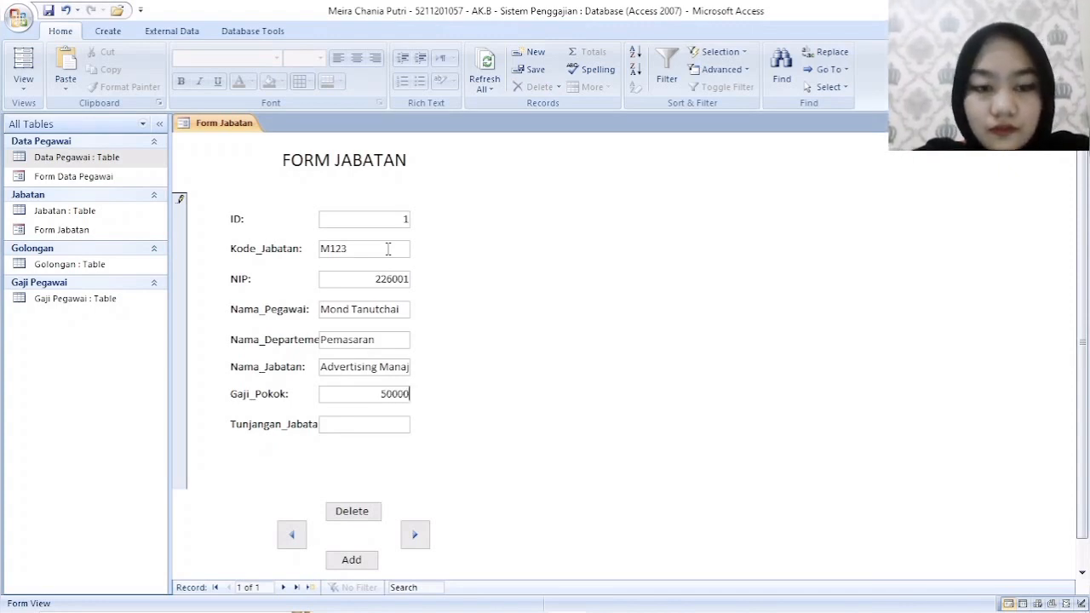
pyautogui.write('00')
pyautogui.press('Tab')
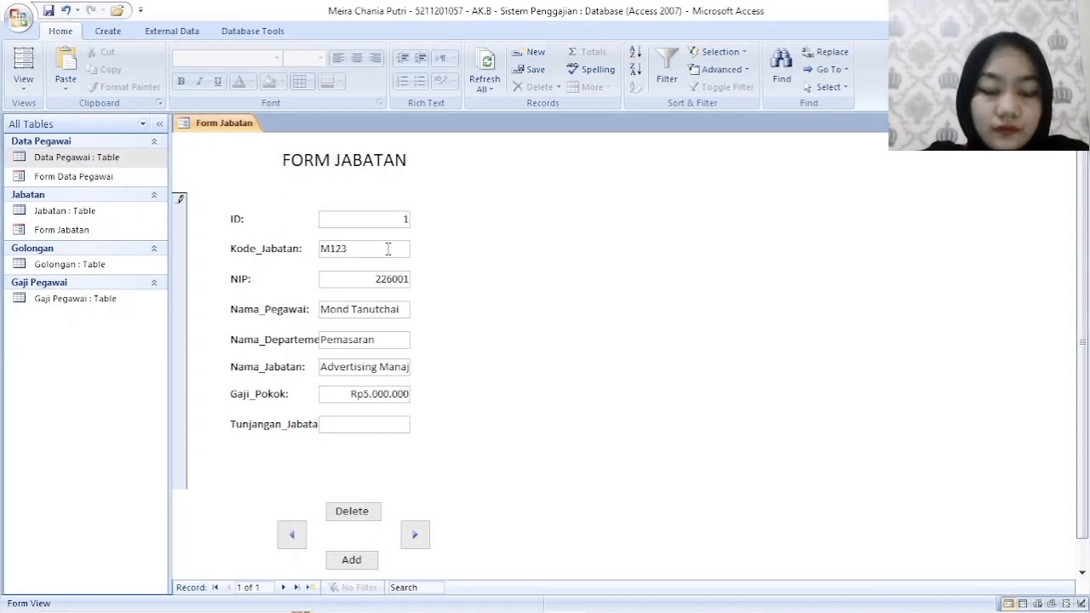
pyautogui.write('25')
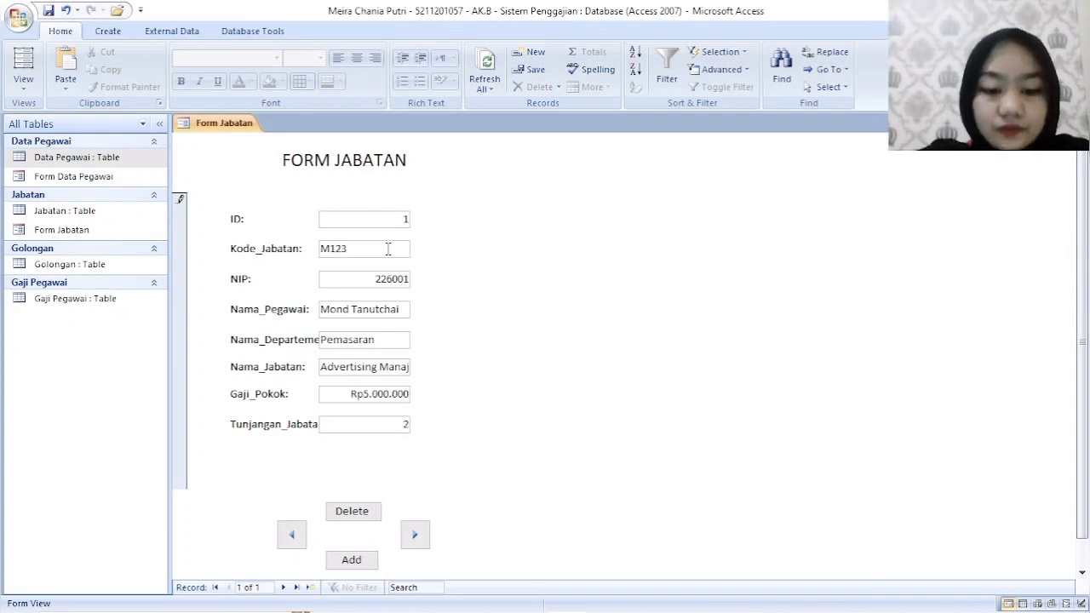
pyautogui.press('BackSpace')
pyautogui.press('BackSpace')
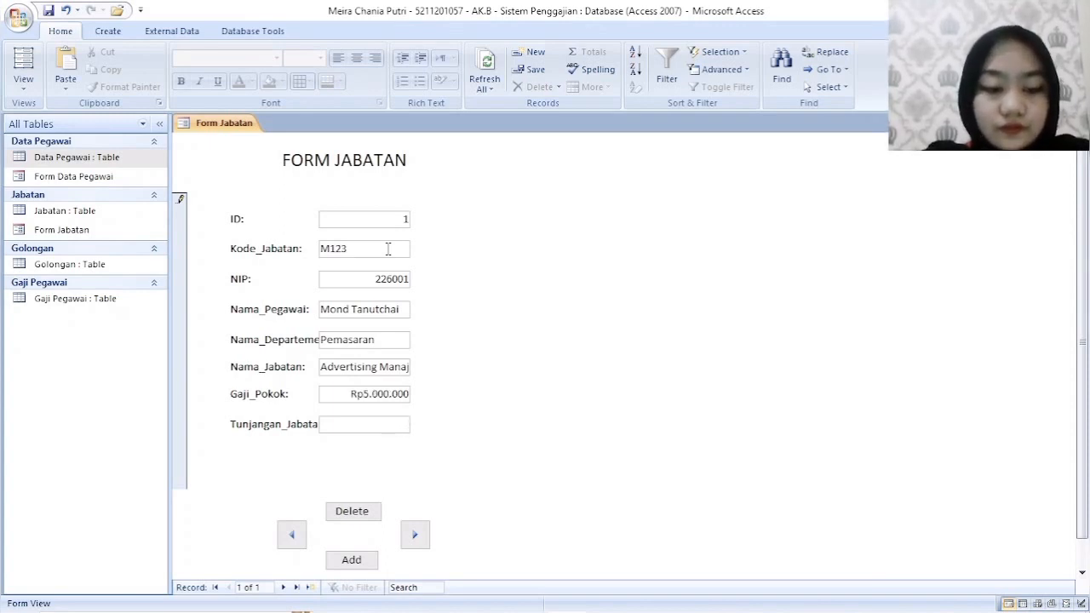
pyautogui.write('6000000')
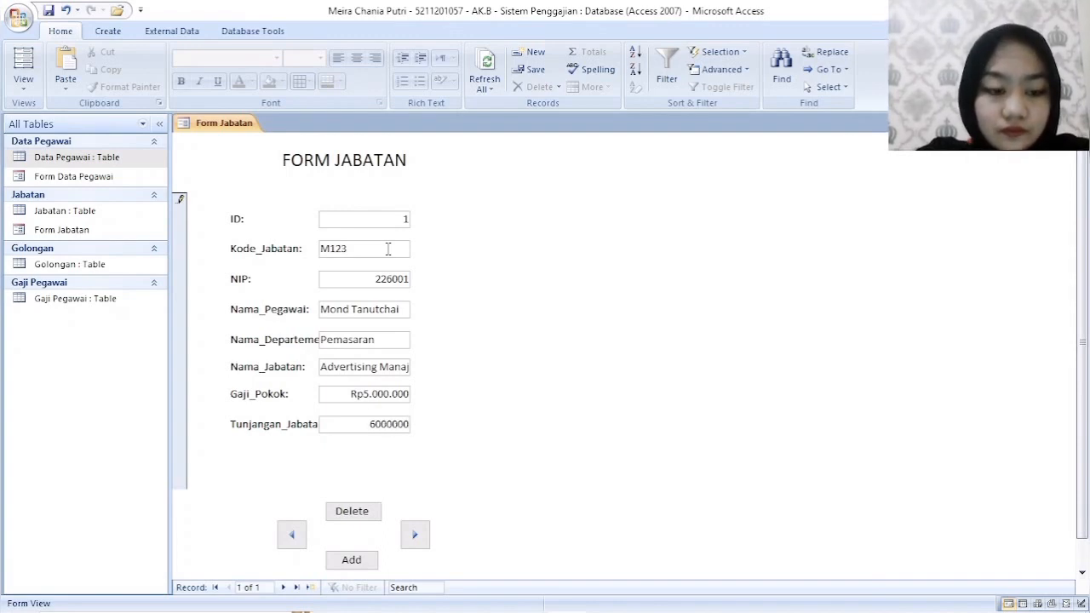
pyautogui.press('Return')
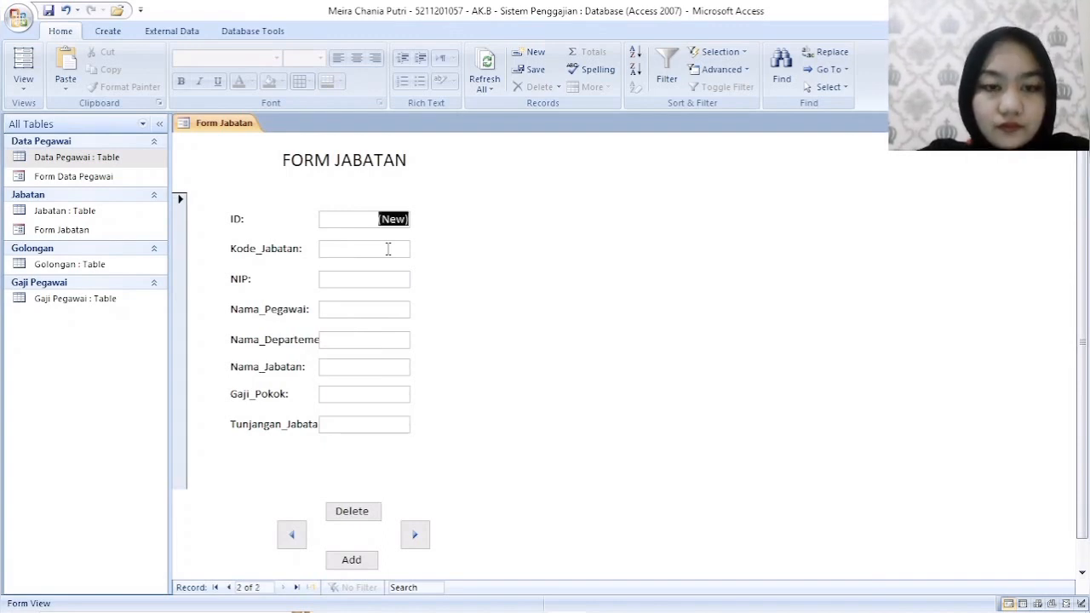
# - Add a second record in Form Jabatan with Kode_Jabatan B145 and the employee's NIP
pyautogui.click(291, 533)
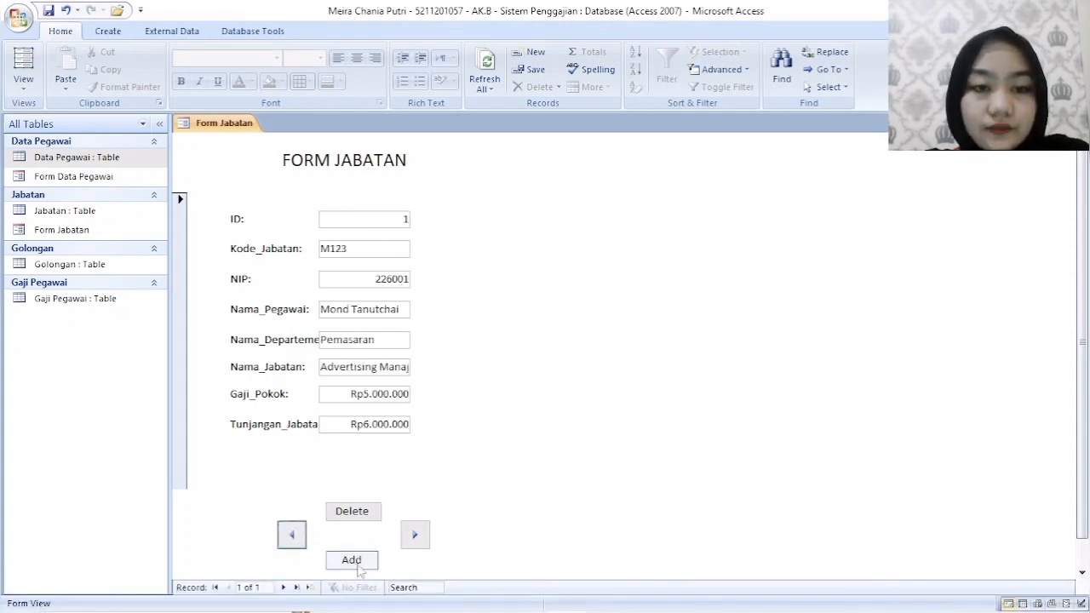
pyautogui.click(351, 559)
pyautogui.click(365, 248)
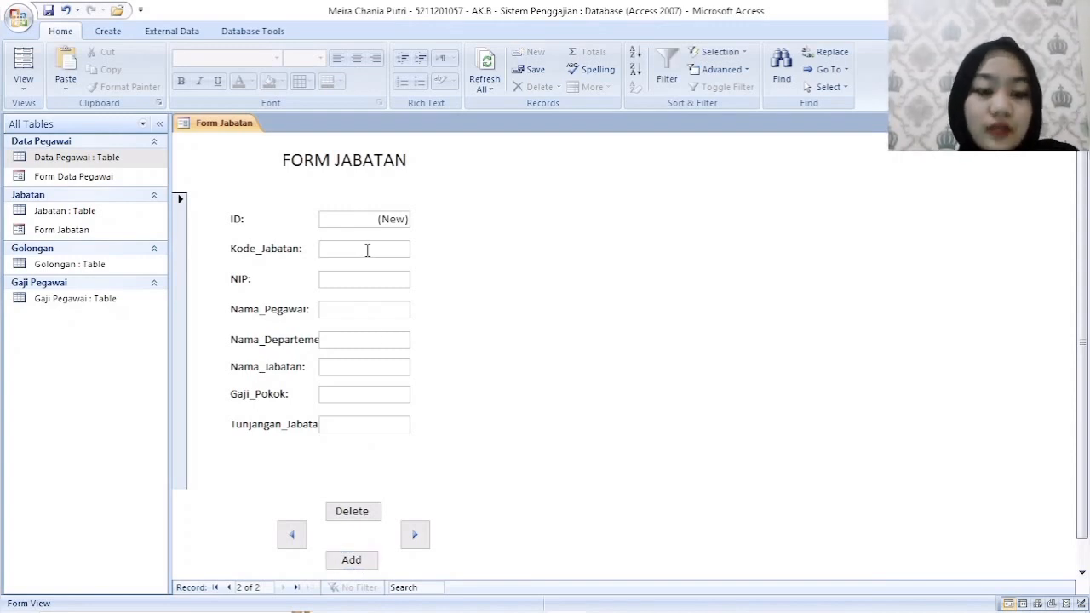
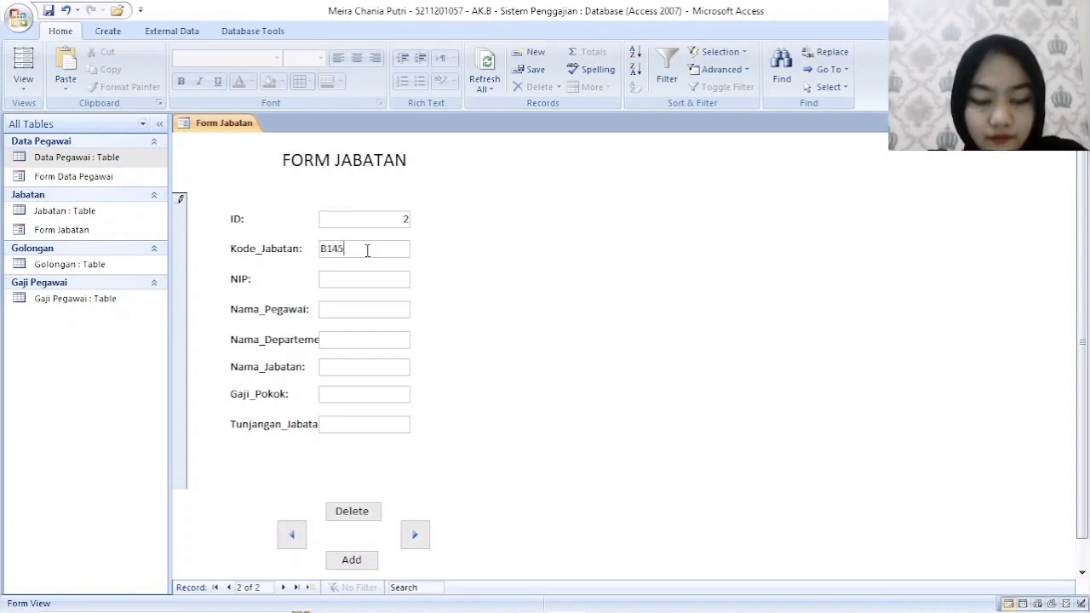
pyautogui.press('Tab')
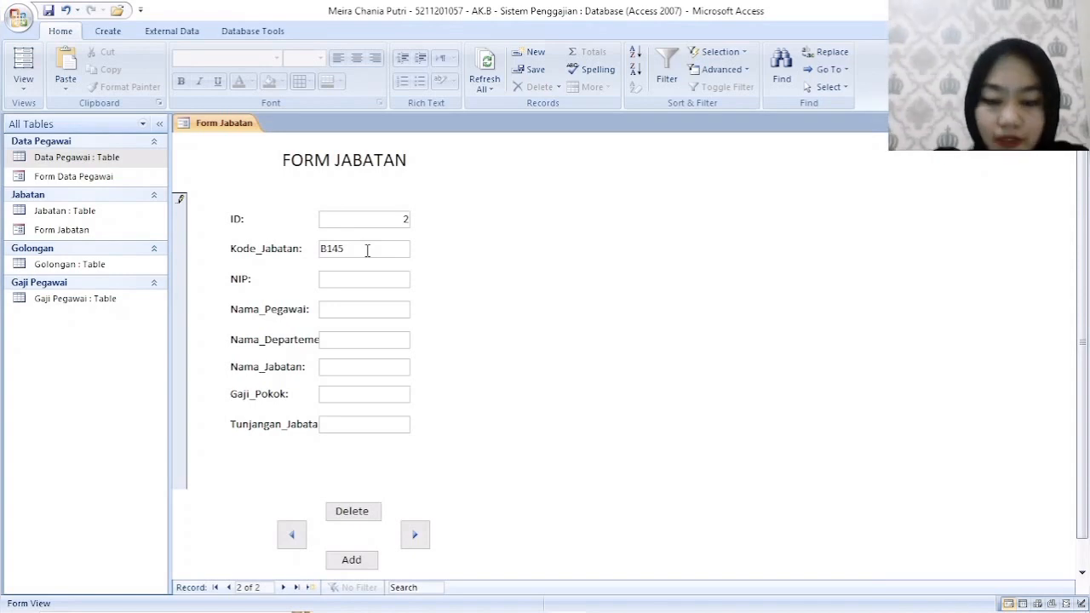
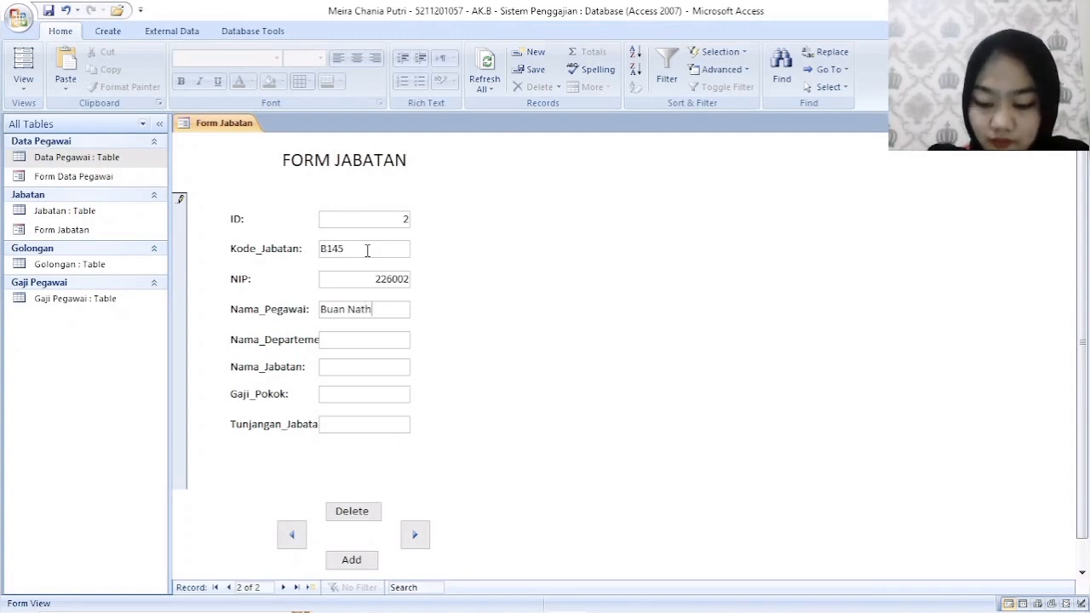
# - Enter the second employee's full name in Nama_Pegawai and set Nama_Departemen to Keuangan
pyautogui.press('BackSpace')
pyautogui.press('BackSpace')
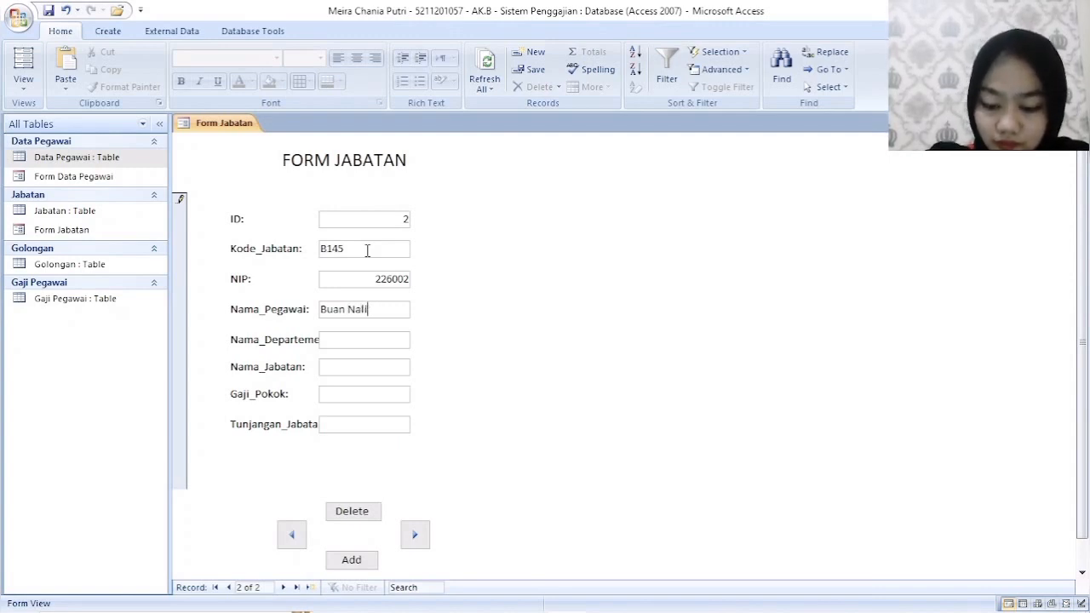
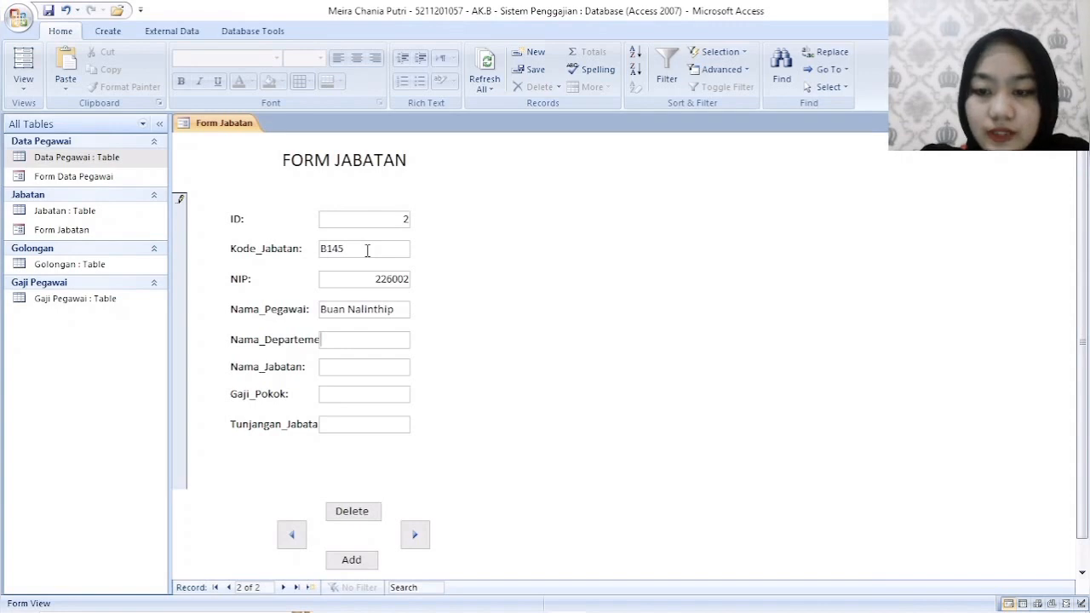
pyautogui.press('Tab')
pyautogui.write('Keua')
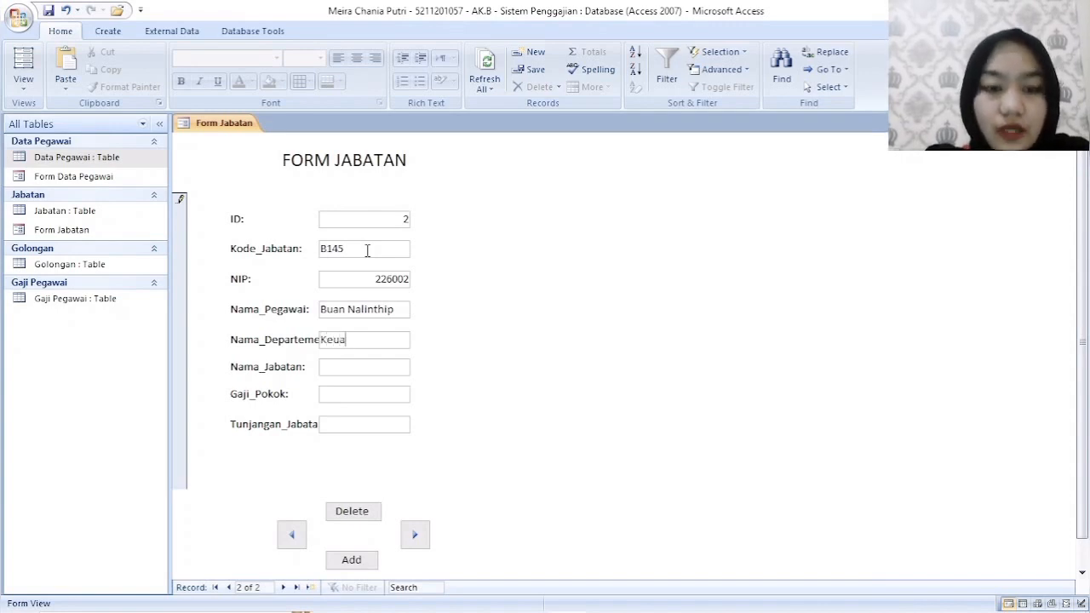
pyautogui.write('ngan')
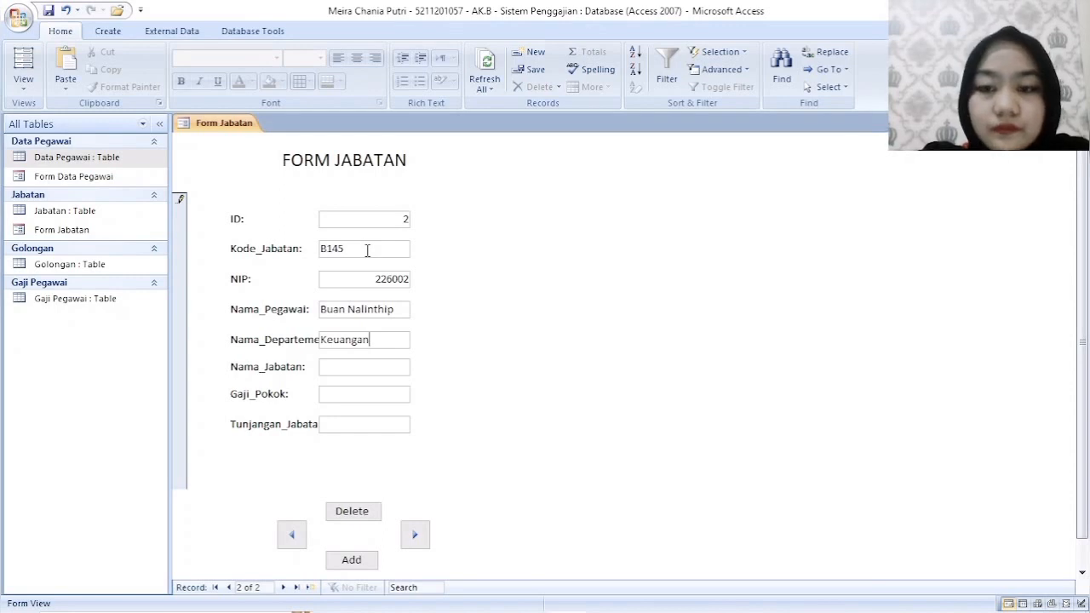
# - Set Nama_Jabatan of the second record to Staff Accounting
pyautogui.press('Tab')
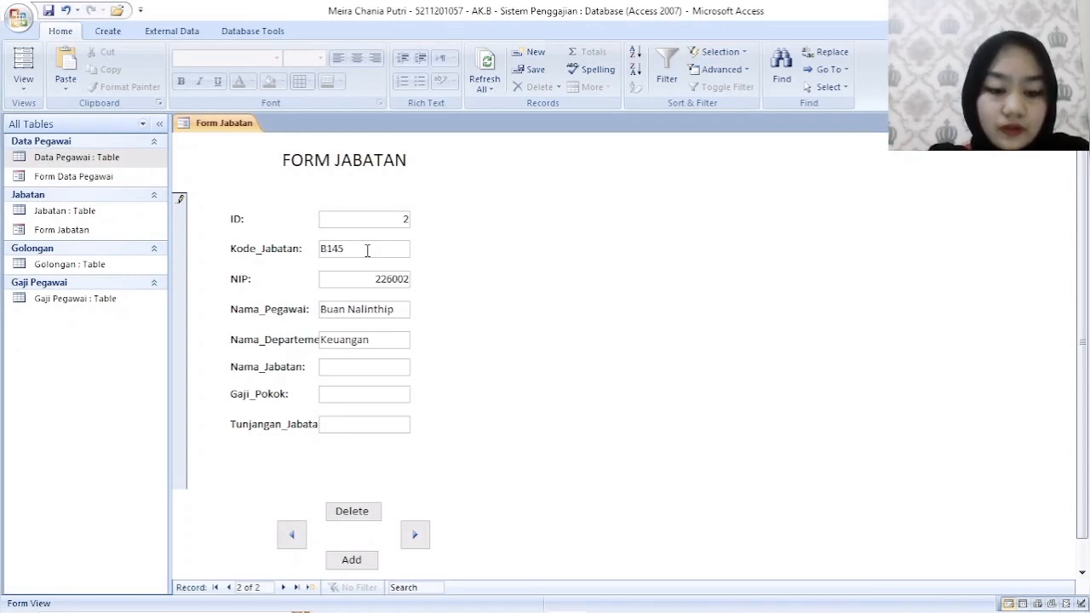
pyautogui.write('Staf')
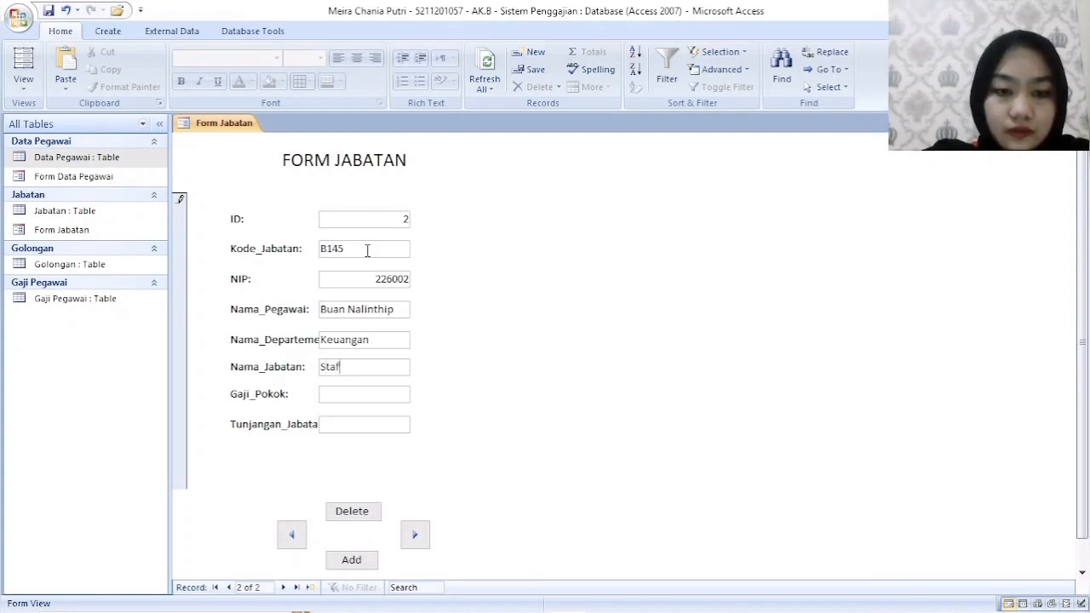
pyautogui.write('f Ak')
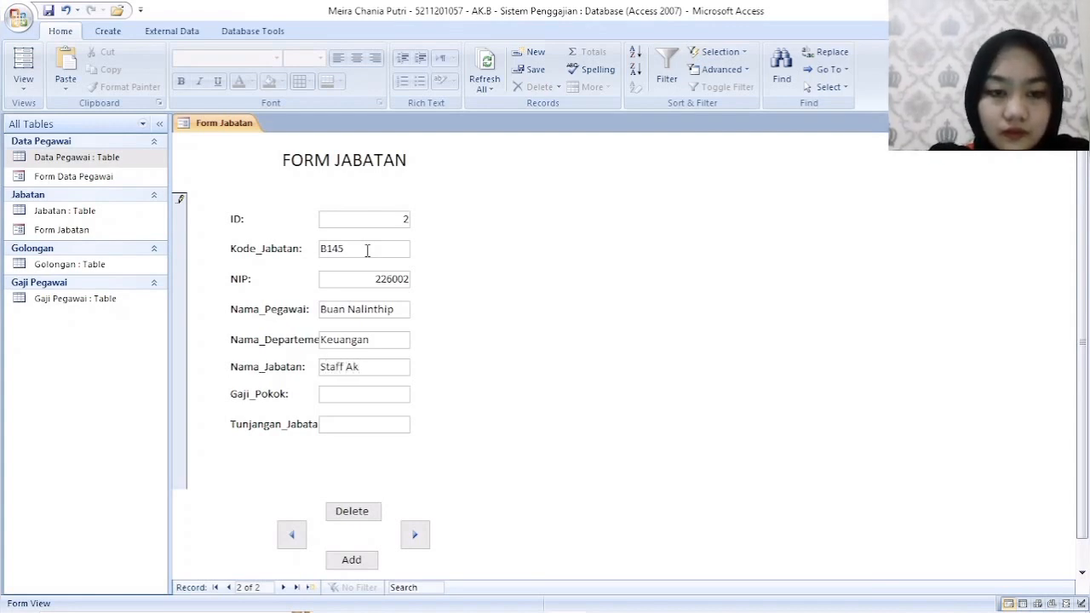
pyautogui.press('BackSpace')
pyautogui.write('ccp')
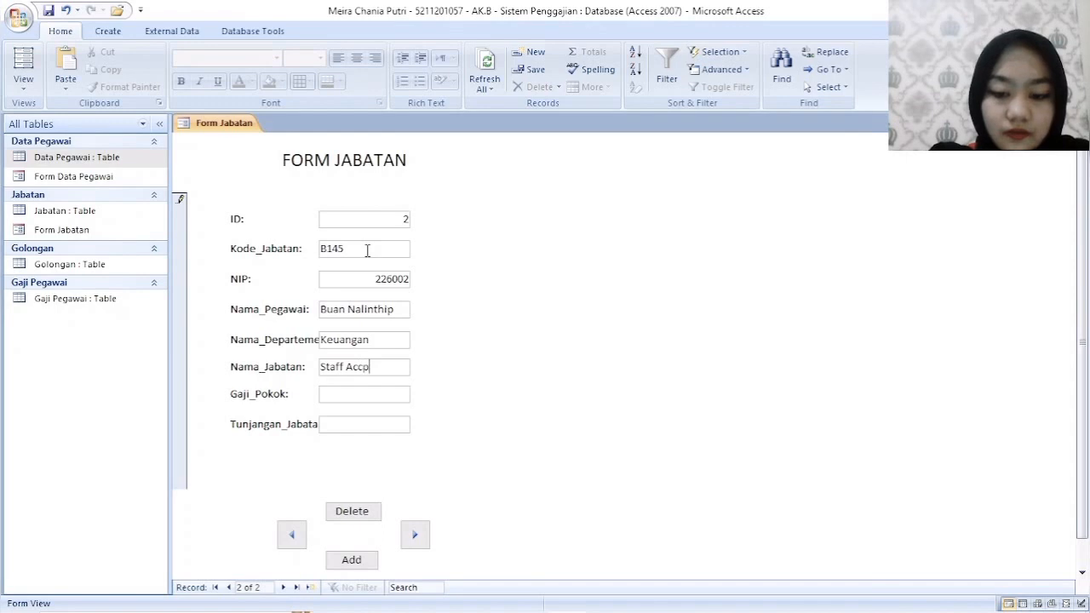
pyautogui.press('BackSpace')
pyautogui.write('ouny')
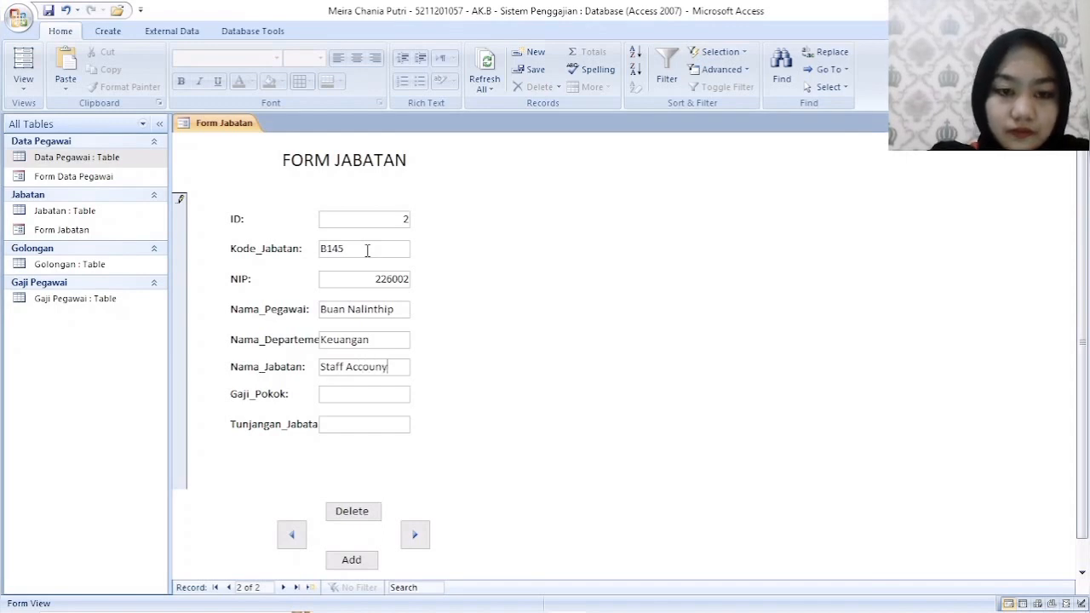
pyautogui.press('BackSpace')
pyautogui.write('ting')
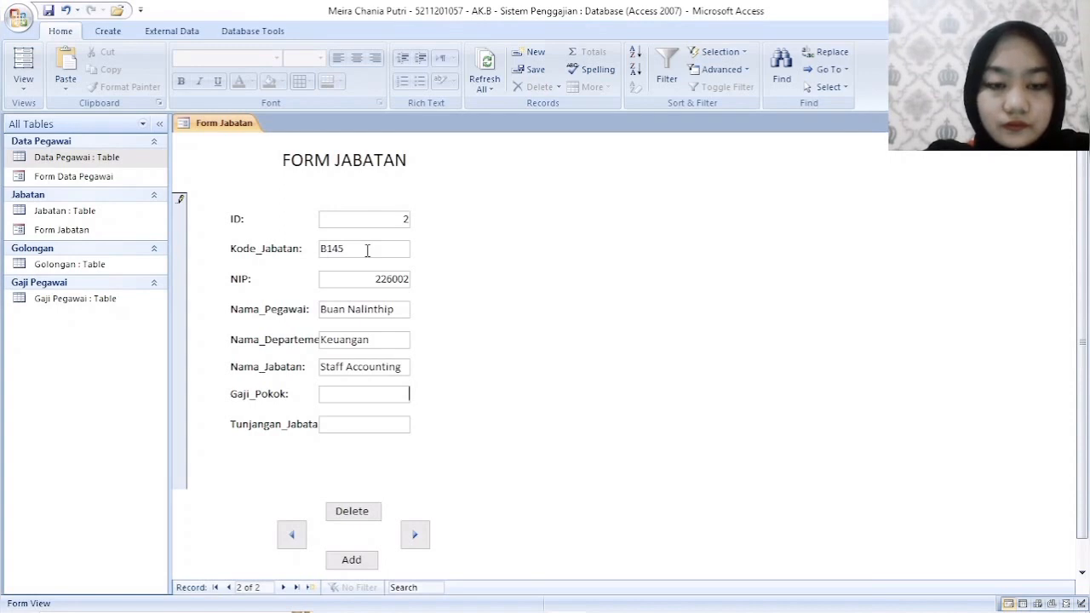
# - Set Gaji_Pokok to 4000000 and Tunjangan_Jabatan to 5000000 in the second record
pyautogui.write('4')
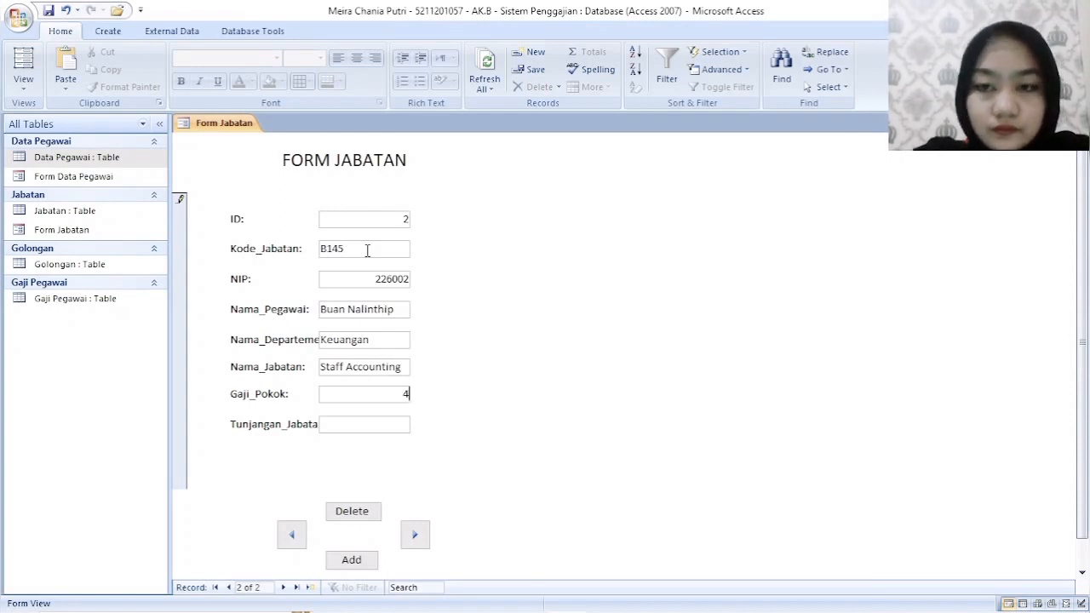
pyautogui.write('0000')
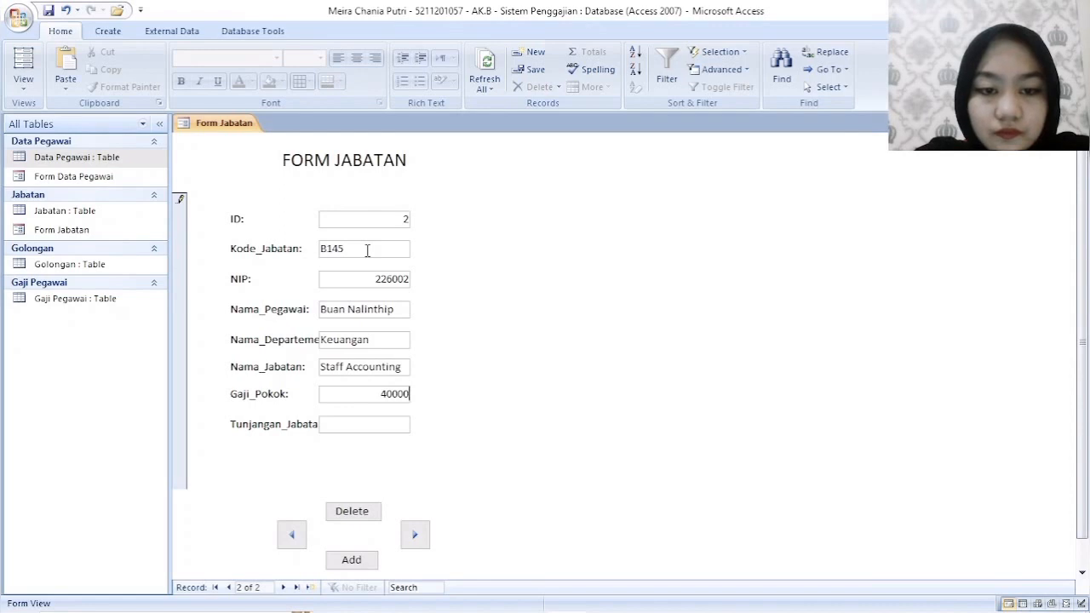
pyautogui.write('00')
pyautogui.press('Tab')
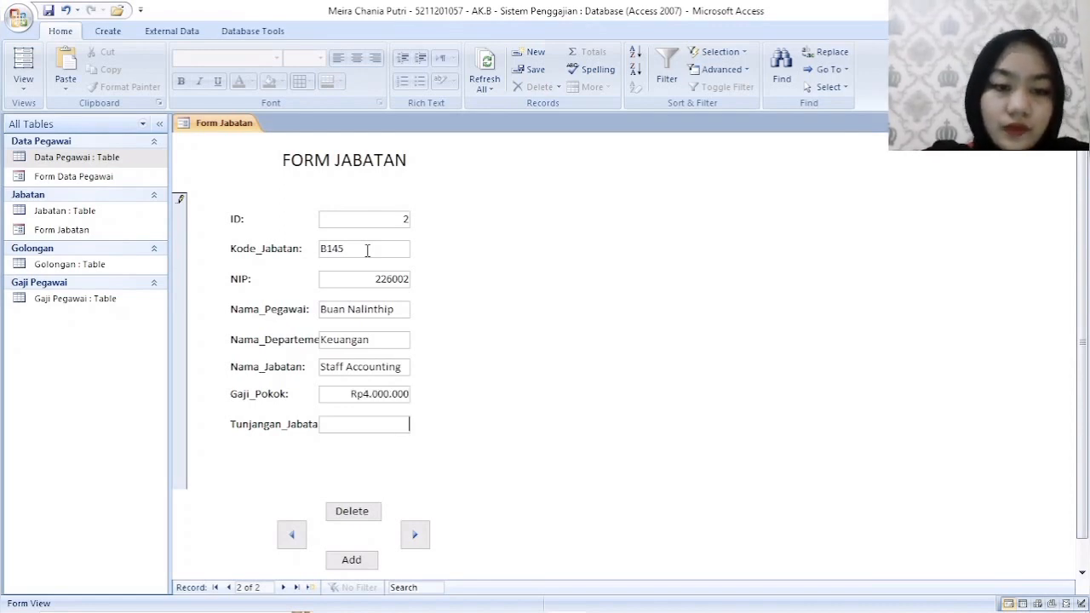
pyautogui.click(292, 535)
pyautogui.click(416, 534)
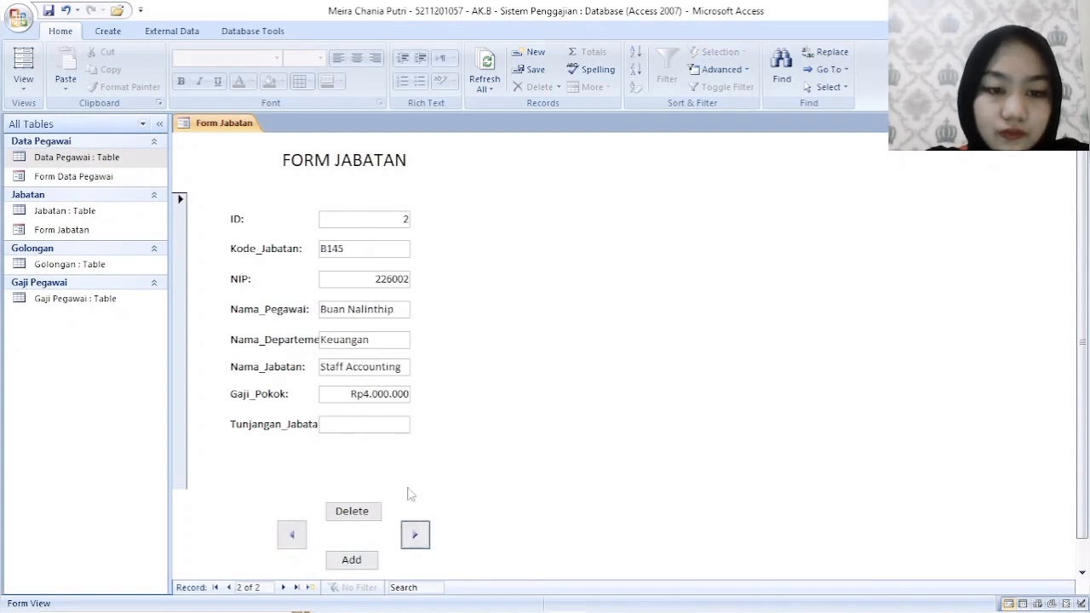
pyautogui.click(385, 422)
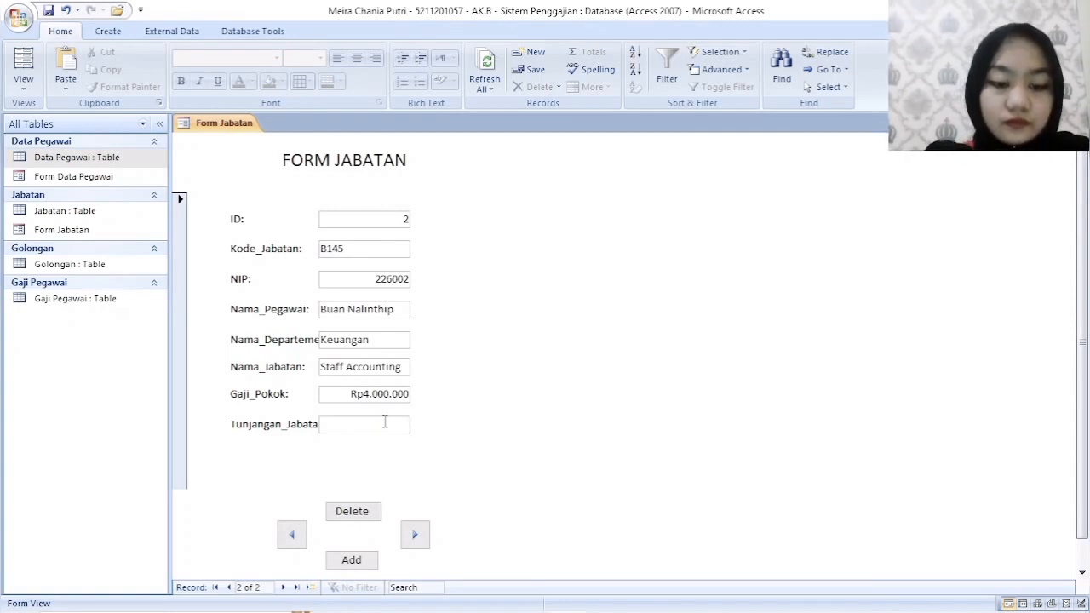
pyautogui.write('4')
pyautogui.press('BackSpace')
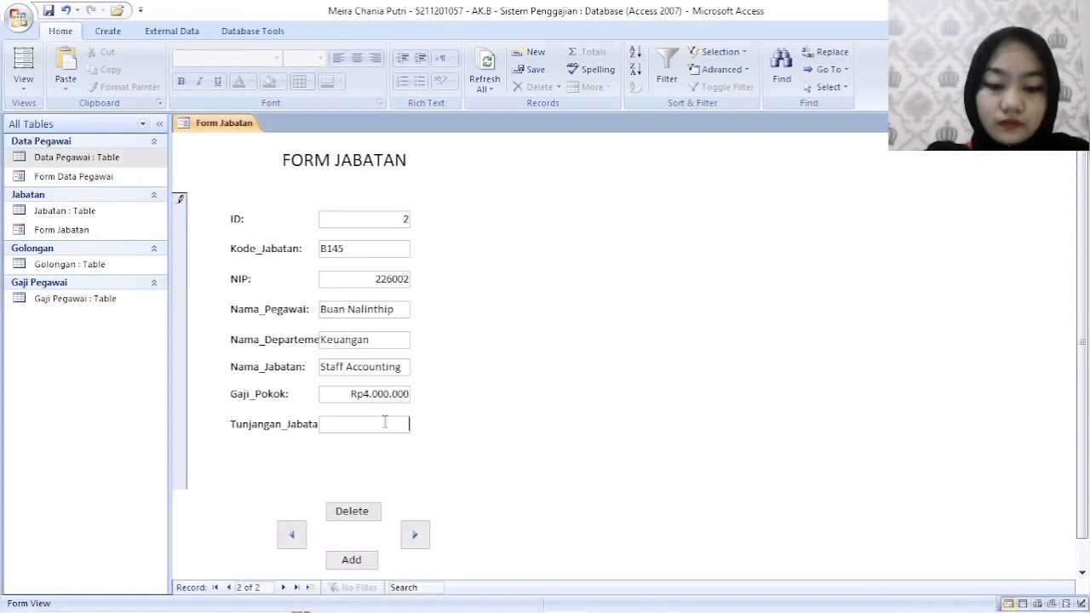
pyautogui.write('5000000')
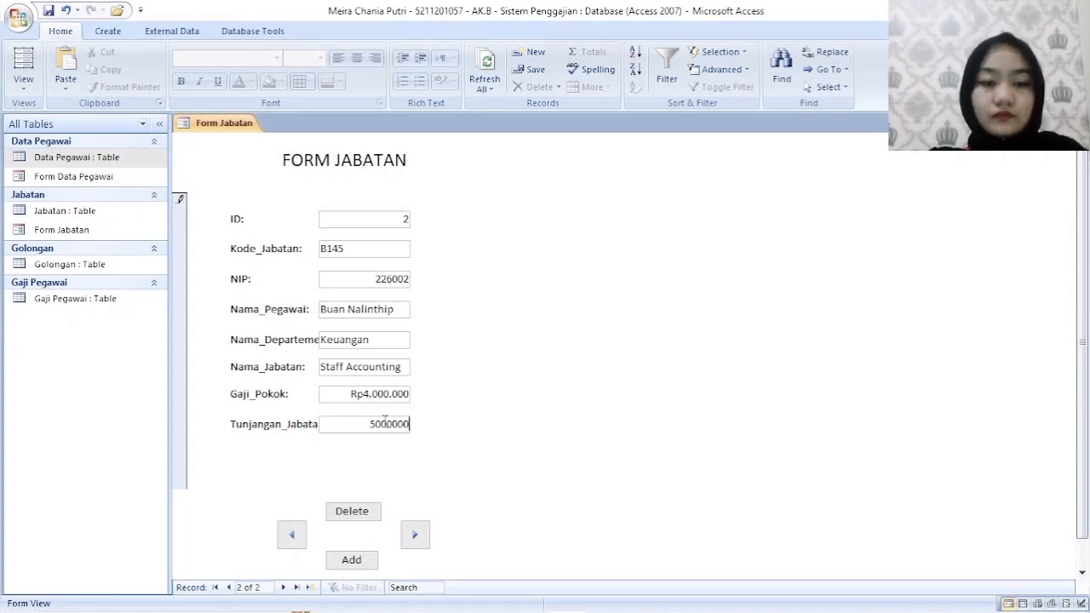
pyautogui.press('Return')
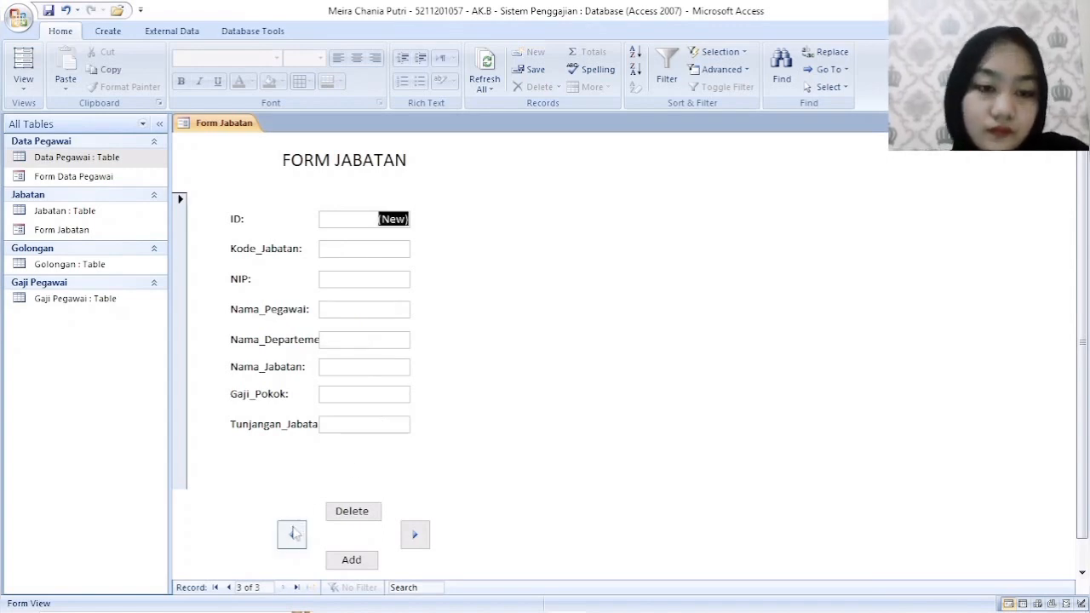
# - Add a third record in Form Jabatan with Kode_Jabatan N168 and the employee's NIP
pyautogui.click(292, 534)
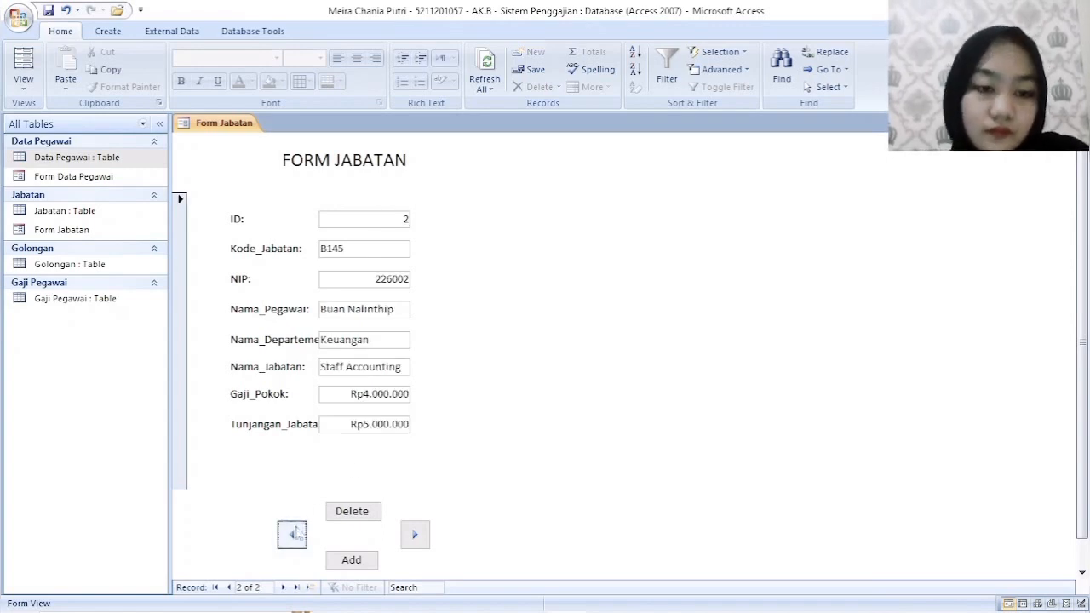
pyautogui.click(415, 534)
pyautogui.click(302, 540)
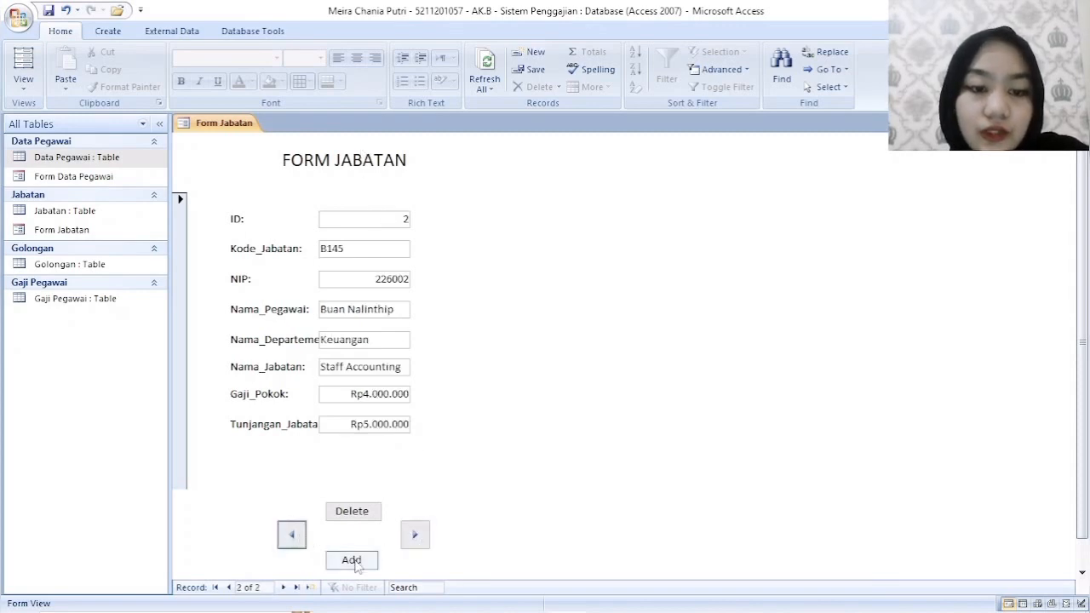
pyautogui.click(353, 558)
pyautogui.click(372, 246)
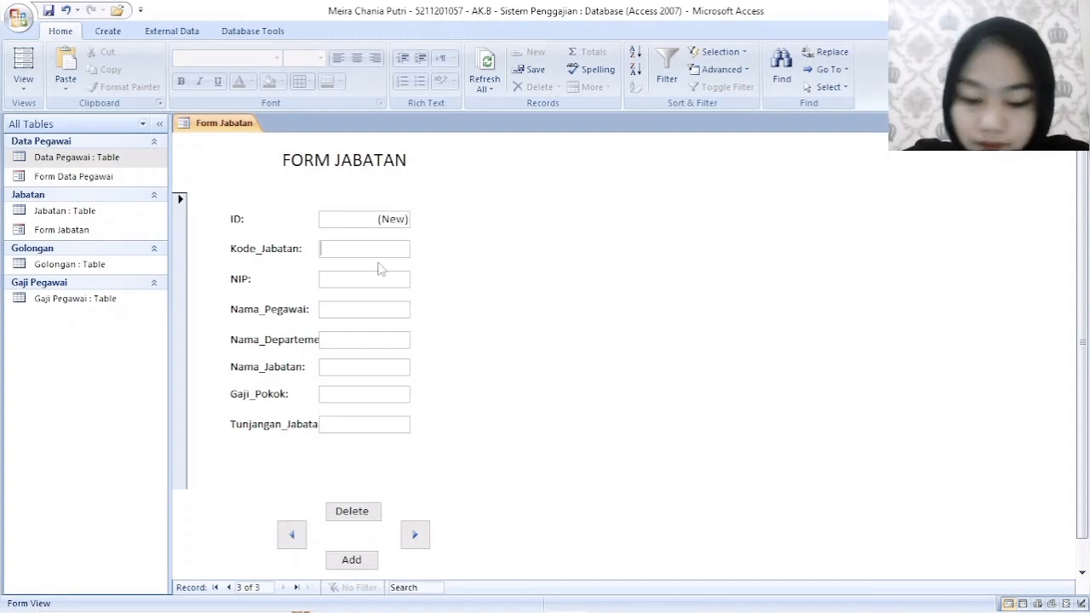
pyautogui.write('N168')
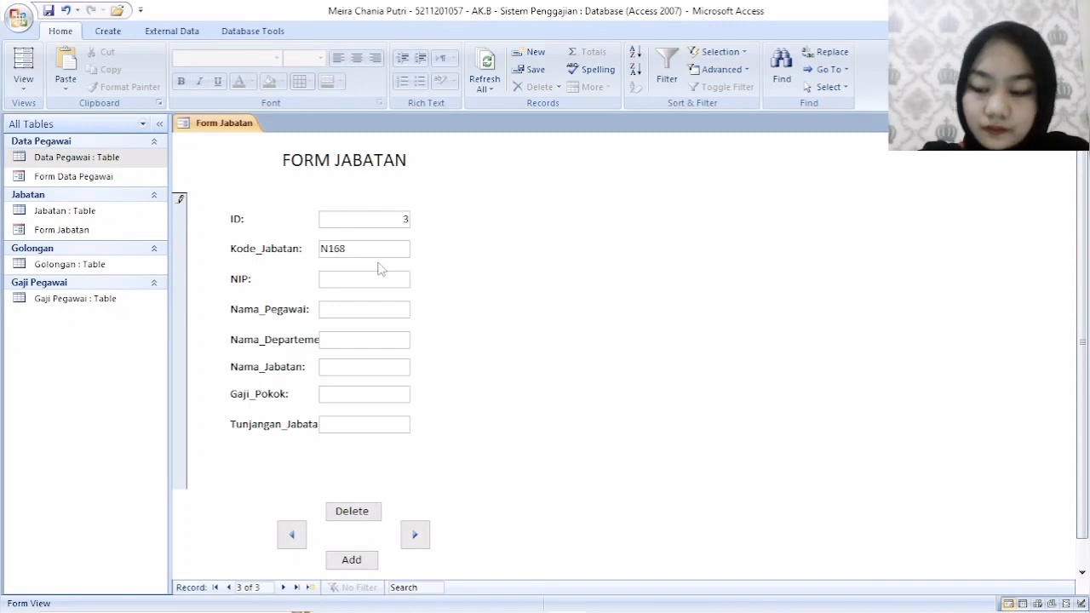
pyautogui.press('Tab')
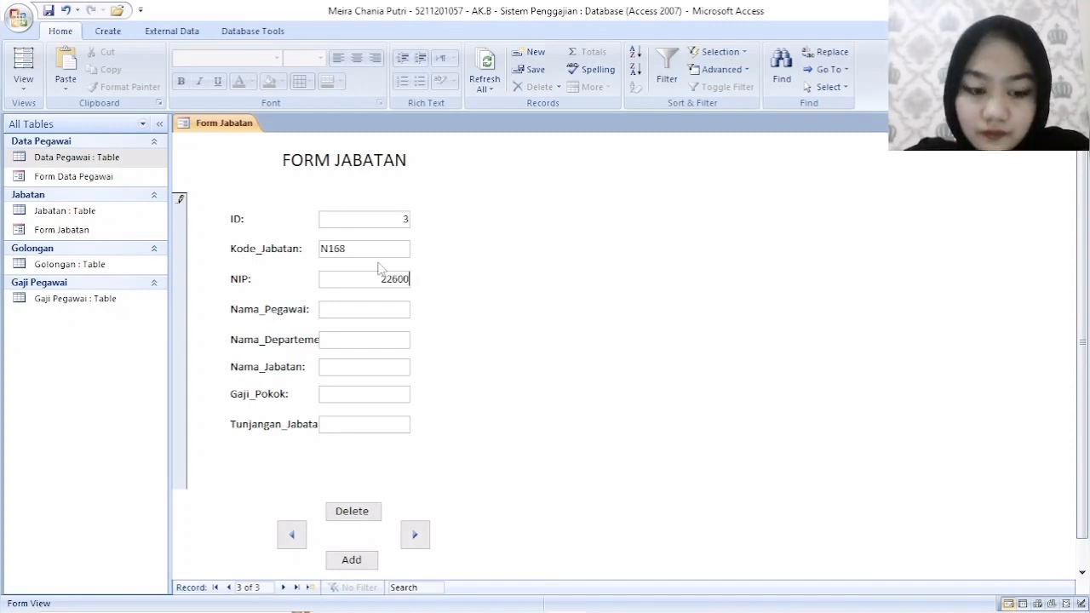
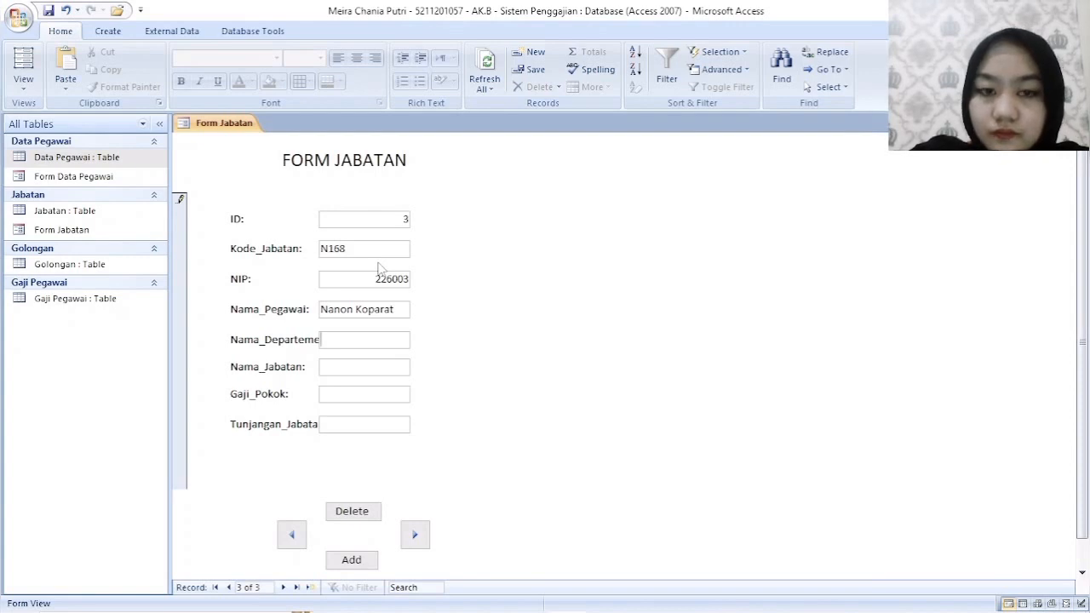
# - Enter the third employee's full name in Nama_Pegawai and set Nama_Departemen to Produksi
pyautogui.write('Produksi')
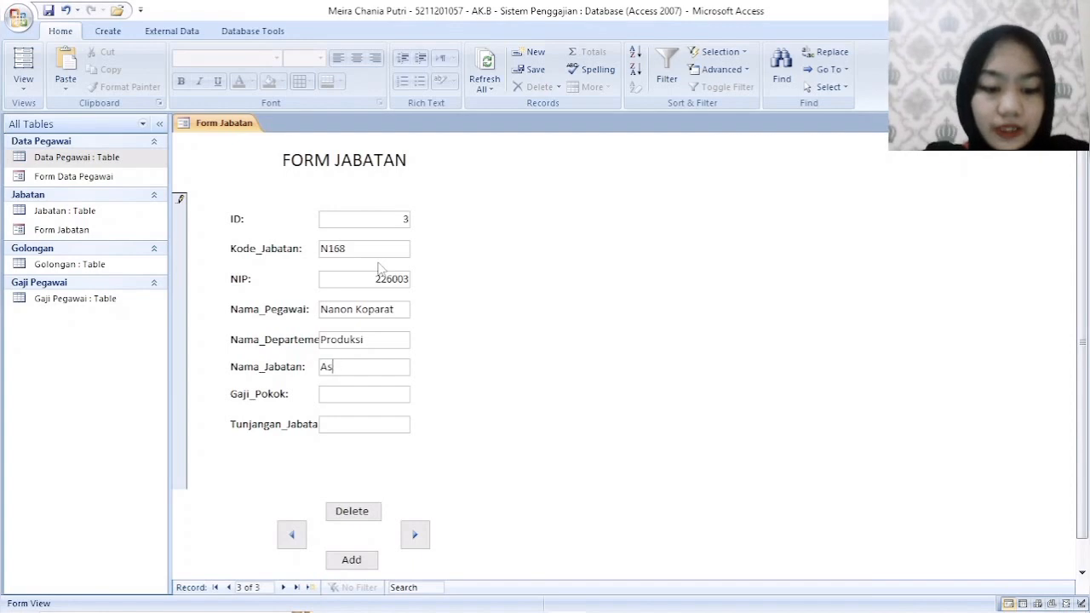
# - Set Nama_Jabatan of the third record to Assisten Manager Produksi
pyautogui.write('Assis')
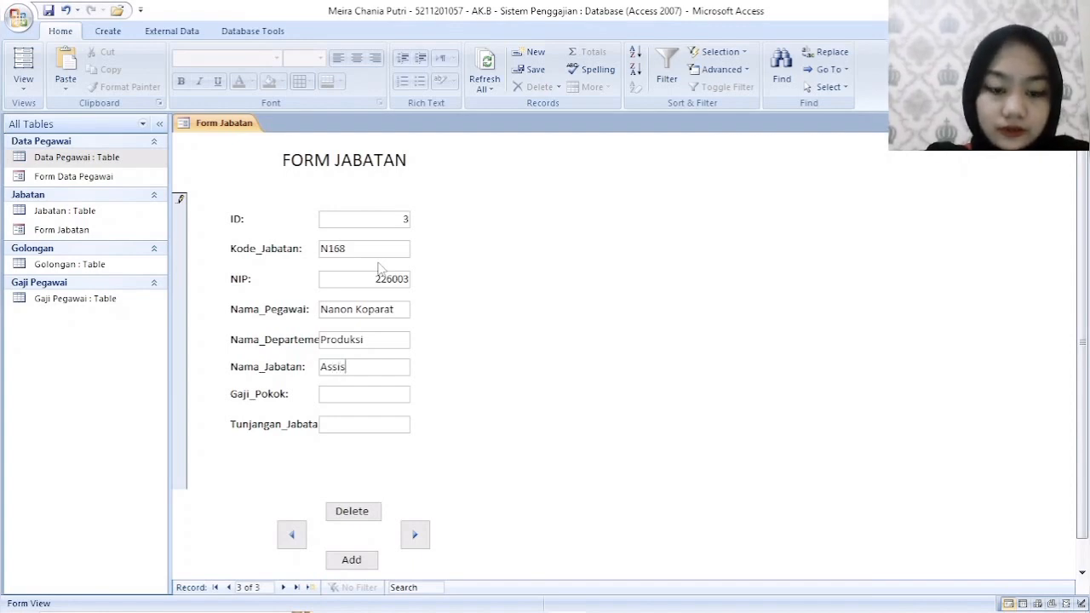
pyautogui.write('ten Manag')
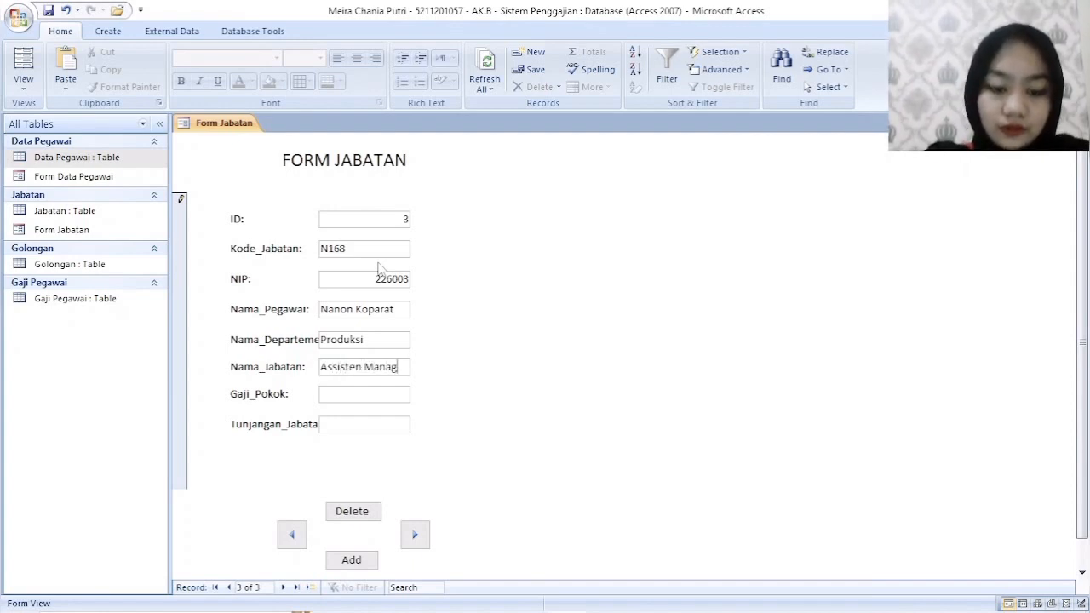
pyautogui.write('er Produksi')
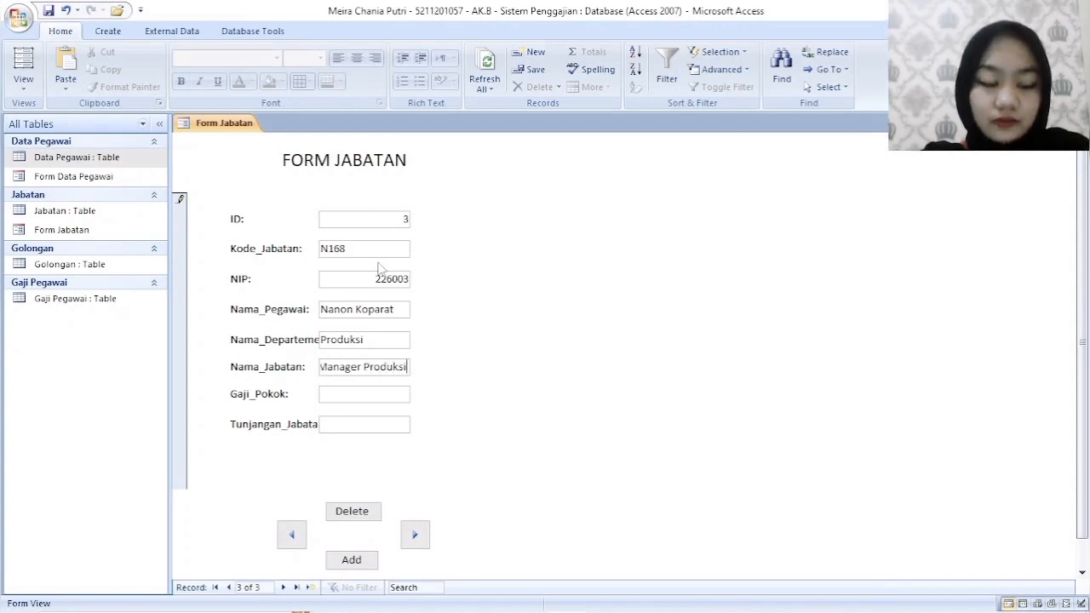
pyautogui.press('Tab')
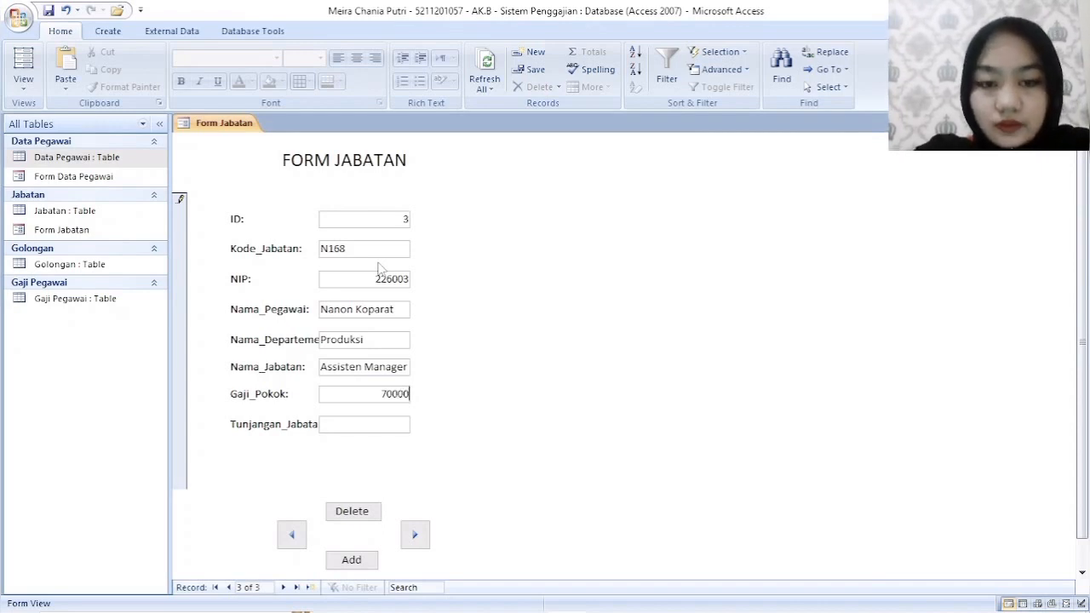
# - Set Gaji_Pokok to 7000000 and Tunjangan_Jabatan to 7500000 in the third record, ending on that record
pyautogui.press('Tab')
pyautogui.hotkey('shift', 'Tab')
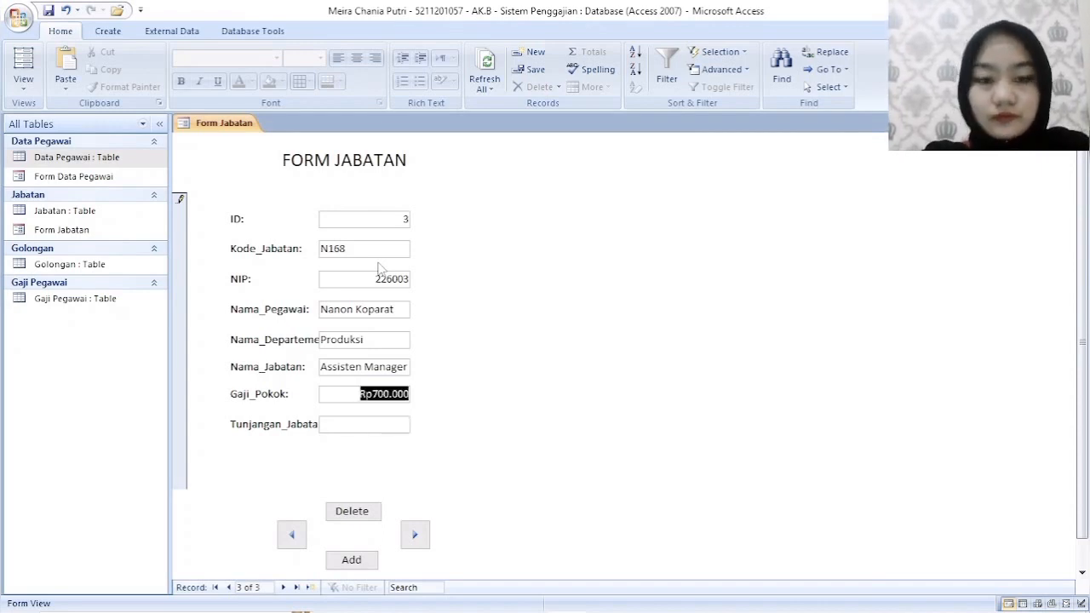
pyautogui.write('7.0')
pyautogui.write('00.00')
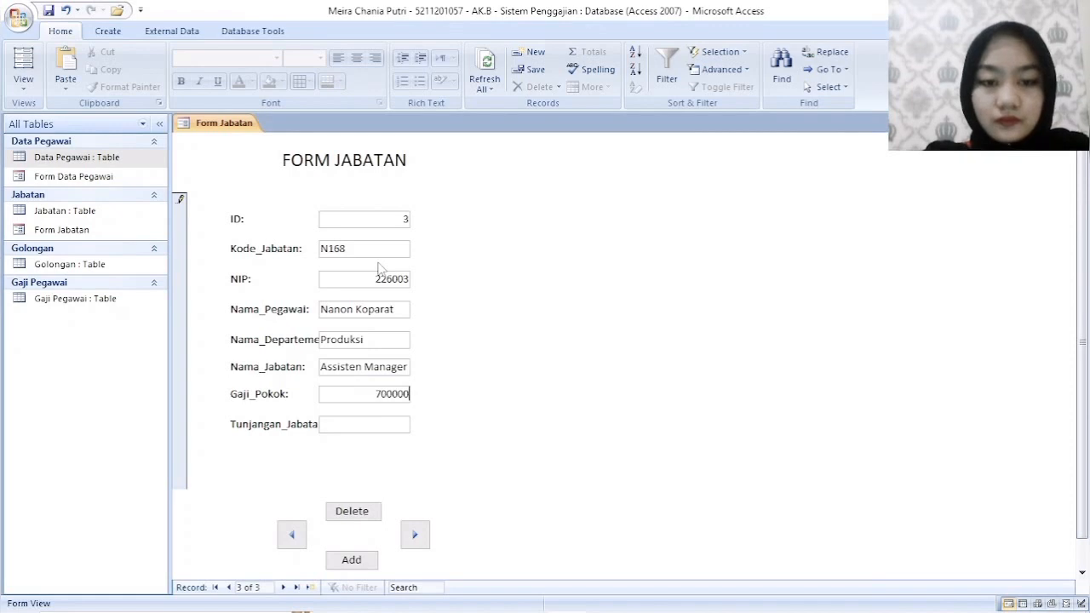
pyautogui.write('0')
pyautogui.press('Tab')
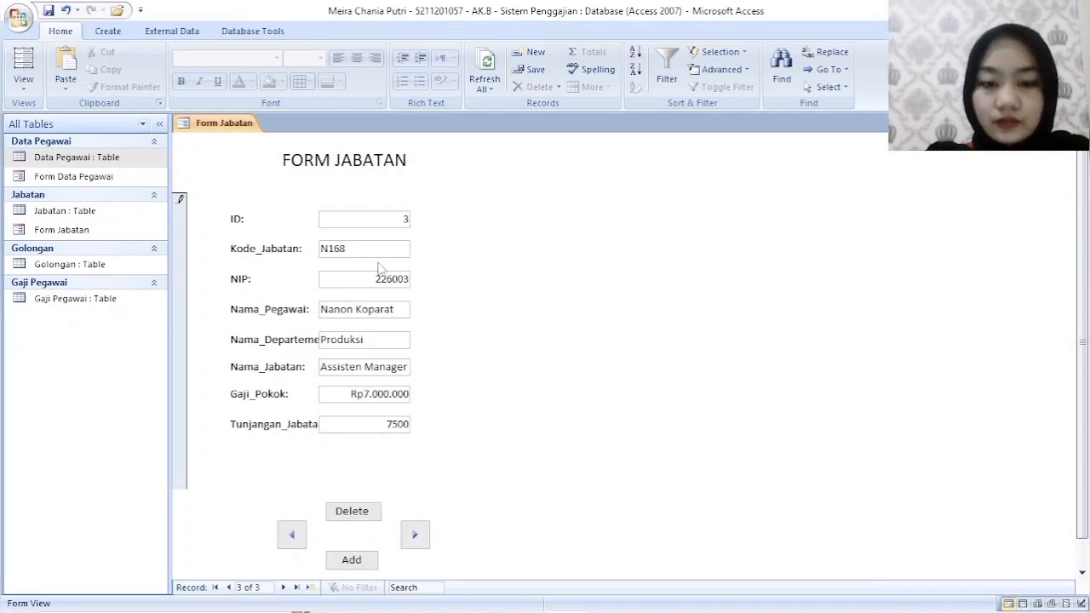
pyautogui.press('Tab')
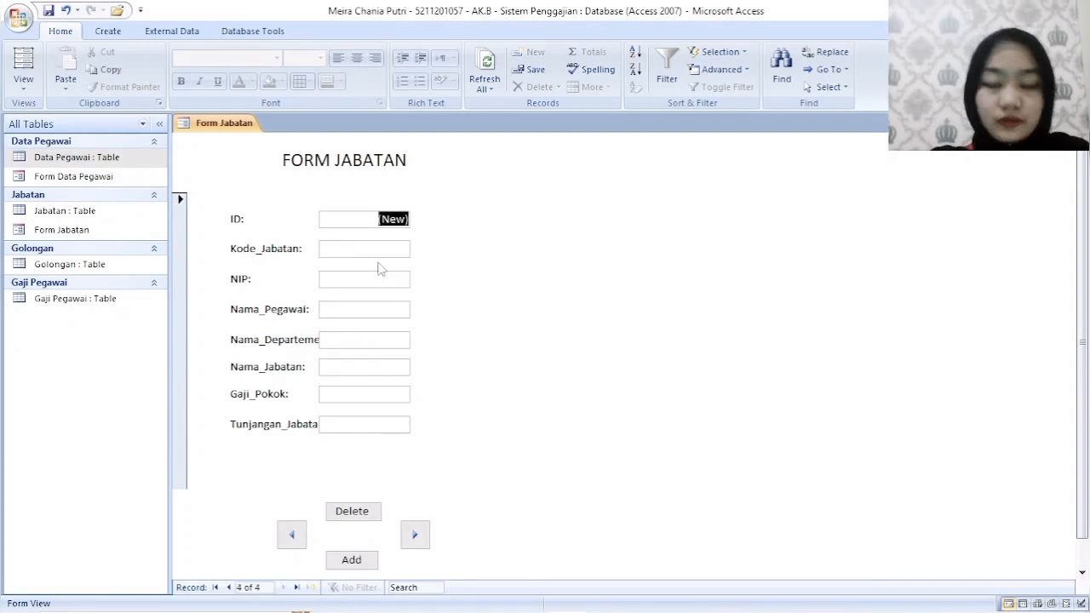
pyautogui.click(292, 534)
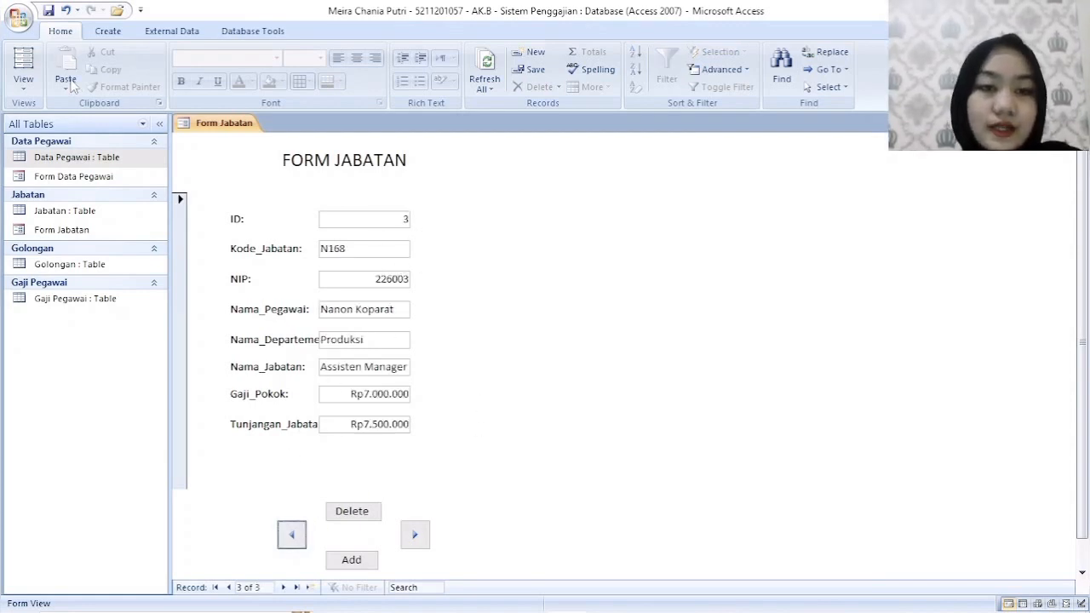
# - Save Form Jabatan and show its records in Datasheet View
pyautogui.rightClick(202, 123)
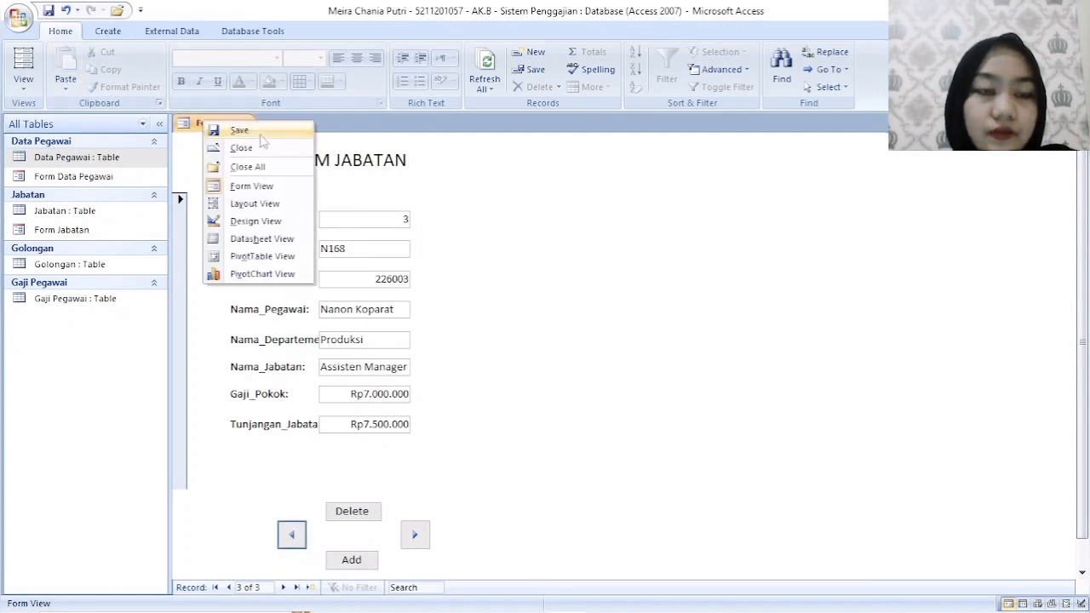
pyautogui.click(263, 135)
pyautogui.rightClick(241, 127)
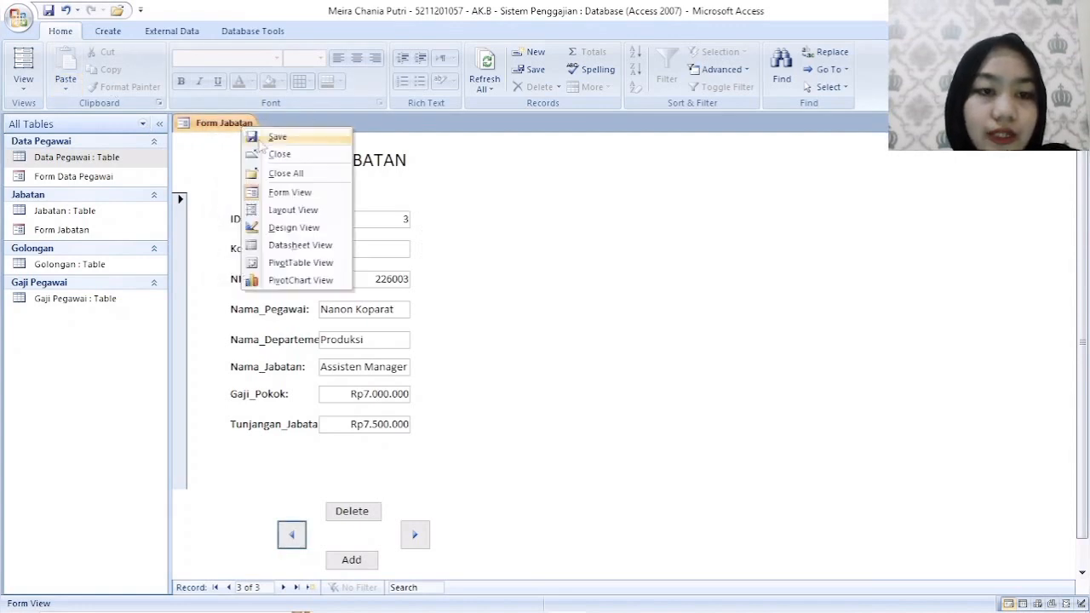
pyautogui.click(299, 246)
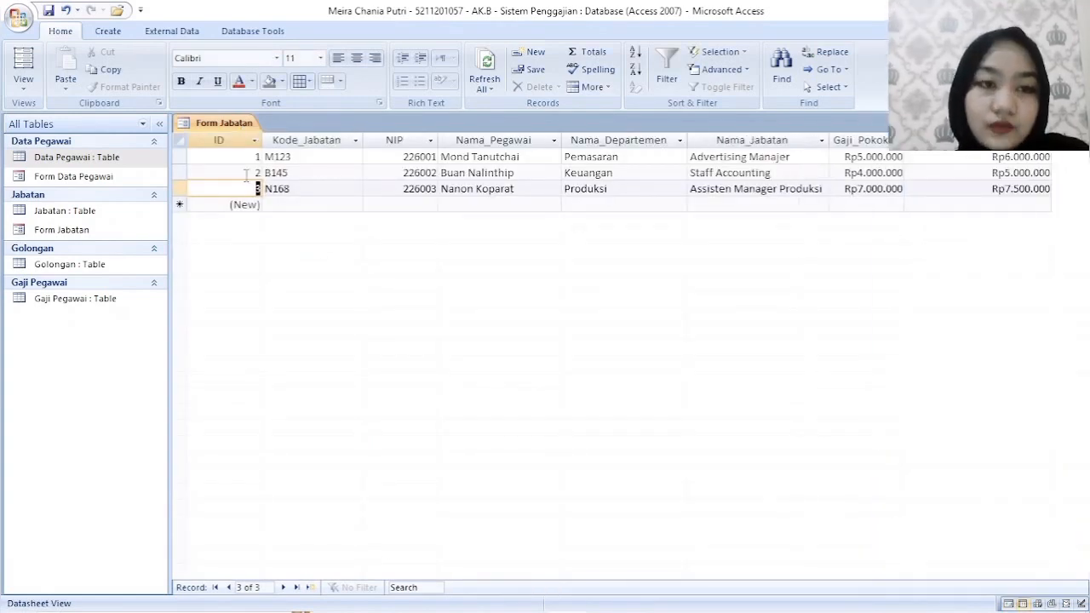
# - Save Form Jabatan again from its datasheet and close it
pyautogui.rightClick(245, 128)
pyautogui.click(286, 140)
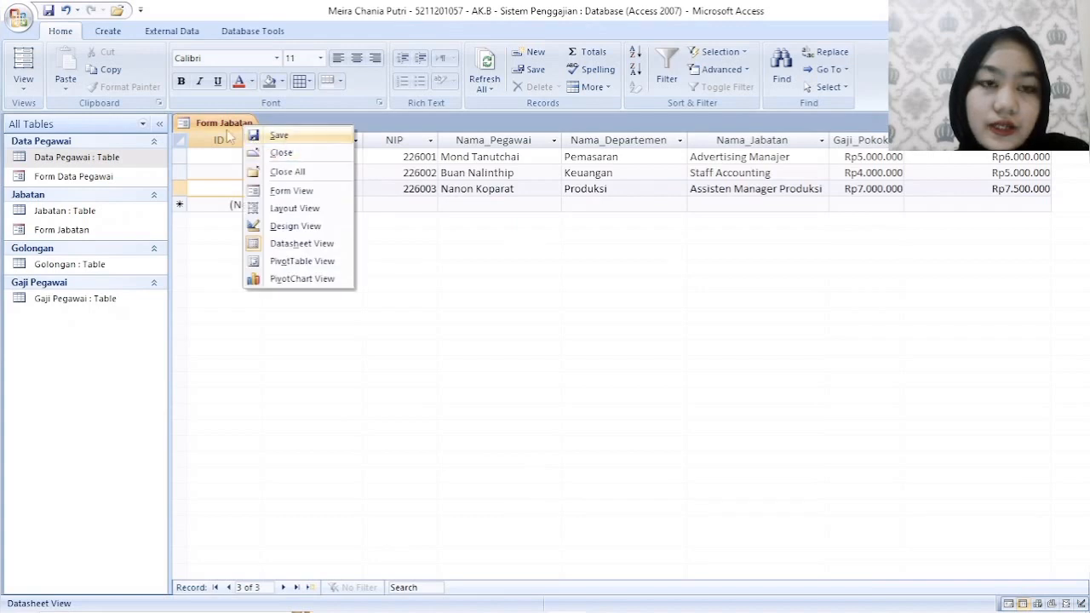
pyautogui.rightClick(218, 125)
pyautogui.click(255, 152)
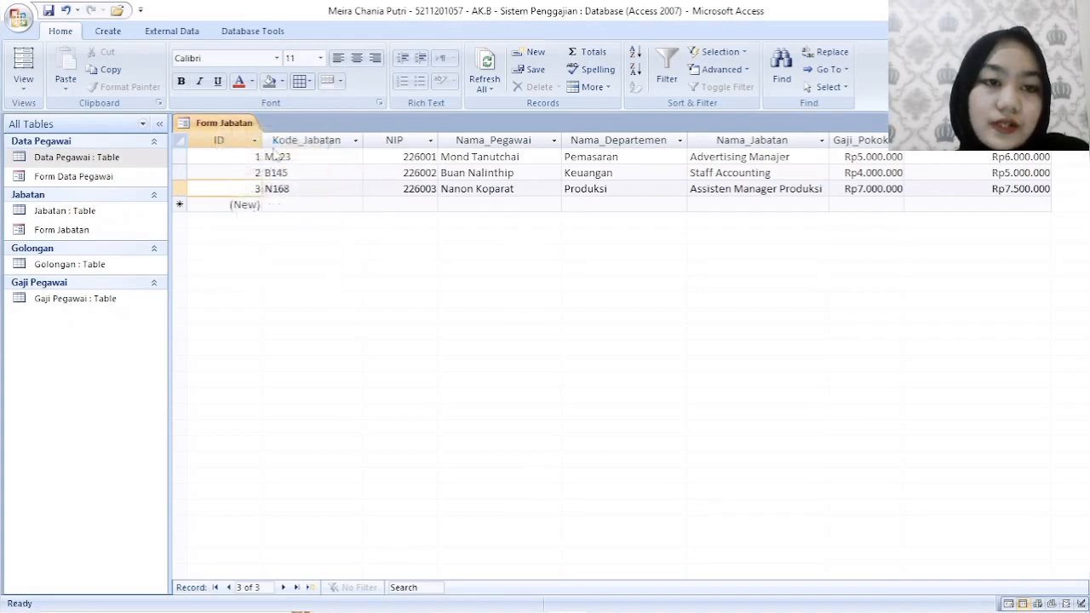
# - Create a new blank form in Design View and add a Form Header/Footer to it
pyautogui.click(109, 32)
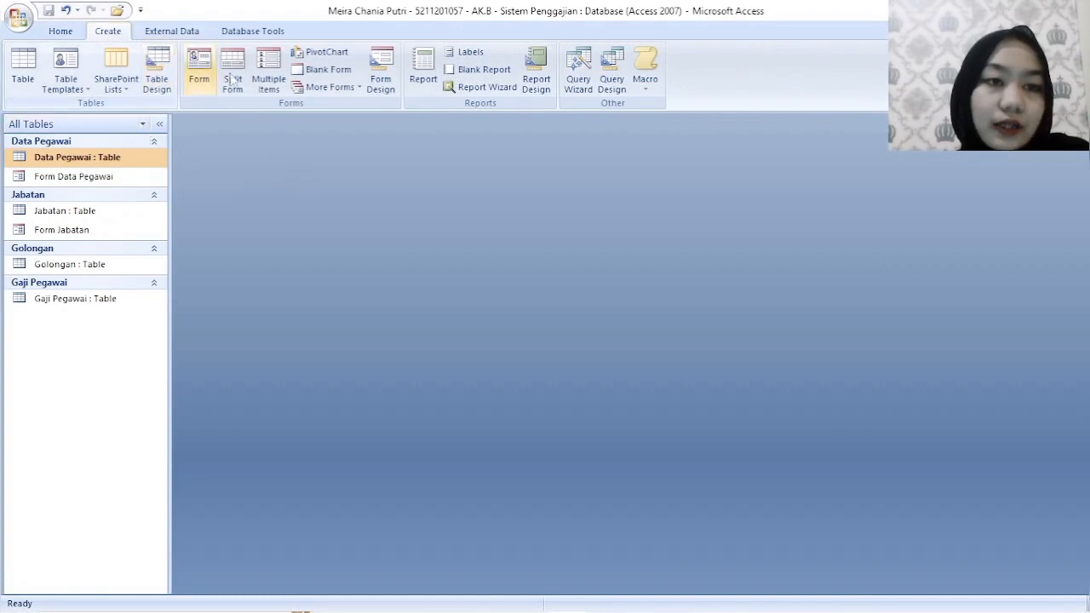
pyautogui.click(391, 75)
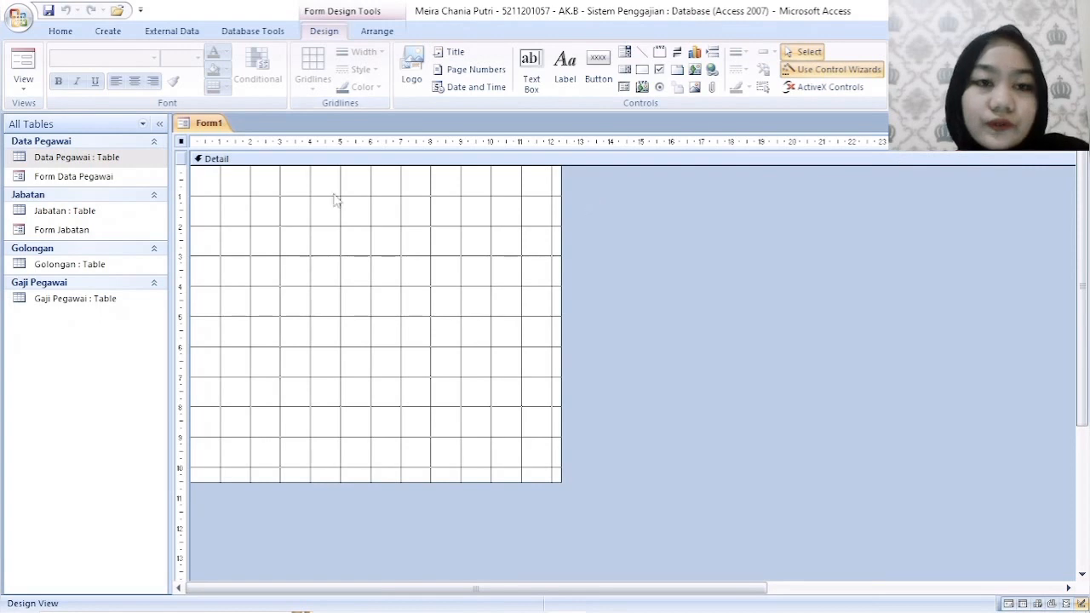
pyautogui.click(284, 186)
pyautogui.rightClick(284, 186)
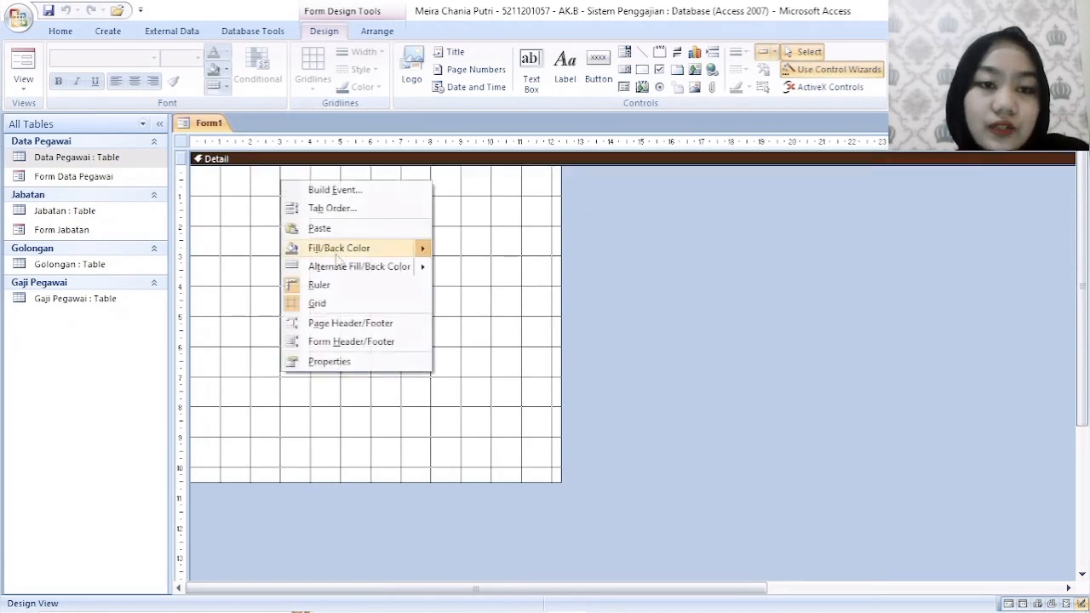
pyautogui.click(364, 346)
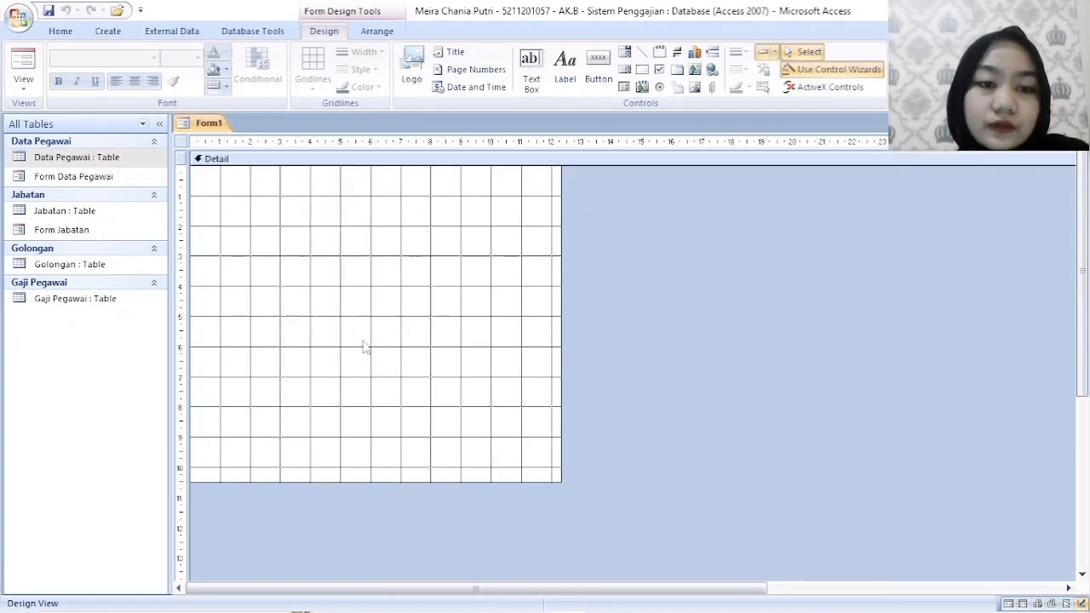
pyautogui.click(599, 70)
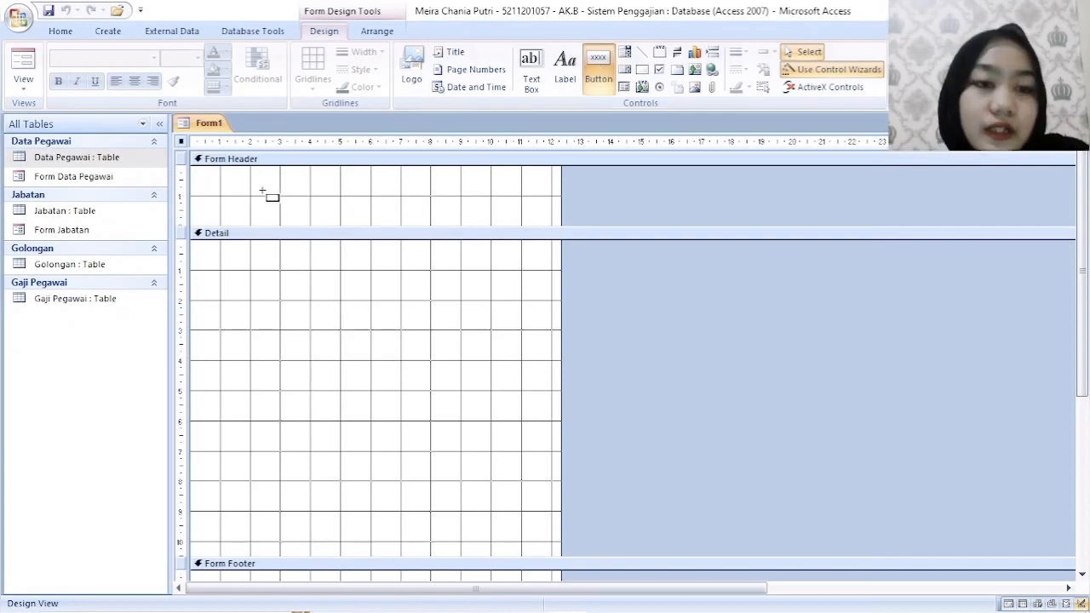
pyautogui.moveTo(250, 178); pyautogui.dragTo(441, 215)
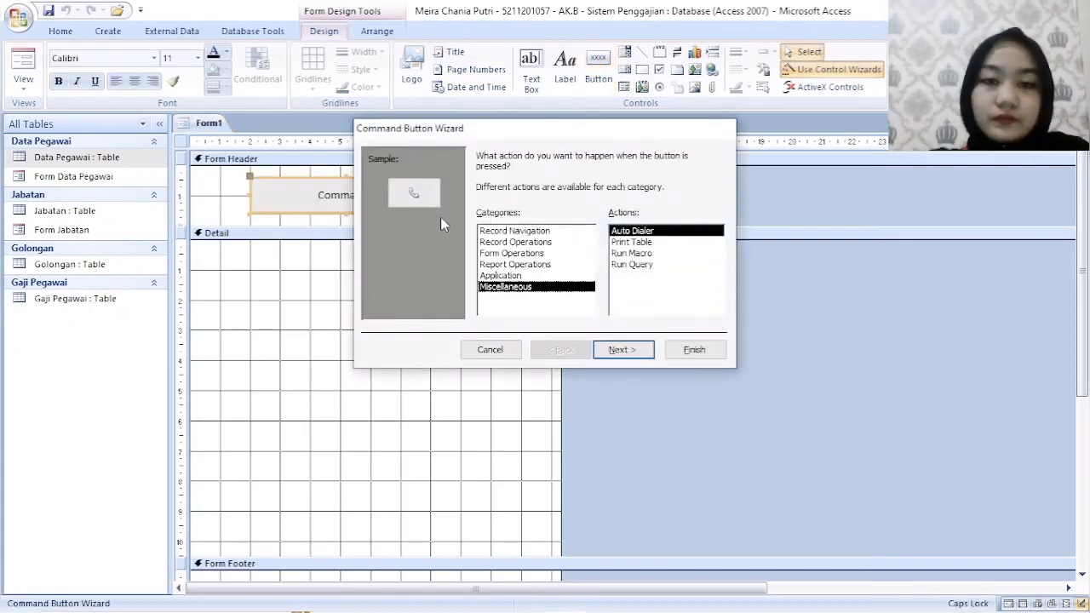
pyautogui.click(490, 349)
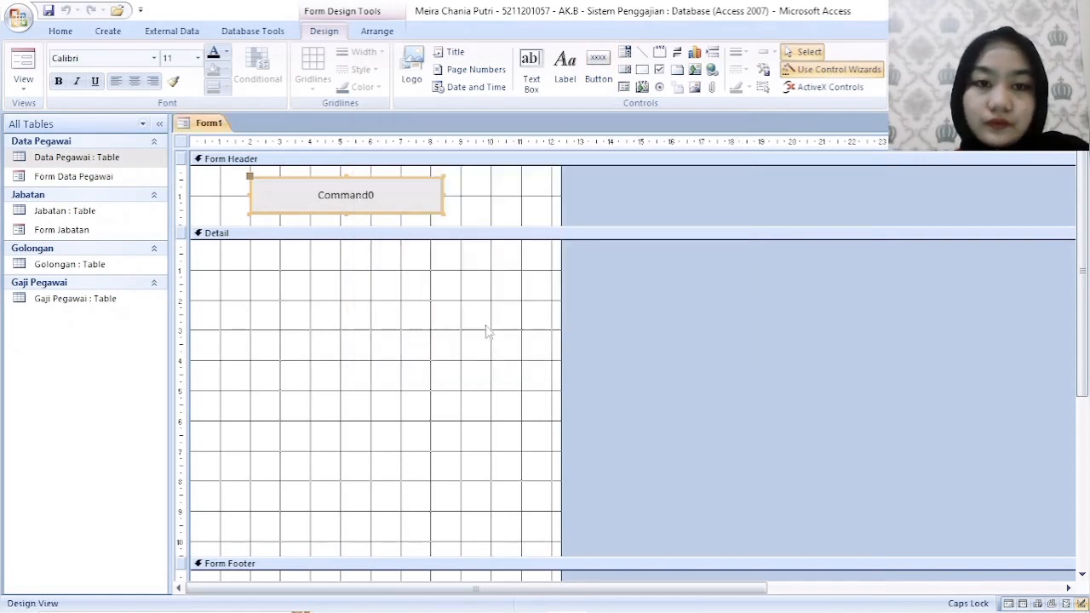
pyautogui.press('Delete')
# - Add a label about 6 cm wide reading FORM GOLONGAN in the form header
pyautogui.click(565, 68)
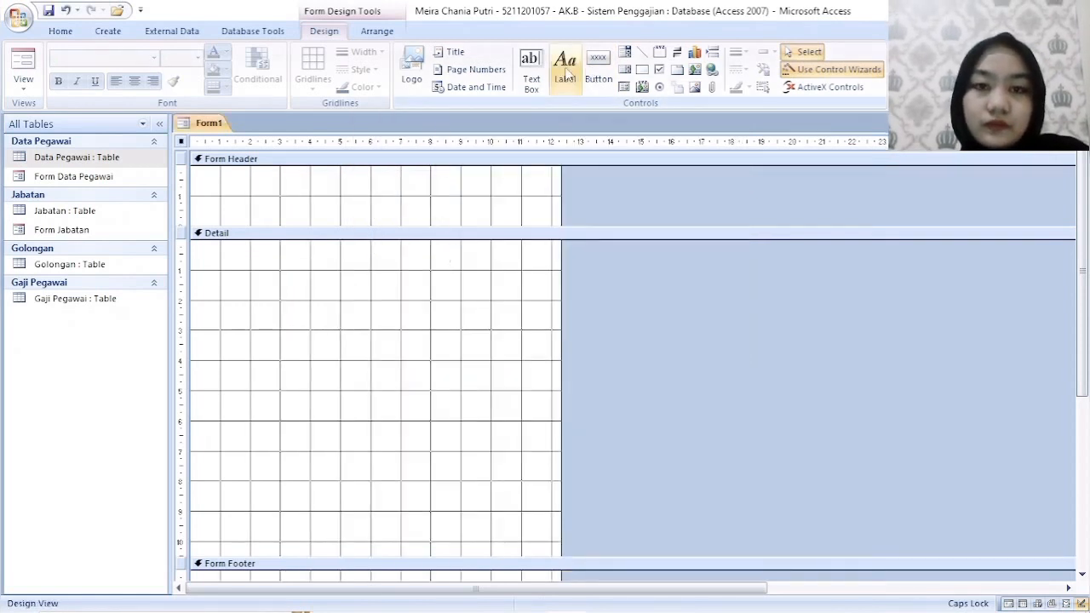
pyautogui.moveTo(249, 181); pyautogui.dragTo(440, 218)
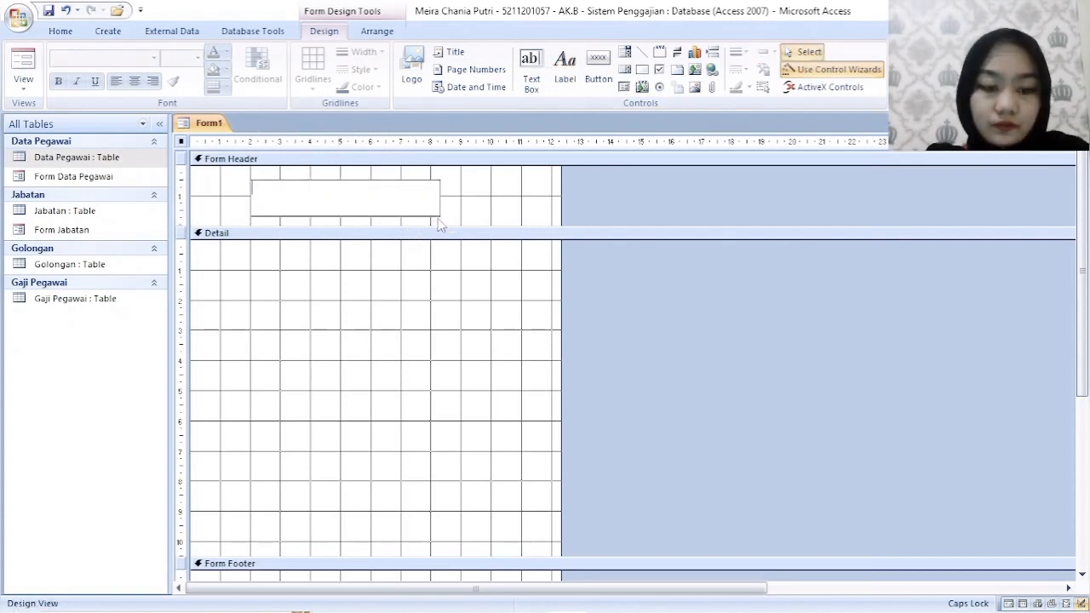
pyautogui.write('FORM GOLON')
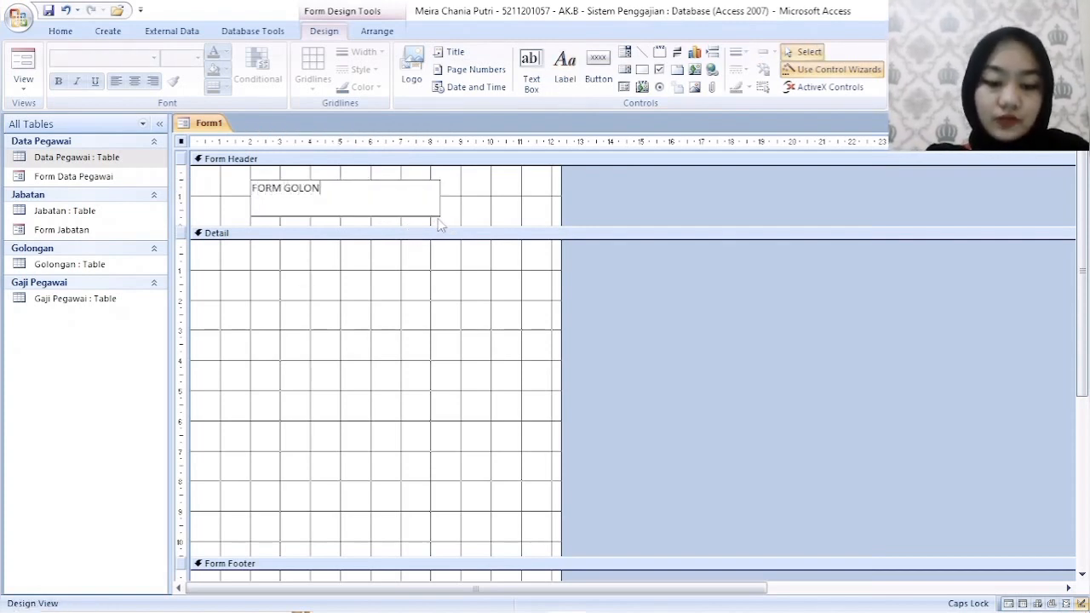
pyautogui.write('GAN')
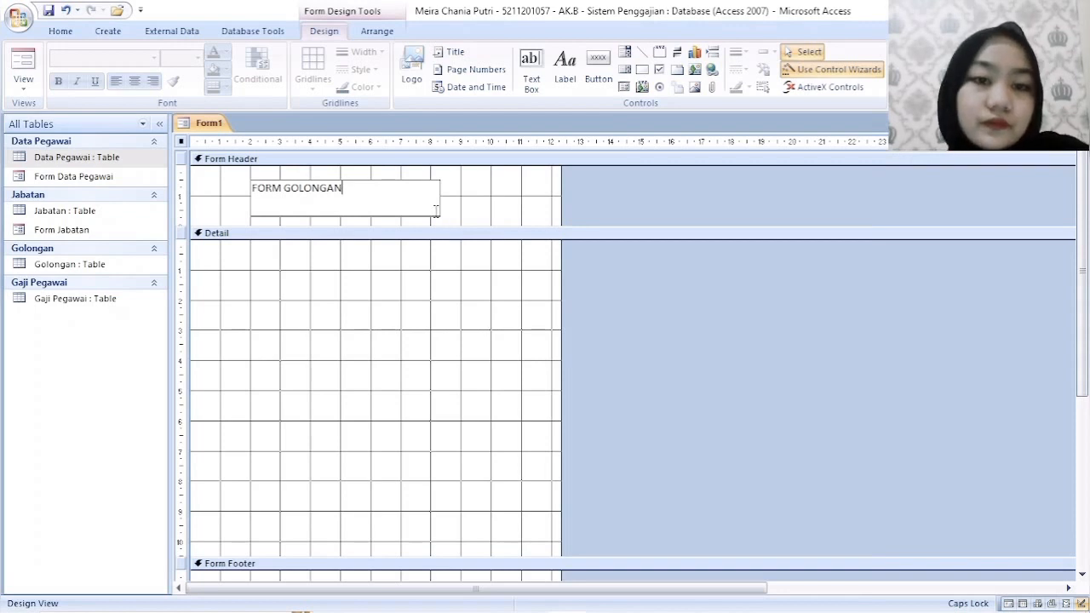
pyautogui.click(443, 215)
# - Format the FORM GOLONGAN label with font size 18 and centered text
pyautogui.click(424, 188)
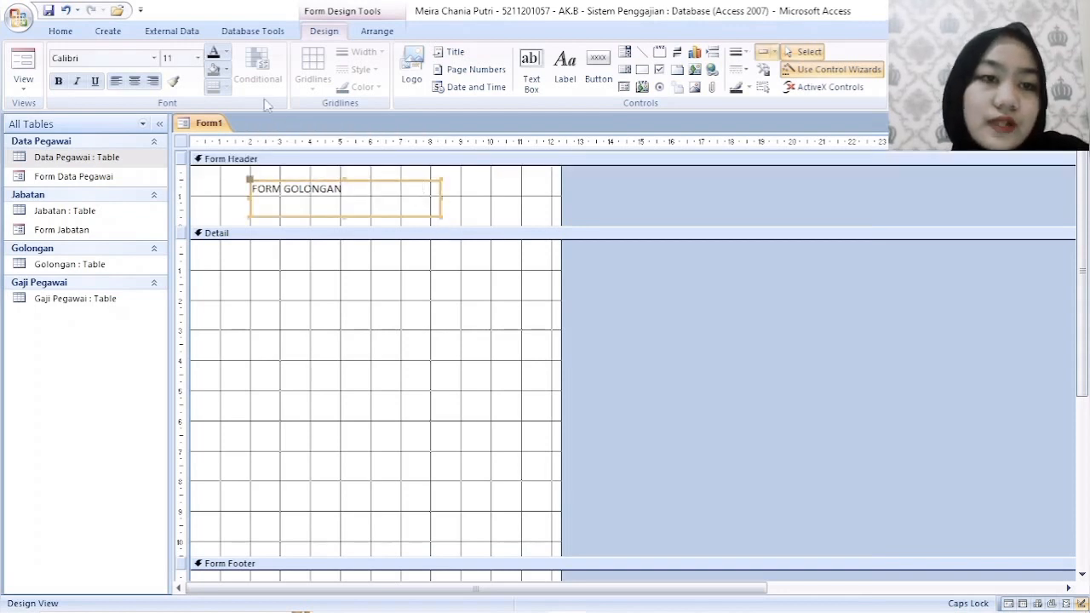
pyautogui.click(197, 58)
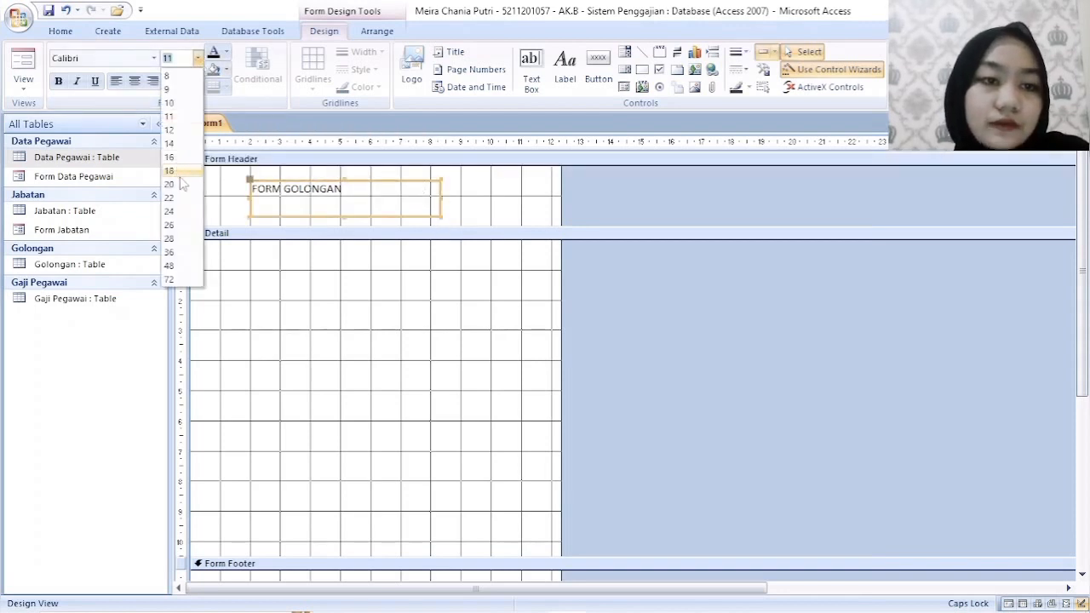
pyautogui.click(180, 170)
pyautogui.click(135, 80)
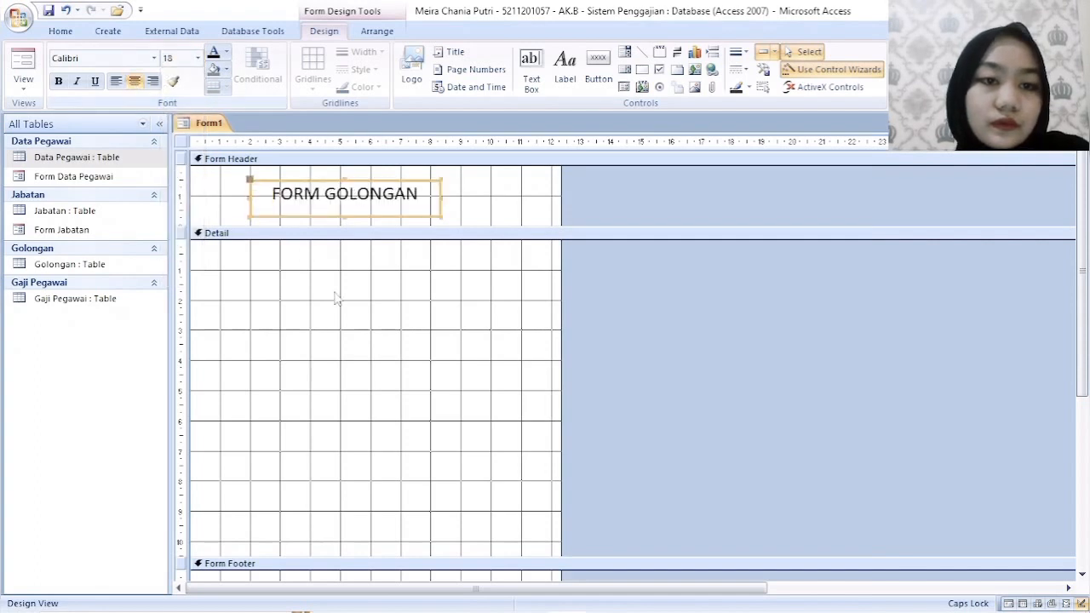
pyautogui.click(340, 298)
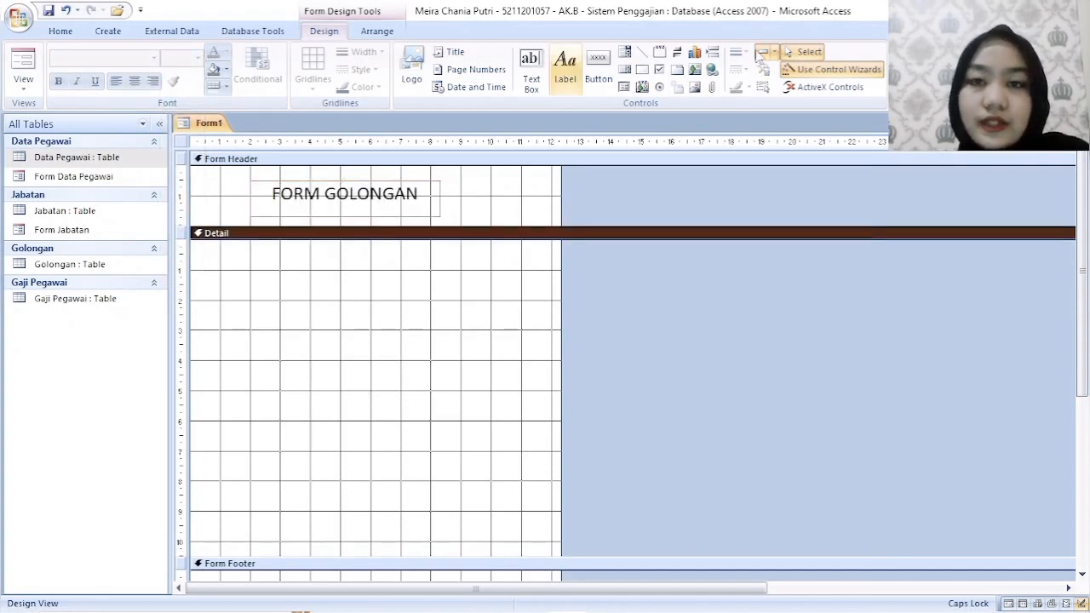
# - Display the available fields and place the Golongan table's ID field near the upper edge of the Detail section
pyautogui.click(912, 68)
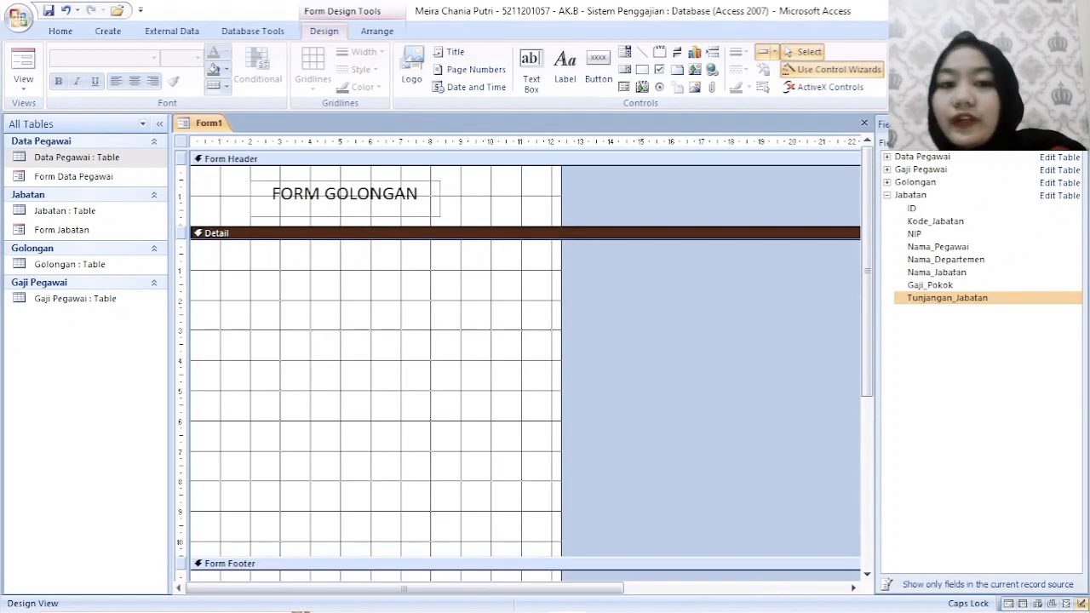
pyautogui.click(886, 182)
pyautogui.click(916, 195)
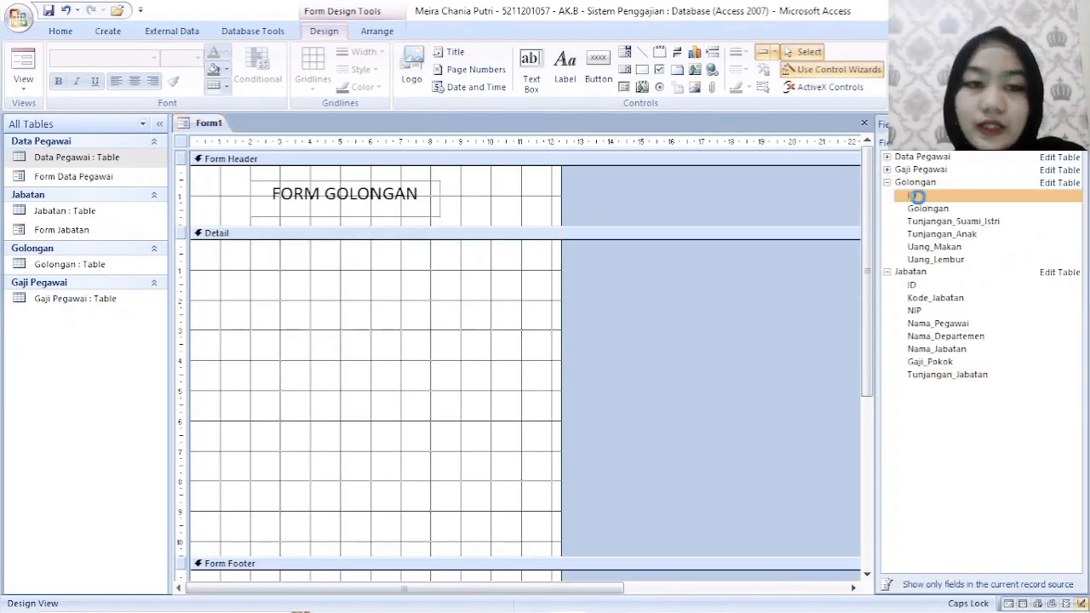
pyautogui.moveTo(373, 345); pyautogui.dragTo(382, 269)
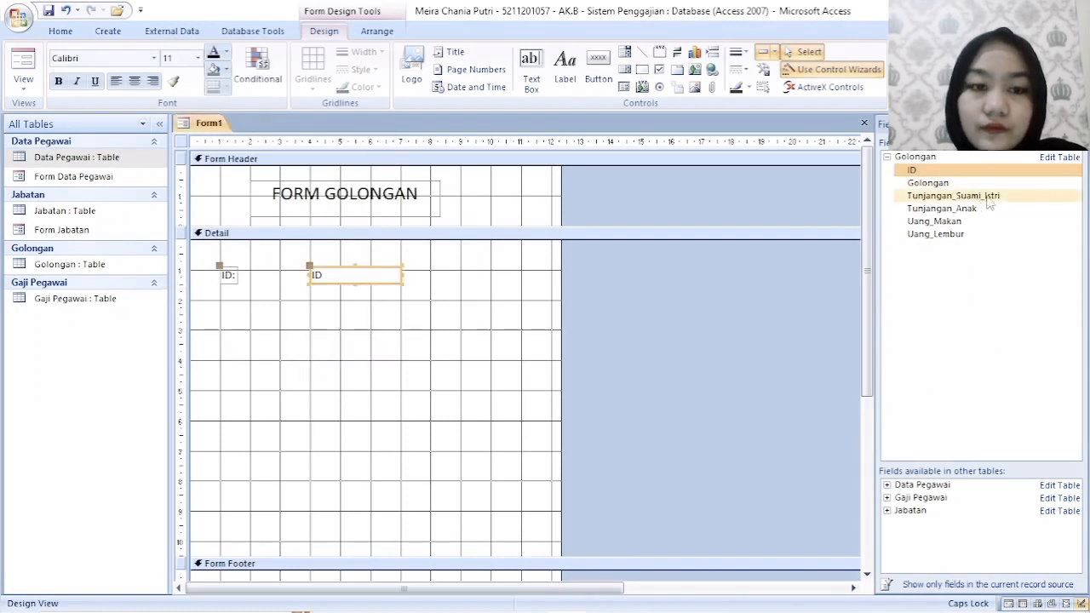
# - Add the Golongan and Tunjangan_Suami_Istri fields to the Detail section, stacked beneath the ID field
pyautogui.doubleClick(928, 182)
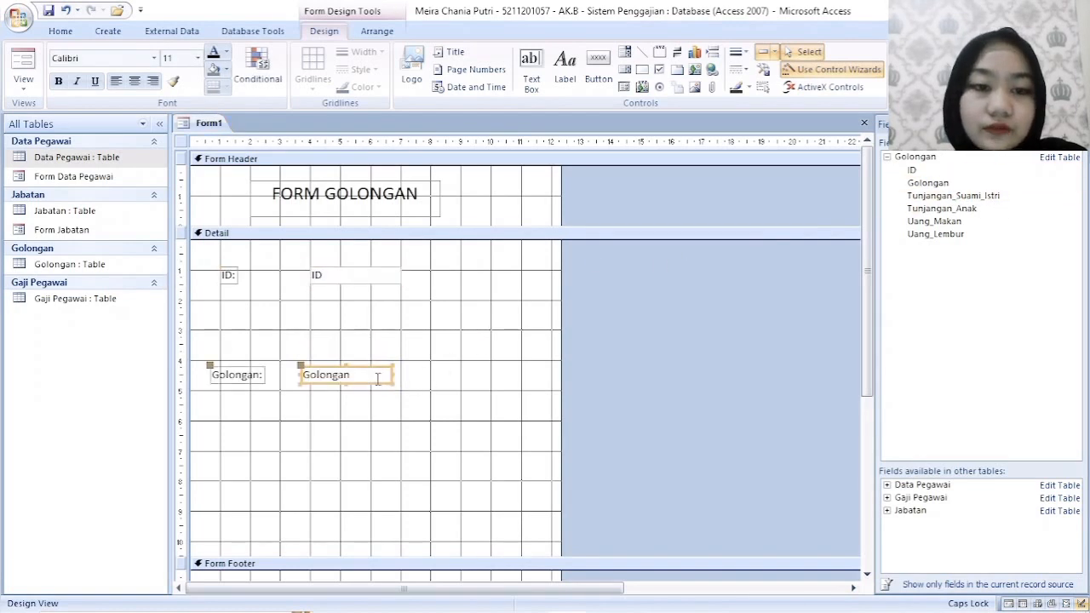
pyautogui.moveTo(377, 376); pyautogui.dragTo(379, 300)
pyautogui.doubleClick(949, 195)
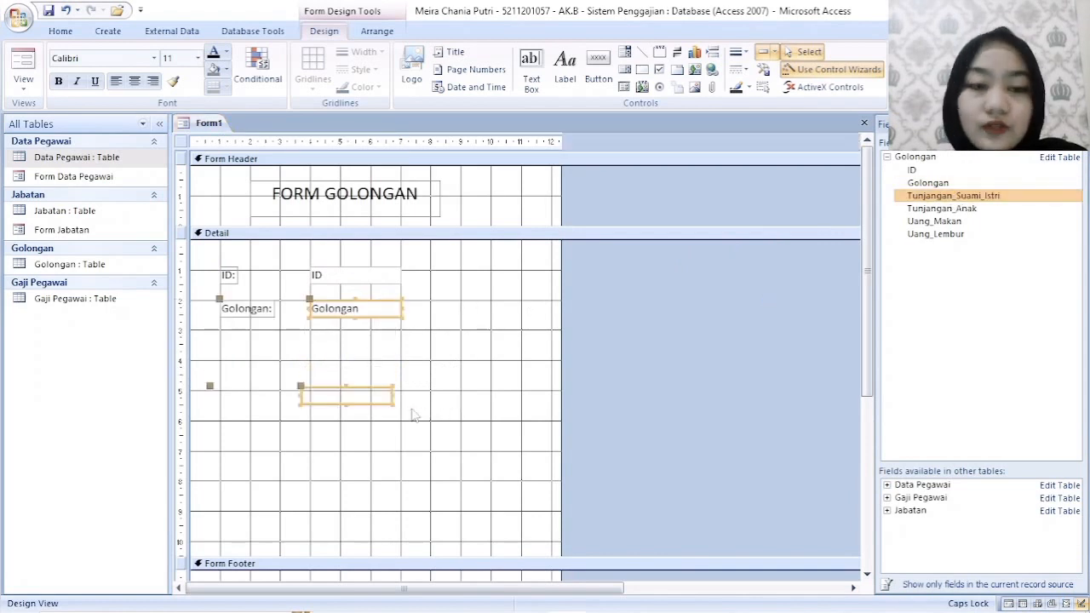
pyautogui.moveTo(379, 385); pyautogui.dragTo(431, 338)
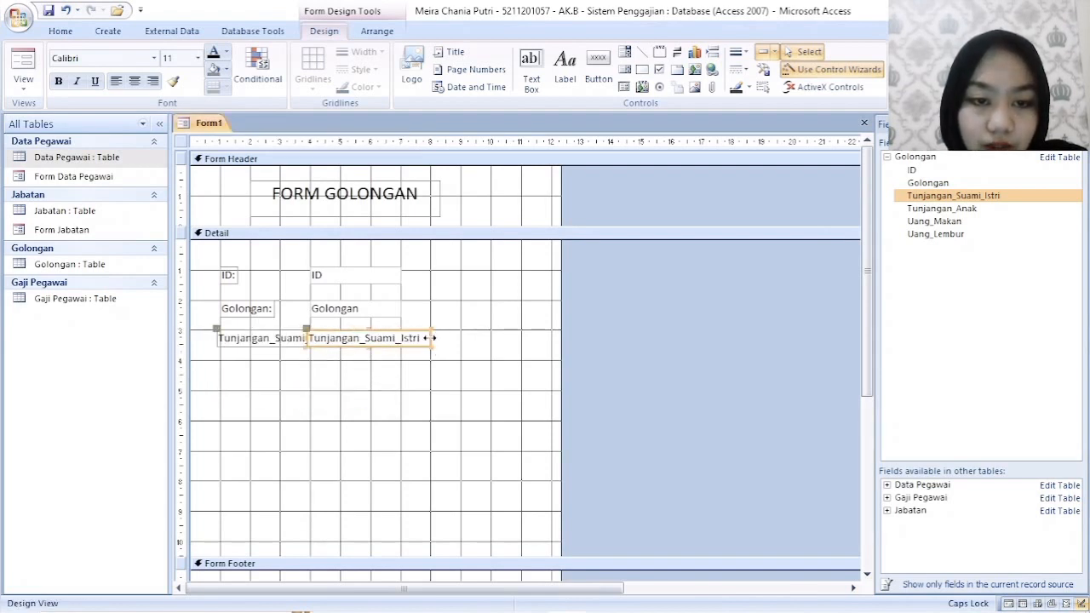
# - Shift the Tunjangan_Suami_Istri field and its label slightly so they line up with the ID and Golongan fields above
pyautogui.click(434, 386)
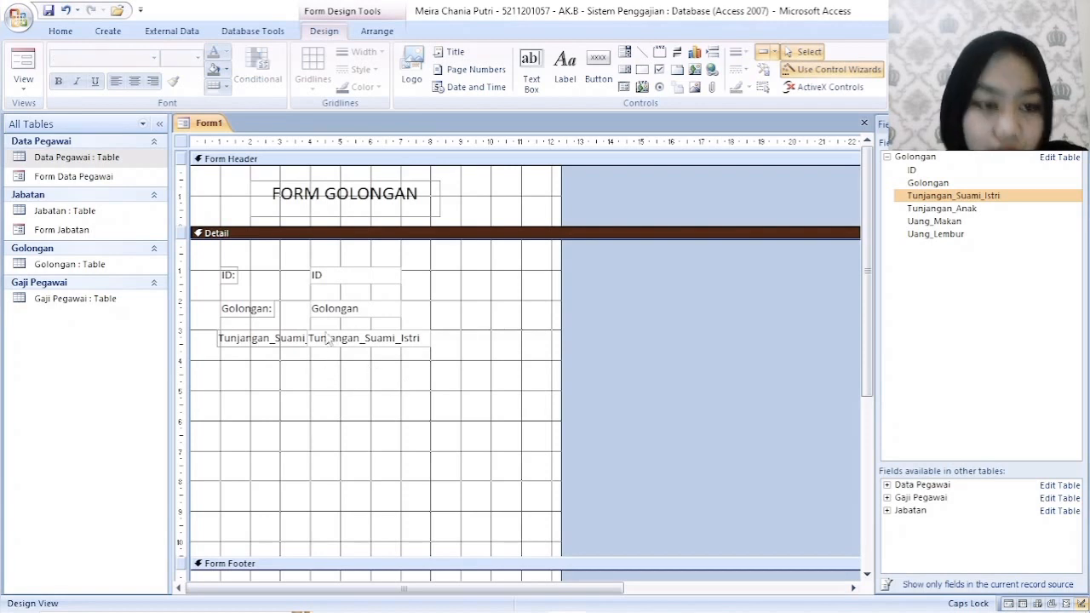
pyautogui.click(331, 341)
pyautogui.moveTo(346, 328); pyautogui.dragTo(351, 331)
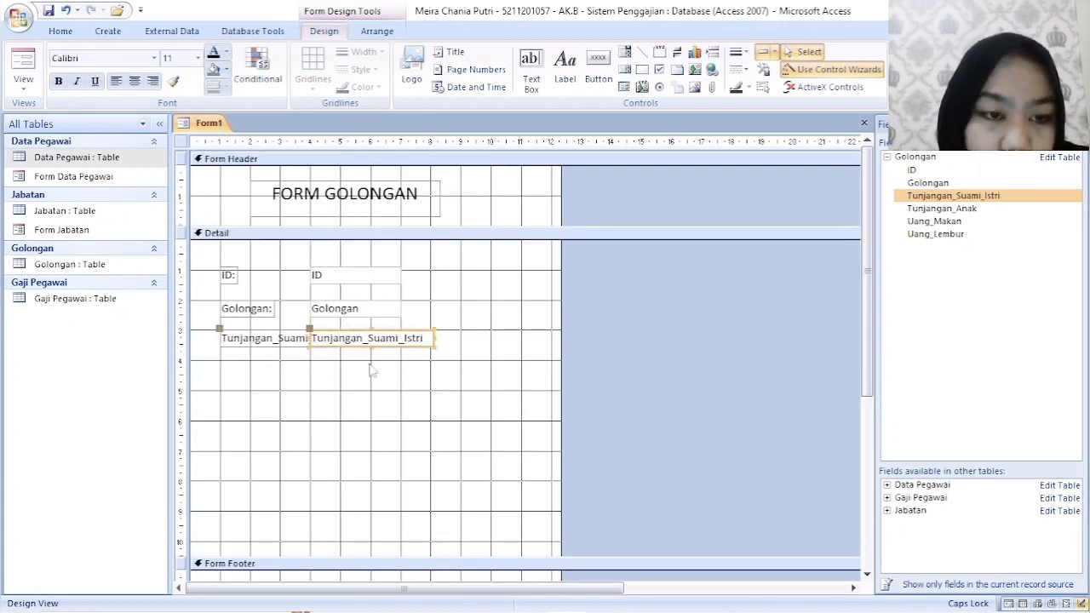
pyautogui.click(373, 369)
# - Add the Tunjangan_Anak, Uang_Makan and Uang_Lembur fields to the Detail section, stacked and aligned beneath the Tunjangan_Suami_Istri field
pyautogui.moveTo(941, 209); pyautogui.dragTo(303, 409)
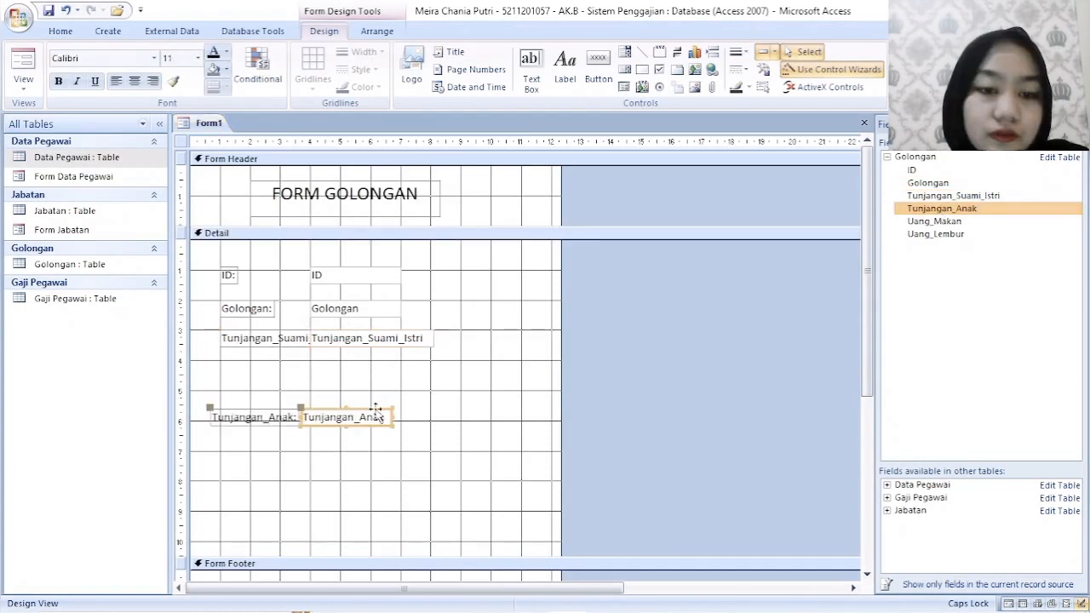
pyautogui.moveTo(377, 408); pyautogui.dragTo(387, 363)
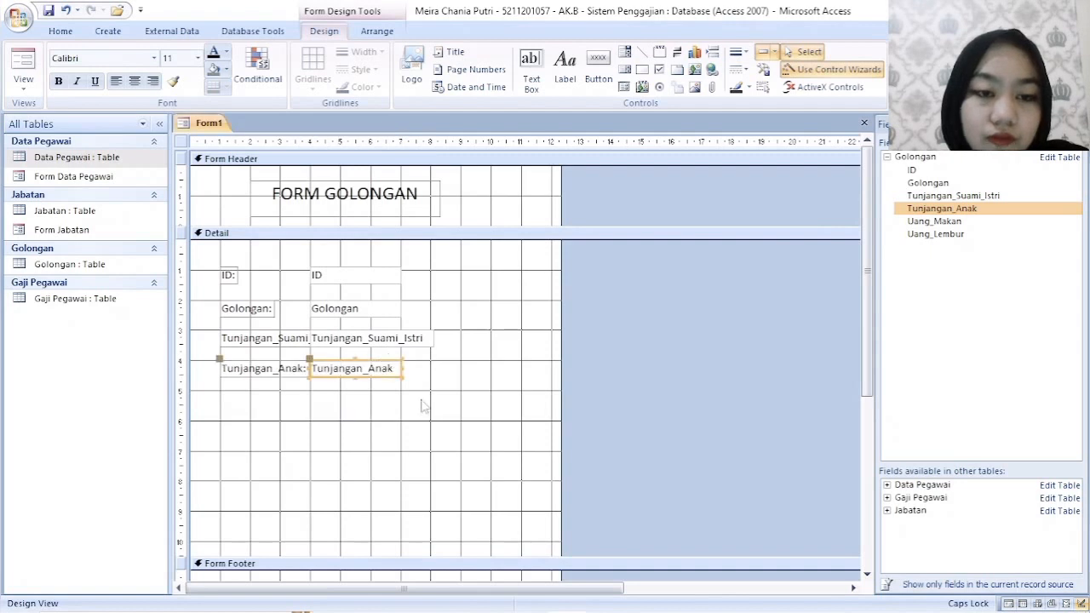
pyautogui.click(425, 407)
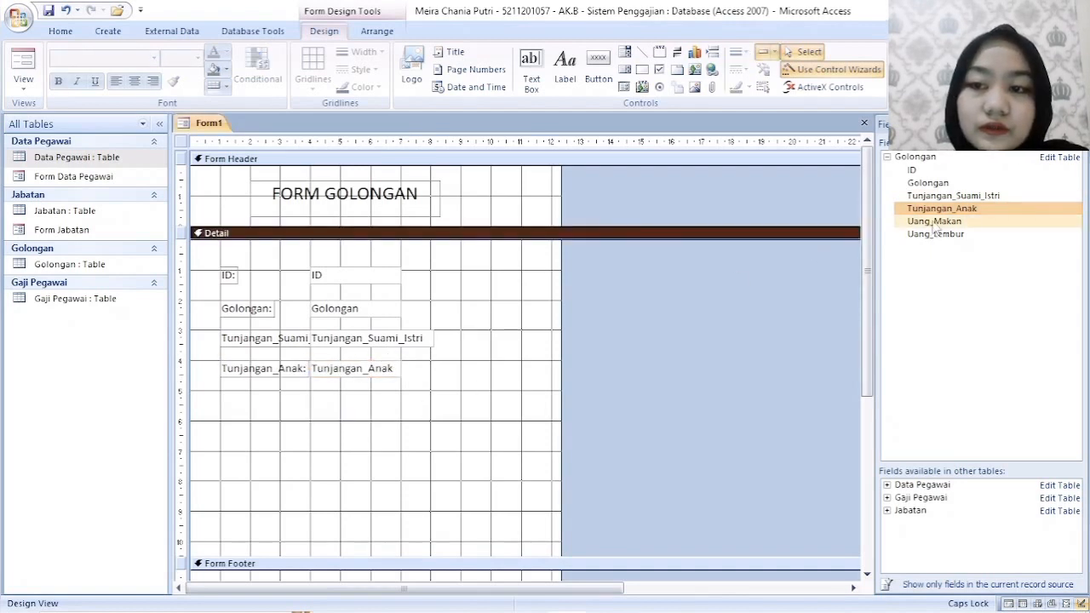
pyautogui.moveTo(934, 222); pyautogui.dragTo(303, 432)
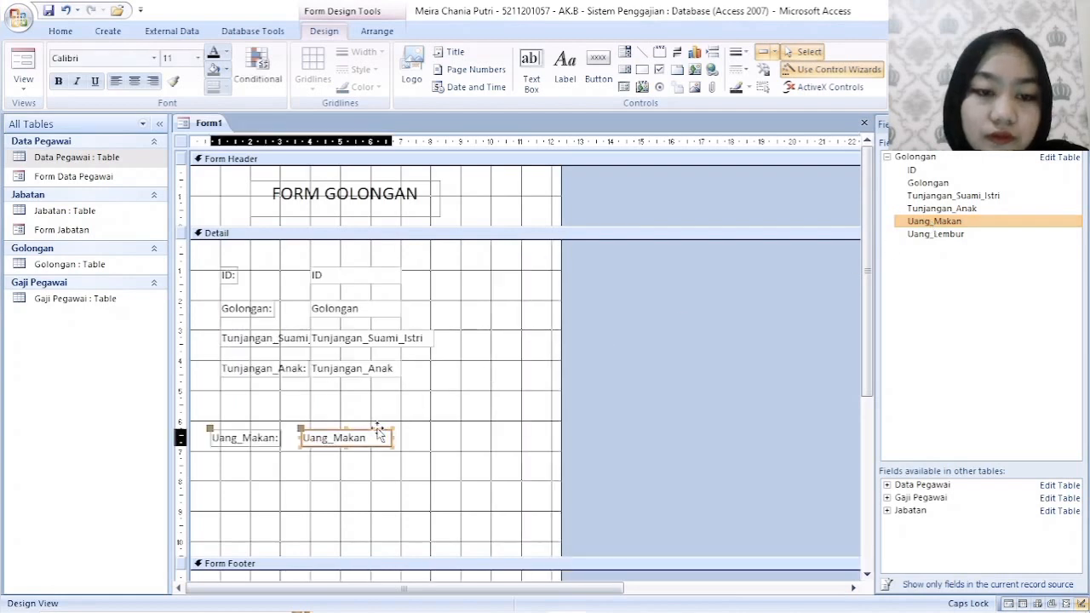
pyautogui.moveTo(379, 432); pyautogui.dragTo(387, 388)
pyautogui.doubleClick(953, 236)
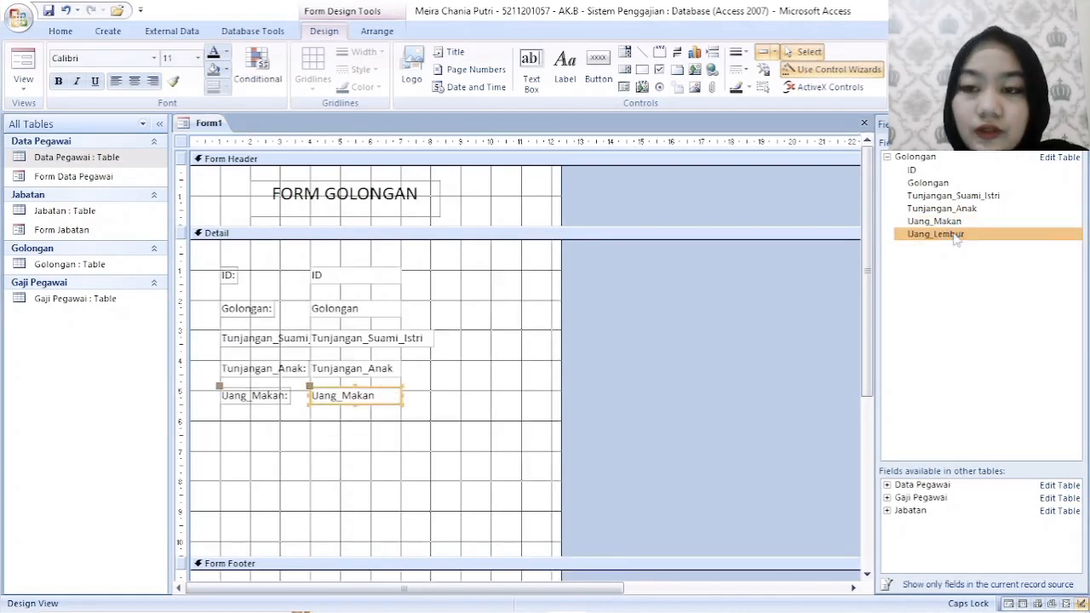
pyautogui.moveTo(365, 457); pyautogui.dragTo(378, 419)
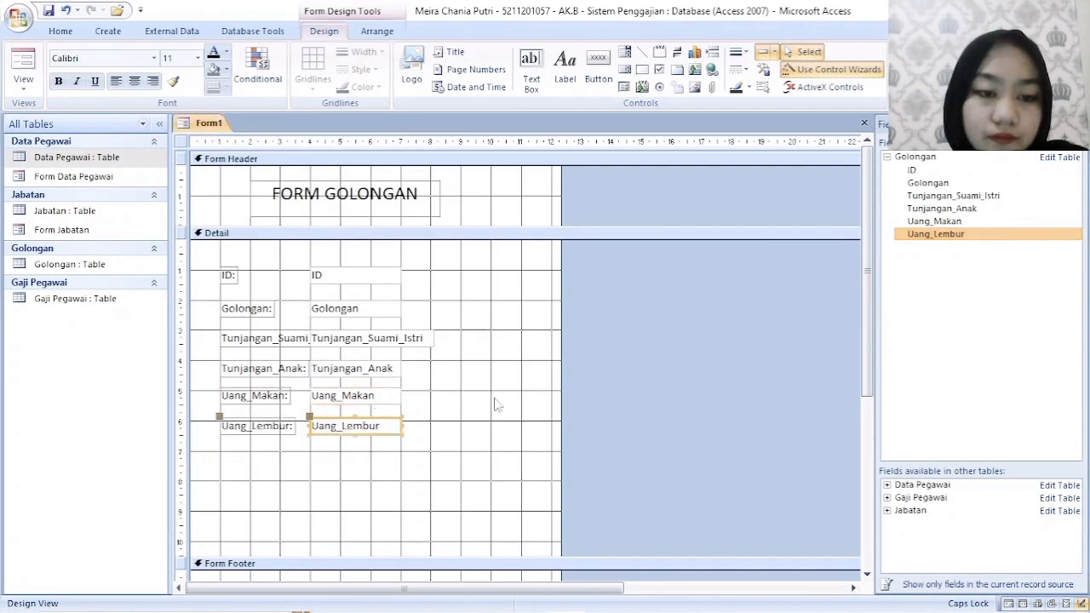
pyautogui.click(497, 397)
# - Shorten the Detail section to about 9 cm and extend the Form Footer to about 3.4 cm high
pyautogui.scroll(-3, 647, 196)
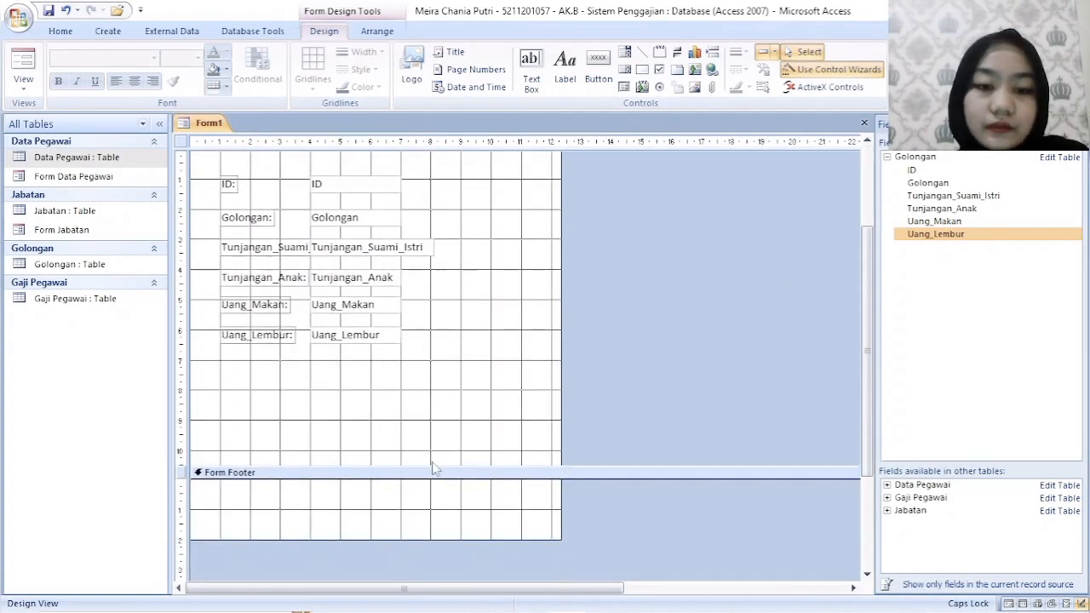
pyautogui.moveTo(437, 475); pyautogui.dragTo(443, 427)
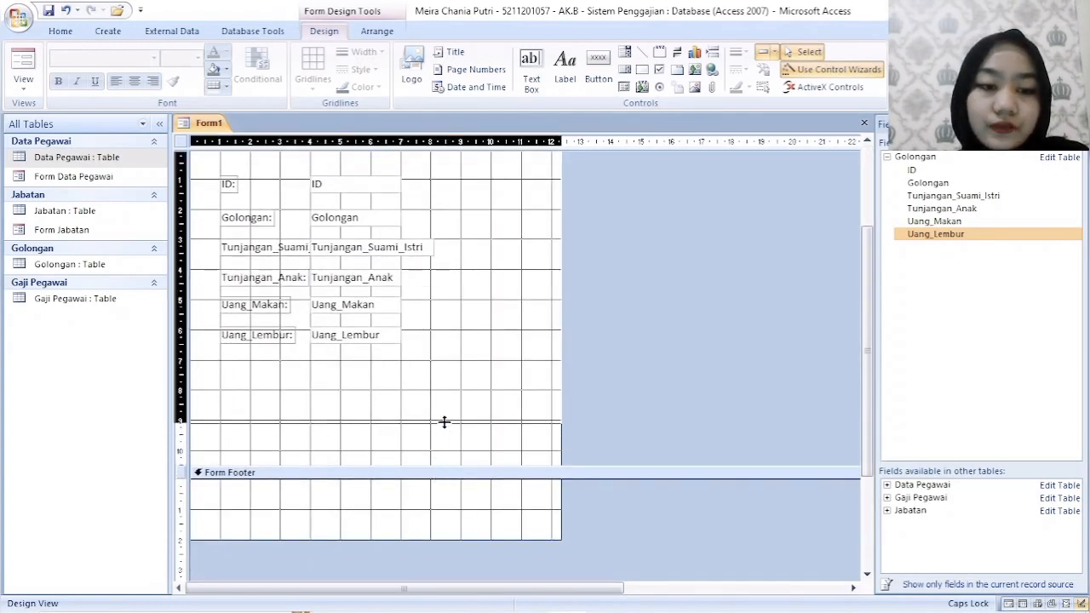
pyautogui.moveTo(429, 496); pyautogui.dragTo(433, 538)
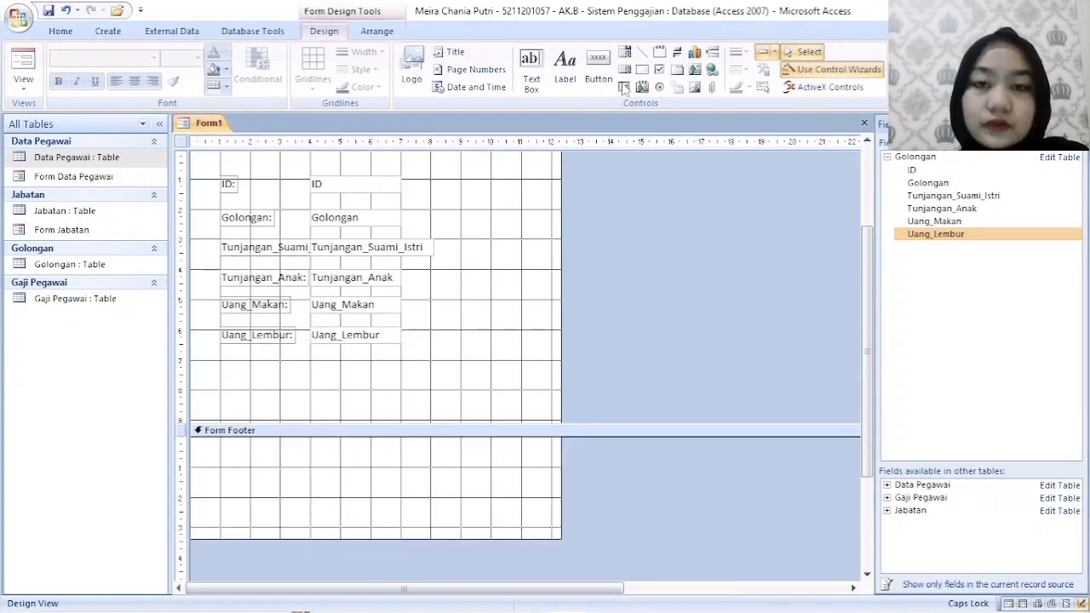
# - Draw a command button about 2.4 cm wide in the form footer and assign it the Delete Record action from Record Operations
pyautogui.click(605, 84)
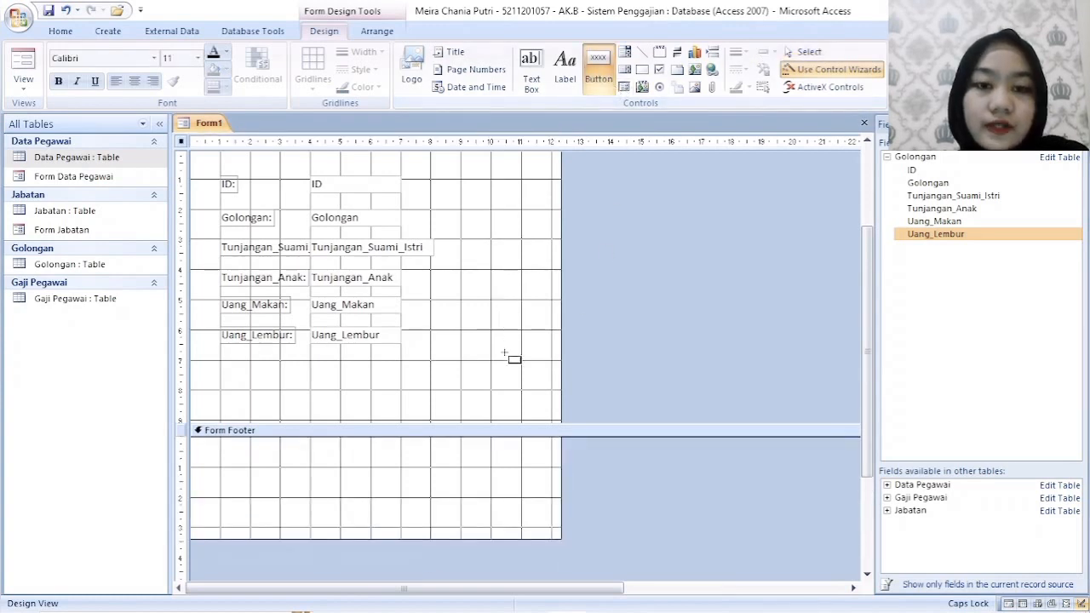
pyautogui.moveTo(310, 458); pyautogui.dragTo(383, 474)
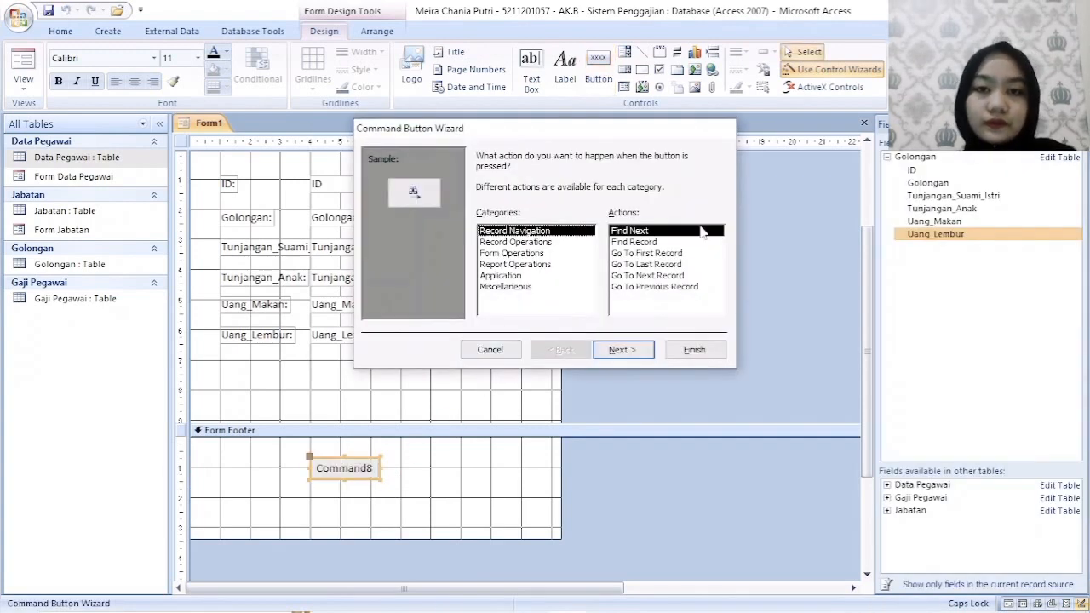
pyautogui.click(532, 242)
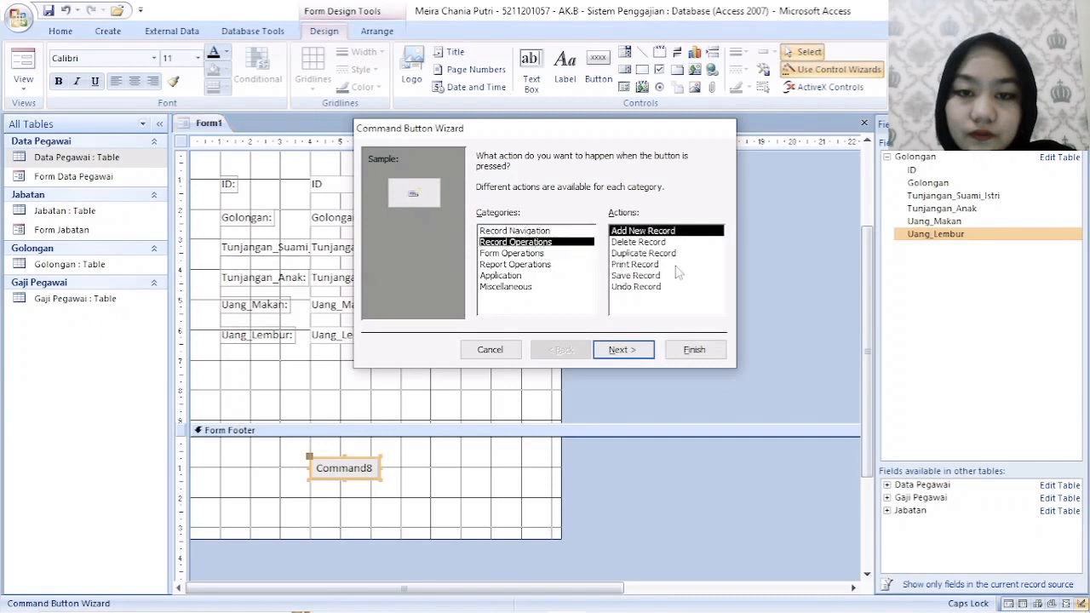
pyautogui.click(657, 242)
pyautogui.click(623, 350)
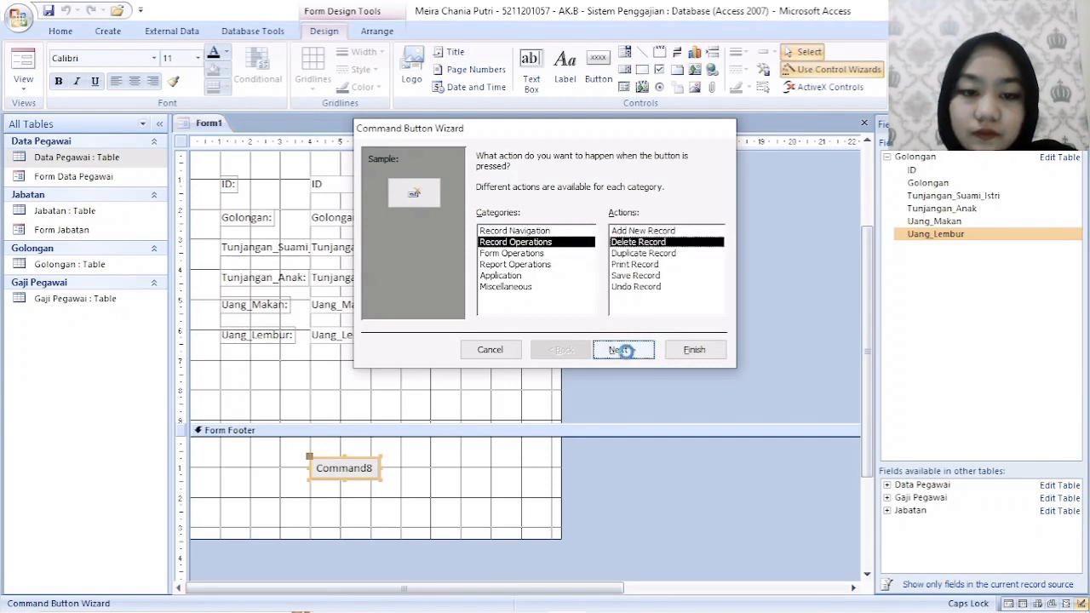
# - Give the new button the text Delete, finish the wizard with the default name, and widen the button to about 2.4 cm
pyautogui.moveTo(593, 219); pyautogui.dragTo(558, 220)
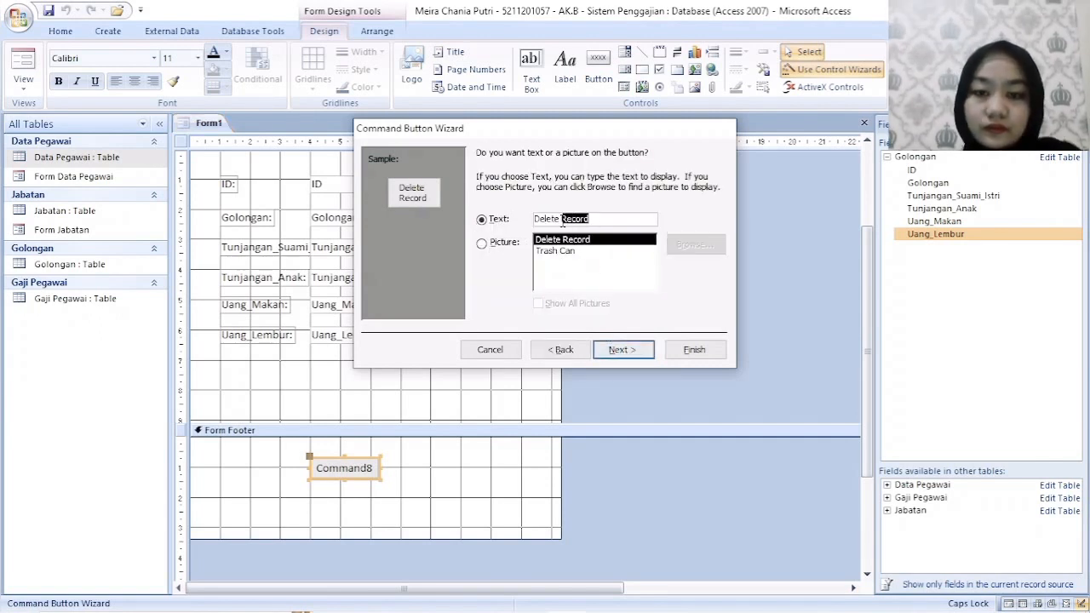
pyautogui.press('BackSpace')
pyautogui.click(623, 350)
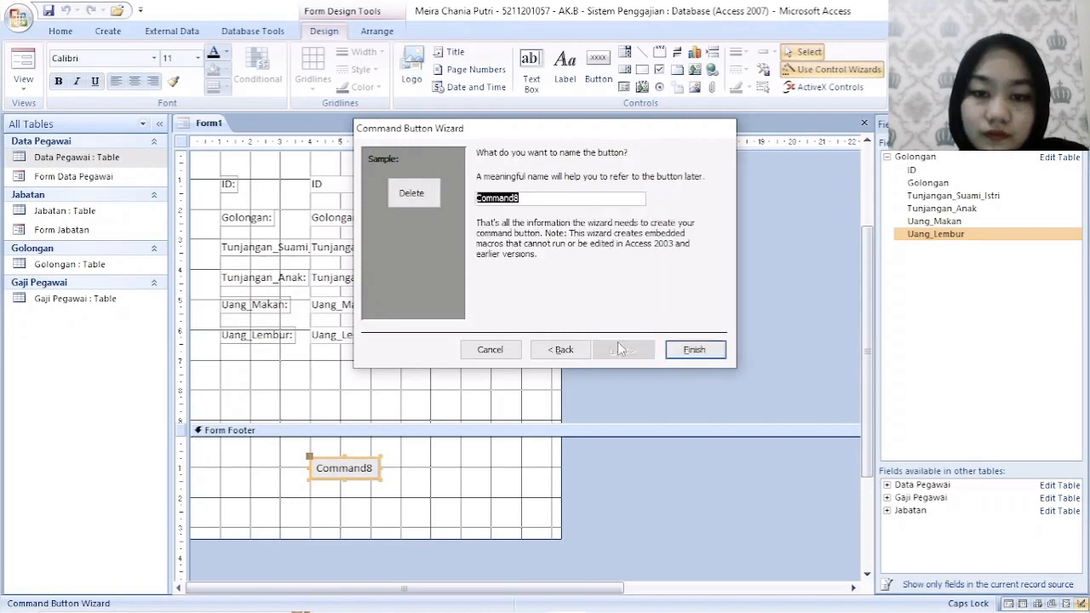
pyautogui.click(694, 349)
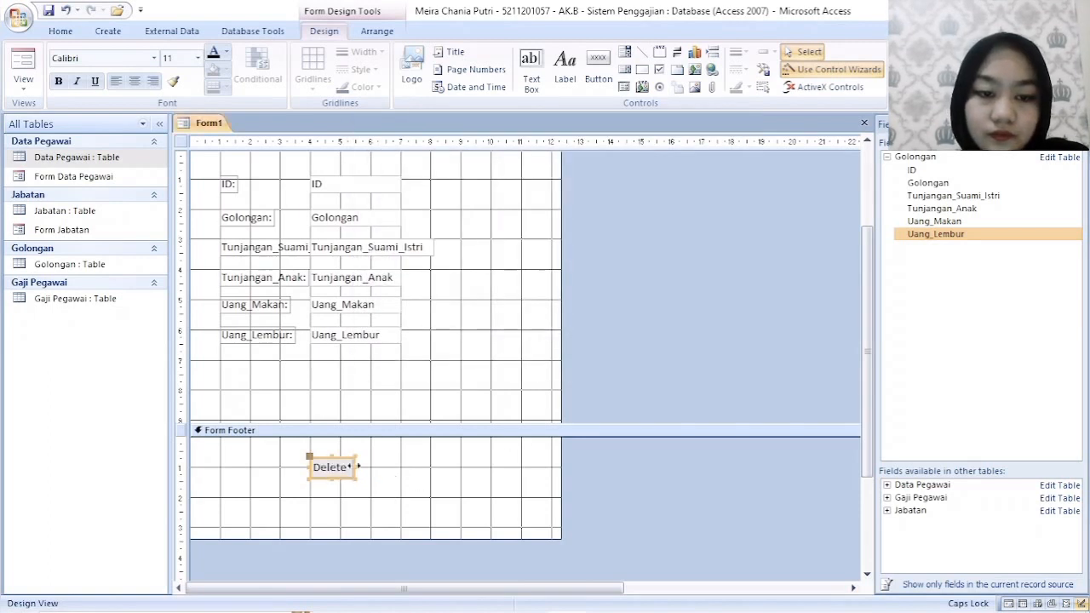
pyautogui.moveTo(358, 466); pyautogui.dragTo(381, 467)
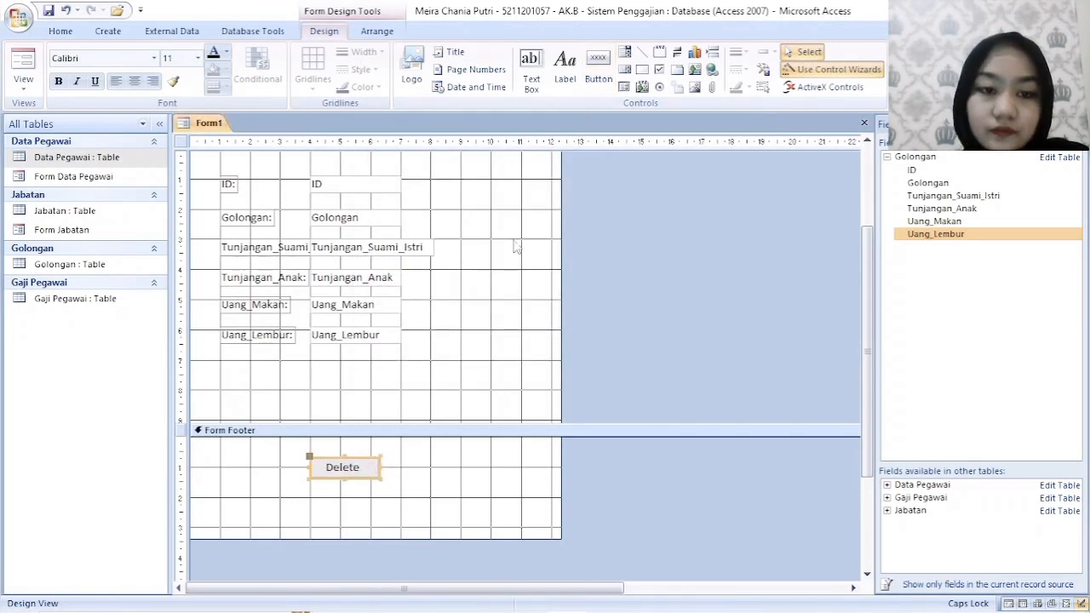
# - Create a second command button beneath the Delete button, using the Delete Record action and the text Delete
pyautogui.click(597, 68)
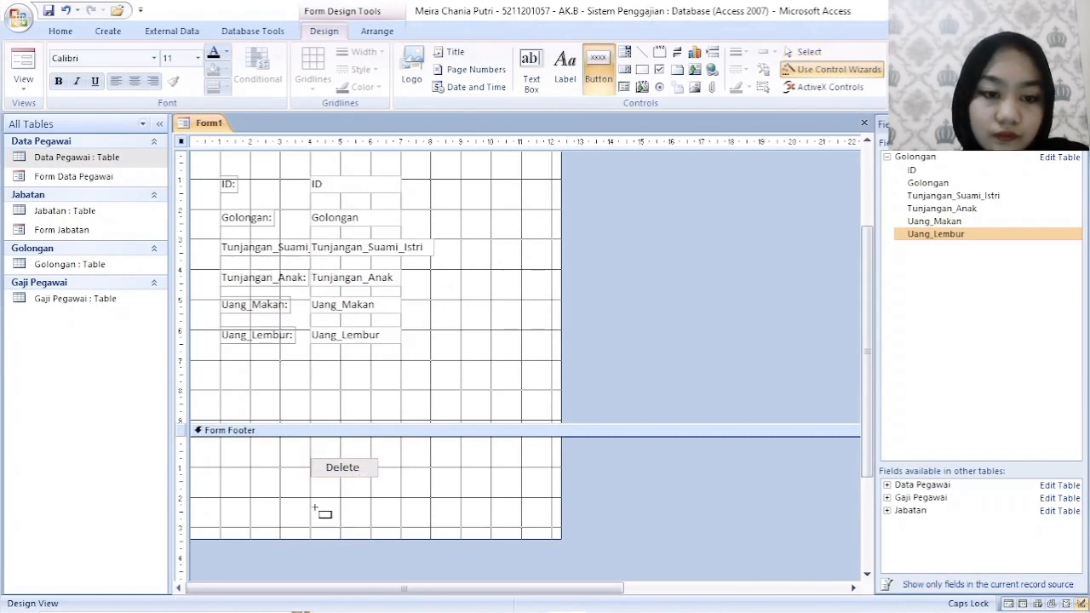
pyautogui.moveTo(313, 498); pyautogui.dragTo(375, 518)
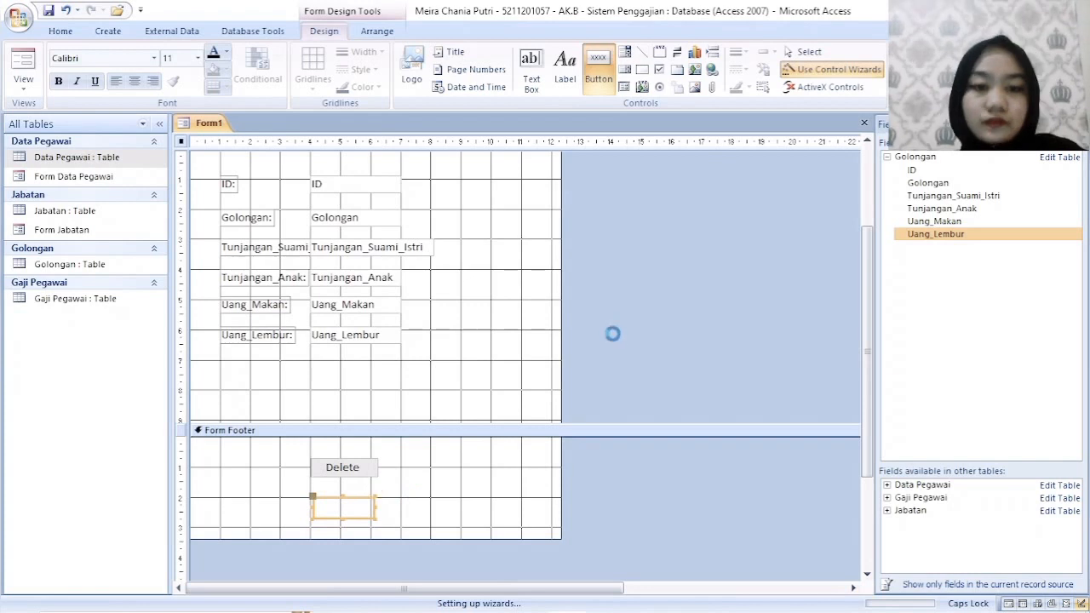
pyautogui.click(536, 243)
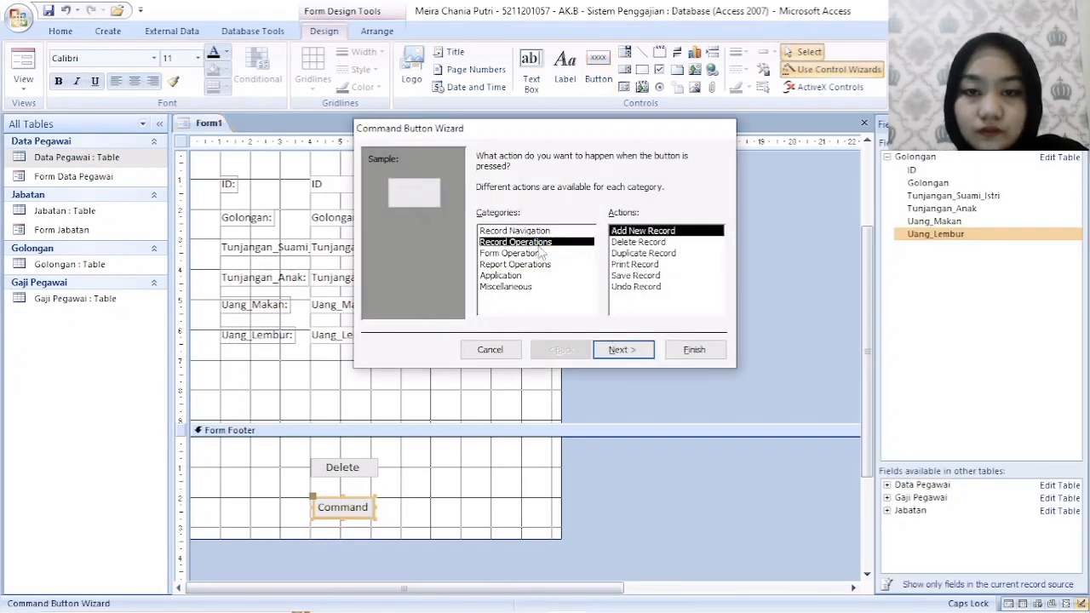
pyautogui.click(649, 243)
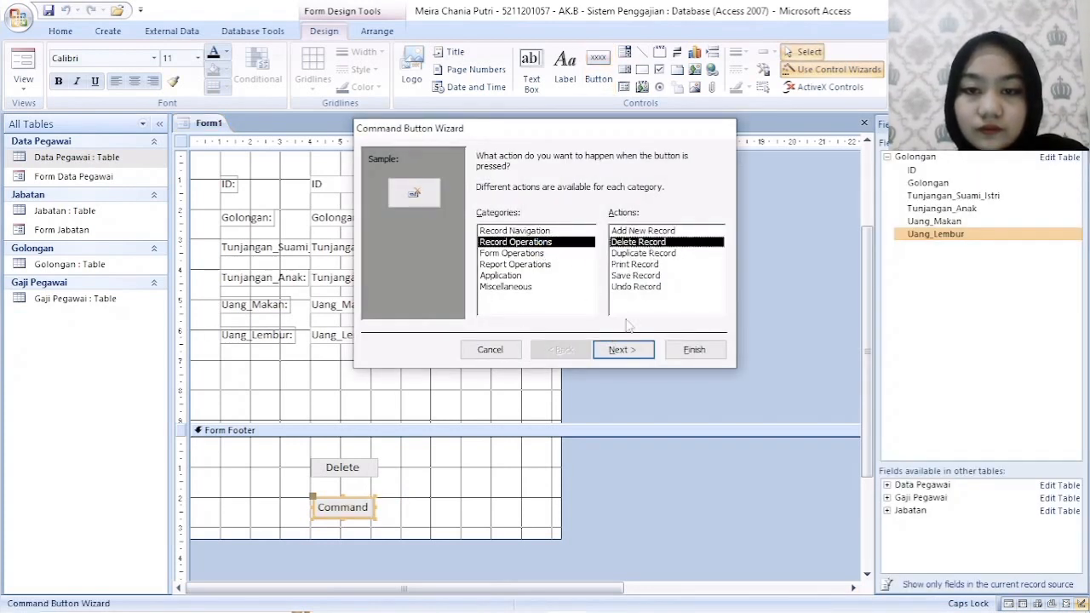
pyautogui.click(620, 350)
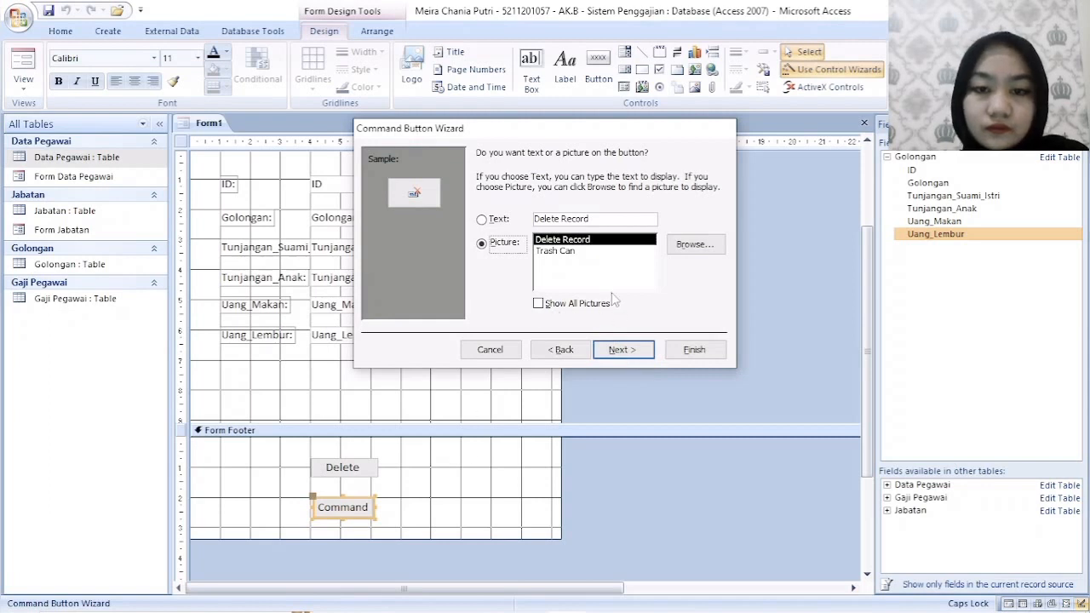
pyautogui.moveTo(596, 219); pyautogui.dragTo(562, 219)
pyautogui.press('BackSpace')
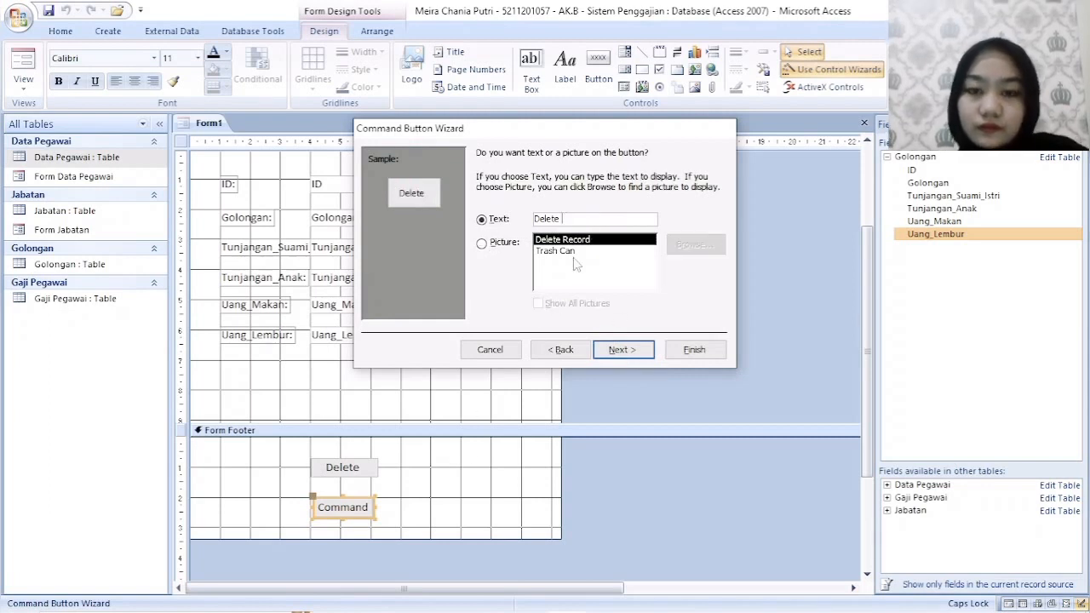
pyautogui.click(618, 350)
pyautogui.click(694, 350)
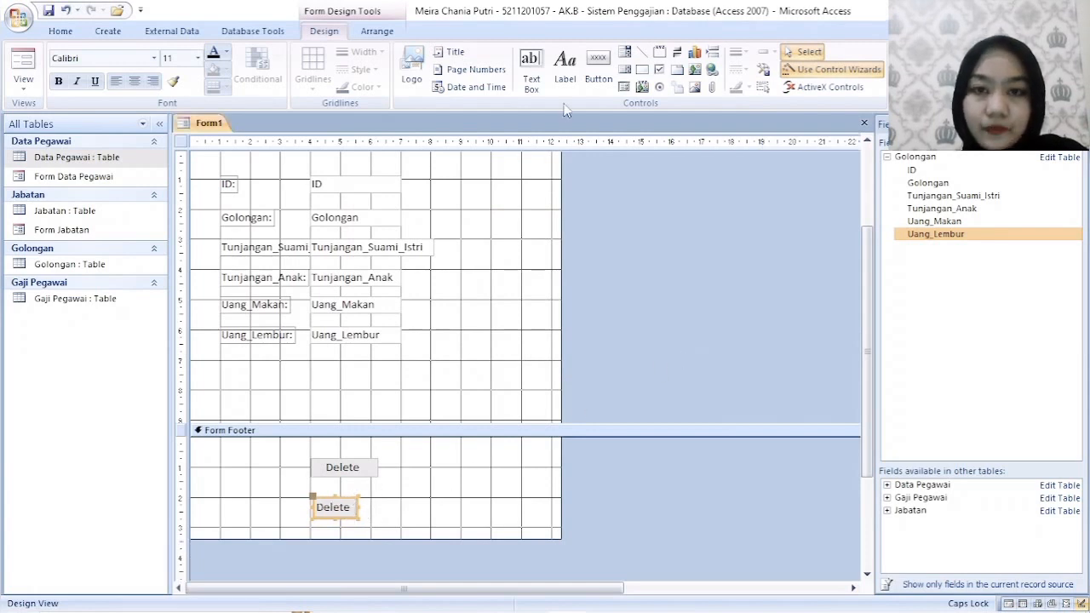
# - Change the caption of the lower Delete button in the form footer to ADD
pyautogui.click(339, 507)
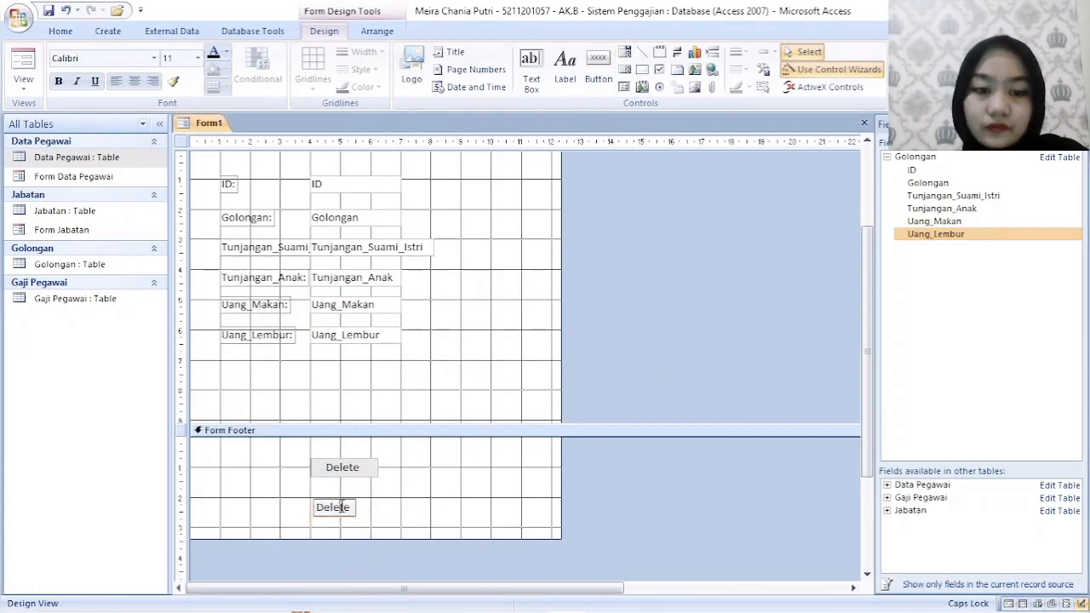
pyautogui.doubleClick(341, 508)
pyautogui.doubleClick(331, 513)
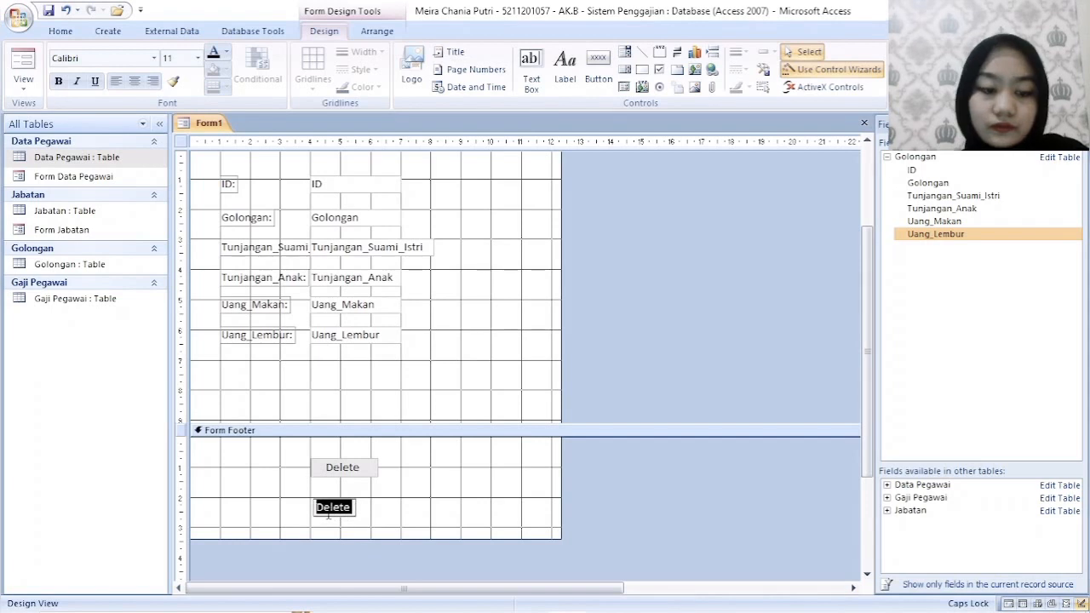
pyautogui.write('a')
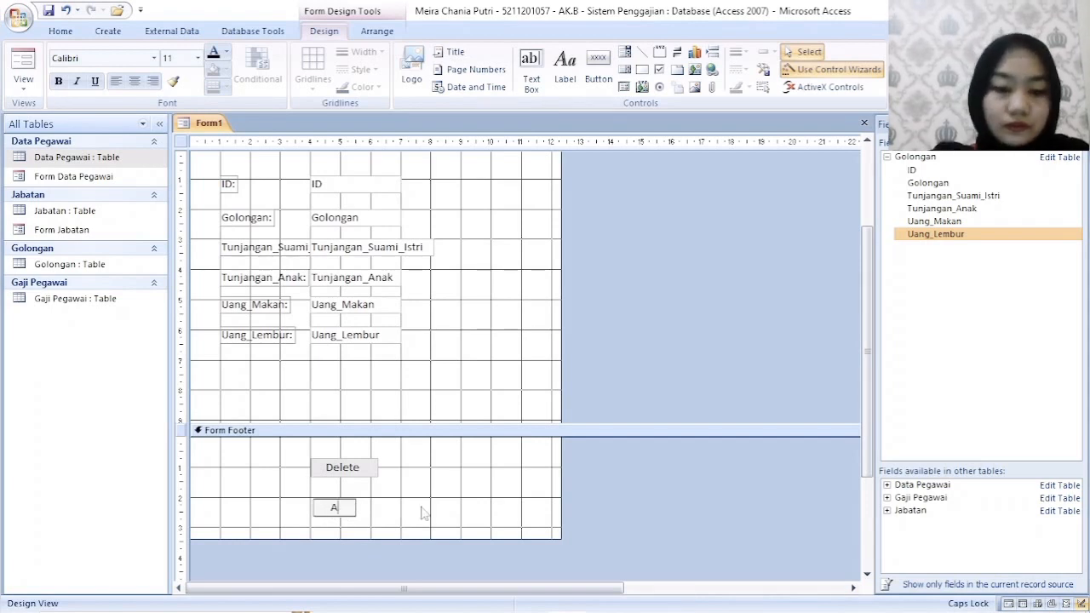
pyautogui.write('DD')
pyautogui.click(423, 512)
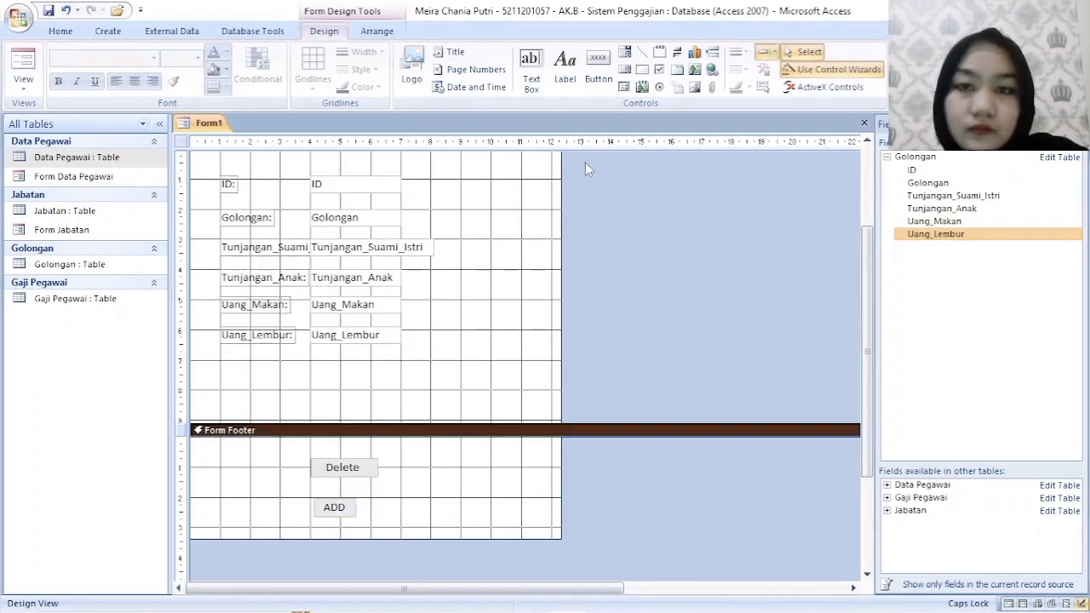
# - Create a button about 1.3 cm wide beside the other two with the Go To Next Record action and Go To Next picture
pyautogui.click(600, 77)
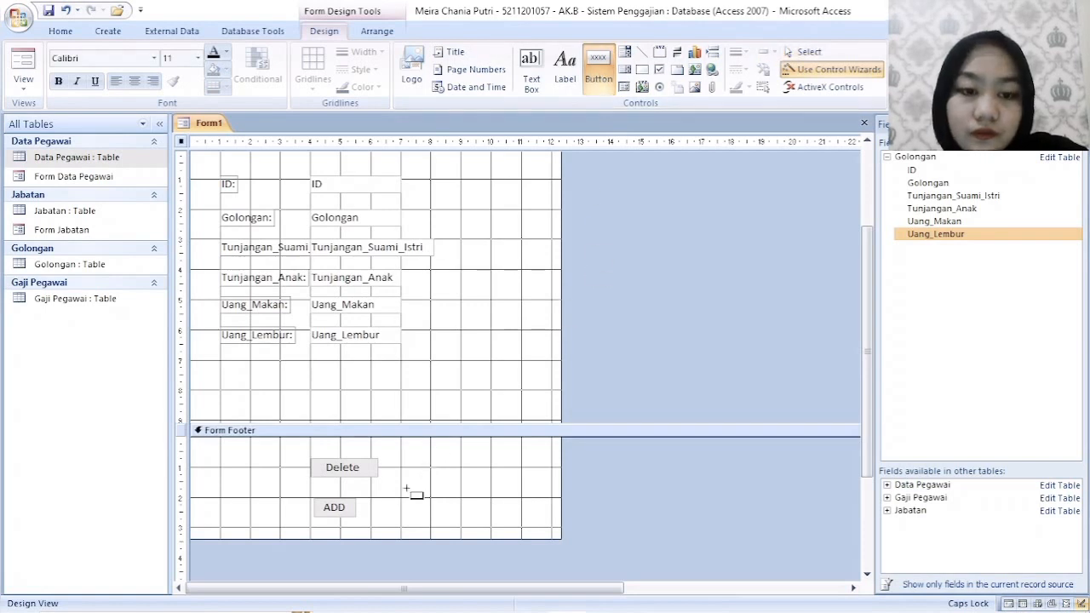
pyautogui.moveTo(394, 481); pyautogui.dragTo(433, 511)
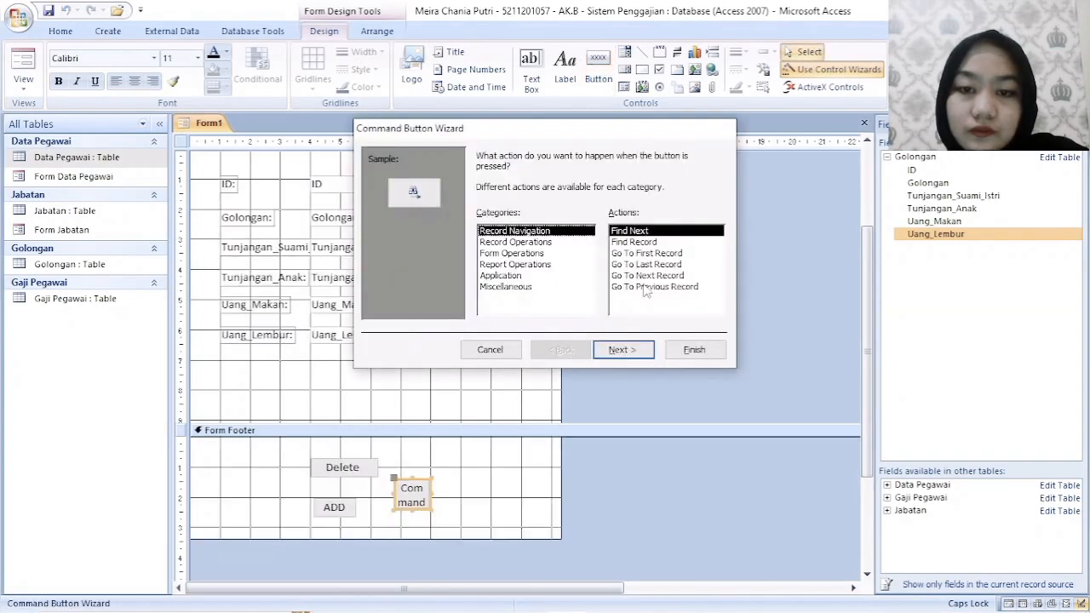
pyautogui.click(645, 287)
pyautogui.click(652, 276)
pyautogui.click(630, 350)
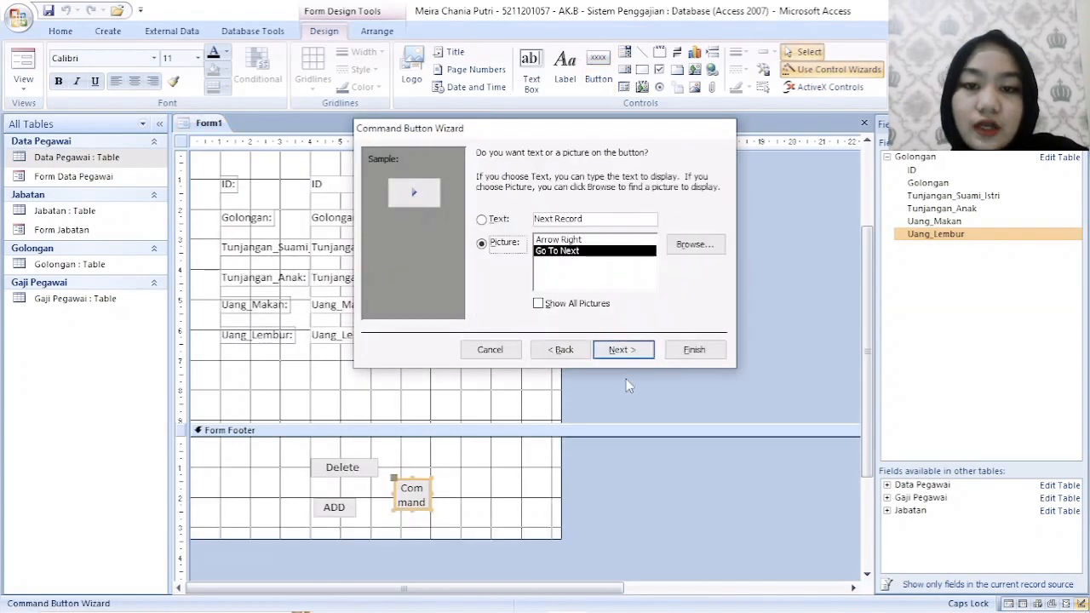
pyautogui.click(624, 355)
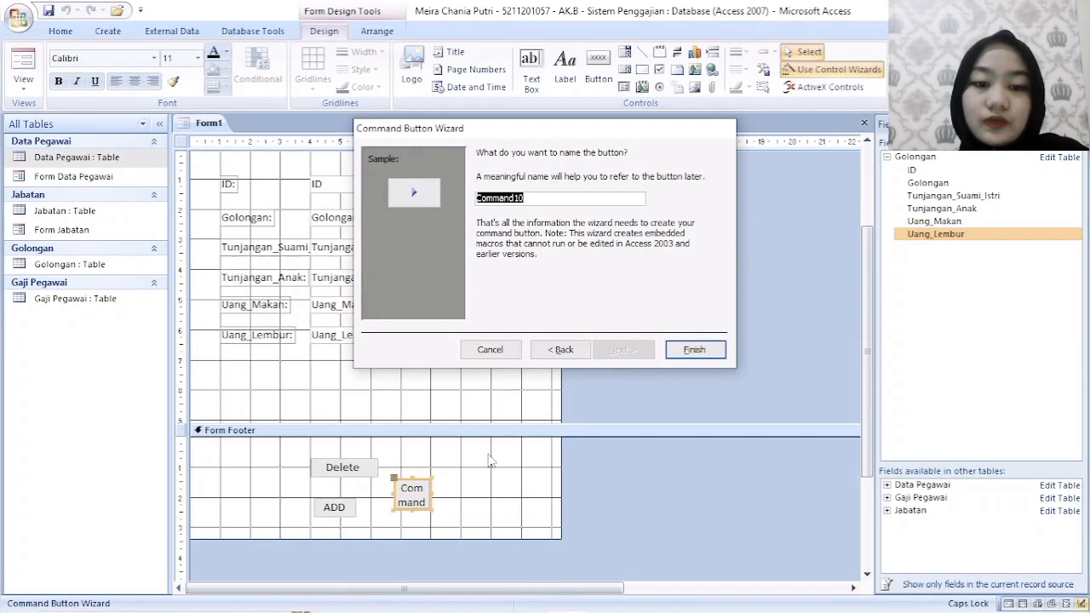
pyautogui.click(694, 350)
# - Widen the ADD button in the form footer to about 2.1 cm
pyautogui.click(356, 509)
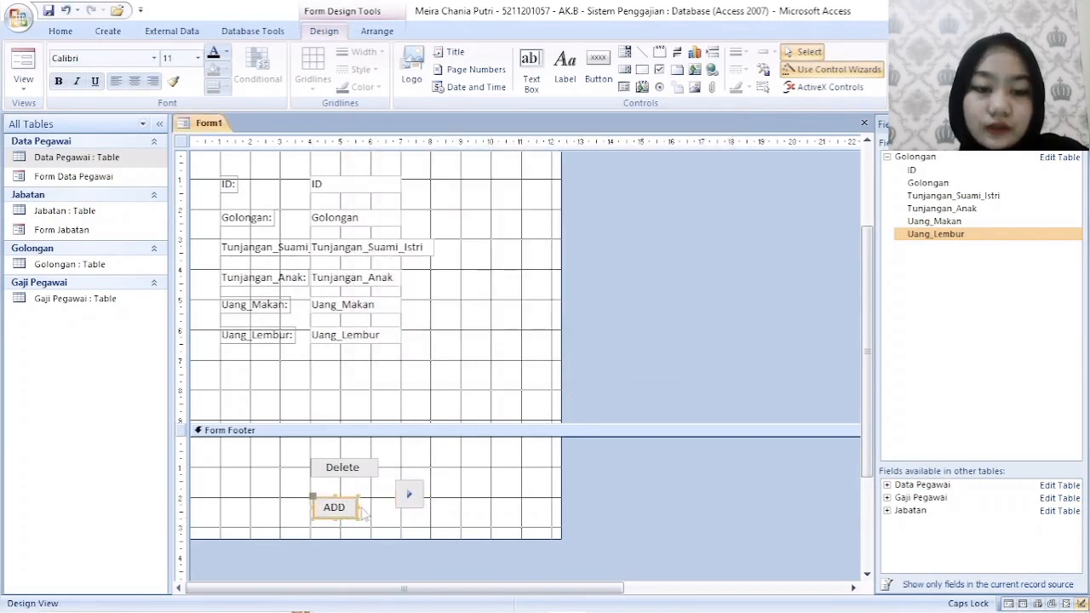
pyautogui.moveTo(360, 508)
pyautogui.mouseDown()
pyautogui.moveTo(389, 508)
pyautogui.moveTo(375, 507)
pyautogui.mouseUp()
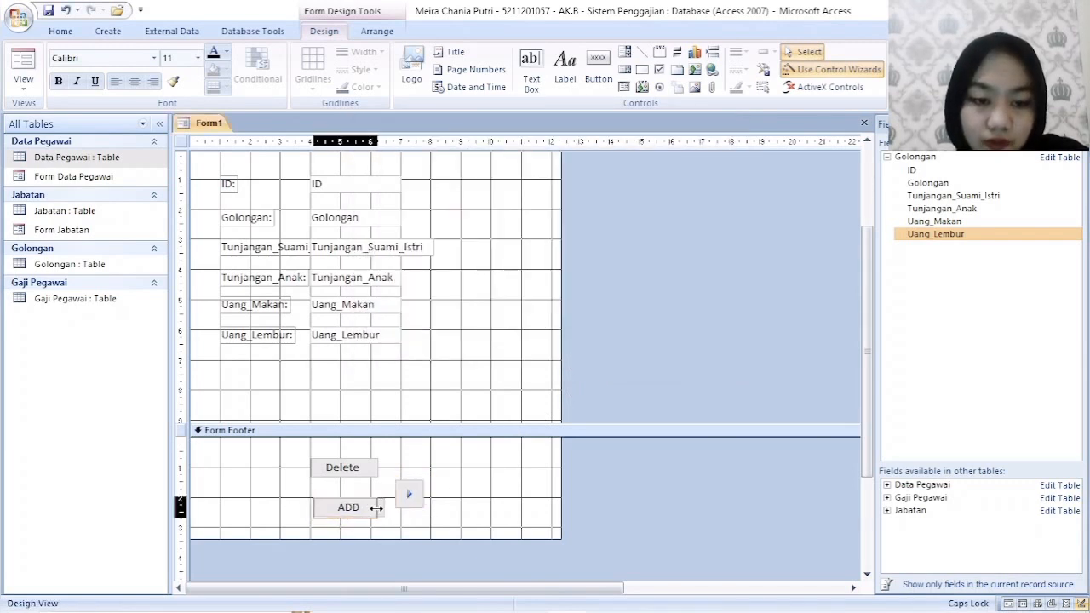
# - Create a button about 1.1 cm wide before the Delete and ADD buttons with the Go To Previous Record action and picture, spaced slightly away from them
pyautogui.click(597, 68)
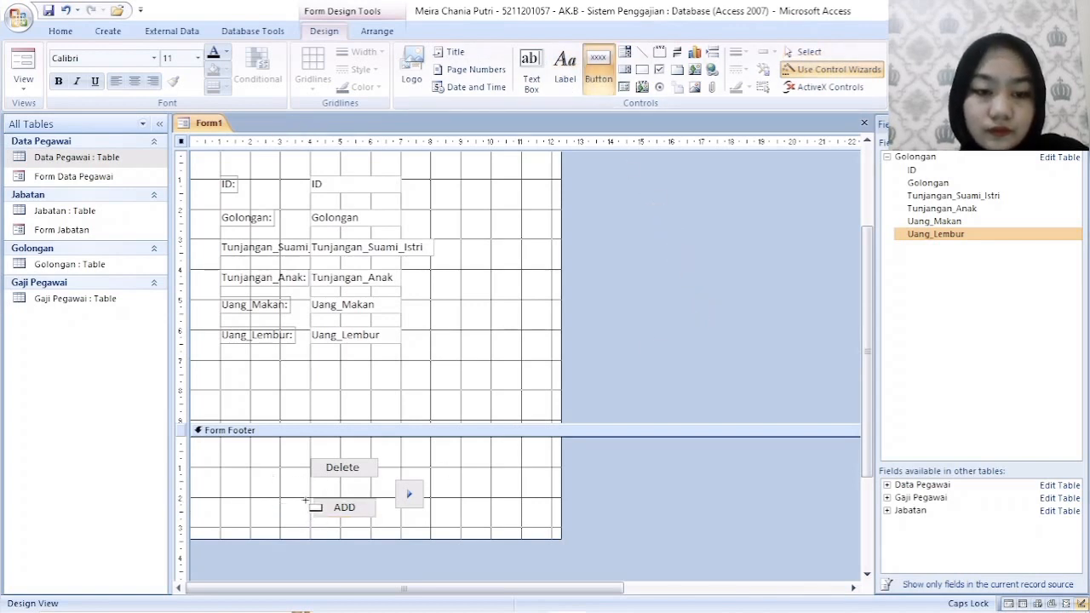
pyautogui.moveTo(306, 502); pyautogui.dragTo(273, 478)
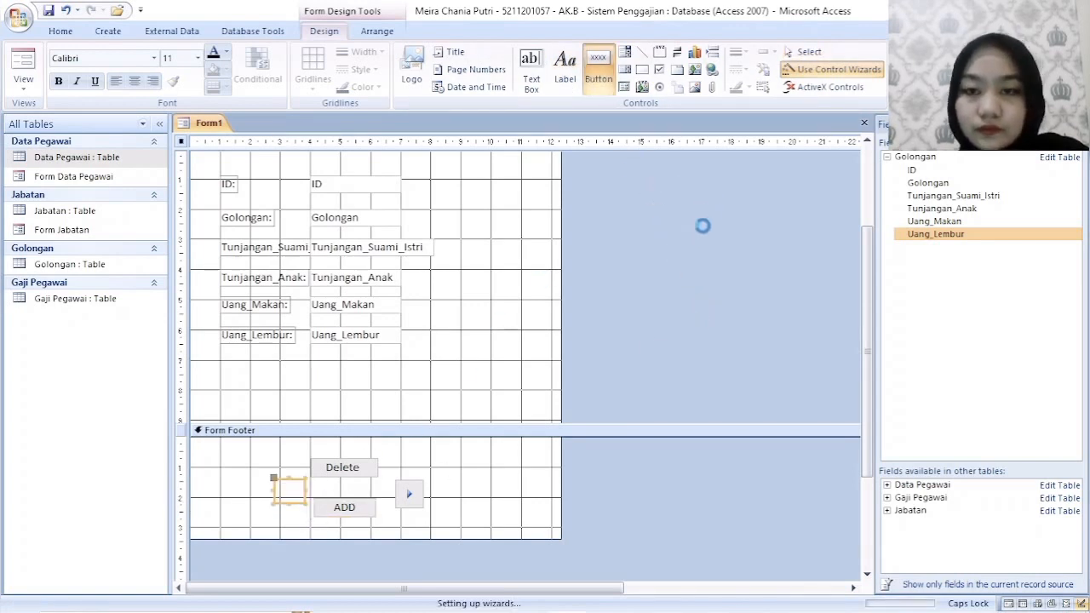
pyautogui.click(654, 287)
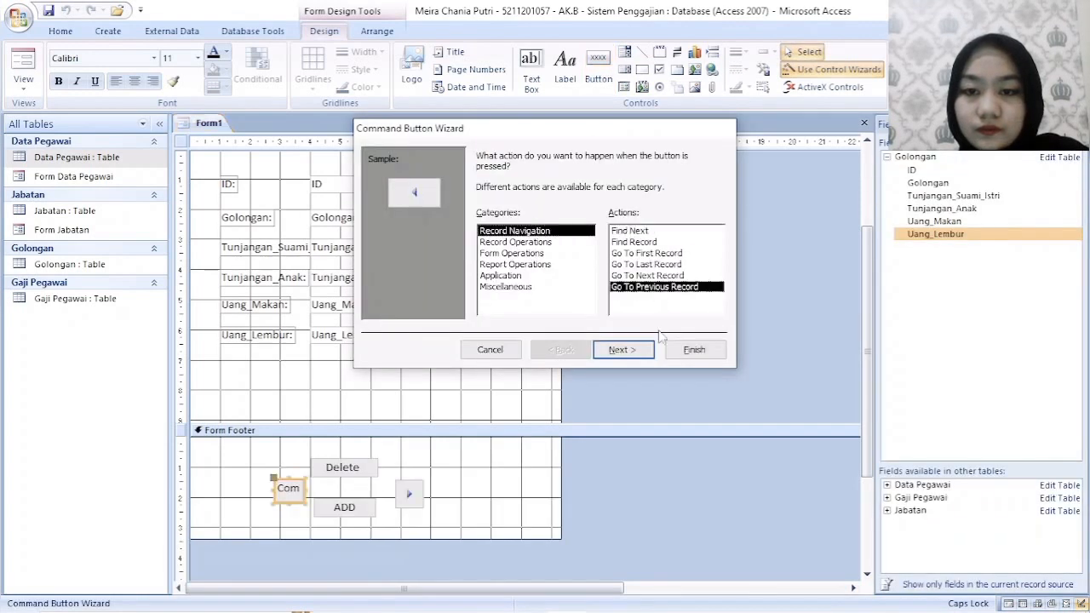
pyautogui.click(628, 349)
pyautogui.click(621, 349)
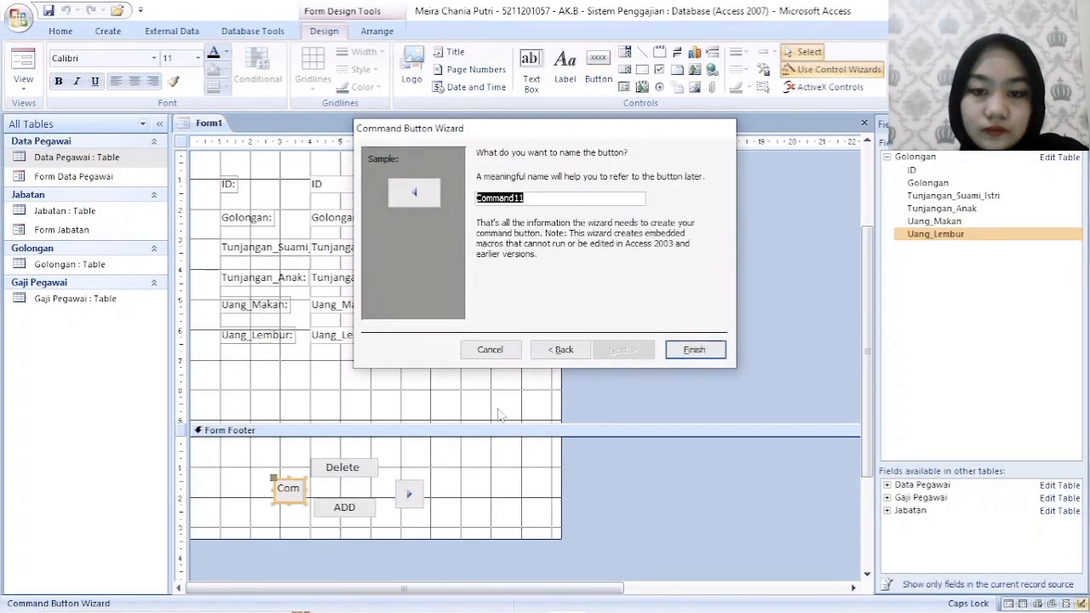
pyautogui.click(698, 354)
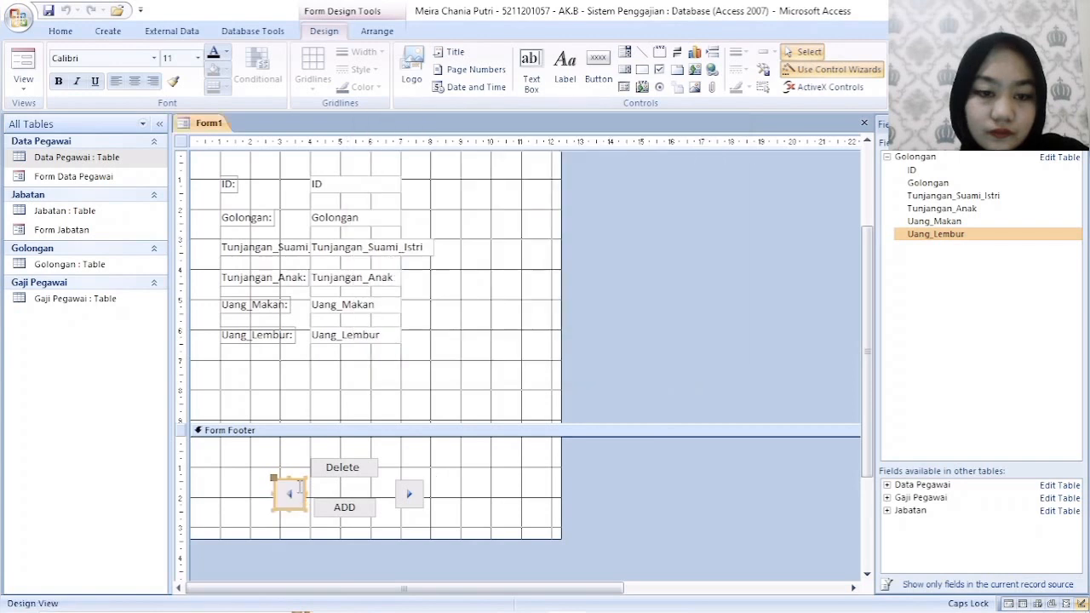
pyautogui.moveTo(294, 481); pyautogui.dragTo(281, 482)
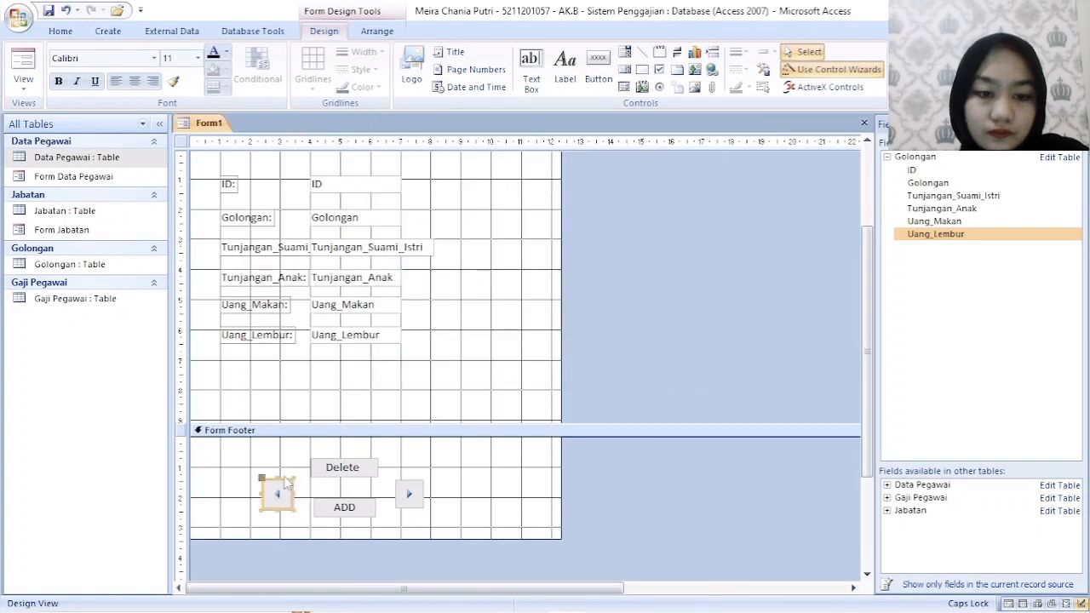
# - Nudge the ADD button slightly left and down so it lines up beneath the Delete button
pyautogui.click(356, 504)
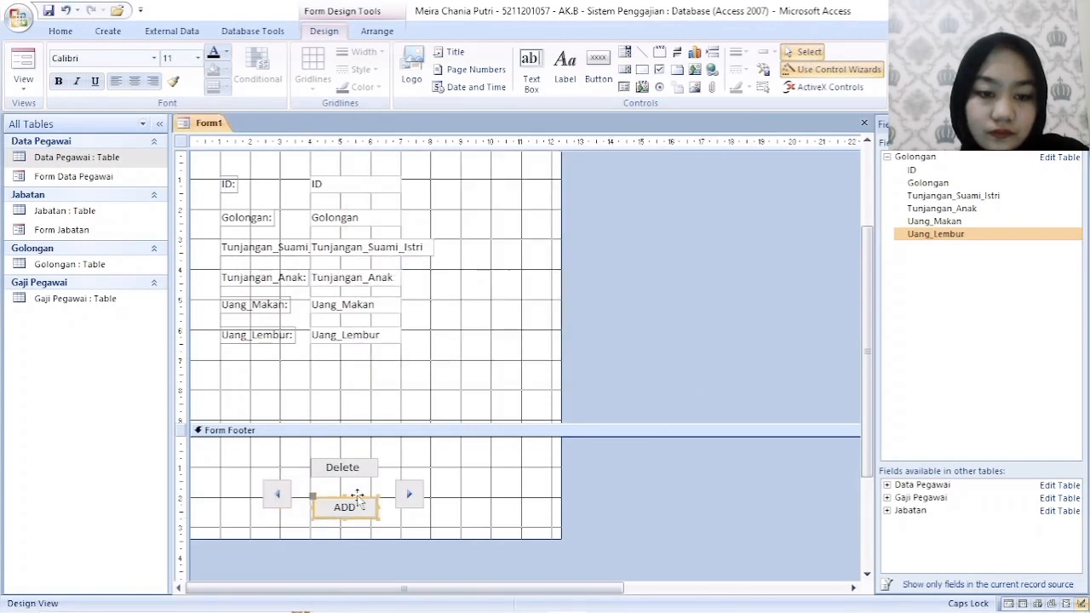
pyautogui.moveTo(357, 498); pyautogui.dragTo(356, 501)
pyautogui.click(622, 428)
# - Save the form under the name Form Golongan
pyautogui.scroll(2, 503, 424)
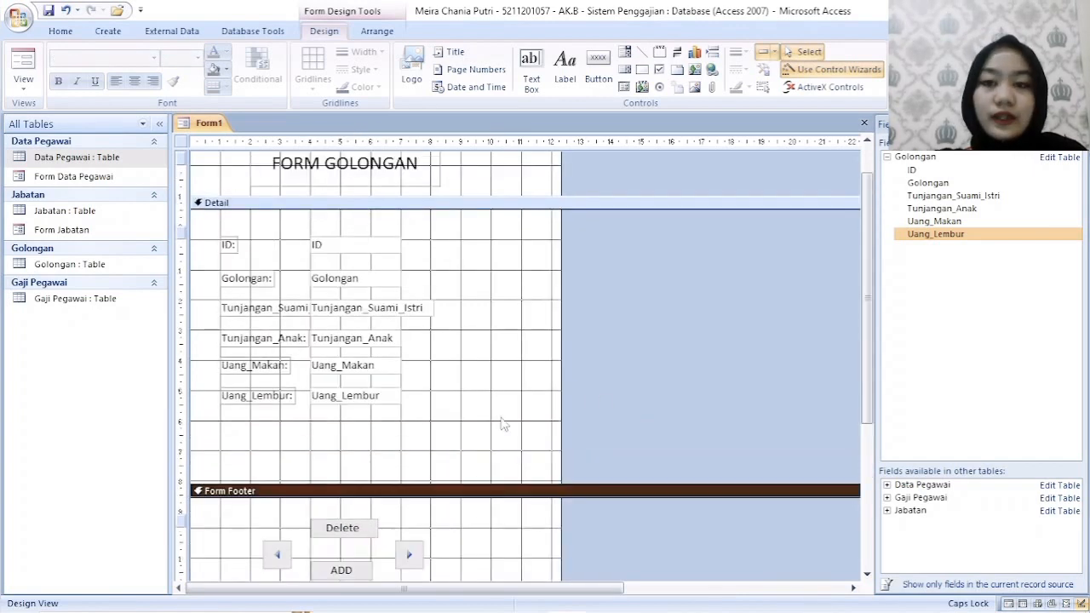
pyautogui.scroll(1, 502, 424)
pyautogui.rightClick(219, 127)
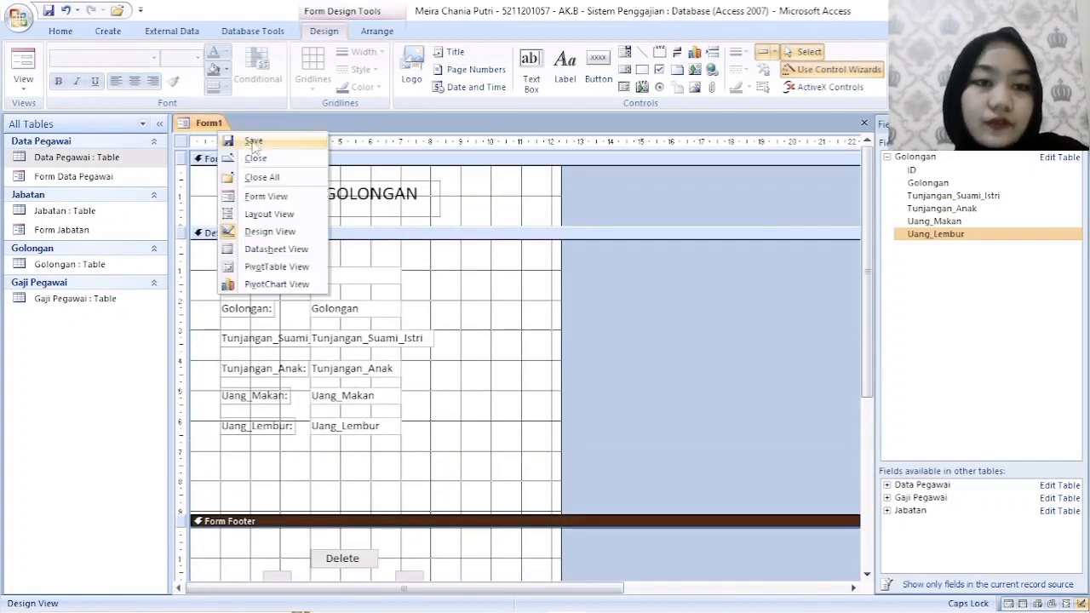
pyautogui.click(254, 142)
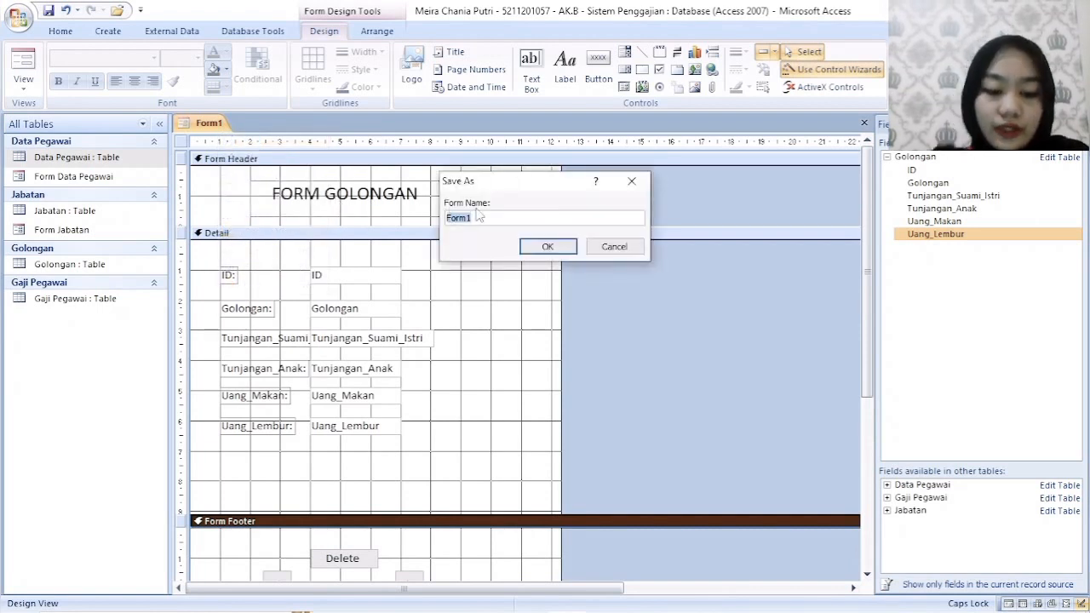
pyautogui.write('fORM')
pyautogui.press('BackSpace')
pyautogui.press('BackSpace')
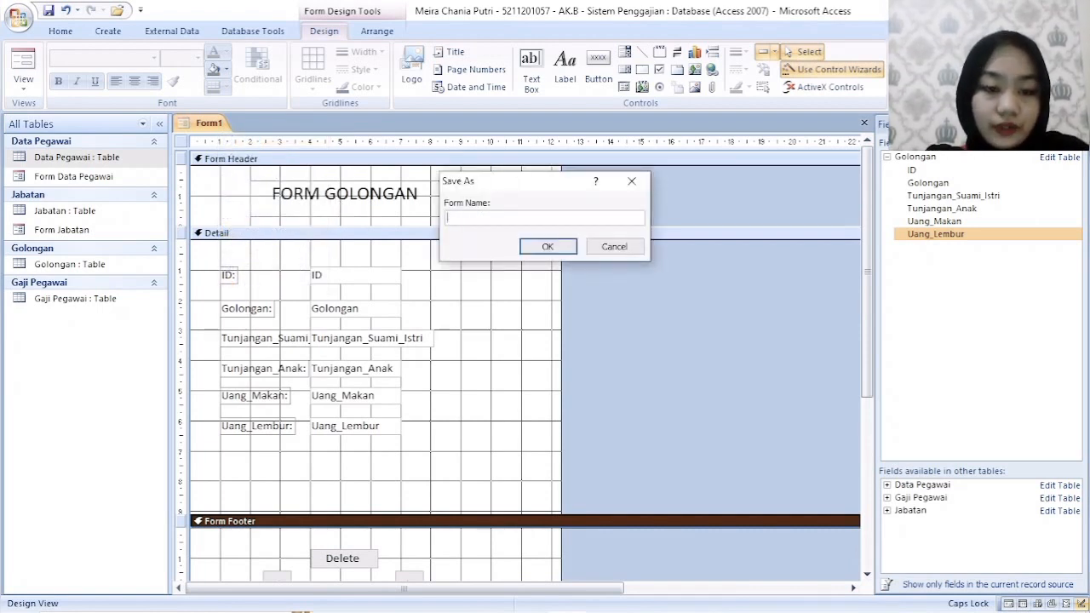
pyautogui.press('capslock')
pyautogui.write('Form Golongan')
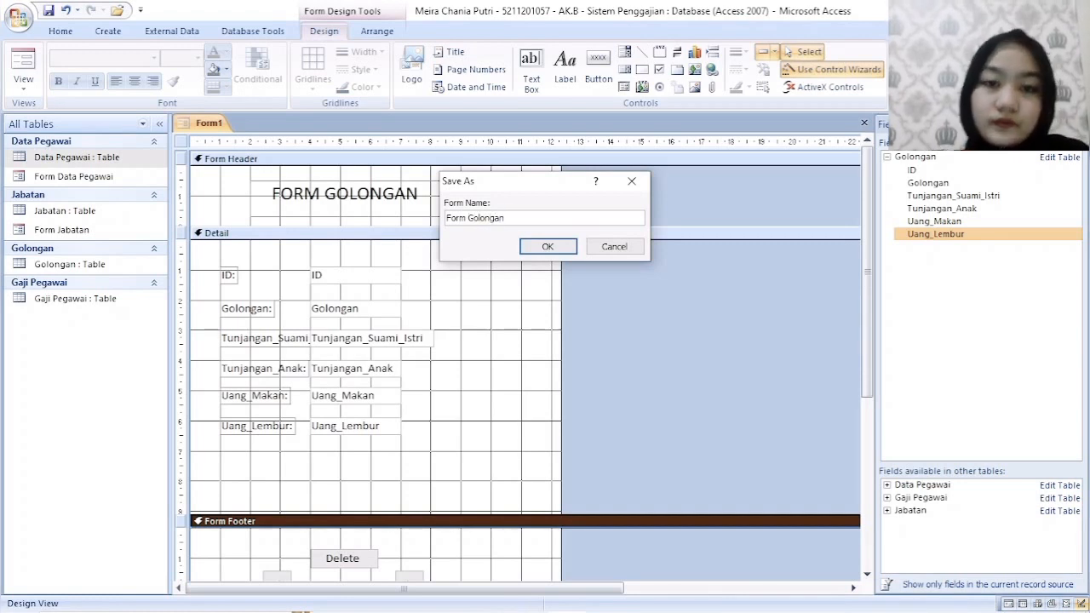
pyautogui.click(566, 251)
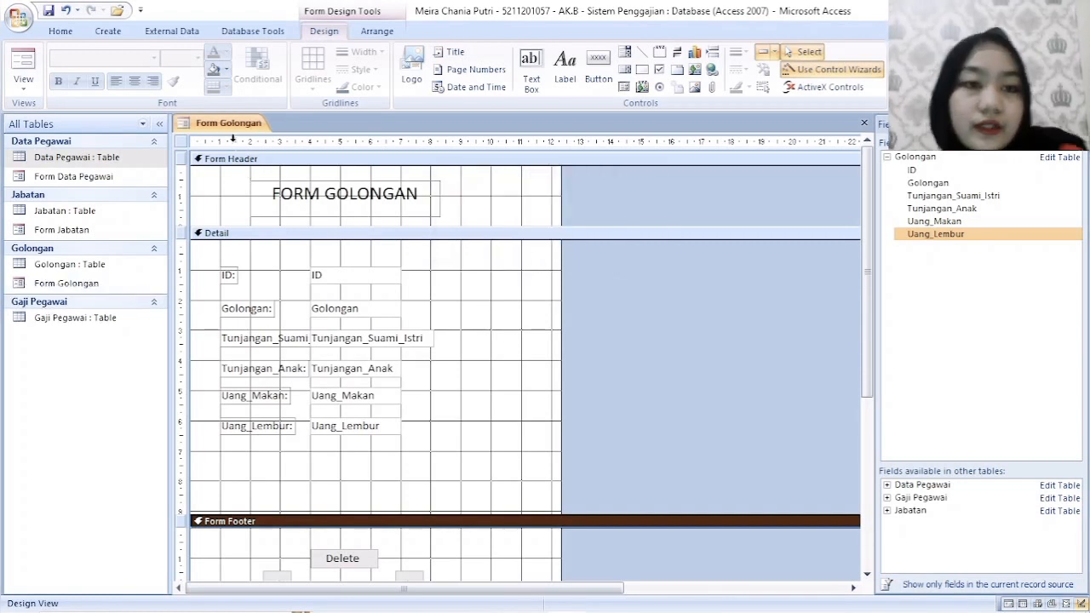
# - Switch Form Golongan to Form View and enter 01 as the Golongan value of the new record
pyautogui.rightClick(232, 124)
pyautogui.click(276, 192)
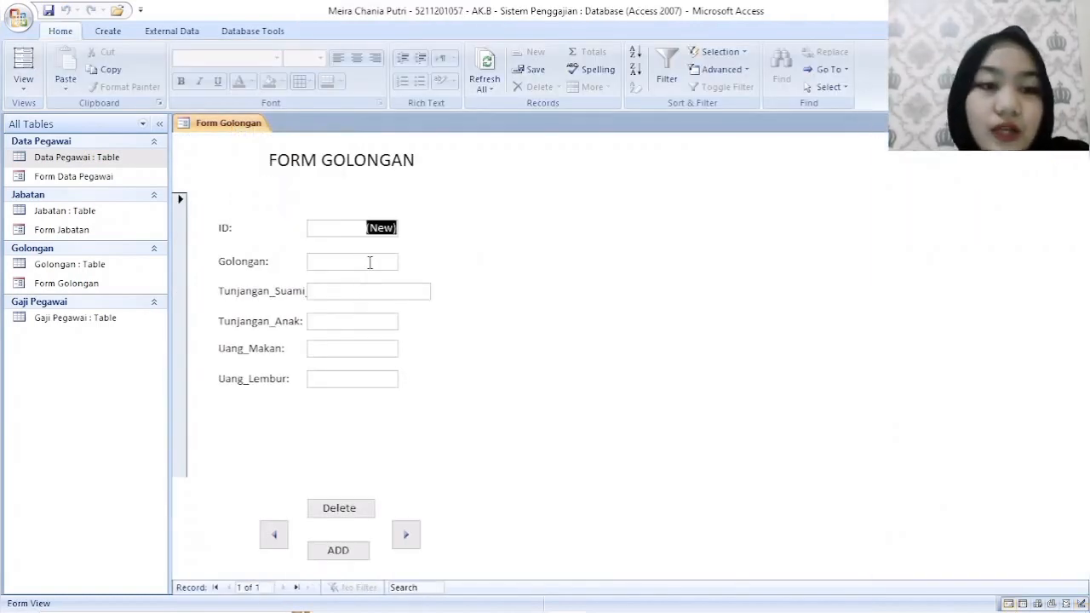
pyautogui.click(369, 262)
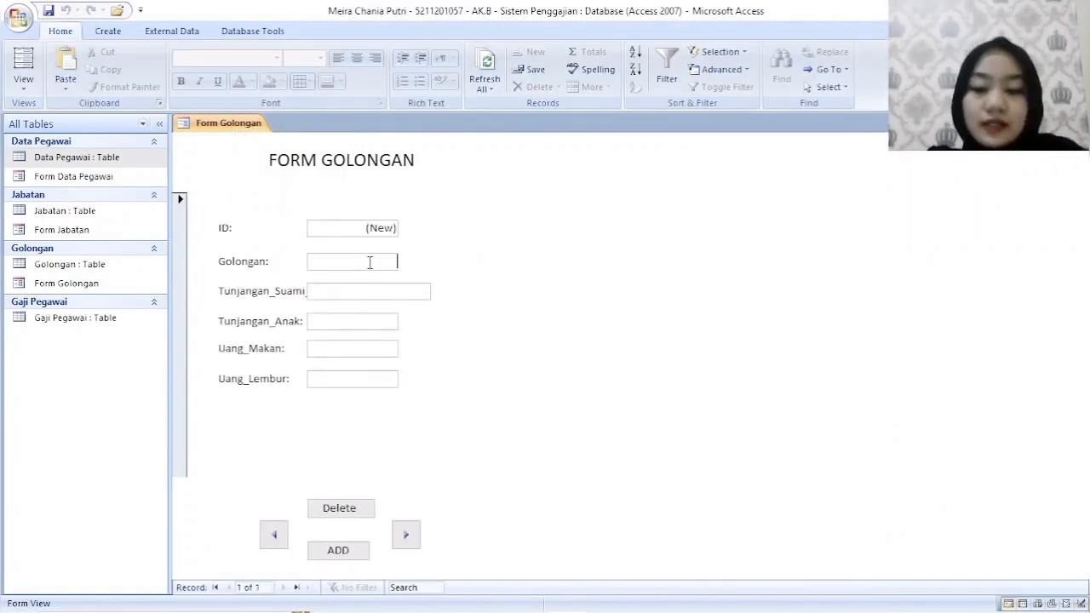
pyautogui.write('01')
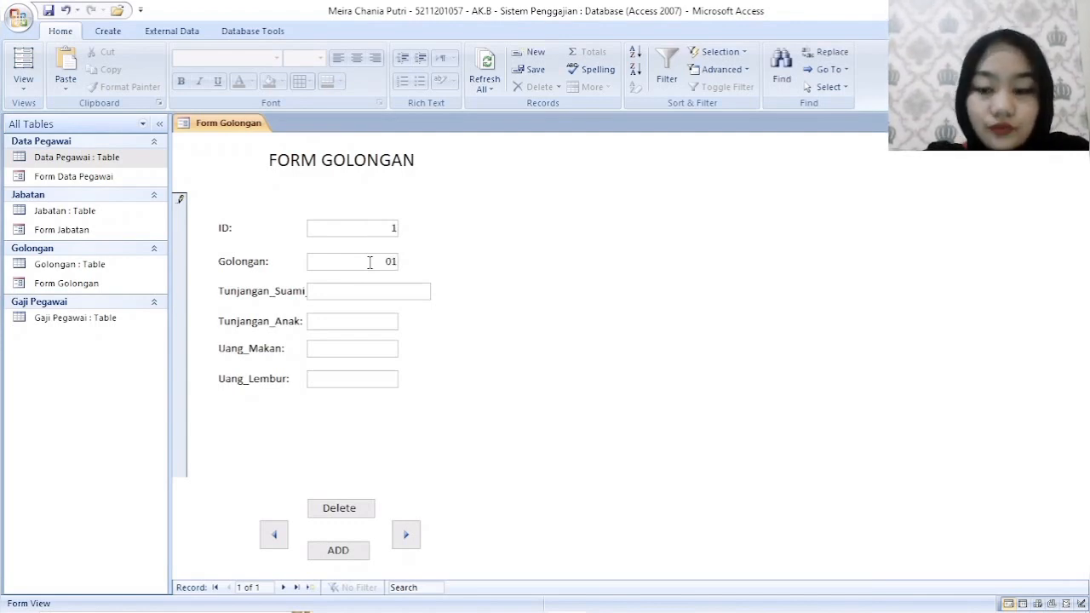
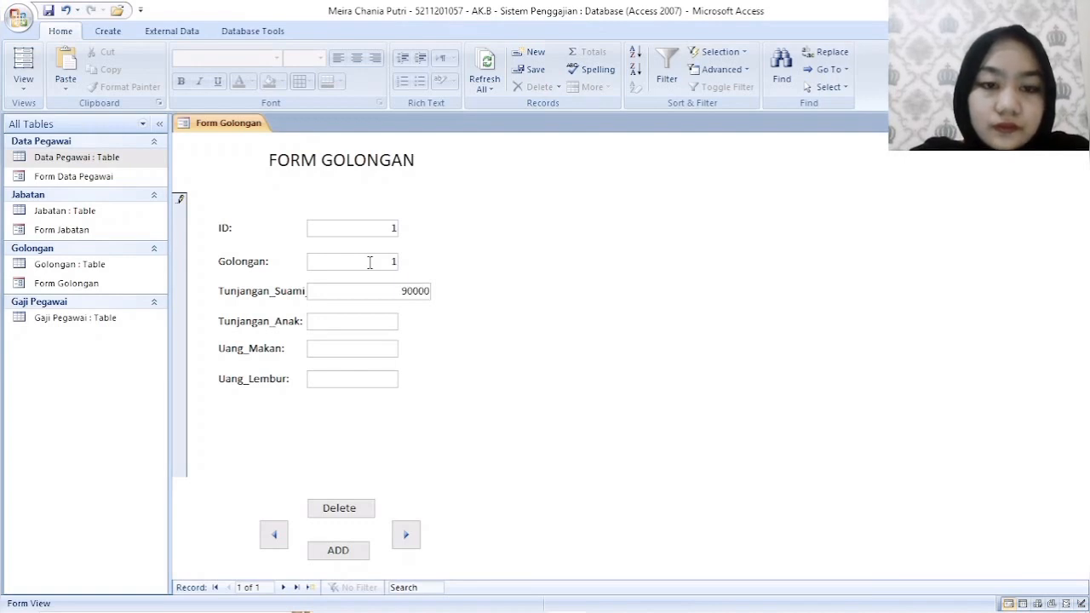
# - Enter 9000000 as Tunjangan_Suami_Istri, 4500000 as Tunjangan_Anak and 3500000 as Uang_Makan in the new record
pyautogui.press('Tab')
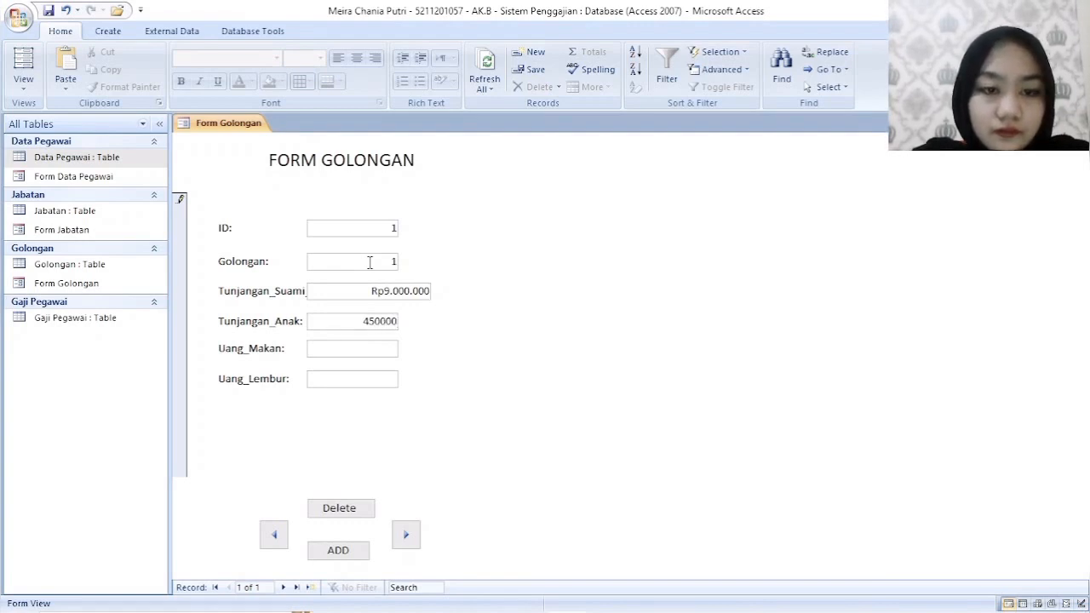
pyautogui.press('Tab')
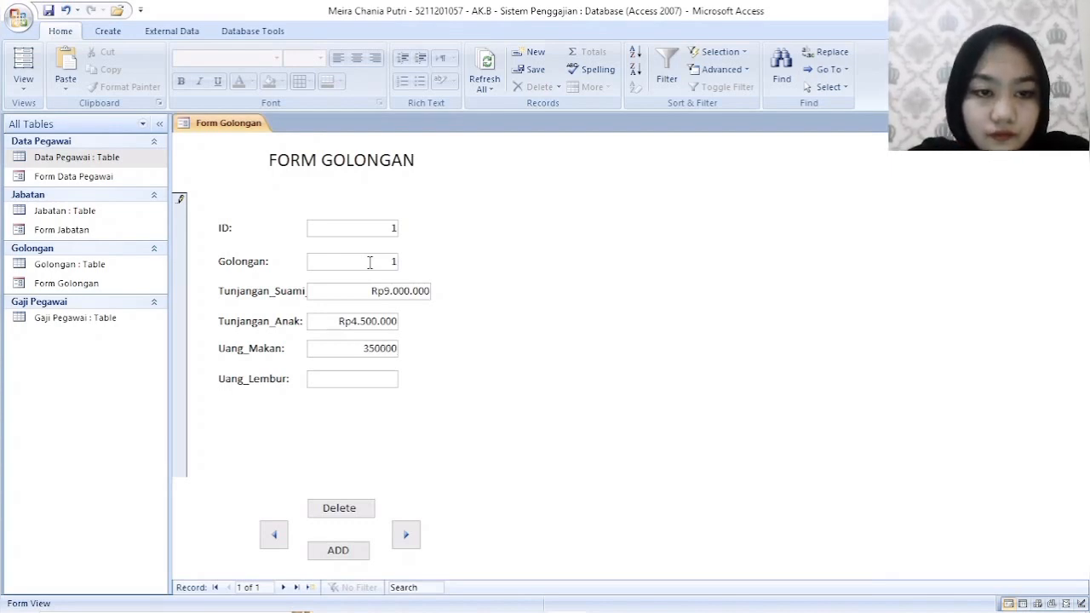
pyautogui.press('Tab')
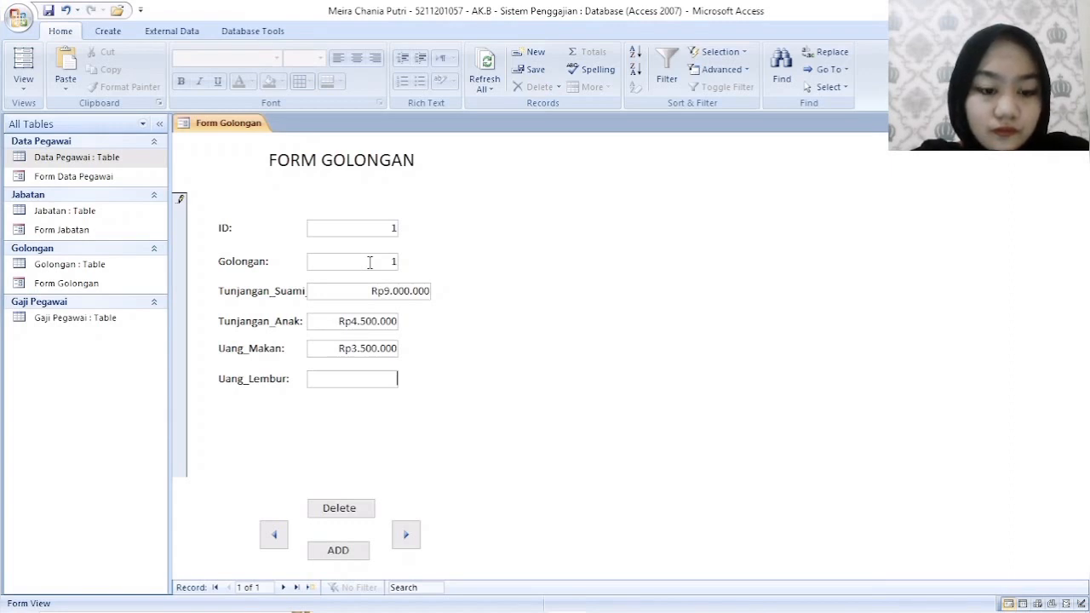
# - Correct Uang_Makan to 350000, enter 400000 as Uang_Lembur and complete the record
pyautogui.hotkey('shift', 'Tab')
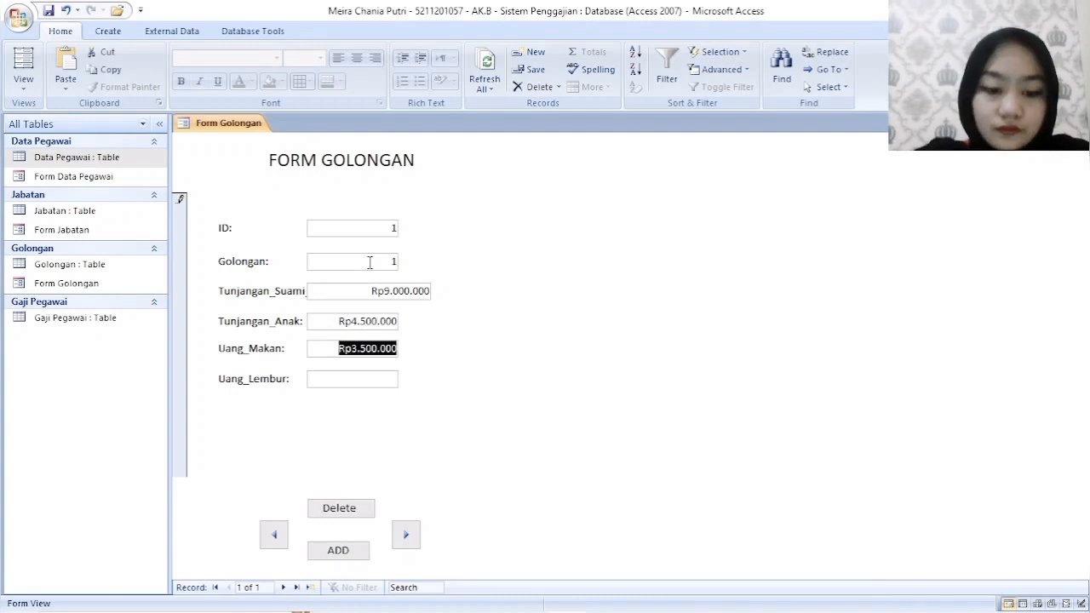
pyautogui.write('35')
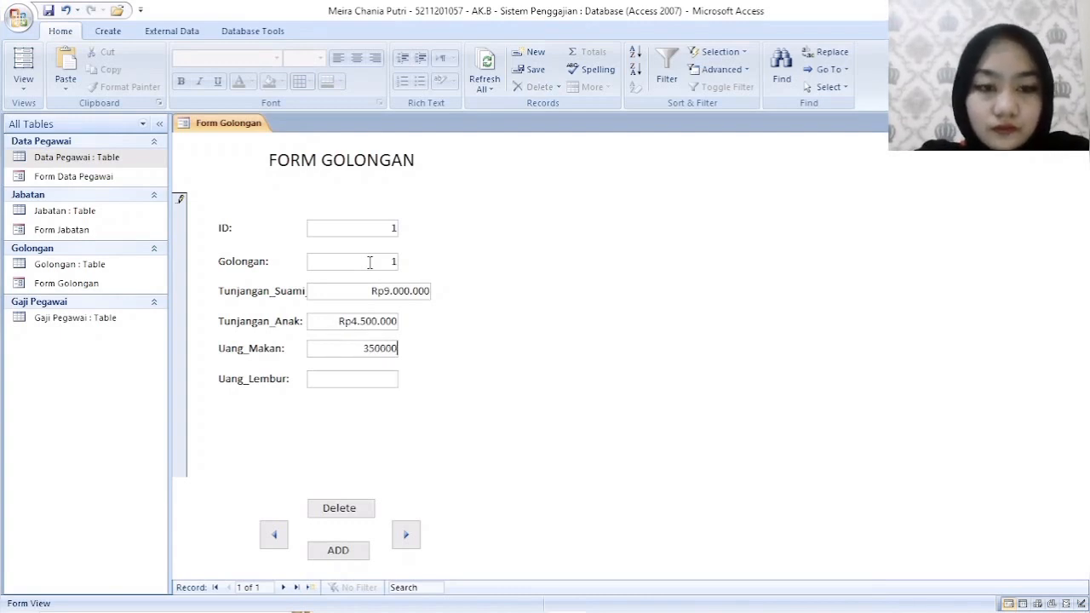
pyautogui.press('Tab')
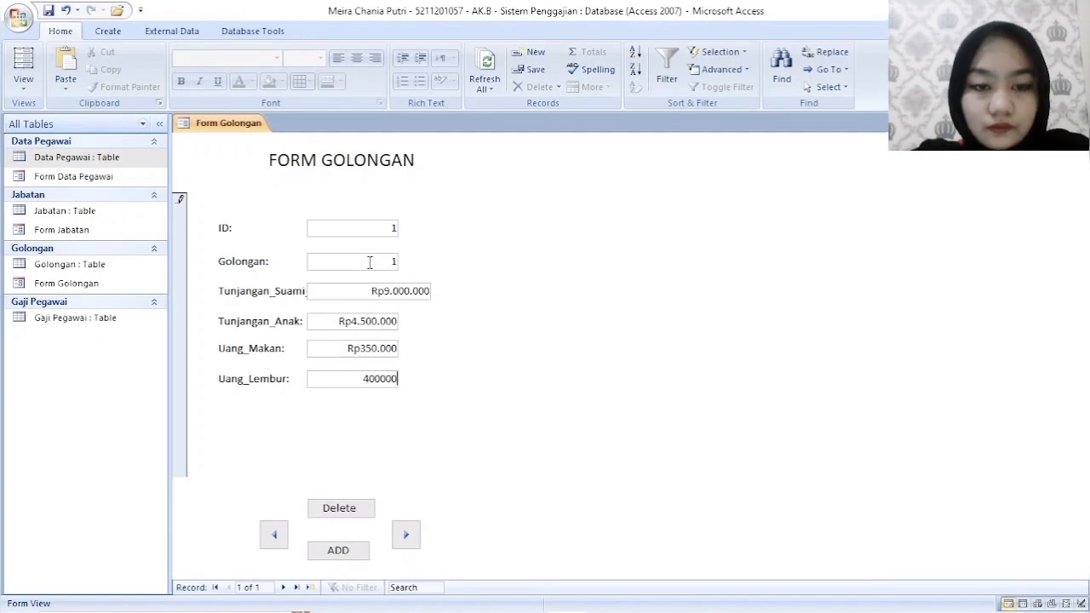
pyautogui.write('400000')
pyautogui.press('Tab')
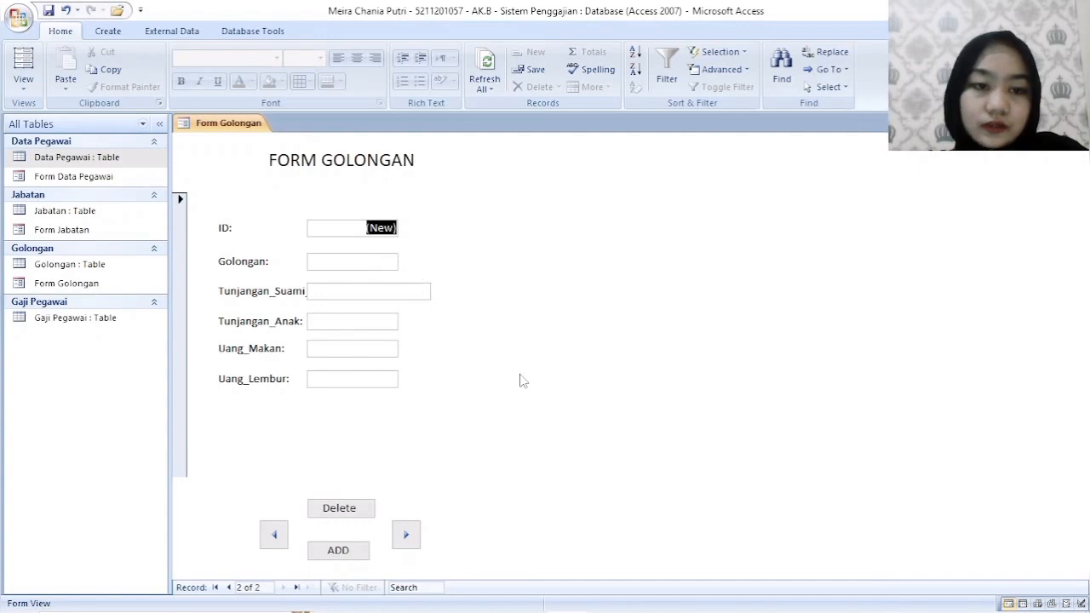
# - Save Form Golongan and close it after reviewing its record in Datasheet View
pyautogui.rightClick(248, 128)
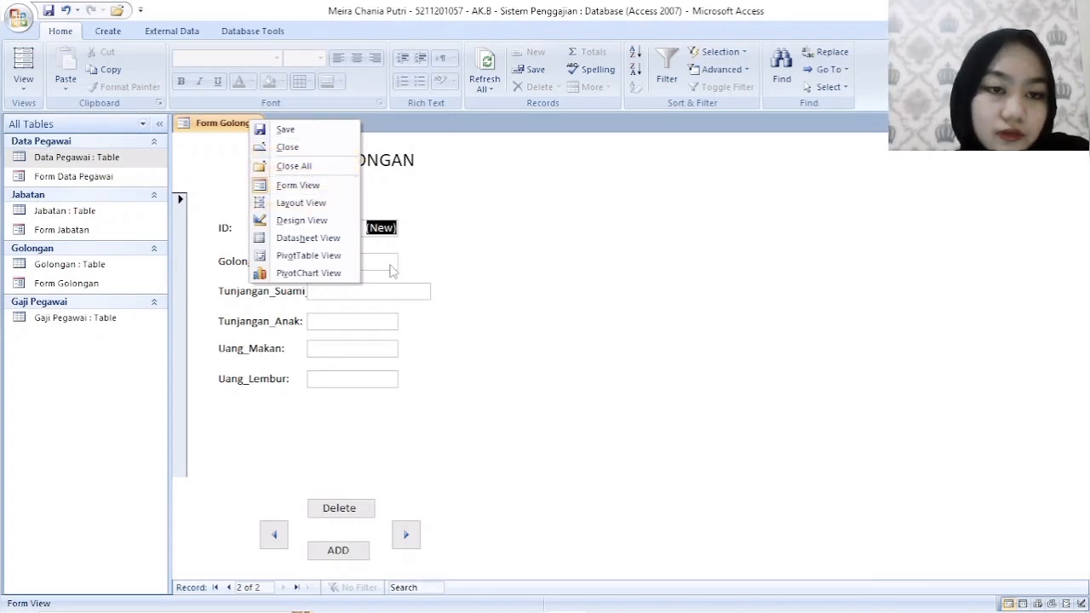
pyautogui.click(303, 139)
pyautogui.rightClick(220, 123)
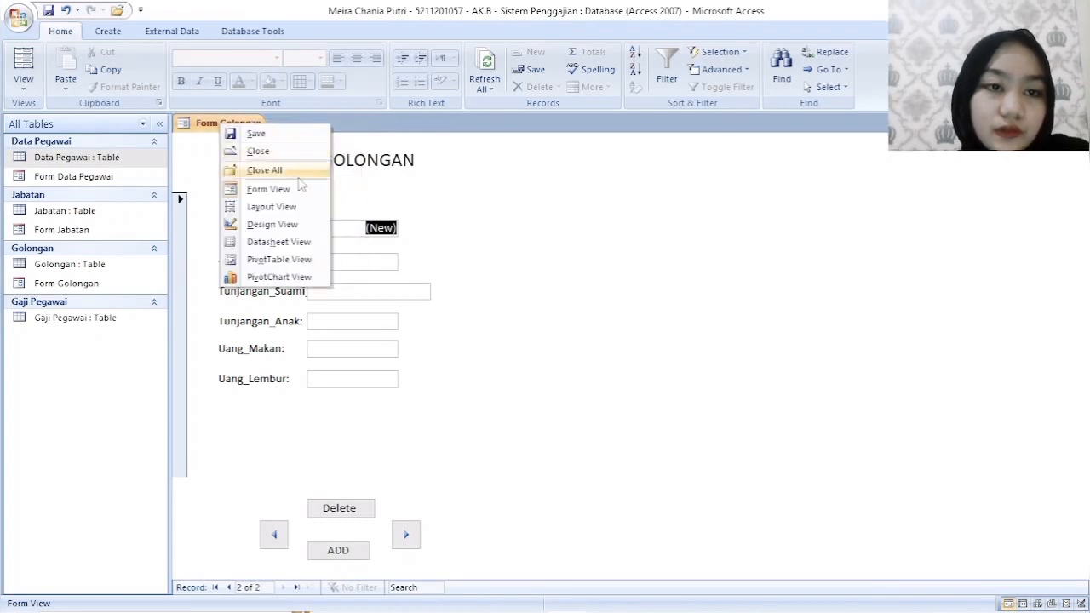
pyautogui.click(293, 246)
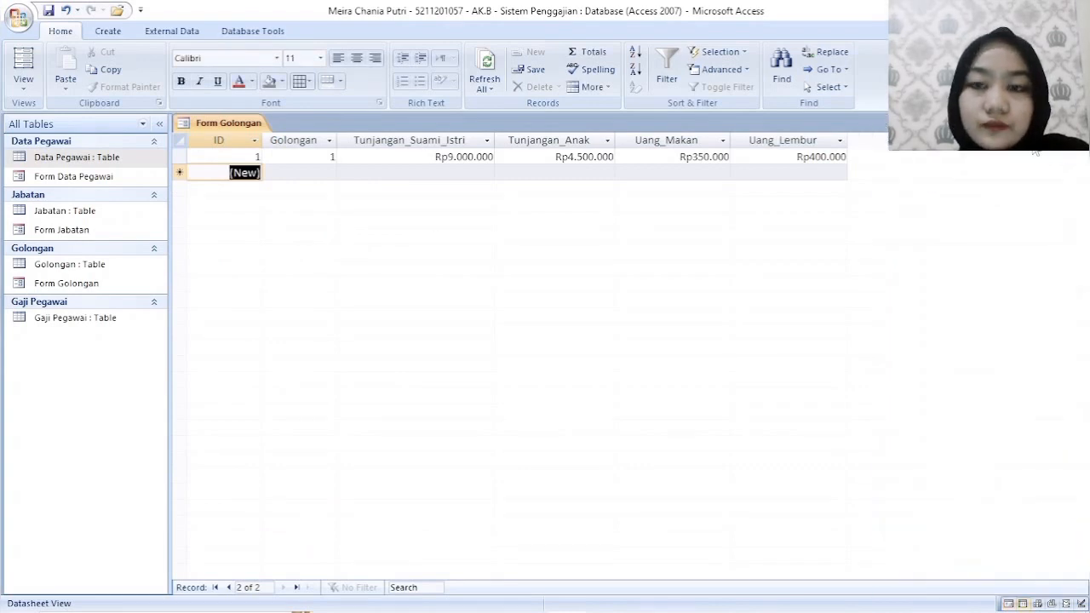
pyautogui.rightClick(239, 126)
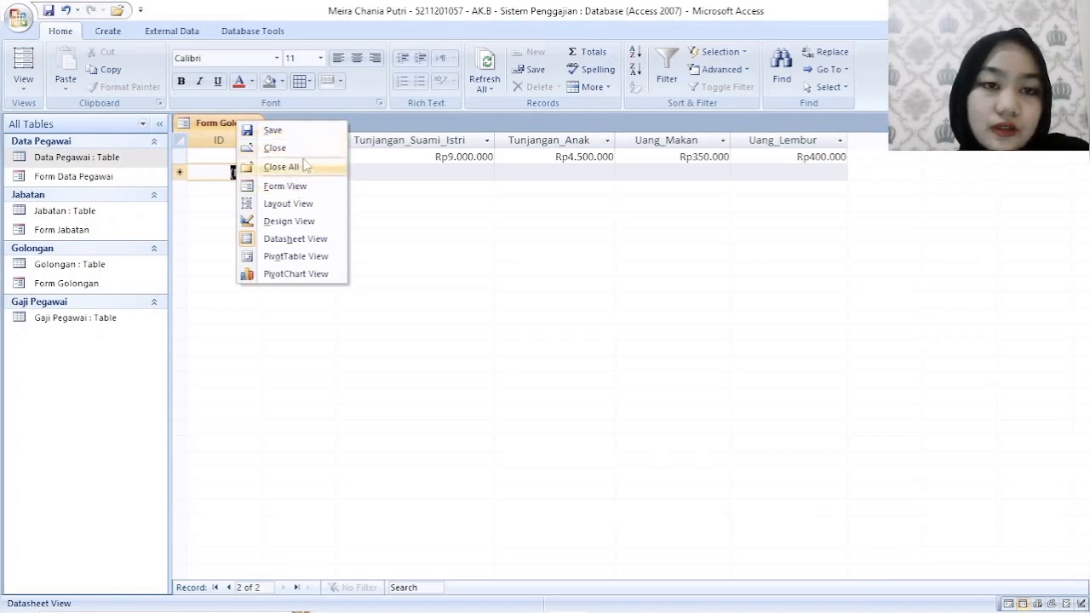
pyautogui.click(307, 148)
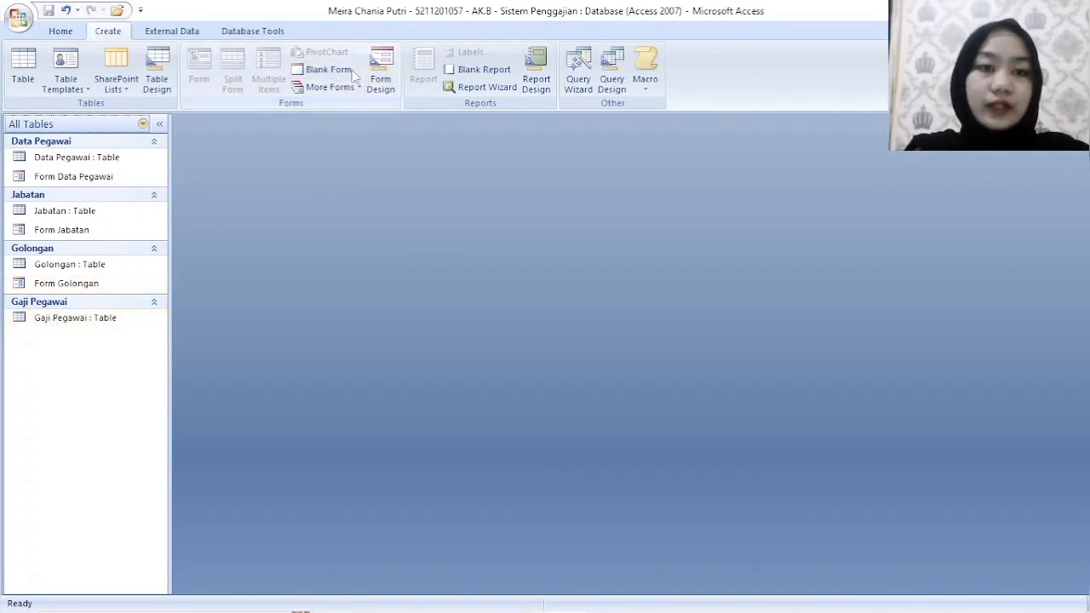
# - Create a new form in Design View and add the Form Header/Footer sections to it
pyautogui.click(381, 72)
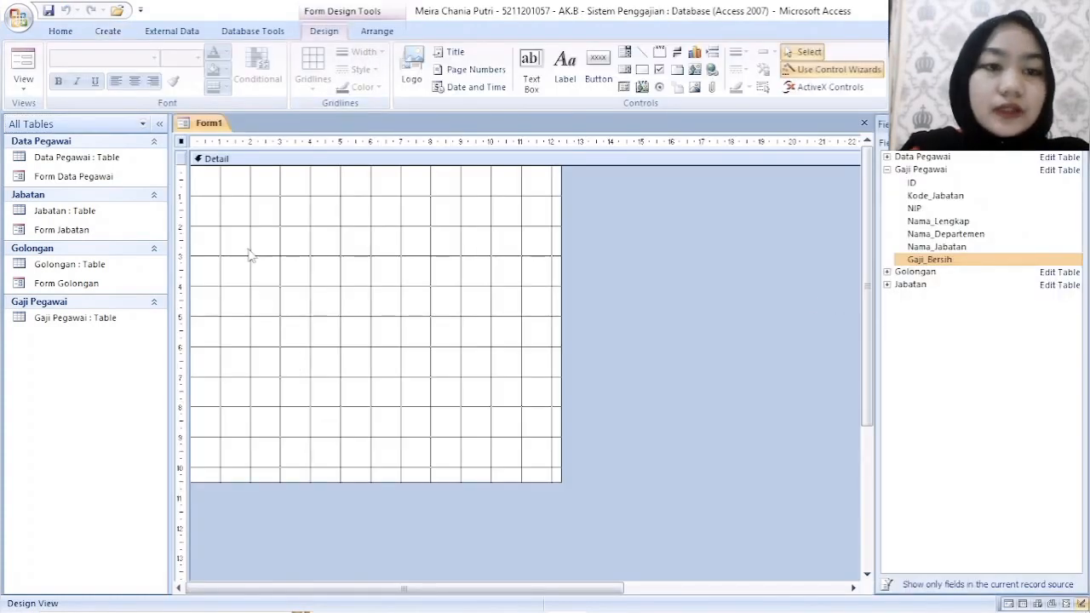
pyautogui.doubleClick(251, 189)
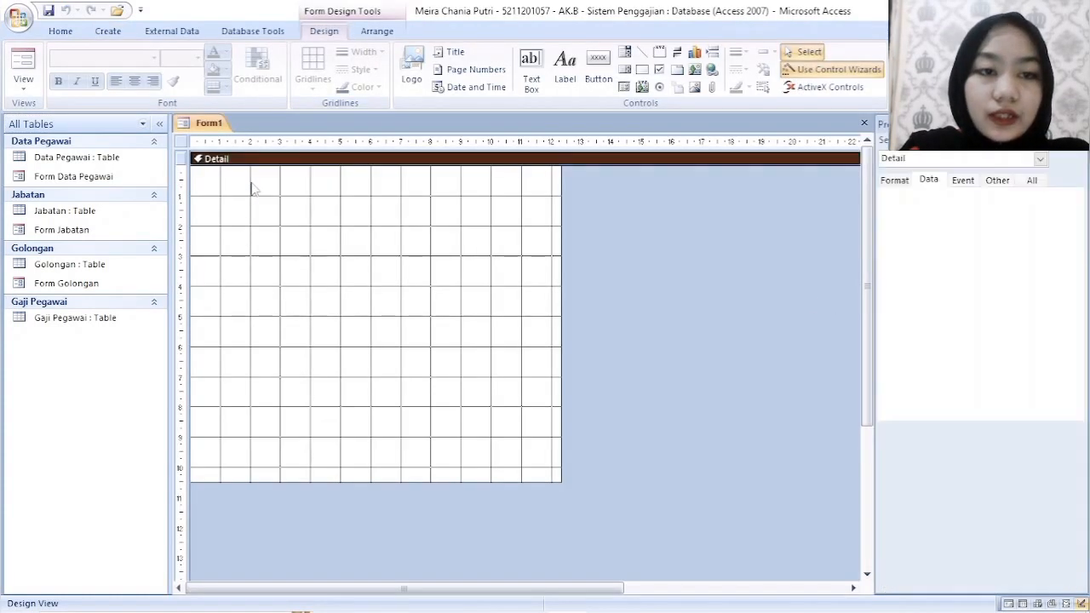
pyautogui.rightClick(253, 188)
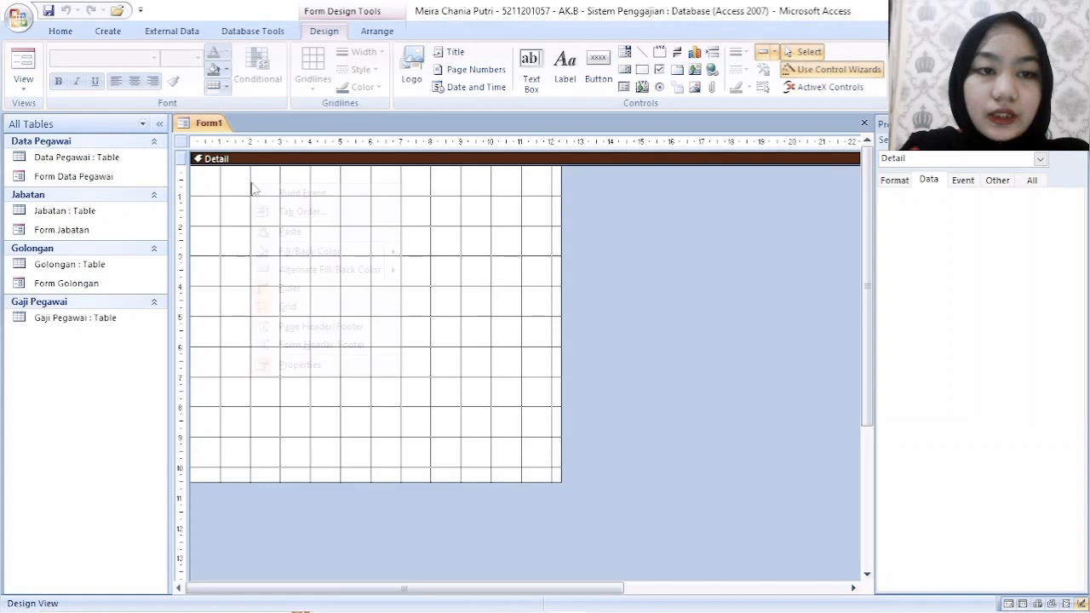
pyautogui.click(316, 345)
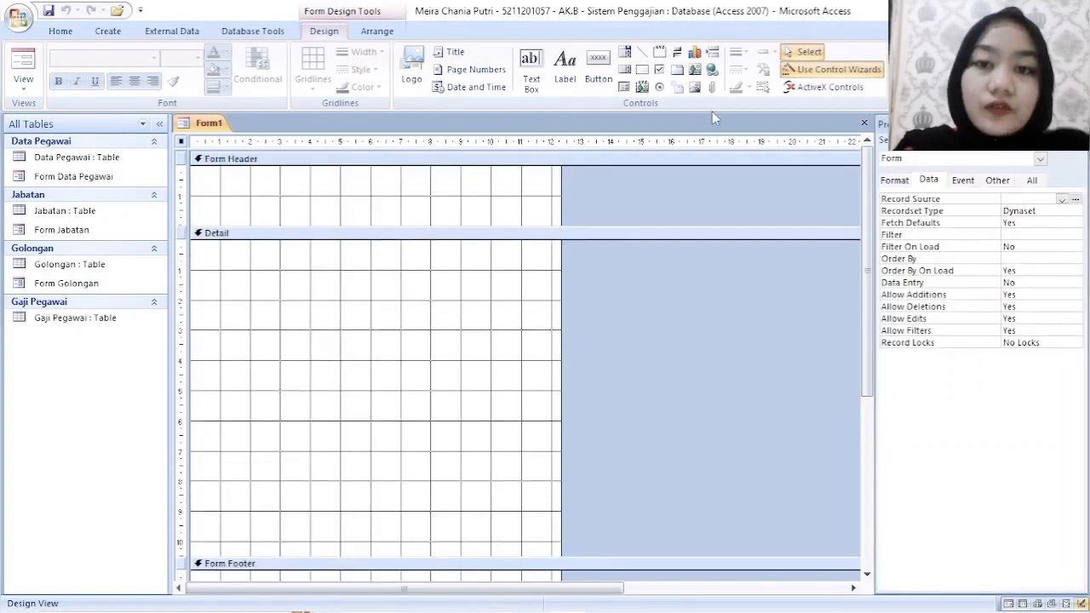
# - Add a label about 5.8 cm wide and 1.2 cm high in the form header reading FORM GAJI PEGAWAI
pyautogui.click(564, 68)
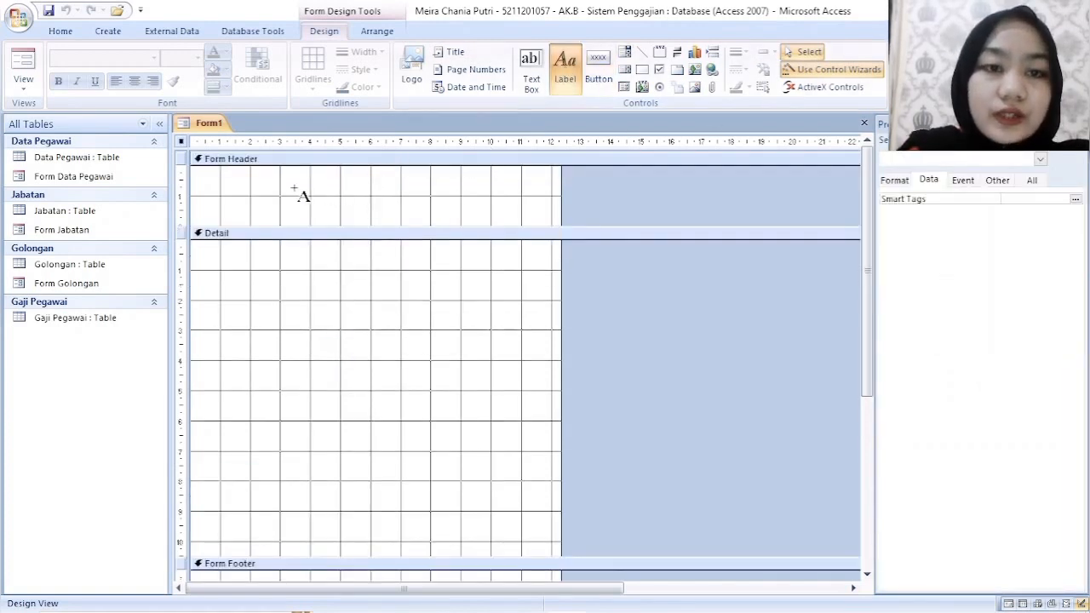
pyautogui.moveTo(281, 185); pyautogui.dragTo(457, 221)
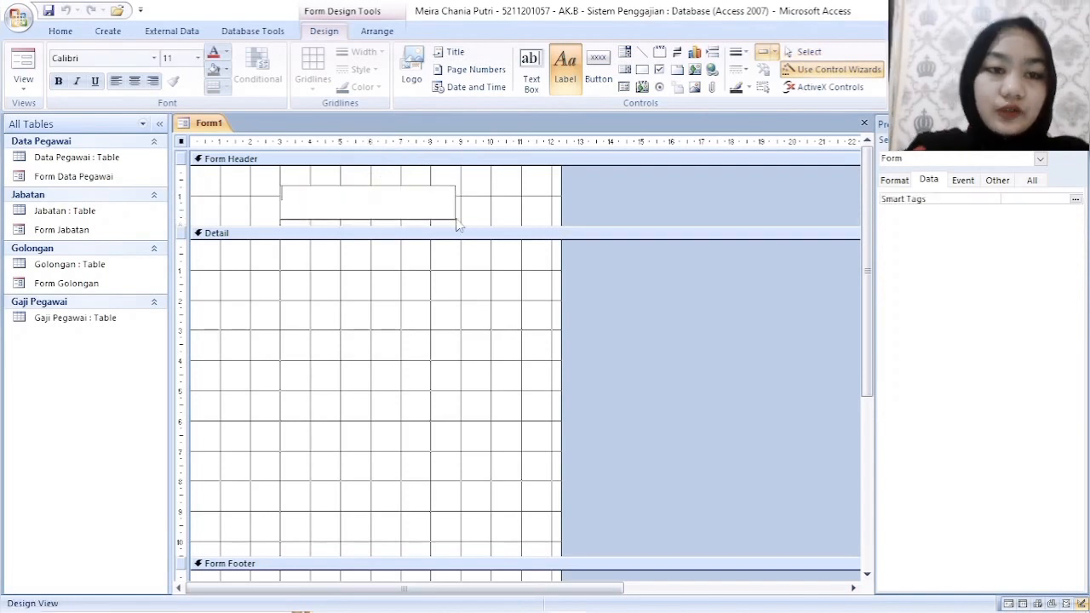
pyautogui.write('FORM')
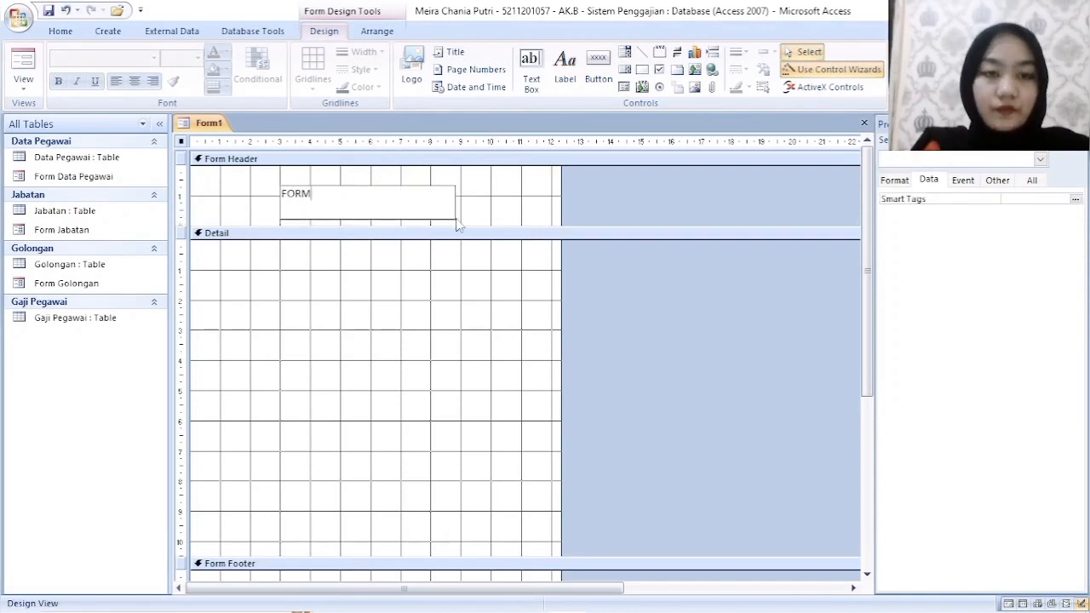
pyautogui.write(' GAJI PEGAW')
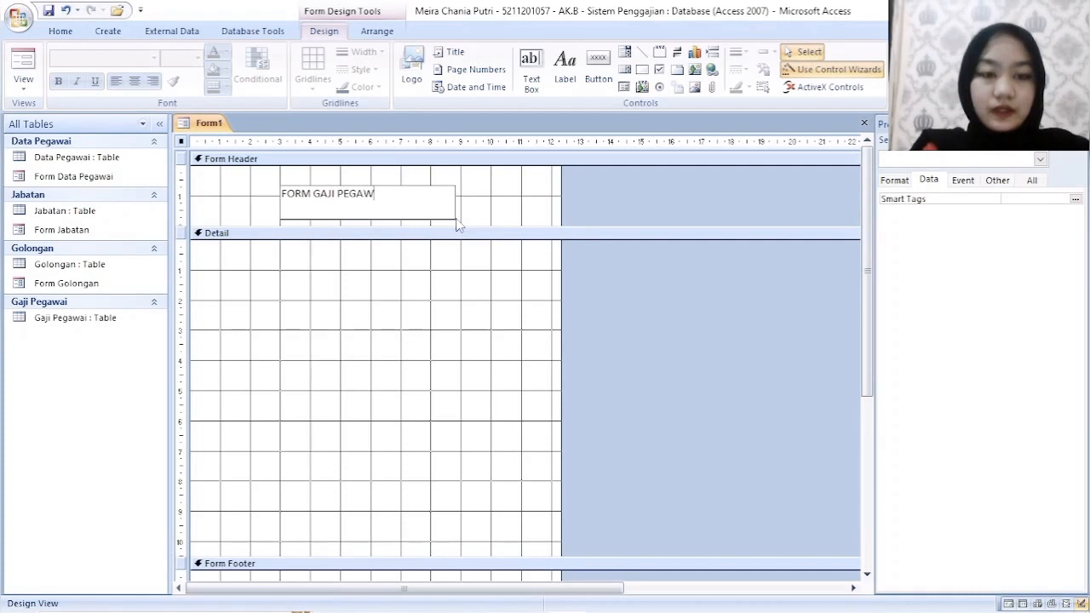
pyautogui.write('AI')
pyautogui.click(460, 220)
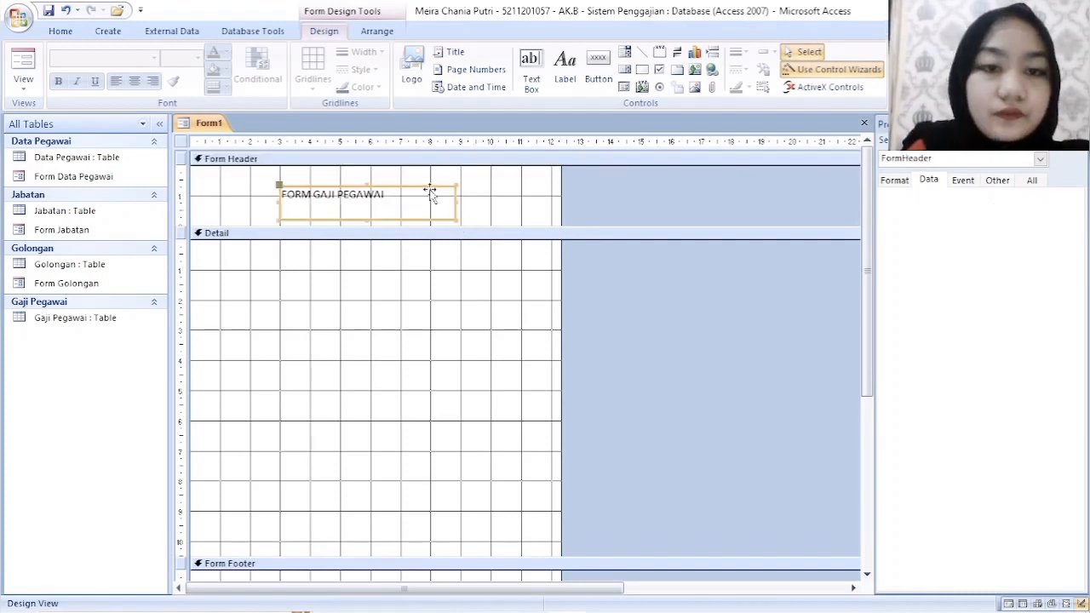
# - Set the font size of the FORM GAJI PEGAWAI header label to 18
pyautogui.click(430, 194)
pyautogui.click(355, 194)
pyautogui.click(353, 185)
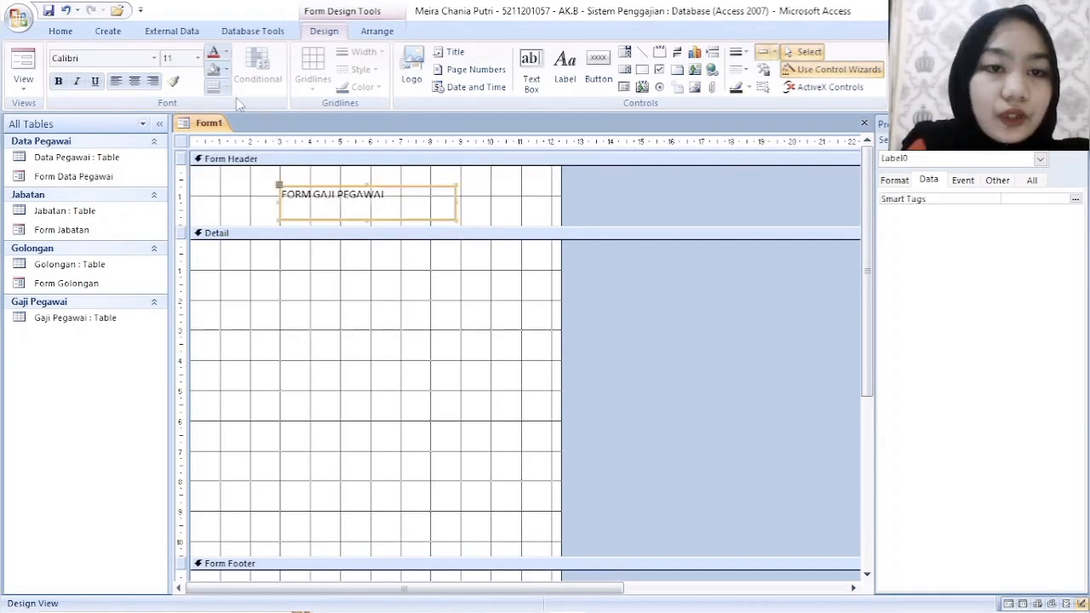
pyautogui.click(200, 59)
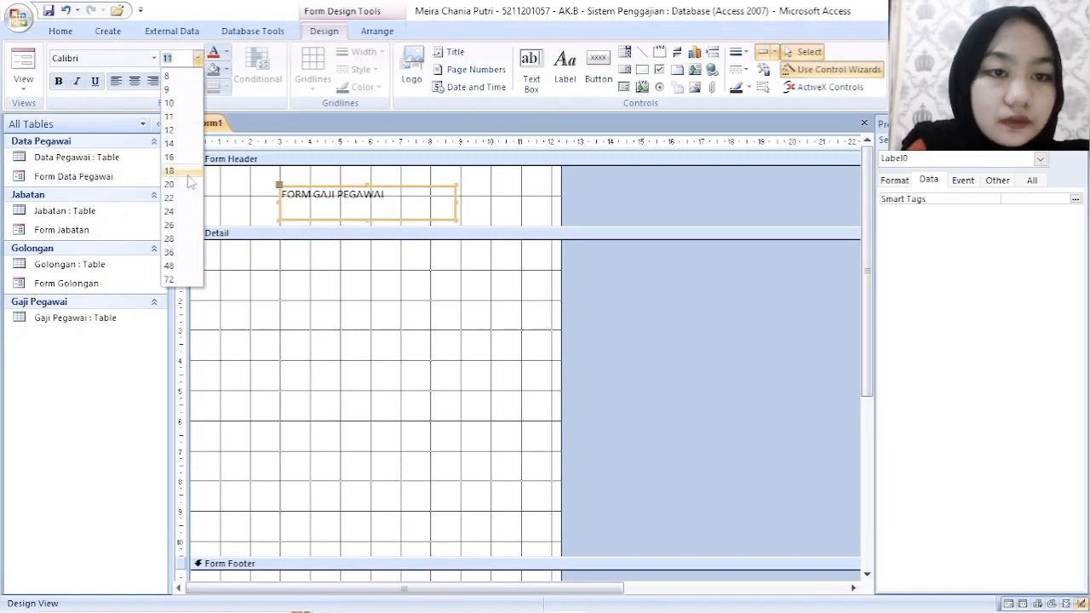
pyautogui.click(183, 179)
pyautogui.click(483, 211)
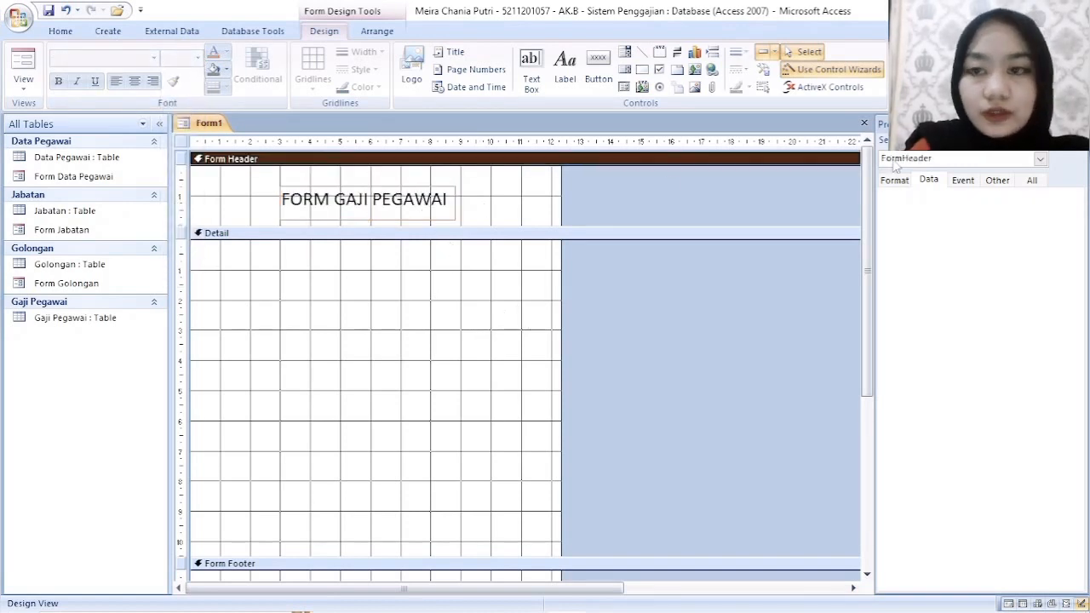
# - Place the ID, Kode_Jabatan and NIP fields of the Gaji Pegawai table in one aligned column in the Detail section
pyautogui.click(911, 69)
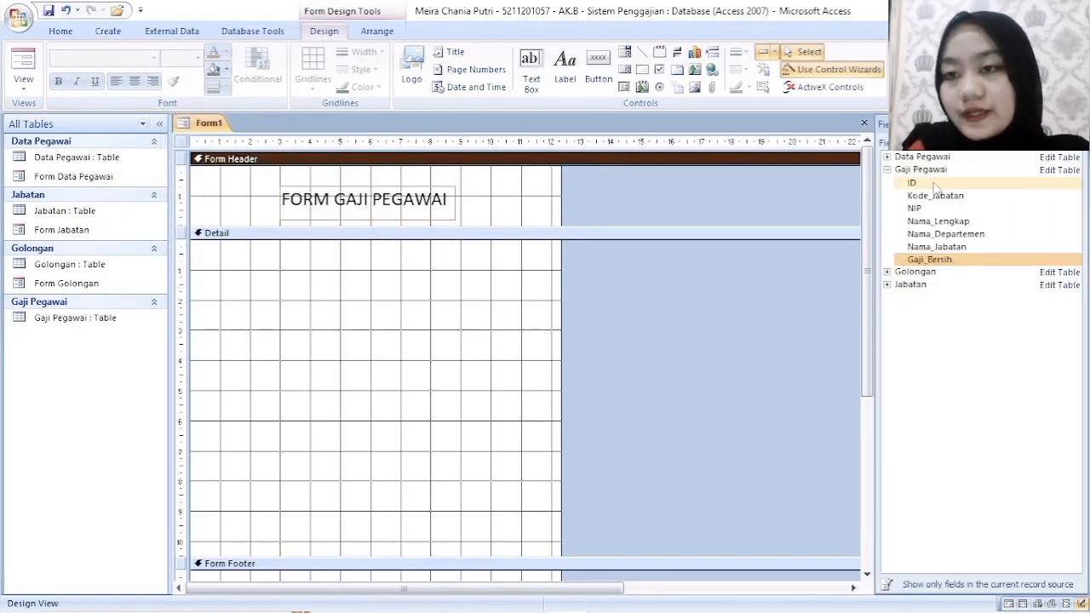
pyautogui.moveTo(912, 183); pyautogui.dragTo(377, 276)
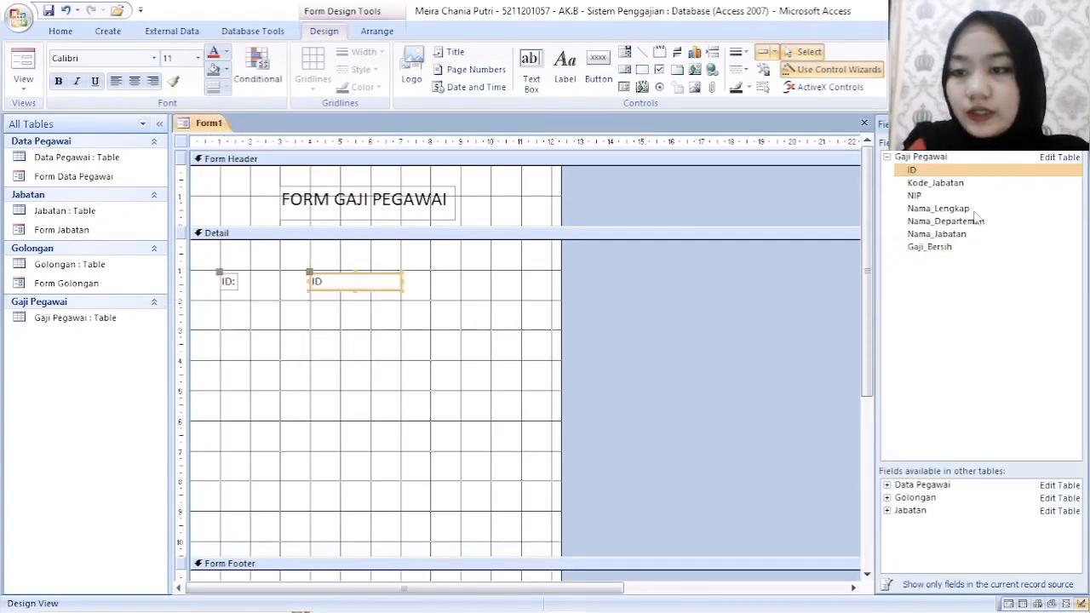
pyautogui.moveTo(935, 183); pyautogui.dragTo(302, 369)
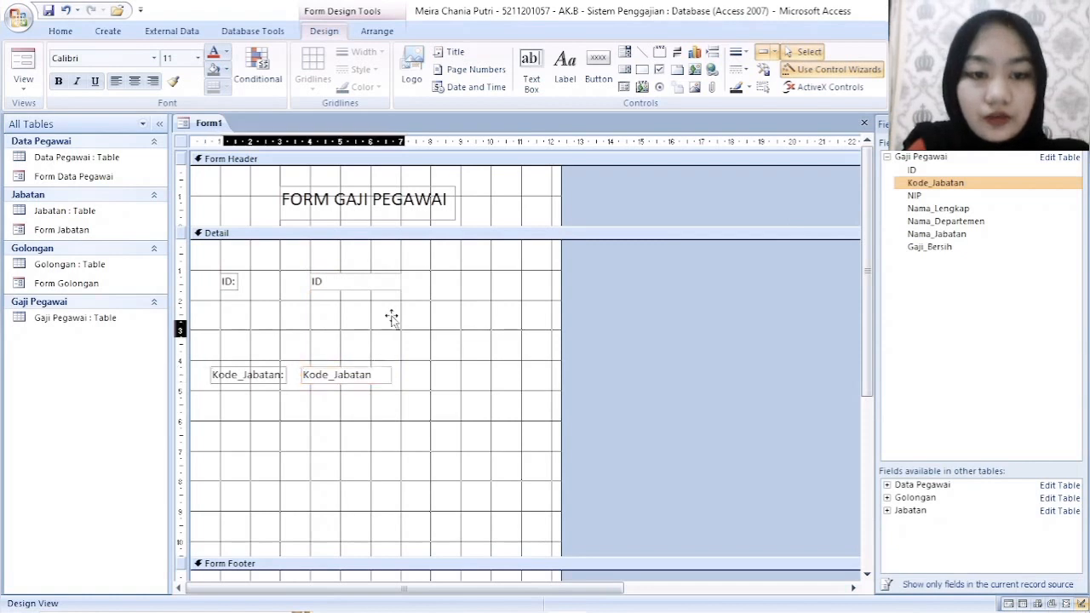
pyautogui.moveTo(391, 318); pyautogui.dragTo(387, 302)
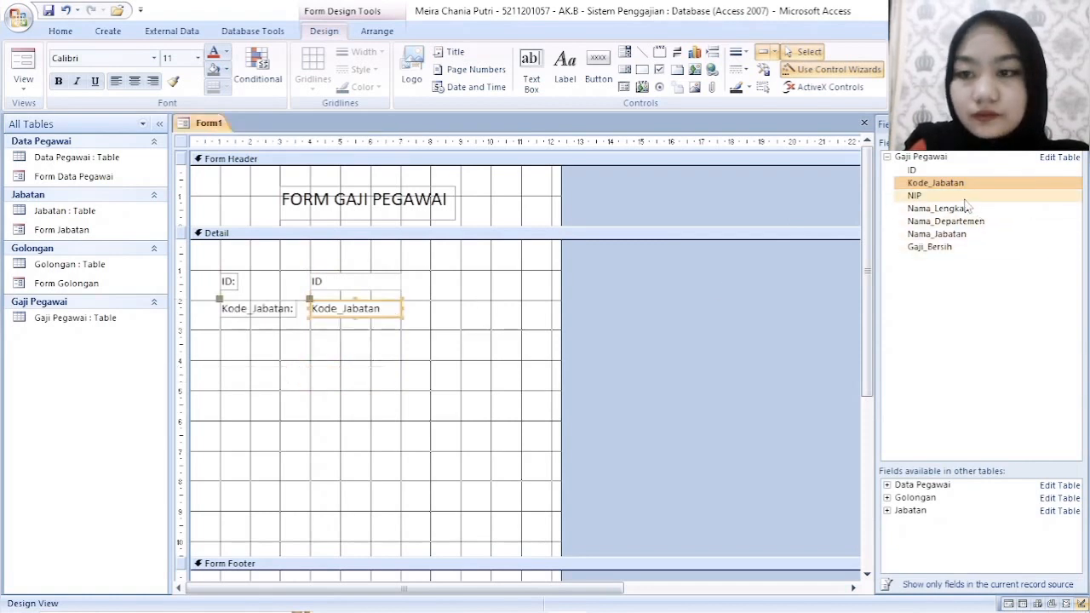
pyautogui.moveTo(960, 198); pyautogui.dragTo(387, 329)
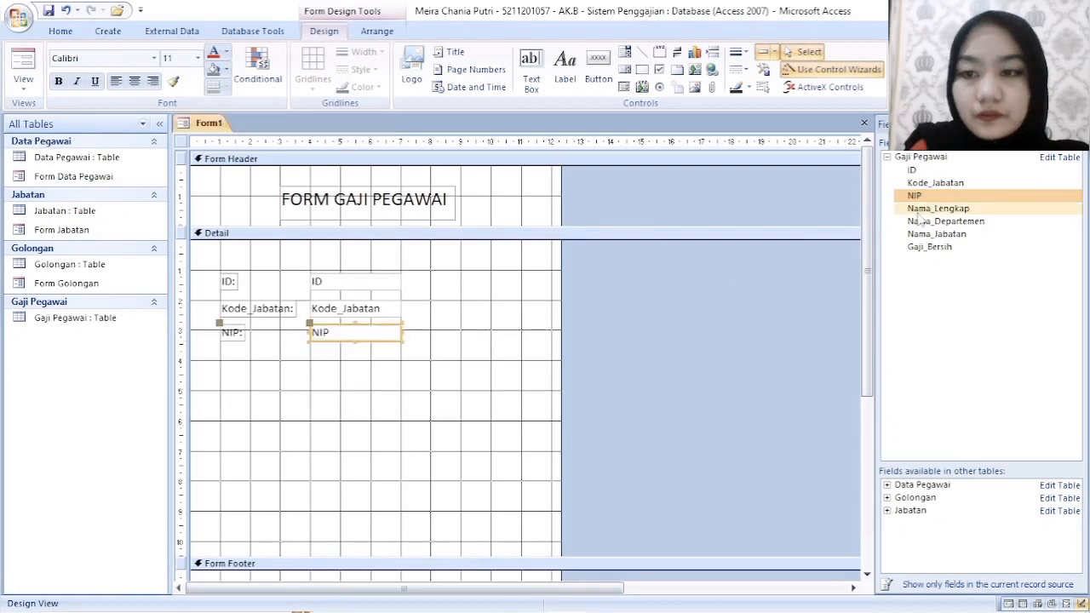
# - Add the Nama_Lengkap and Nama_Departemen fields and align them directly beneath the NIP field
pyautogui.moveTo(937, 208); pyautogui.dragTo(385, 412)
pyautogui.click(379, 412)
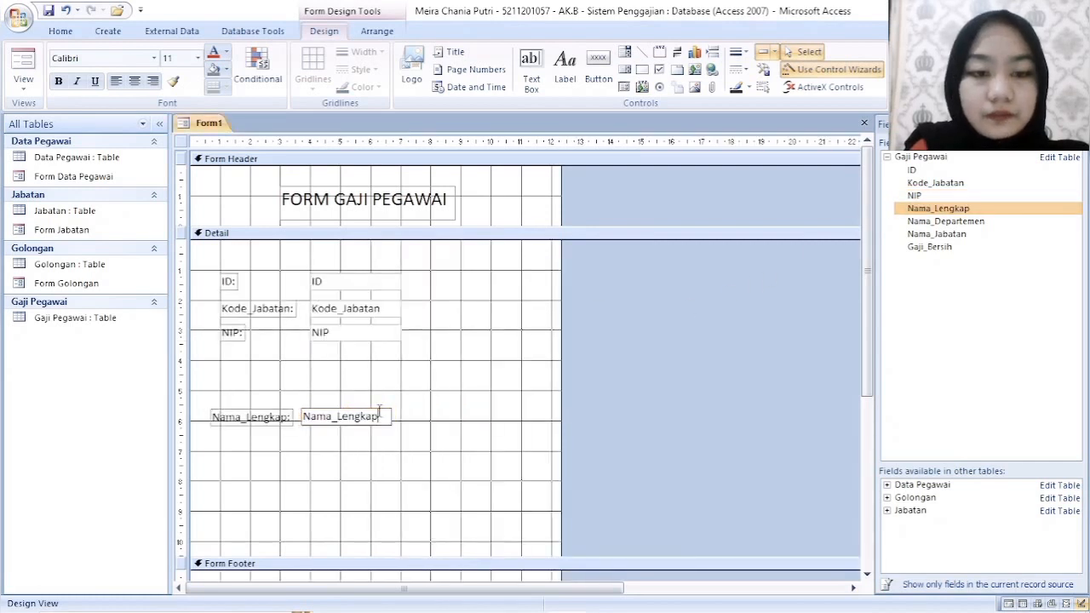
pyautogui.press('Escape')
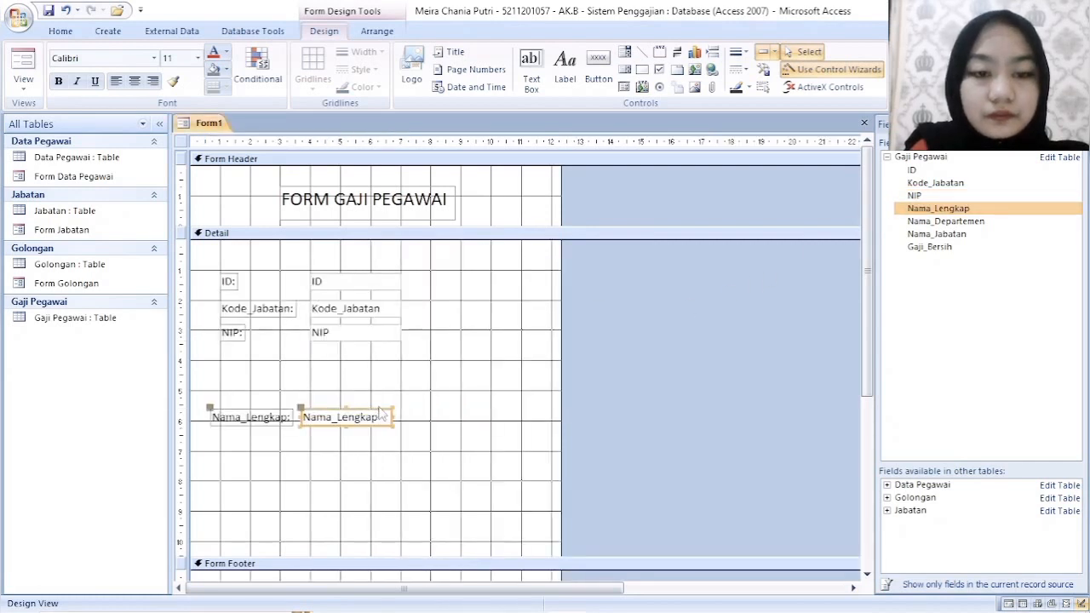
pyautogui.moveTo(380, 411); pyautogui.dragTo(387, 358)
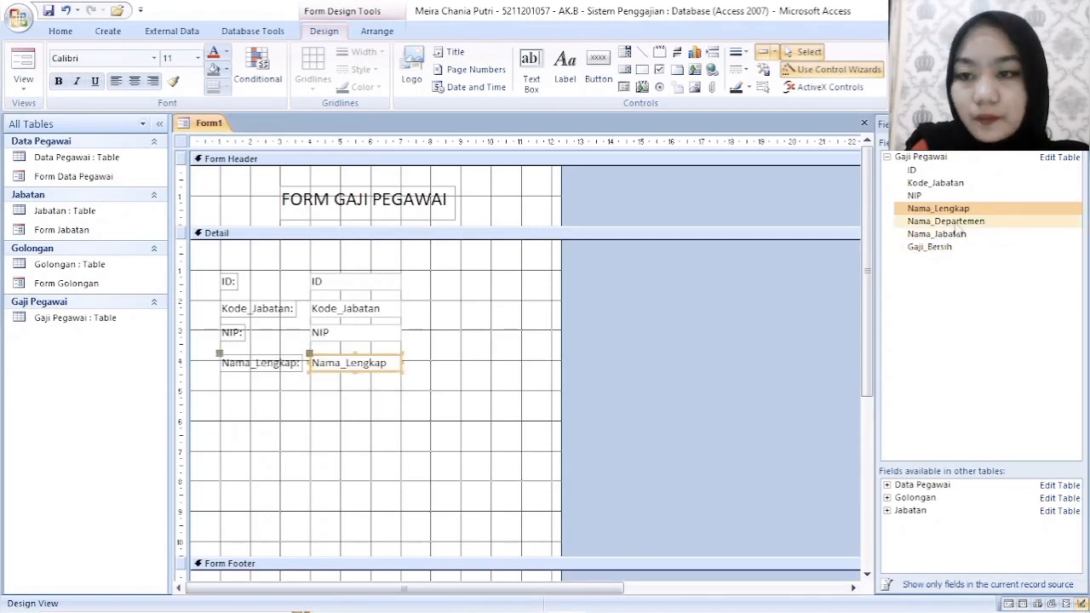
pyautogui.doubleClick(955, 223)
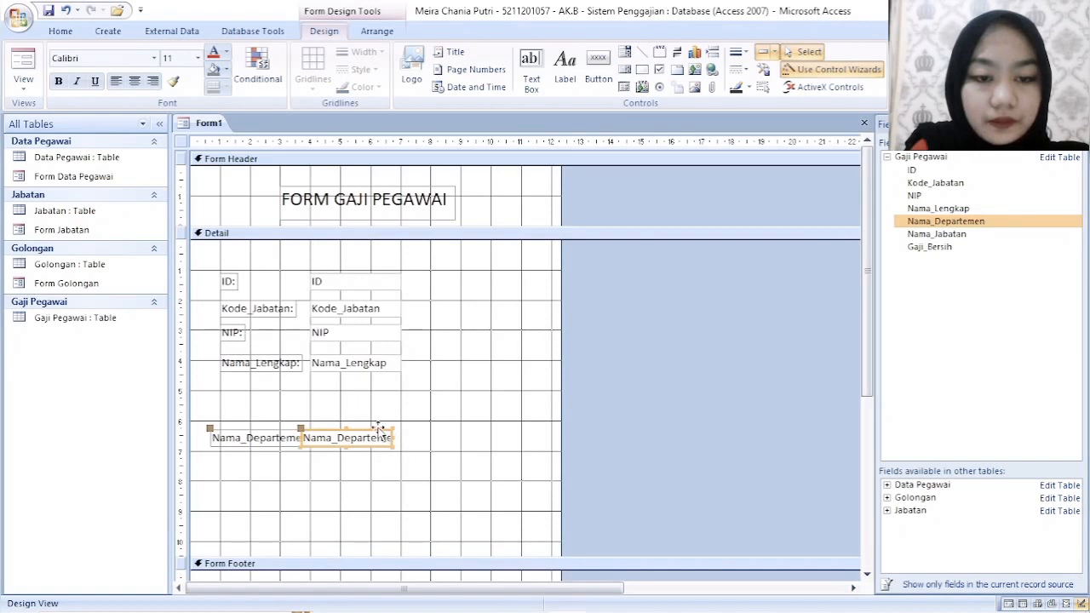
pyautogui.moveTo(379, 431); pyautogui.dragTo(389, 382)
# - Add the Nama_Jabatan and Gaji_Bersih fields to the Detail section and align them directly beneath the Nama_Departemen field
pyautogui.click(935, 232)
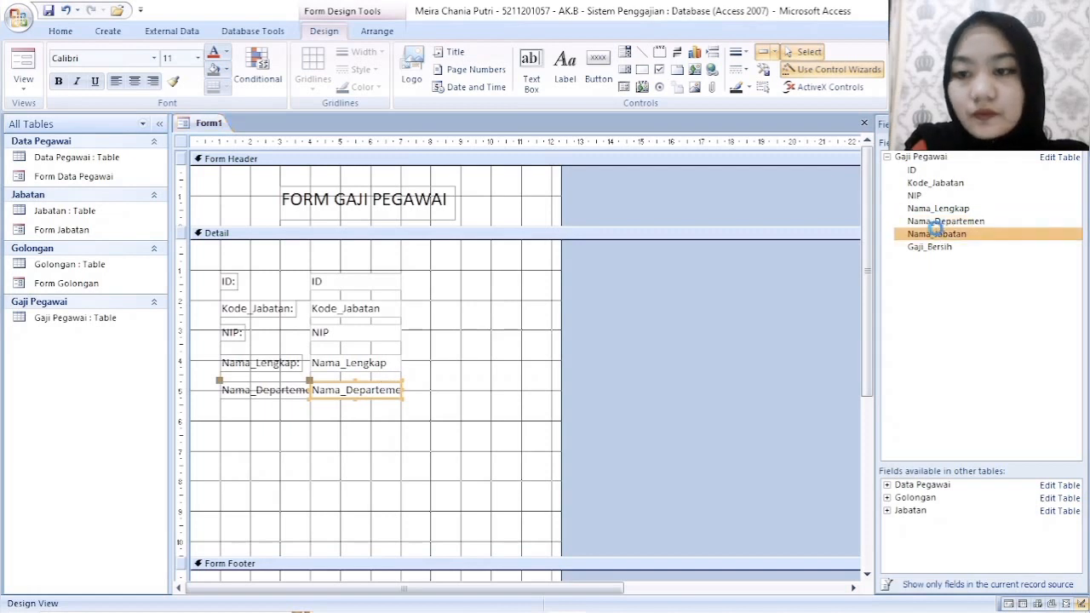
pyautogui.moveTo(935, 230); pyautogui.dragTo(190, 459)
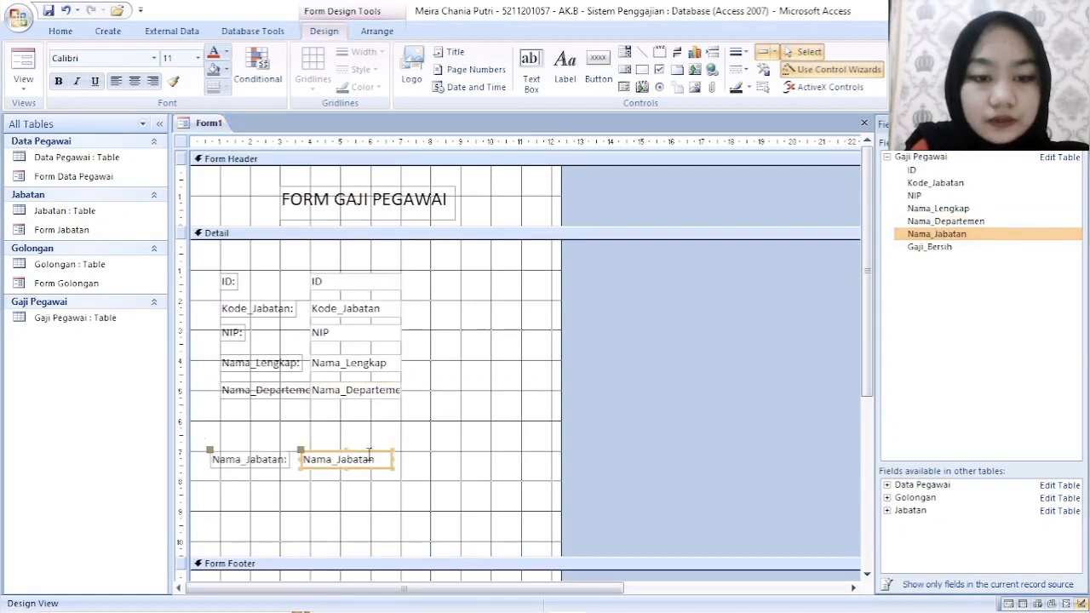
pyautogui.moveTo(369, 449); pyautogui.dragTo(374, 418)
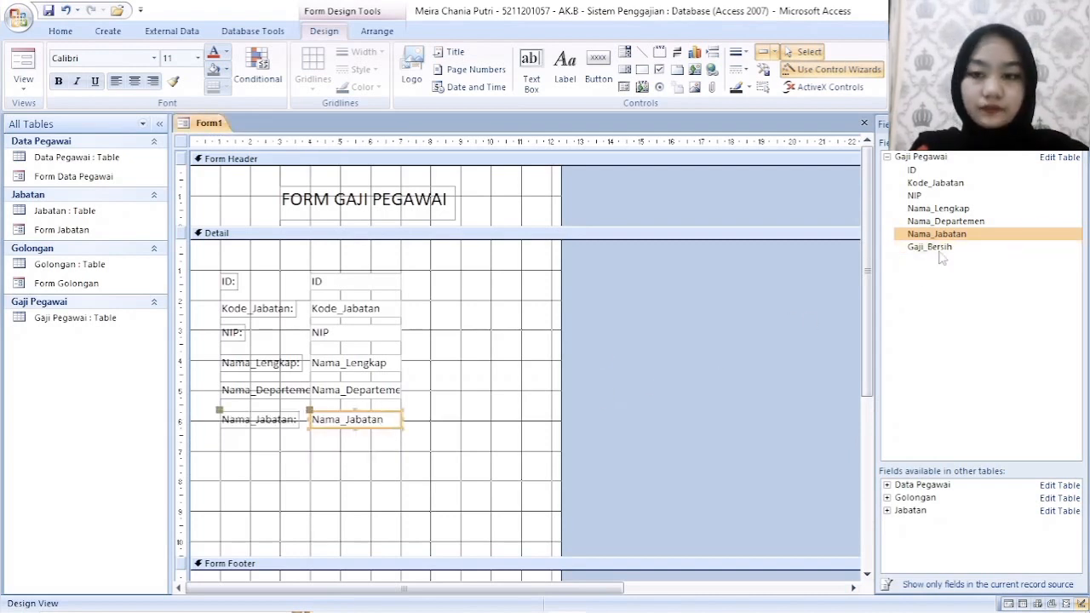
pyautogui.click(973, 249)
pyautogui.moveTo(975, 253); pyautogui.dragTo(361, 482)
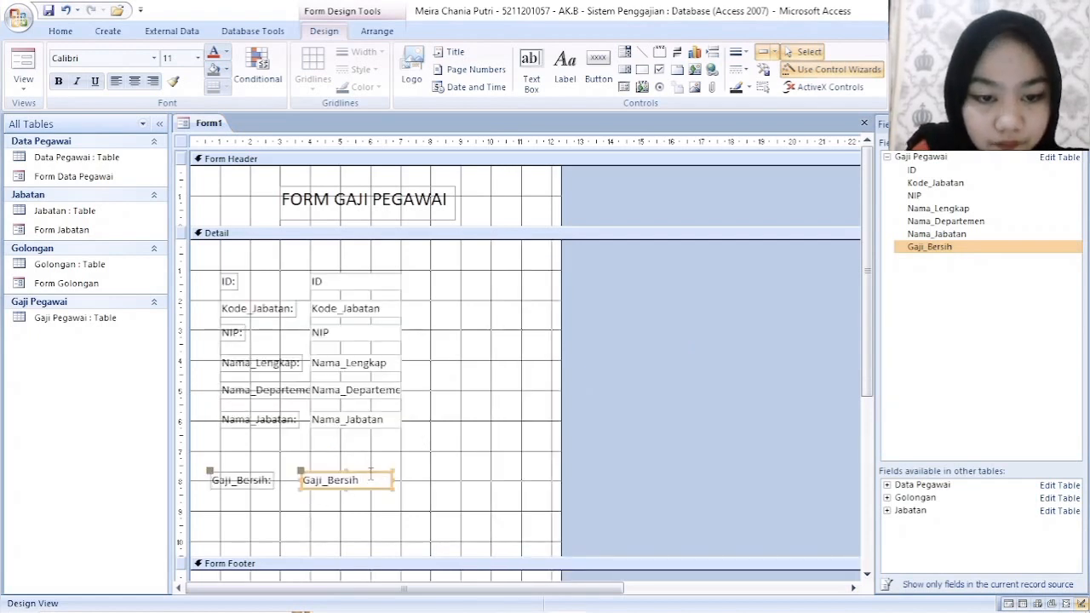
pyautogui.moveTo(377, 474); pyautogui.dragTo(385, 441)
# - Draw a command button about 2.5 cm wide in the form footer and assign it the Delete Record action from Record Operations
pyautogui.scroll(-4, 393, 473)
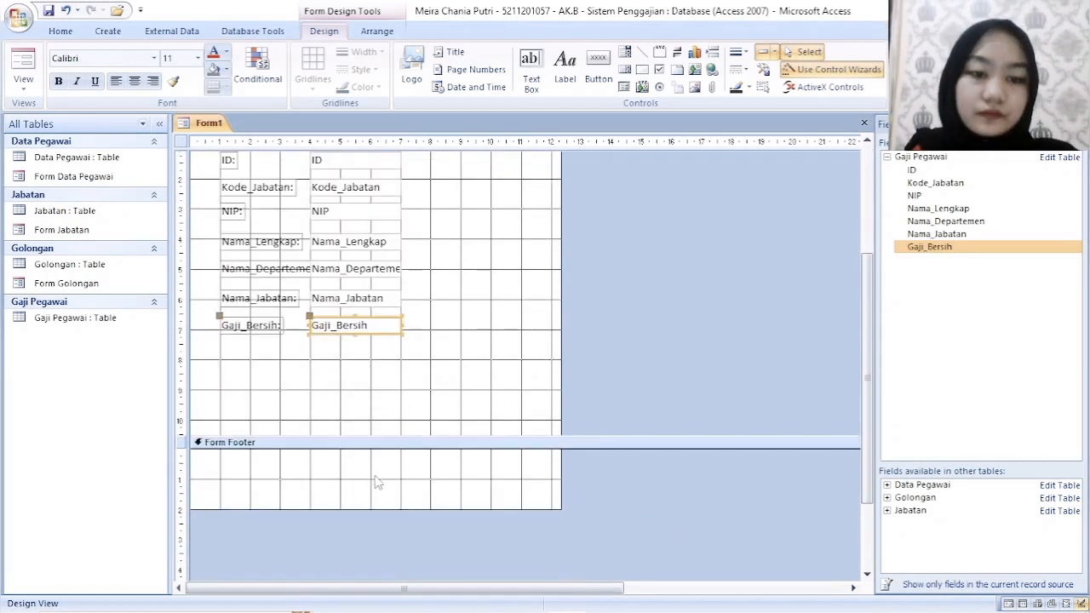
pyautogui.click(377, 481)
pyautogui.click(598, 70)
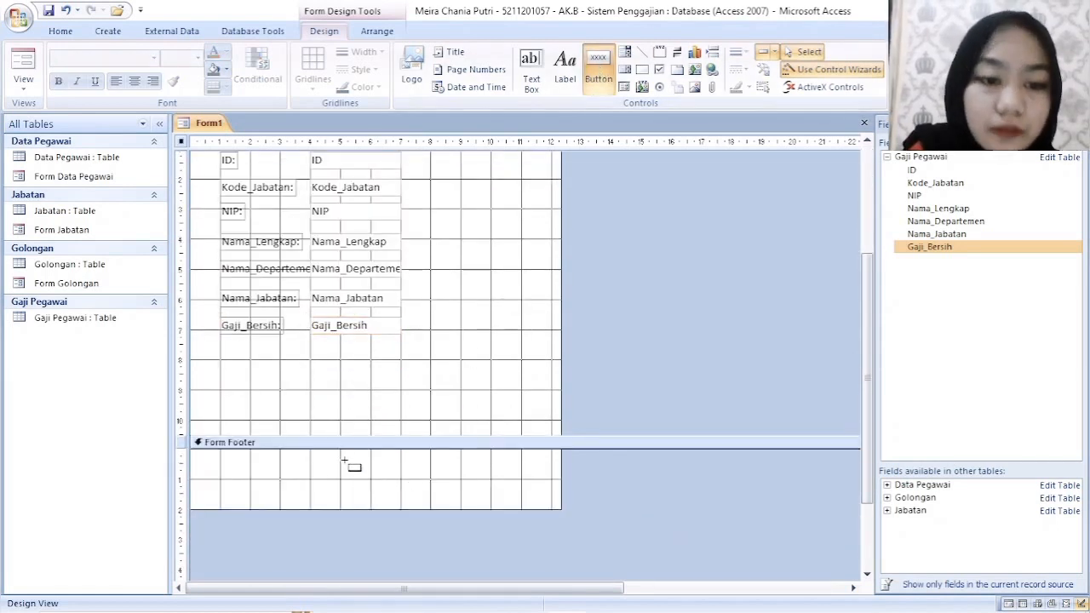
pyautogui.moveTo(325, 456); pyautogui.dragTo(400, 474)
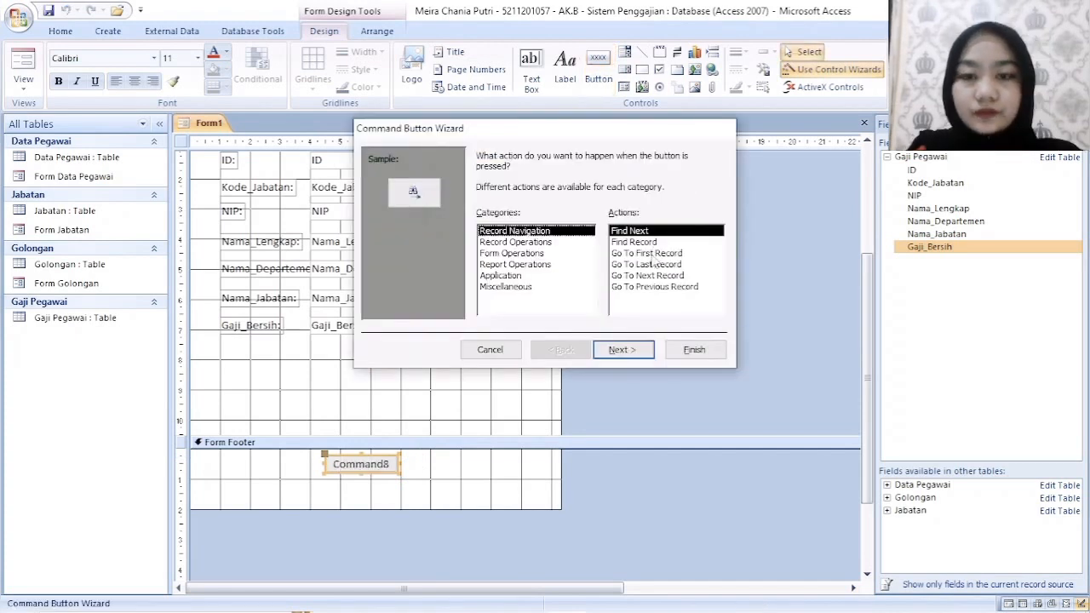
pyautogui.click(548, 242)
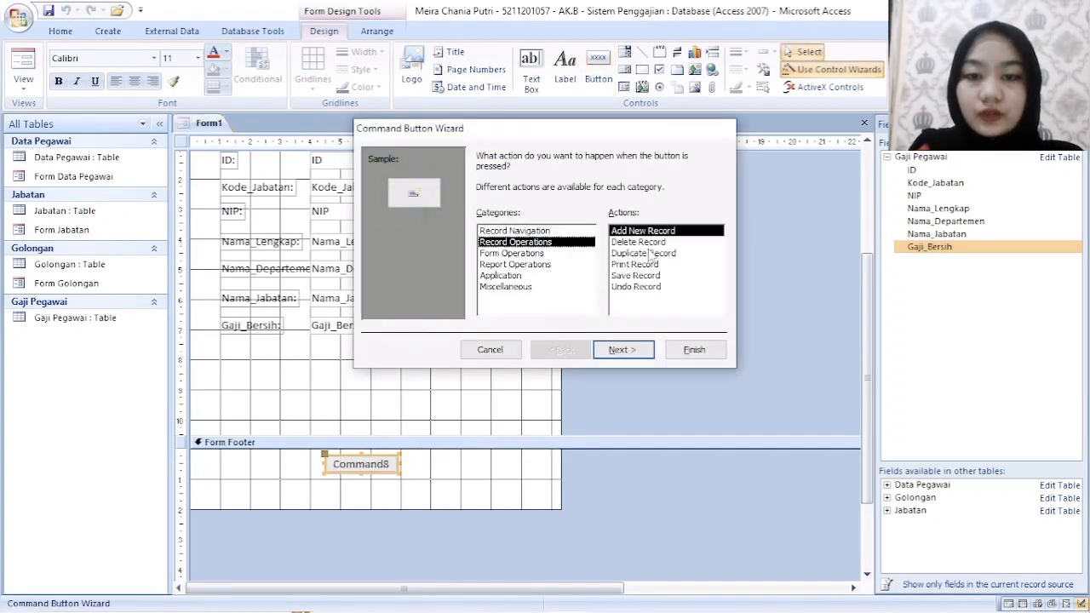
pyautogui.click(647, 242)
pyautogui.click(633, 349)
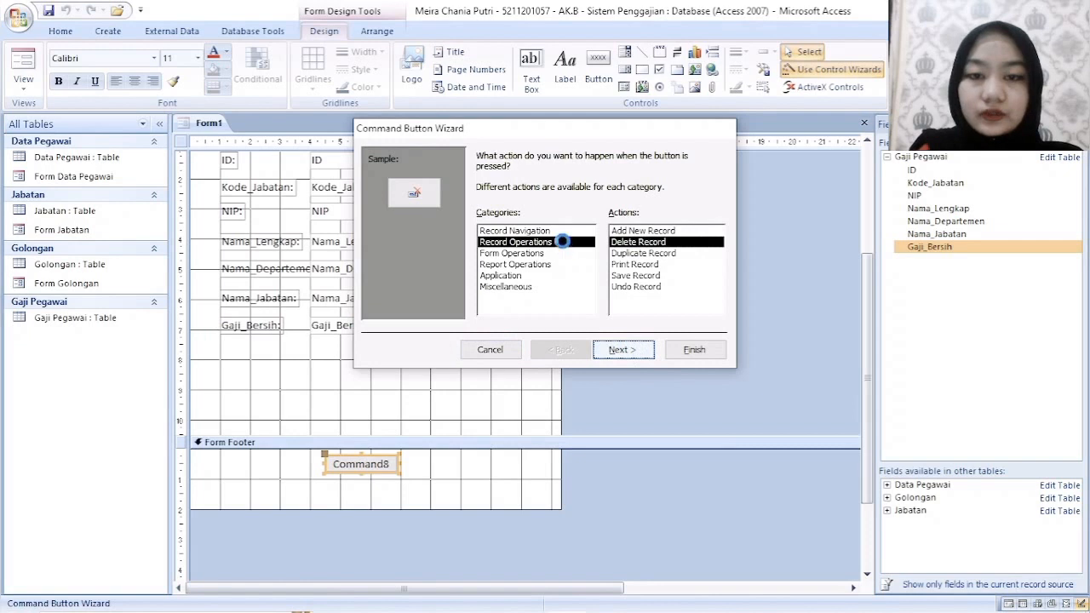
# - Give the record deletion button the text caption Delete and complete the Command Button Wizard with the default name
pyautogui.click(610, 219)
pyautogui.hotkey('shift', 'Left')
pyautogui.hotkey('shift', 'Left')
pyautogui.hotkey('shift', 'Left')
pyautogui.hotkey('shift', 'Left')
pyautogui.hotkey('shift', 'Left')
pyautogui.hotkey('shift', 'Left')
pyautogui.hotkey('shift', 'Left')
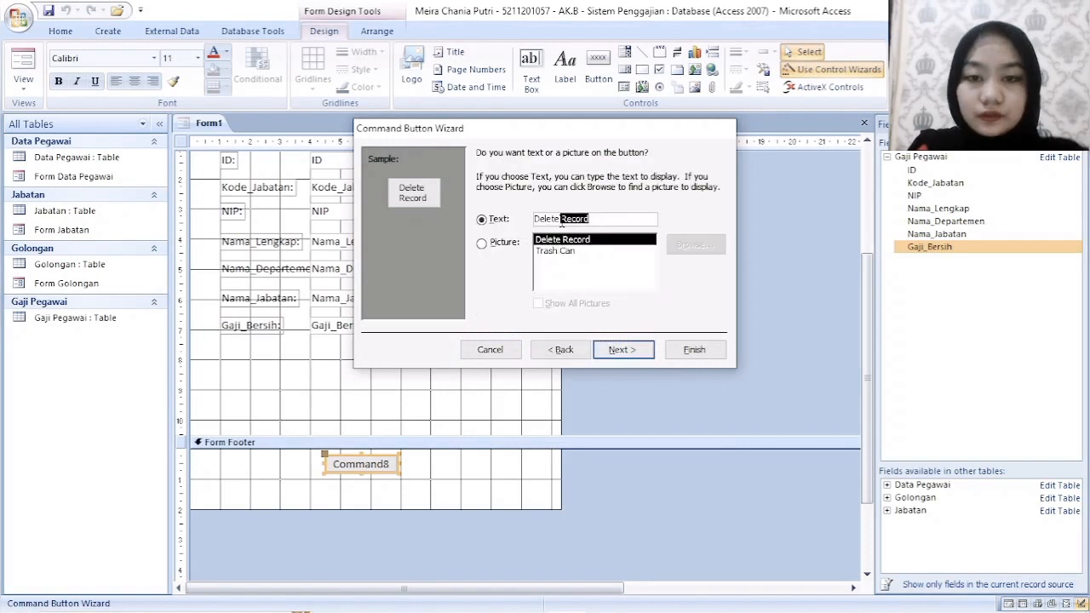
pyautogui.press('BackSpace')
pyautogui.click(622, 349)
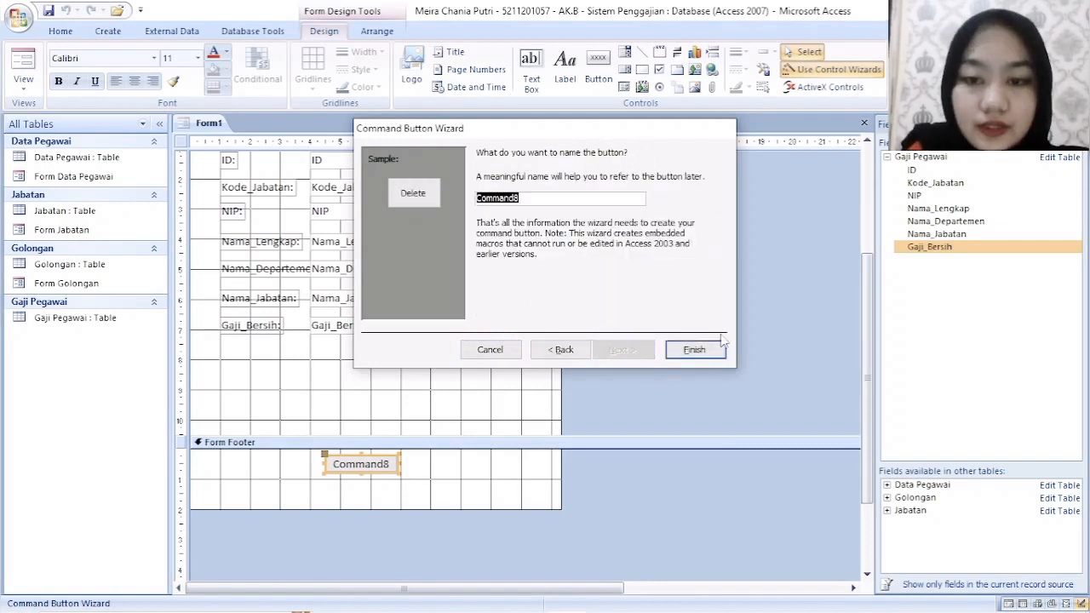
pyautogui.click(690, 357)
# - Extend the form footer to about 3.4 cm high and widen the Delete button to about 2.1 cm
pyautogui.moveTo(419, 509); pyautogui.dragTo(418, 551)
pyautogui.click(361, 465)
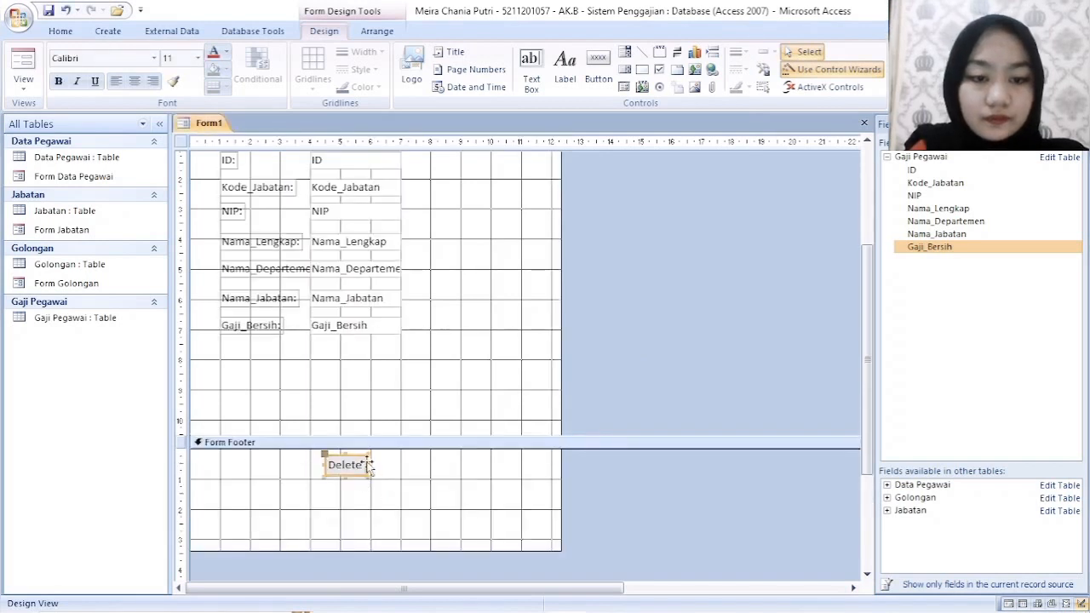
pyautogui.moveTo(368, 463); pyautogui.dragTo(389, 465)
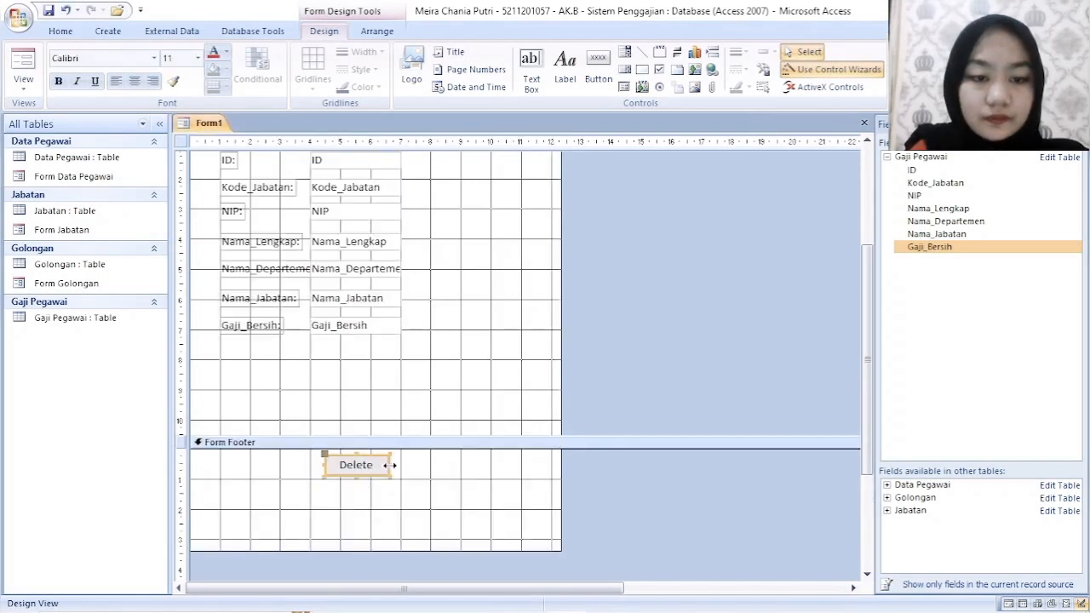
# - Create a button below Delete with the Add New Record action and the text Add, about 1.9 cm wide
pyautogui.click(599, 68)
pyautogui.moveTo(331, 513); pyautogui.dragTo(395, 530)
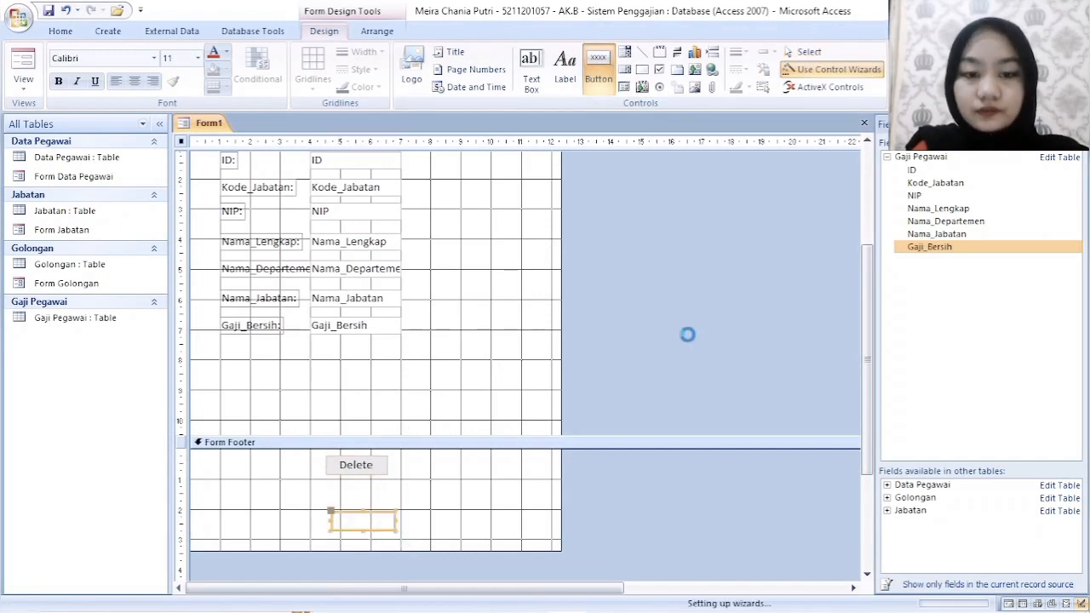
pyautogui.click(516, 242)
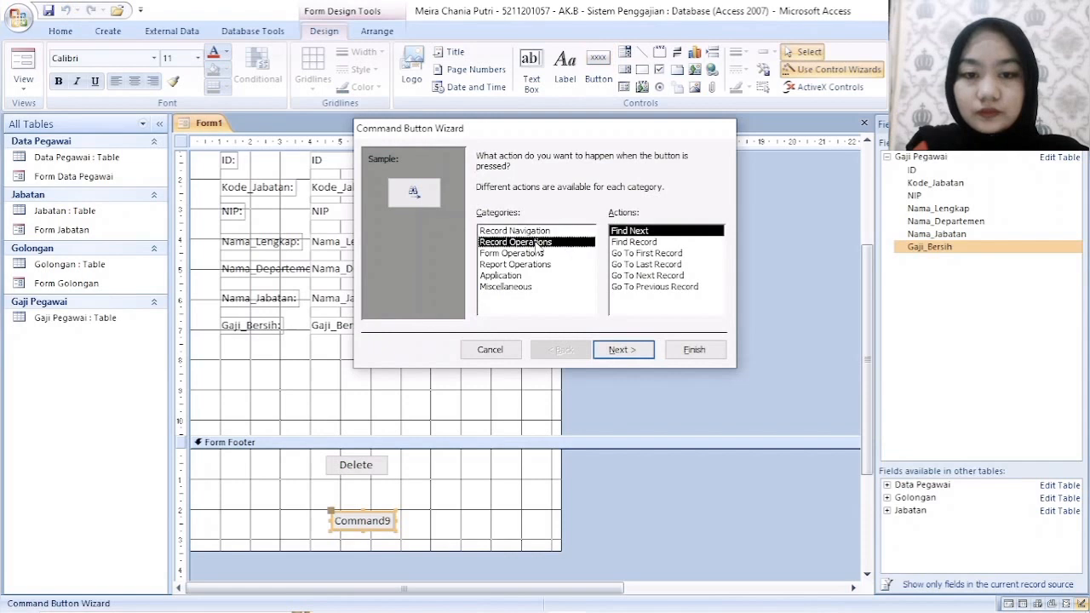
pyautogui.doubleClick(639, 234)
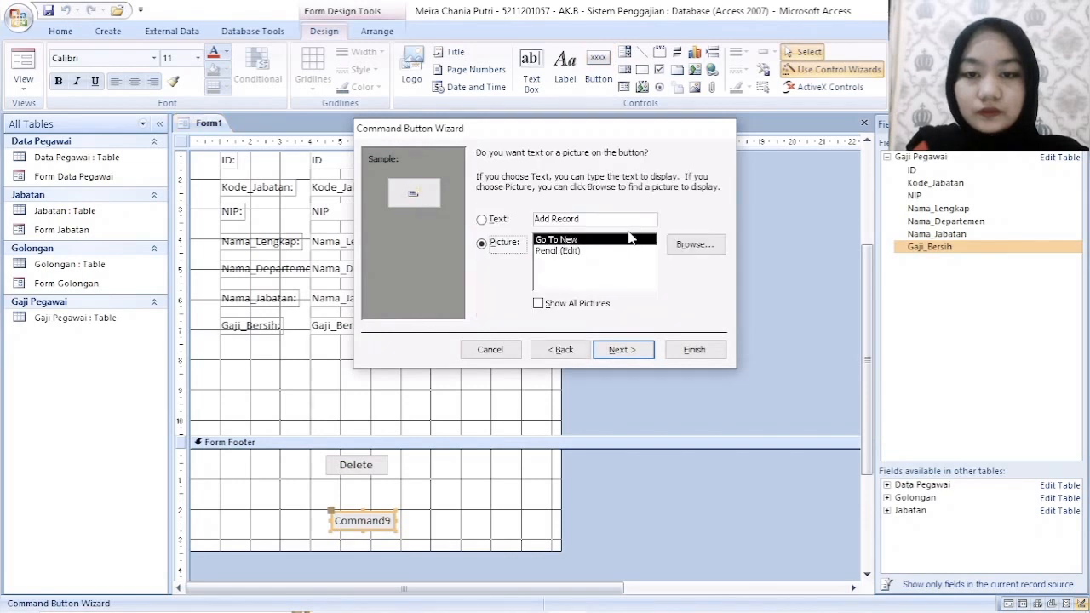
pyautogui.doubleClick(562, 219)
pyautogui.press('BackSpace')
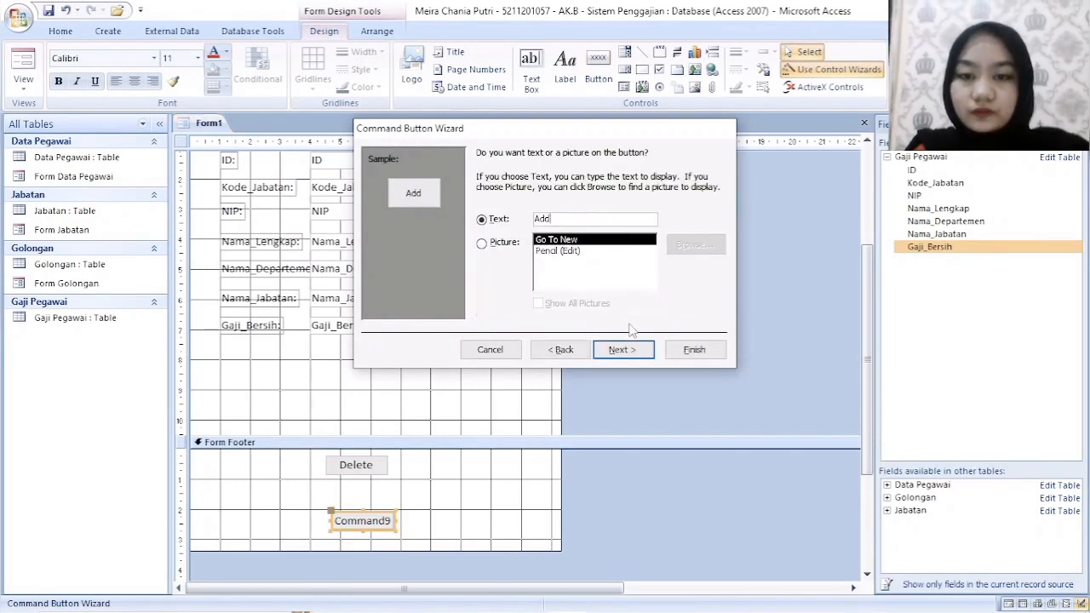
pyautogui.click(623, 350)
pyautogui.click(694, 350)
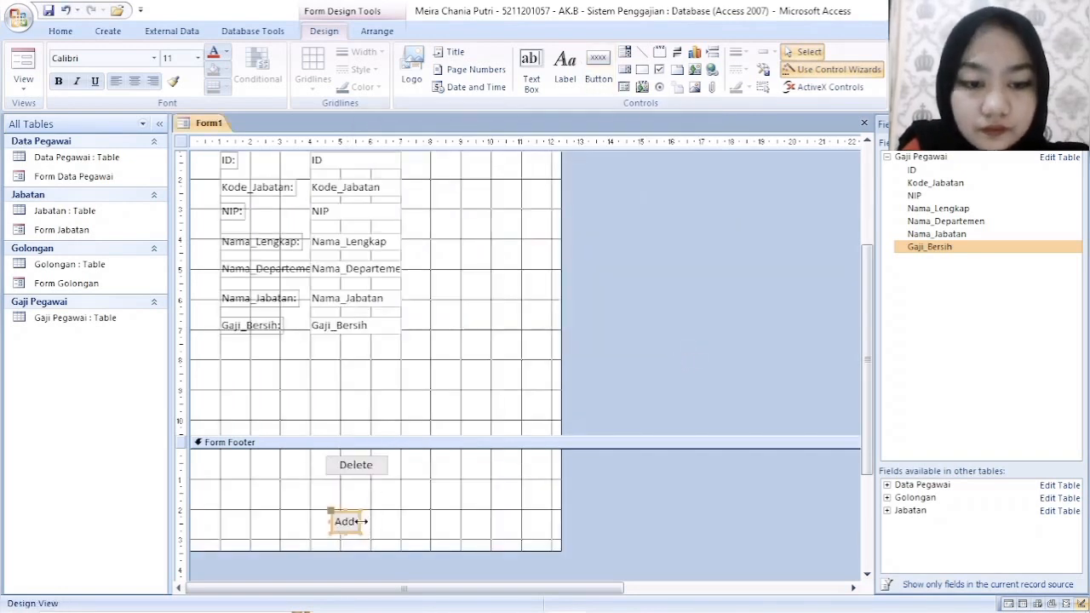
pyautogui.moveTo(363, 529); pyautogui.dragTo(389, 530)
# - Create a button about 1 cm square to the right between Delete and Add, with the Go To Next Record action and Go To Next picture
pyautogui.click(601, 81)
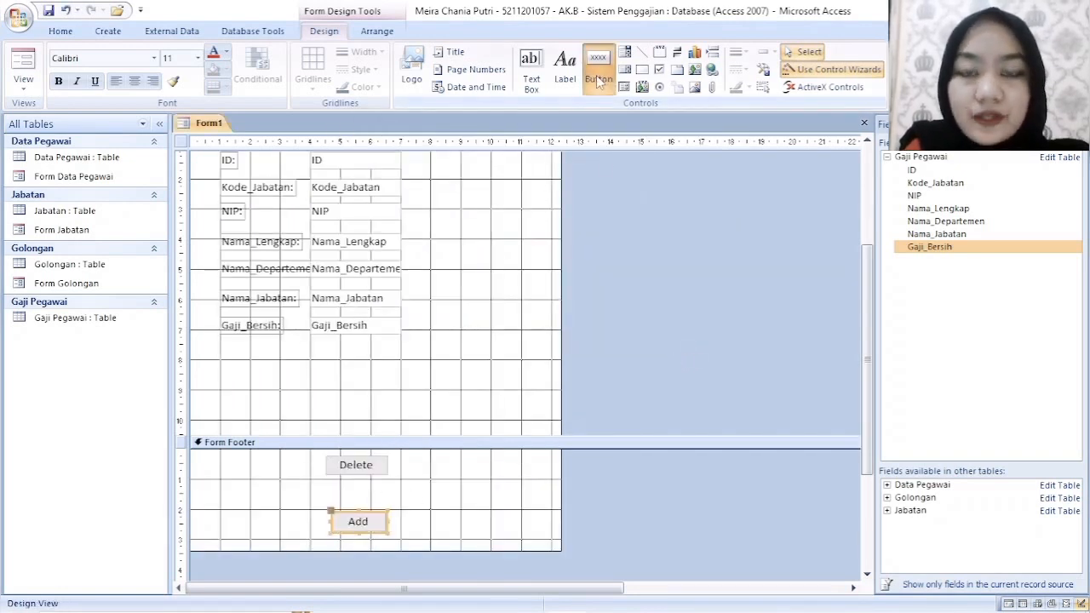
pyautogui.moveTo(402, 478); pyautogui.dragTo(432, 510)
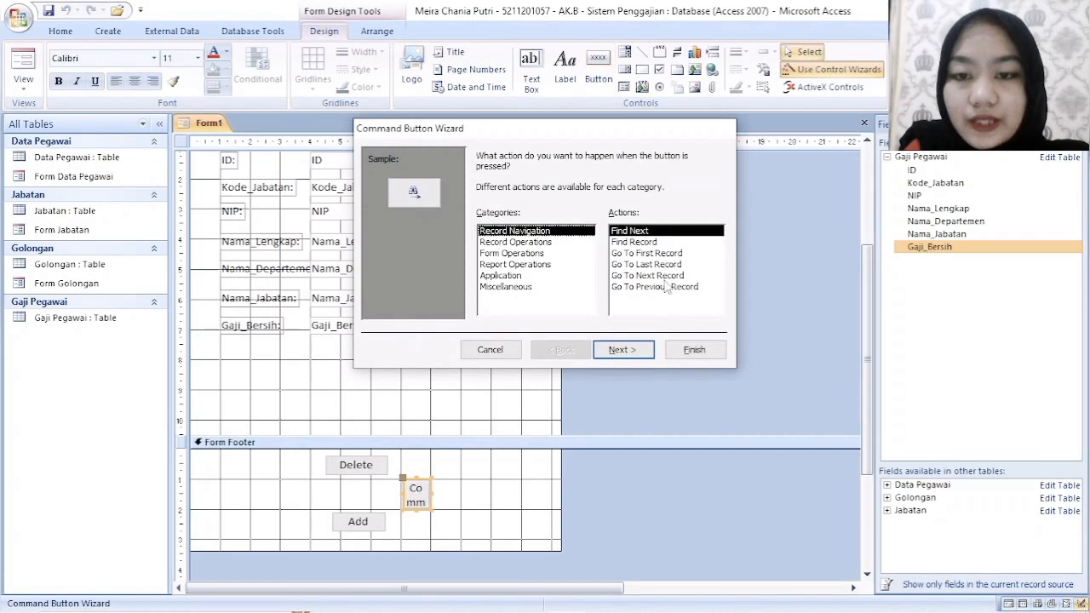
pyautogui.click(647, 275)
pyautogui.click(628, 350)
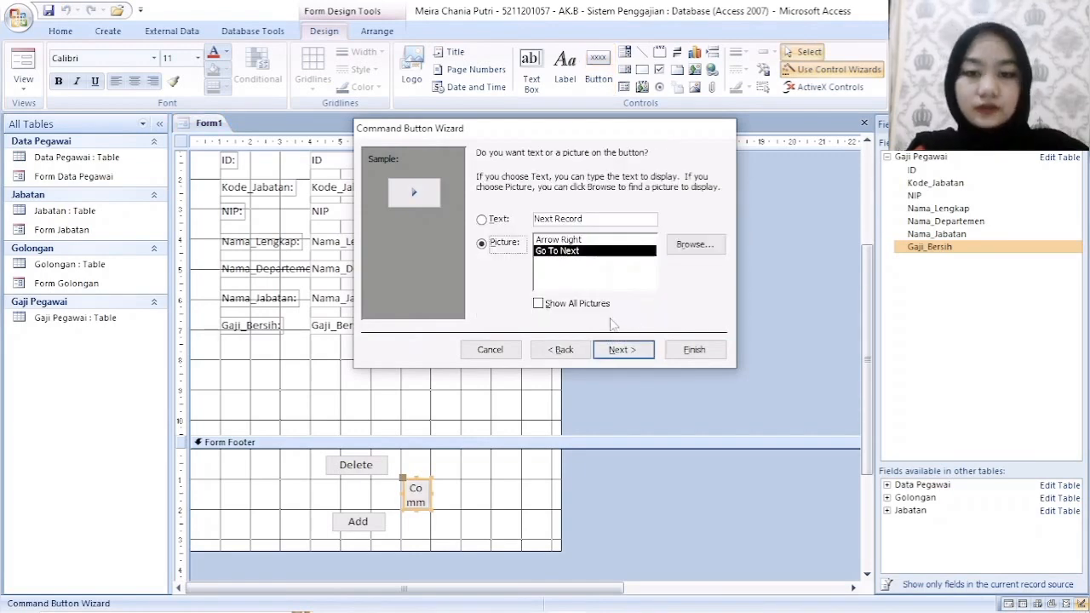
pyautogui.click(629, 356)
pyautogui.click(694, 349)
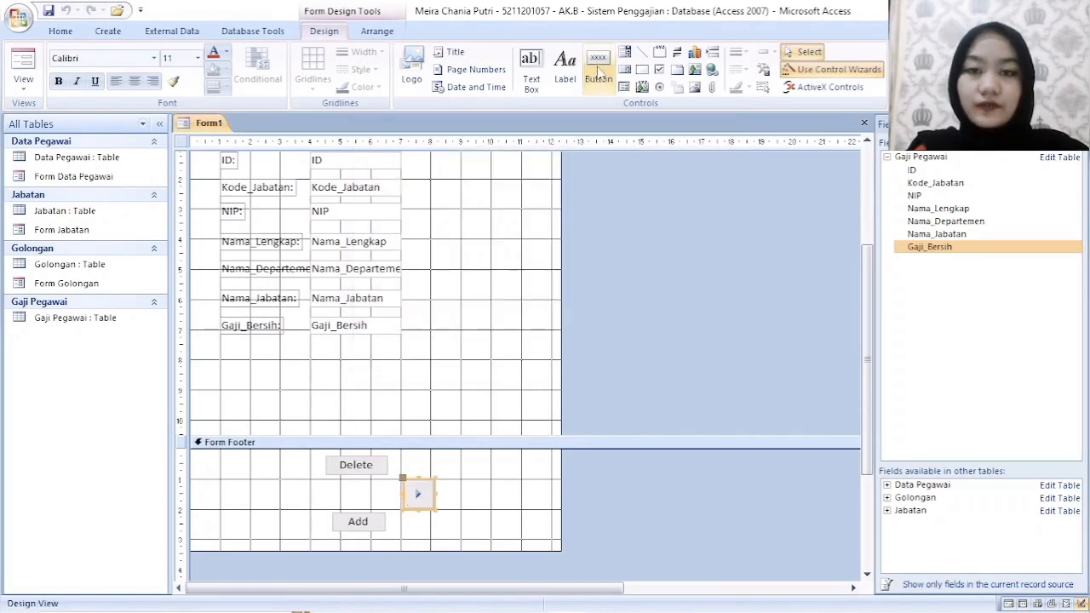
# - Create a matching button about 1 cm square on the opposite side, with the Go To Previous Record action and Go To Previous picture
pyautogui.click(597, 68)
pyautogui.moveTo(285, 478); pyautogui.dragTo(312, 507)
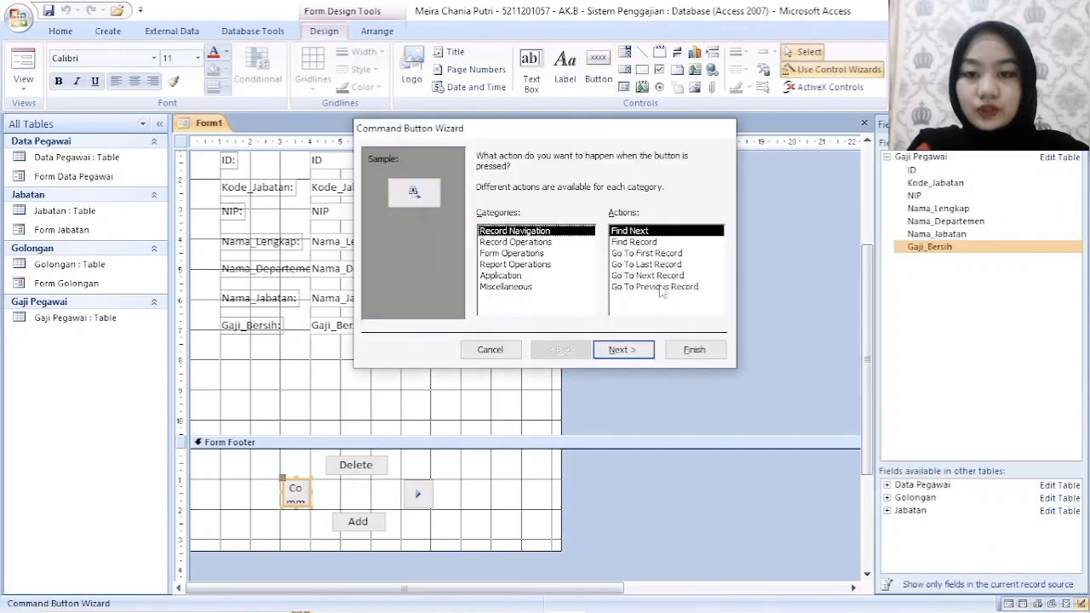
pyautogui.click(653, 287)
pyautogui.click(623, 350)
pyautogui.click(622, 350)
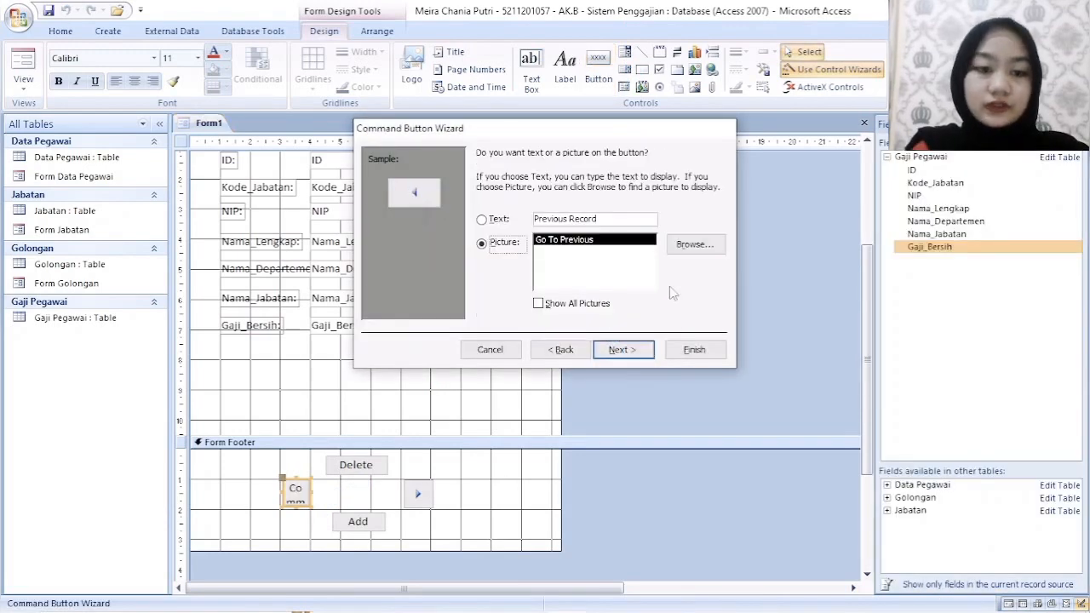
pyautogui.click(694, 349)
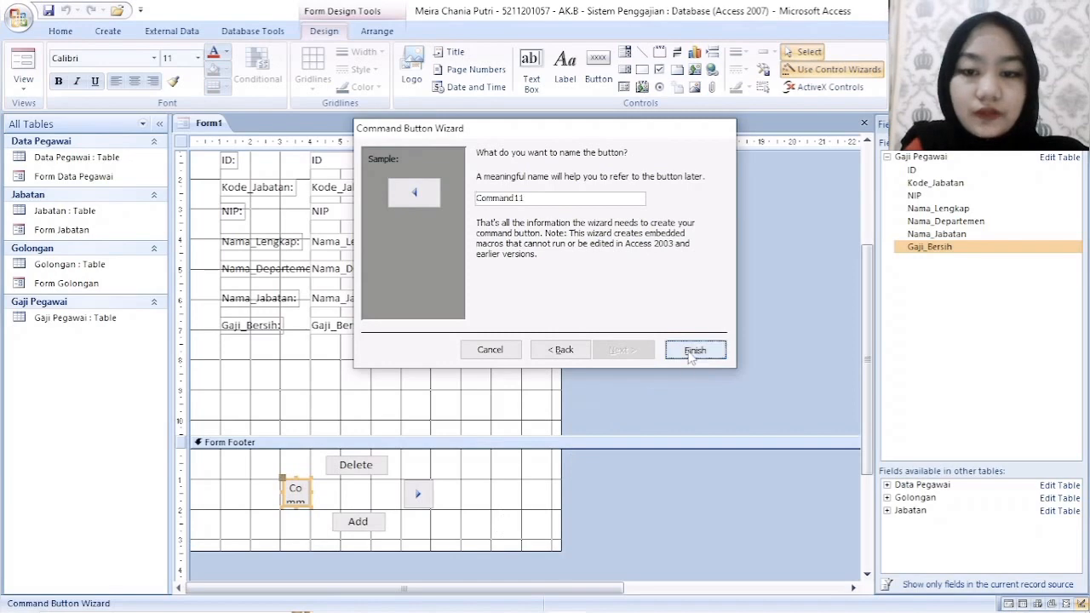
pyautogui.click(474, 518)
# - Close the field list and save the form as Form Gaji Pegawai
pyautogui.scroll(3, 477, 495)
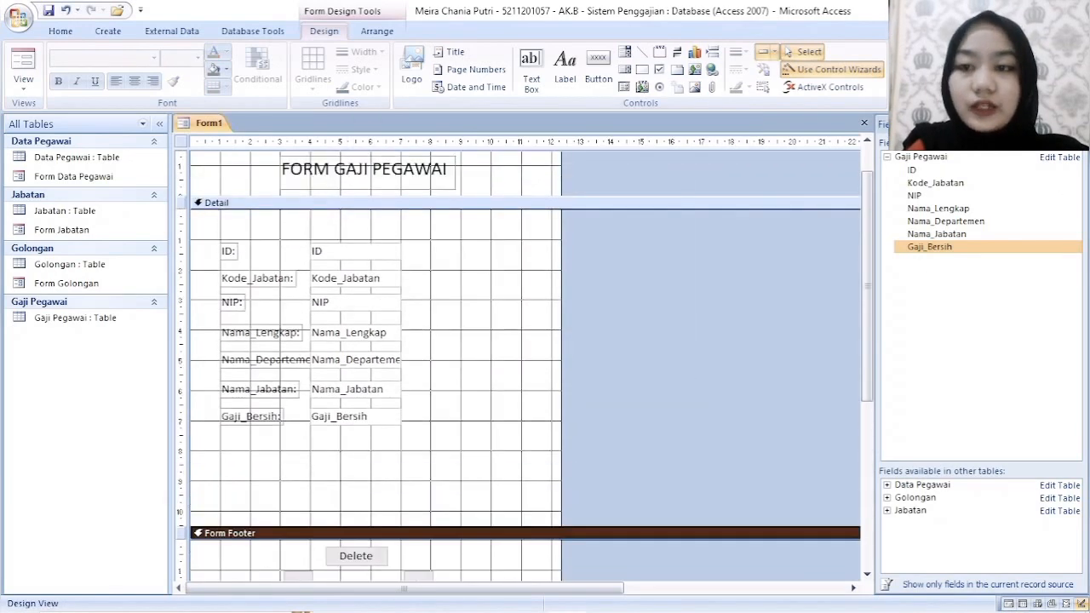
pyautogui.click(1077, 125)
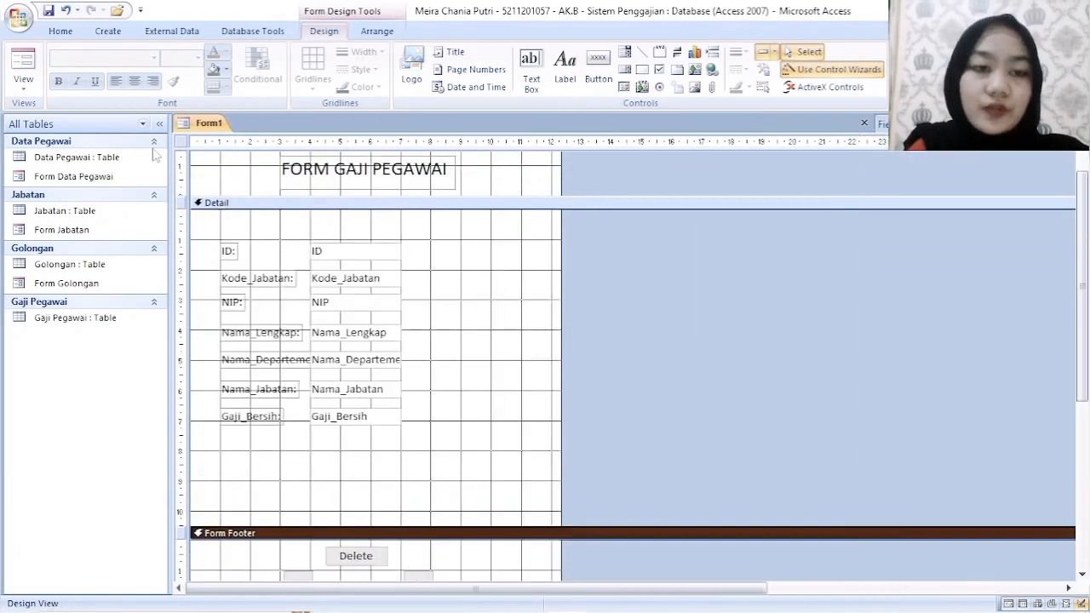
pyautogui.rightClick(207, 120)
pyautogui.click(256, 128)
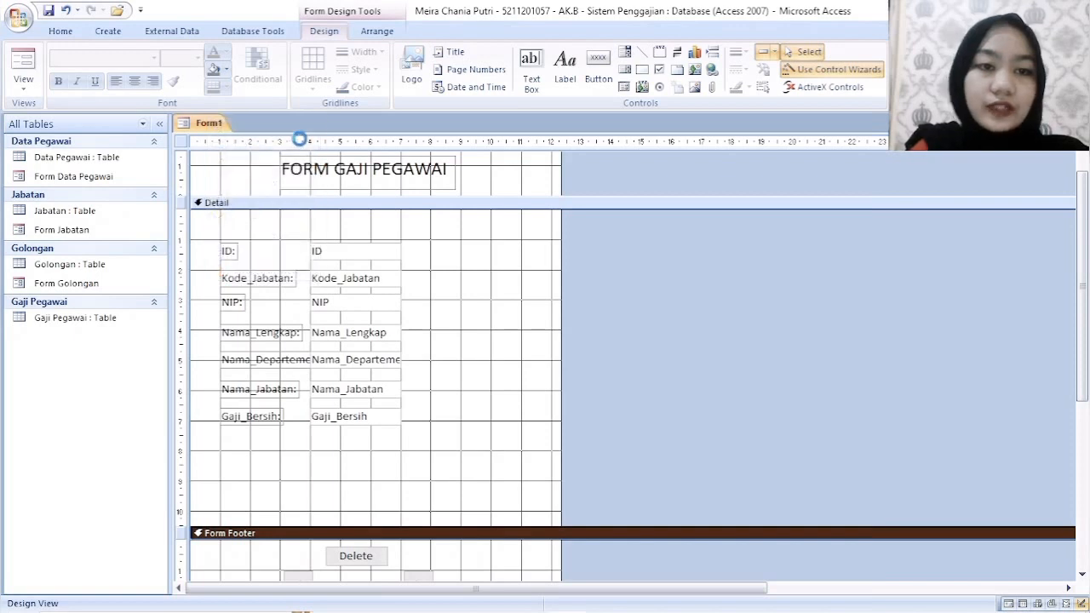
pyautogui.write('Form')
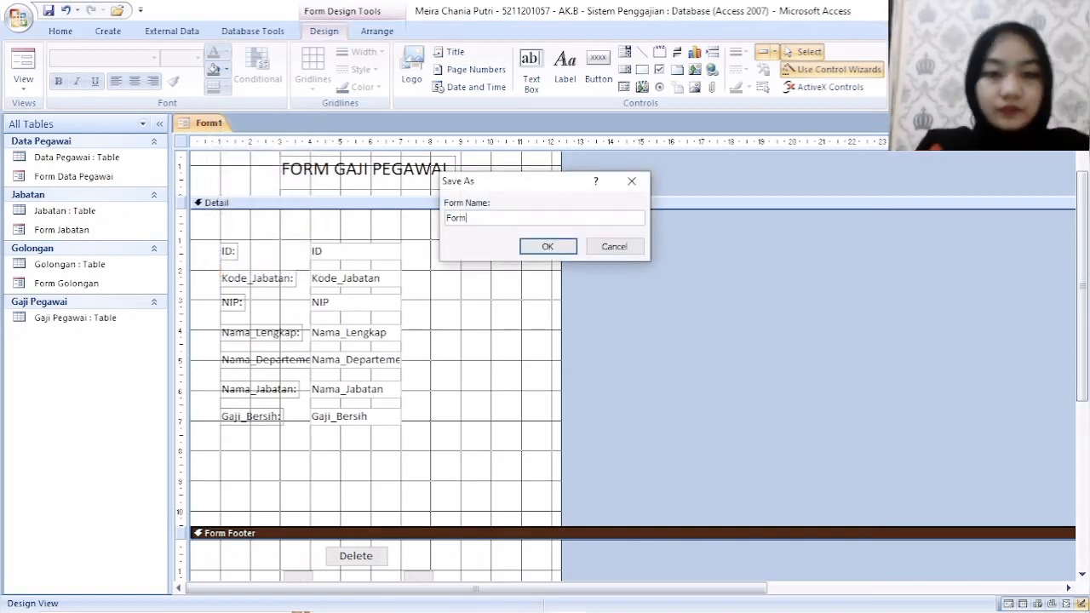
pyautogui.write(' Gaji P')
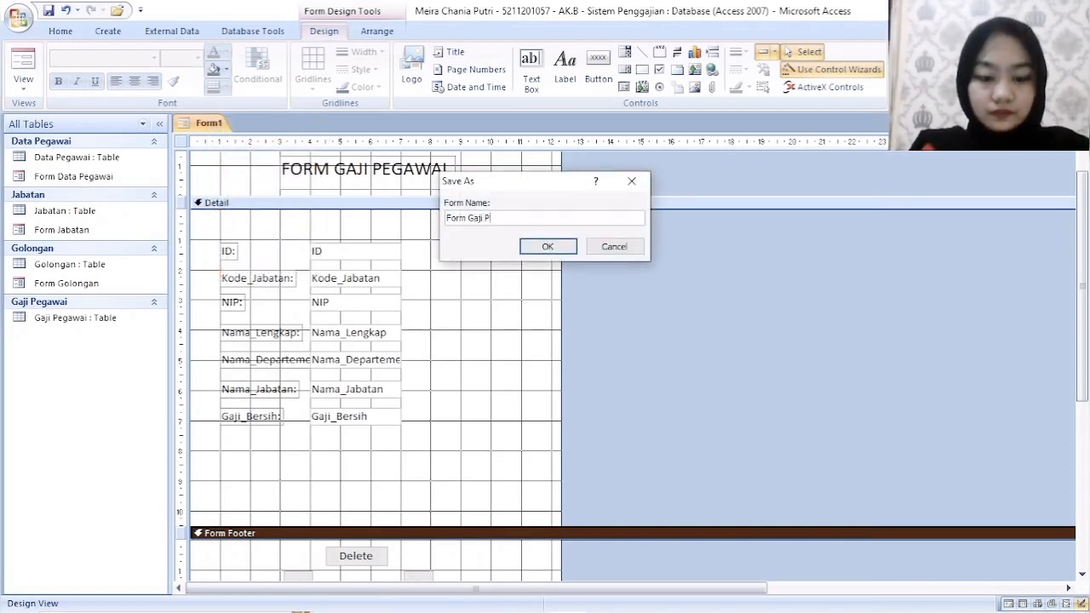
pyautogui.write('egawai')
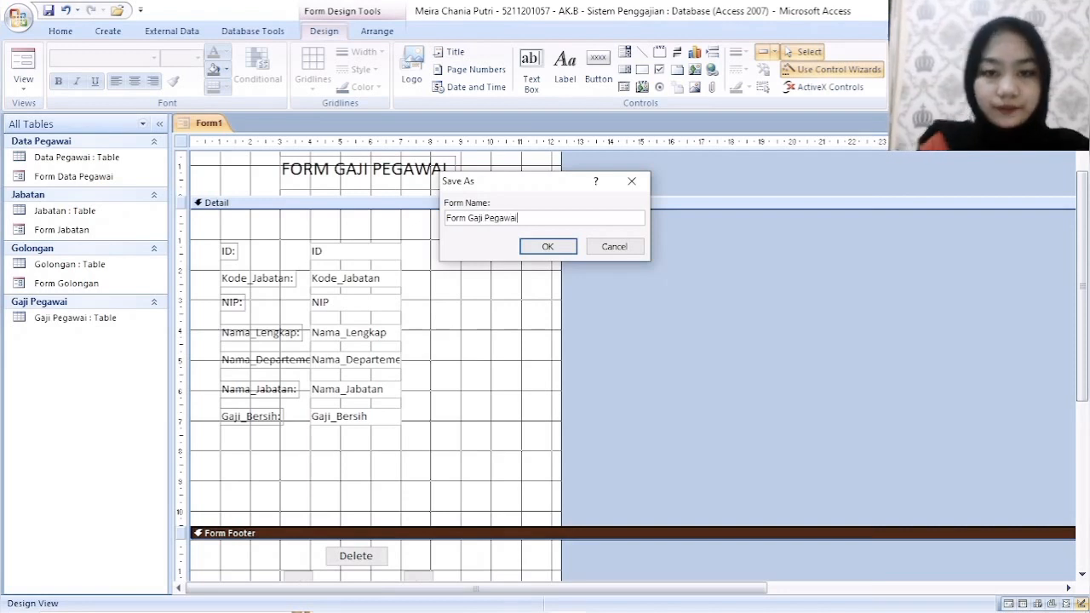
pyautogui.click(548, 248)
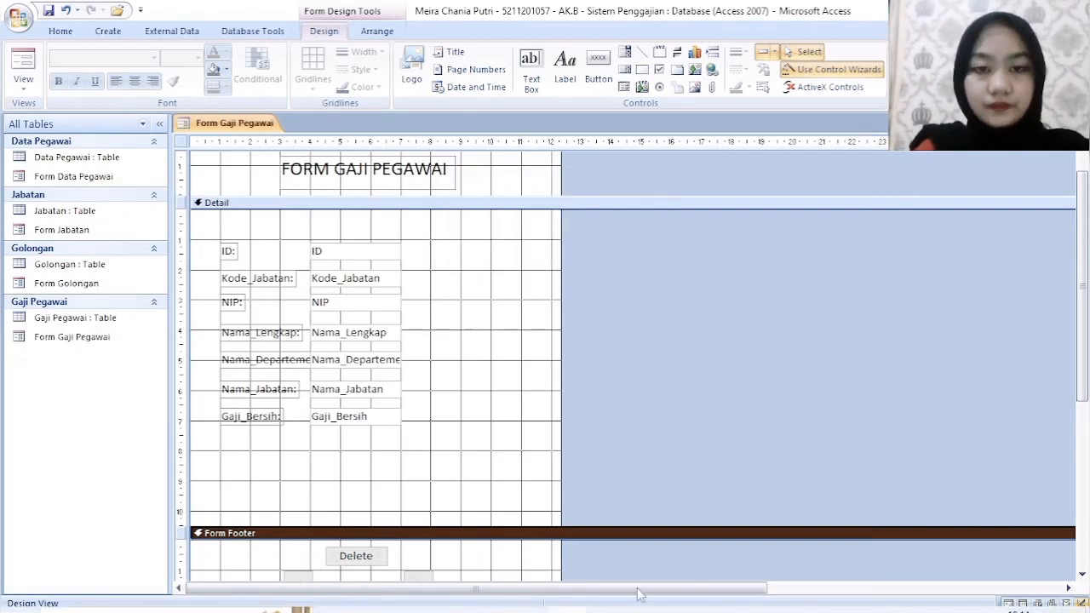
# - Switch the form to Form View and enter Kode_Jabatan M123, the NIP and the employee's full name in the first record
pyautogui.rightClick(243, 123)
pyautogui.click(287, 188)
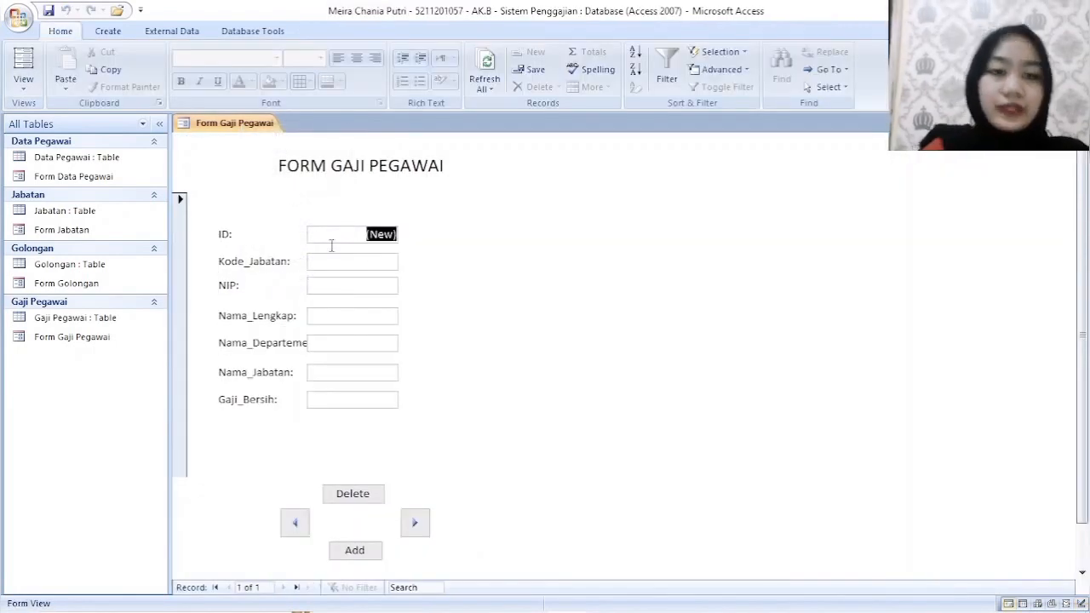
pyautogui.click(374, 258)
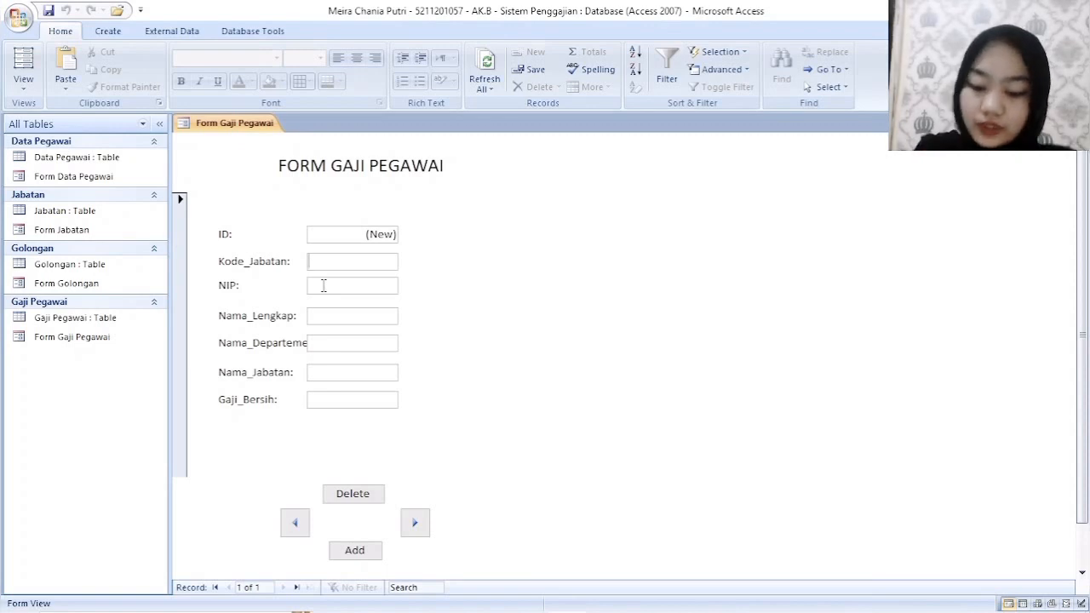
pyautogui.write('M')
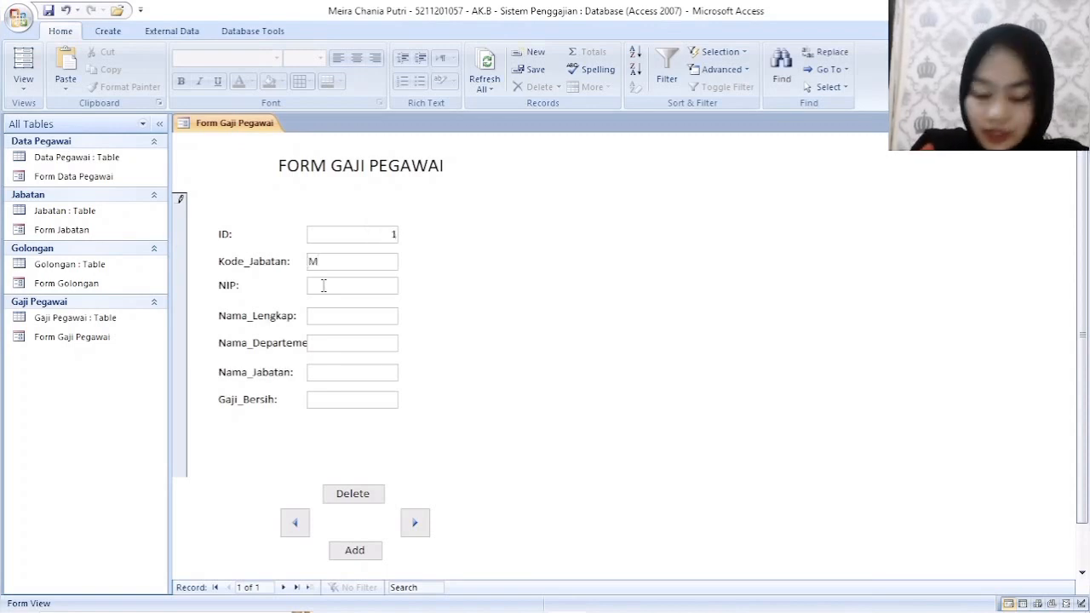
pyautogui.write('123')
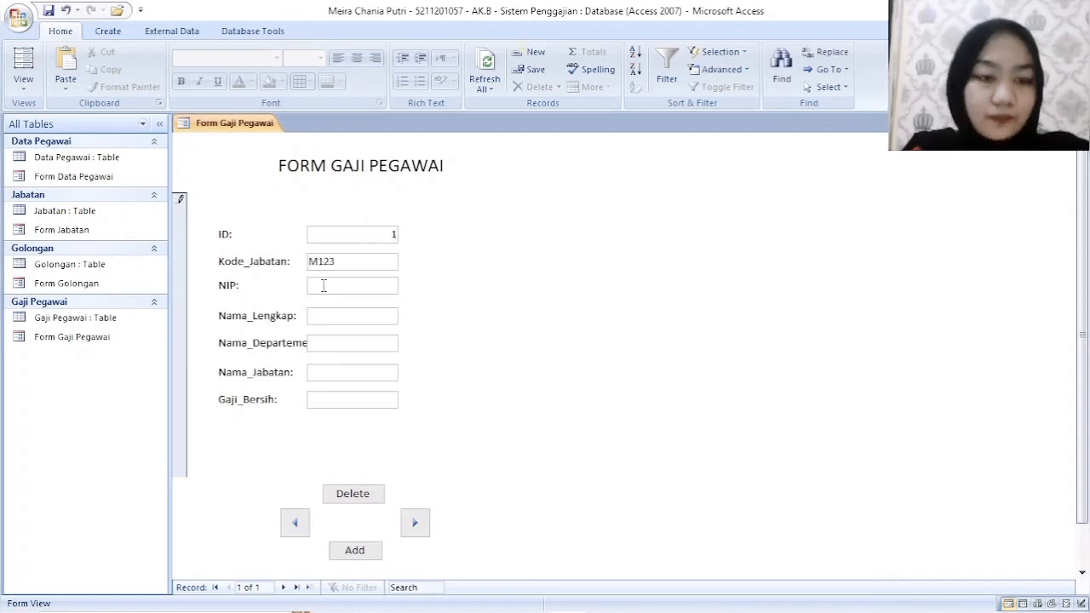
pyautogui.write('22')
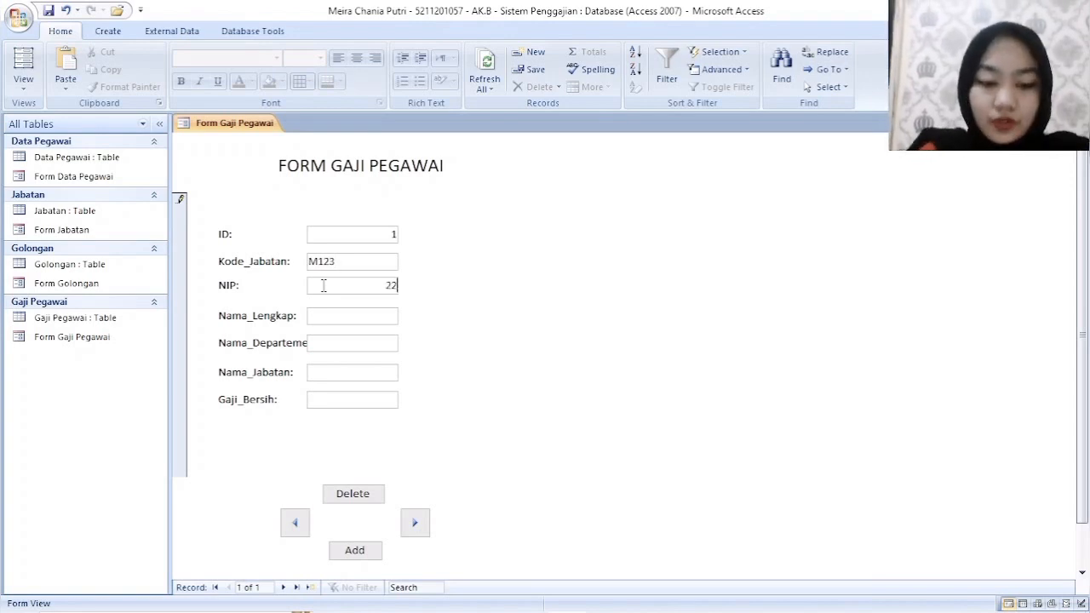
pyautogui.write('6001')
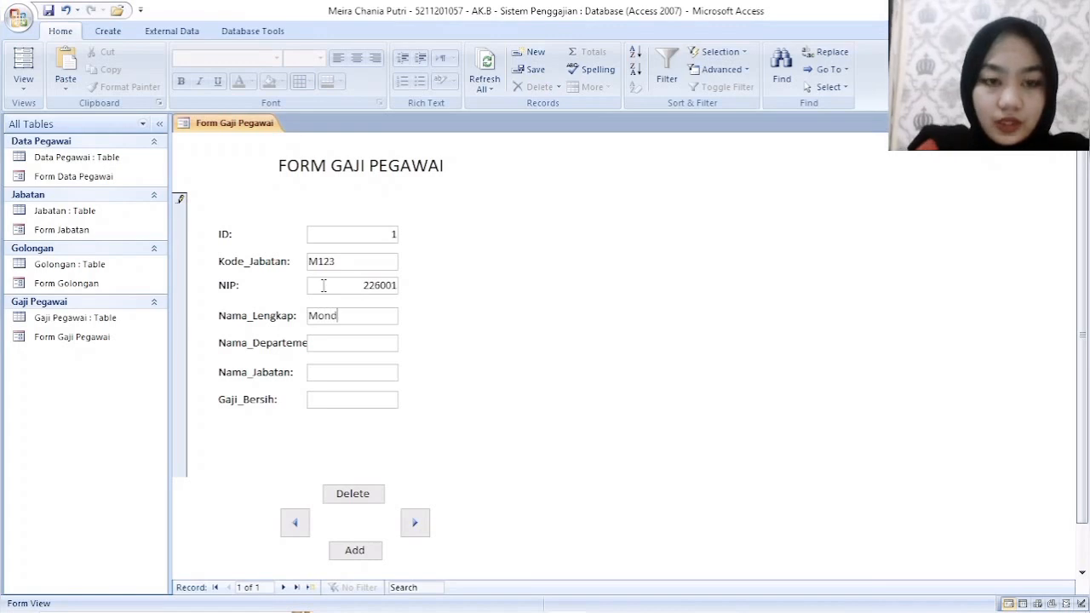
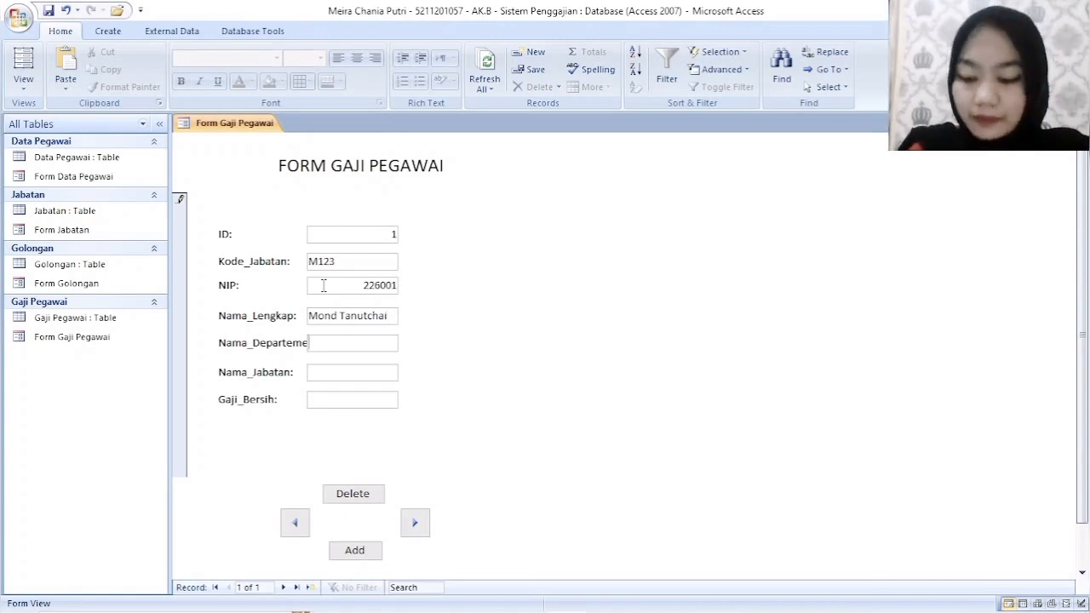
# - Complete the first record with department Pemasaran, Nama_Jabatan Advertising Manager and Gaji_Bersih 25250000
pyautogui.write('P')
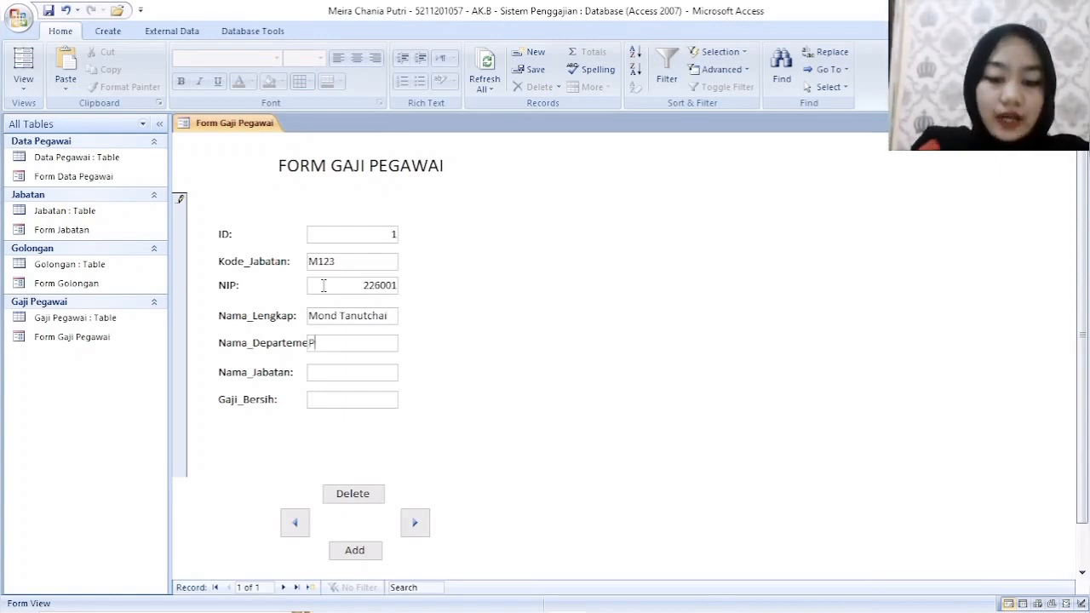
pyautogui.write('emasaran')
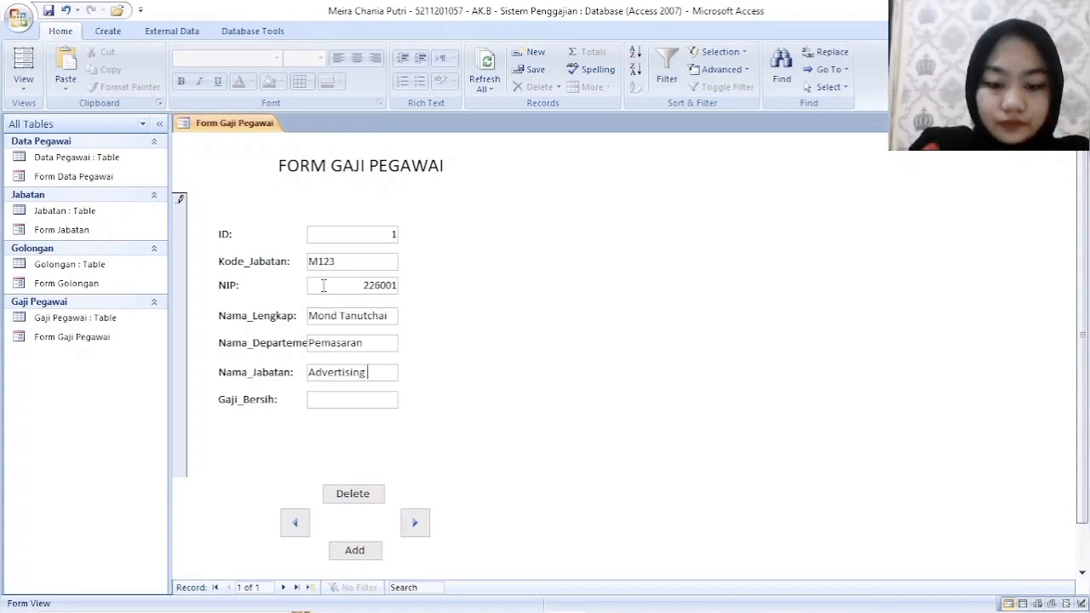
pyautogui.write('Manager')
pyautogui.press('Tab')
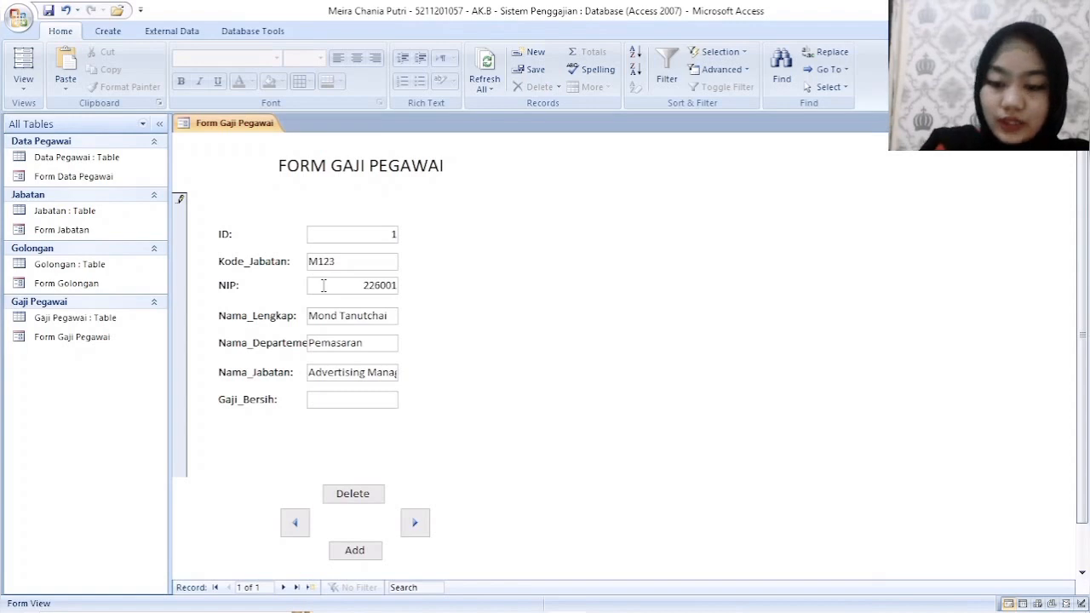
pyautogui.write('25')
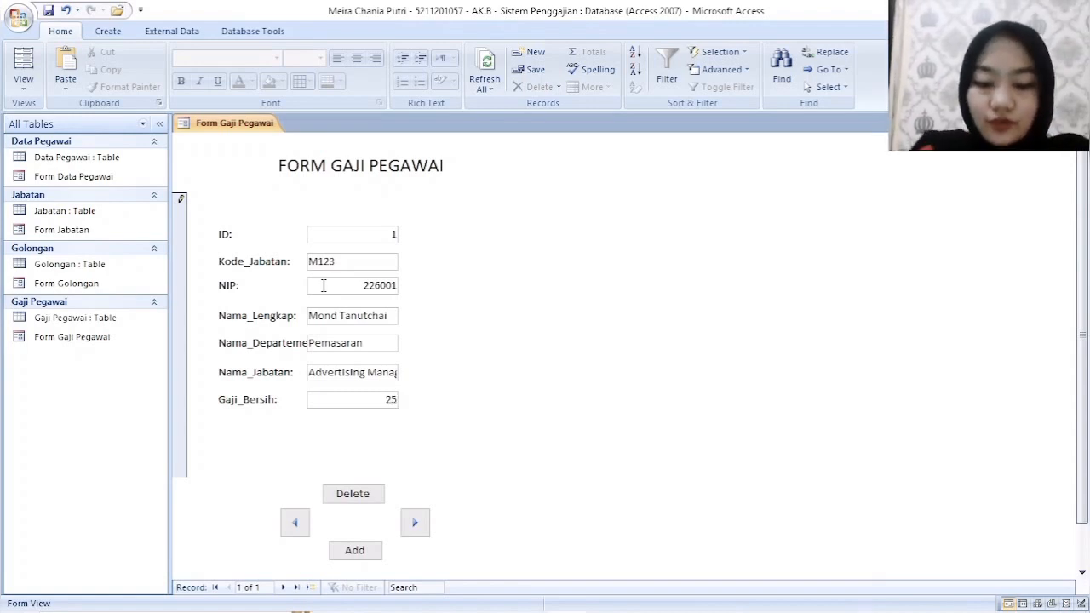
pyautogui.write('25000')
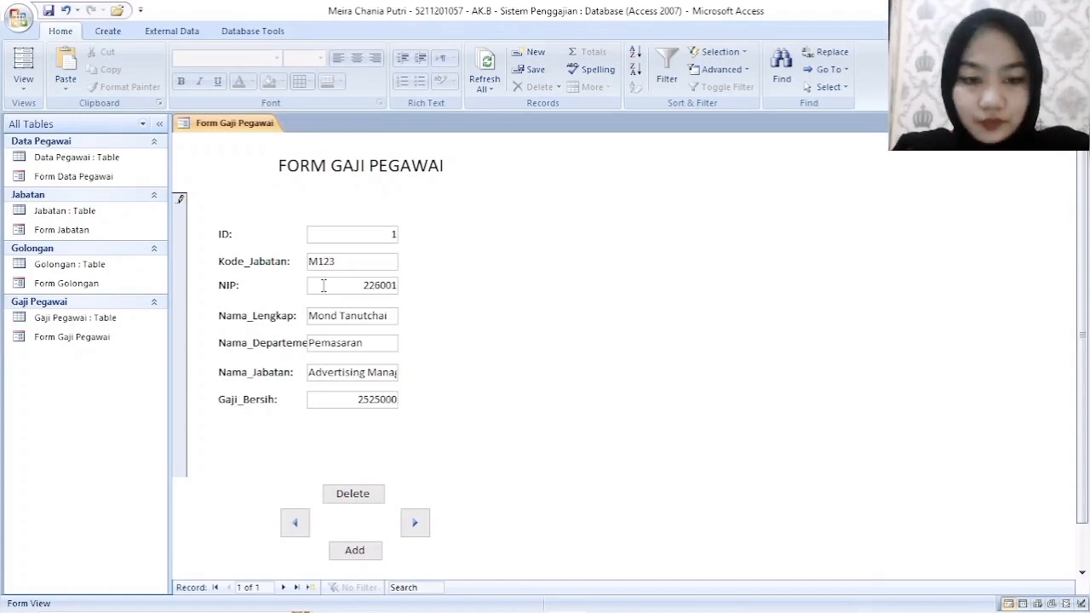
pyautogui.write('0')
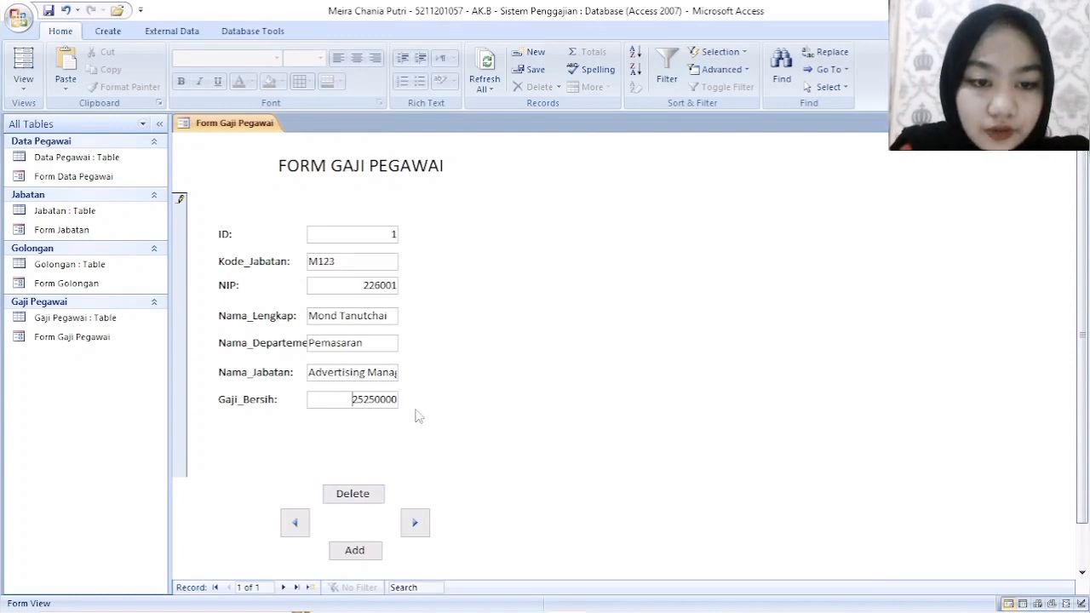
# - Return to the first record and check its Gaji_Bersih amount
pyautogui.click(364, 554)
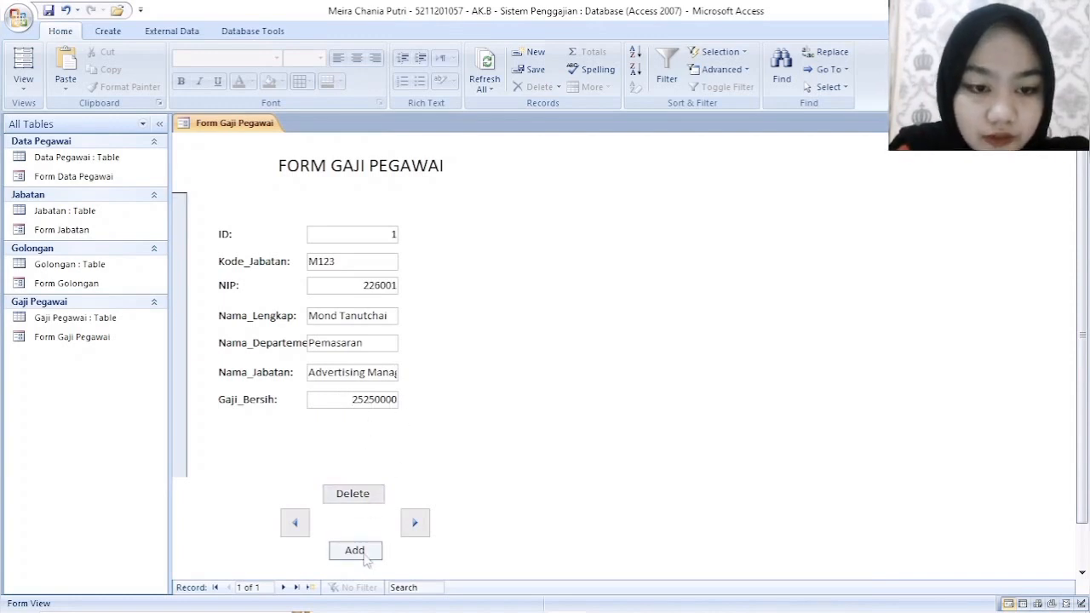
pyautogui.click(295, 522)
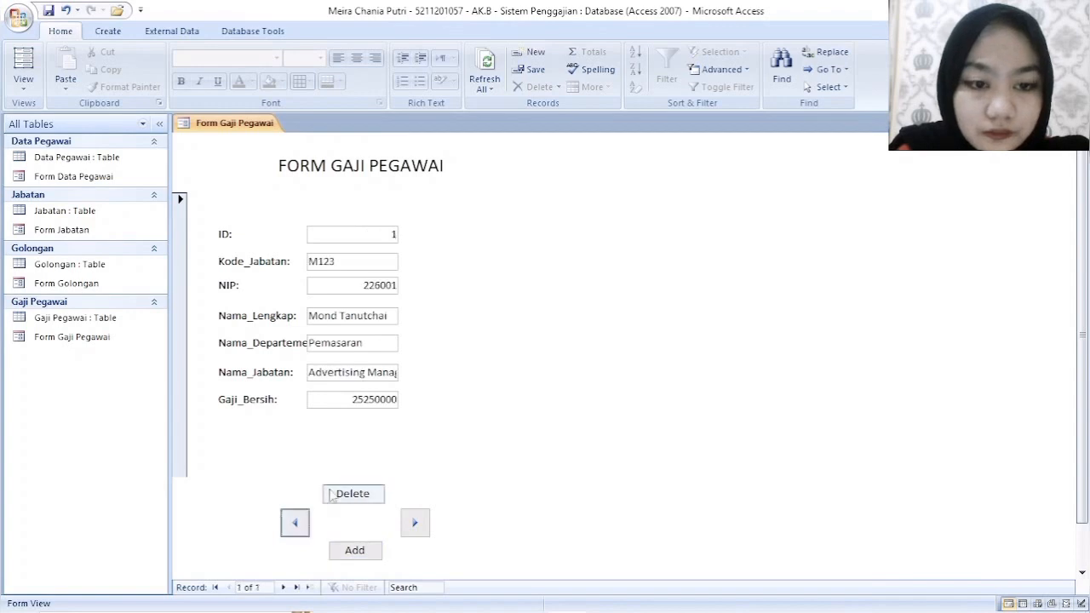
pyautogui.click(364, 405)
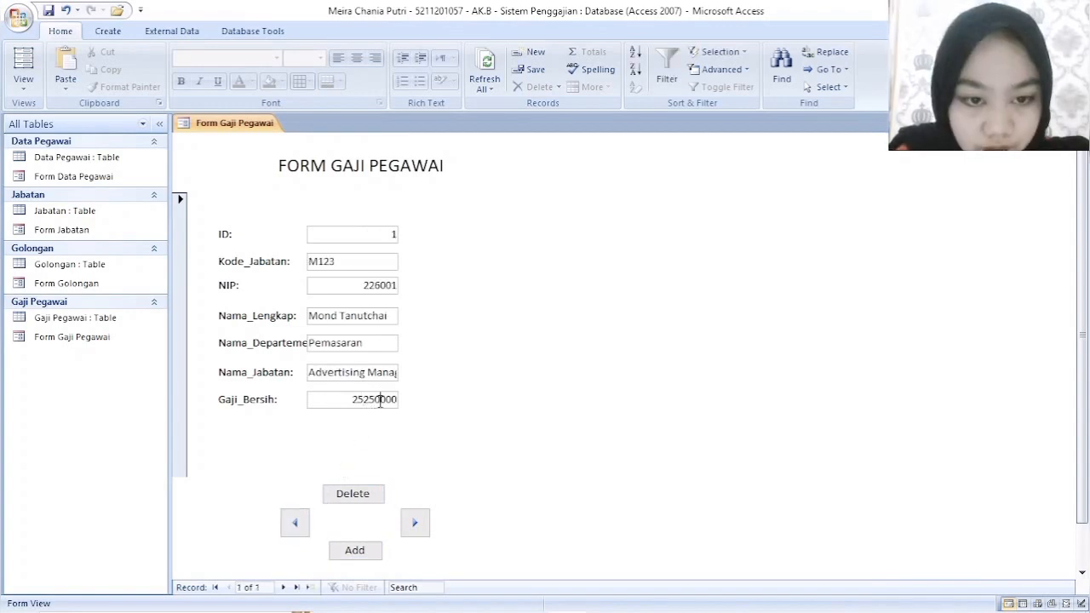
# - Add a second record with Kode_Jabatan B145, the NIP and the employee's full name
pyautogui.click(357, 550)
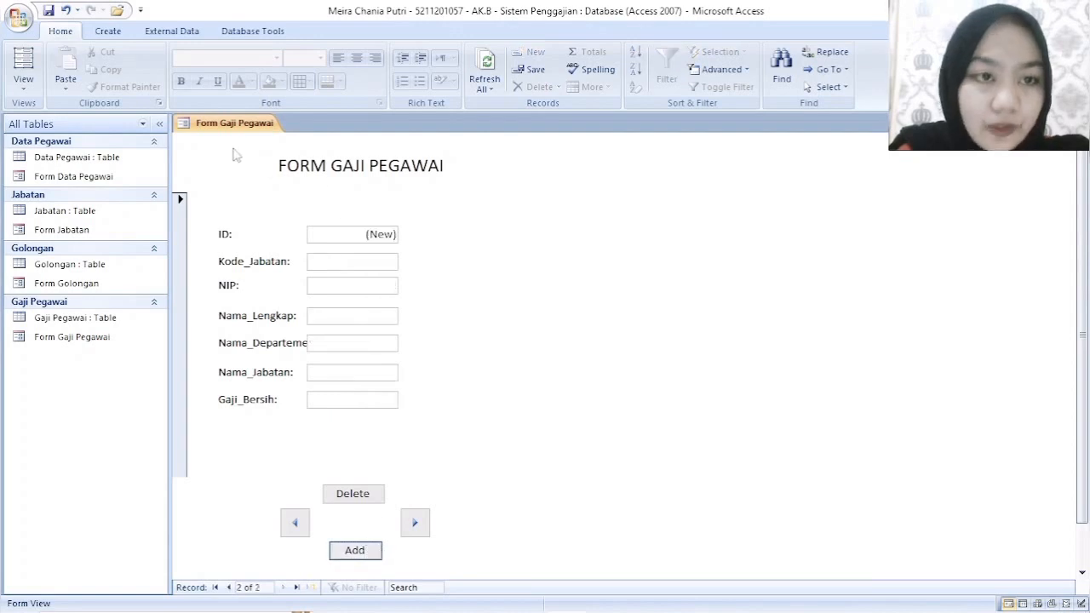
pyautogui.click(377, 262)
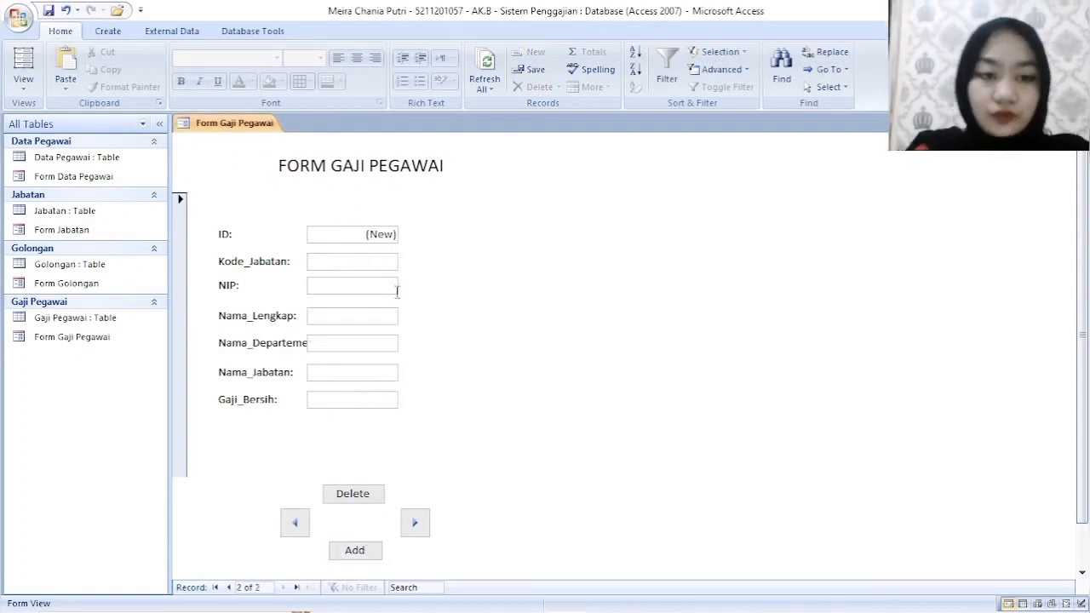
pyautogui.write('B145')
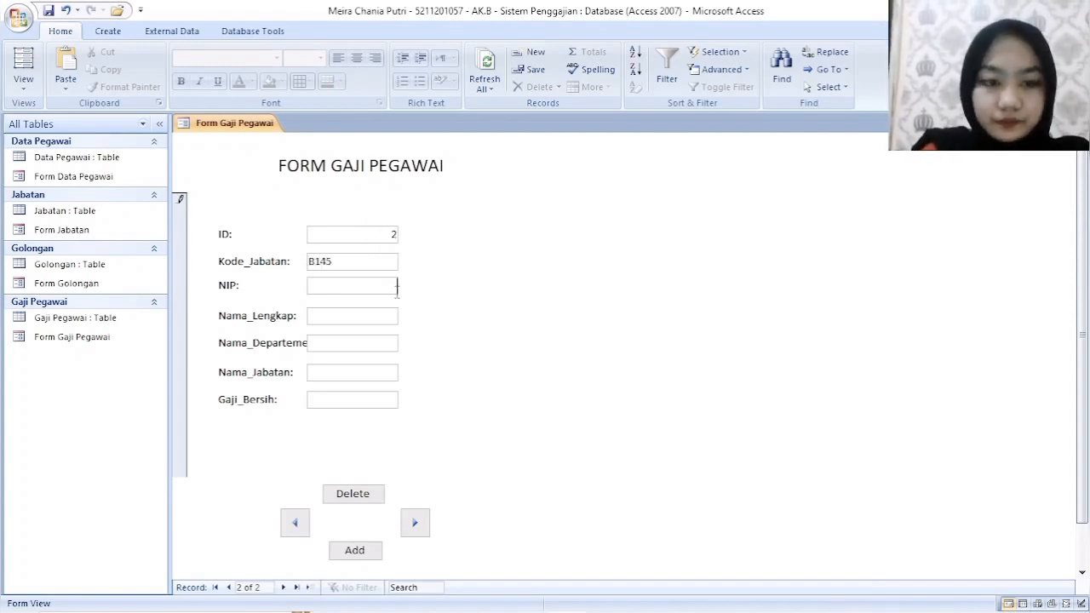
pyautogui.click(397, 287)
pyautogui.write('2')
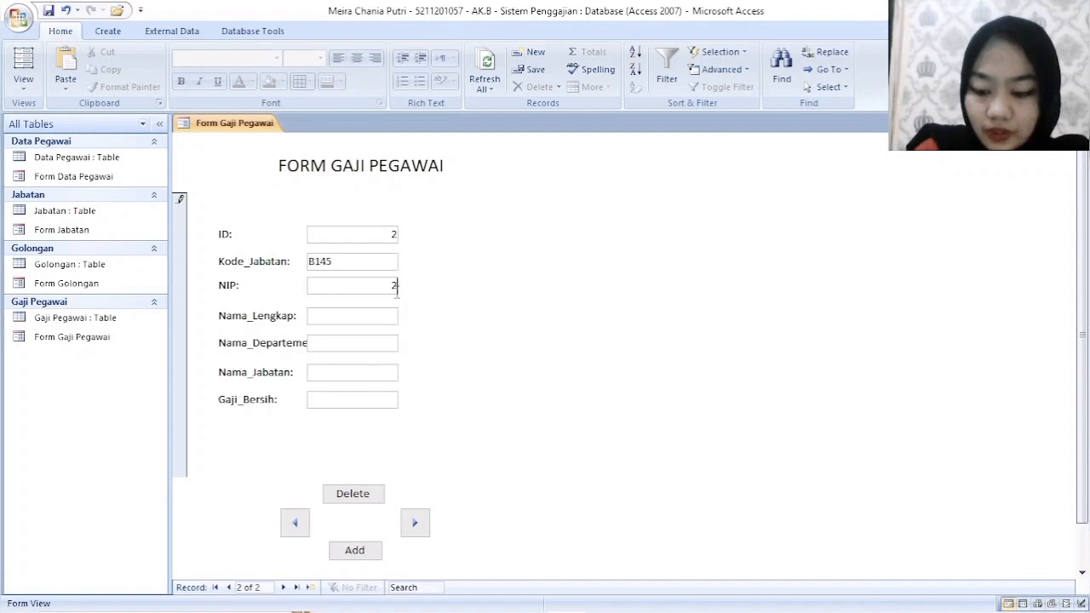
pyautogui.write('26002')
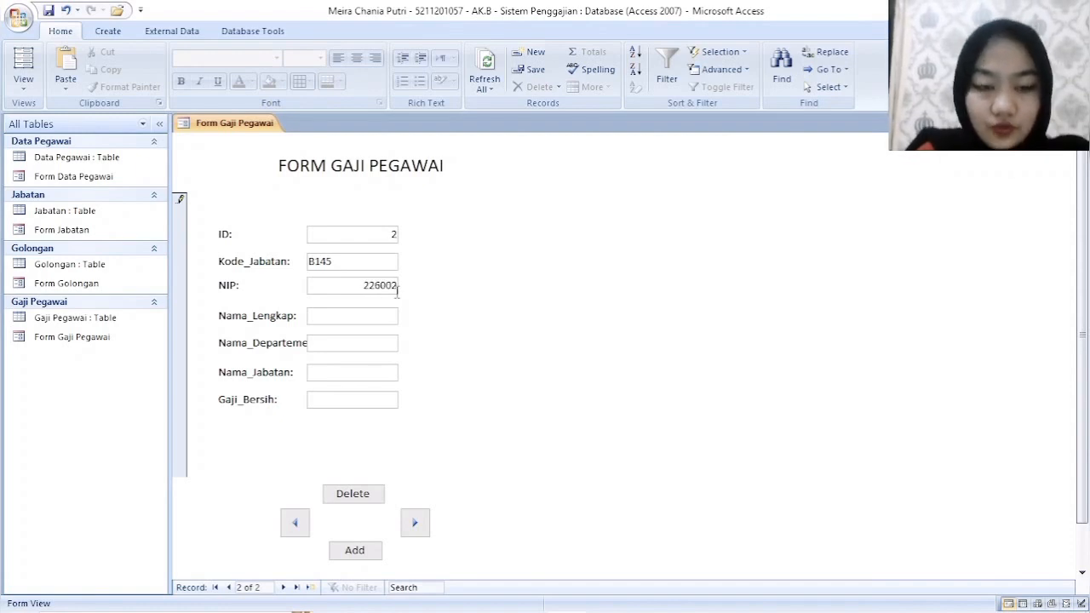
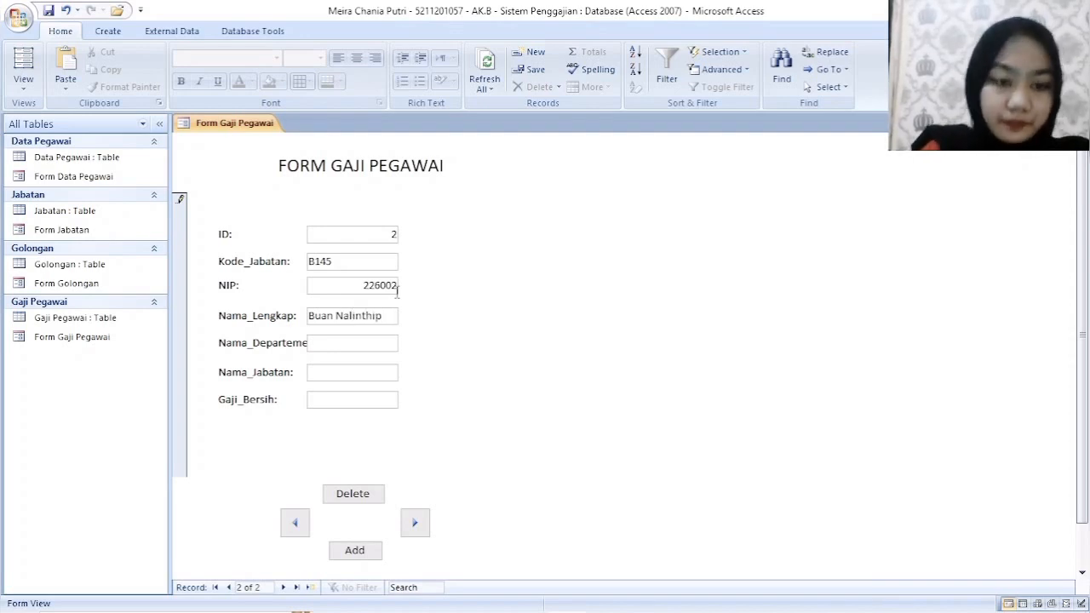
# - Complete the second record with department Keuangan, Nama_Jabatan Staff Accounting and Gaji_Bersih 9750000
pyautogui.write('K')
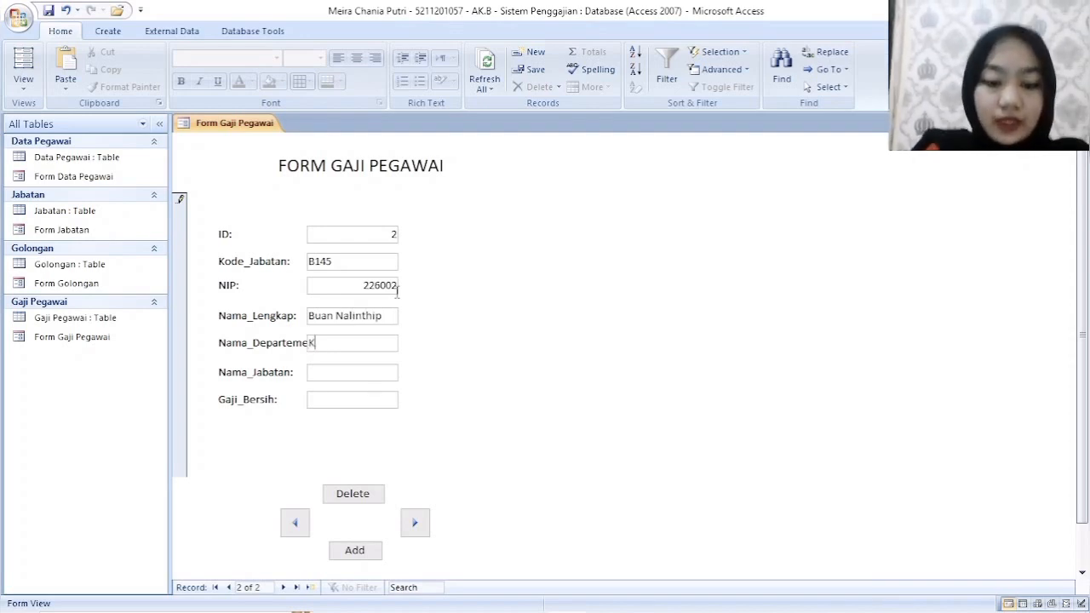
pyautogui.write('euangan')
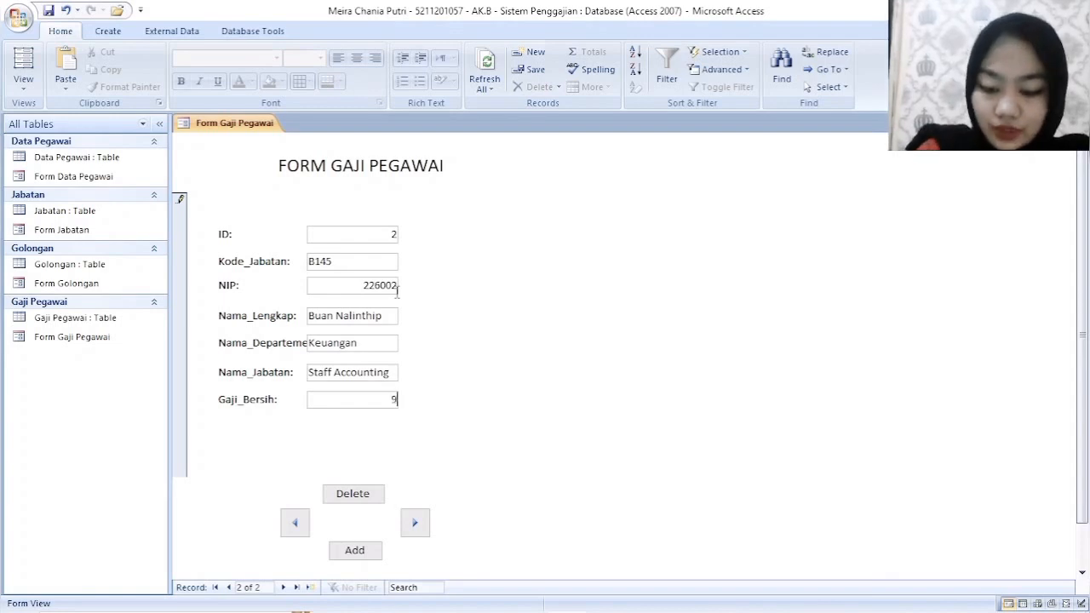
pyautogui.write('50000')
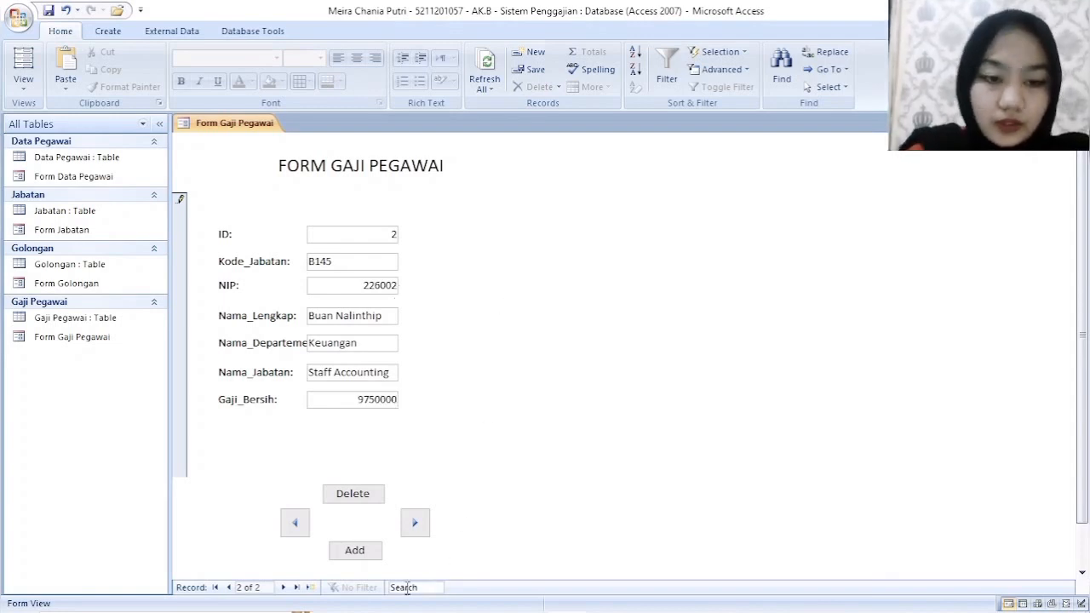
# - Add a third record with Kode_Jabatan N168, the NIP and the employee's full name
pyautogui.click(376, 554)
pyautogui.click(326, 263)
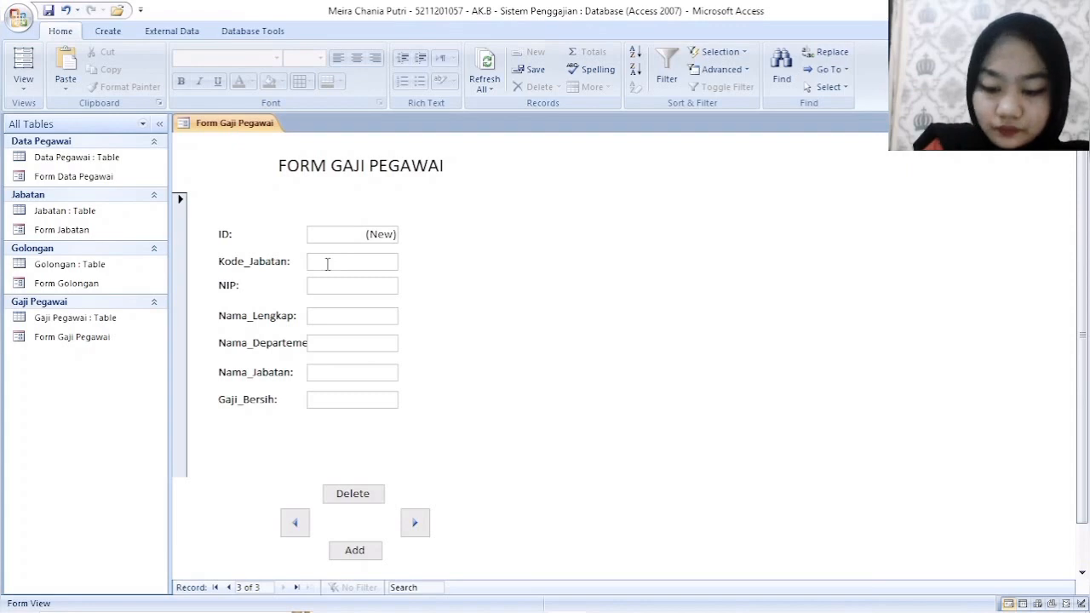
pyautogui.write('N')
pyautogui.write('10')
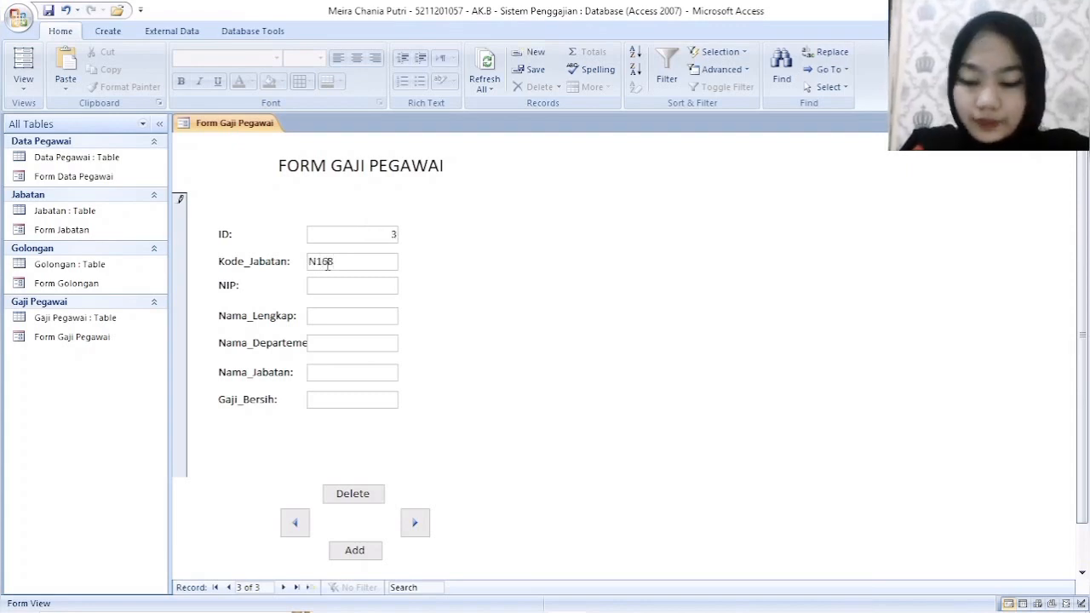
pyautogui.write('22603')
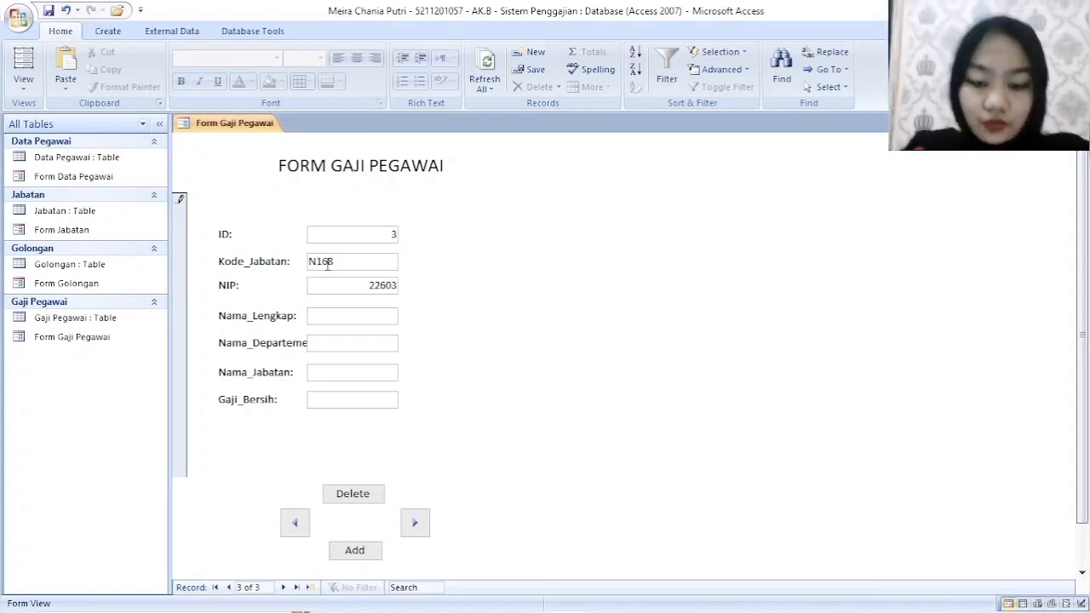
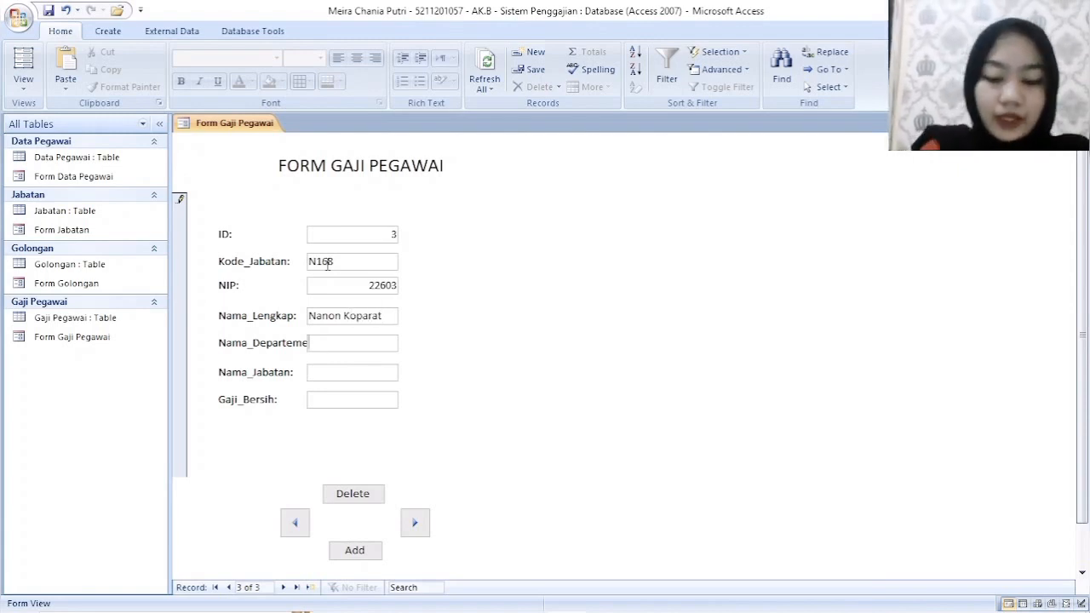
pyautogui.write('Produksi')
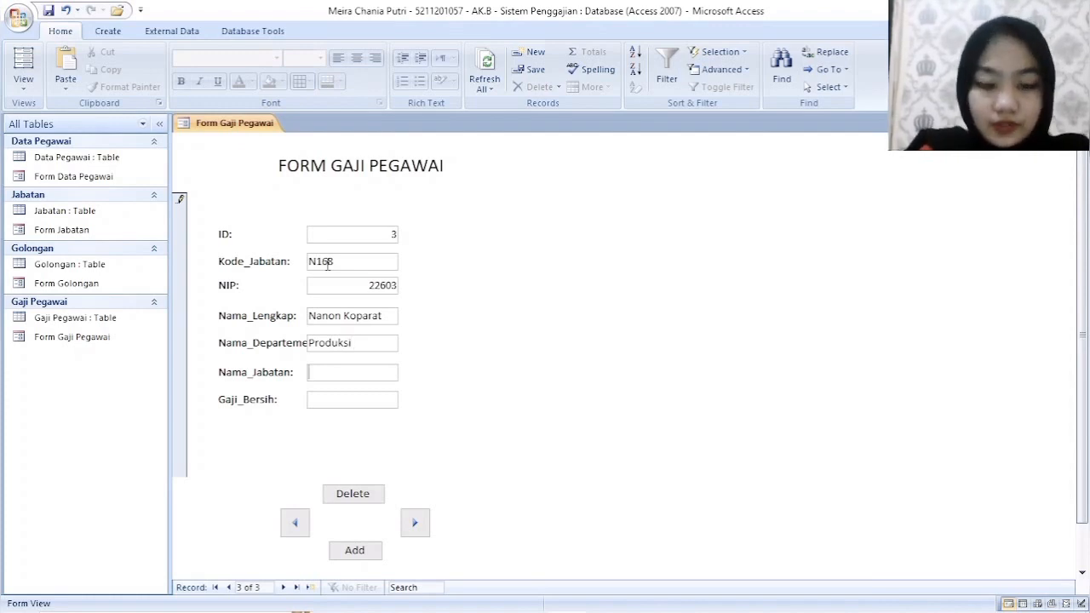
pyautogui.write('Assisten')
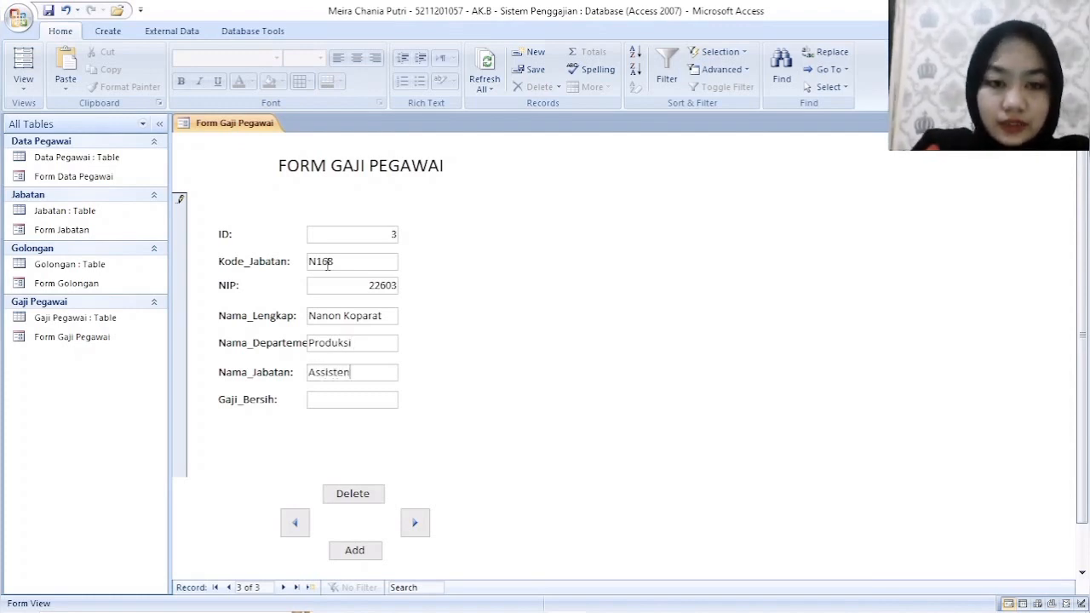
pyautogui.write(' Manager')
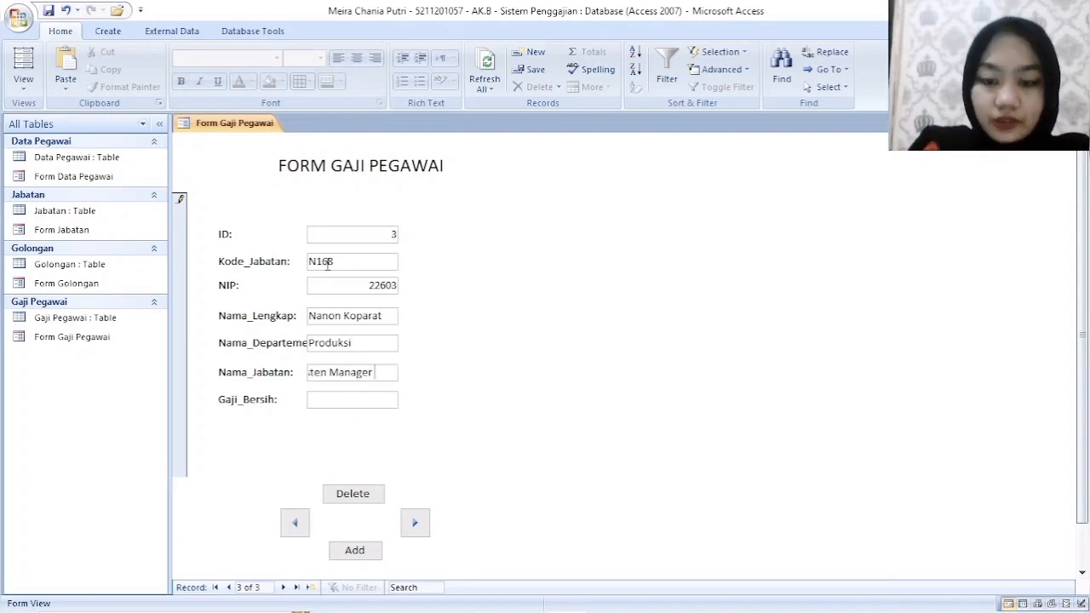
pyautogui.write(' Produksi')
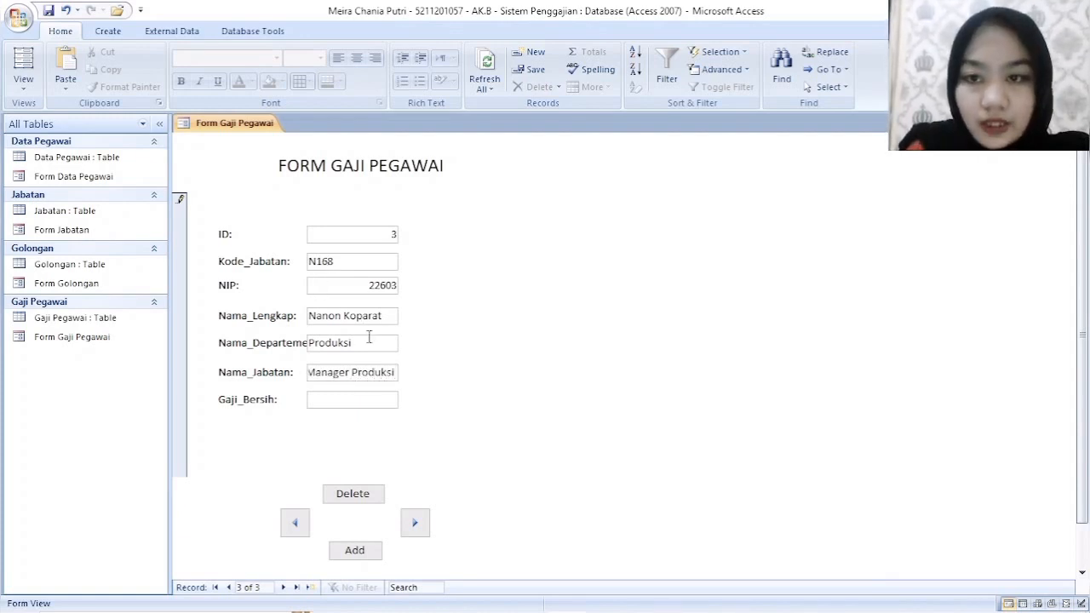
# - Complete the third record with department Produksi, Nama_Jabatan Assisten Manager Produksi and Gaji_Bersih 15250000, and save the form
pyautogui.click(354, 397)
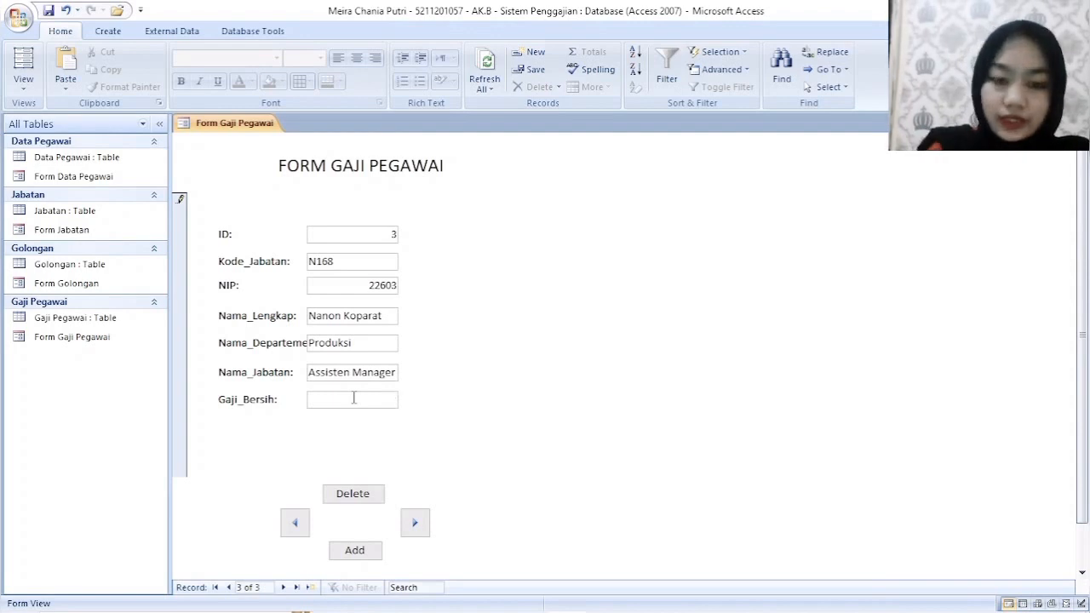
pyautogui.write('15')
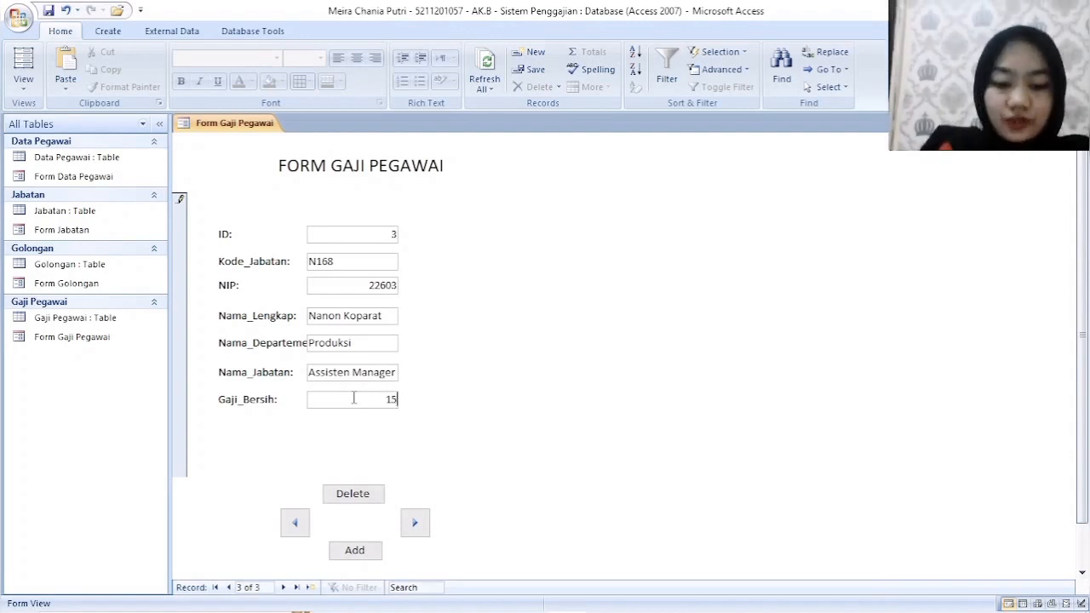
pyautogui.write('250000')
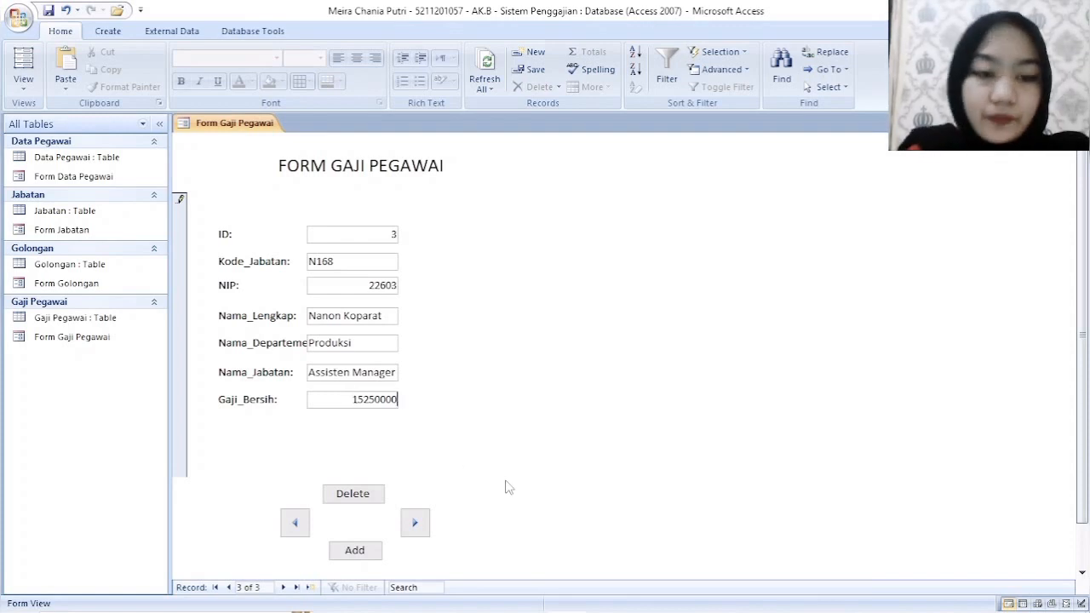
pyautogui.press('Tab')
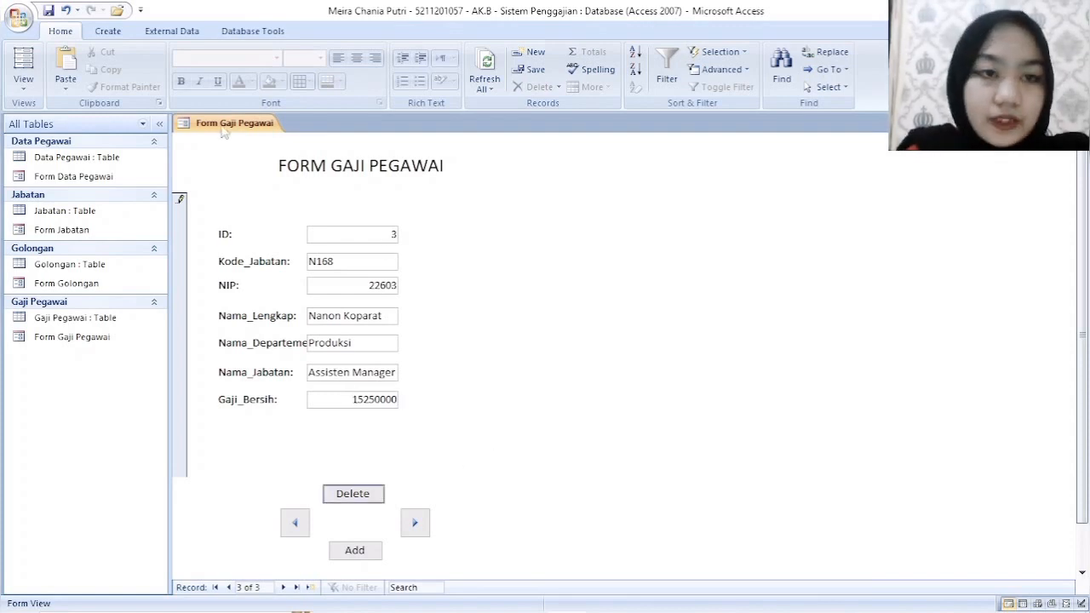
pyautogui.rightClick(225, 121)
pyautogui.click(252, 127)
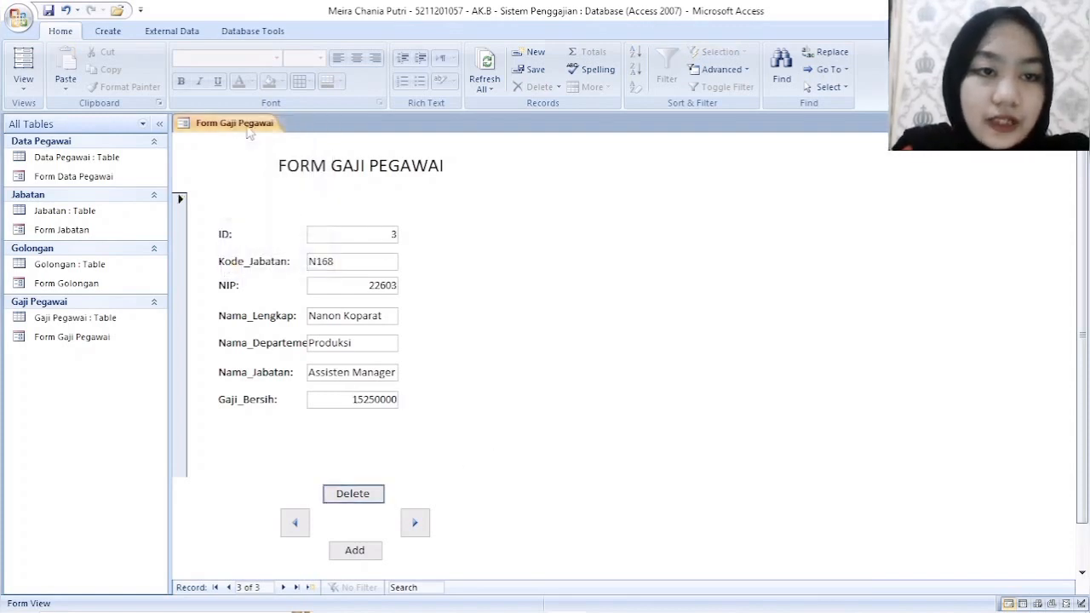
# - Check the Gaji_Bersih column of Form Gaji Pegawai in Datasheet View and close the form
pyautogui.rightClick(247, 127)
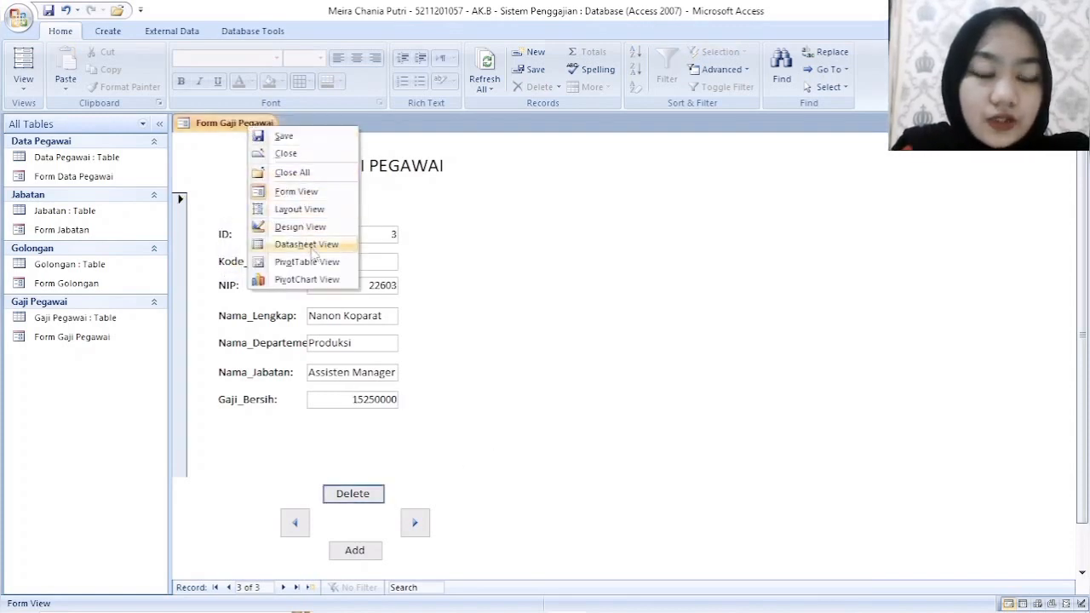
pyautogui.click(310, 245)
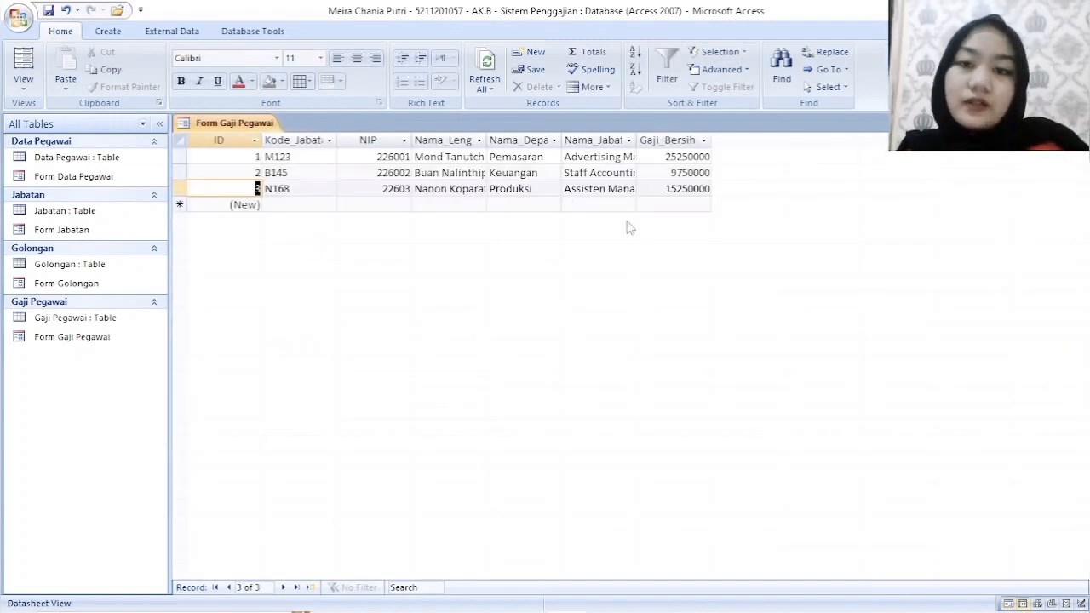
pyautogui.click(678, 140)
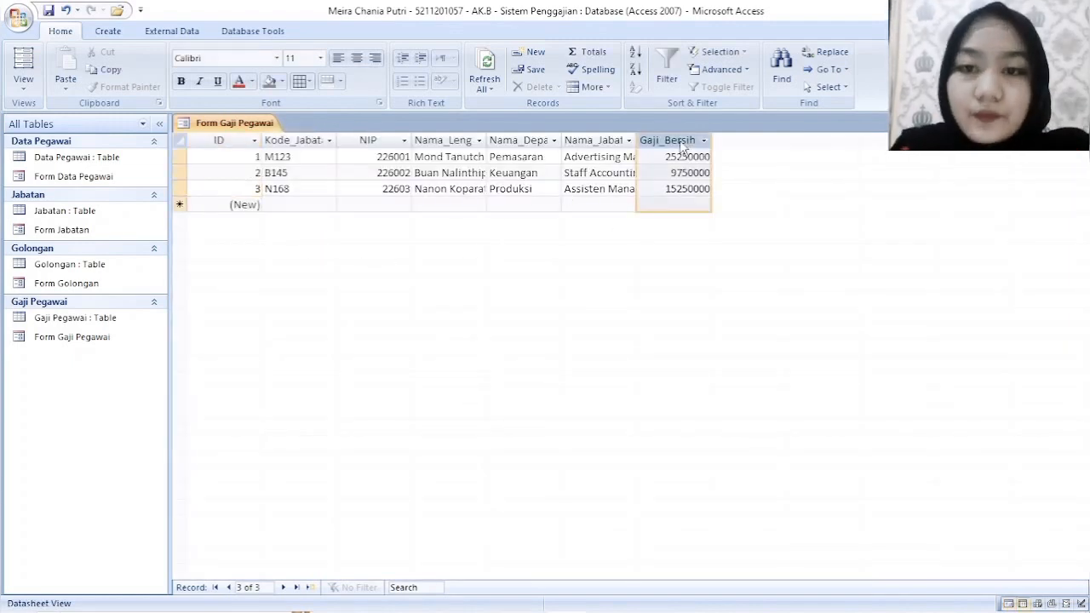
pyautogui.click(641, 173)
pyautogui.rightClick(262, 121)
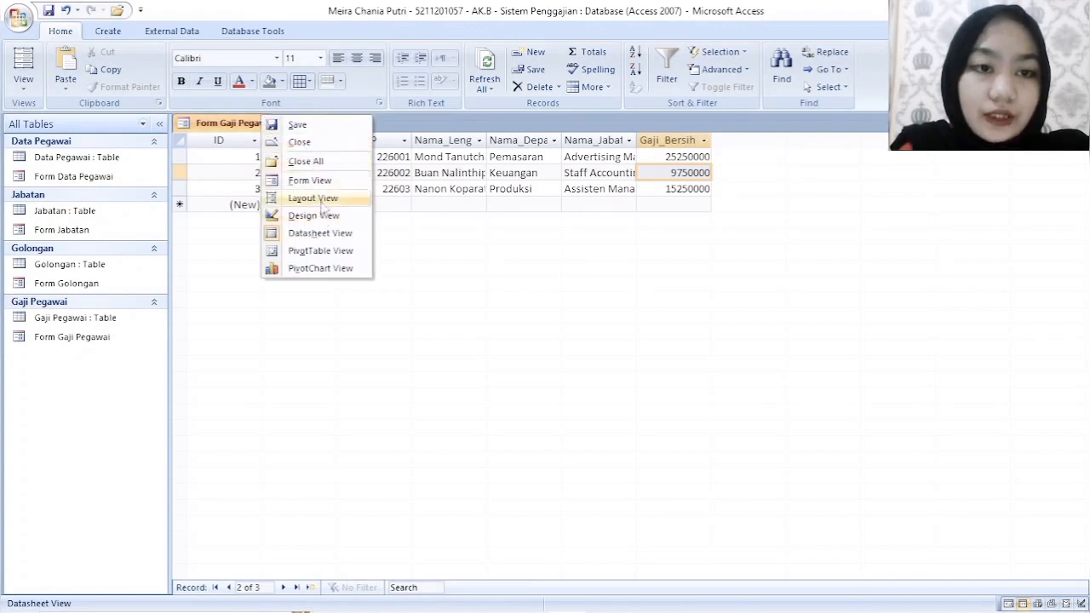
pyautogui.click(308, 161)
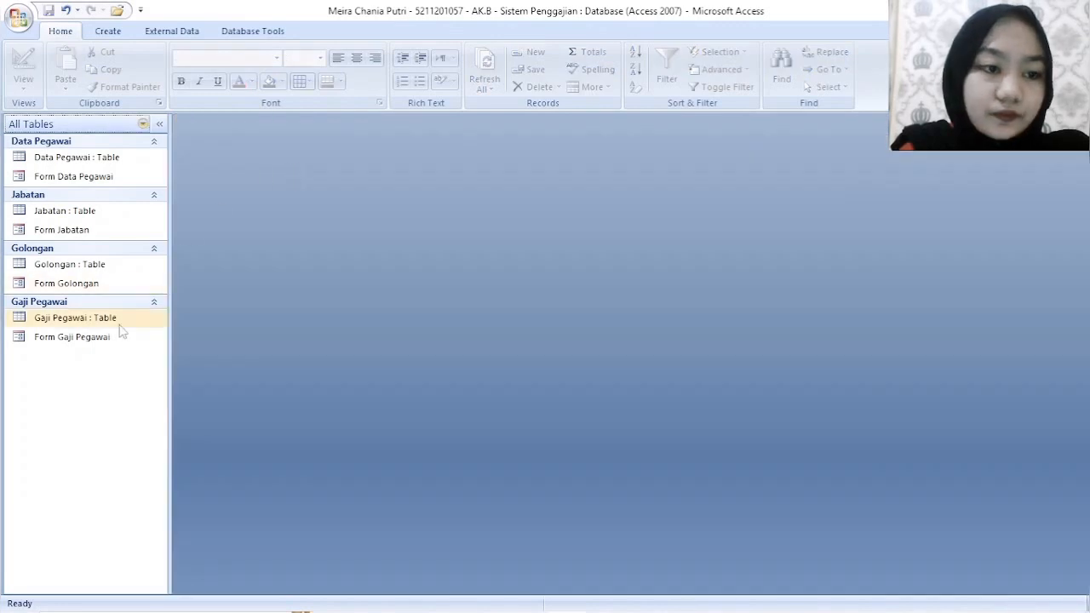
# - Set the data type of Gaji_Bersih to Currency in the Gaji Pegawai table design, saving and closing the table
pyautogui.doubleClick(113, 320)
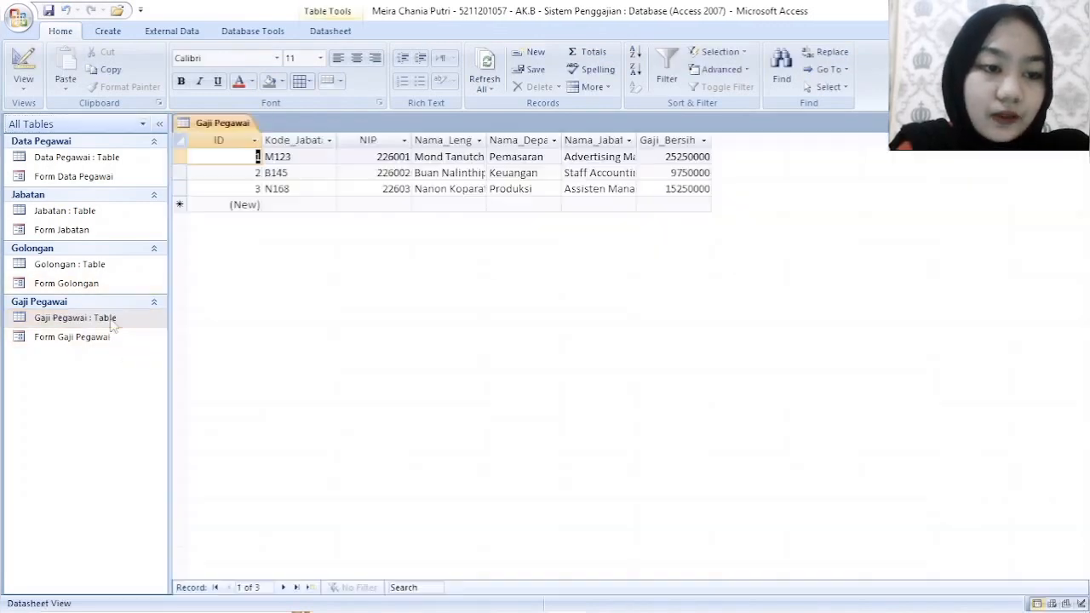
pyautogui.rightClick(239, 128)
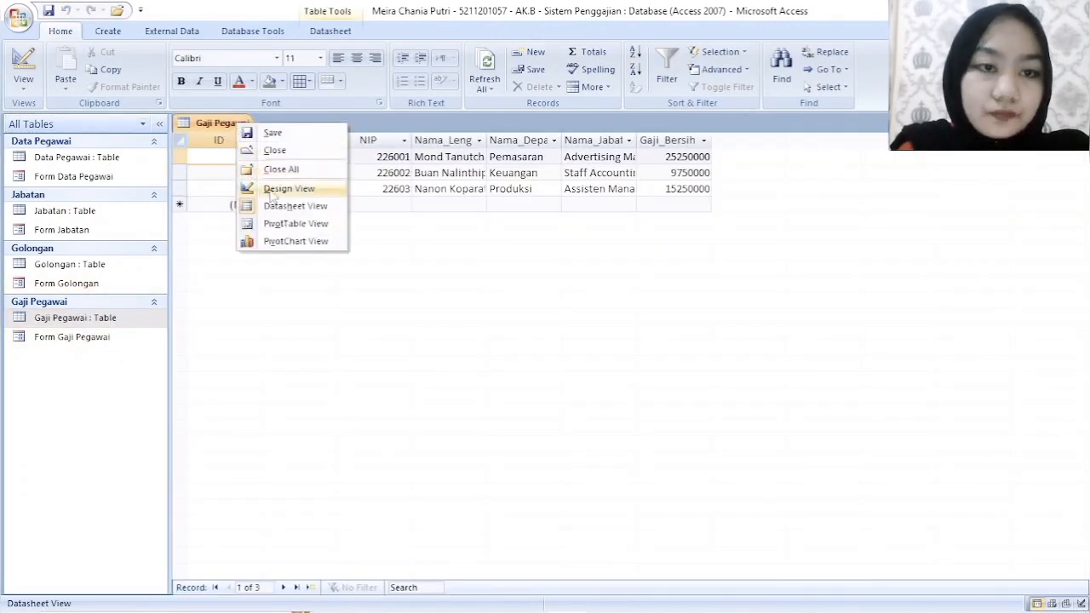
pyautogui.click(274, 187)
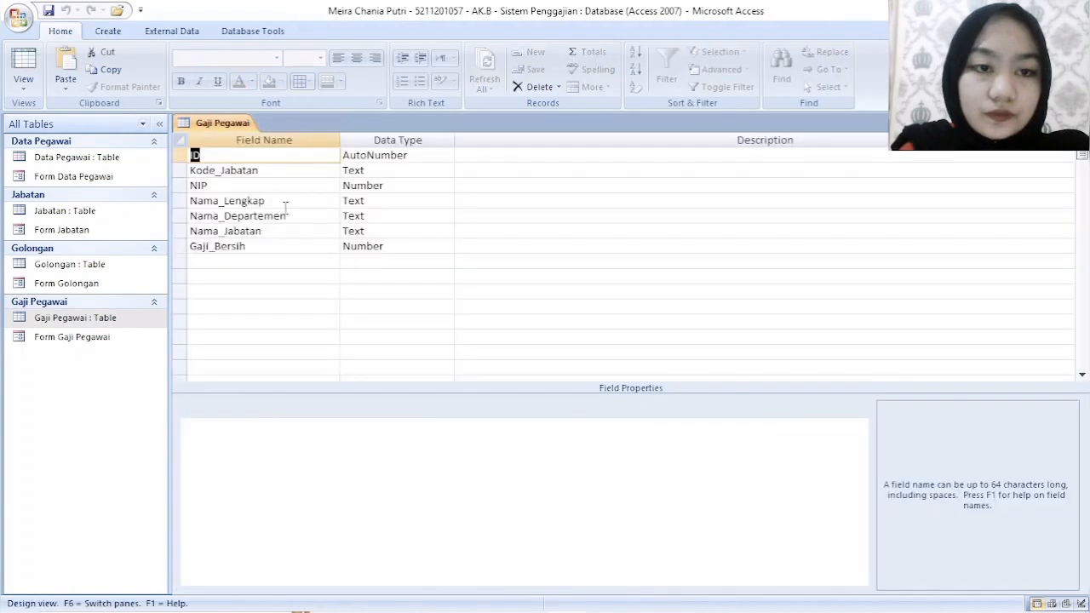
pyautogui.click(402, 245)
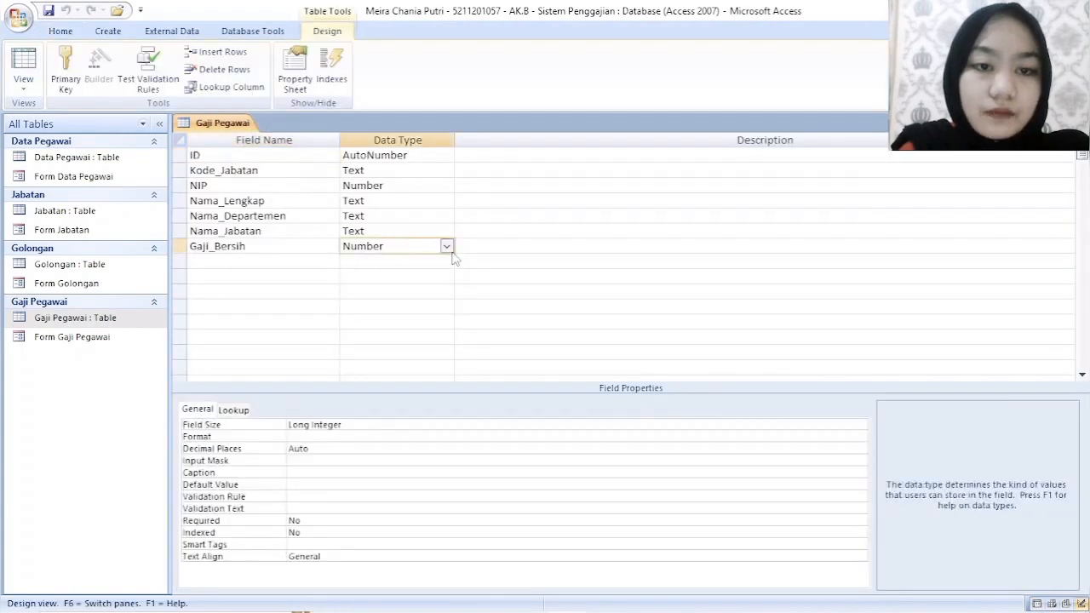
pyautogui.click(446, 246)
pyautogui.click(416, 321)
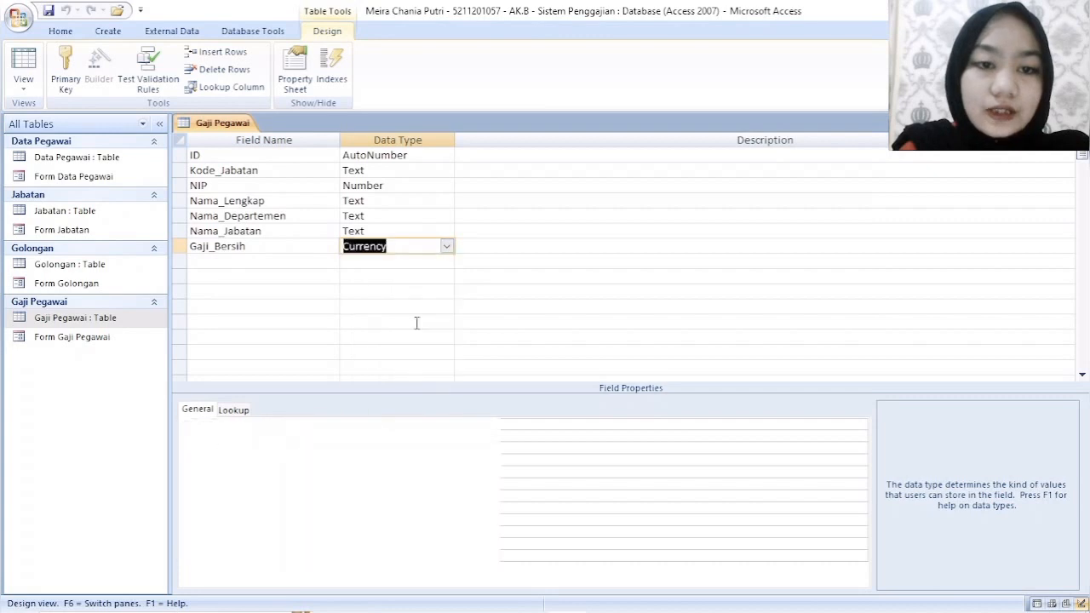
pyautogui.rightClick(242, 121)
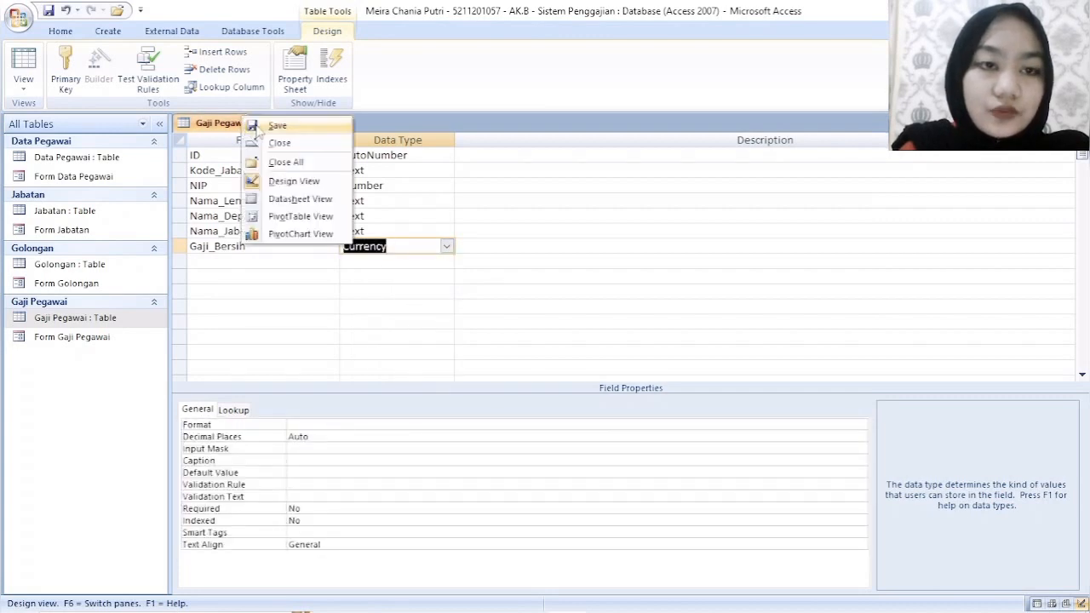
pyautogui.click(281, 125)
pyautogui.rightClick(218, 124)
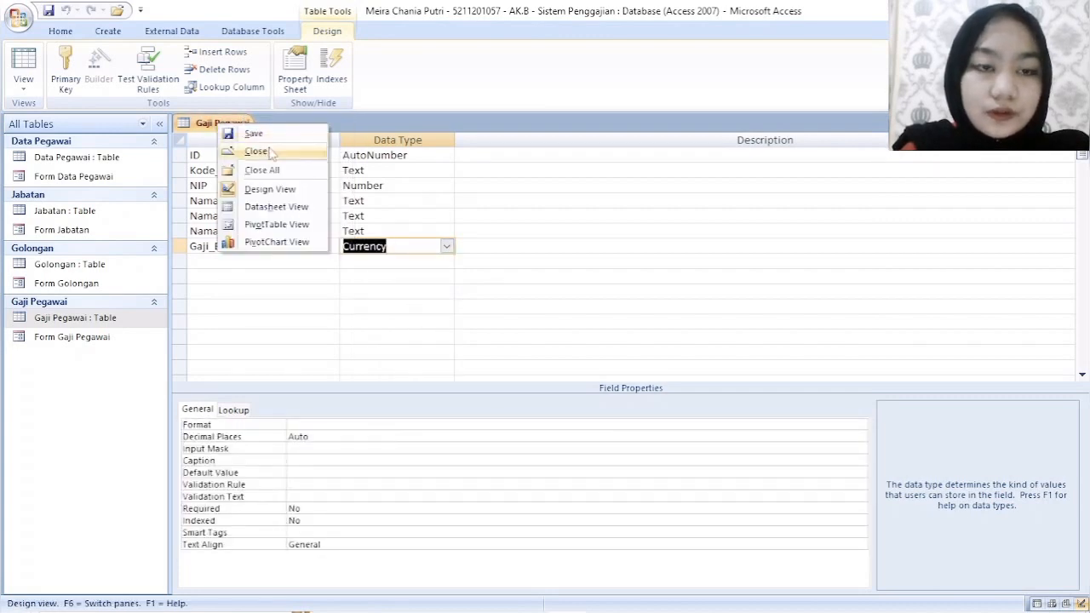
pyautogui.click(271, 152)
# - Reopen Form Gaji Pegawai and check the Gaji_Bersih amounts of all records in Datasheet View
pyautogui.doubleClick(106, 337)
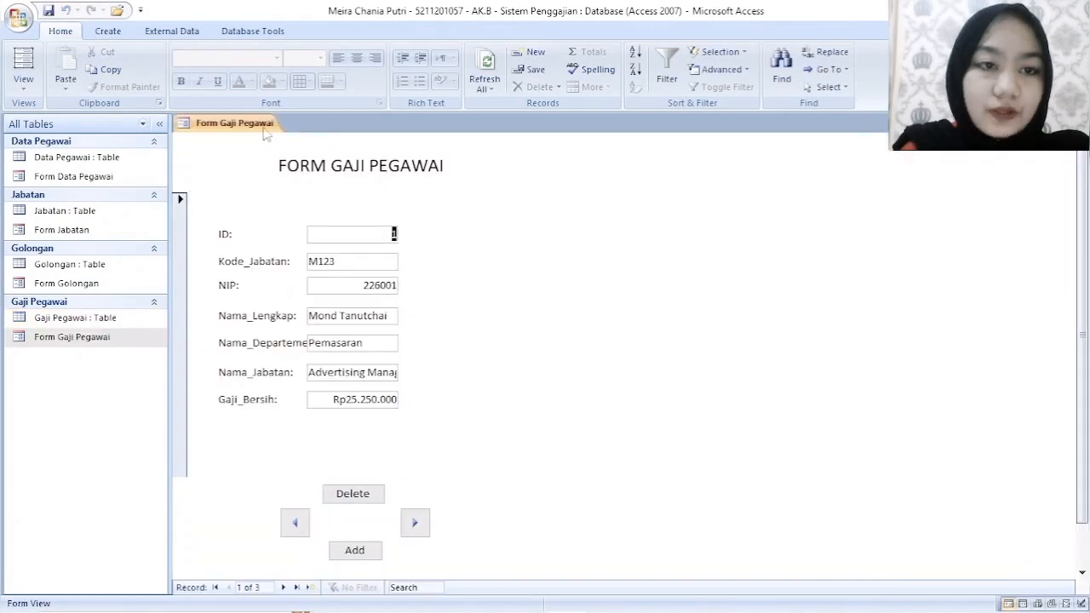
pyautogui.rightClick(262, 126)
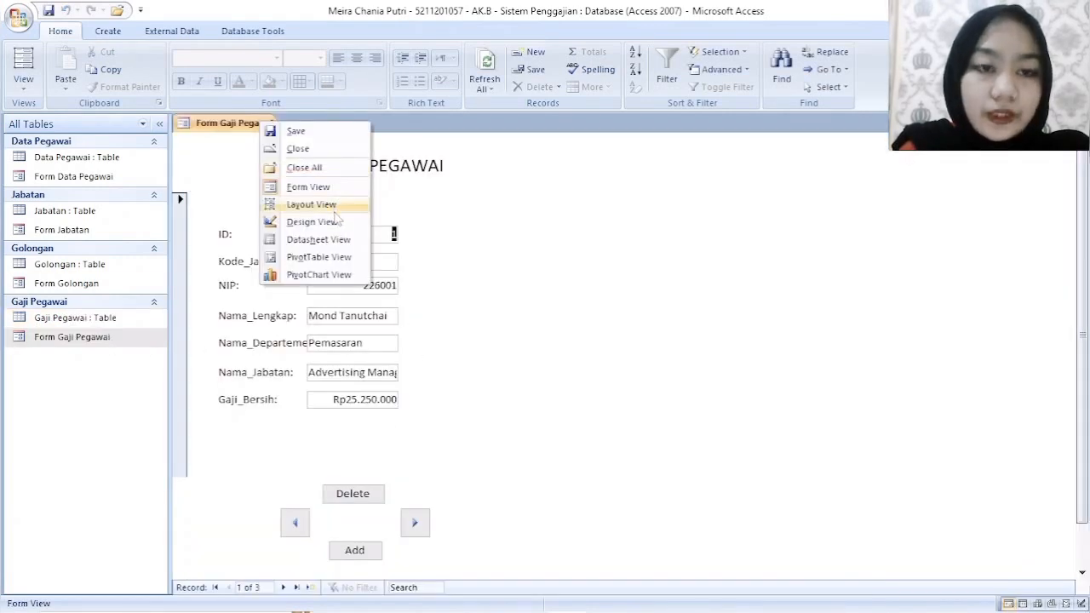
pyautogui.click(332, 220)
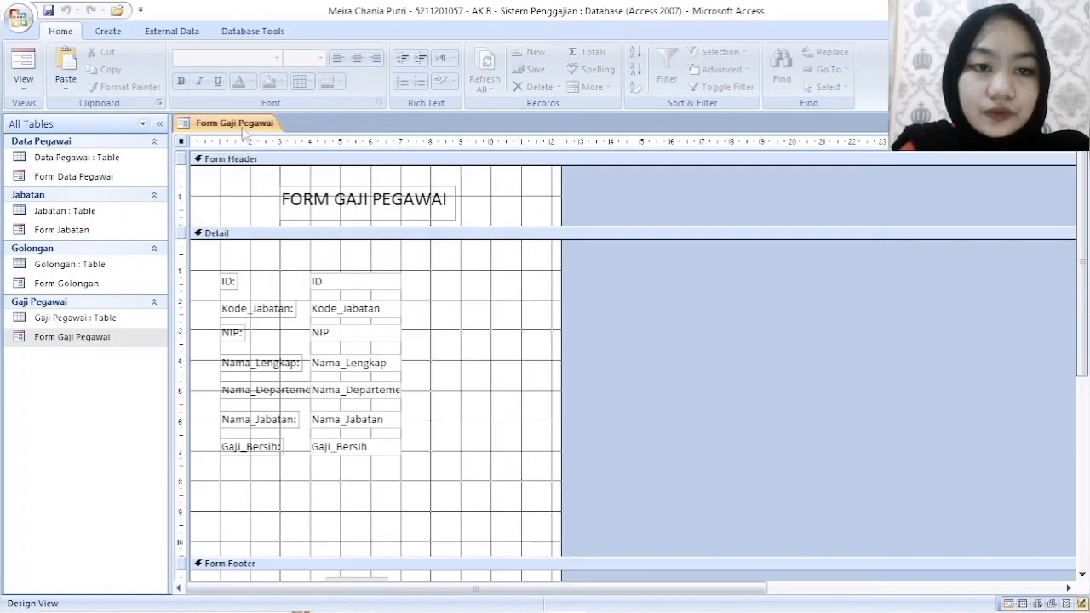
pyautogui.rightClick(245, 128)
pyautogui.click(322, 245)
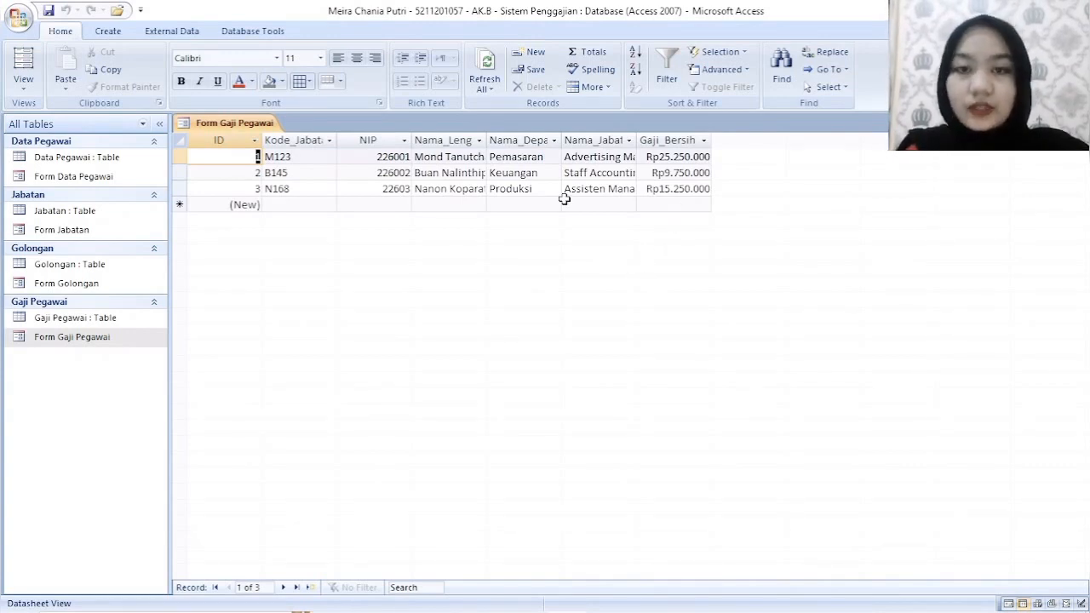
# - Save and close Form Gaji Pegawai
pyautogui.rightClick(225, 129)
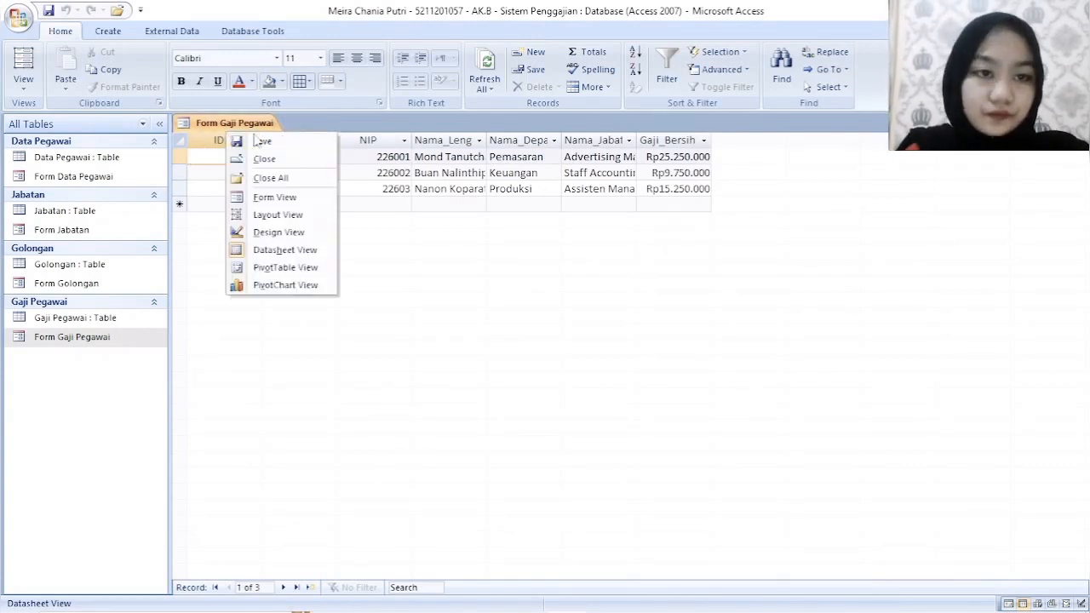
pyautogui.click(265, 143)
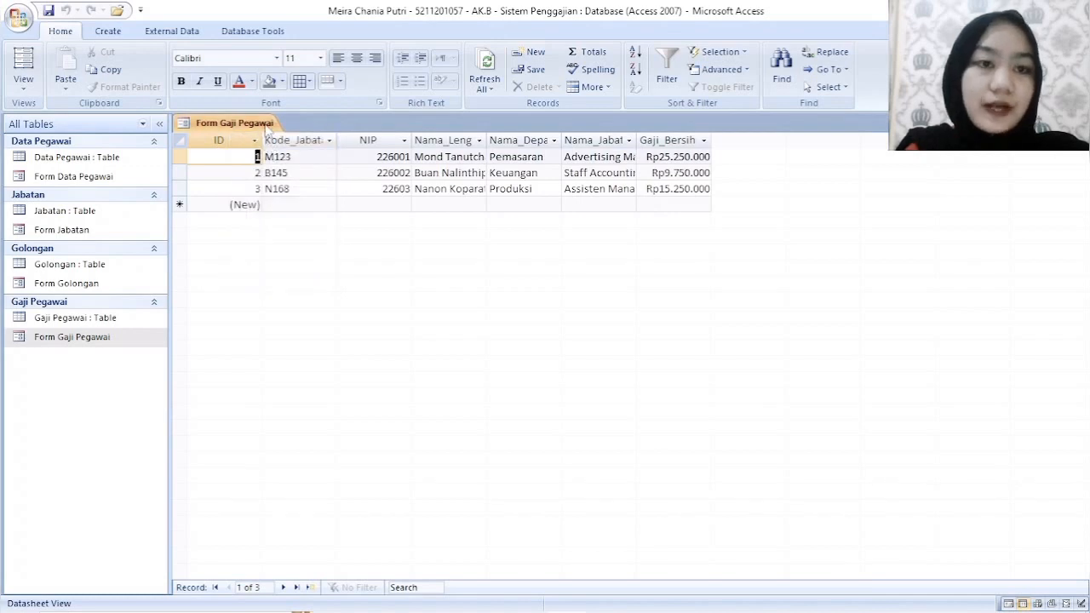
pyautogui.rightClick(266, 124)
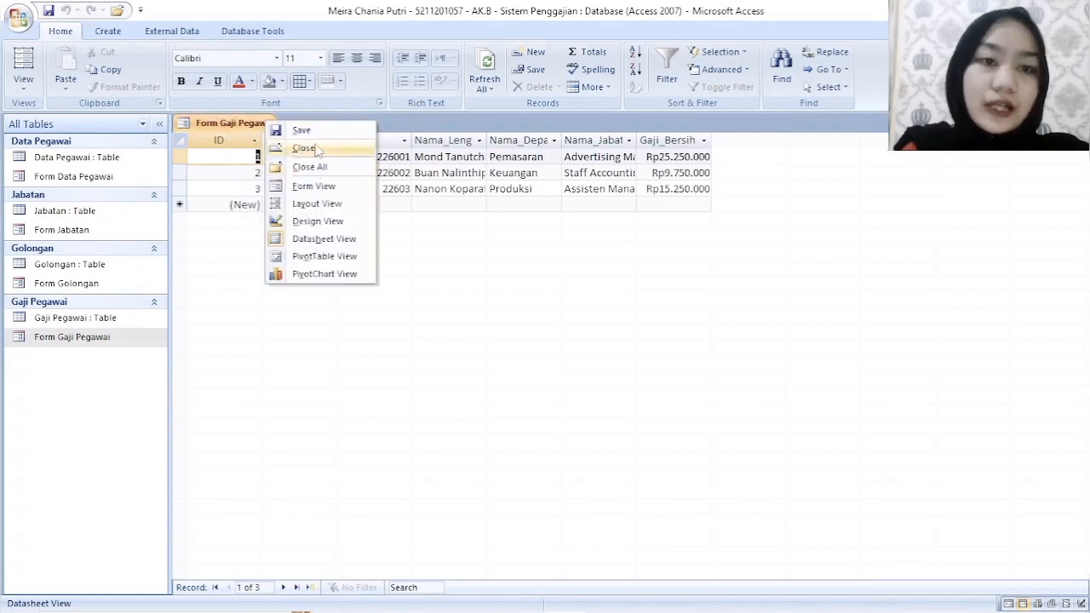
pyautogui.click(317, 149)
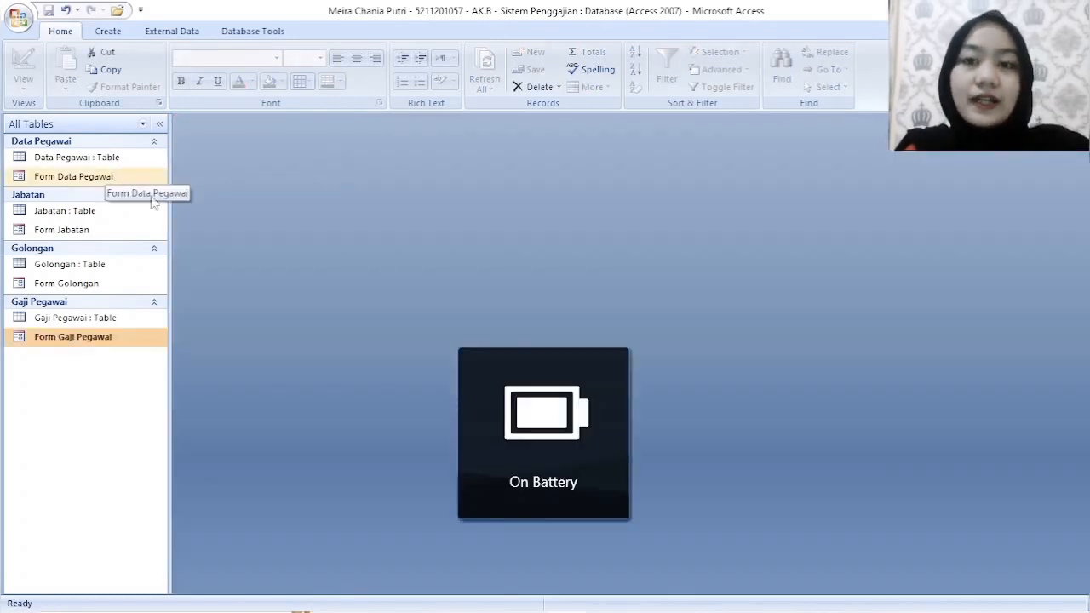